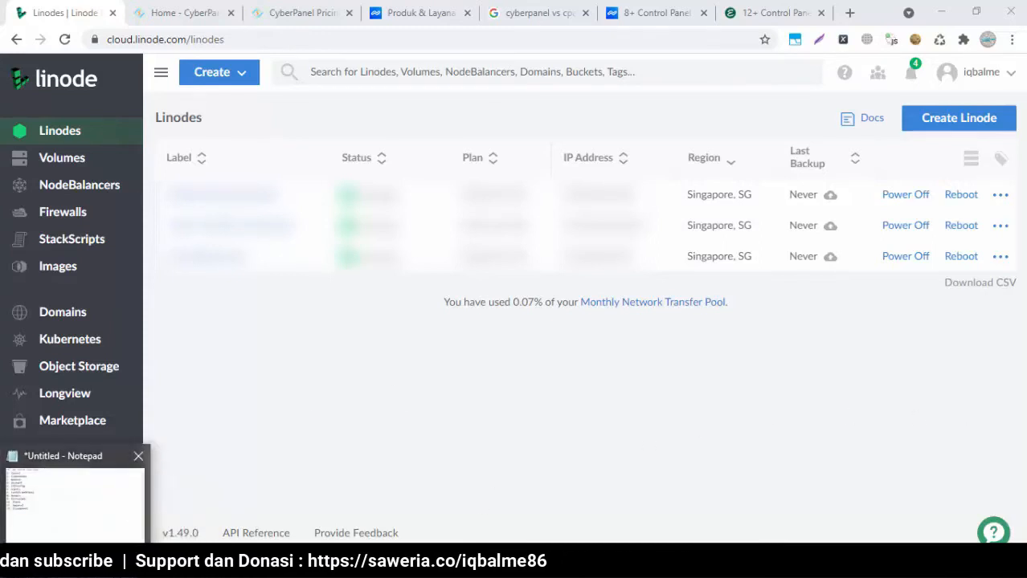
Check the Cpanel and Cloudpanel entries in the control-panel notes, then go back to the Linodes list
left_click(100, 543)
left_click(626, 389)
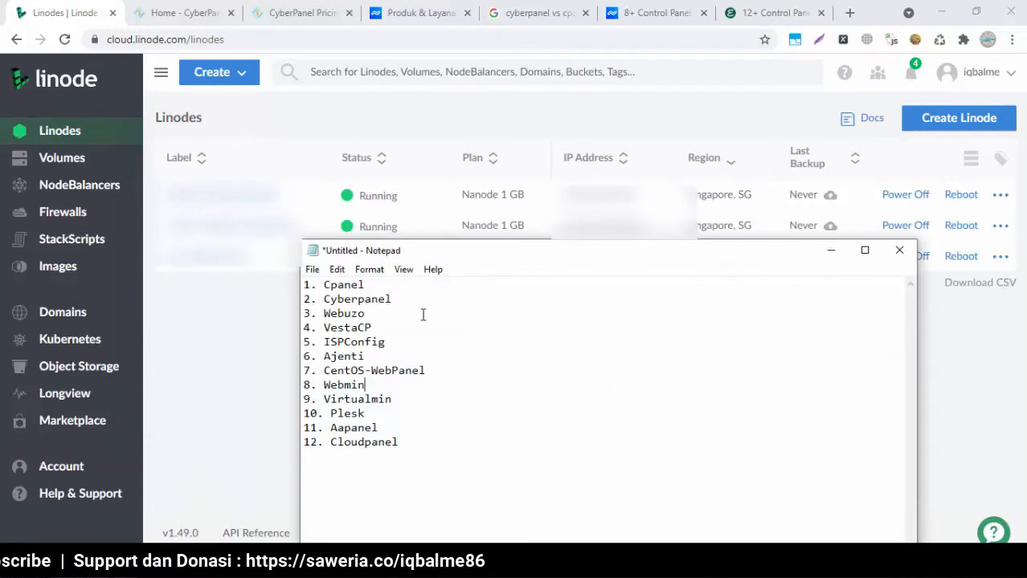
double_click(375, 284)
left_click(375, 284)
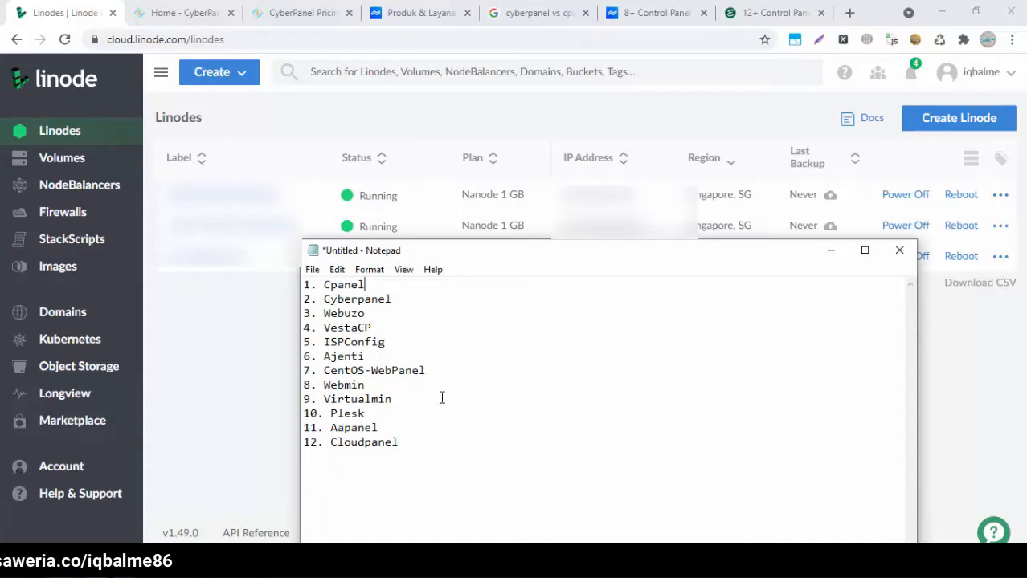
left_click(311, 442)
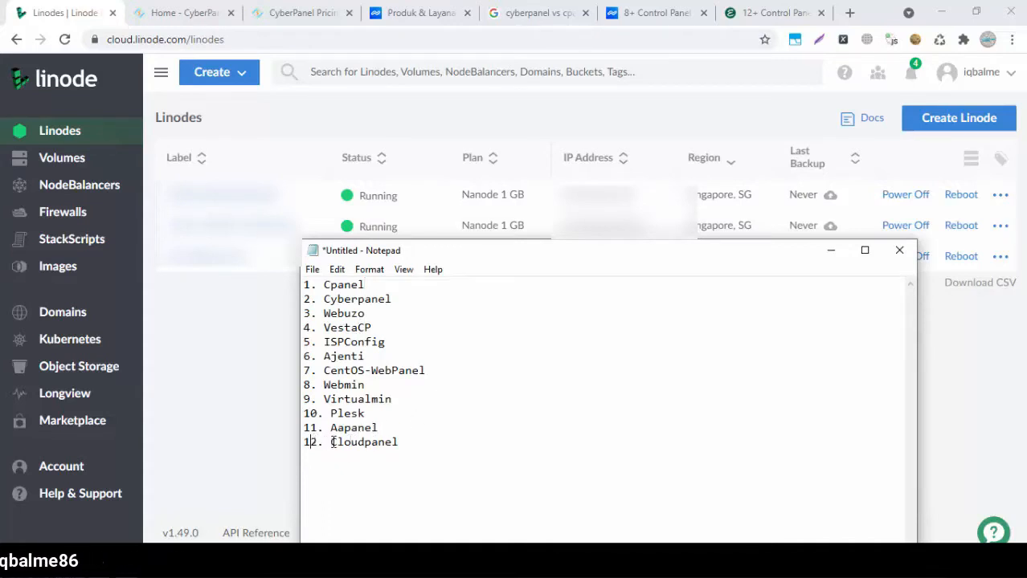
left_click(416, 442)
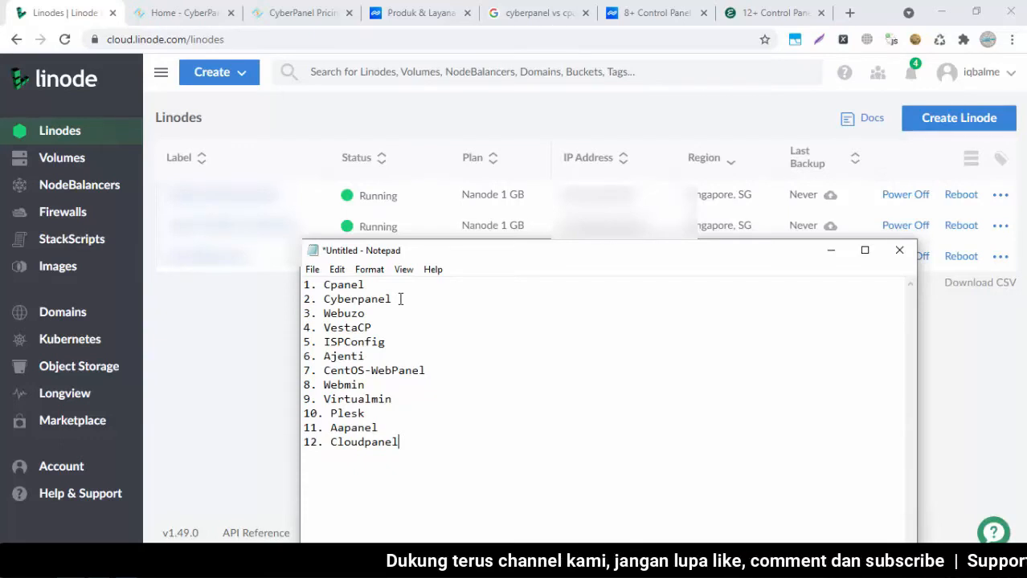
left_click(246, 349)
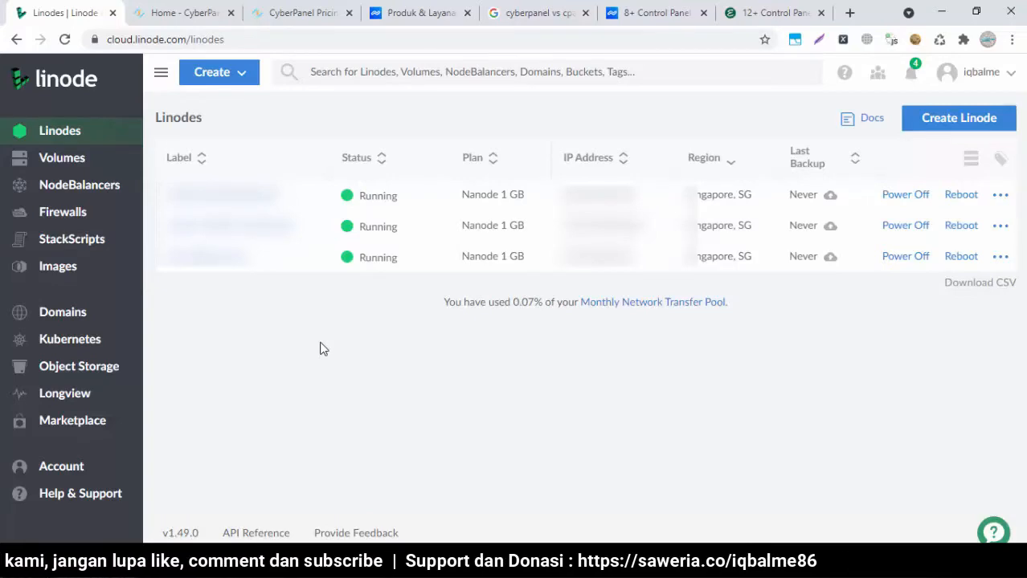
Start creating a new Linode and open its Marketplace of one-click apps
left_click(245, 80)
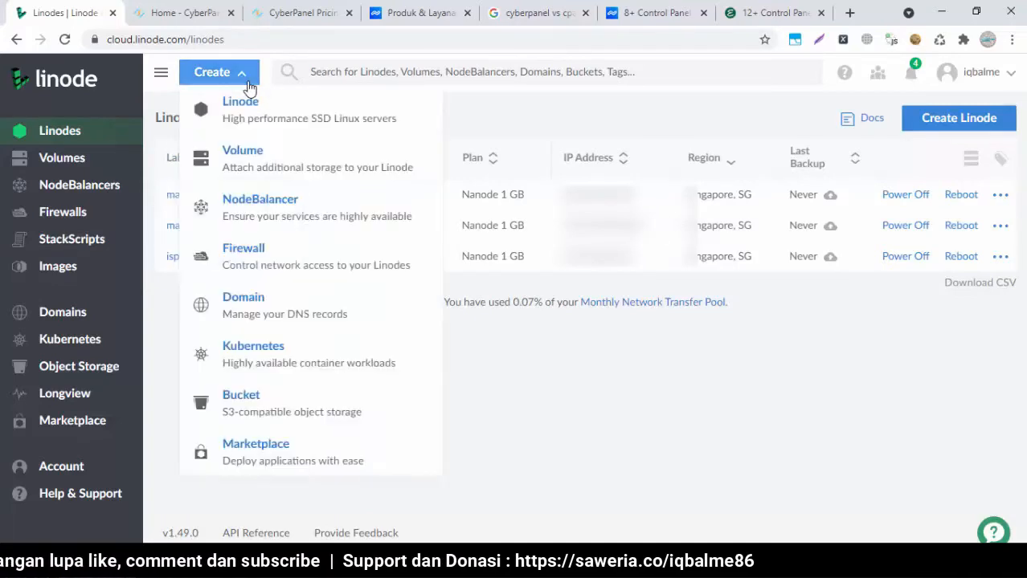
left_click(241, 101)
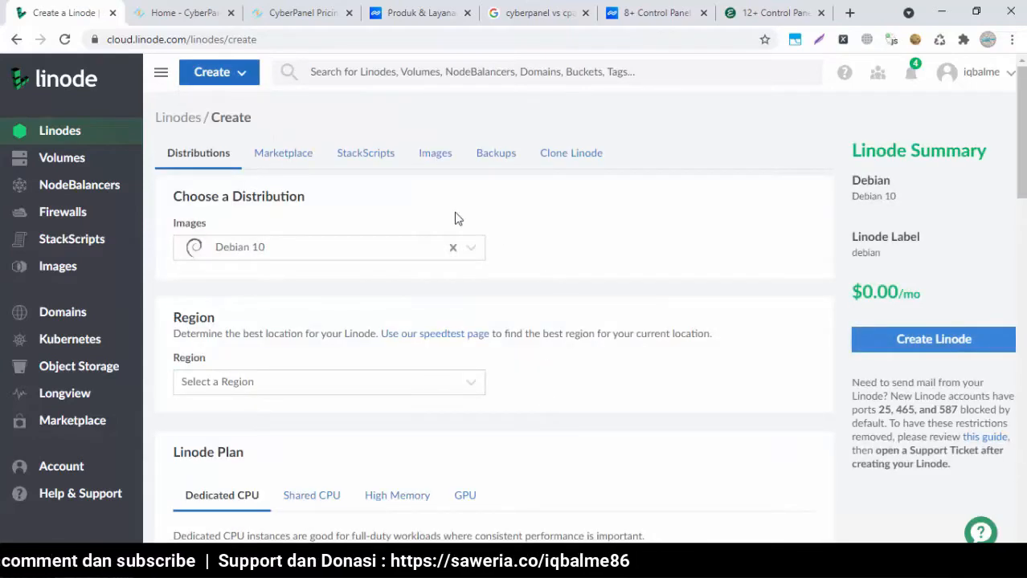
left_click(282, 154)
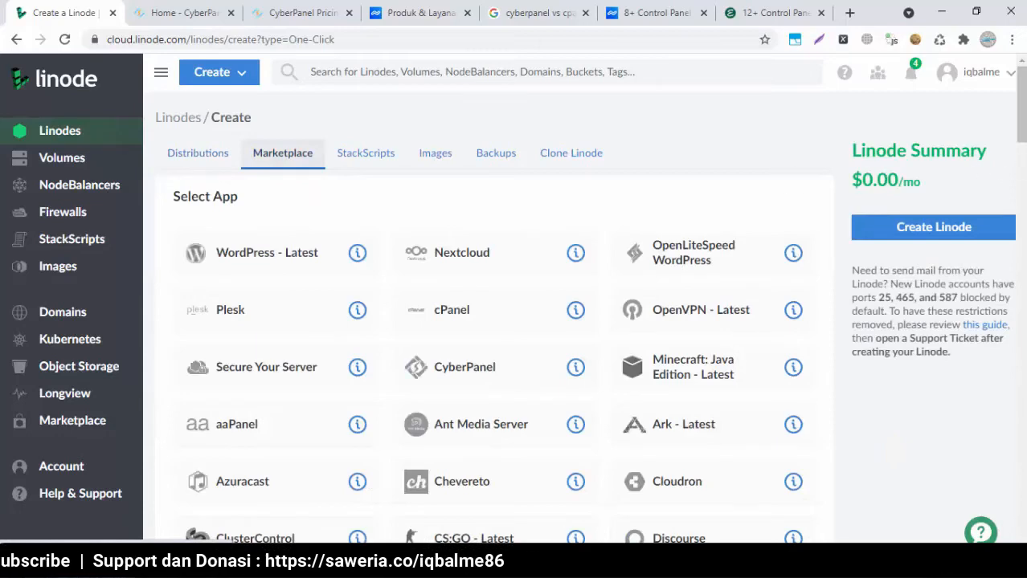
scroll(585, 298, "down", 15)
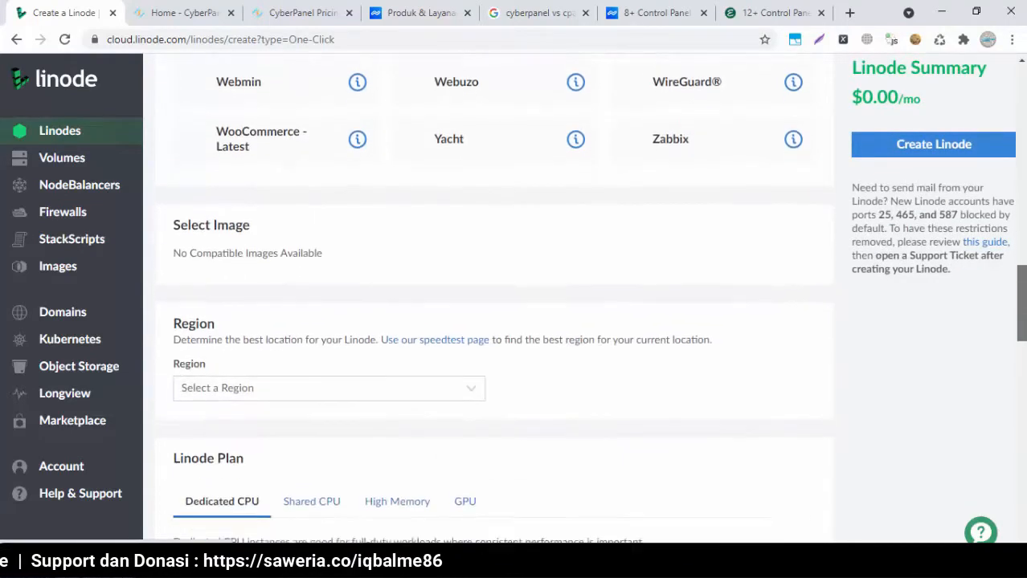
scroll(585, 298, "up", 5)
scroll(490, 298, "up", 10)
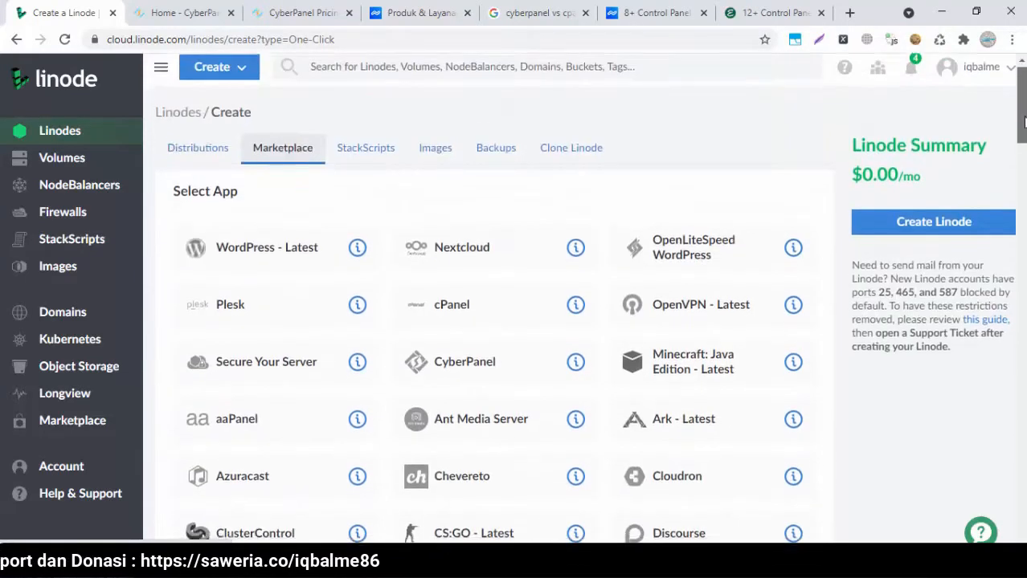
scroll(490, 298, "down", 3)
scroll(418, 238, "up", 1)
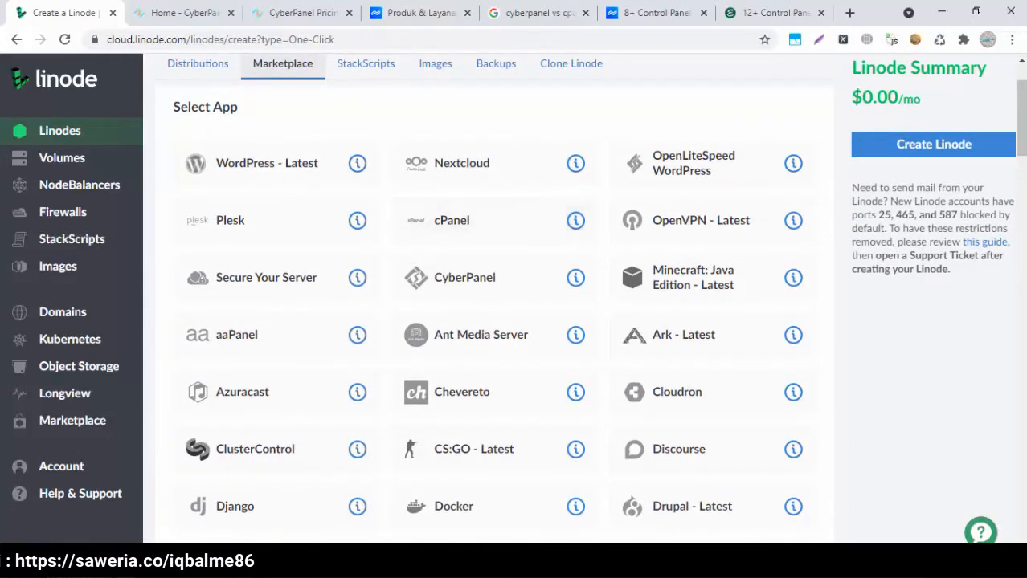
Glance at the control-panel notes, then browse the Marketplace app grid and return to the top
left_click(450, 562)
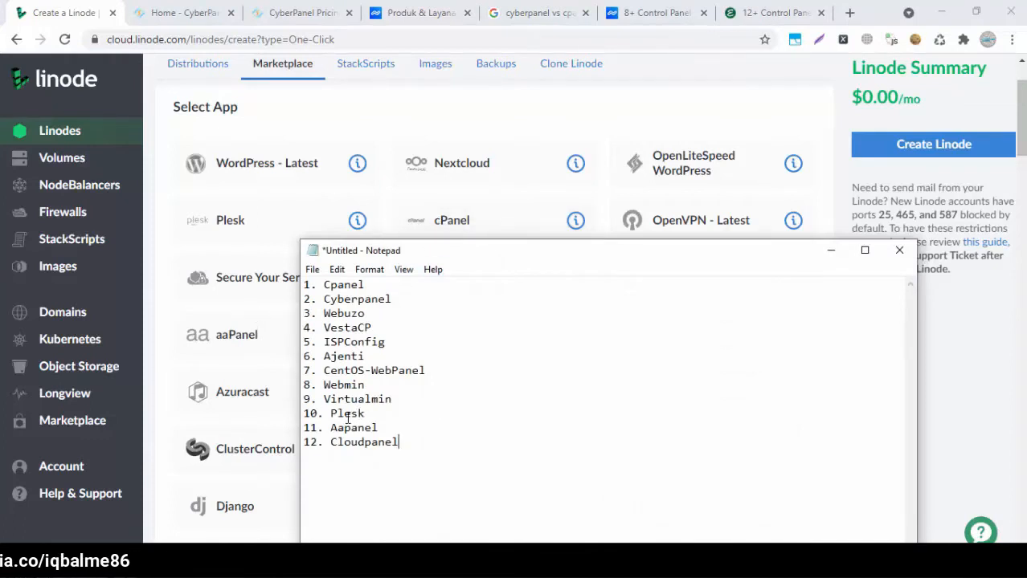
left_click(829, 250)
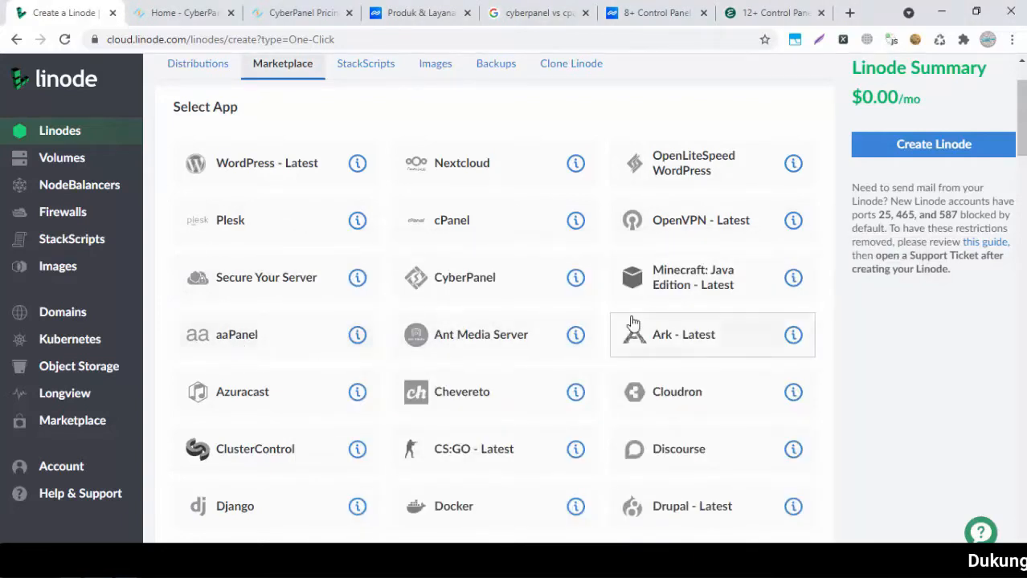
scroll(633, 321, "down", 3)
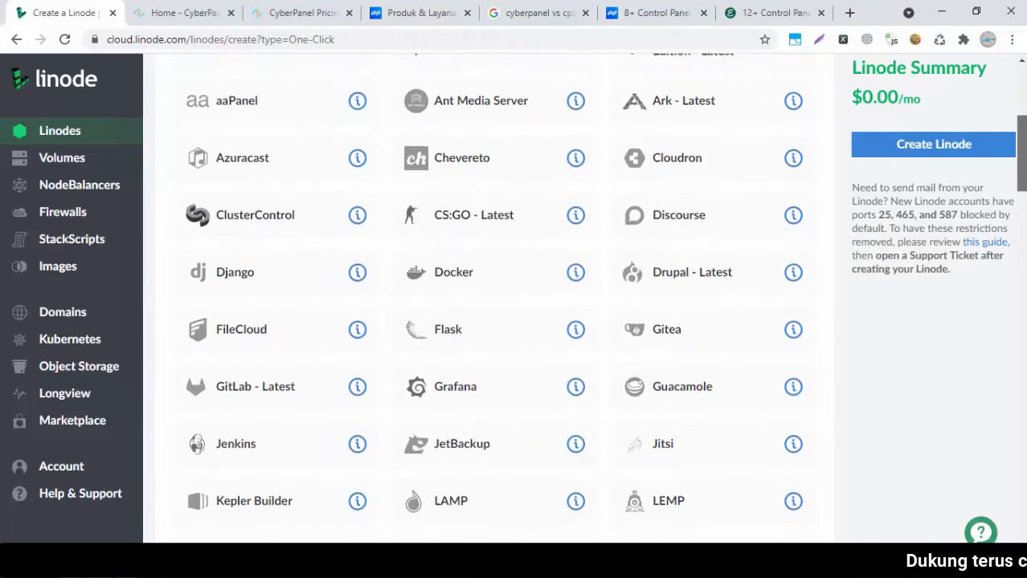
scroll(498, 297, "down", 4)
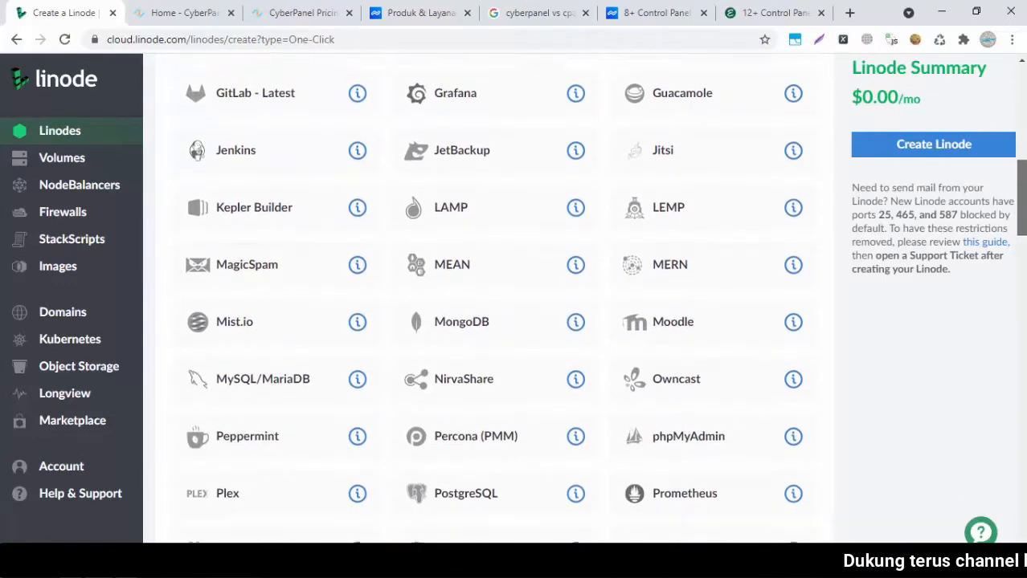
scroll(498, 297, "down", 8)
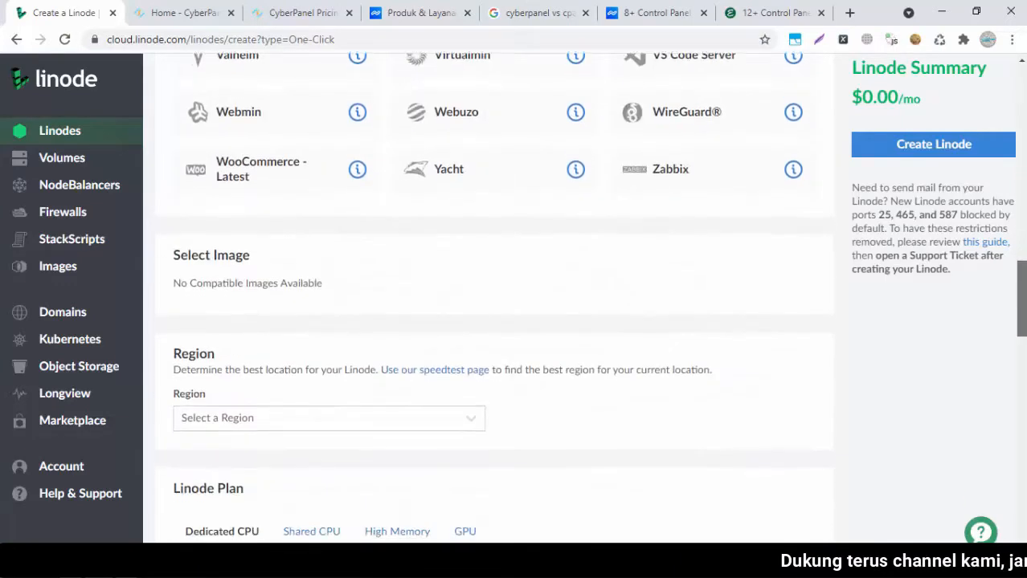
scroll(498, 298, "up", 4)
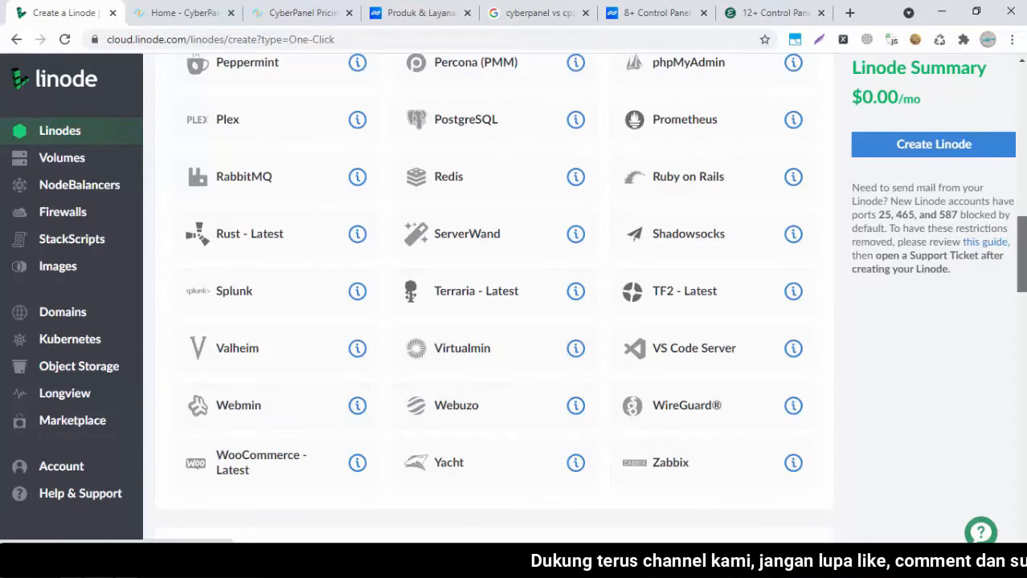
scroll(494, 289, "up", 3)
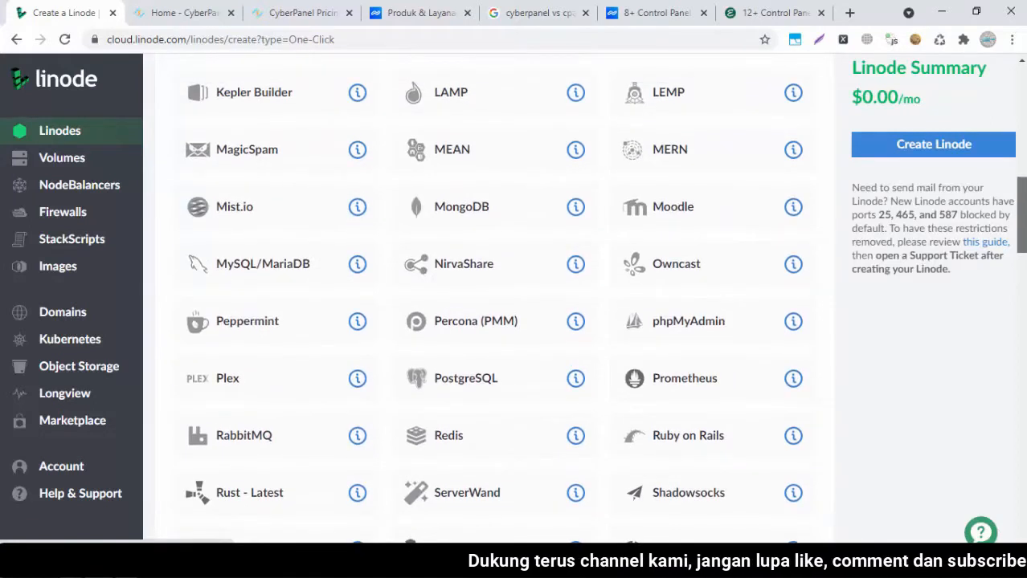
scroll(494, 289, "up", 2)
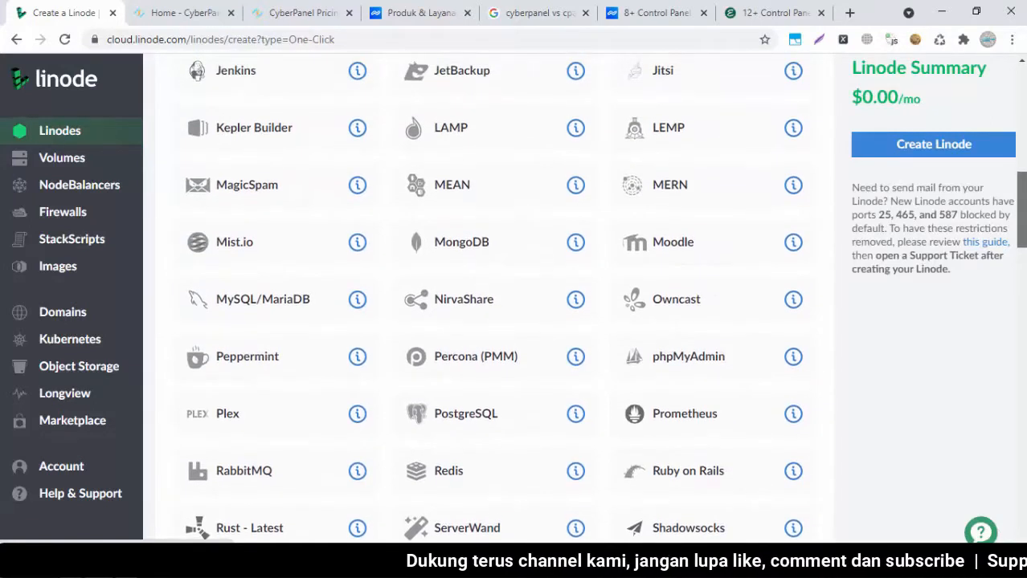
scroll(718, 288, "down", 3)
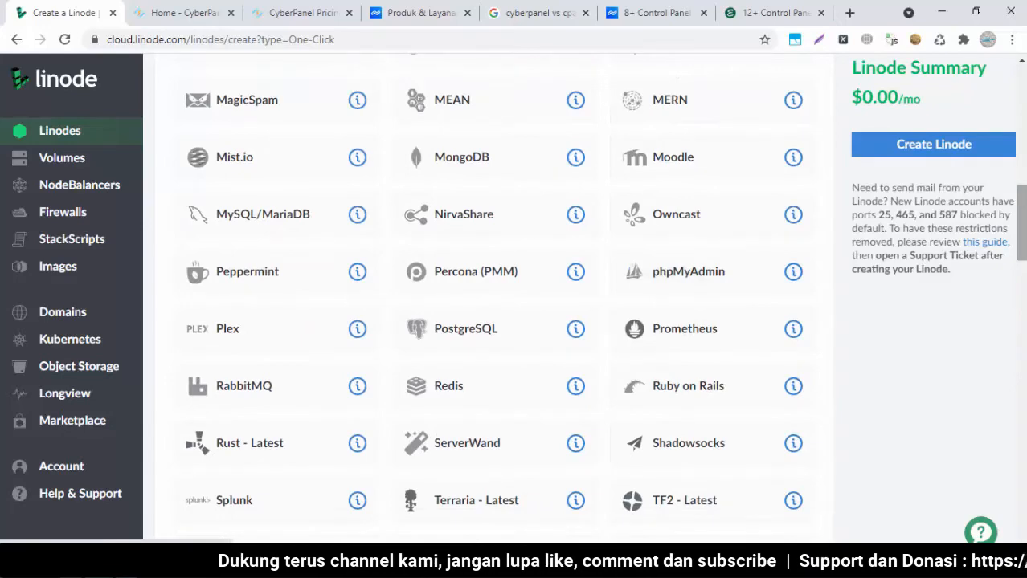
scroll(494, 297, "up", 8)
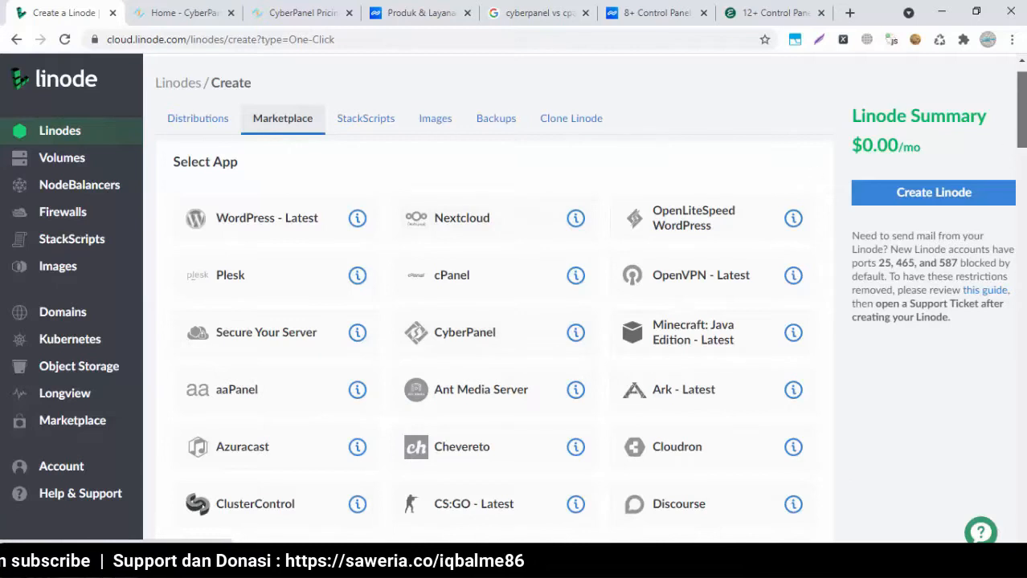
scroll(936, 161, "down", 1)
Choose CyberPanel as the app to deploy on a Ubuntu 20.04 LTS image
left_click(464, 258)
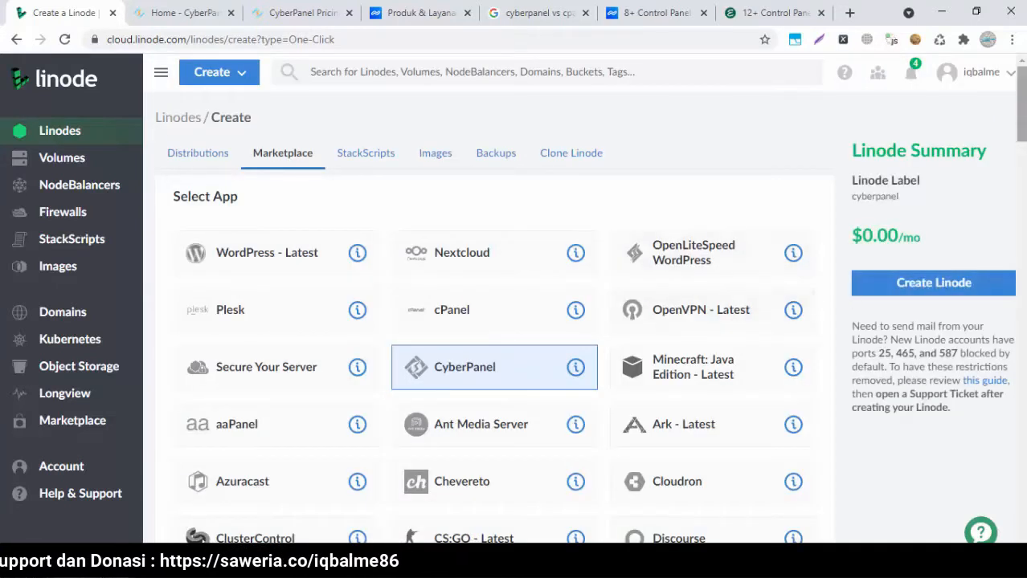
scroll(637, 296, "down", 8)
scroll(410, 186, "down", 10)
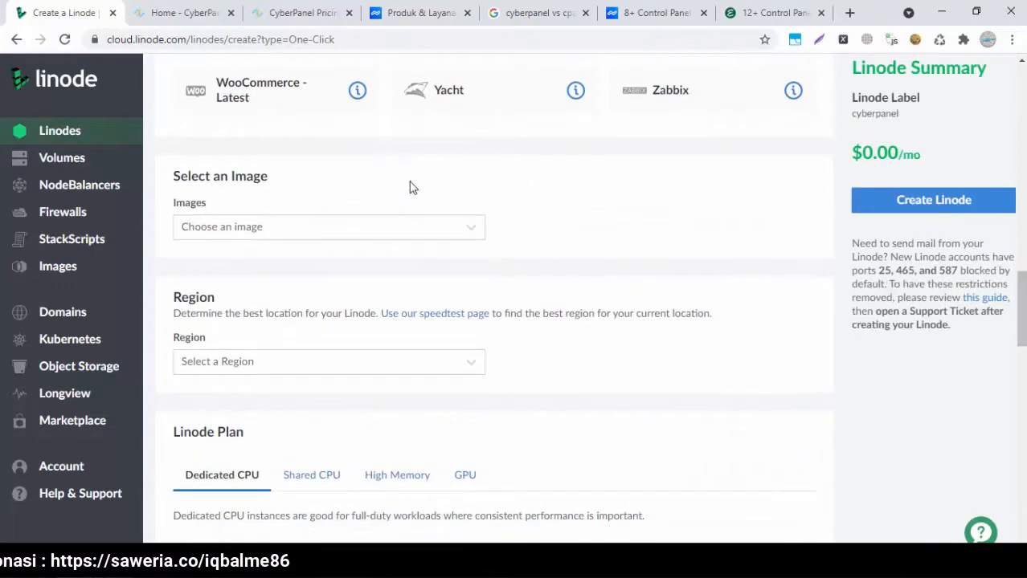
left_click(385, 228)
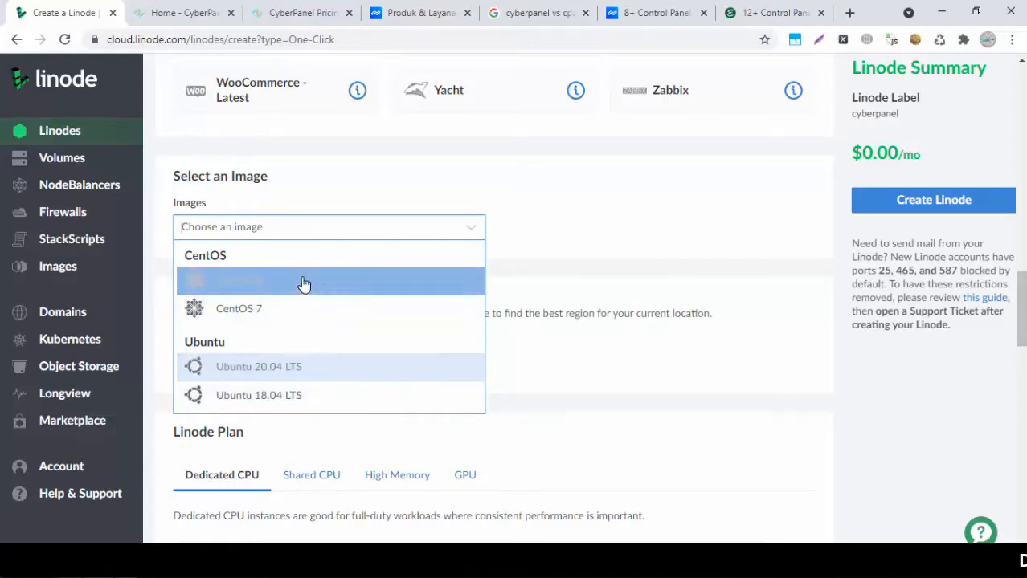
left_click(271, 367)
Set the Linode's region to Singapore, SG
scroll(626, 298, "down", 2)
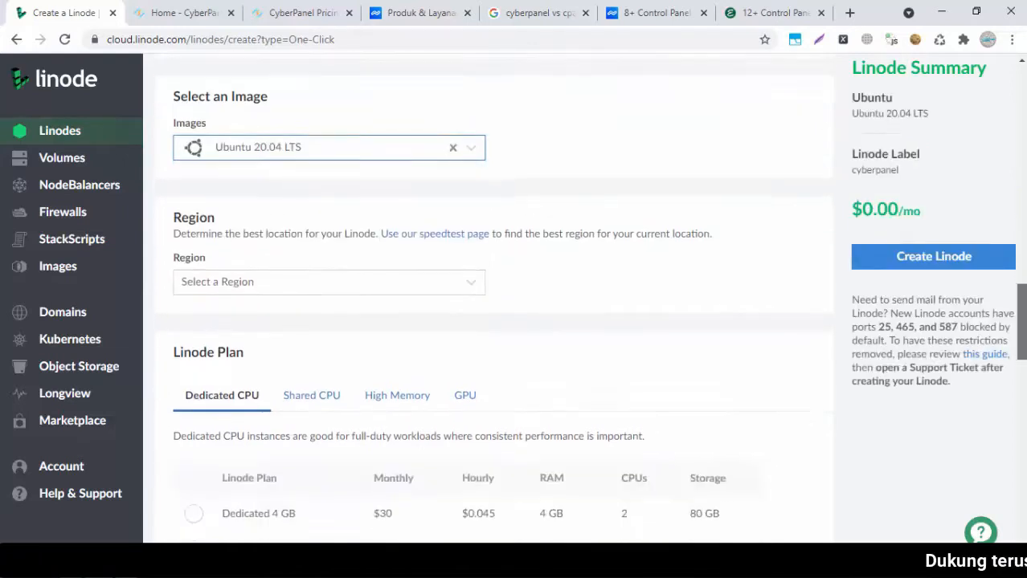
left_click(470, 239)
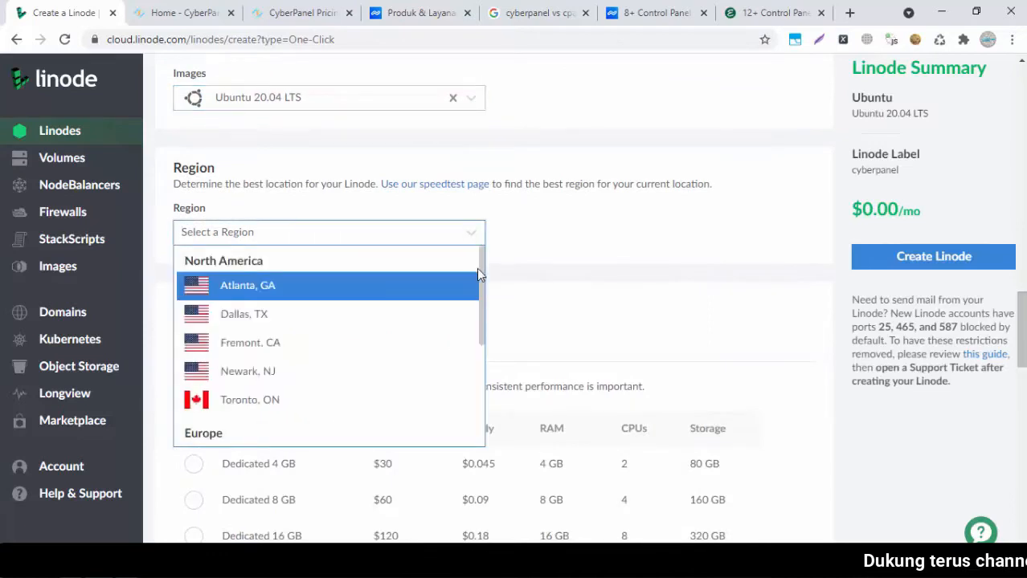
left_click_drag(480, 269, 483, 386)
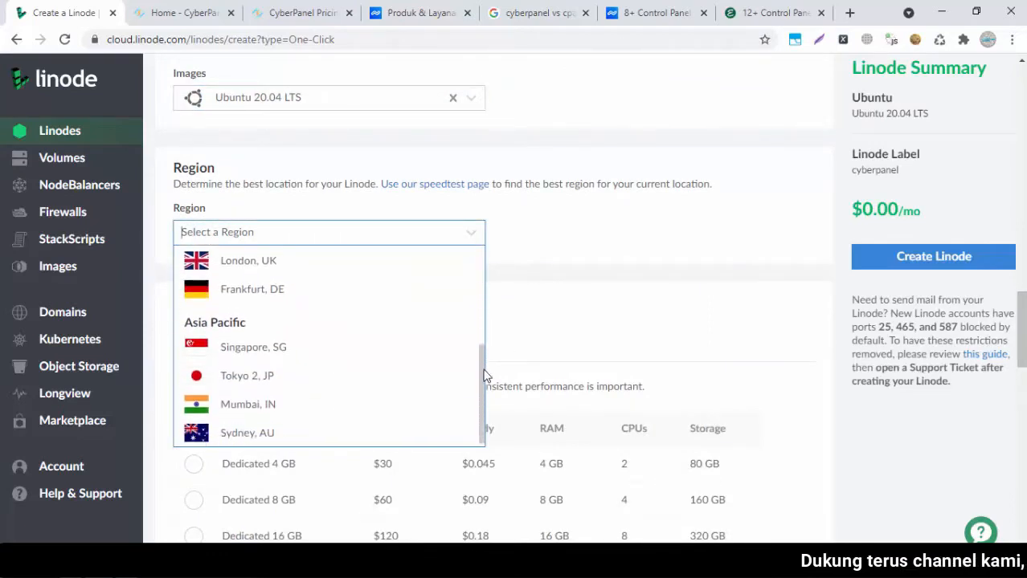
left_click(363, 346)
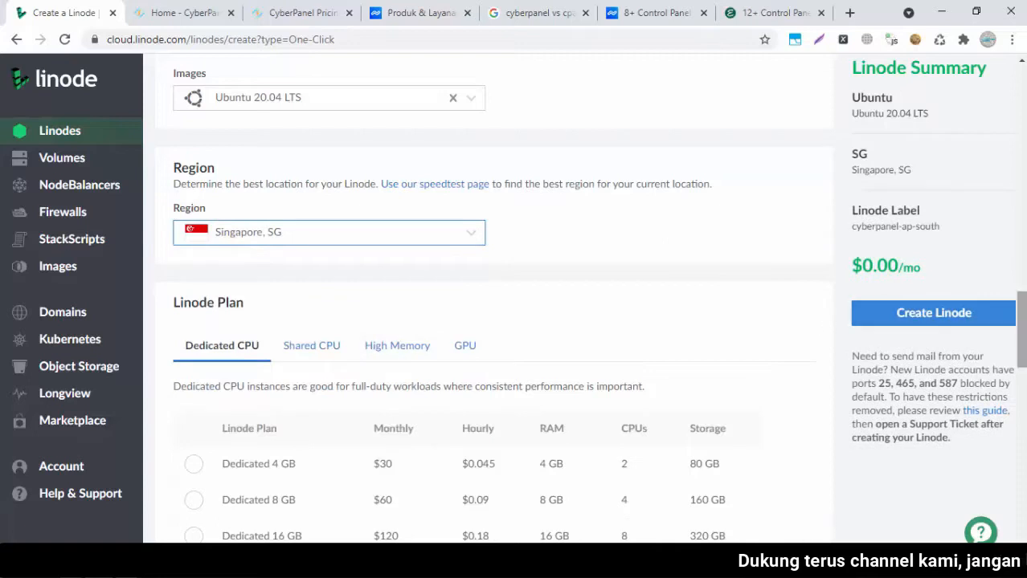
Pick the Nanode 1 GB Shared CPU plan and scroll down toward Root Password
scroll(906, 340, "down", 3)
left_click(297, 149)
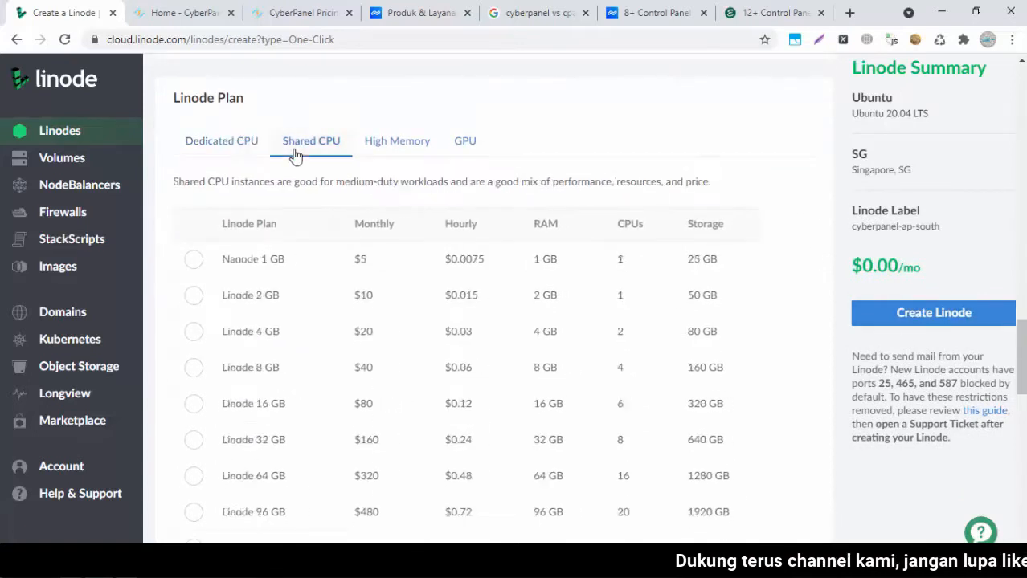
left_click(193, 259)
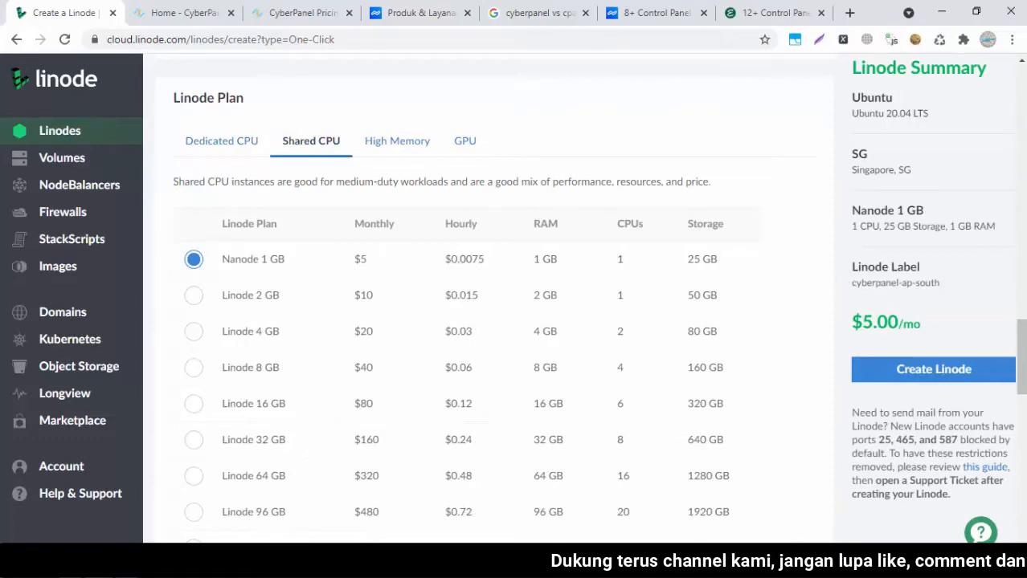
scroll(1018, 354, "down", 3)
scroll(438, 330, "down", 2)
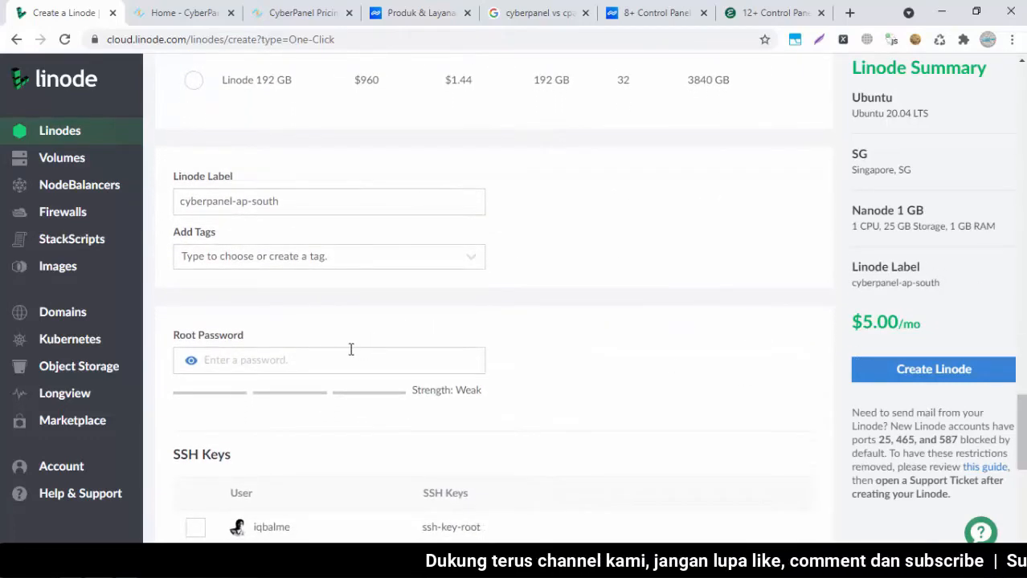
Paste the password drafted in the notes into the Root Password field
left_click(327, 356)
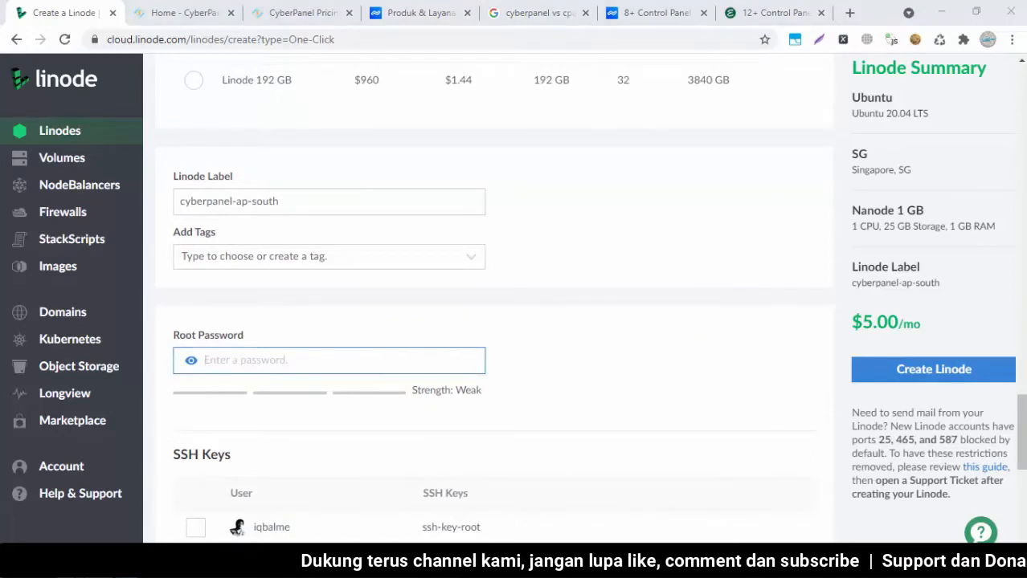
key("alt+Tab")
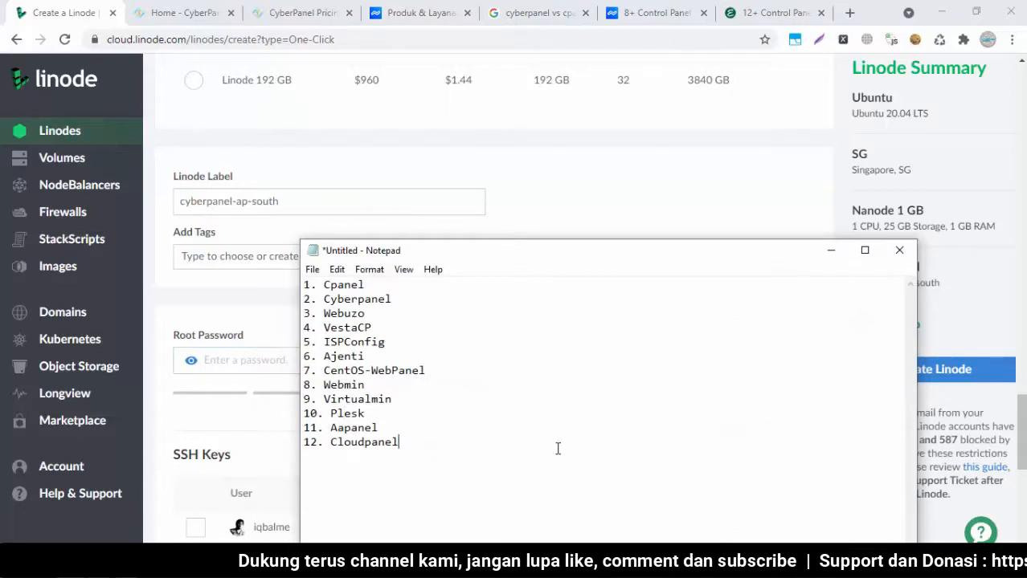
left_click_drag(543, 257, 552, 136)
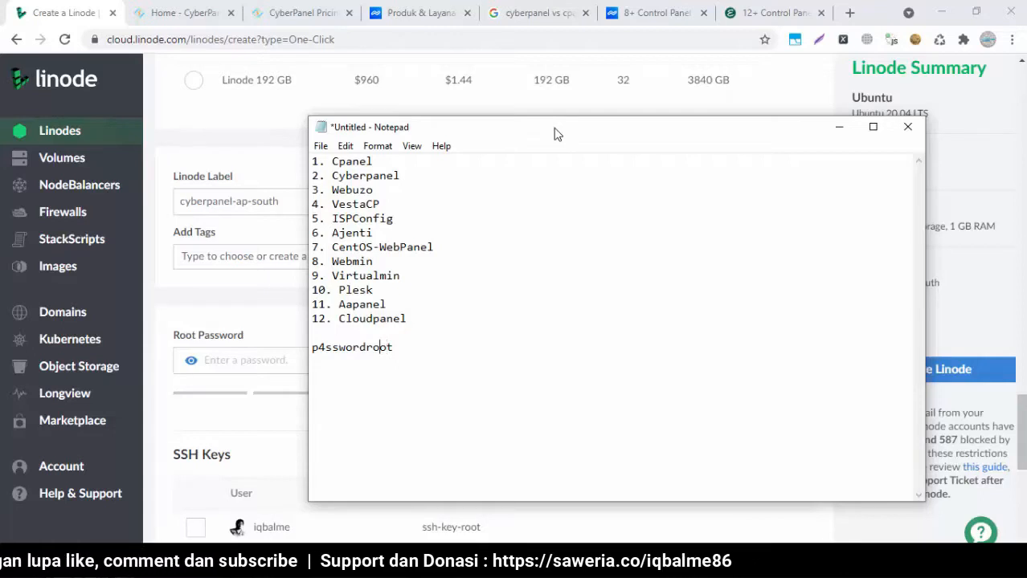
key("BackSpace")
type("a")
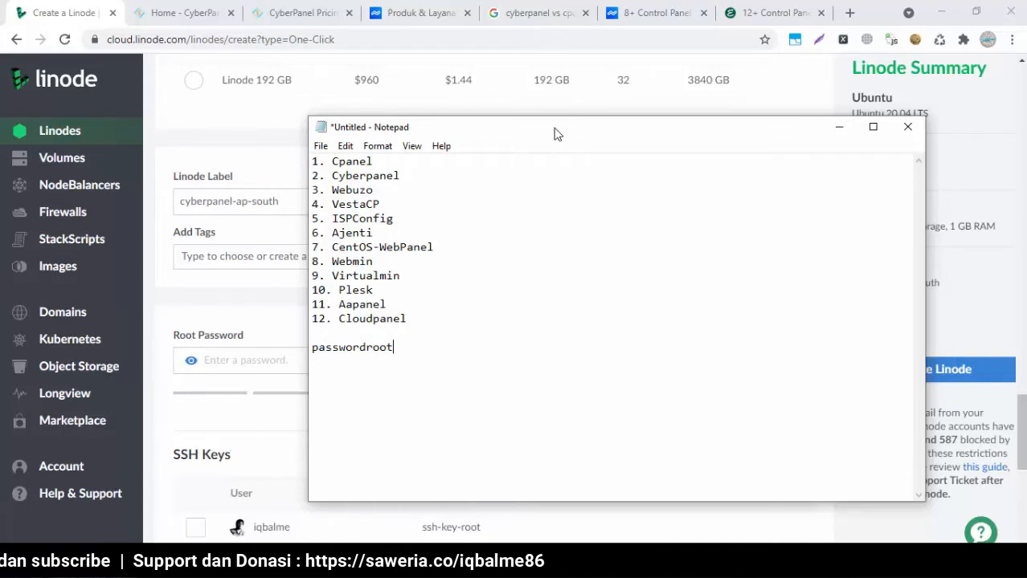
key("shift+Home")
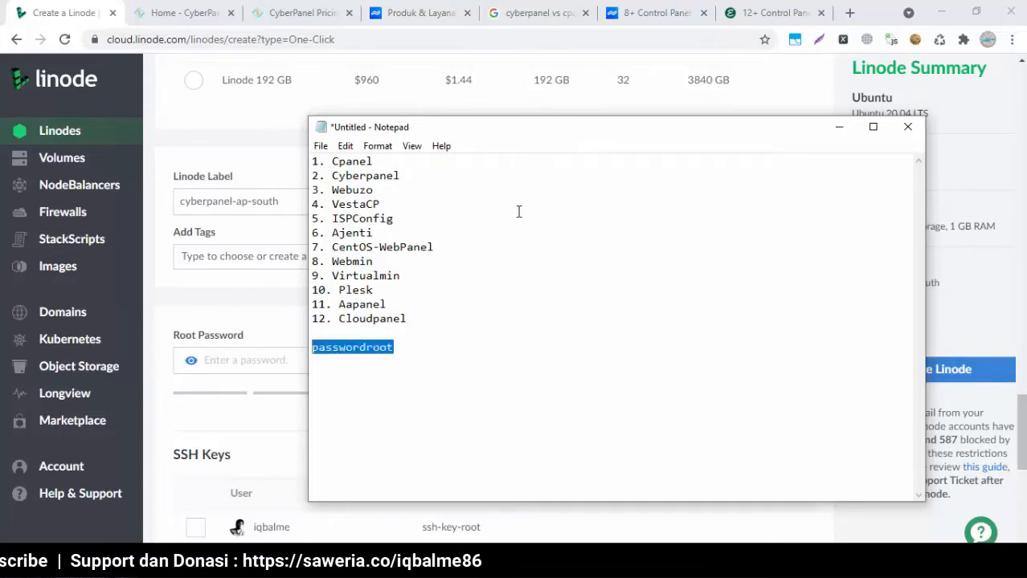
left_click(279, 311)
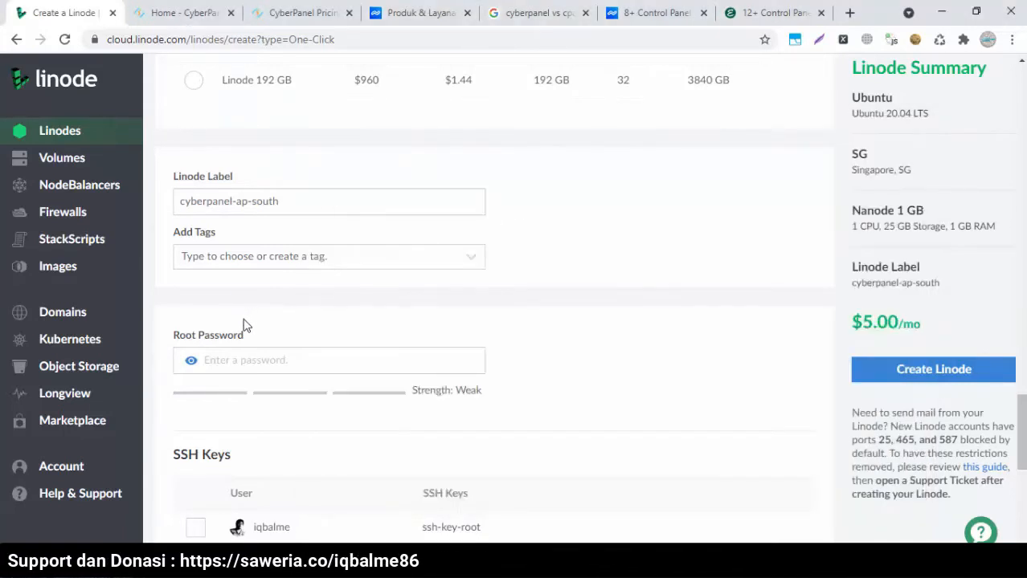
right_click(273, 354)
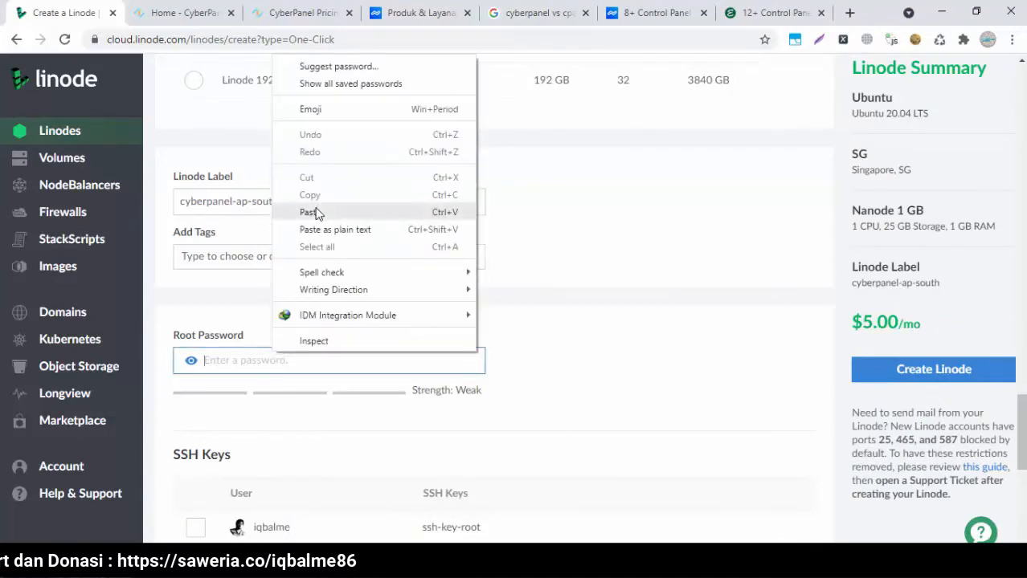
left_click(321, 212)
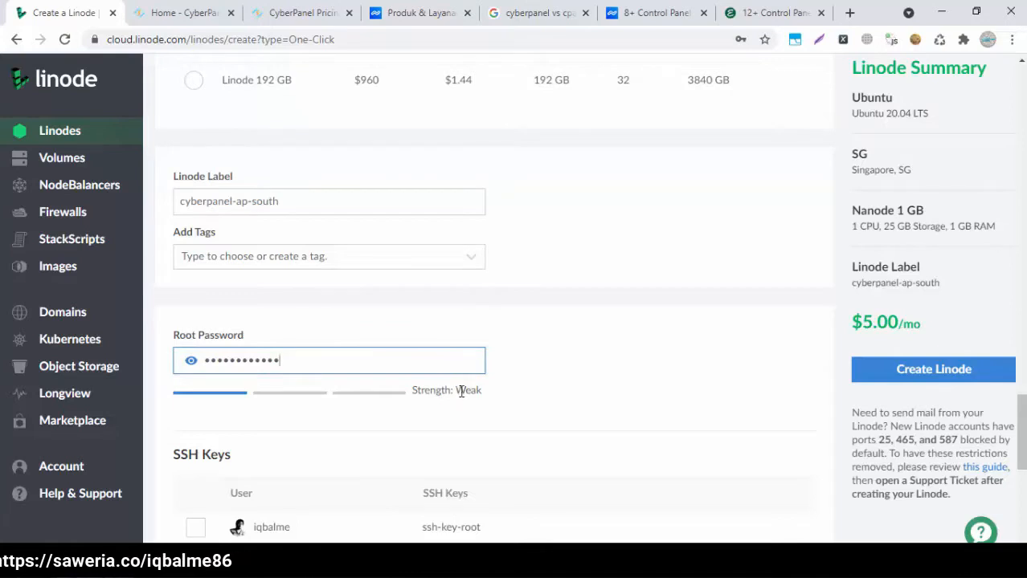
Replace the root password with the revised, stronger one from the notes
key("alt+Tab")
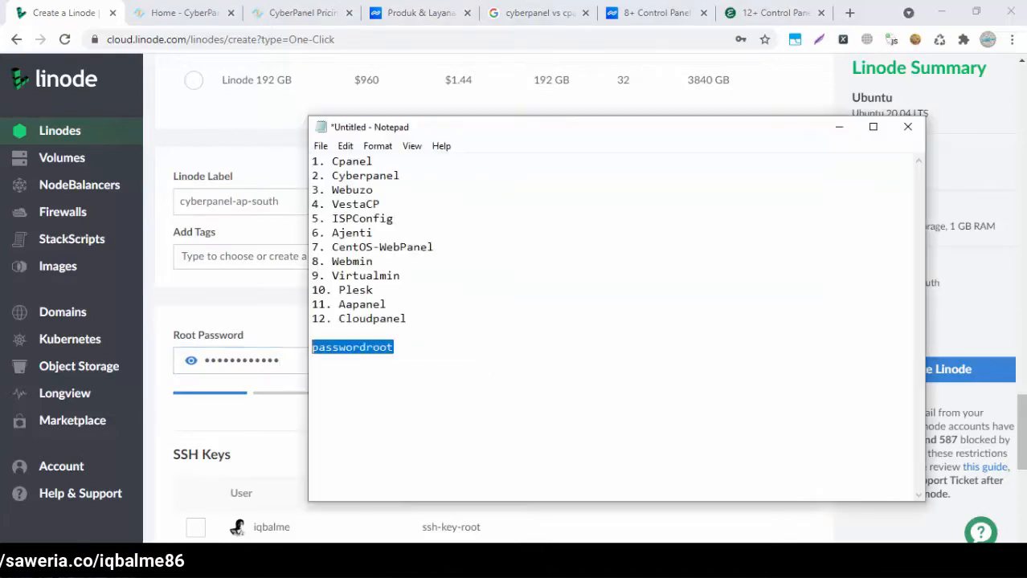
left_click(322, 351)
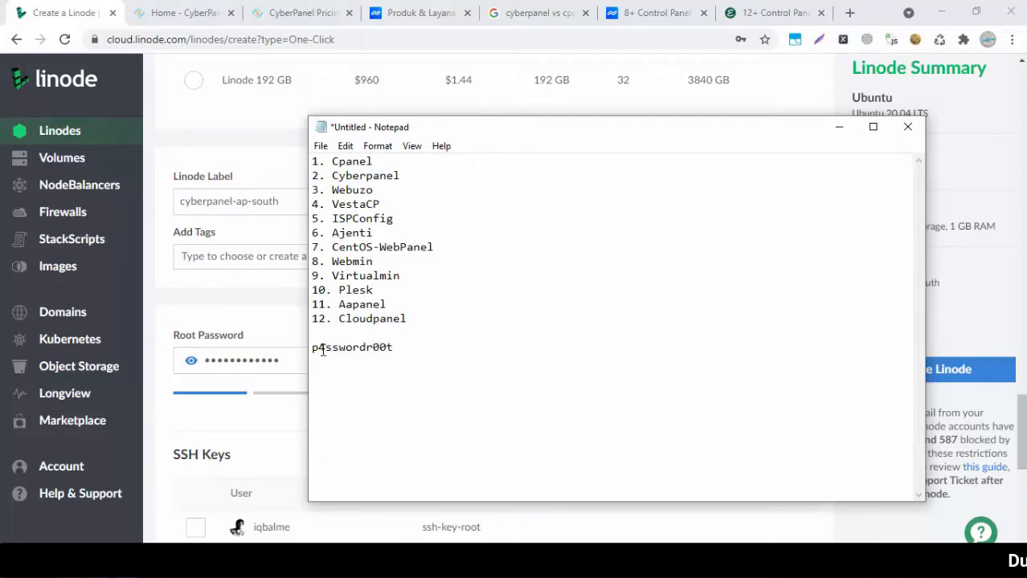
double_click(322, 352)
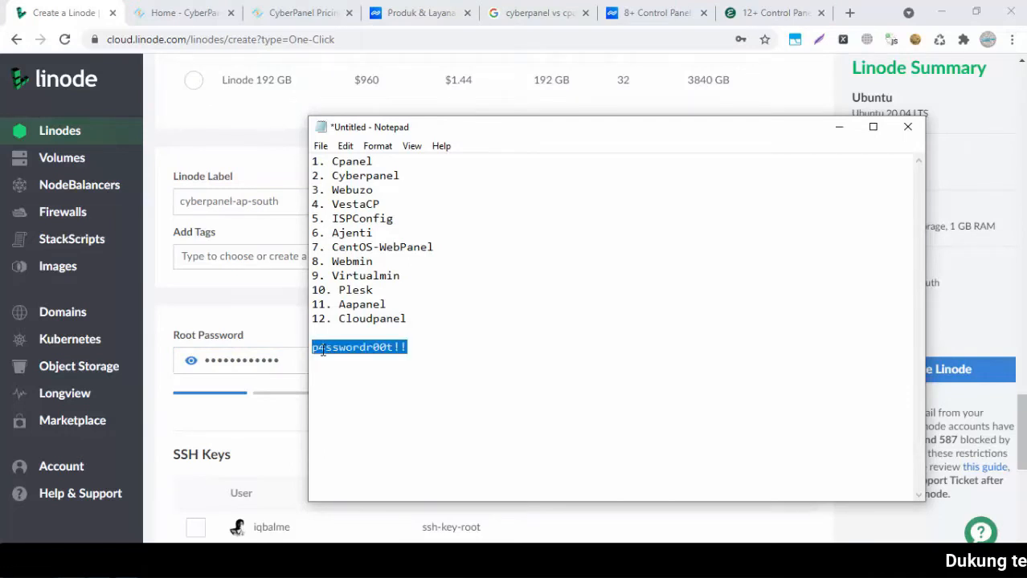
double_click(265, 361)
key("ctrl+v")
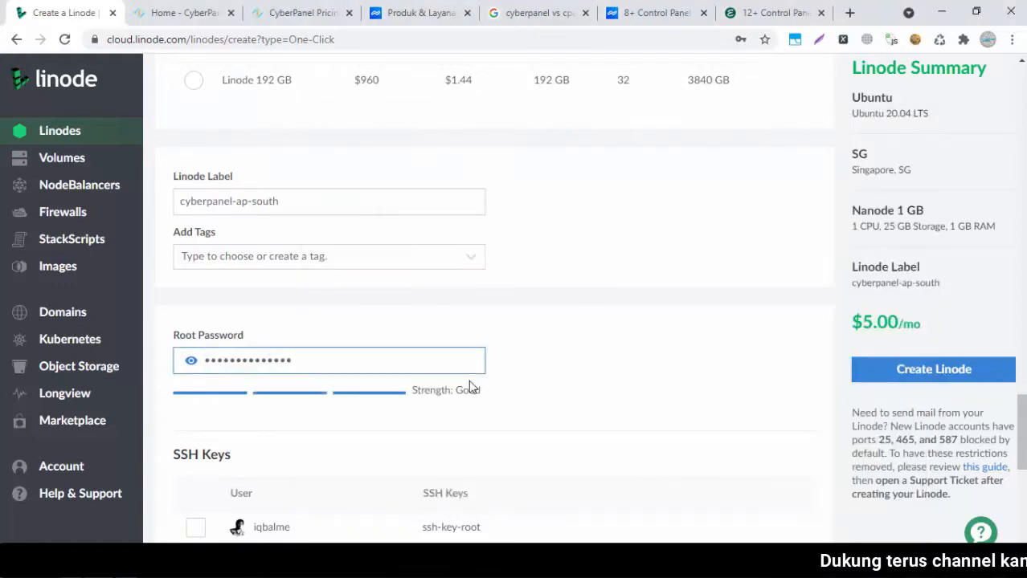
Enable the Private IP add-on and create the Linode
left_click_drag(1022, 434, 1022, 522)
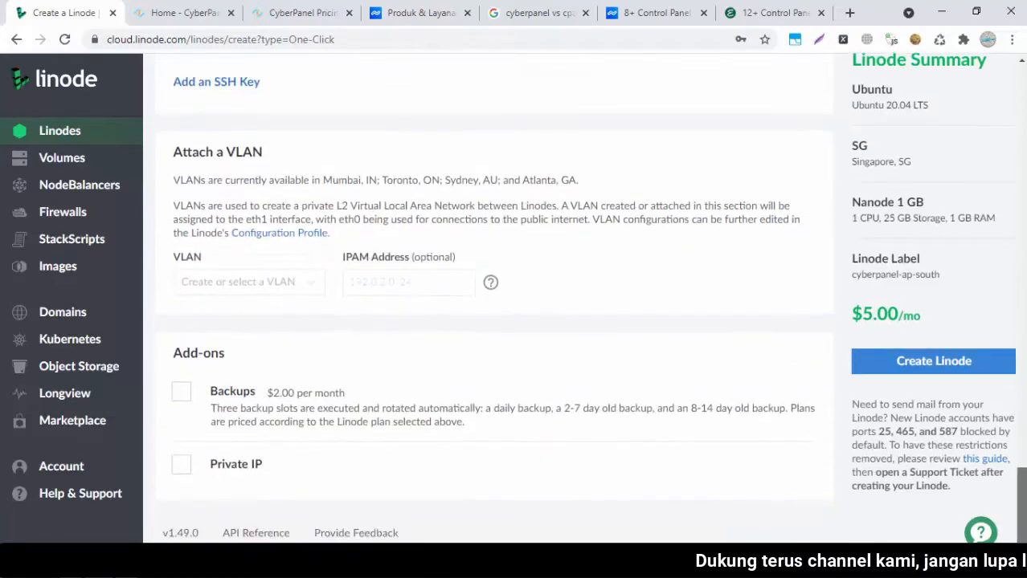
left_click(182, 467)
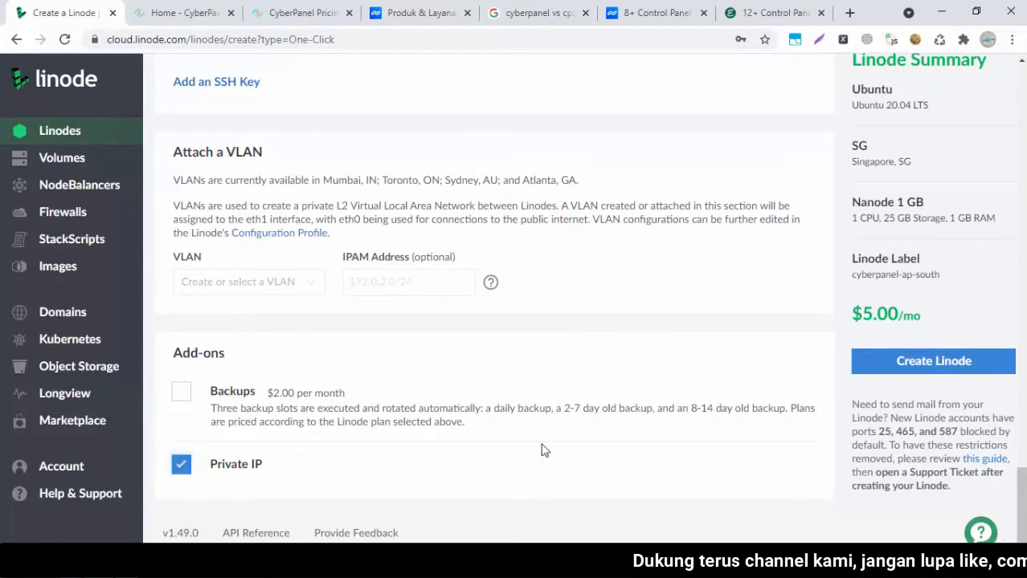
mouse_move(1021, 489)
left_mouse_down()
mouse_move(1021, 84)
mouse_move(1021, 469)
left_mouse_up()
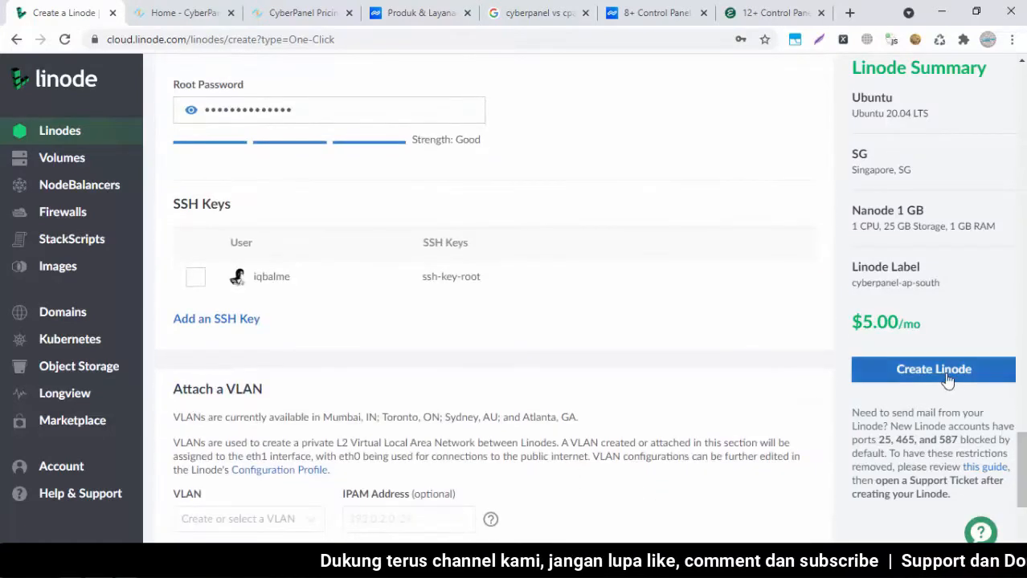
left_click(892, 371)
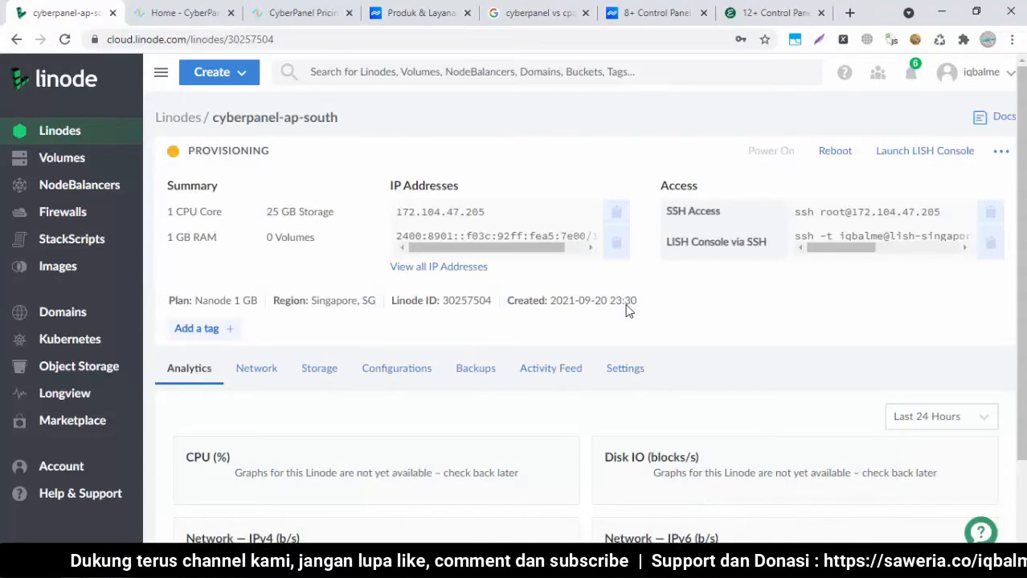
Look over the CyberPanel homepage and control-panel notes, then return to the cyberpanel-ap-south dashboard
left_click(197, 14)
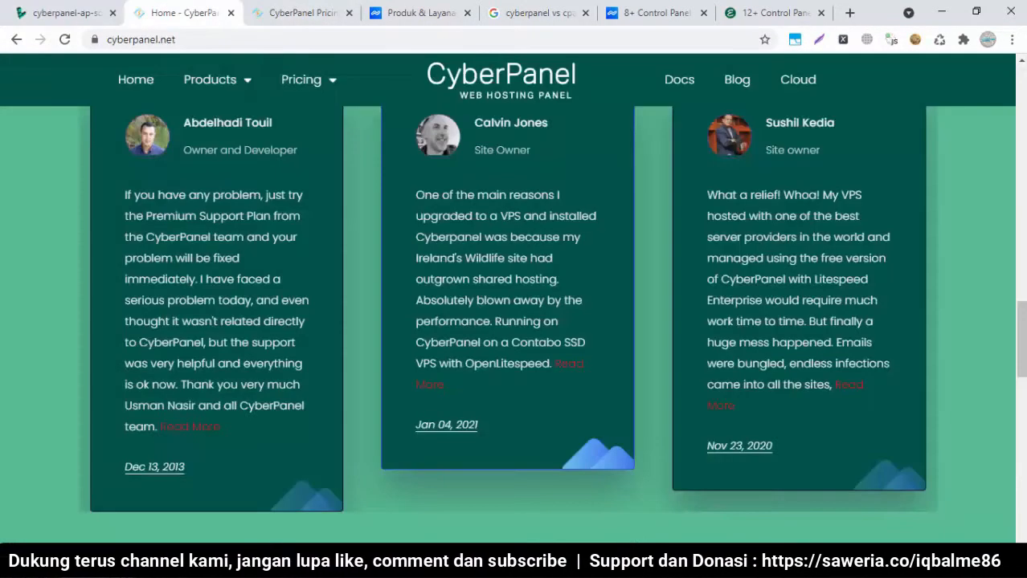
left_click_drag(1021, 306, 1021, 74)
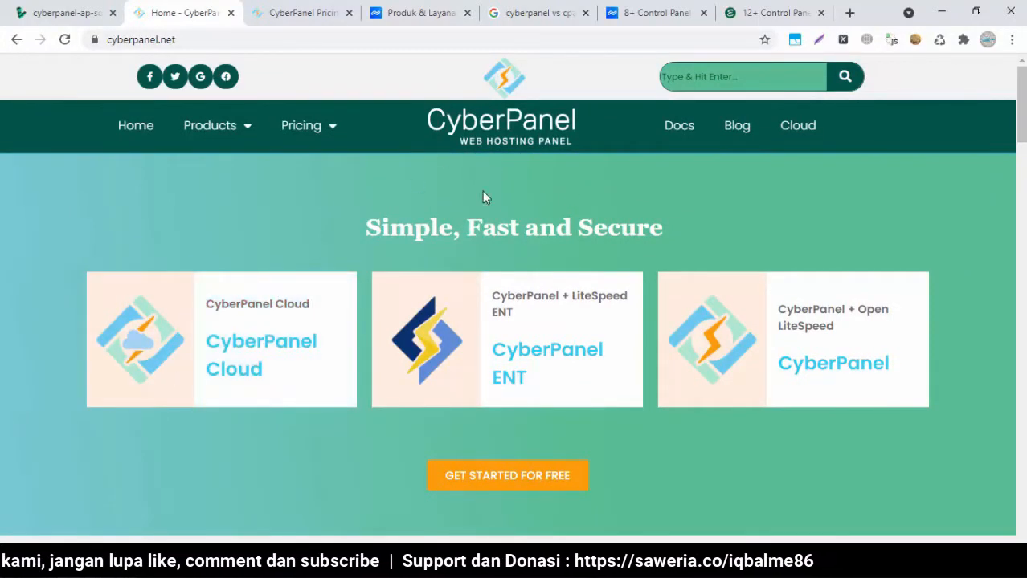
left_click(101, 566)
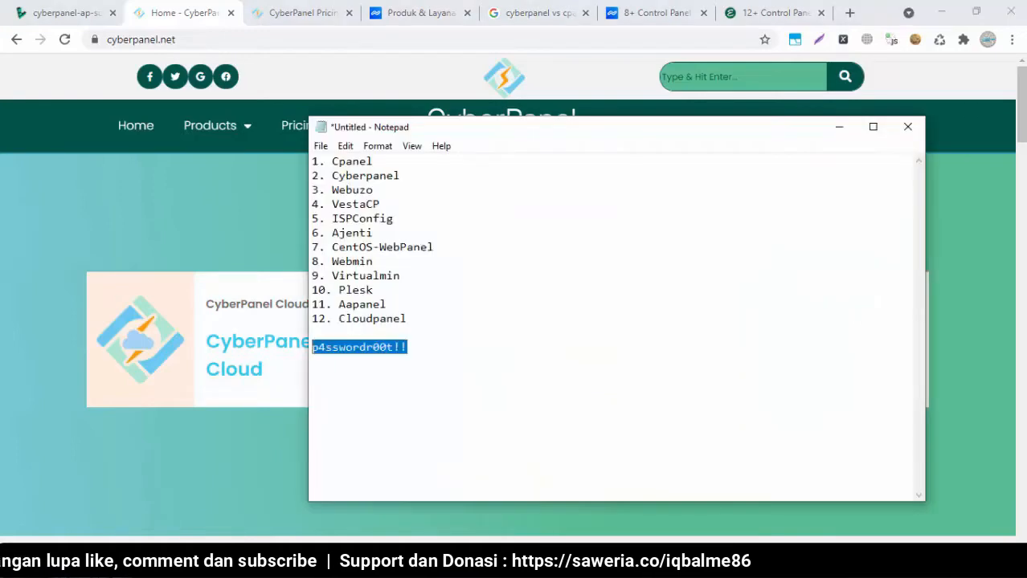
left_click_drag(383, 197, 402, 277)
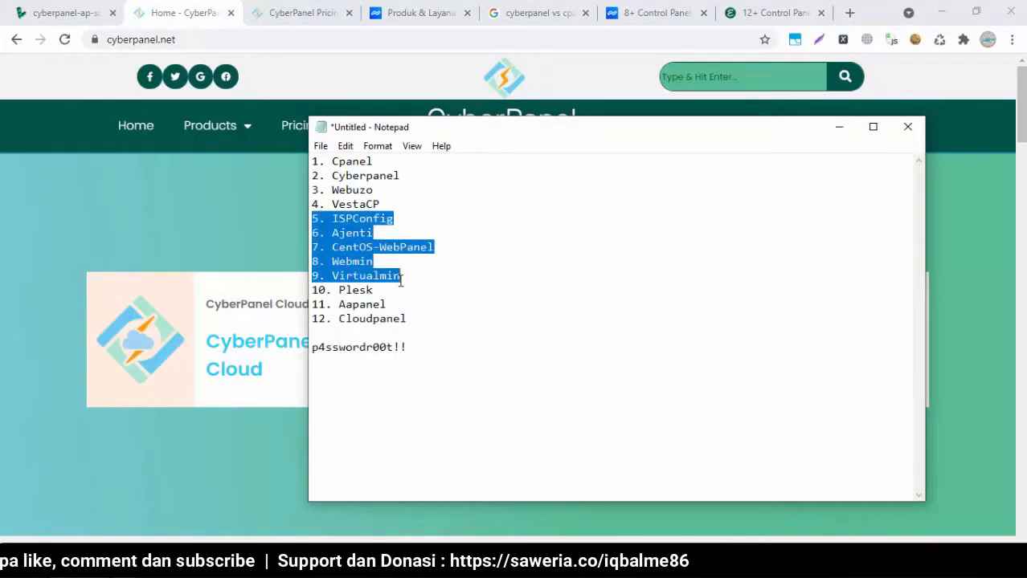
left_click(387, 294)
left_click(225, 242)
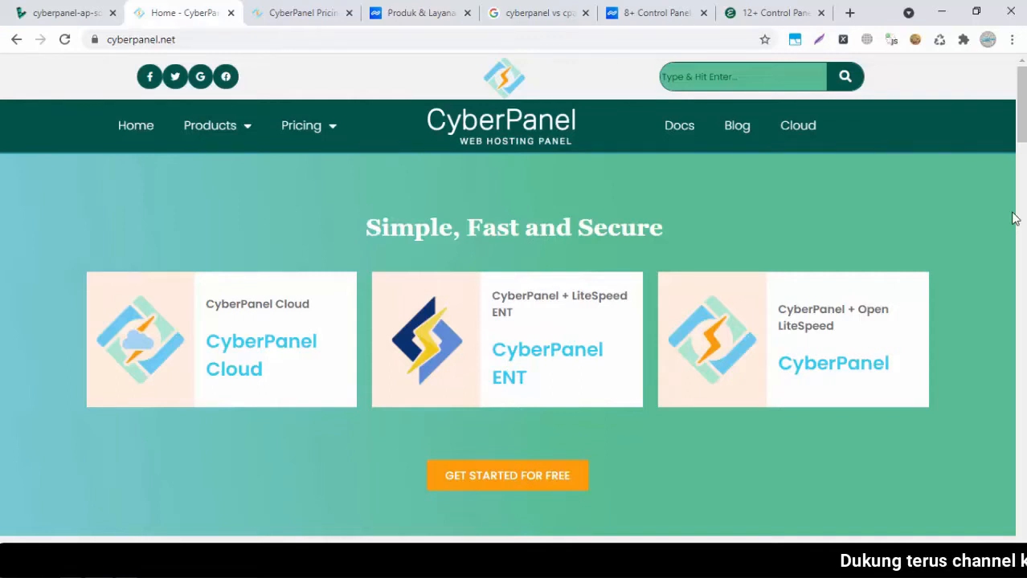
left_click(55, 8)
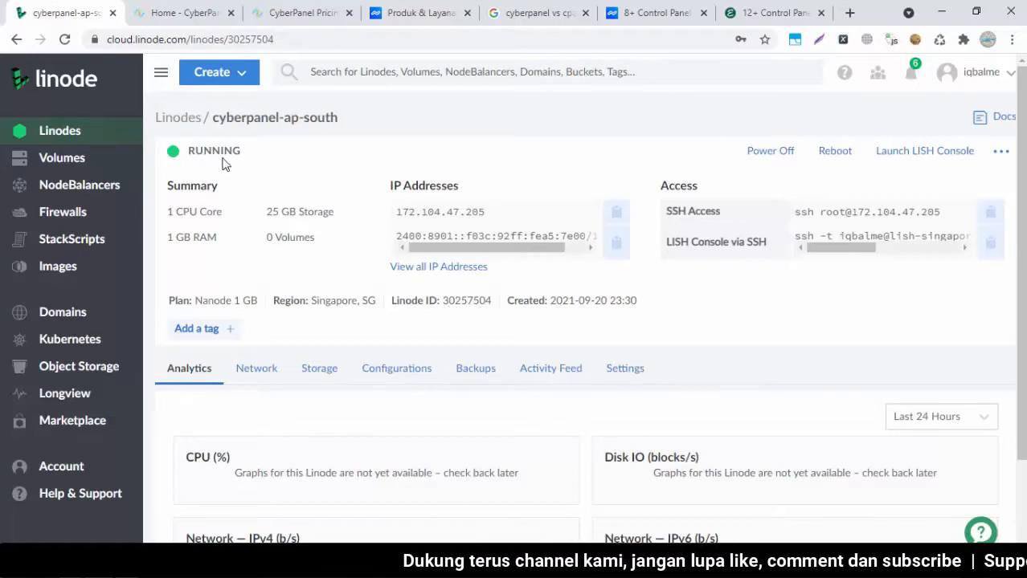
Copy the server's IPv4 address 172.104.47.205 from the Linode dashboard
left_click_drag(492, 219, 379, 224)
left_click(397, 216)
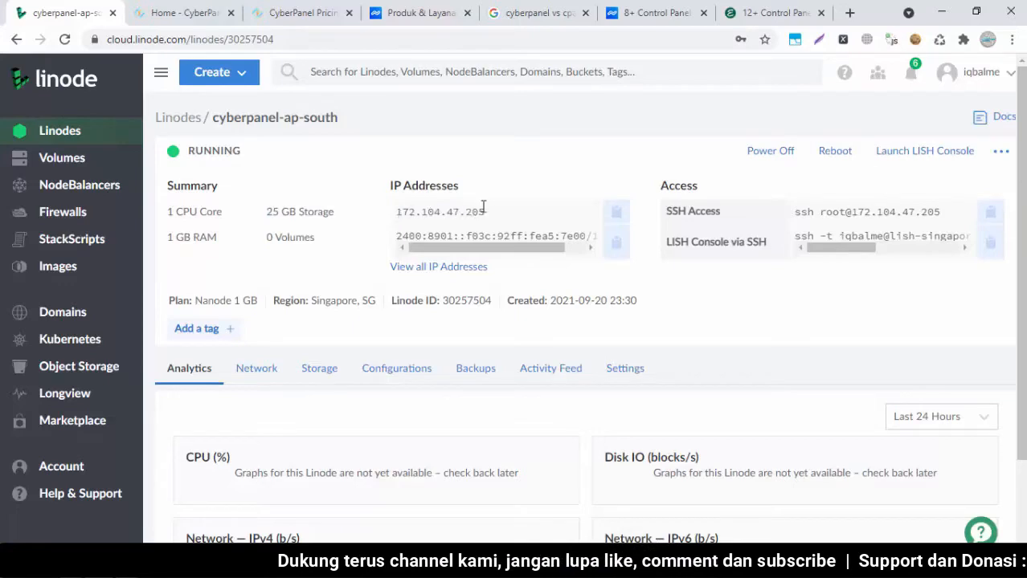
left_click_drag(492, 209, 398, 210)
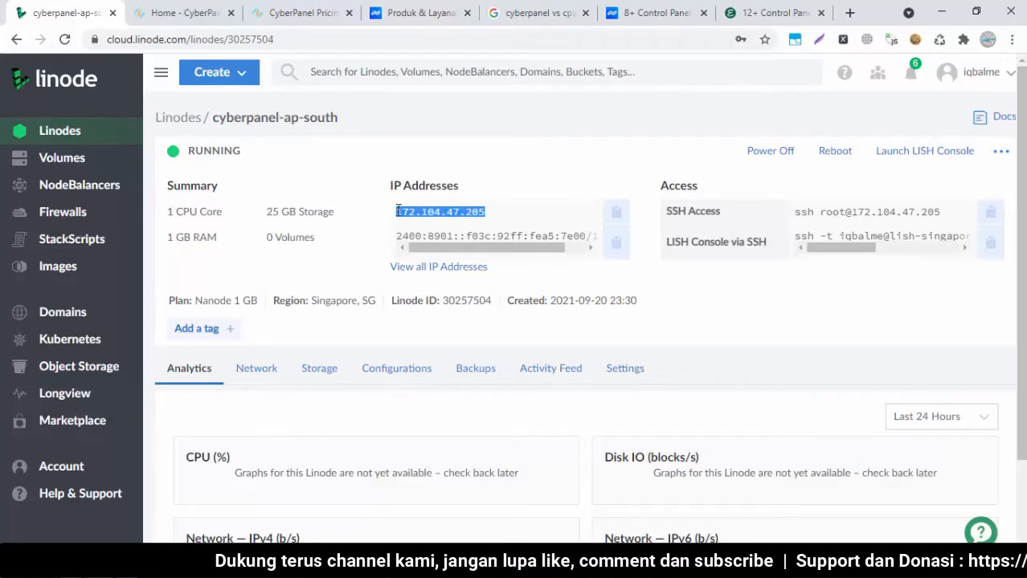
right_click(398, 212)
left_click(434, 222)
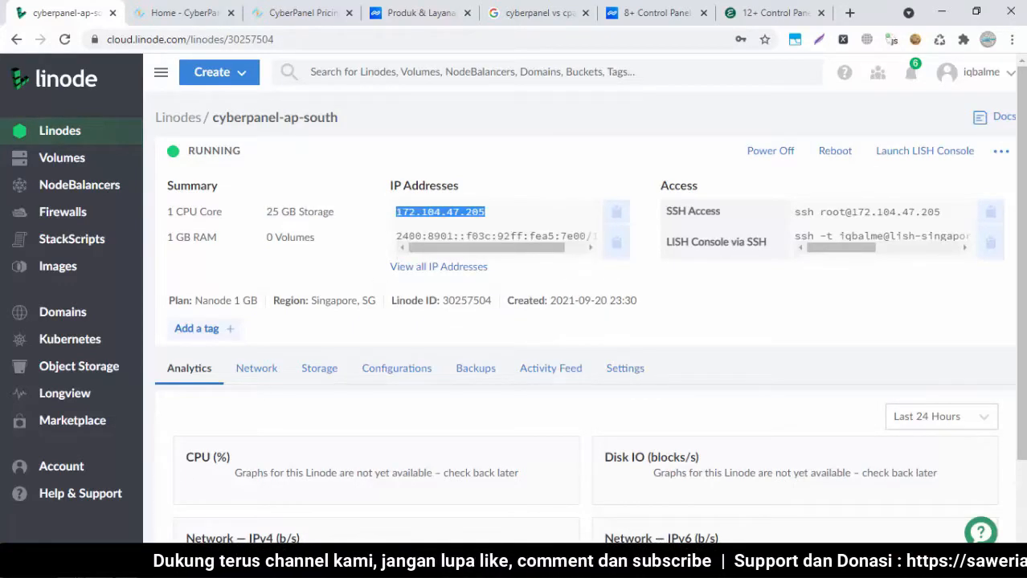
Paste the IP into a new blank Notepad window, adding blank lines below it
right_click(97, 564)
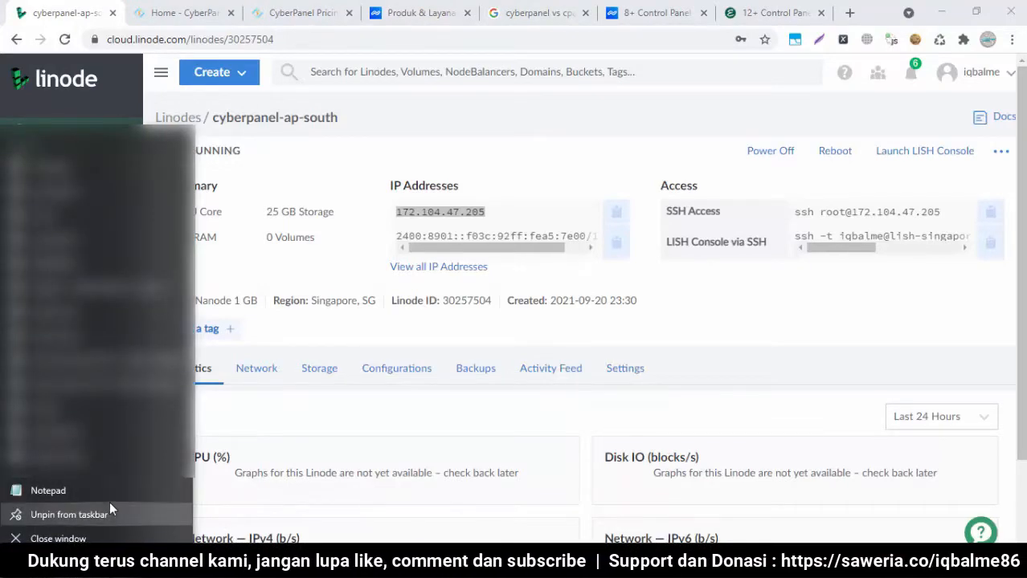
left_click(106, 491)
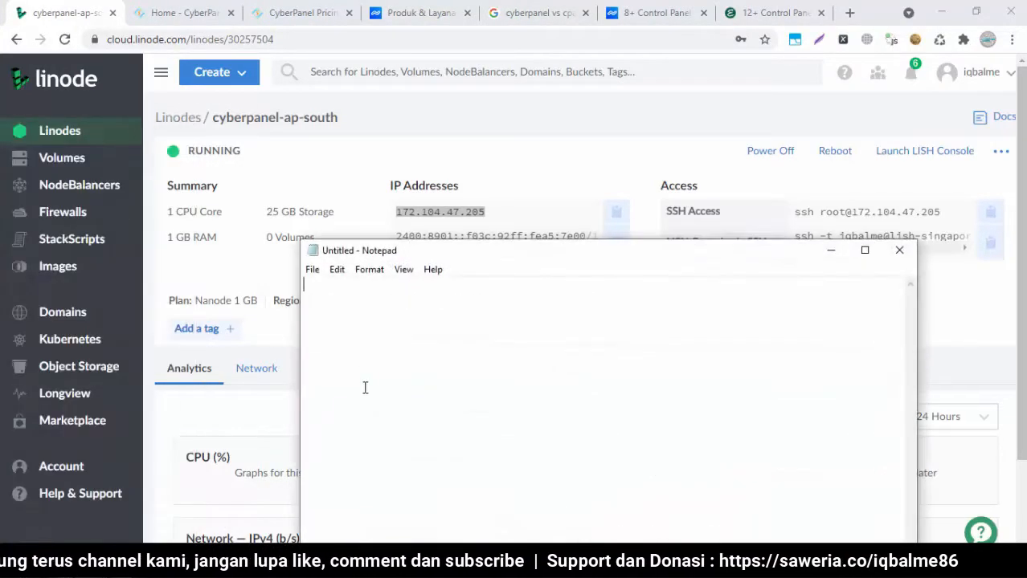
left_click_drag(508, 254, 600, 163)
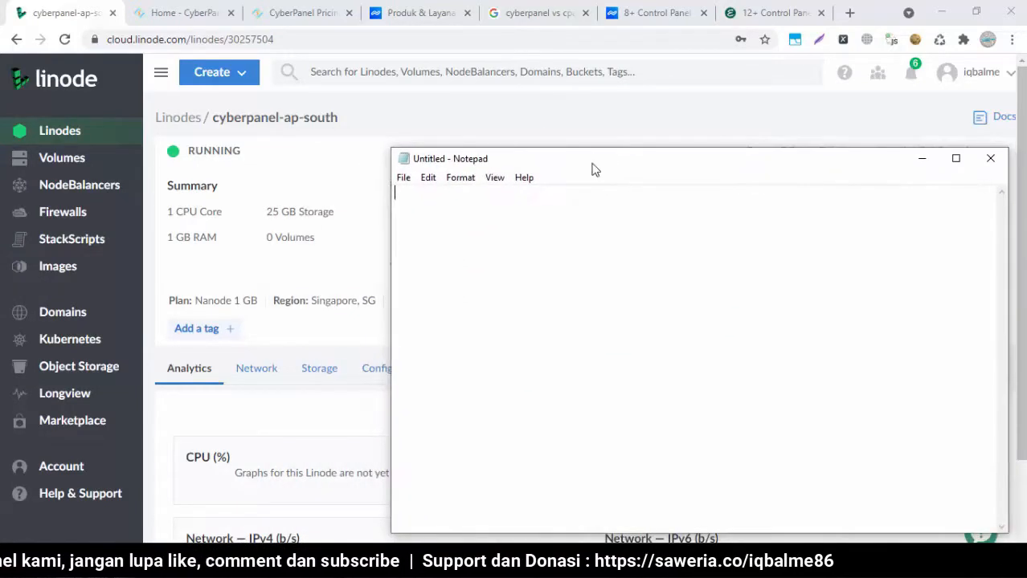
key("ctrl+v")
key("Return")
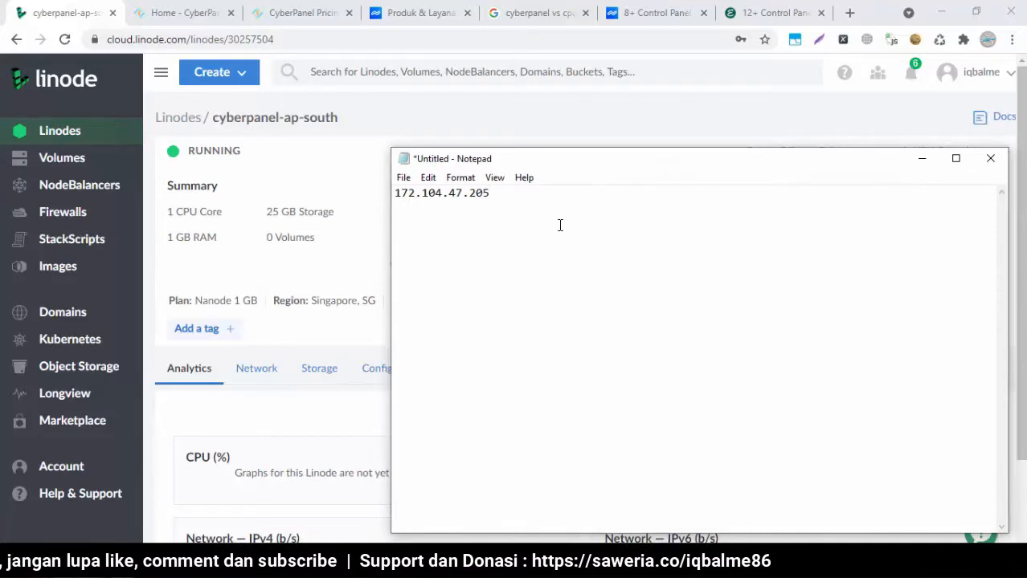
key("Return")
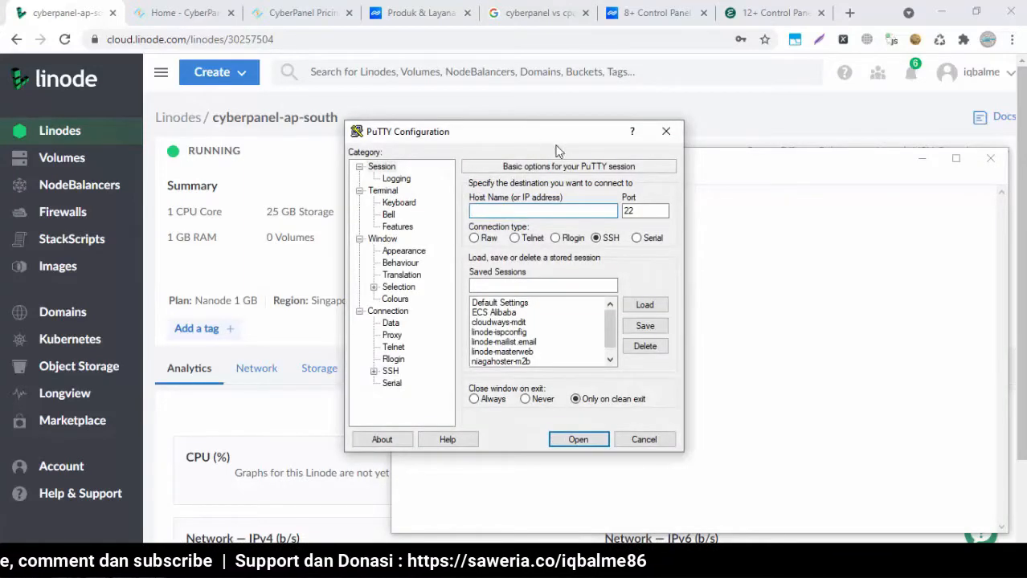
Connect PuTTY to 172.104.47.205, accept the host key, and log in as root
left_click_drag(555, 136, 717, 182)
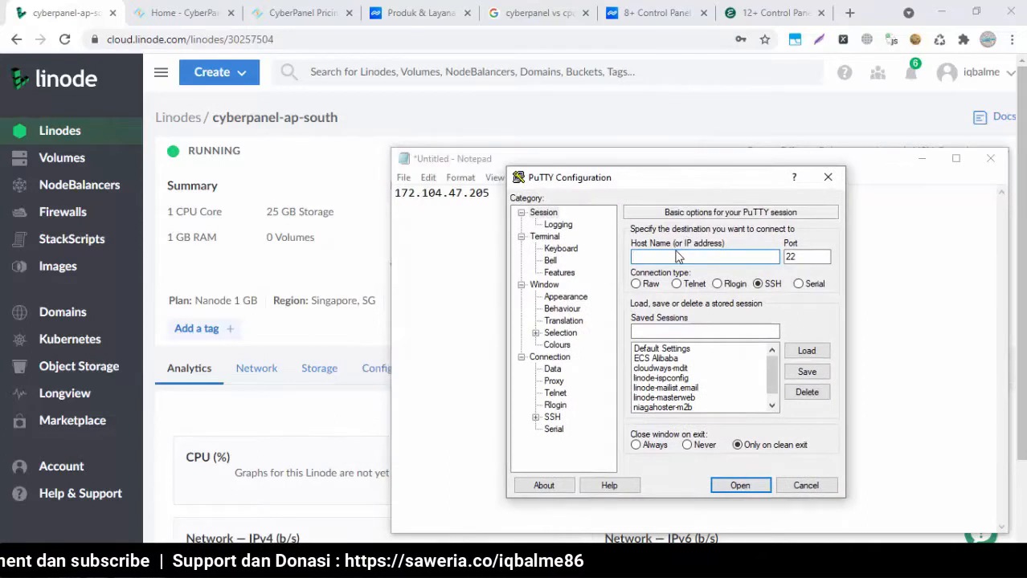
right_click(663, 257)
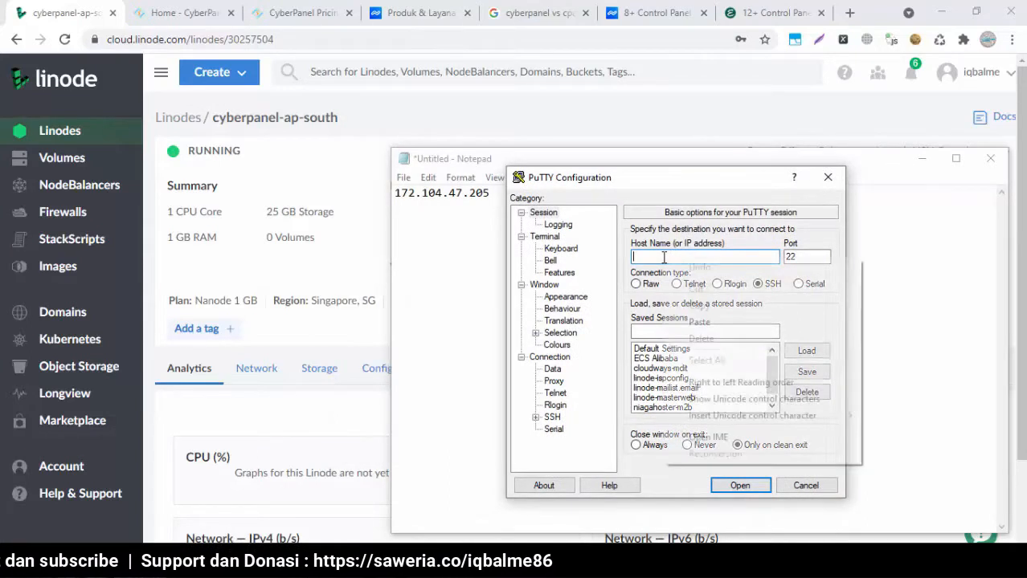
left_click(696, 322)
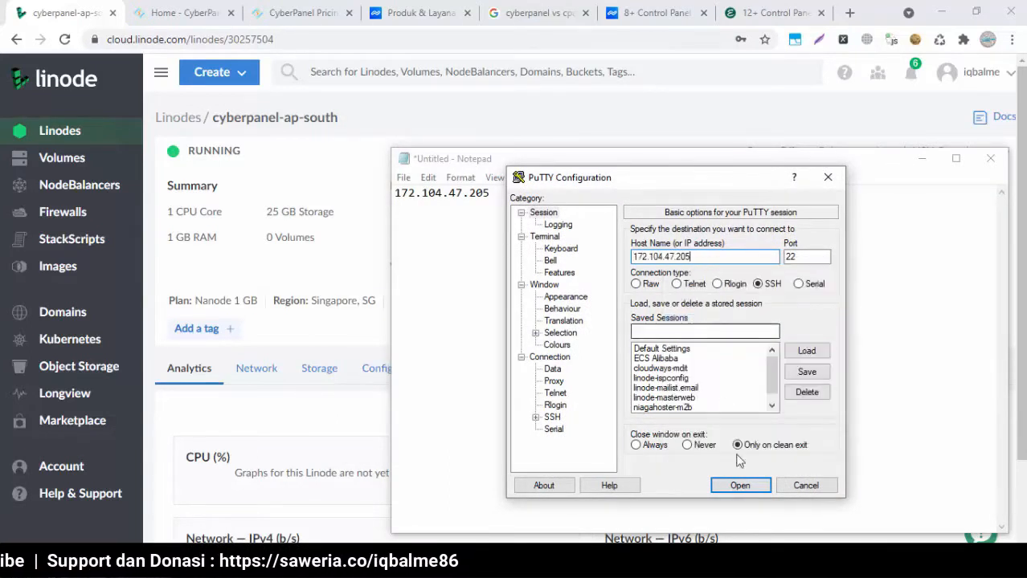
left_click(739, 486)
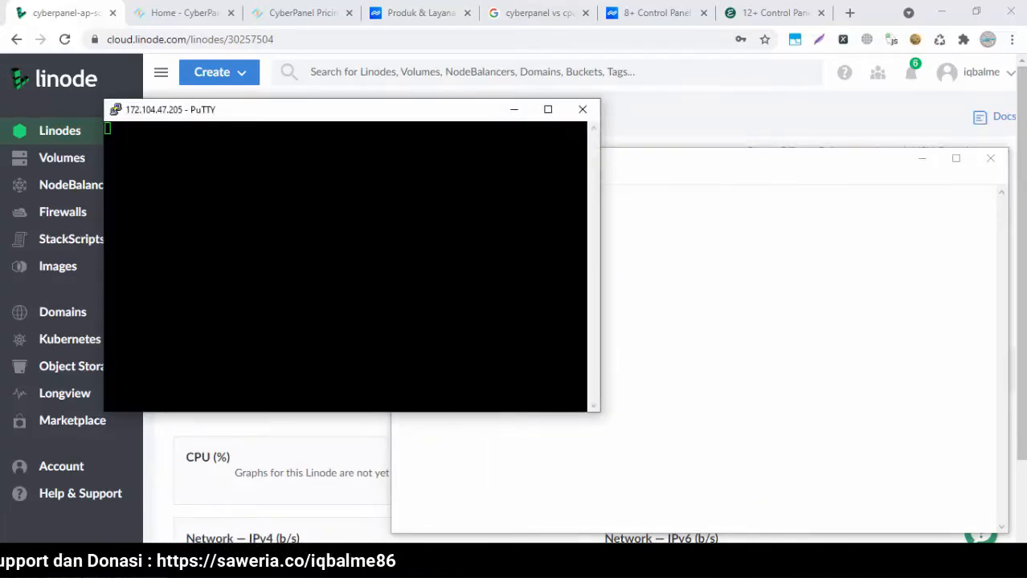
left_click(430, 385)
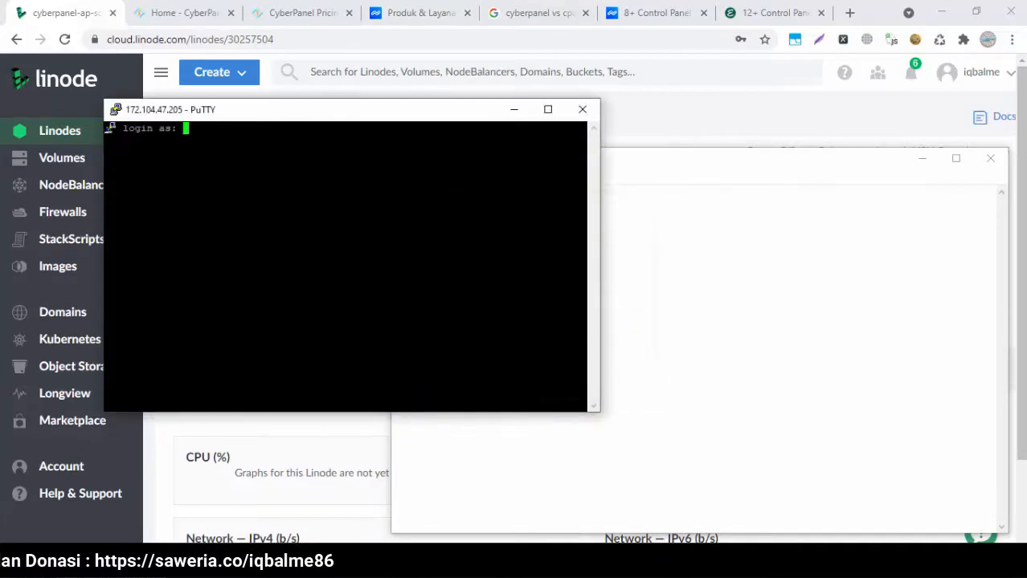
type("root")
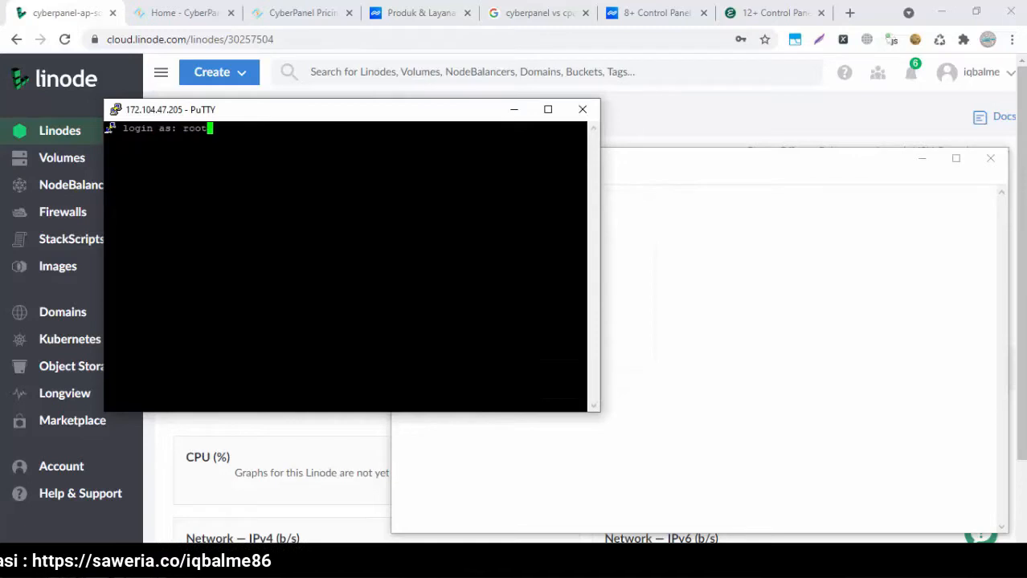
key("Return")
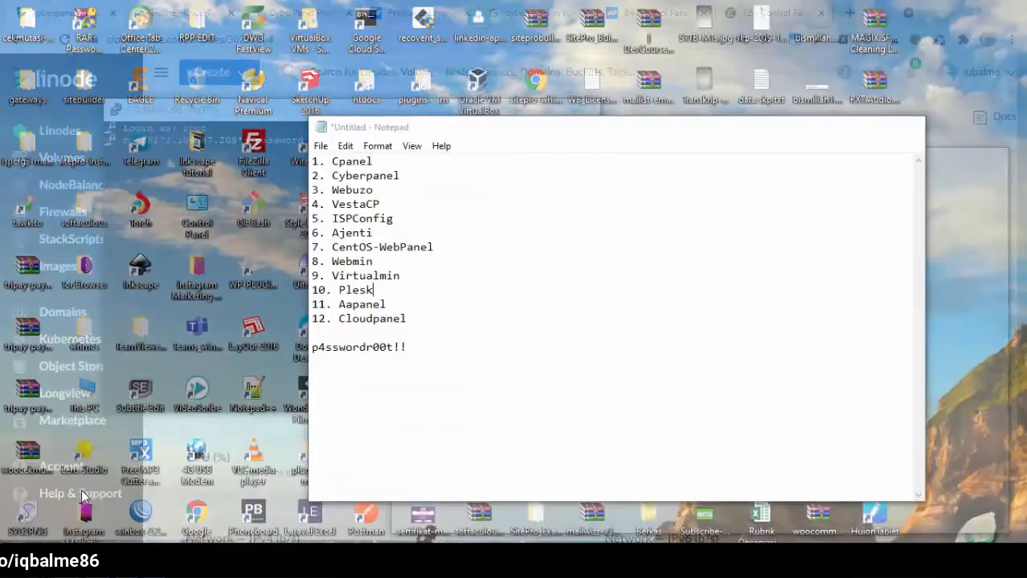
Copy the saved root password from the note and submit it in the SSH terminal
left_click(83, 494)
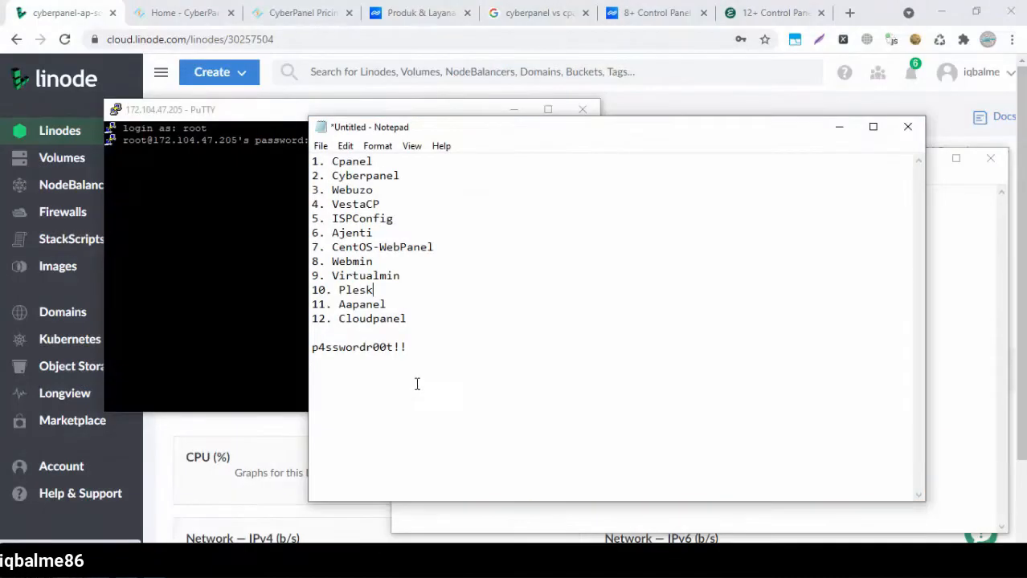
left_click_drag(421, 346, 311, 347)
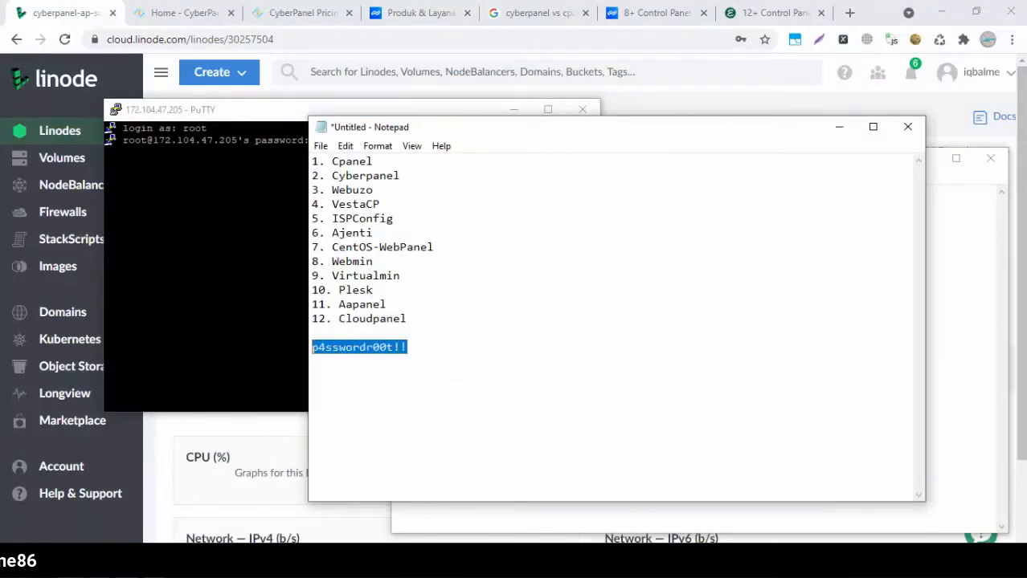
right_click(319, 347)
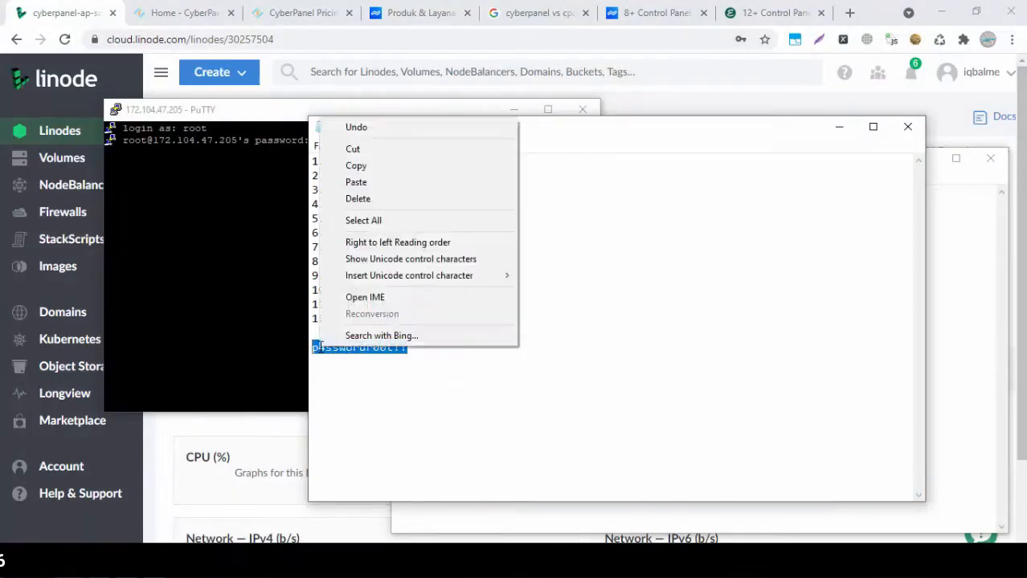
left_click(358, 166)
left_click(294, 116)
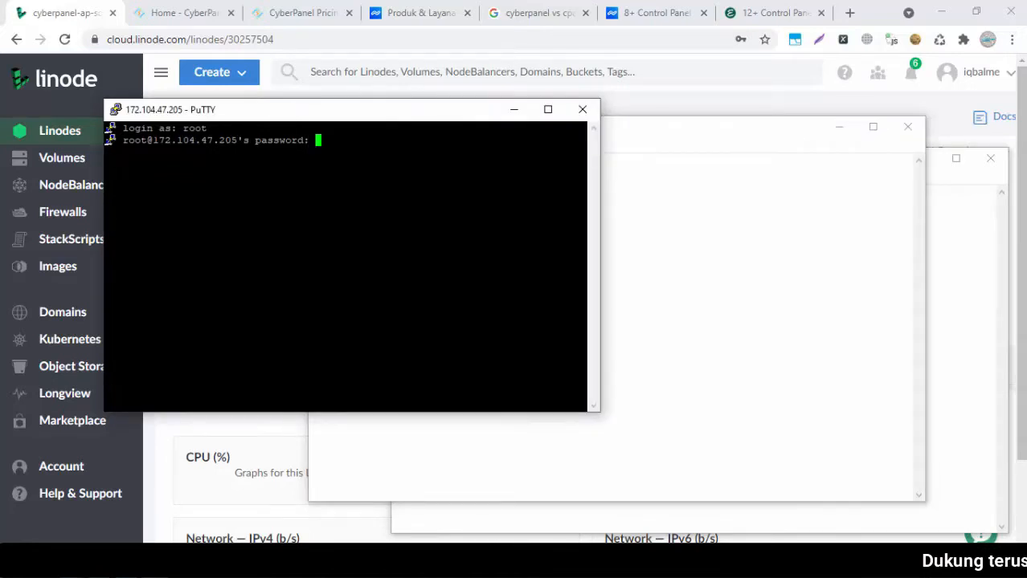
key("Return")
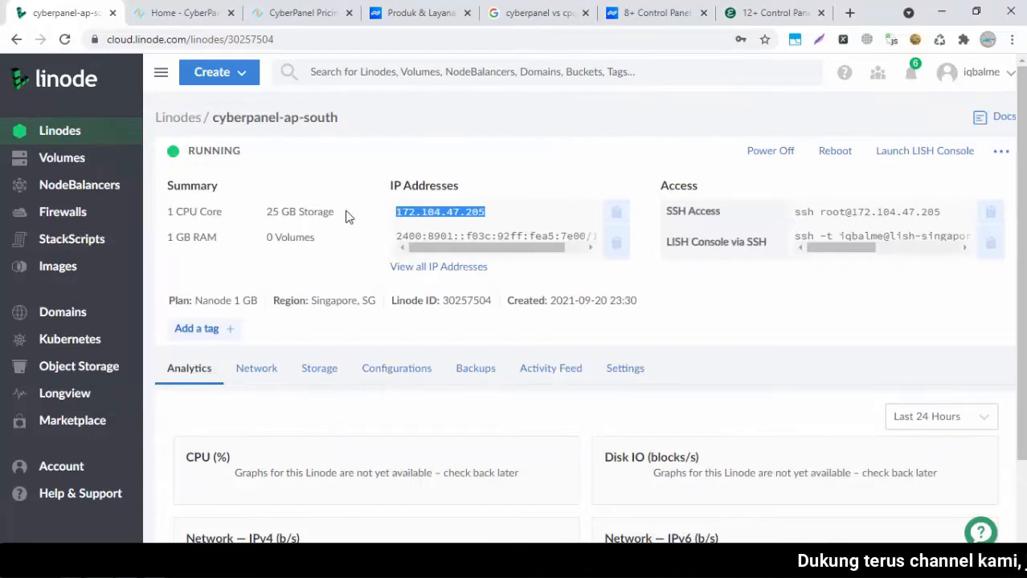
Open the CyberPanel documentation from the CyberPanel homepage
left_click(347, 217)
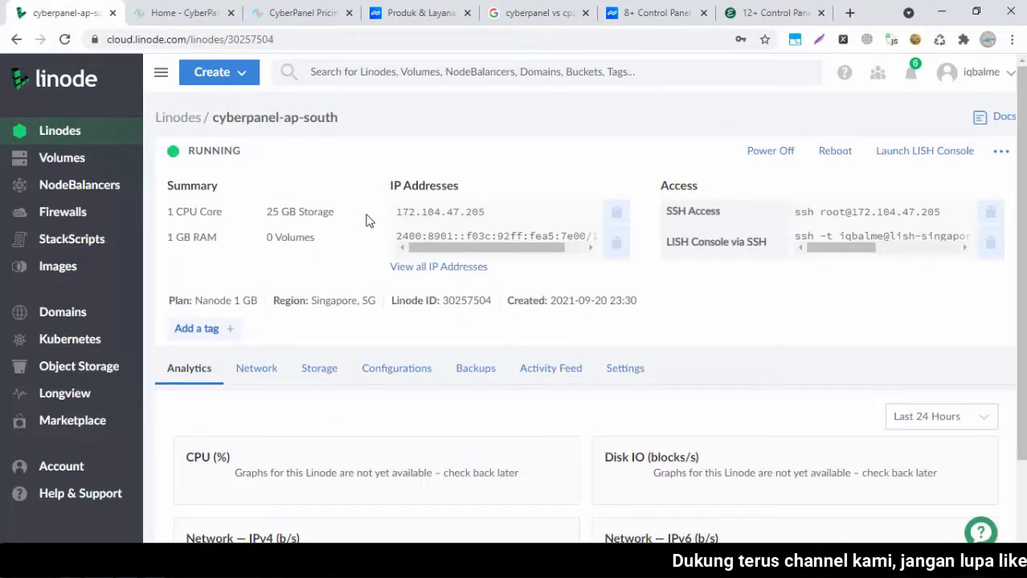
left_click(196, 16)
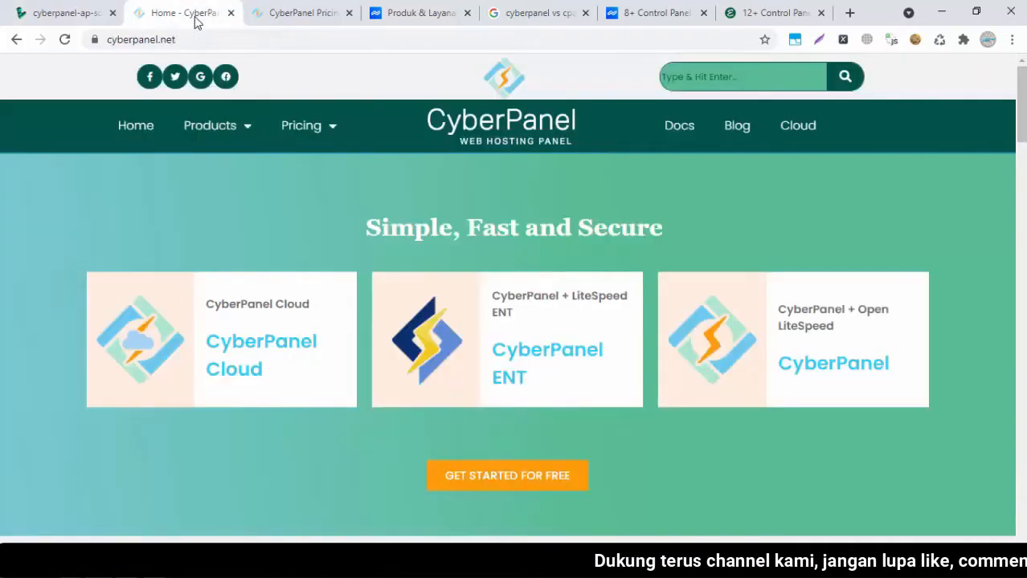
left_click(680, 128)
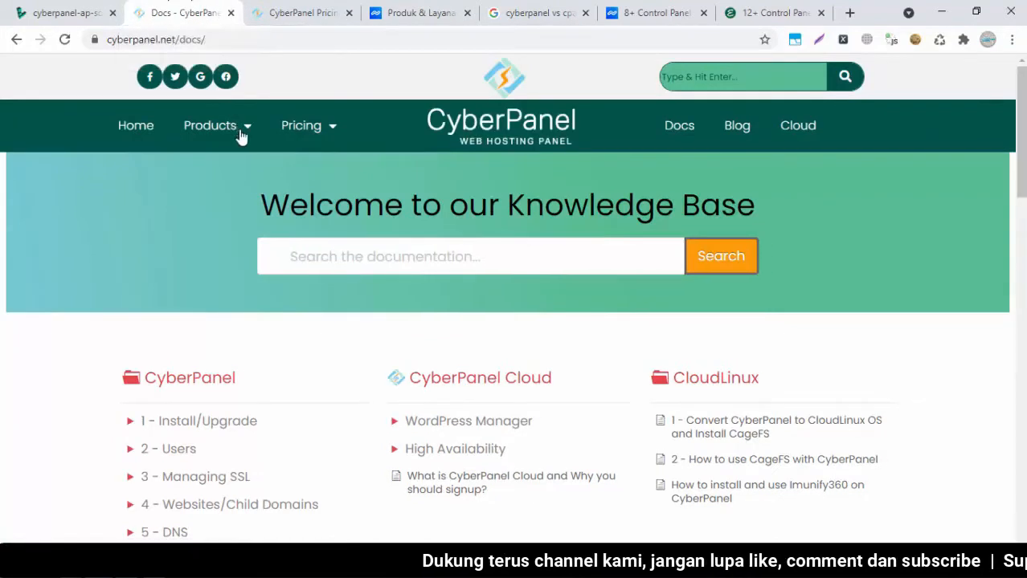
mouse_move(327, 133)
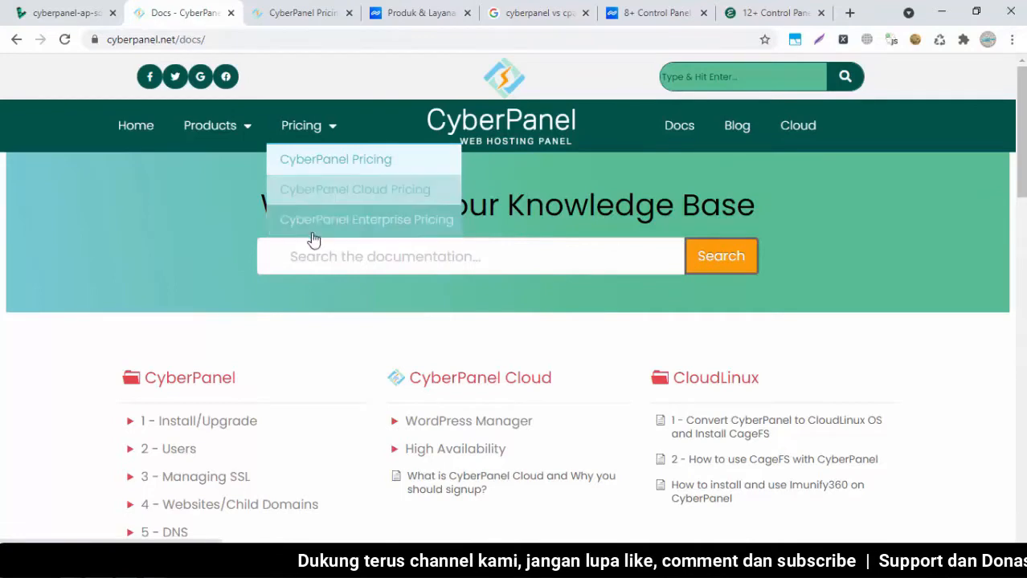
Scroll the CyberPanel pricing page to the Free for life $0/server + $0/app plan
left_click(296, 10)
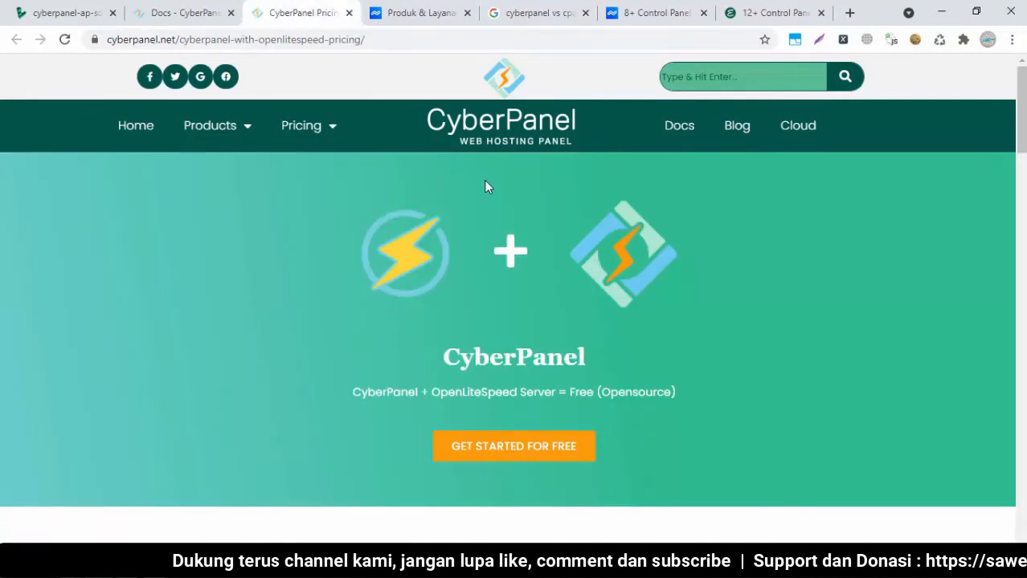
mouse_move(313, 137)
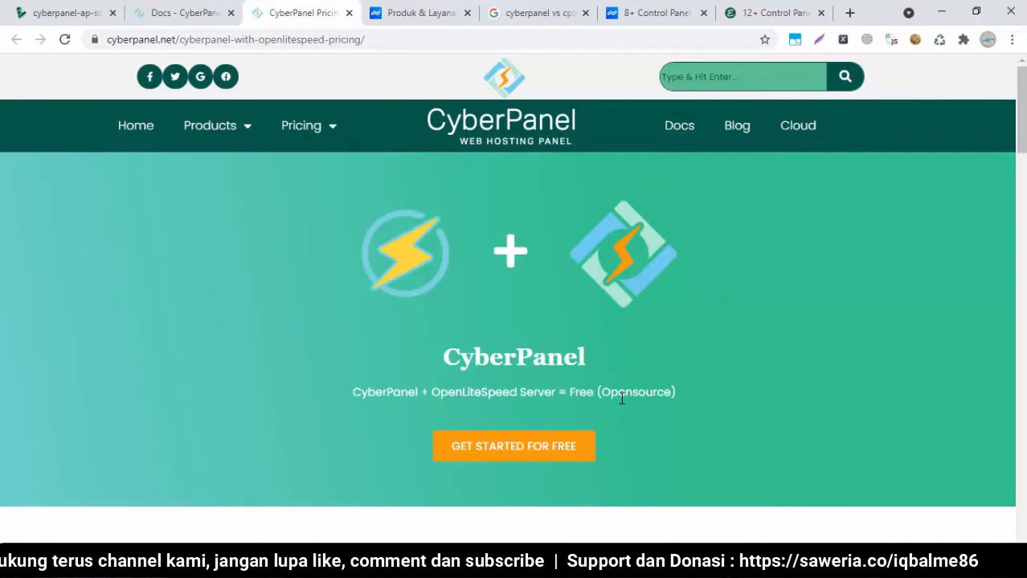
scroll(673, 376, "down", 2)
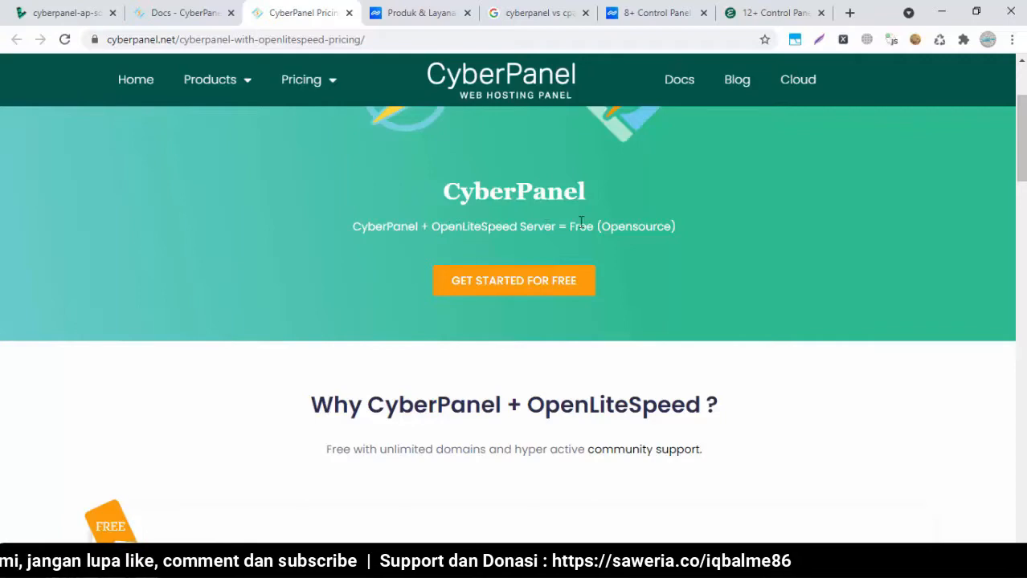
scroll(581, 223, "down", 5)
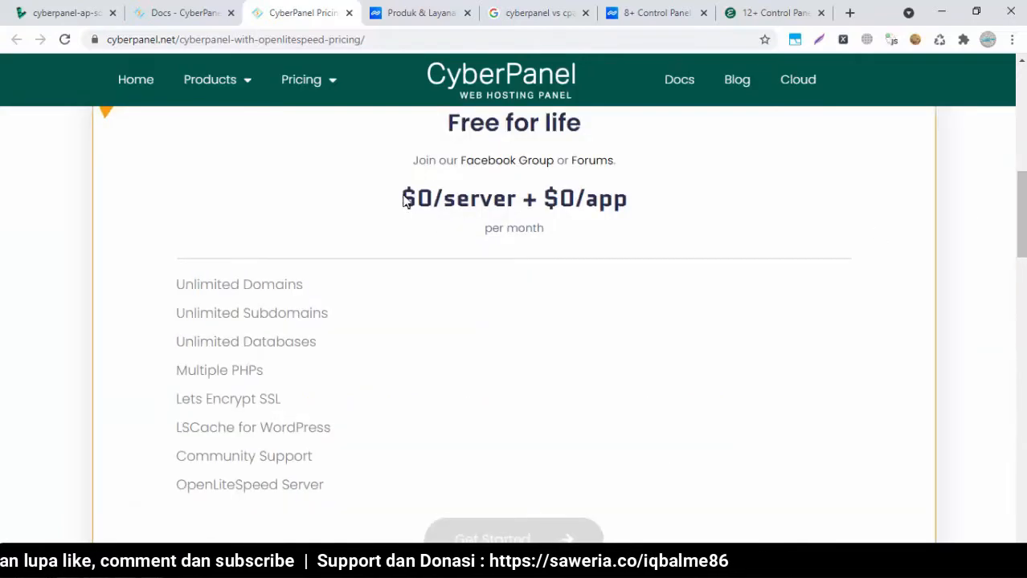
left_click_drag(404, 201, 663, 196)
left_click(656, 214)
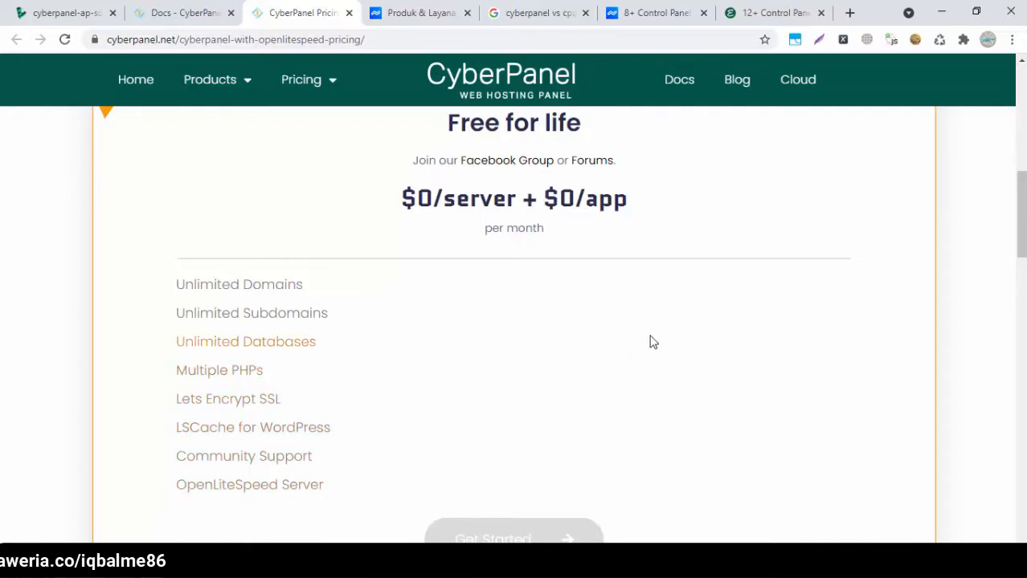
left_click_drag(1022, 175, 1001, 125)
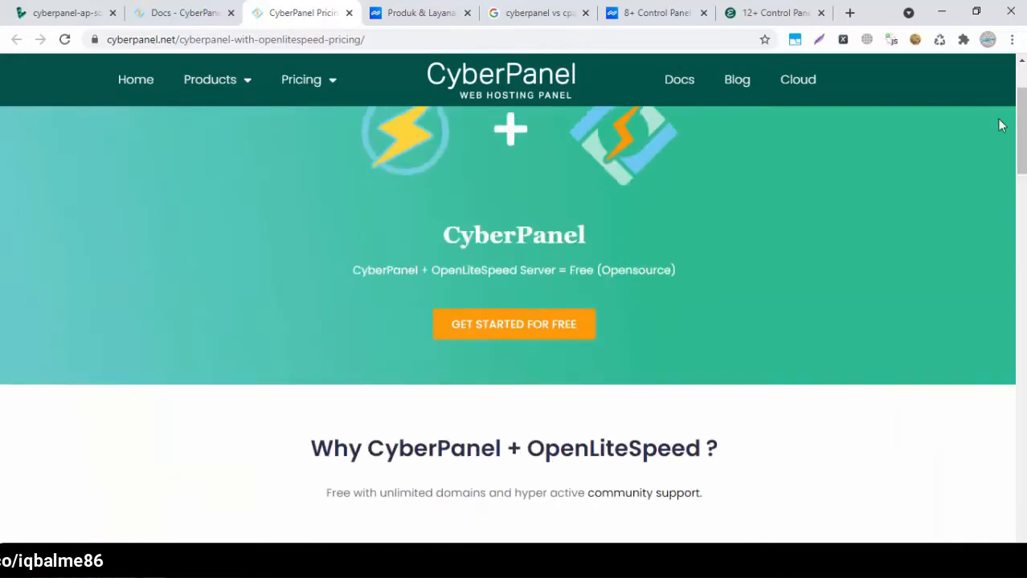
Close the pricing page and open the Installing CyberPanel article under 1 - Install/Upgrade
left_click(350, 14)
left_click(187, 9)
scroll(384, 361, "down", 3)
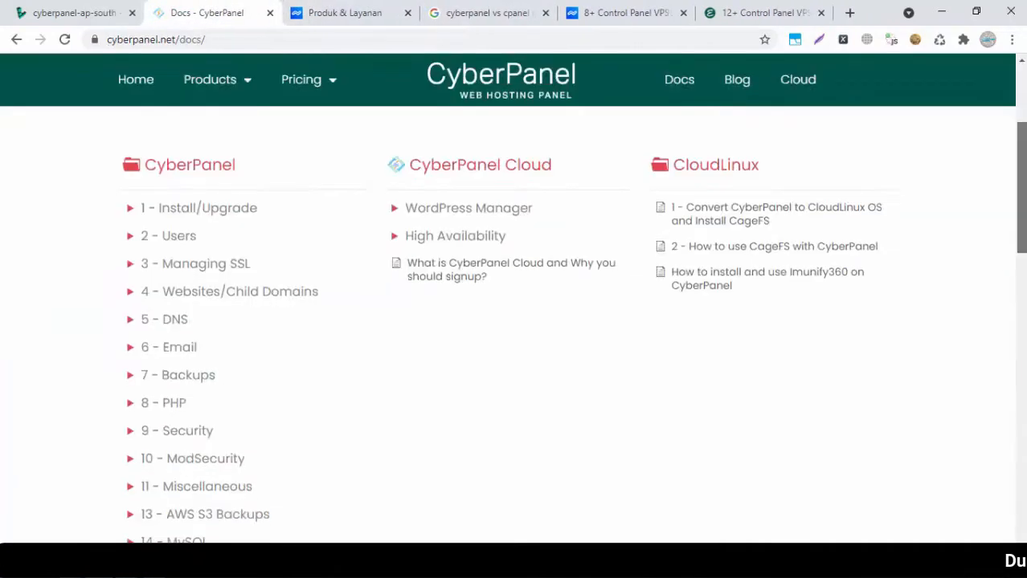
left_click(184, 205)
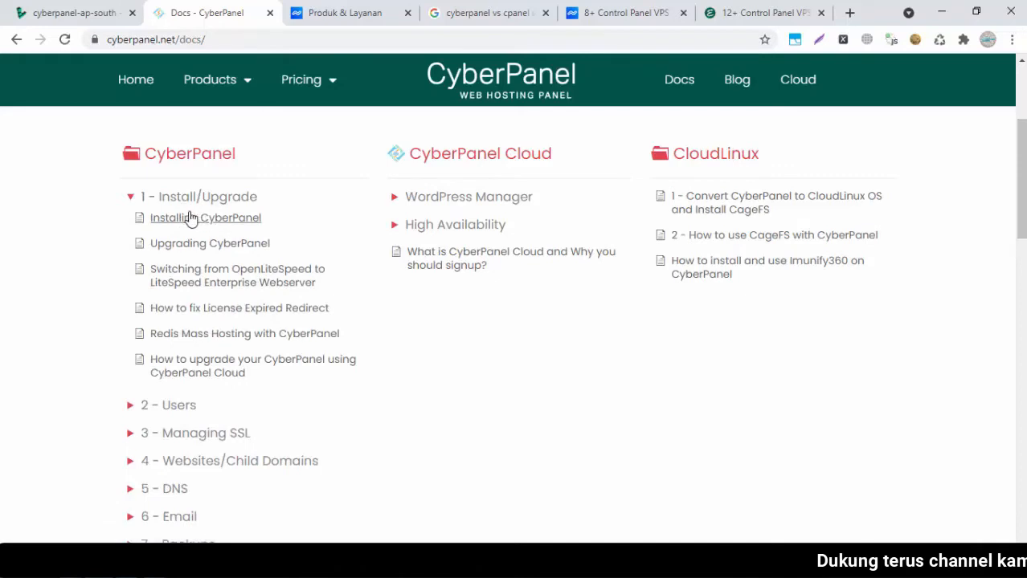
left_click(181, 222)
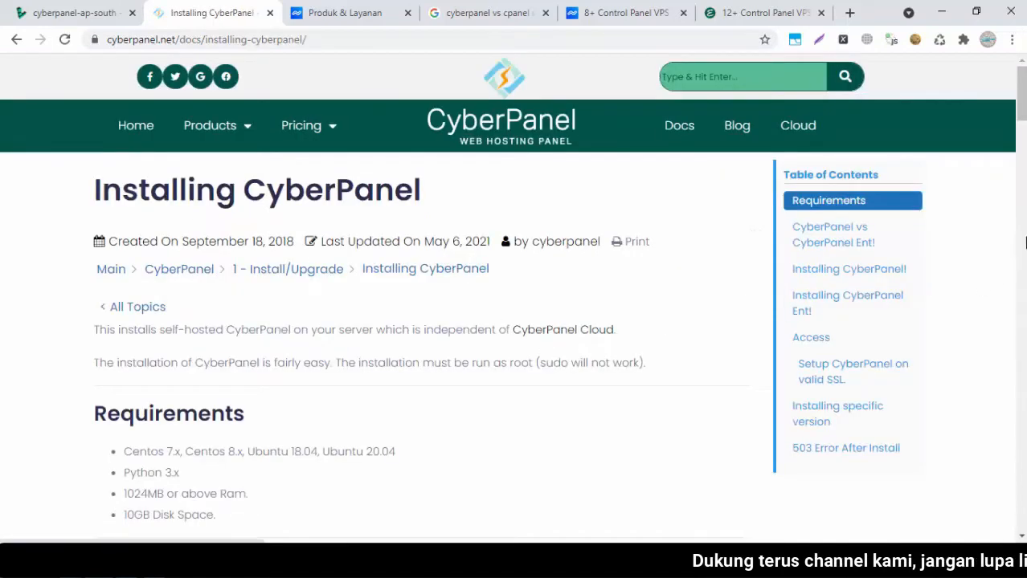
Read through the install article, check the Linode dashboard, and reach the port 8090 Access section
scroll(514, 321, "down", 9)
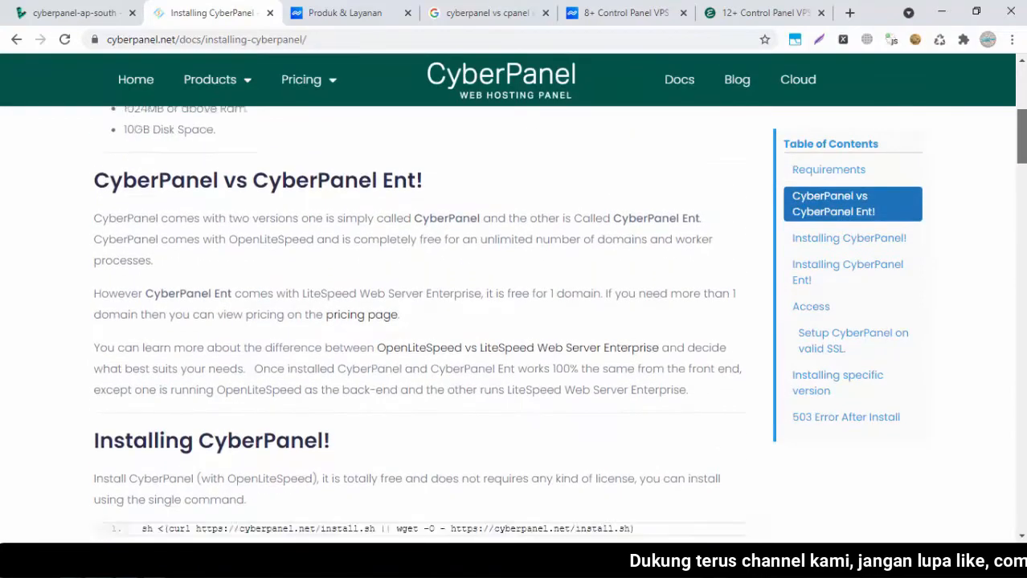
scroll(515, 321, "down", 9)
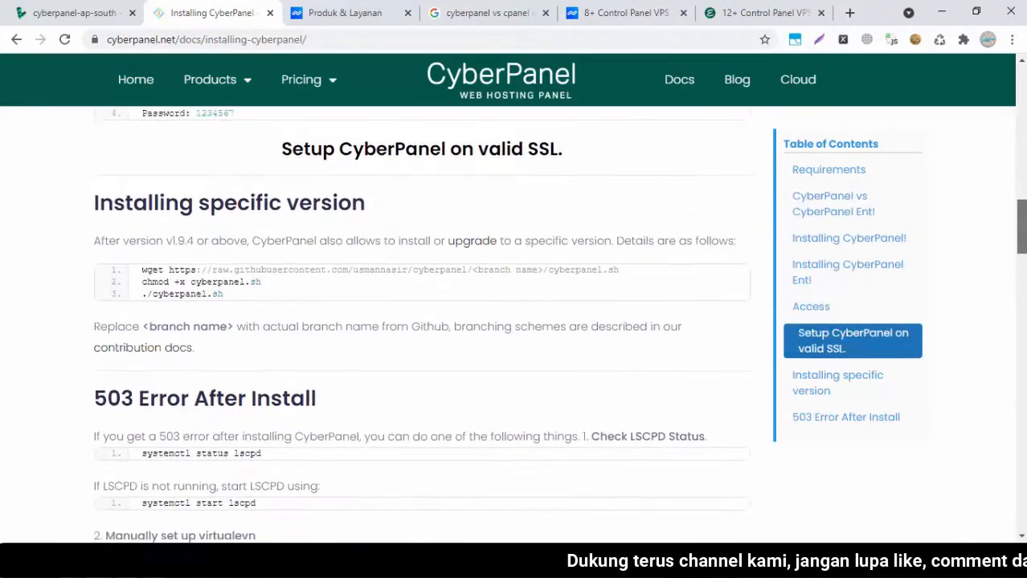
scroll(515, 321, "down", 3)
scroll(515, 322, "up", 10)
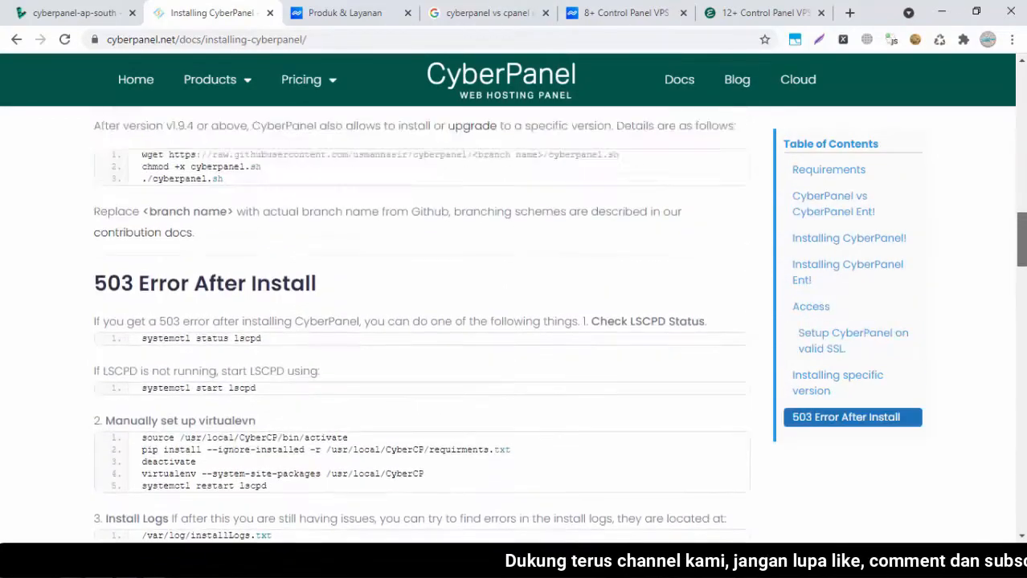
scroll(514, 322, "up", 12)
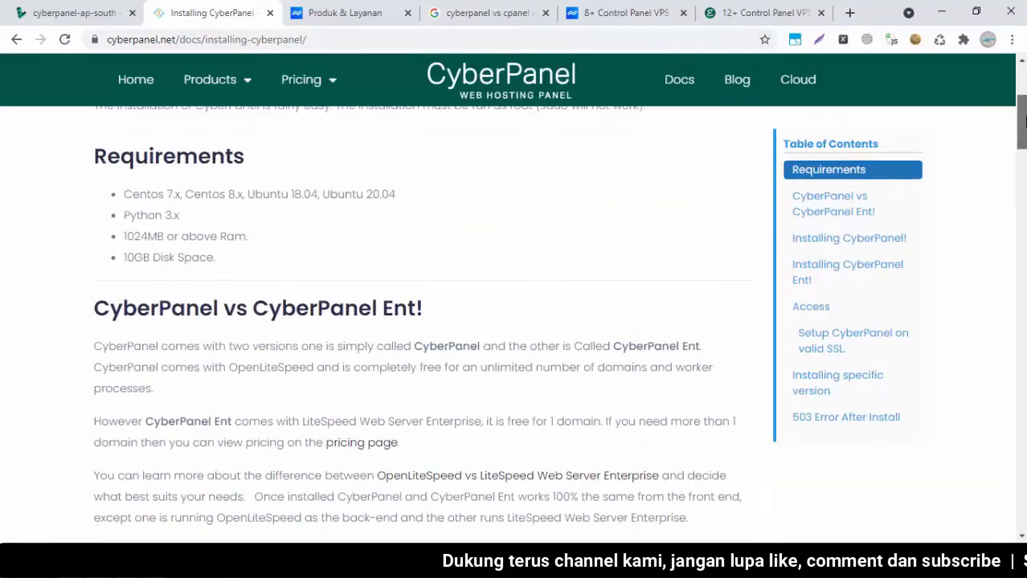
scroll(514, 321, "down", 13)
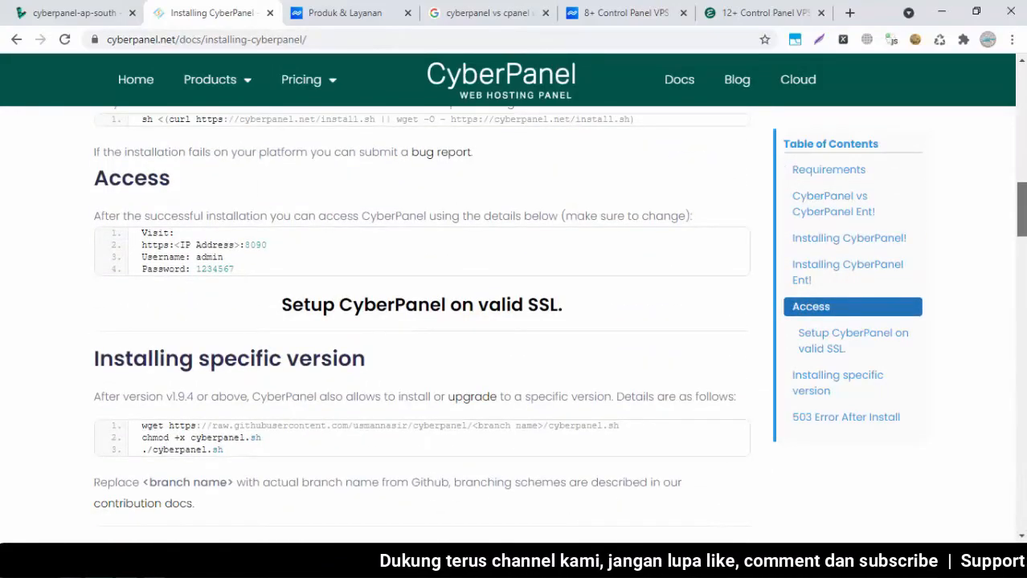
scroll(515, 321, "up", 12)
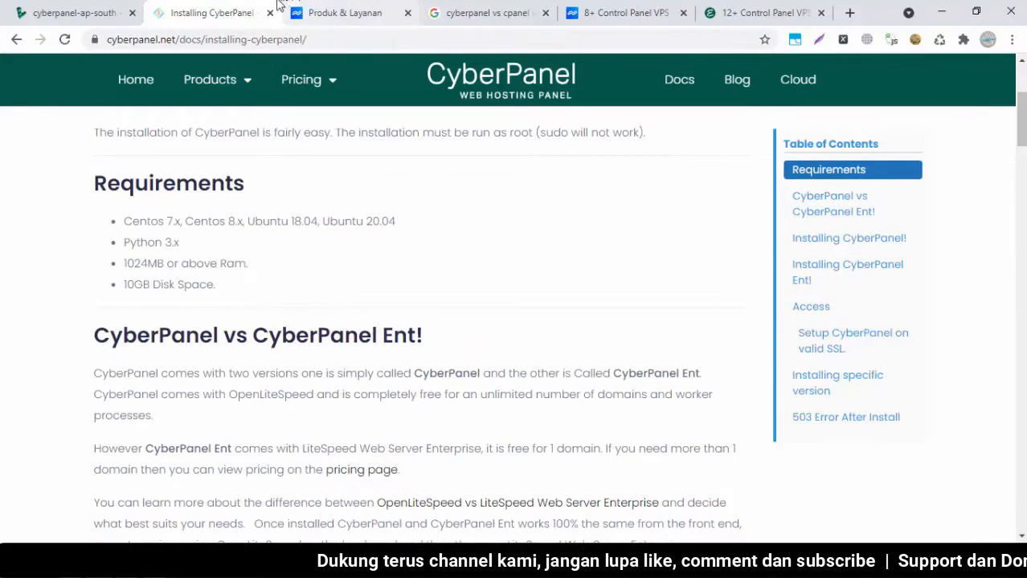
left_click(92, 11)
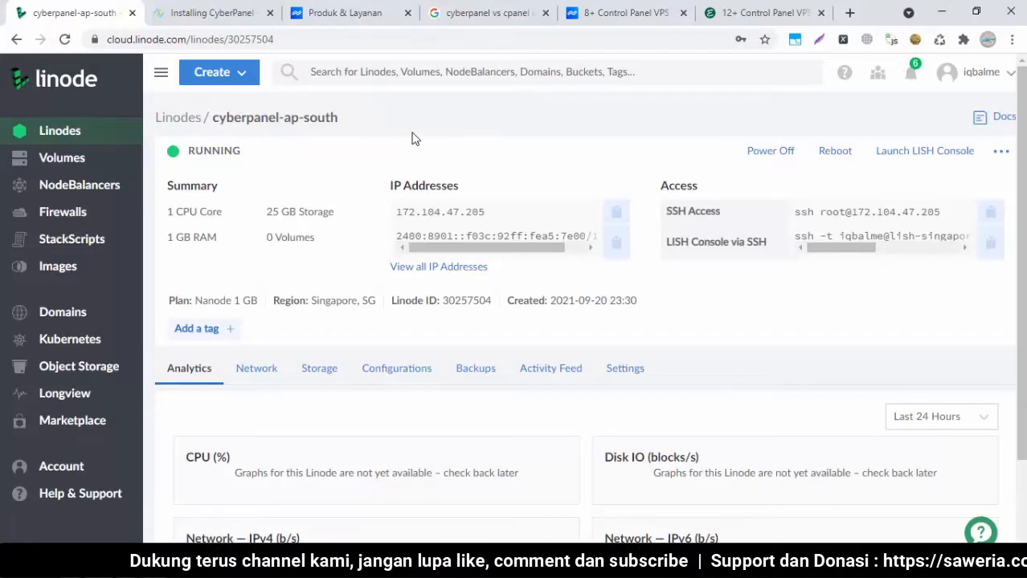
left_click(194, 6)
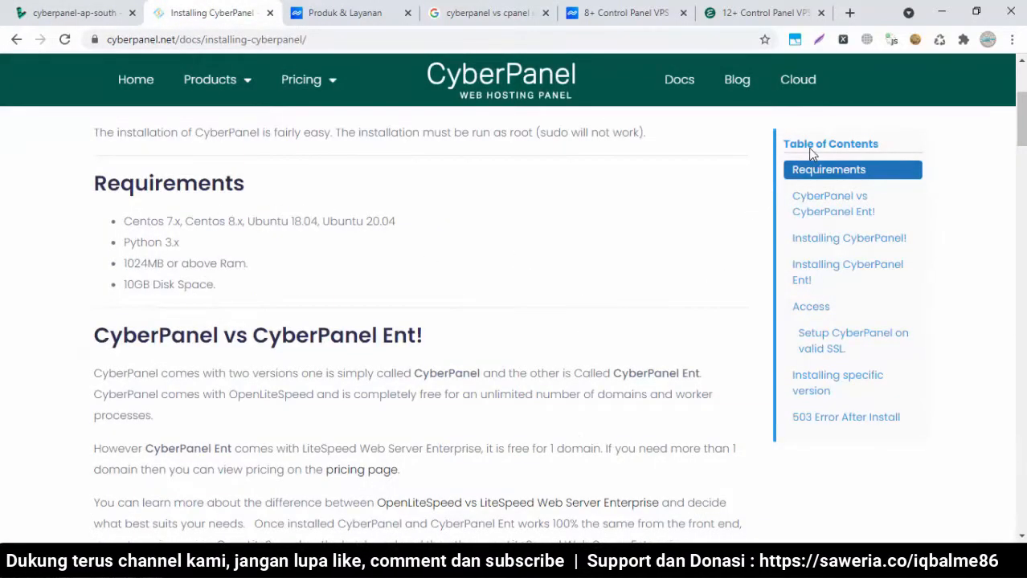
left_click_drag(1022, 121, 1022, 195)
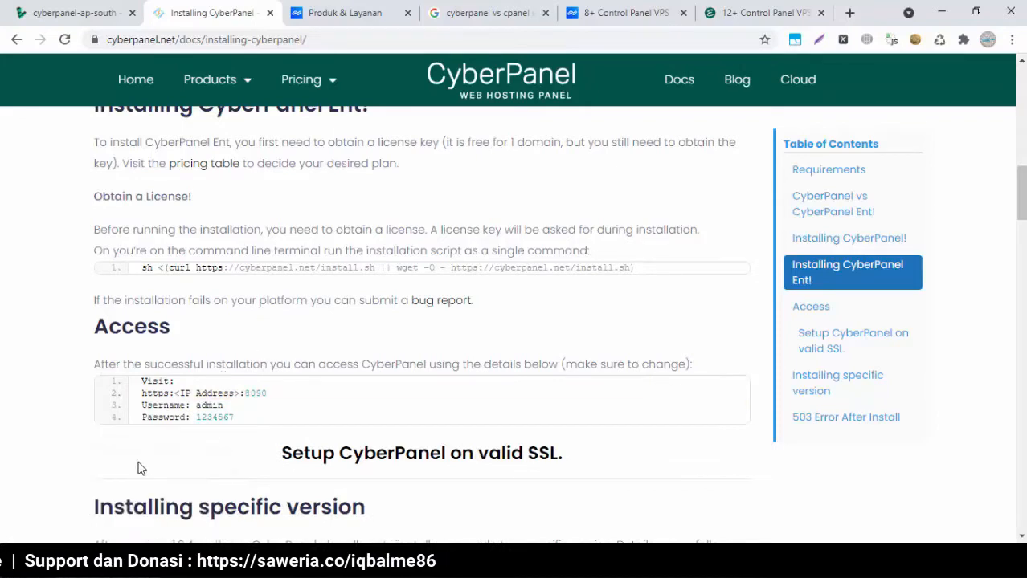
Select the server IP 172.104.47.205 in the Notepad note
left_click(77, 563)
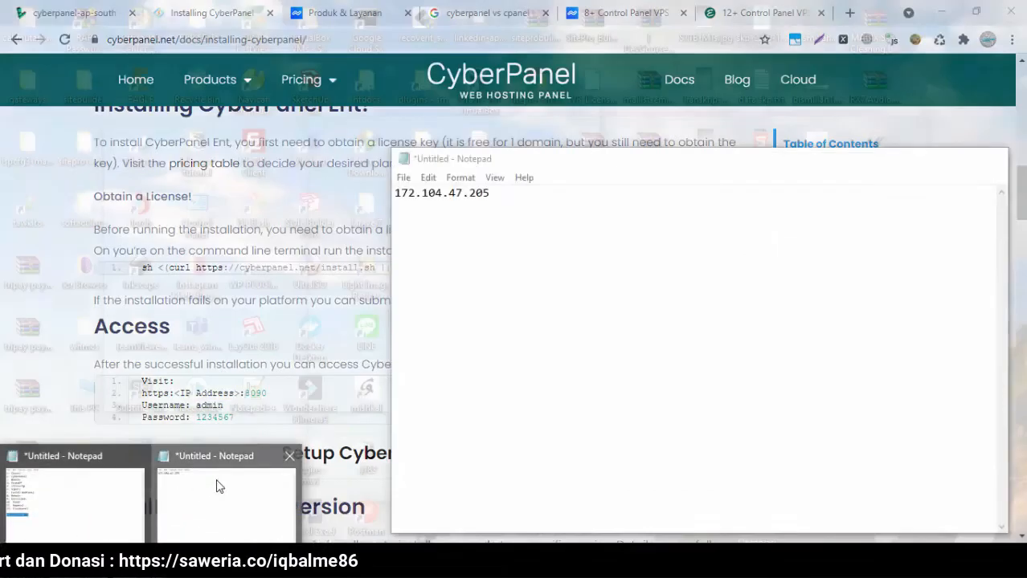
left_click(218, 485)
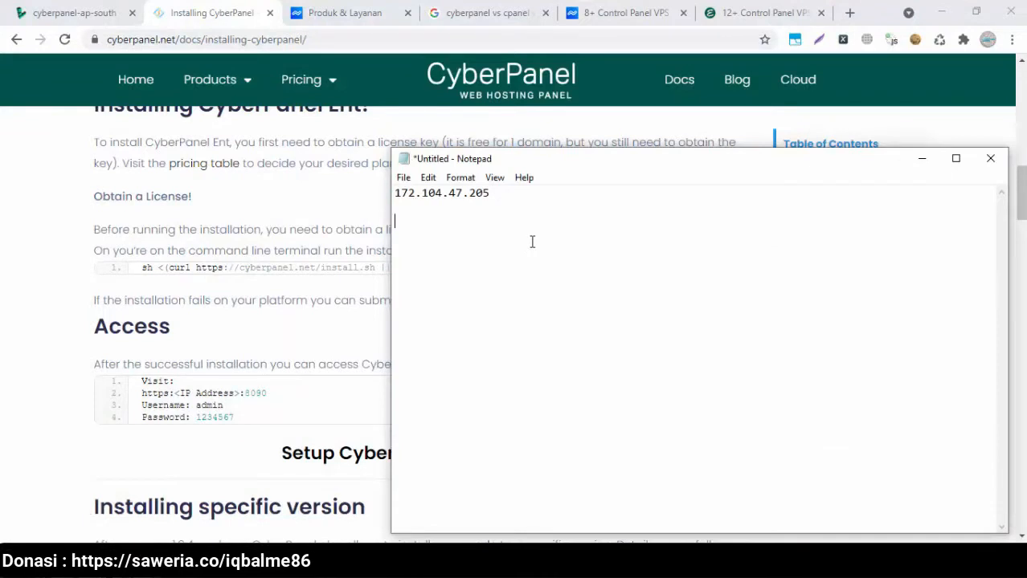
left_click_drag(489, 194, 394, 190)
key("ctrl+c")
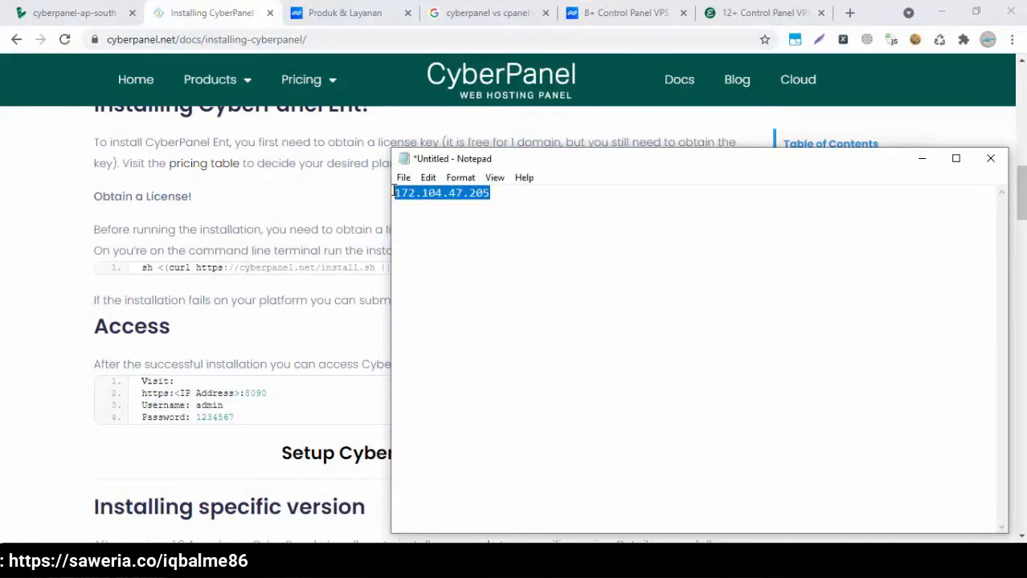
left_click(331, 200)
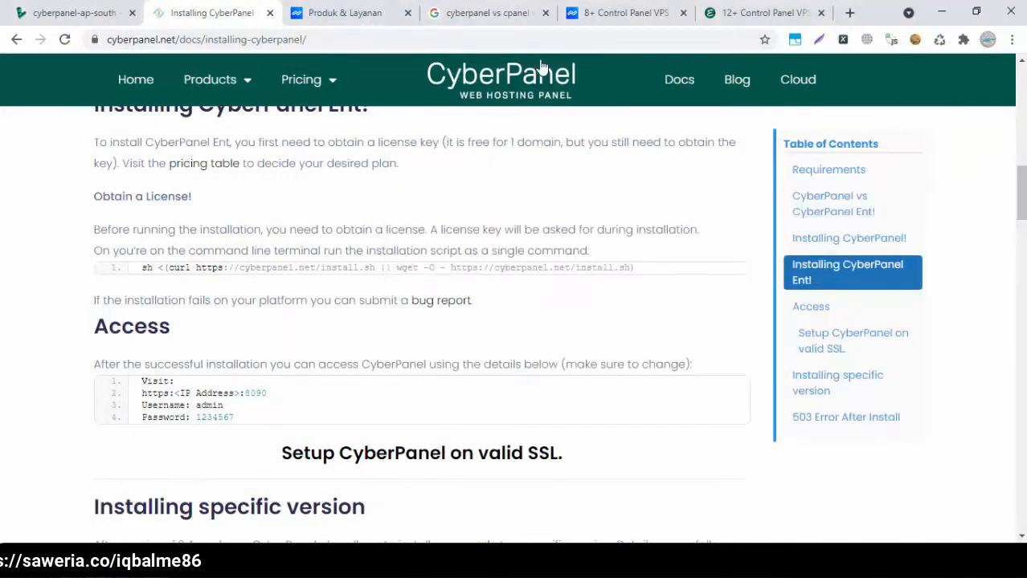
Load 172.104.47.205:8090 in a new Chrome tab
left_click(848, 10)
key("ctrl+v")
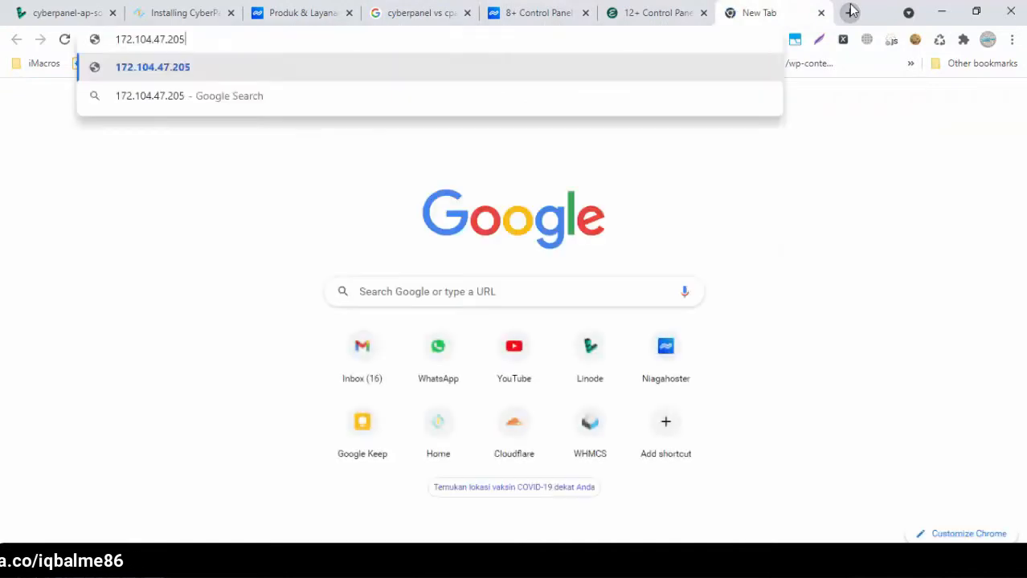
type(":8090")
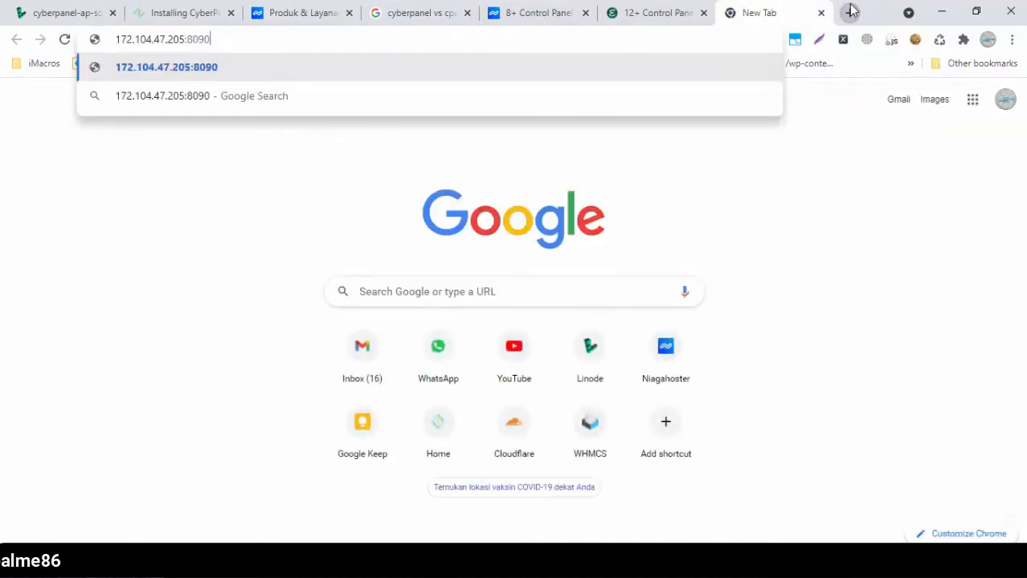
key("Return")
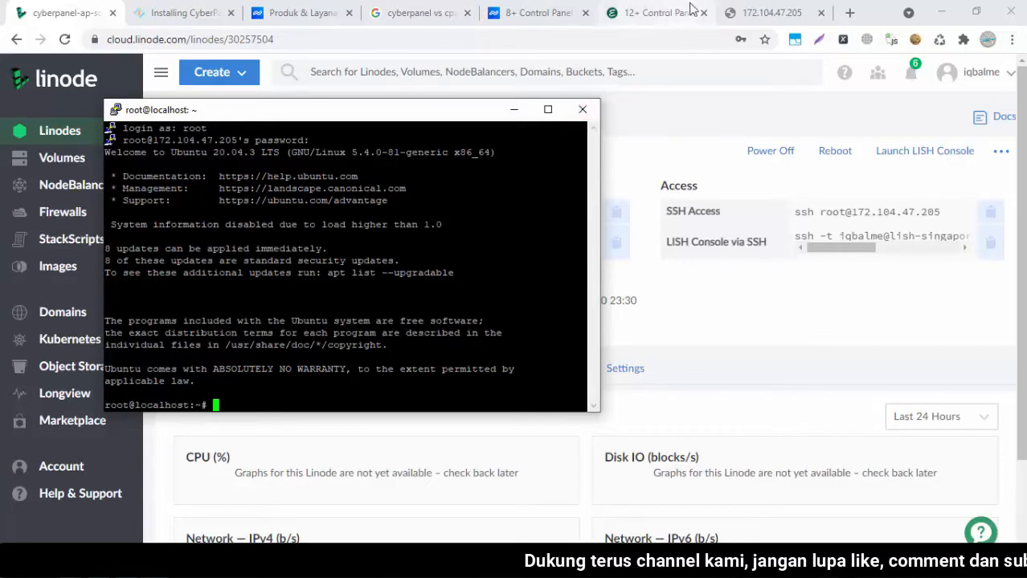
End the root SSH session and start a fresh PuTTY Configuration window
left_click(582, 109)
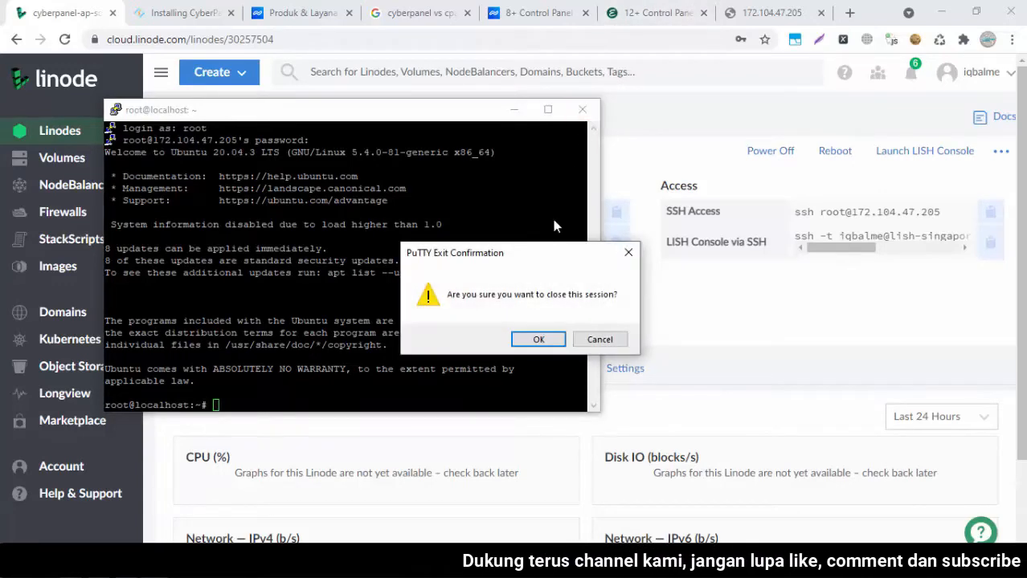
left_click(539, 339)
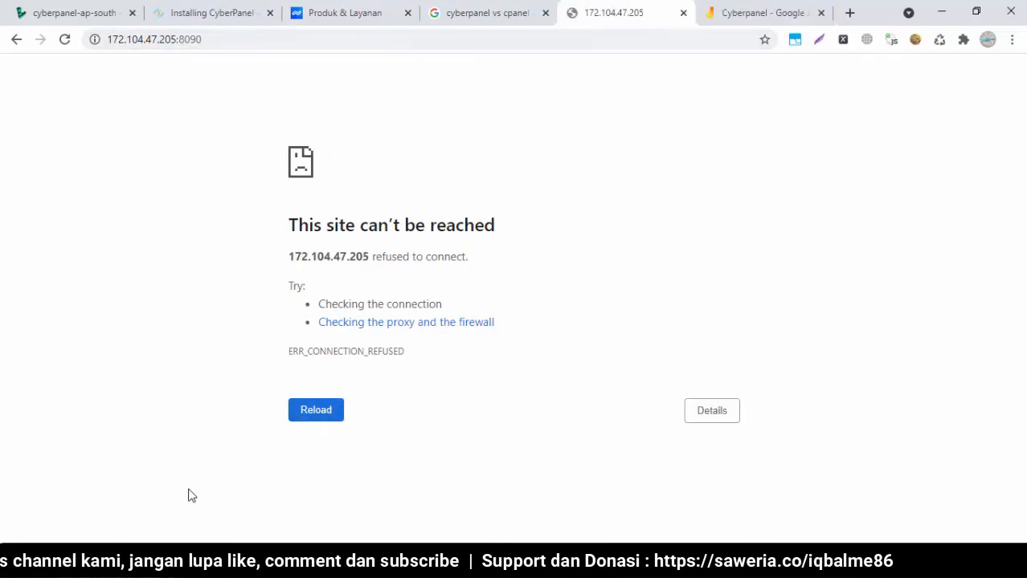
left_click(155, 562)
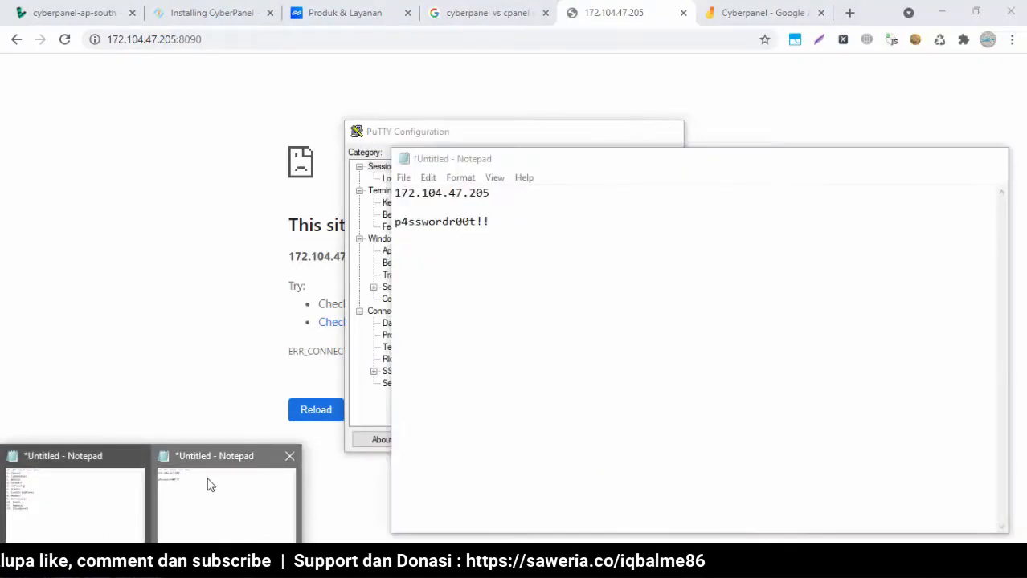
Open a PuTTY SSH connection to 172.104.47.205 using the IP copied from the notes
left_click(211, 485)
left_click_drag(502, 189, 386, 195)
key("ctrl+c")
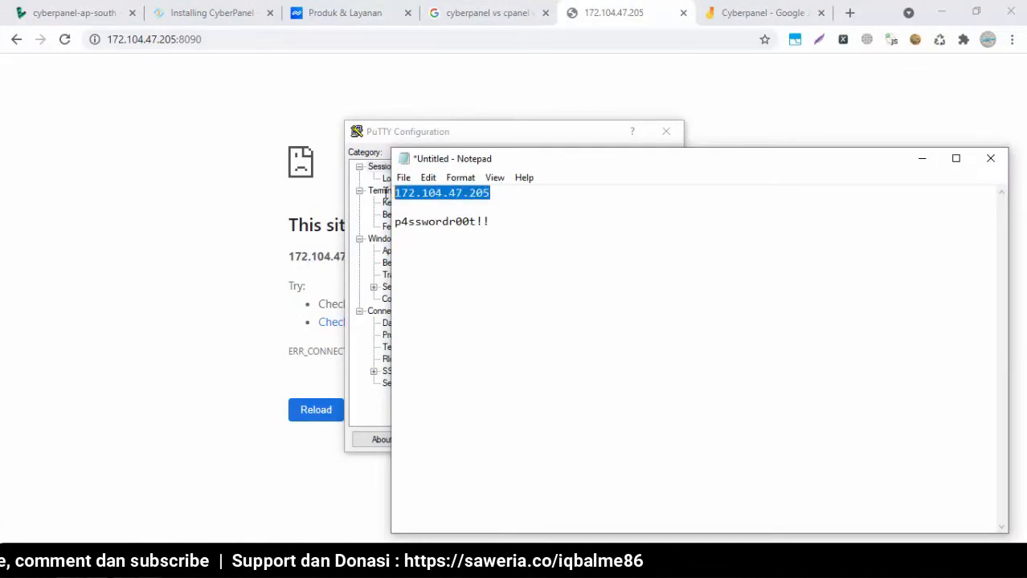
left_click(411, 133)
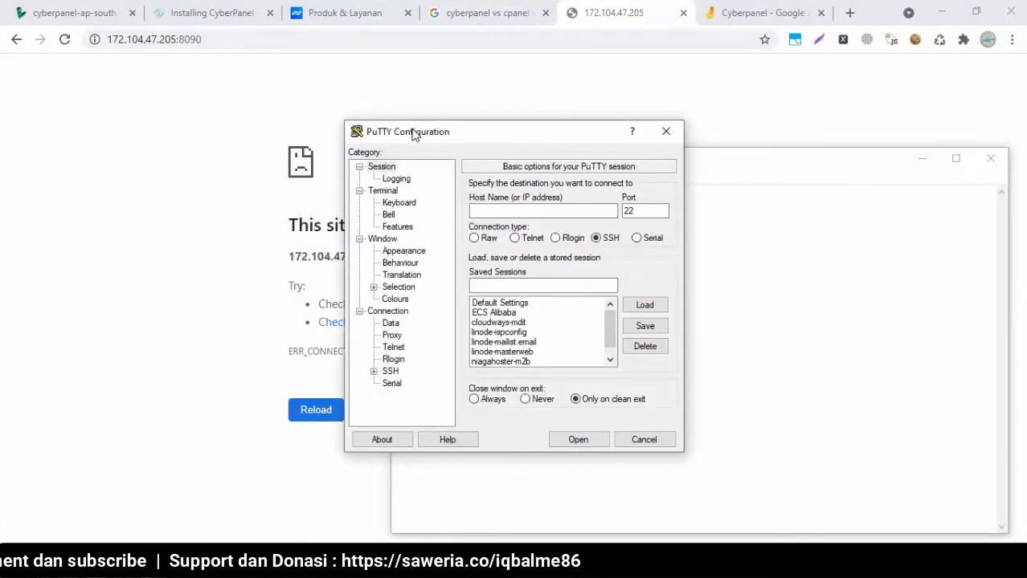
key("ctrl+v")
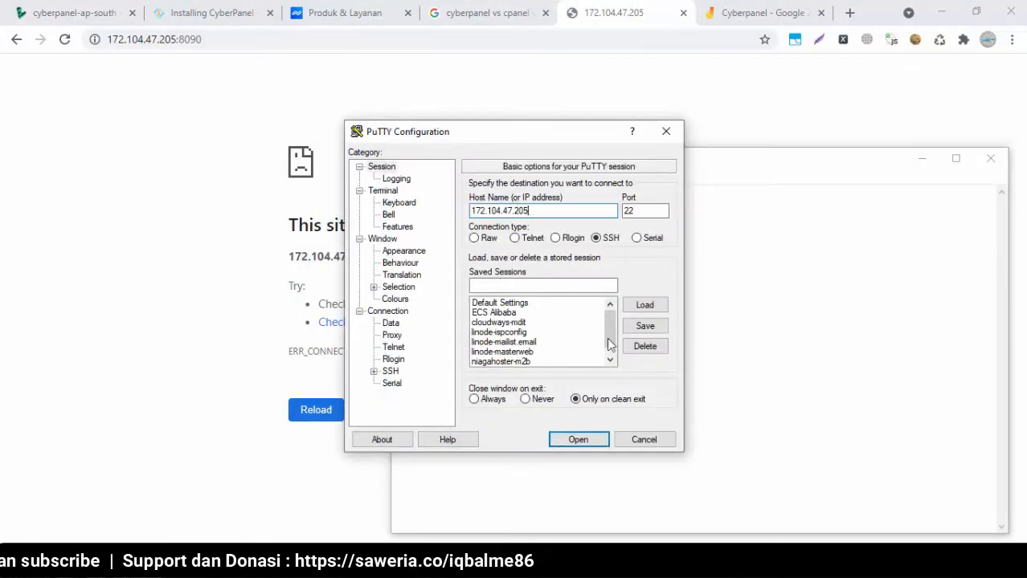
left_click(565, 440)
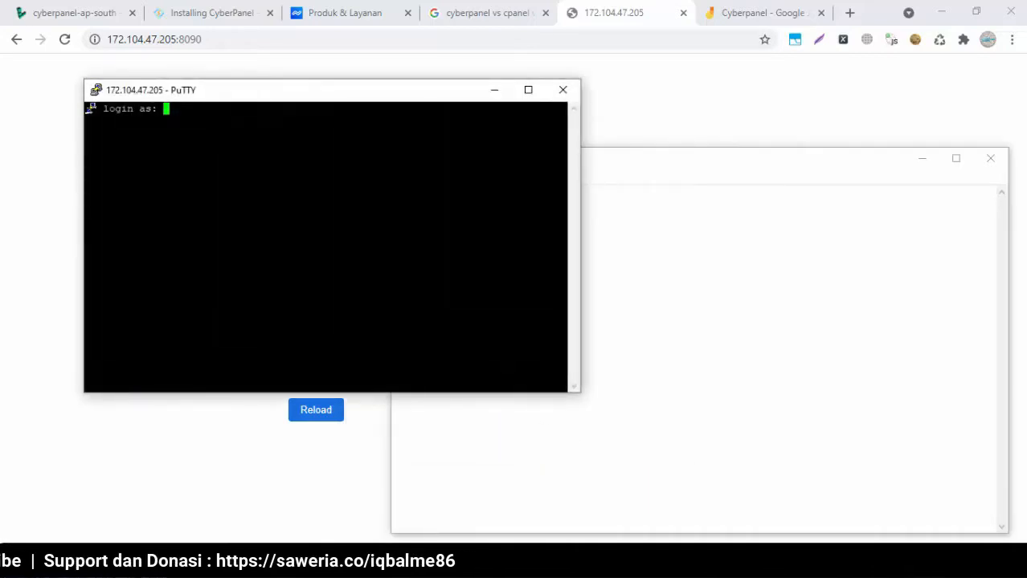
Log in as root with the root password copied from the notes
type("root")
key("Return")
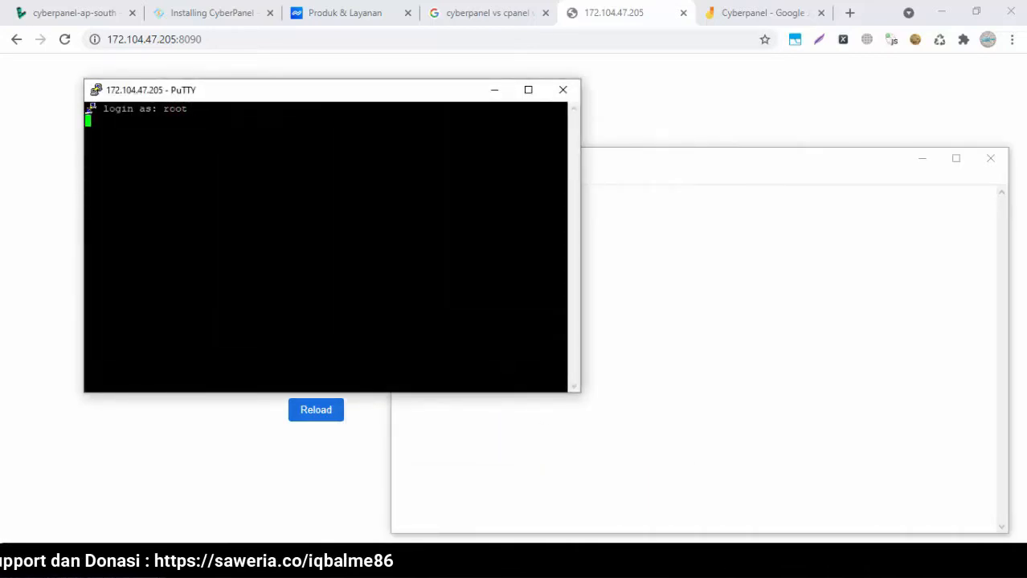
left_click(735, 294)
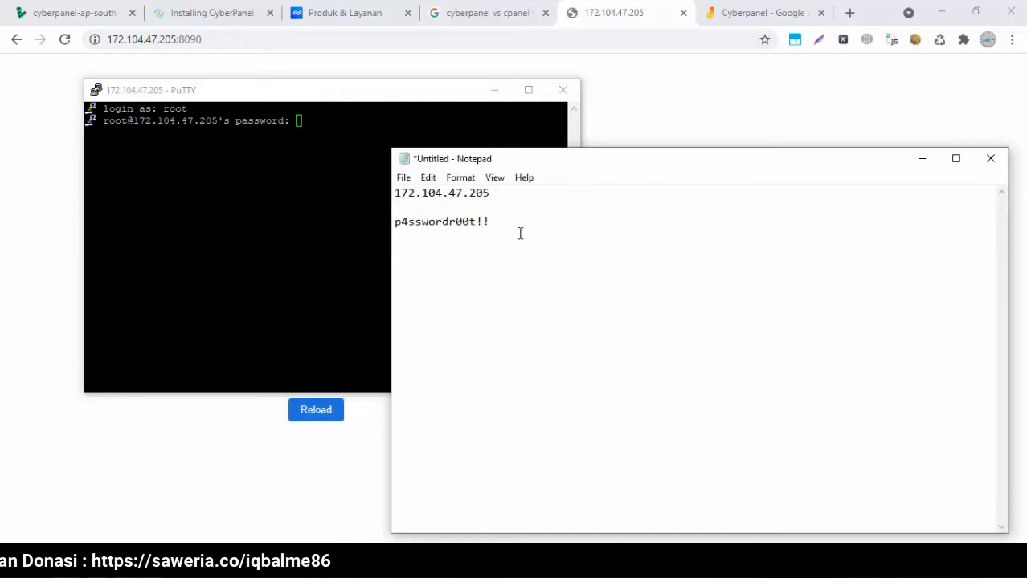
left_click_drag(490, 222, 395, 221)
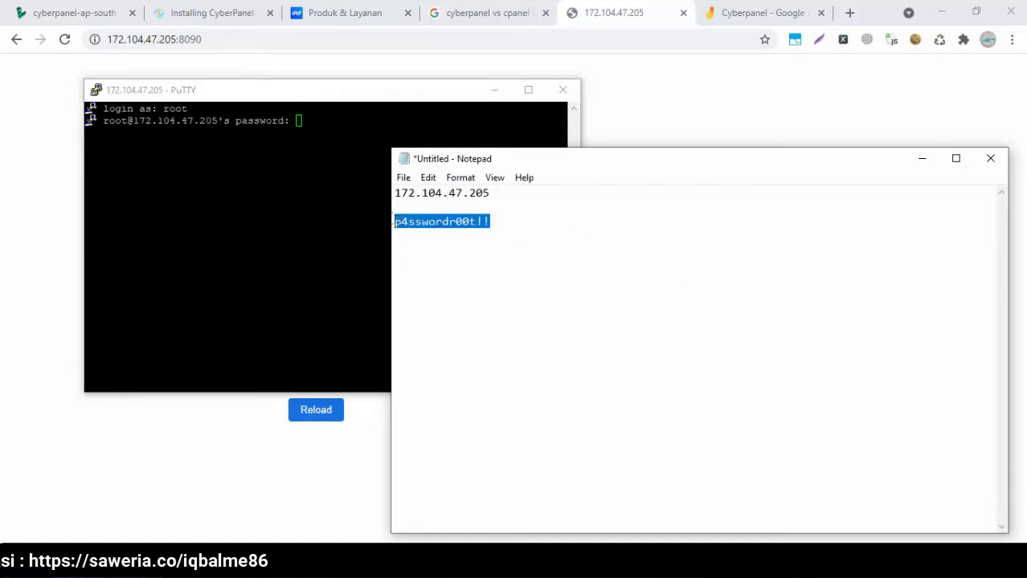
left_click(331, 203)
key("Return")
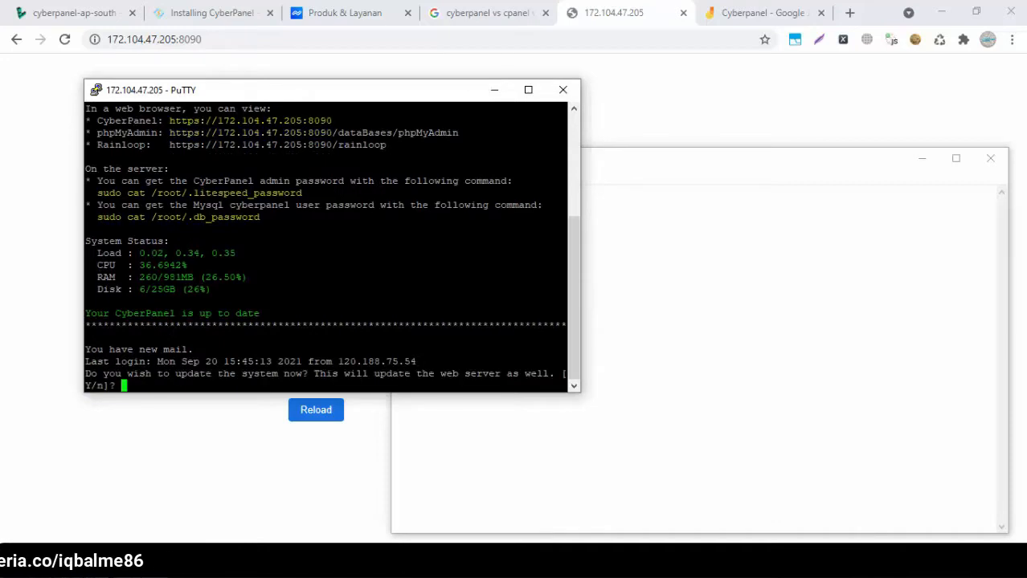
Answer y at the update prompt and let the update reach 'Update complete'
left_click(574, 106)
left_click(573, 106)
left_click(574, 107)
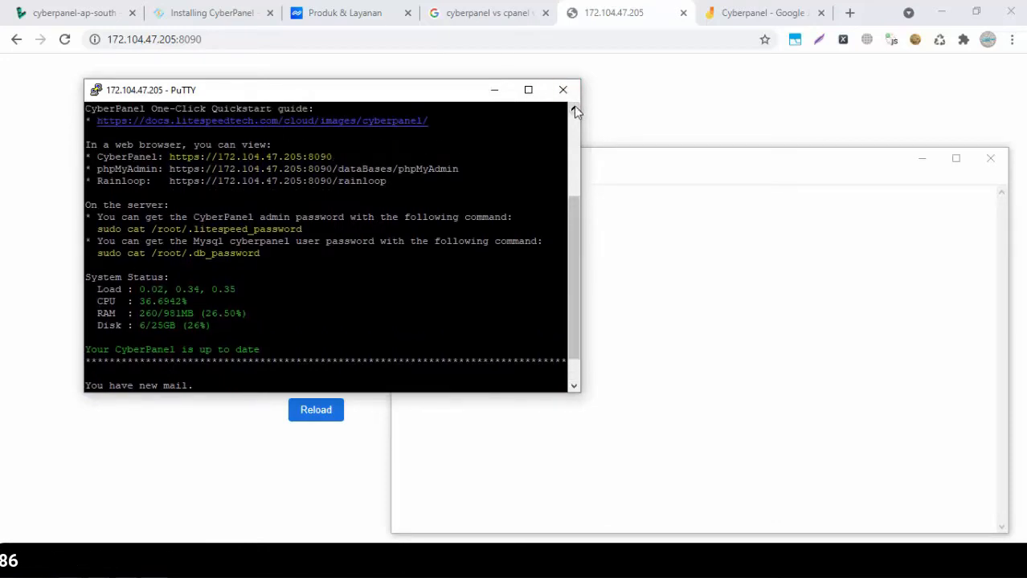
left_click(574, 107)
left_click(573, 107)
left_click(574, 106)
left_click(574, 106)
left_click(574, 106)
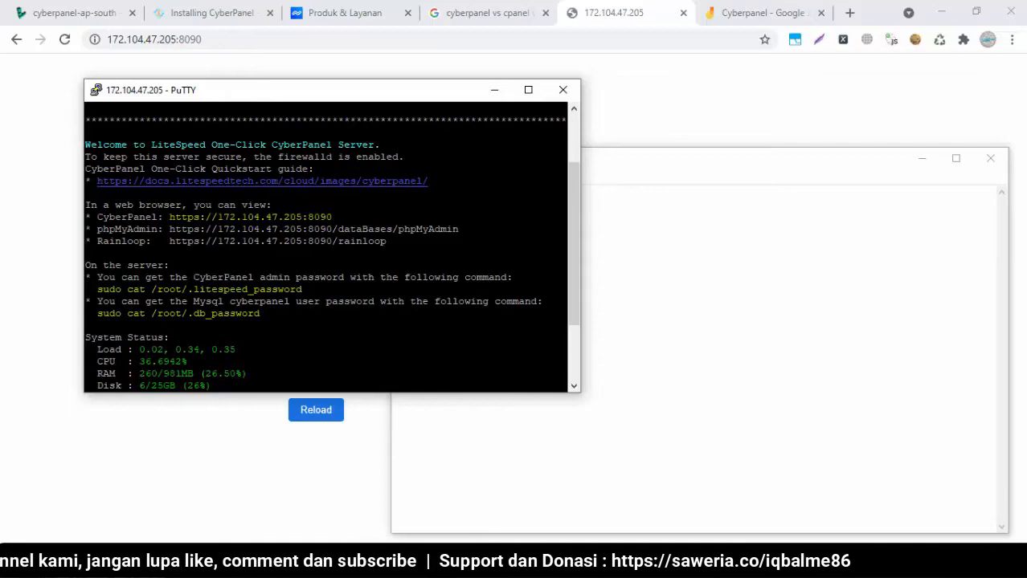
left_click_drag(569, 263, 575, 325)
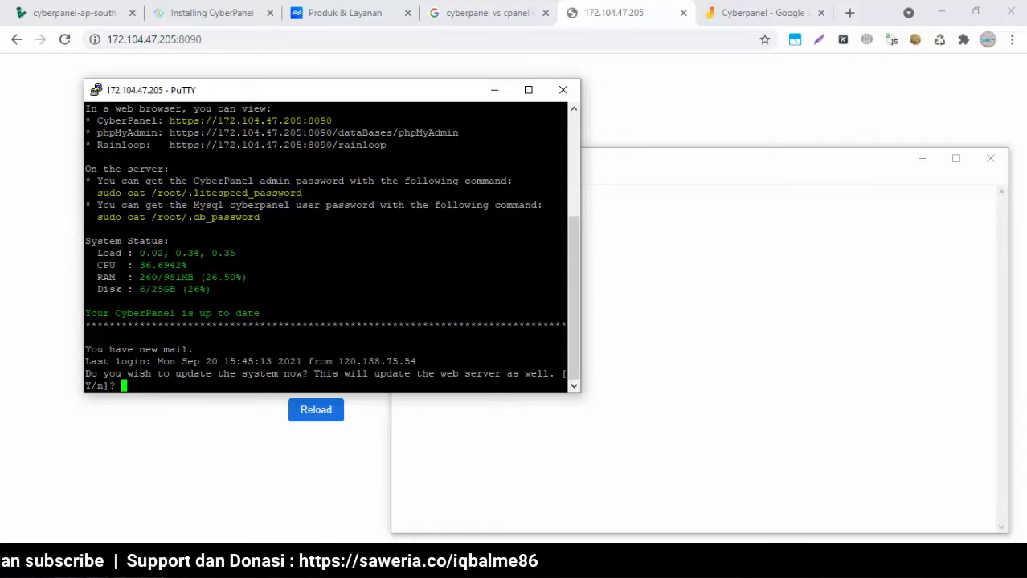
type("y")
key("Return")
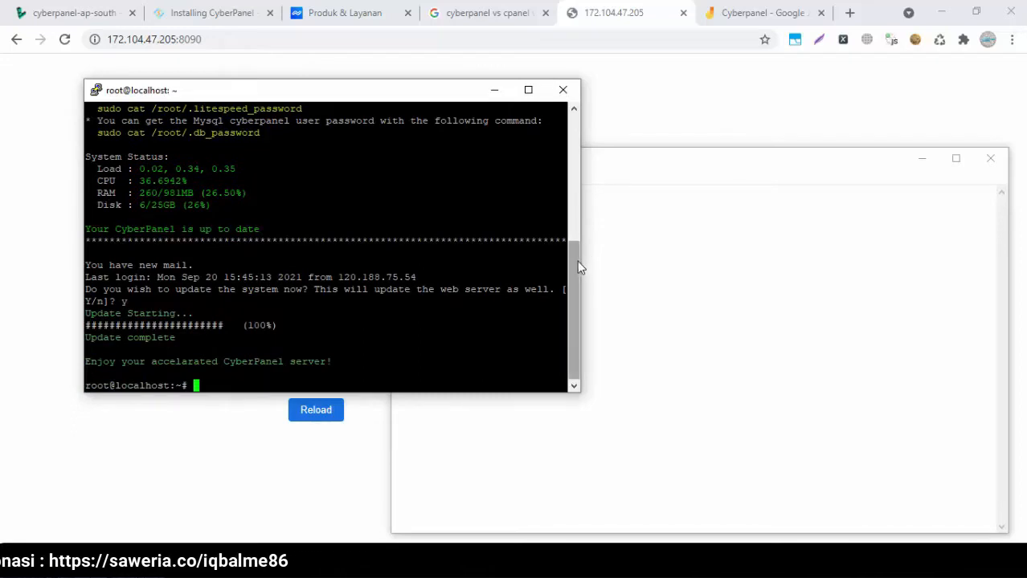
Copy the CyberPanel, phpMyAdmin and Rainloop URL lines from PuTTY into the Notepad notes
left_click_drag(577, 260, 576, 183)
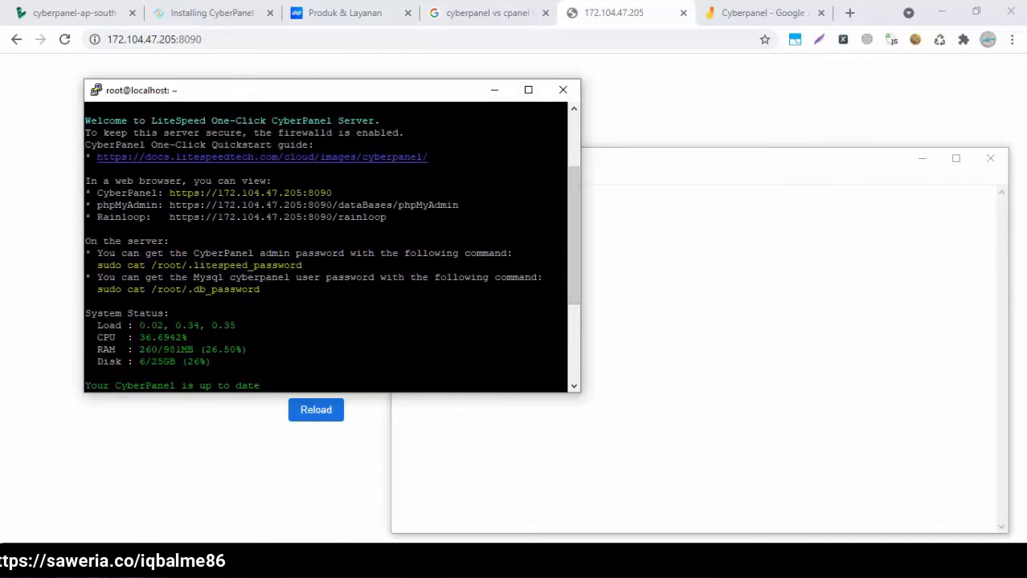
left_click_drag(563, 218, 92, 193)
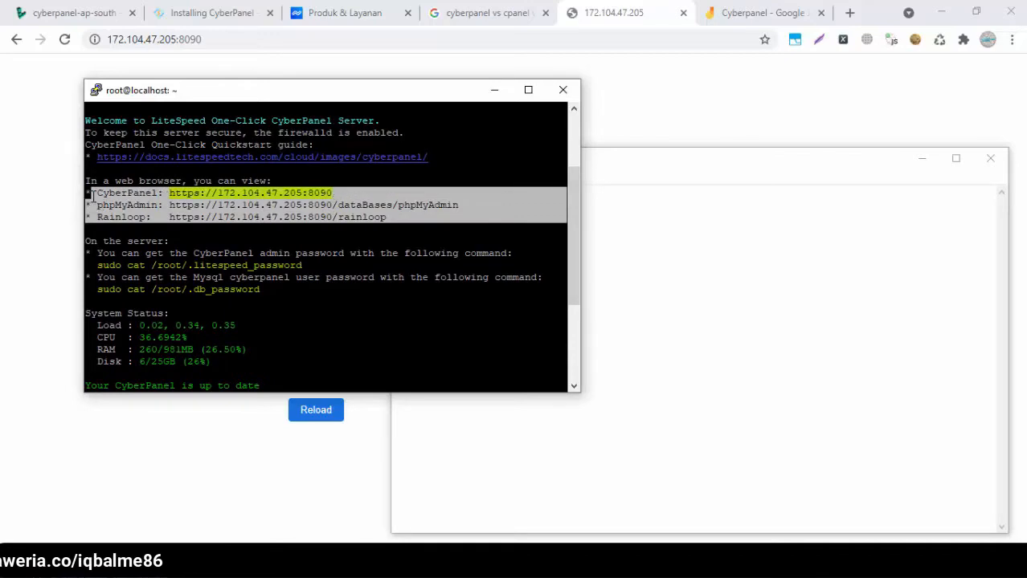
key("ctrl+c")
left_click_drag(580, 280, 598, 276)
left_click(649, 280)
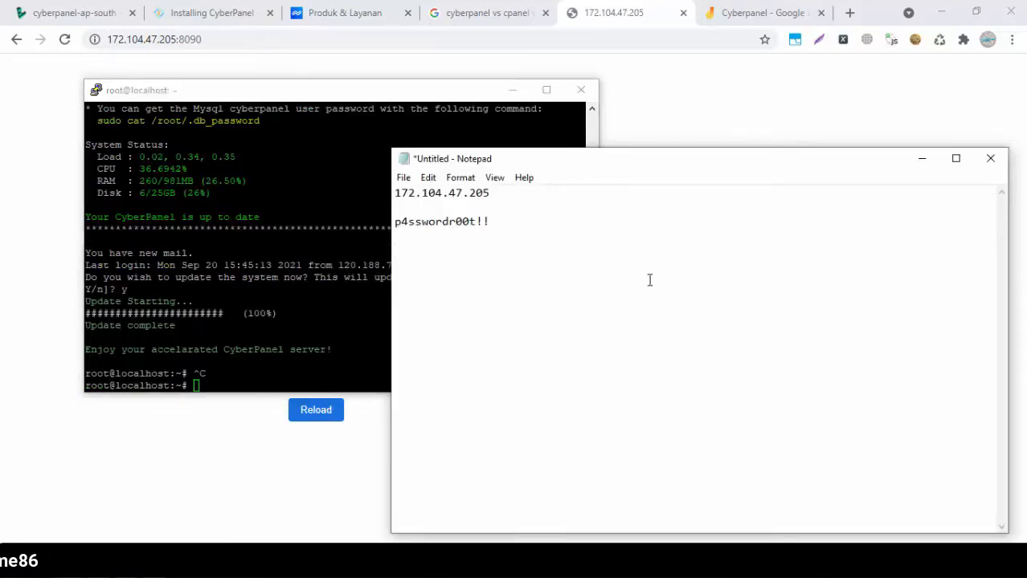
key("ctrl+v")
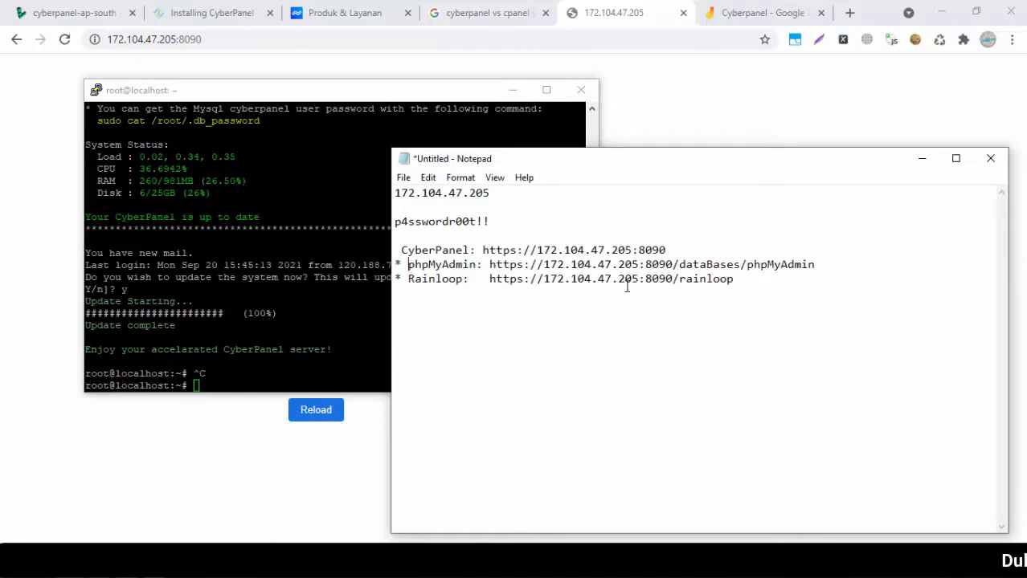
Remove the bullets and leading spaces so each URL sits on its own line
key("BackSpace")
key("BackSpace")
key("BackSpace")
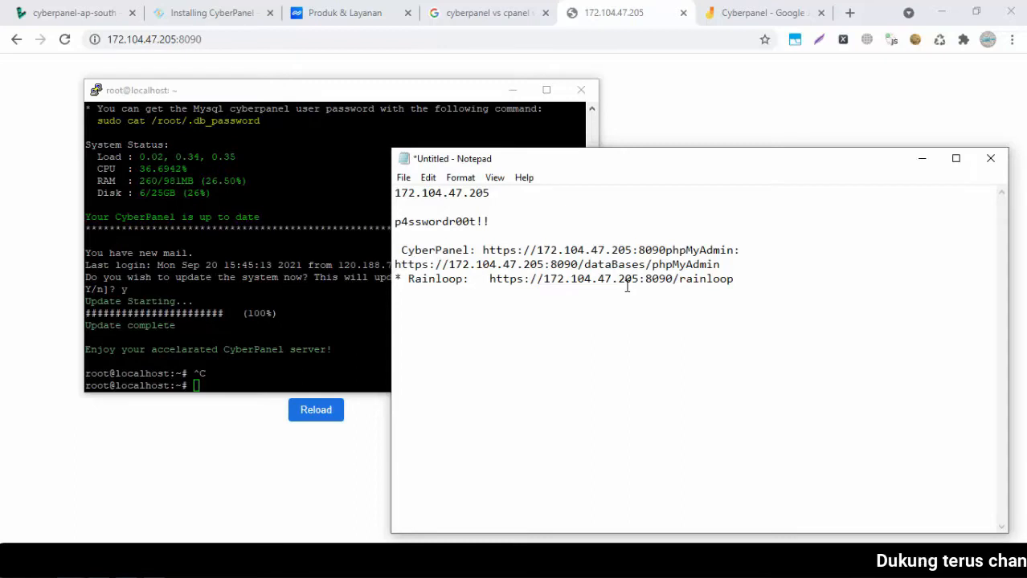
key("BackSpace")
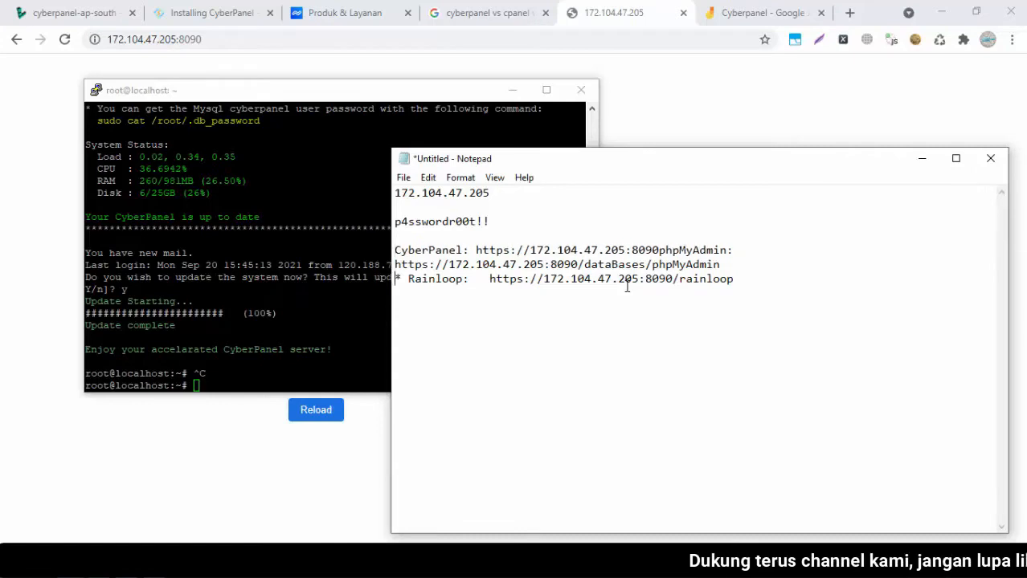
key("Delete")
key("Delete")
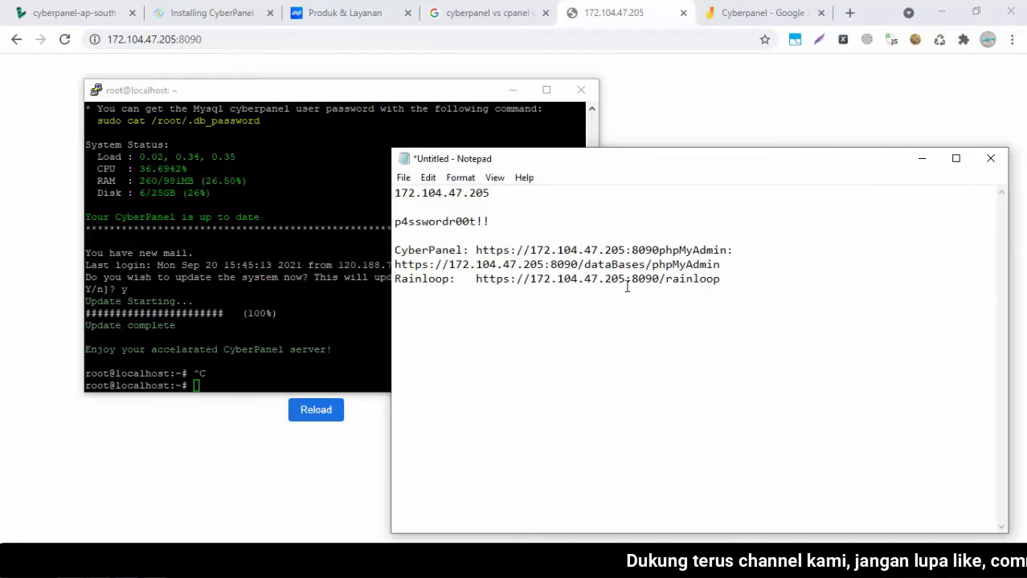
key("alt+Tab")
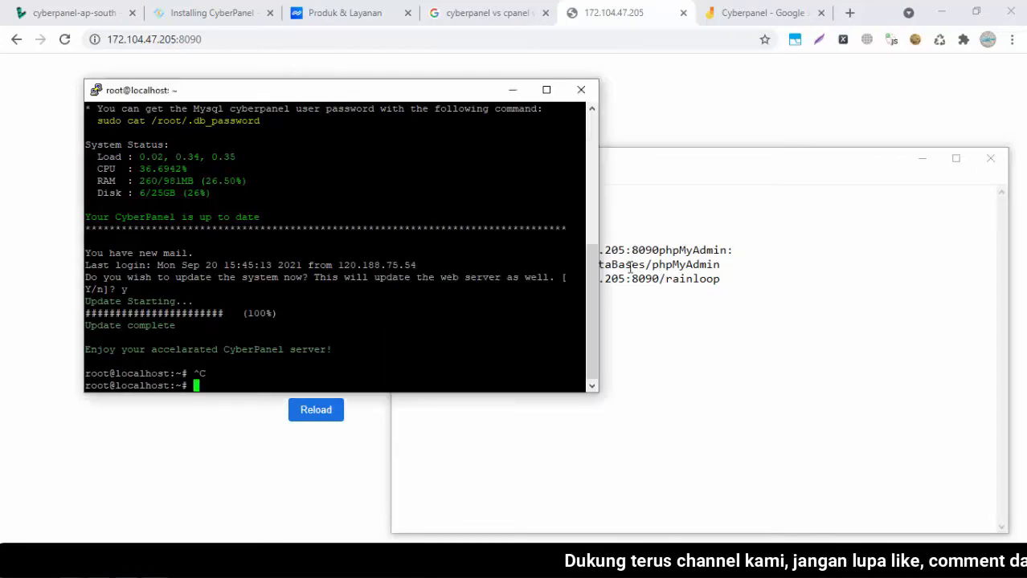
left_click_drag(588, 290, 589, 233)
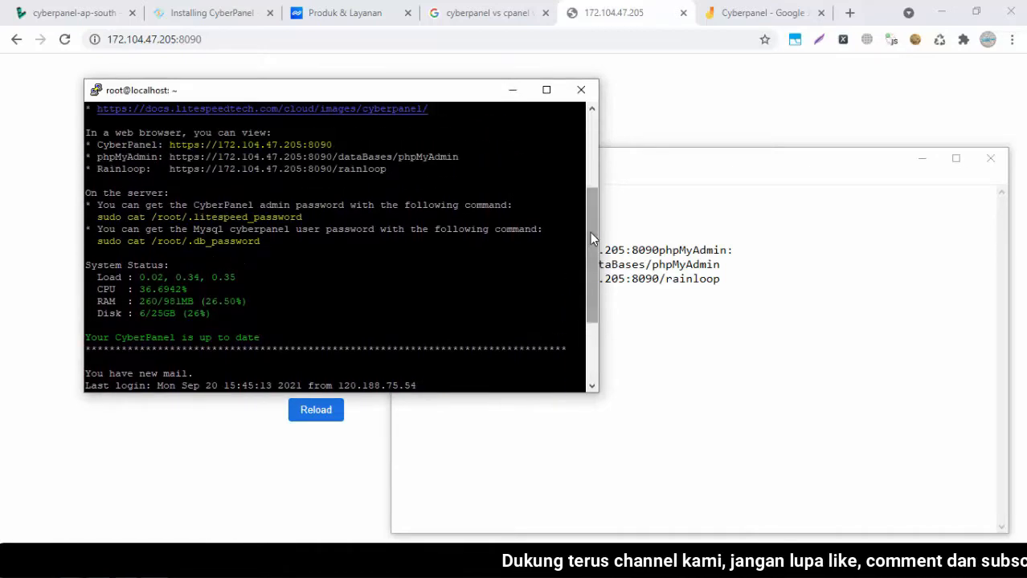
left_click(685, 256)
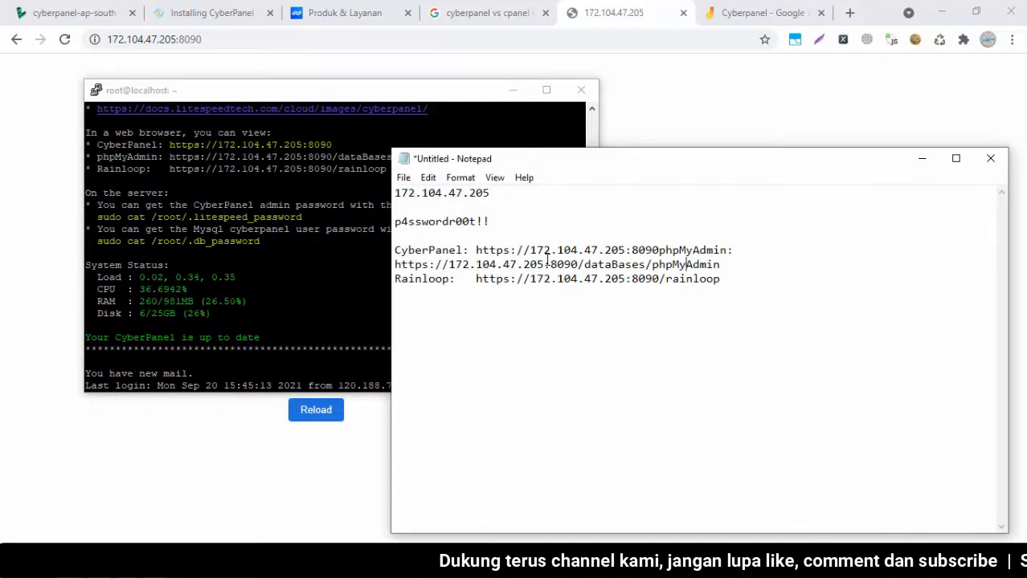
key("Return")
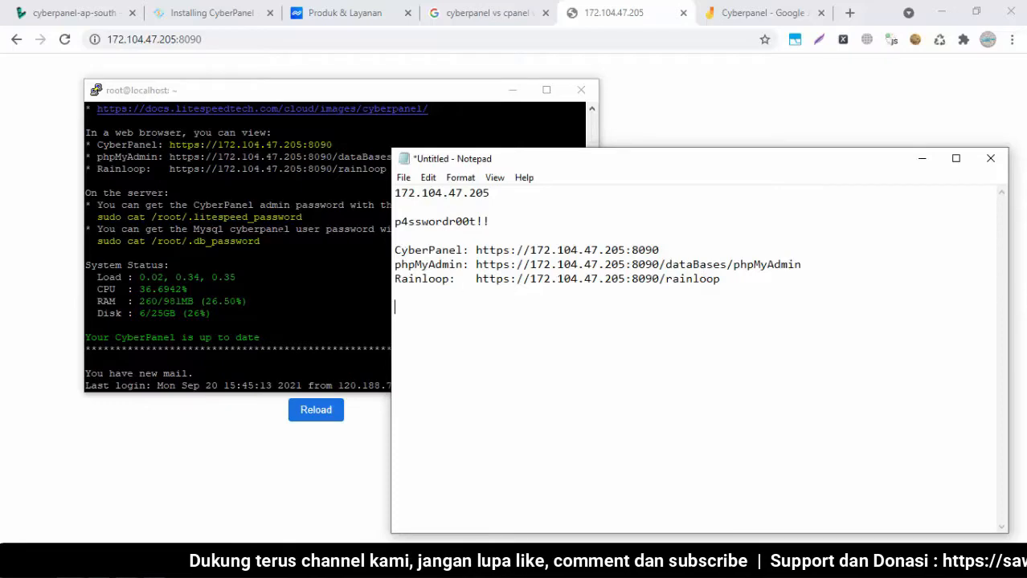
Run 'sudo cat /root/.litespeed_password' and save the result as 'admin pass :' in the notes
left_click_drag(370, 217, 109, 217)
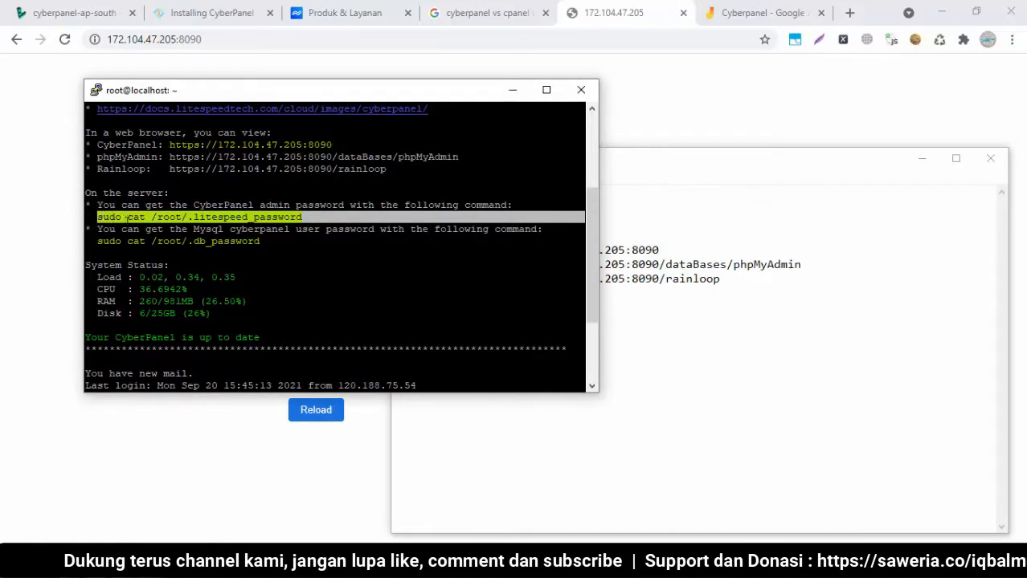
right_click(145, 217)
key("Return")
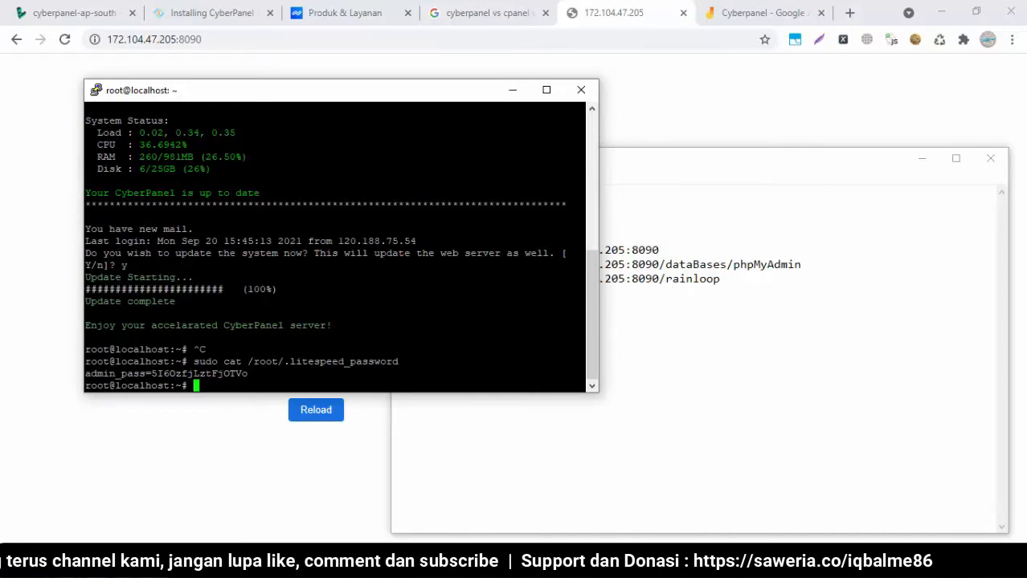
left_click_drag(251, 374, 152, 374)
left_click(246, 374)
key("ctrl+c")
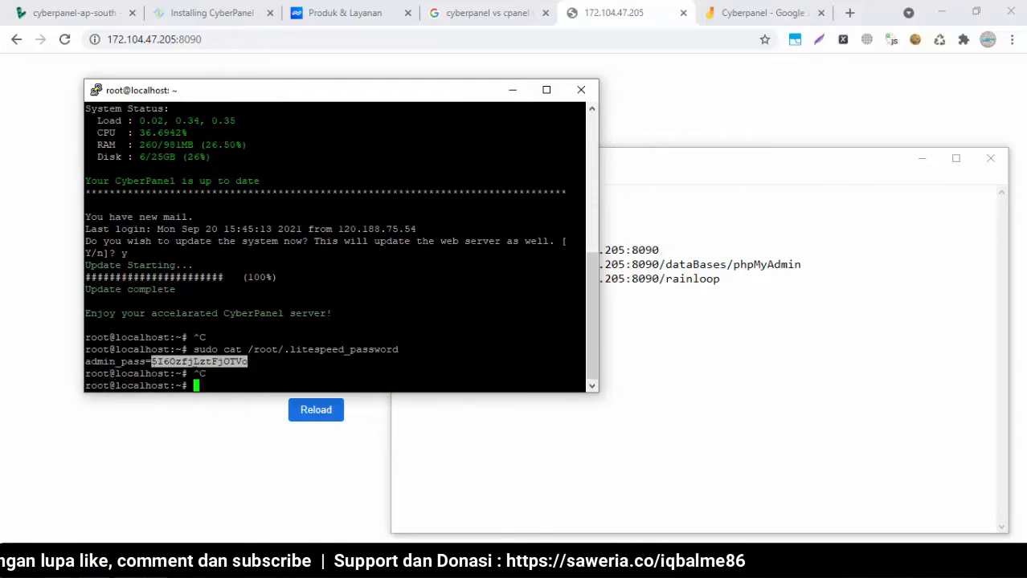
left_click(696, 373)
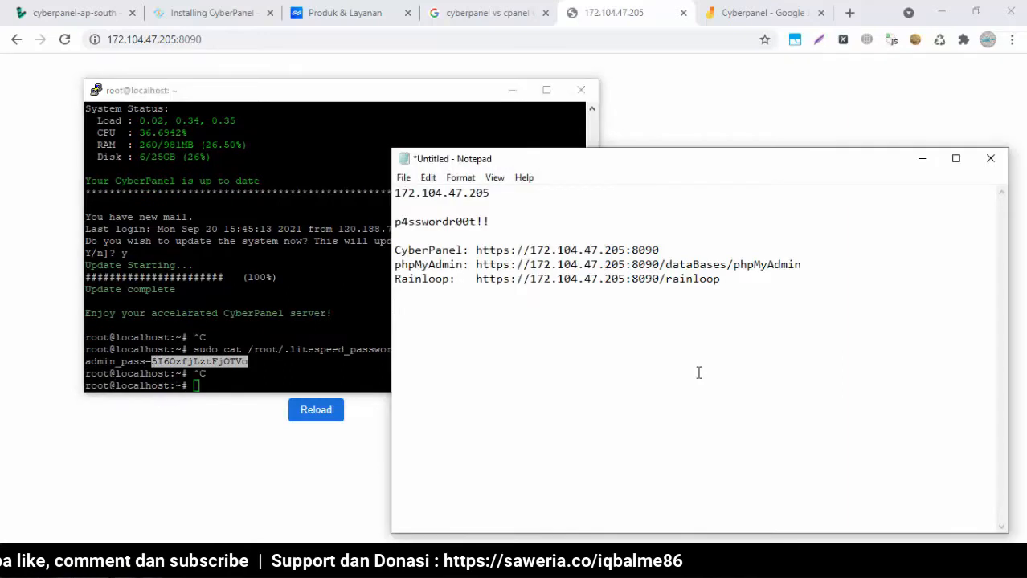
type("admin ")
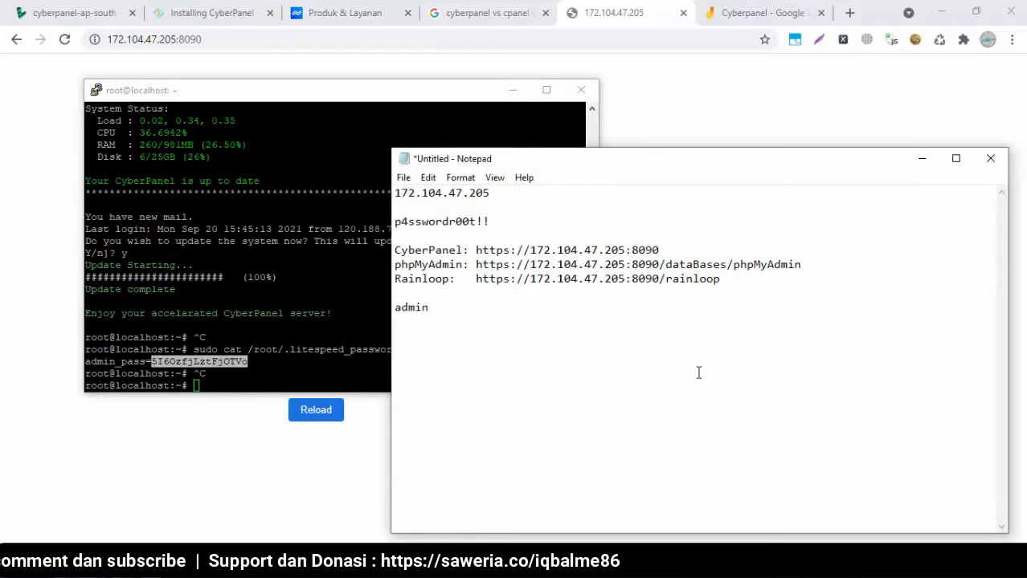
type("pass :")
key("ctrl+v")
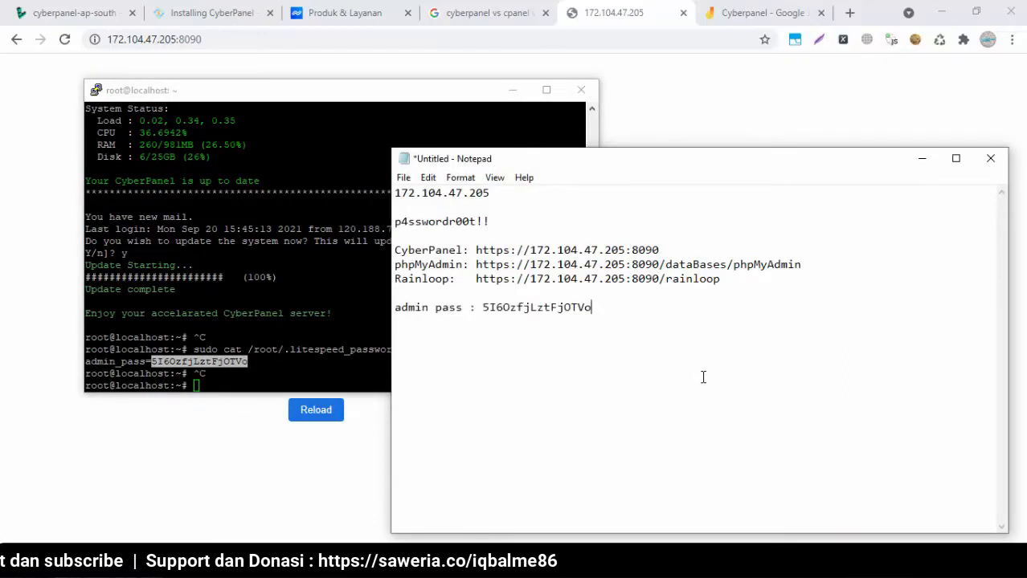
key("Return")
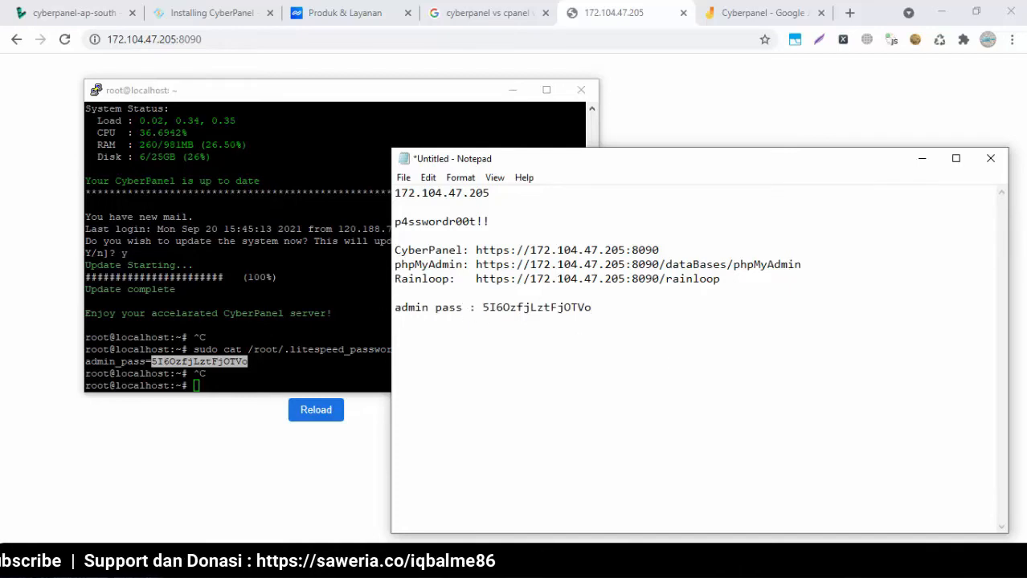
Run 'sudo cat /root/.db_password' and save the cyberpanel_mysql_pass line in the notes as a labelled entry
left_click(297, 326)
left_click_drag(591, 271, 593, 174)
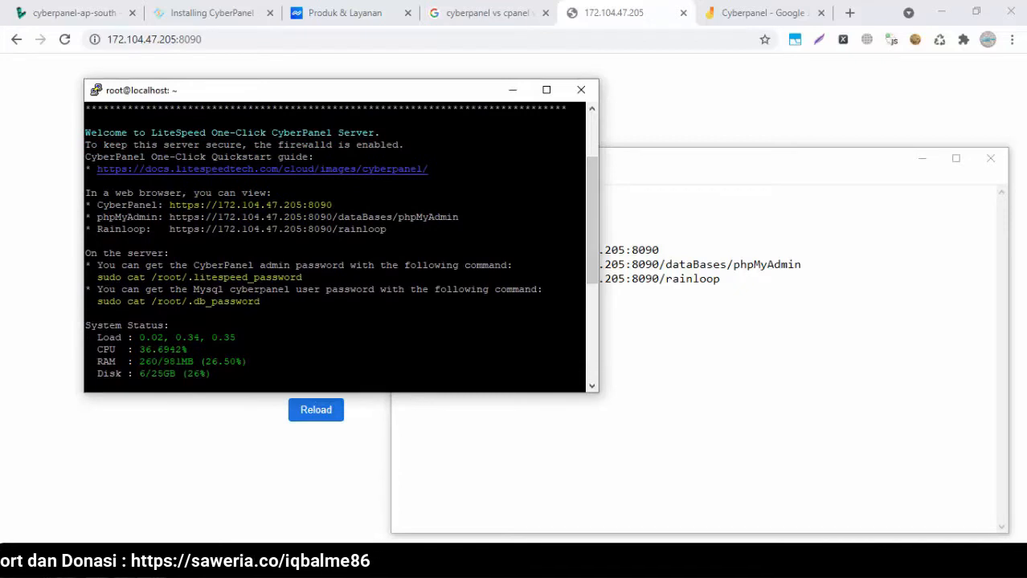
left_click_drag(260, 302, 103, 302)
right_click(98, 301)
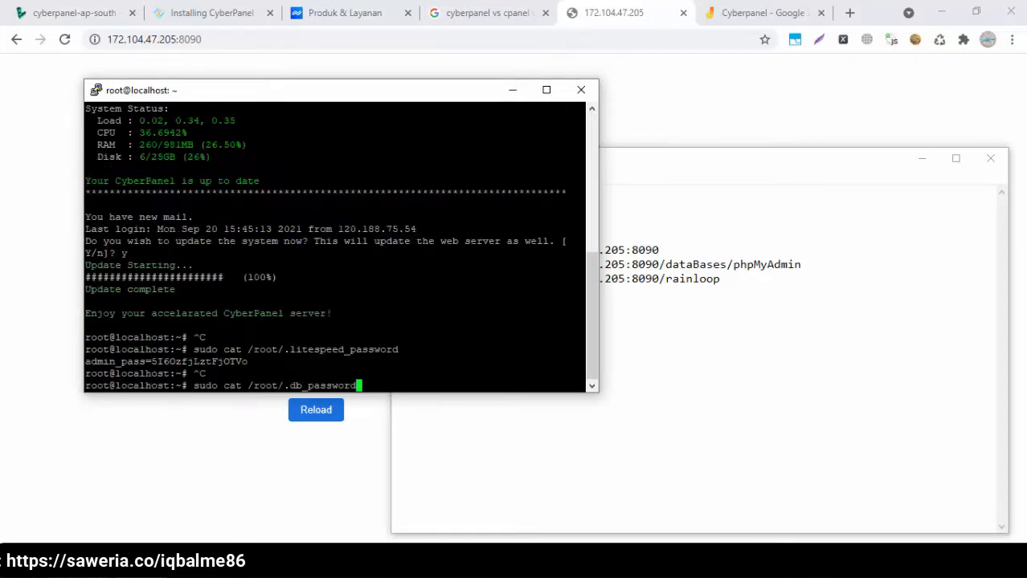
key("Return")
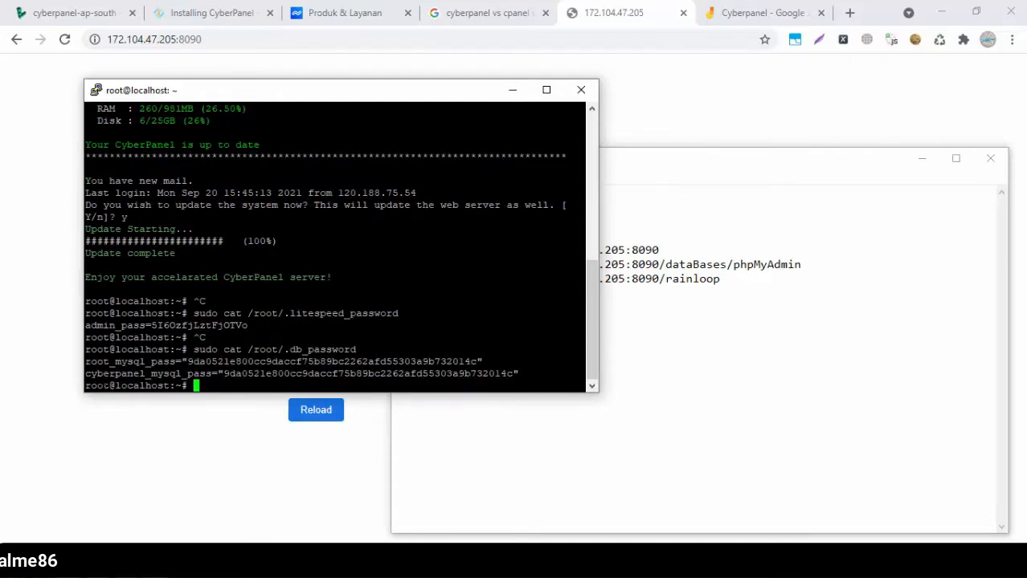
left_click_drag(85, 373, 519, 375)
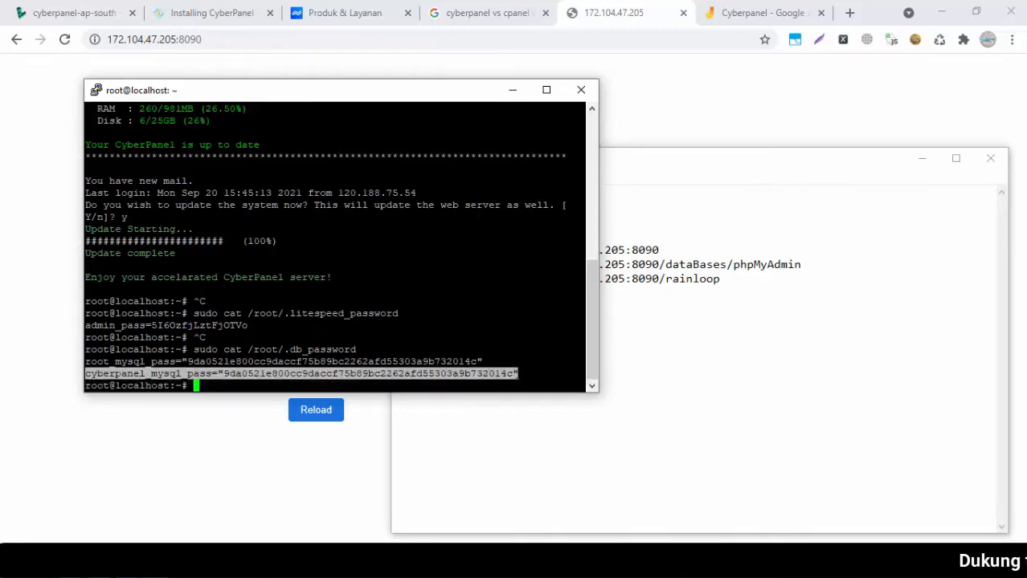
key("ctrl+c")
left_click(727, 360)
key("ctrl+v")
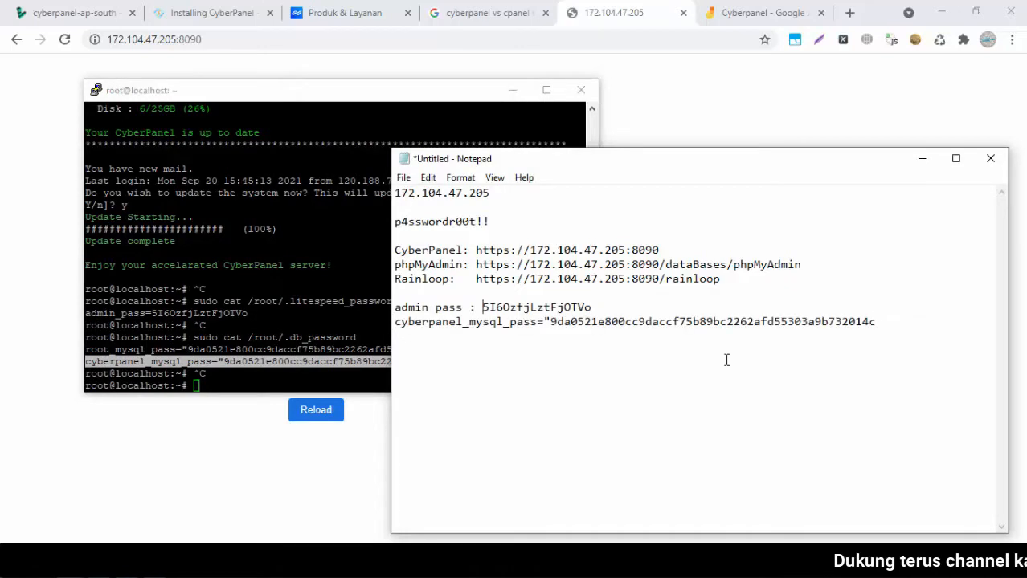
key("Delete")
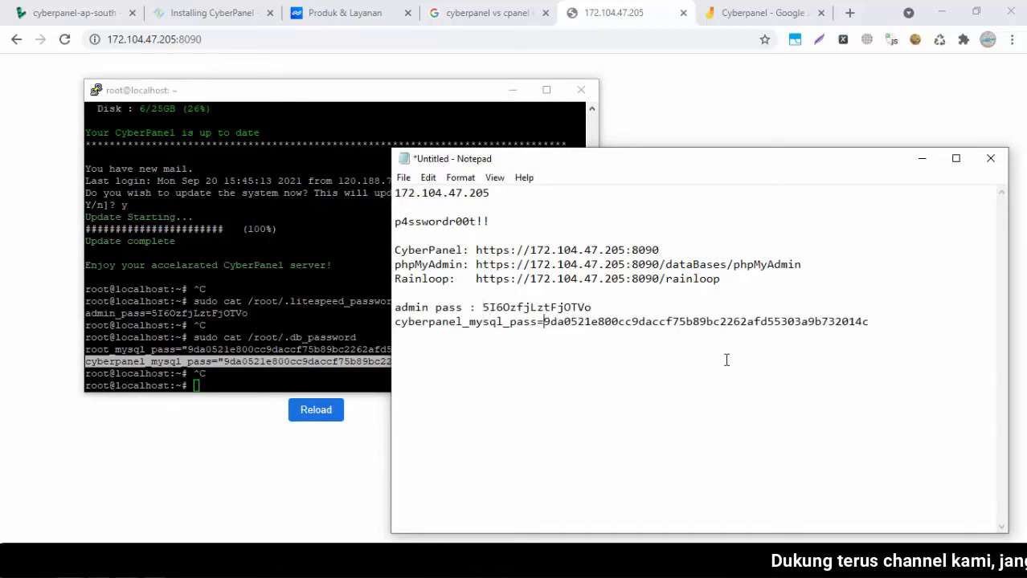
key("BackSpace")
type(": \"")
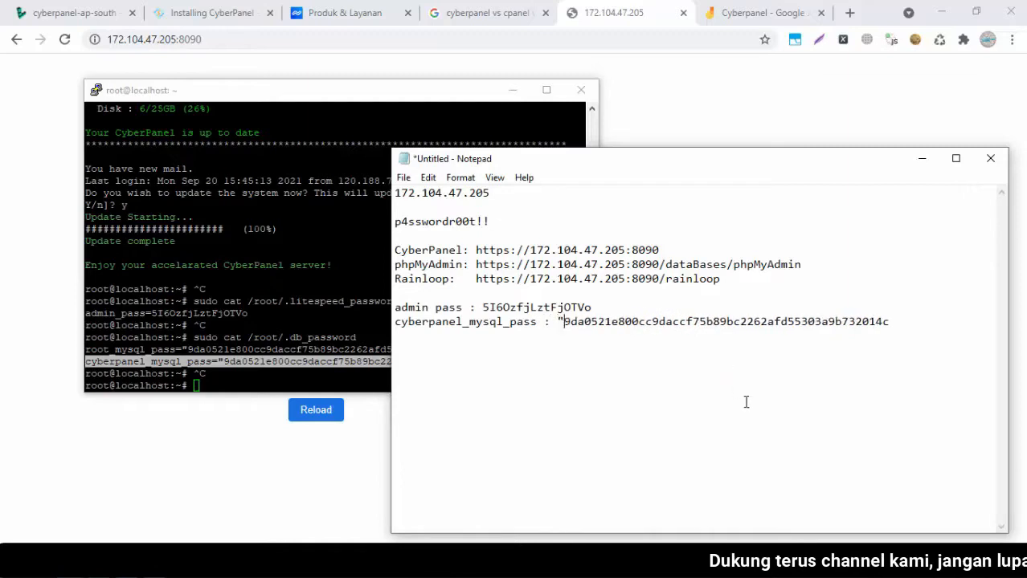
key("BackSpace")
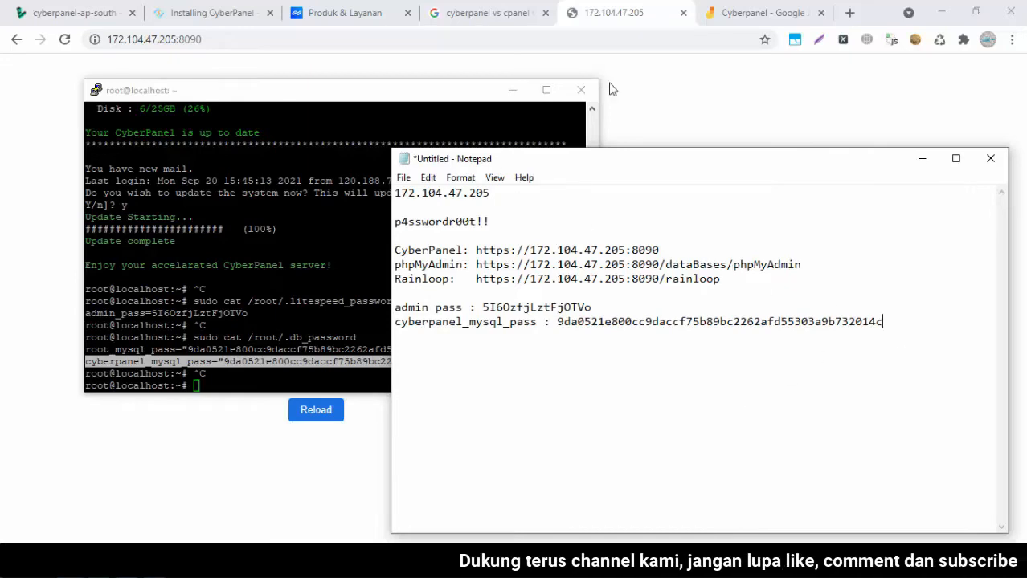
left_click(613, 10)
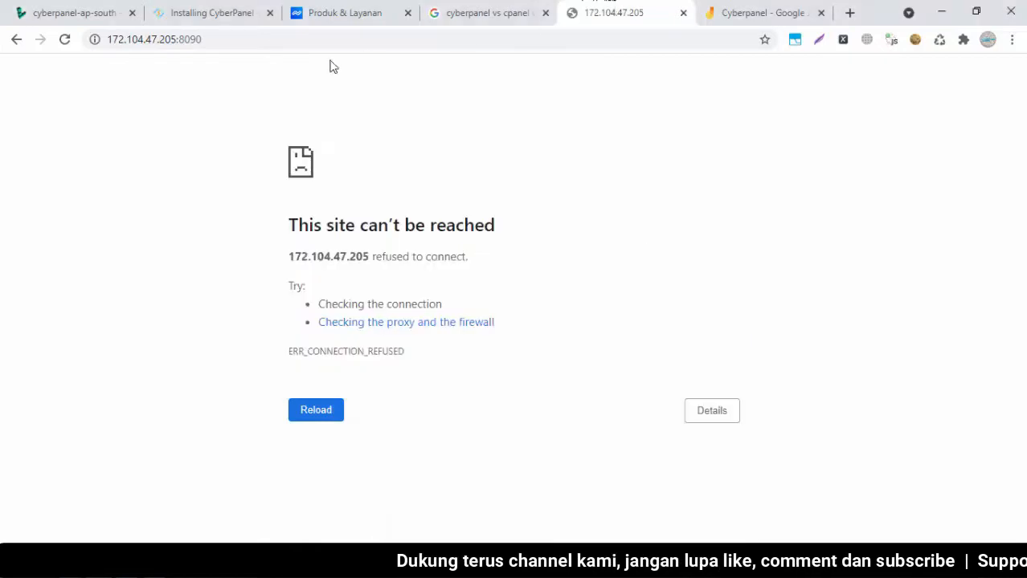
Reload 172.104.47.205:8090 and proceed past the certificate warning as unsafe
left_click(269, 41)
key("Return")
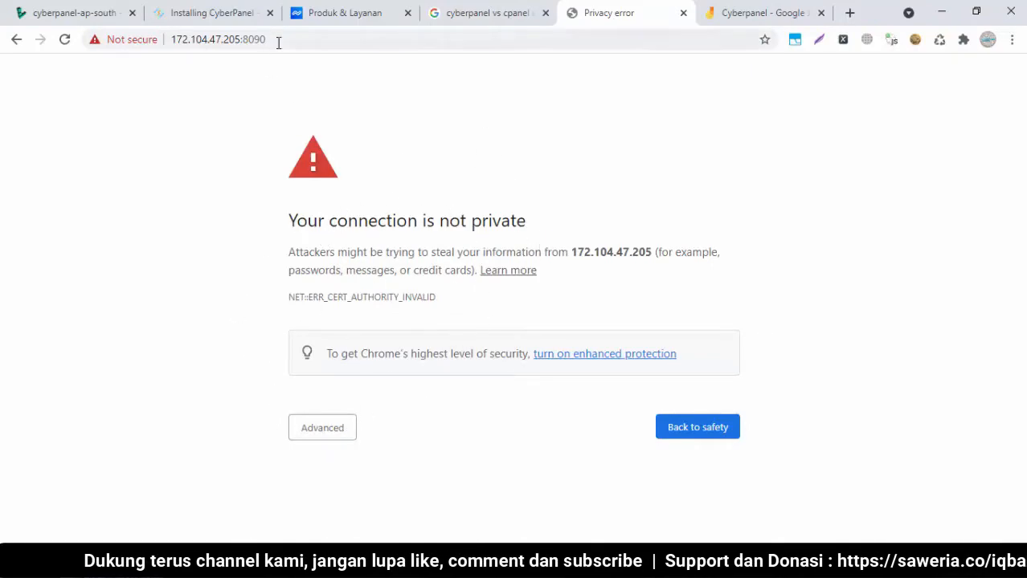
left_click(190, 39)
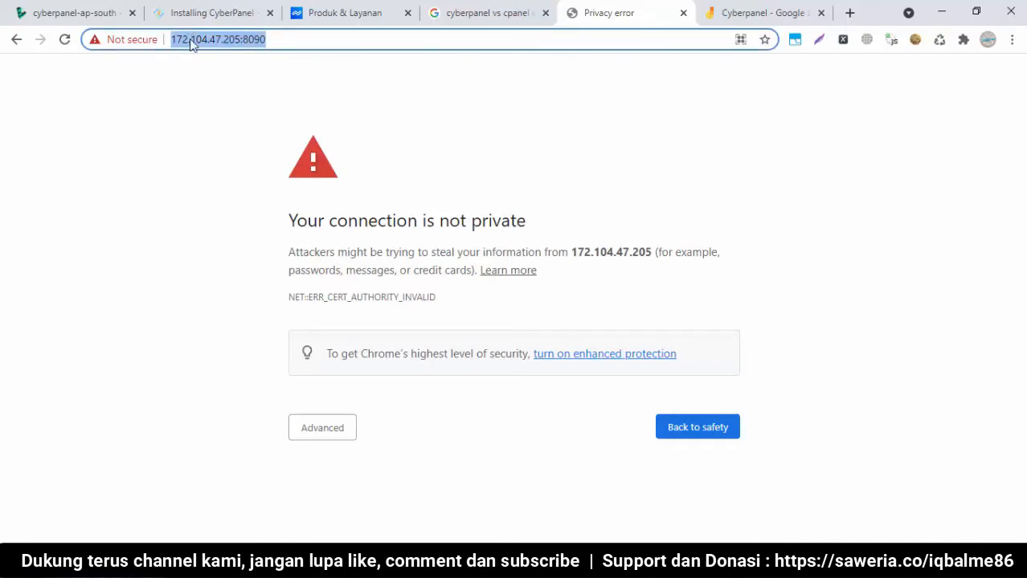
left_click(191, 41)
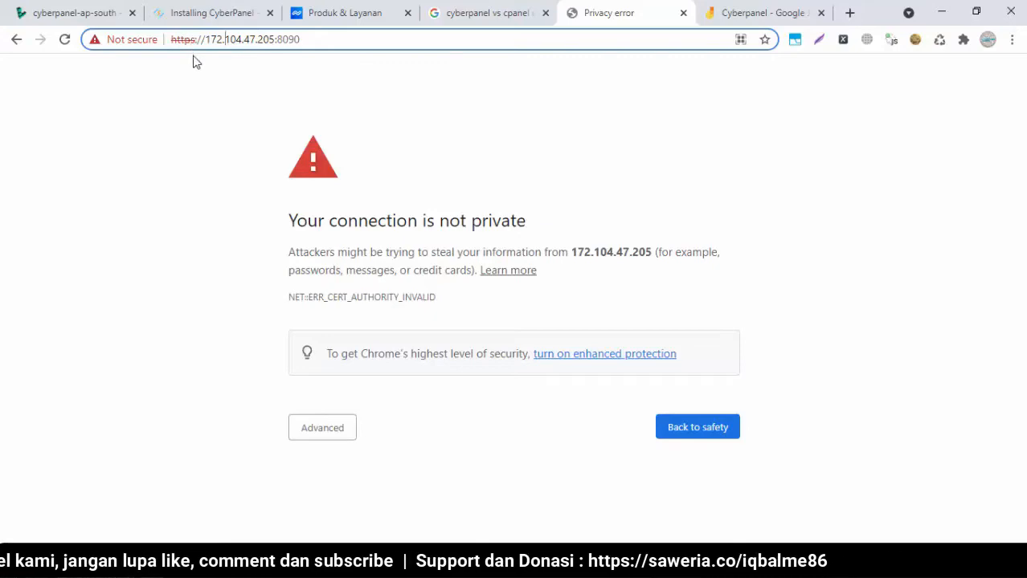
left_click(316, 314)
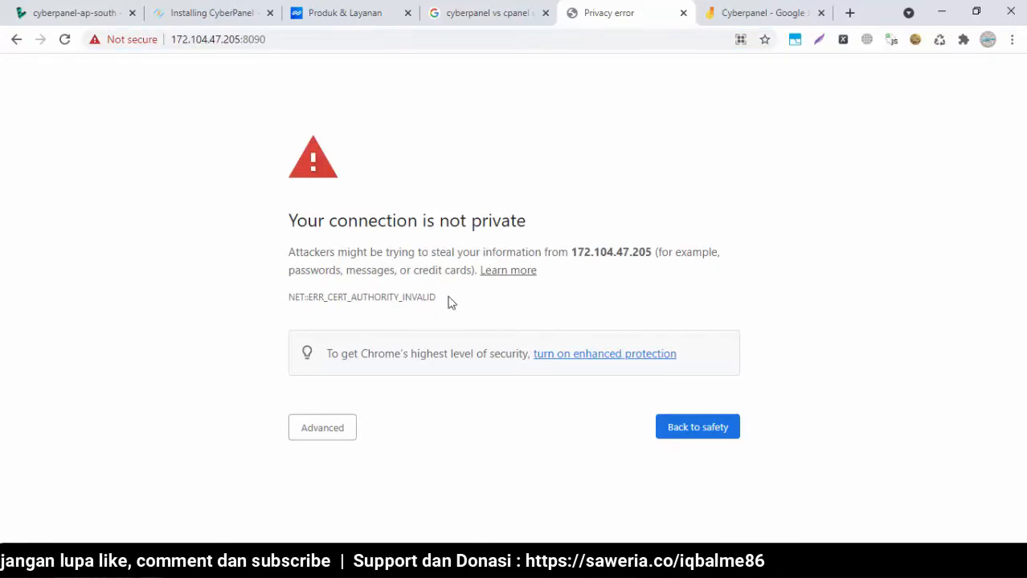
left_click(314, 430)
scroll(418, 426, "down", 1)
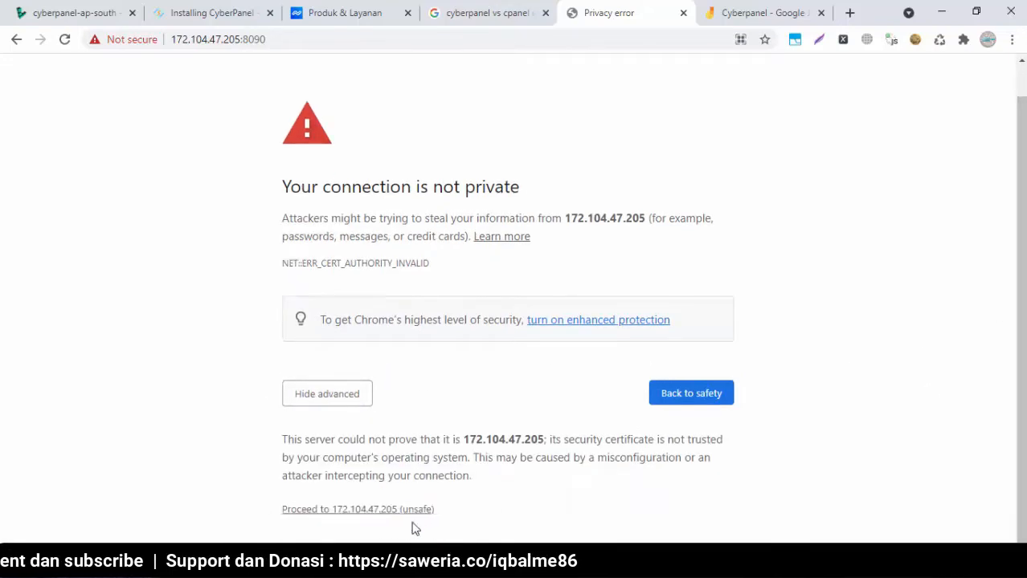
left_click(316, 512)
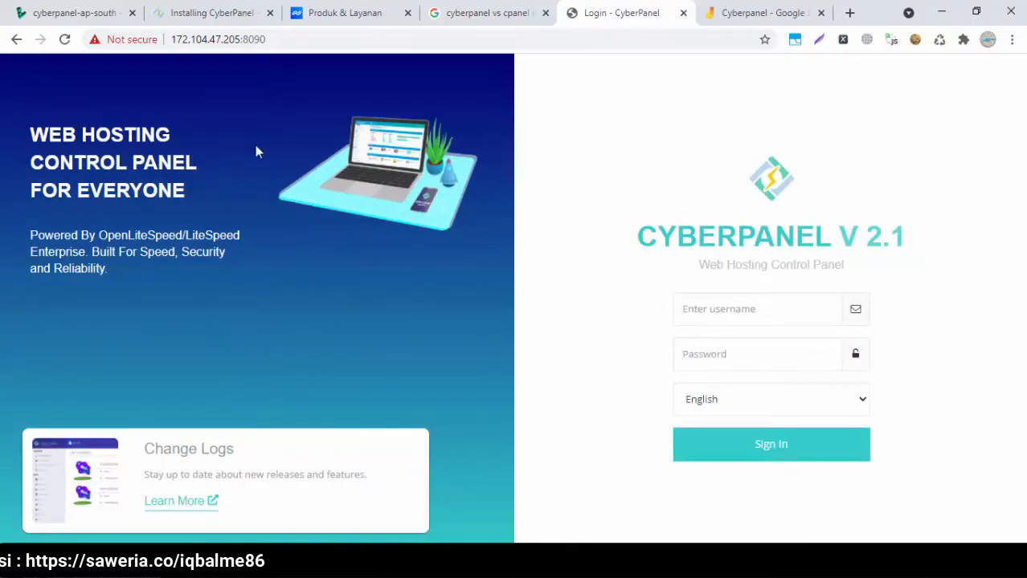
Enter admin in the CyberPanel login username field
left_click(213, 11)
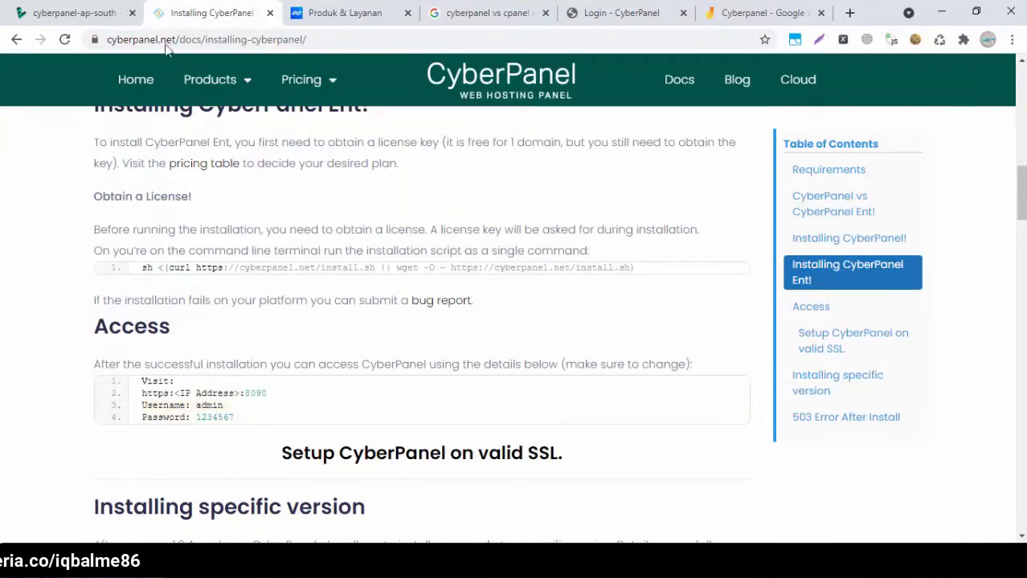
left_click(60, 11)
left_click(329, 10)
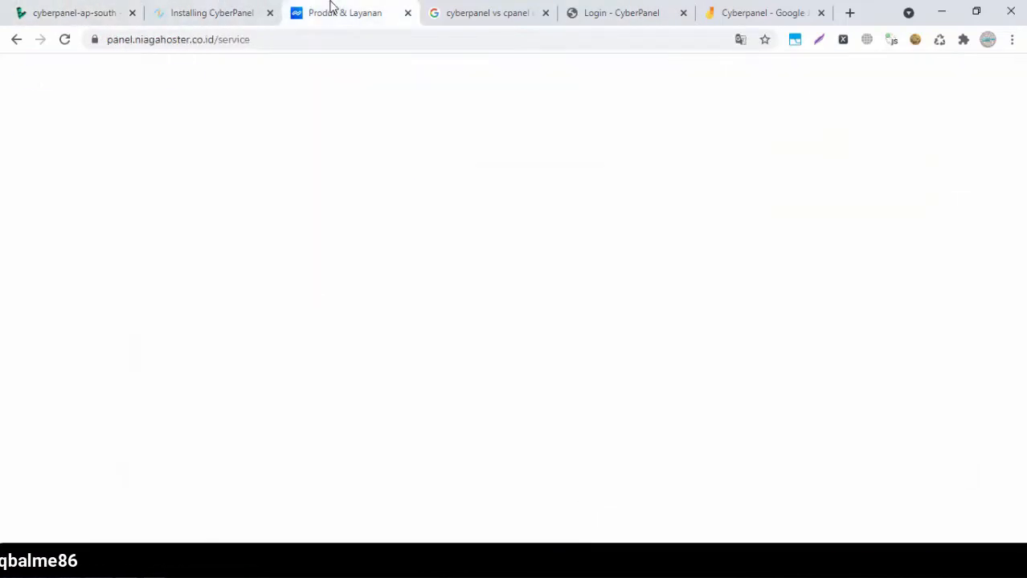
left_click(730, 10)
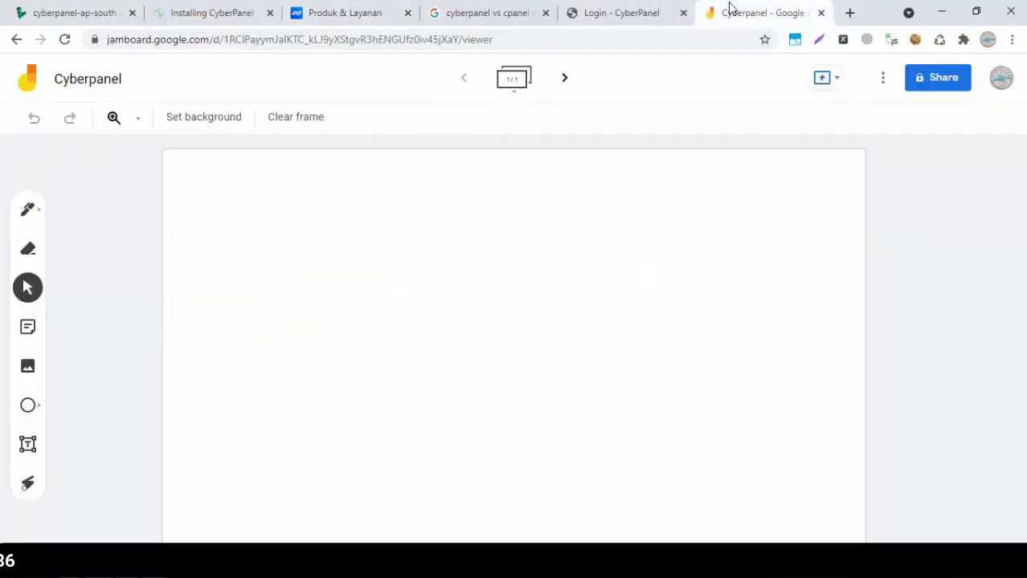
left_click(607, 11)
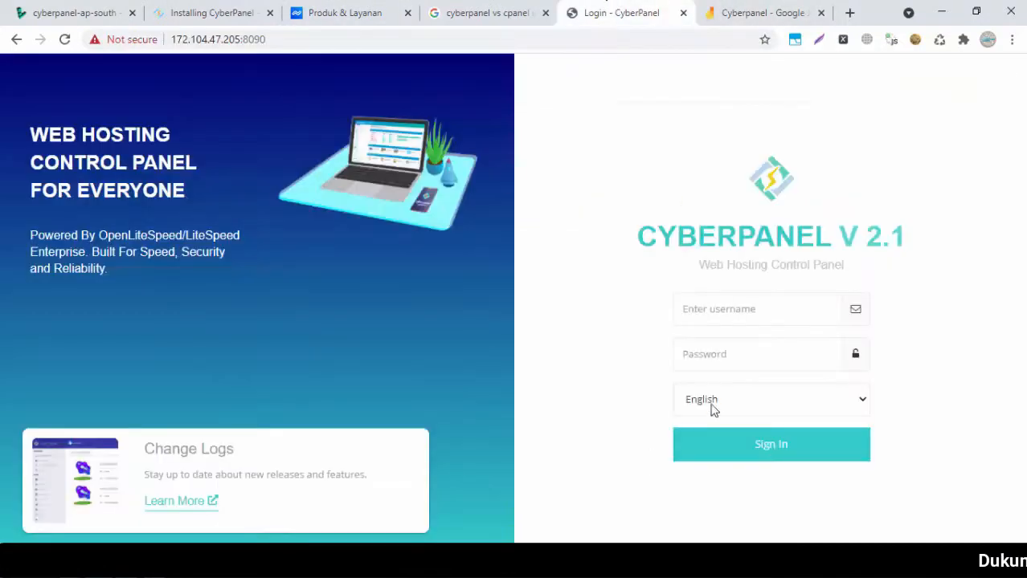
left_click(737, 312)
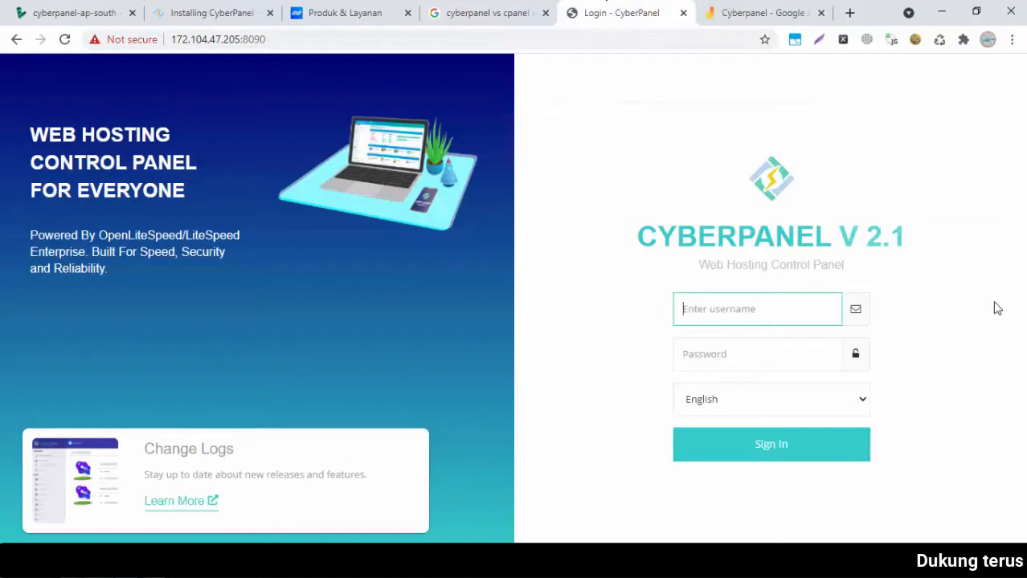
type("admin")
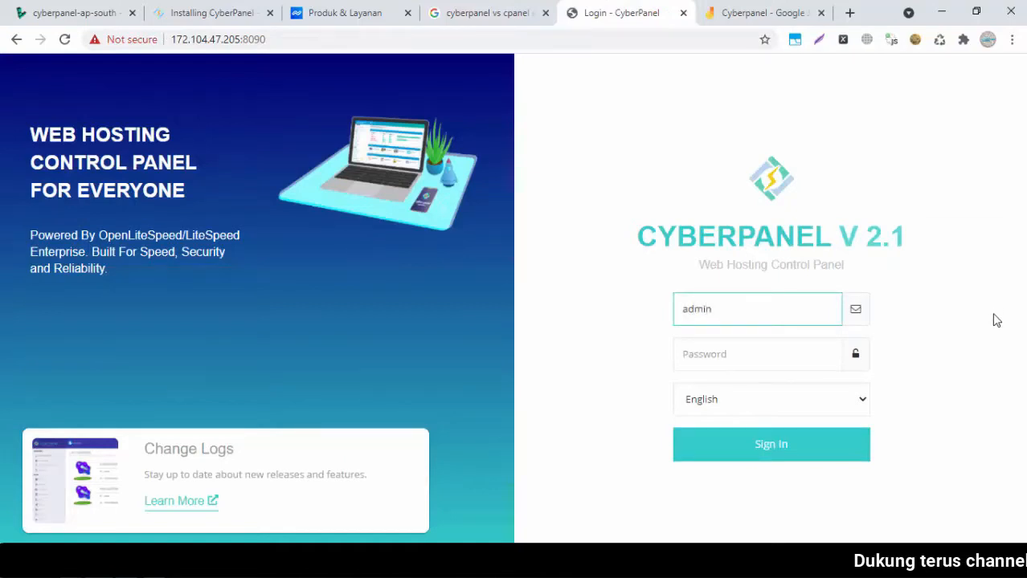
left_click(736, 360)
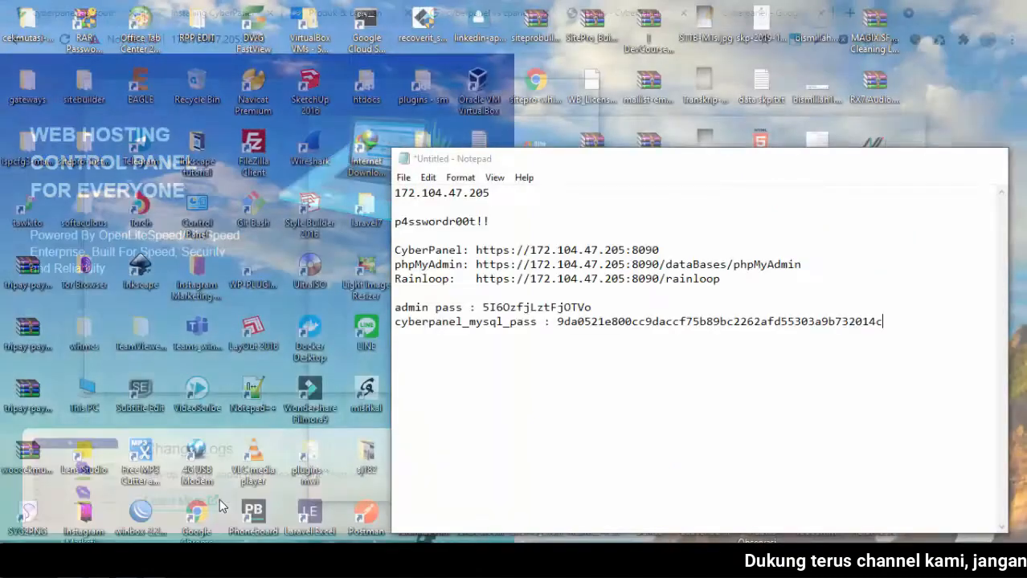
Paste the admin password from the notes into Password and sign in
left_click(220, 499)
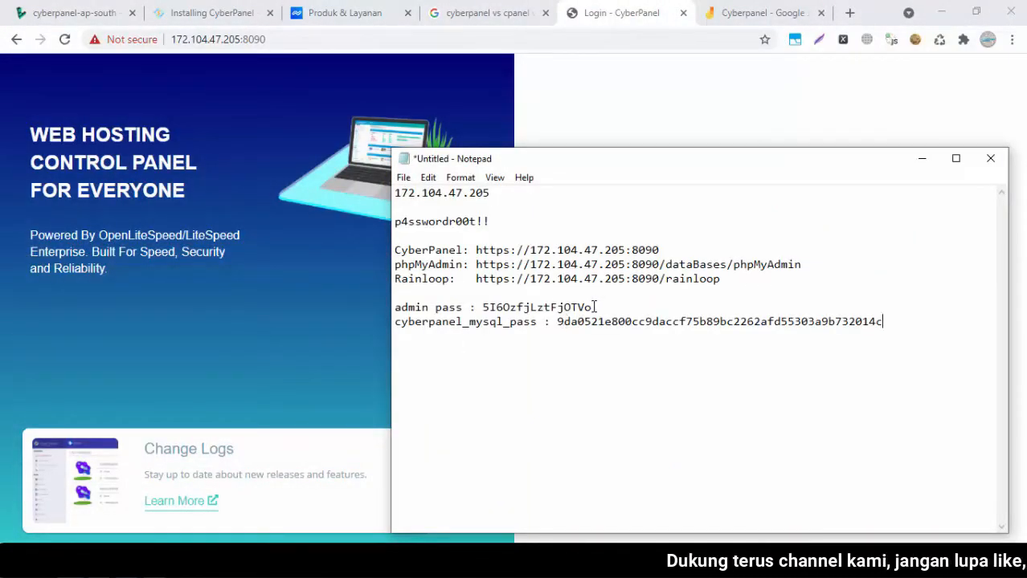
left_click_drag(593, 307, 483, 307)
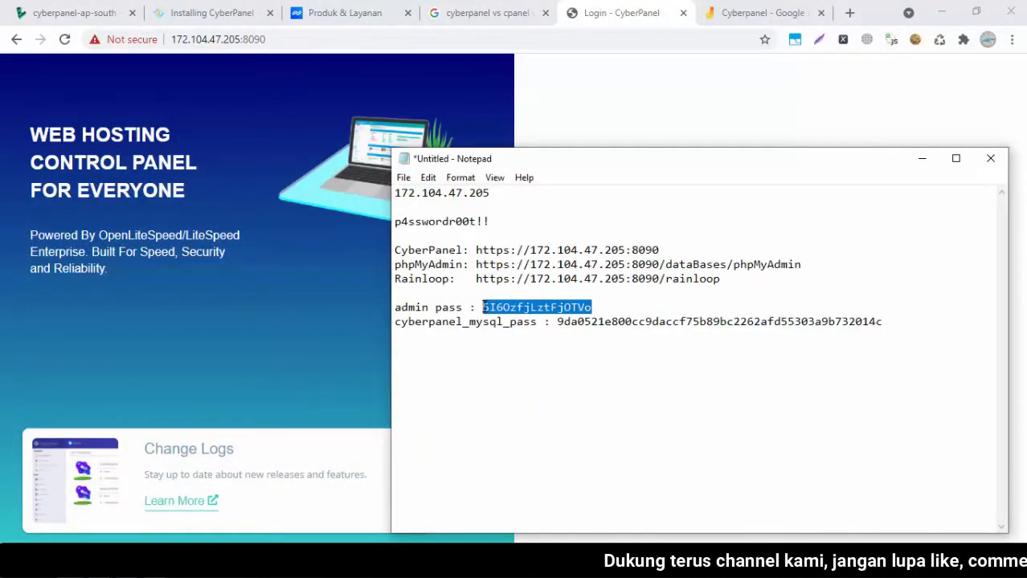
right_click(483, 308)
left_click(514, 353)
left_click(671, 29)
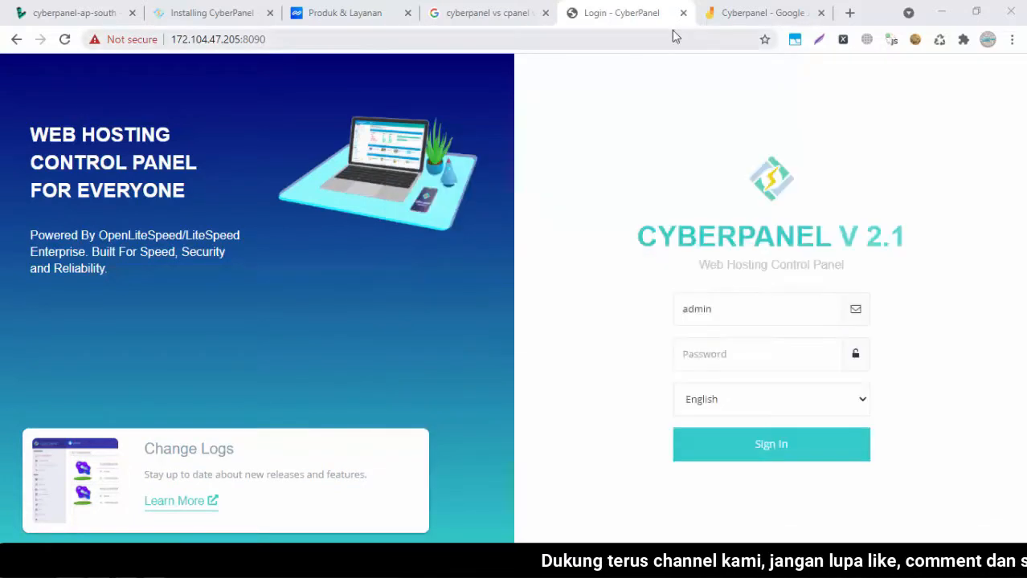
left_click(709, 356)
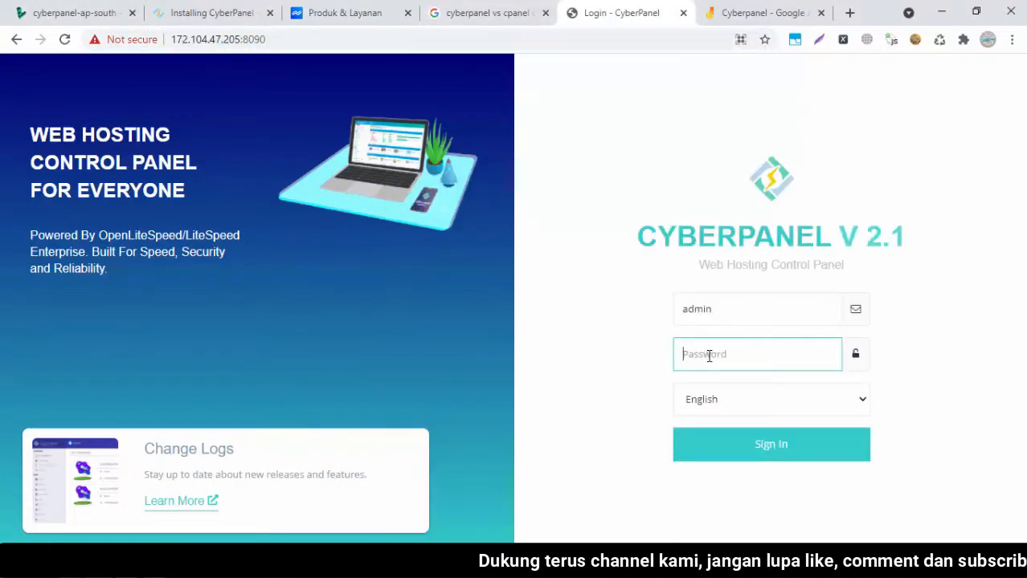
right_click(709, 356)
left_click(742, 215)
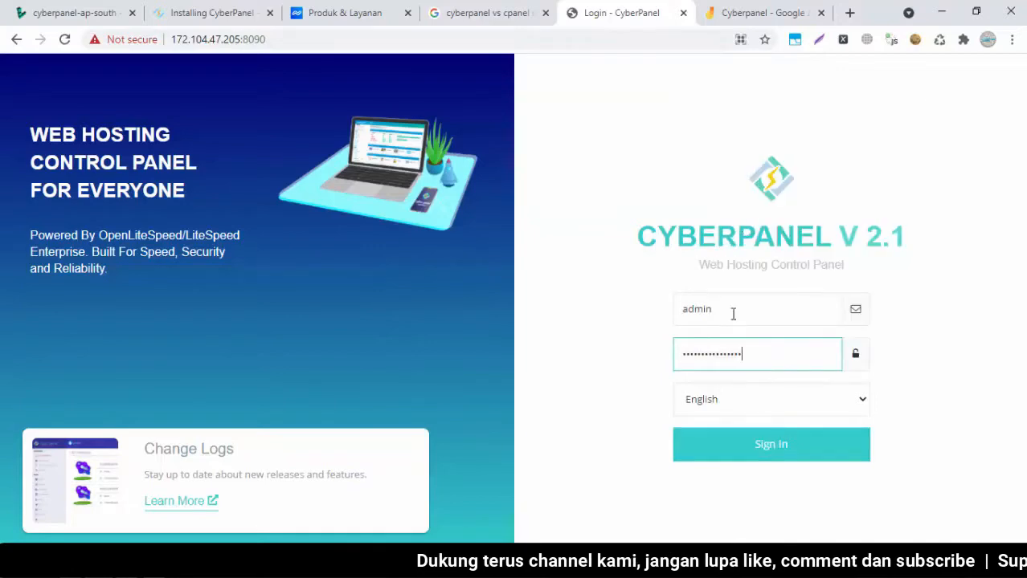
left_click(753, 456)
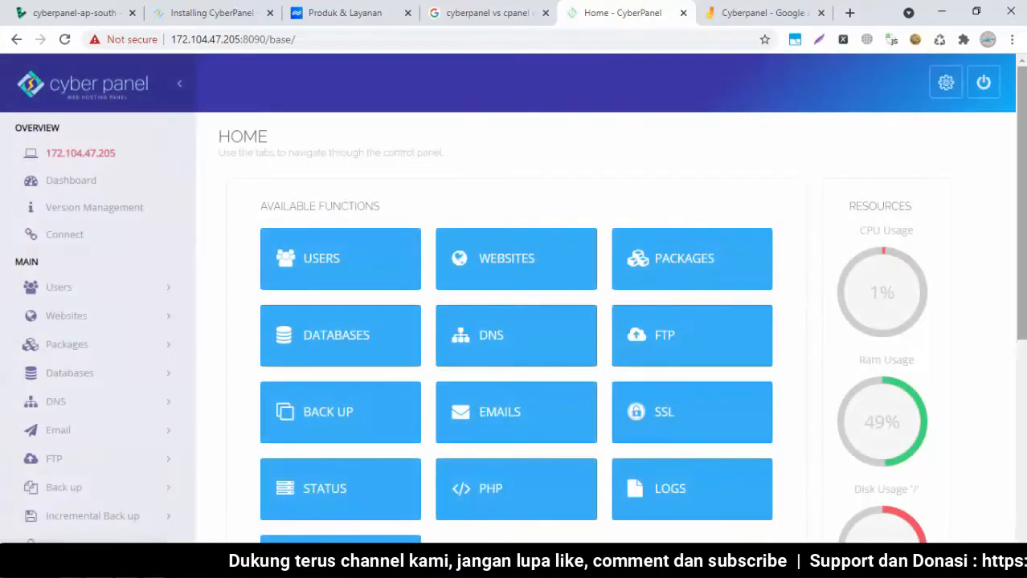
scroll(722, 291, "down", 3)
scroll(722, 291, "up", 2)
scroll(515, 297, "up", 1)
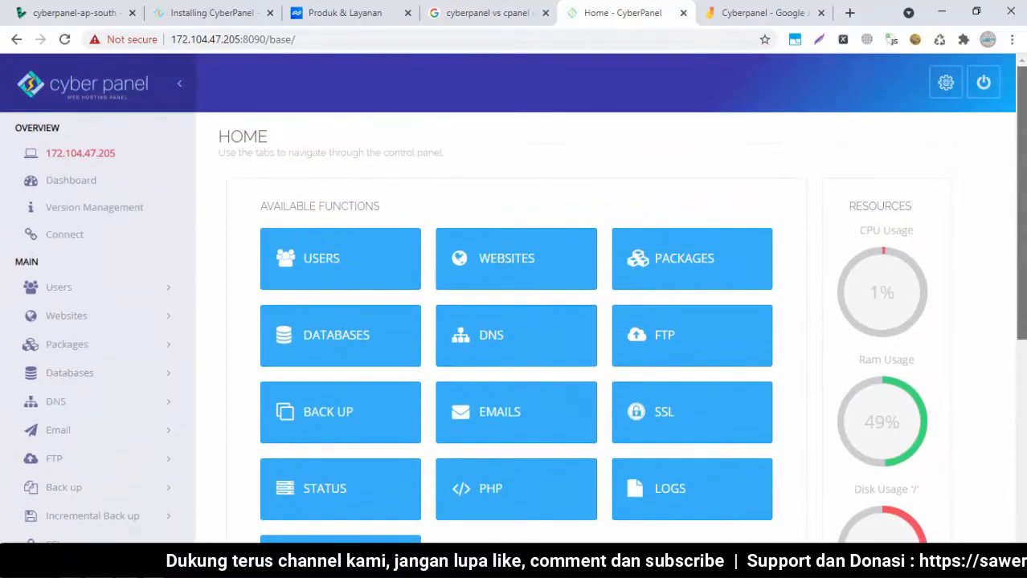
scroll(514, 298, "down", 5)
left_click_drag(1024, 407, 1024, 169)
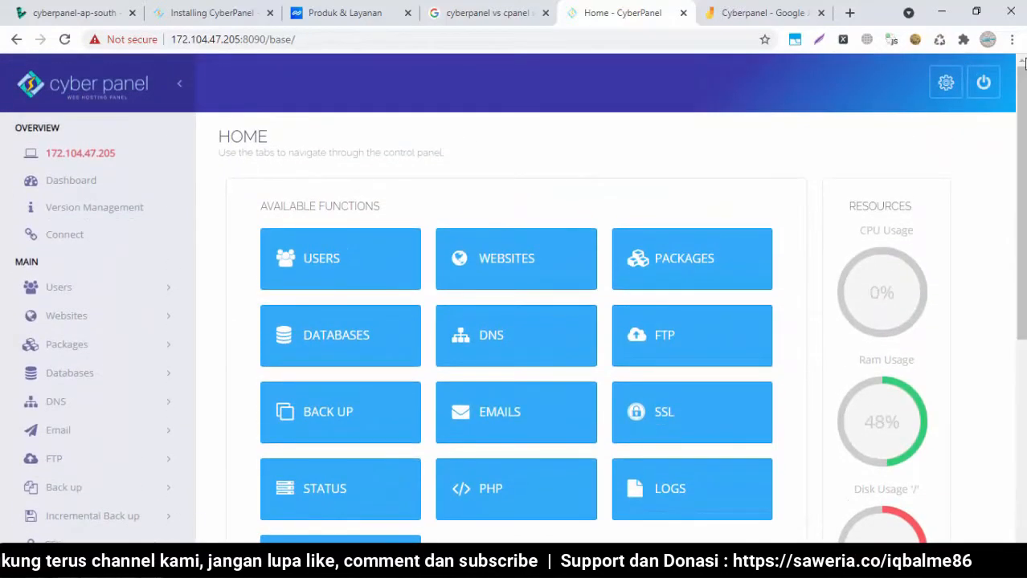
scroll(694, 106, "down", 1)
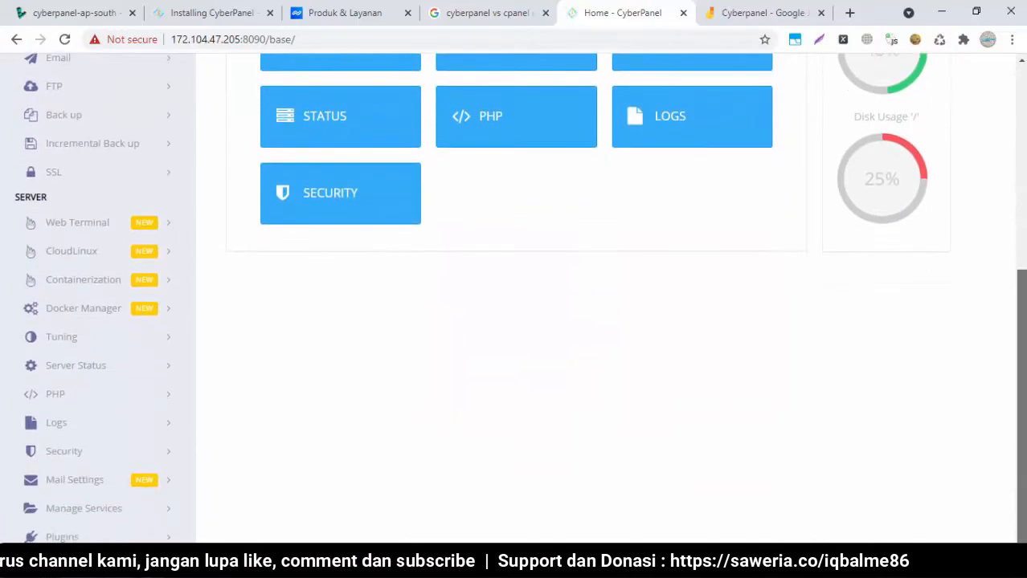
scroll(694, 106, "up", 5)
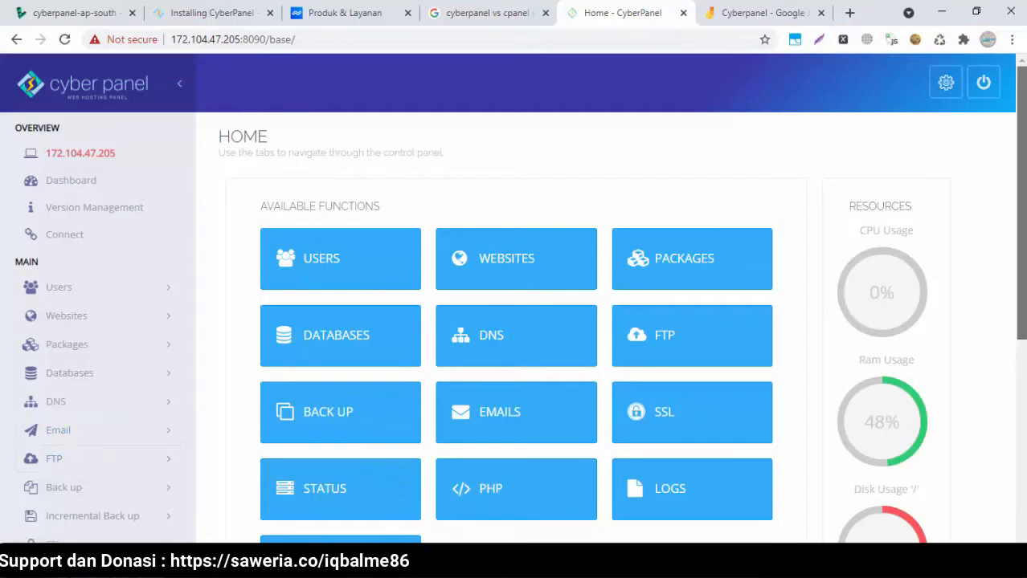
scroll(459, 287, "down", 2)
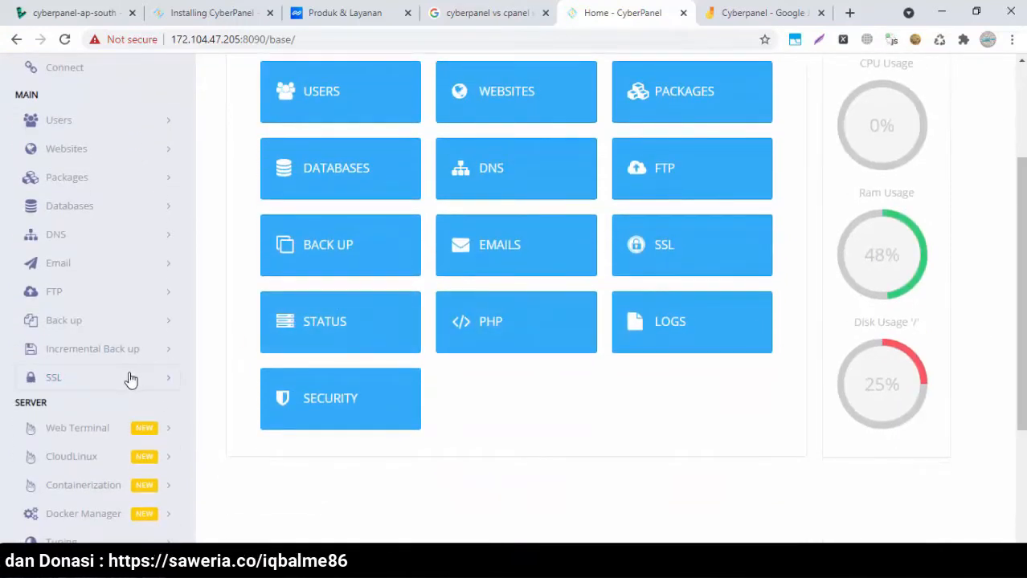
scroll(1023, 306, "up", 2)
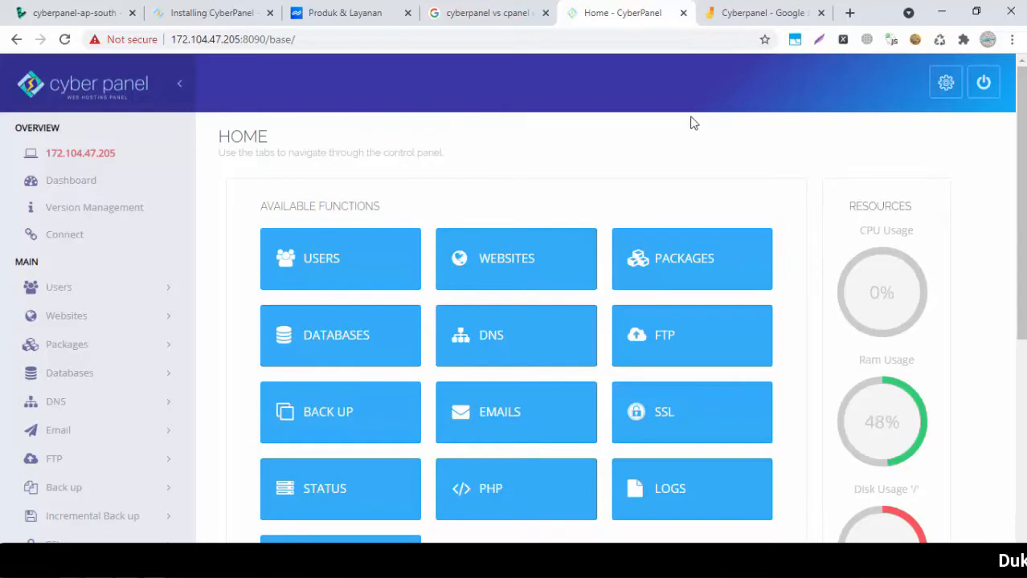
left_click(341, 13)
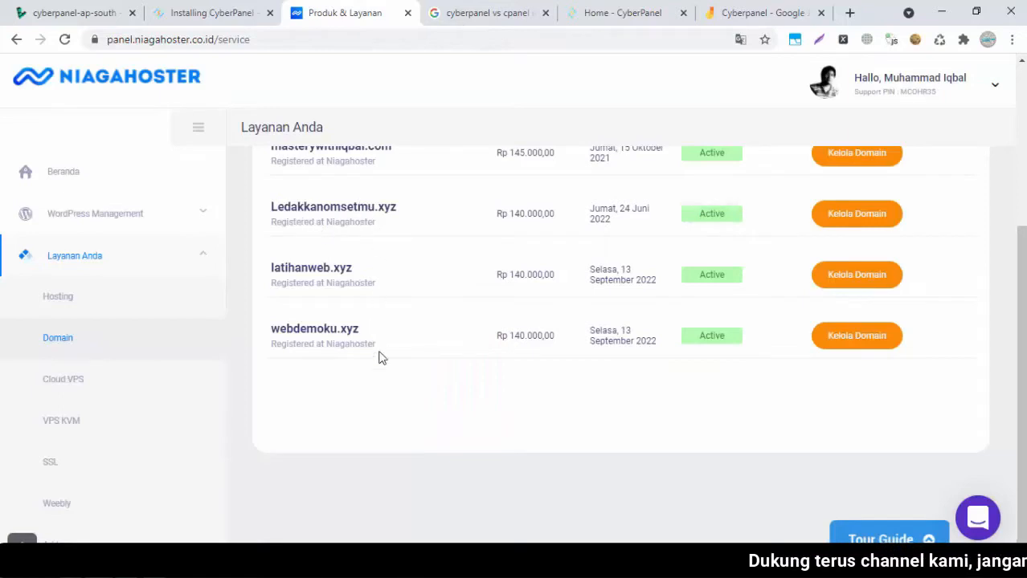
left_click(631, 10)
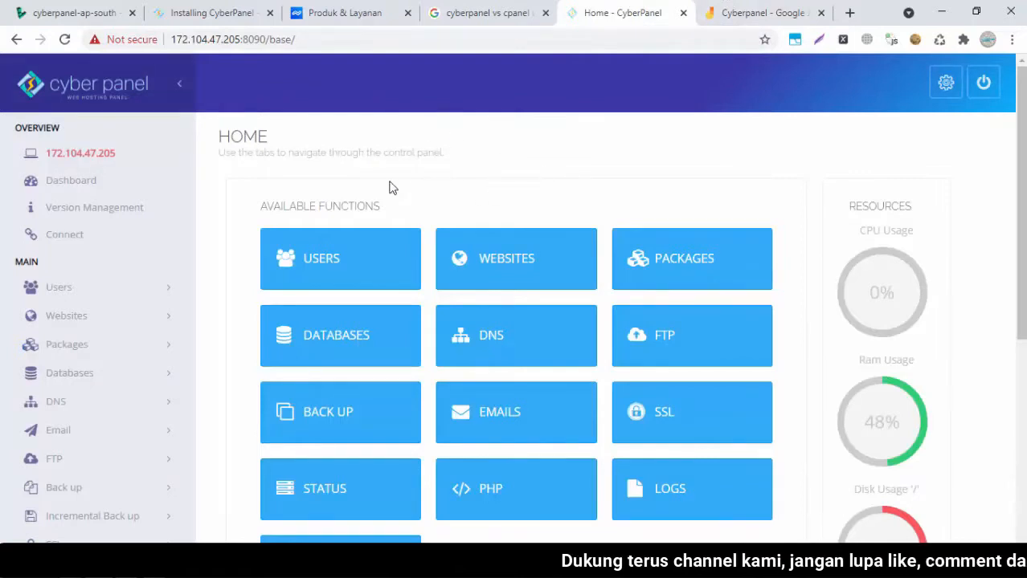
Check List Websites (empty), then go to Websites > Create Website
left_click(511, 253)
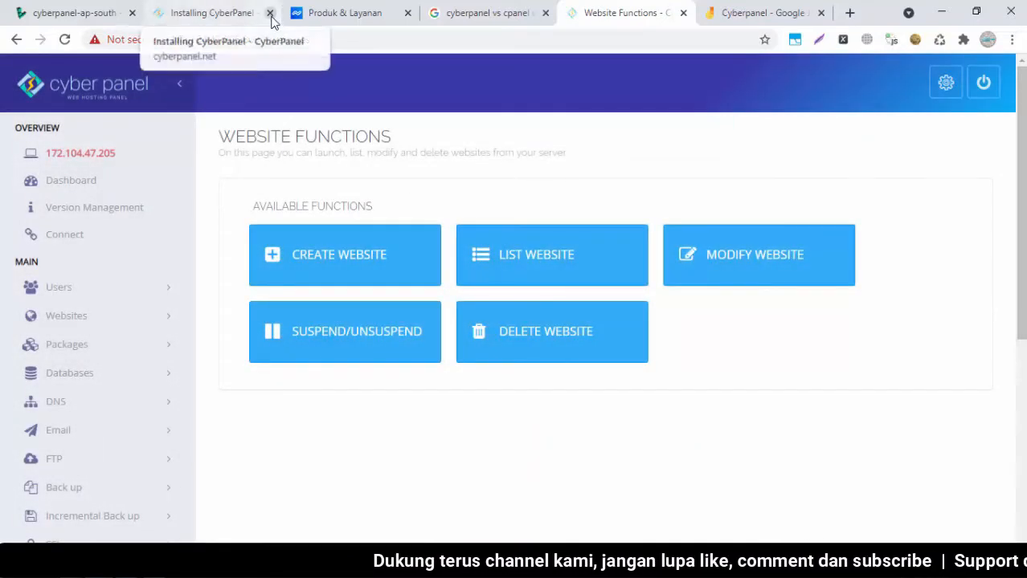
left_click(270, 14)
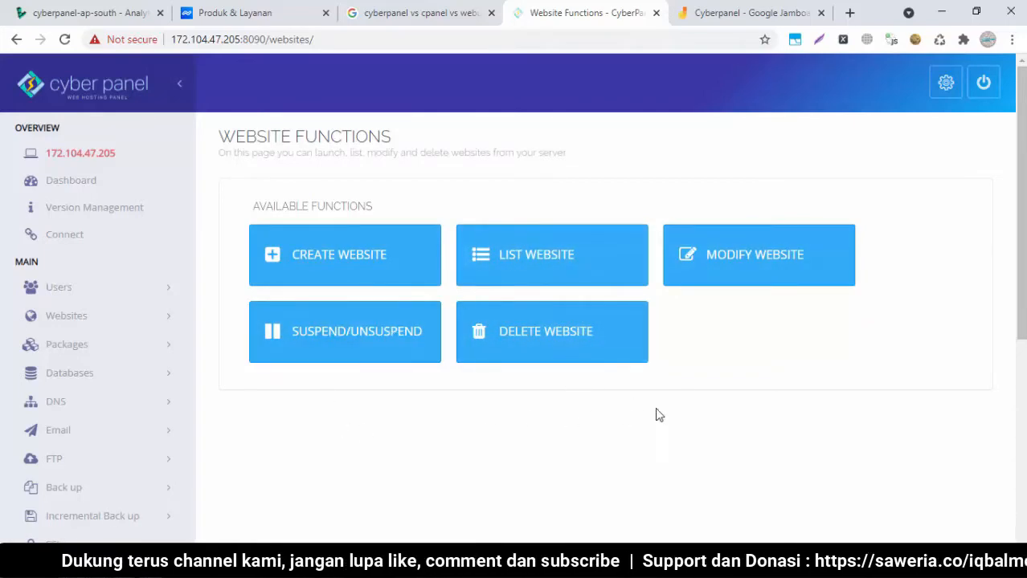
left_click(494, 268)
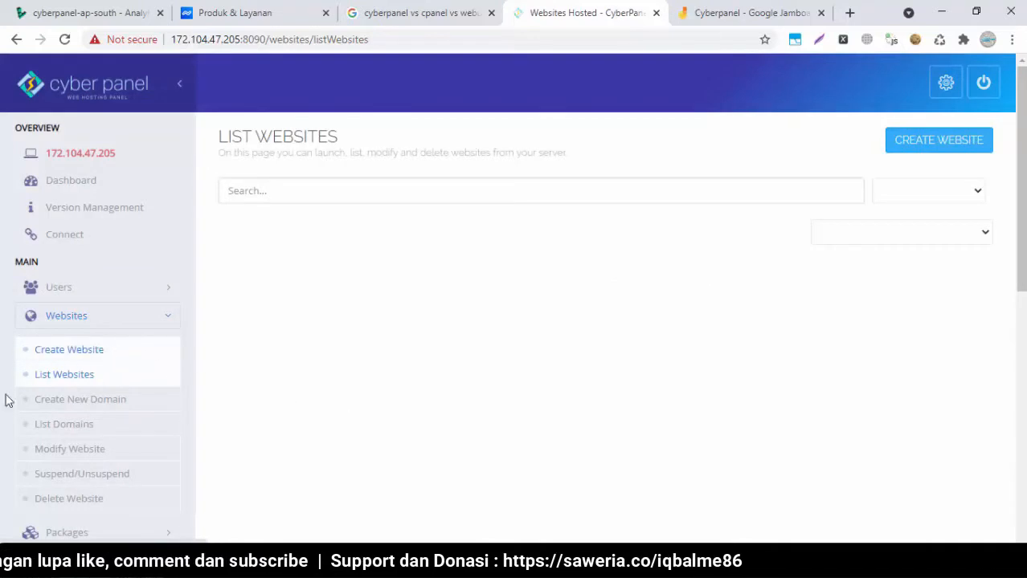
left_click(47, 361)
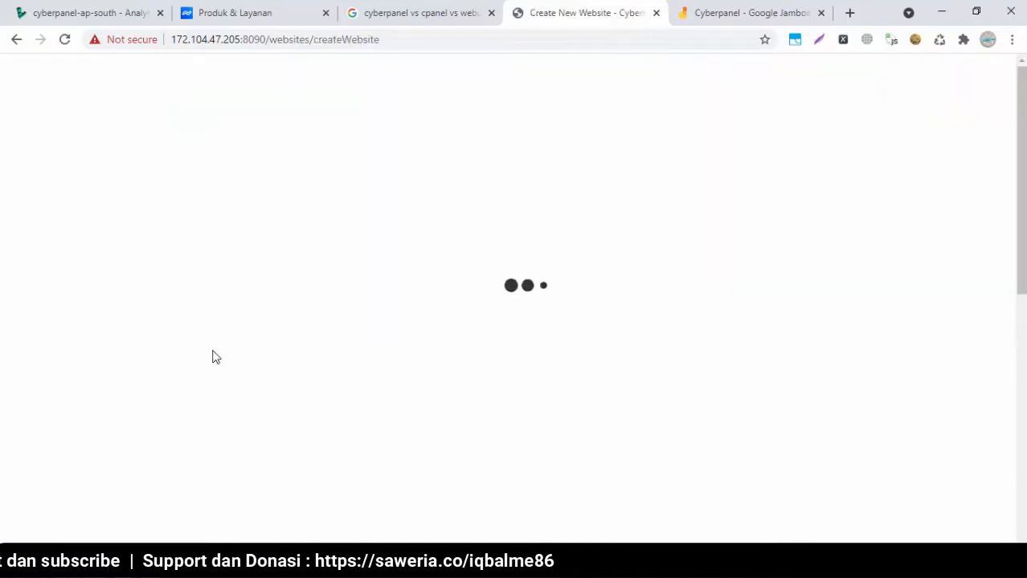
Choose the Default package and admin as the website owner
left_click(628, 267)
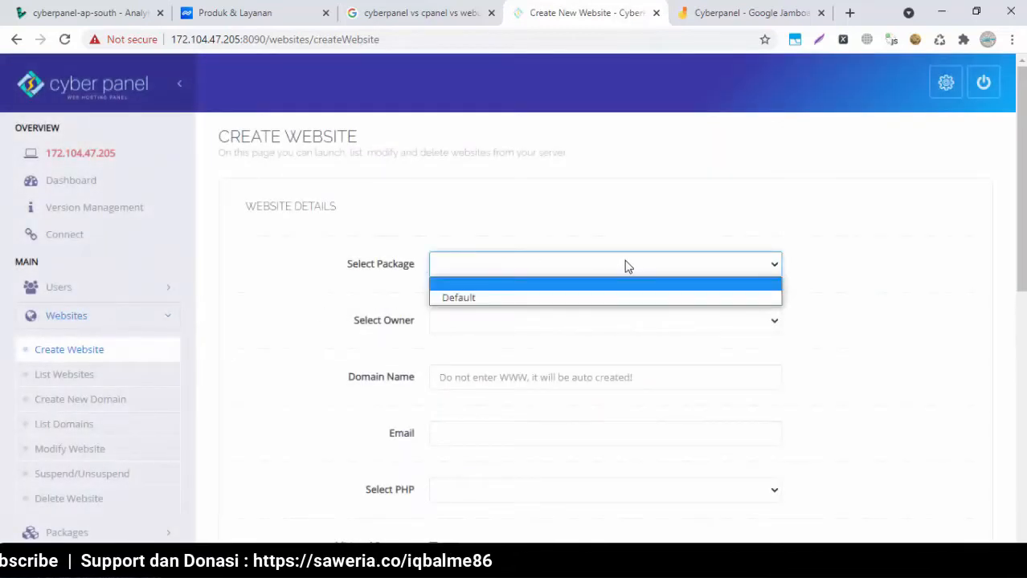
left_click(526, 296)
left_click(487, 324)
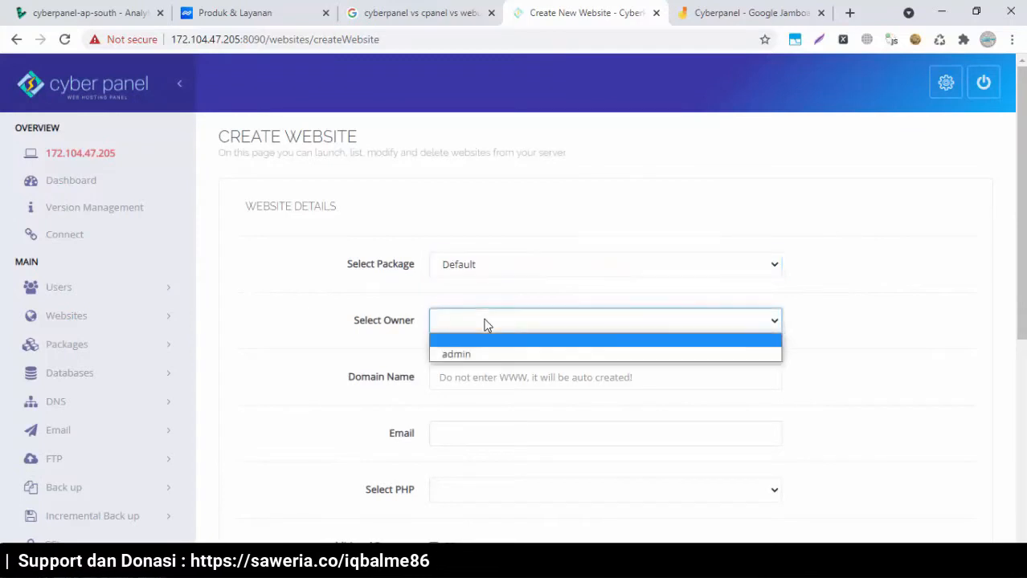
left_click(463, 350)
Enter the domain ledakkanomsetmu.xyz and the contact e-mail address
left_click(520, 381)
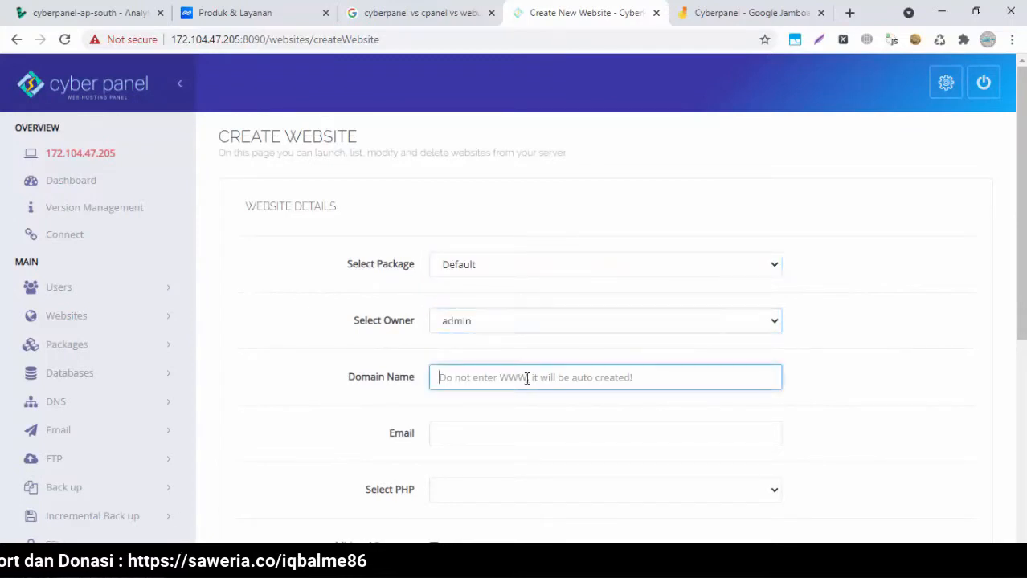
scroll(916, 337, "down", 3)
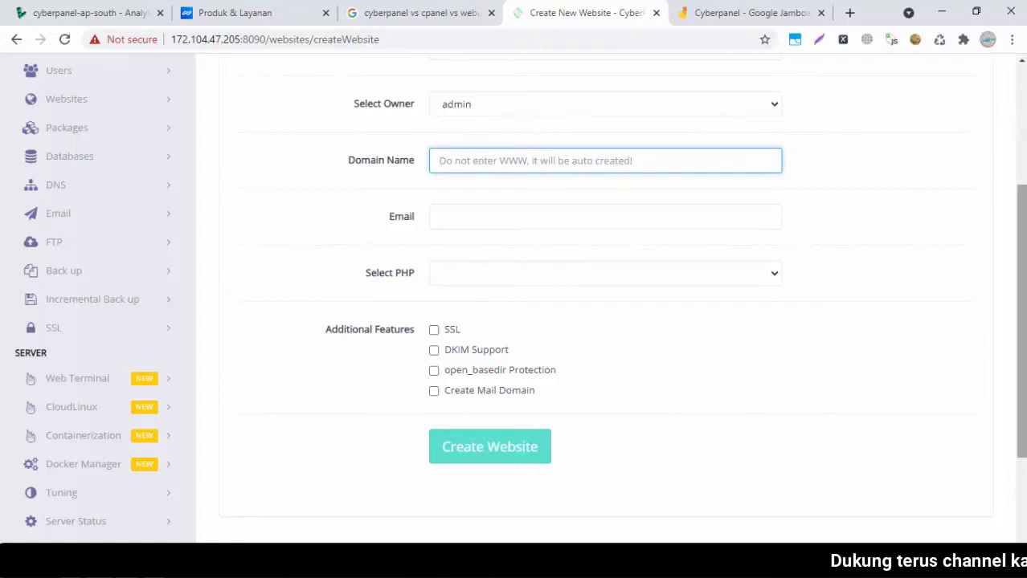
left_click_drag(1022, 282, 1025, 244)
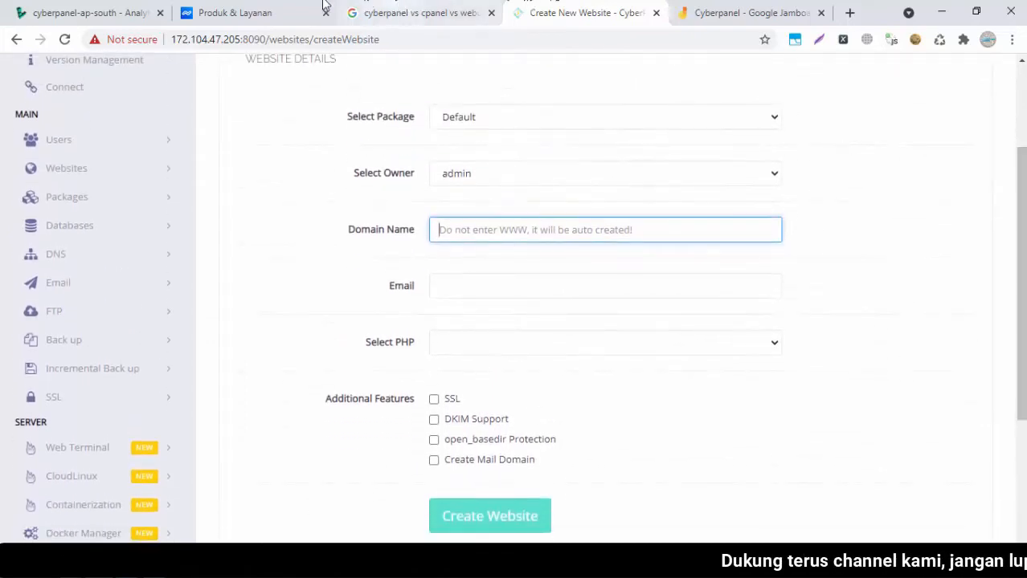
left_click(265, 14)
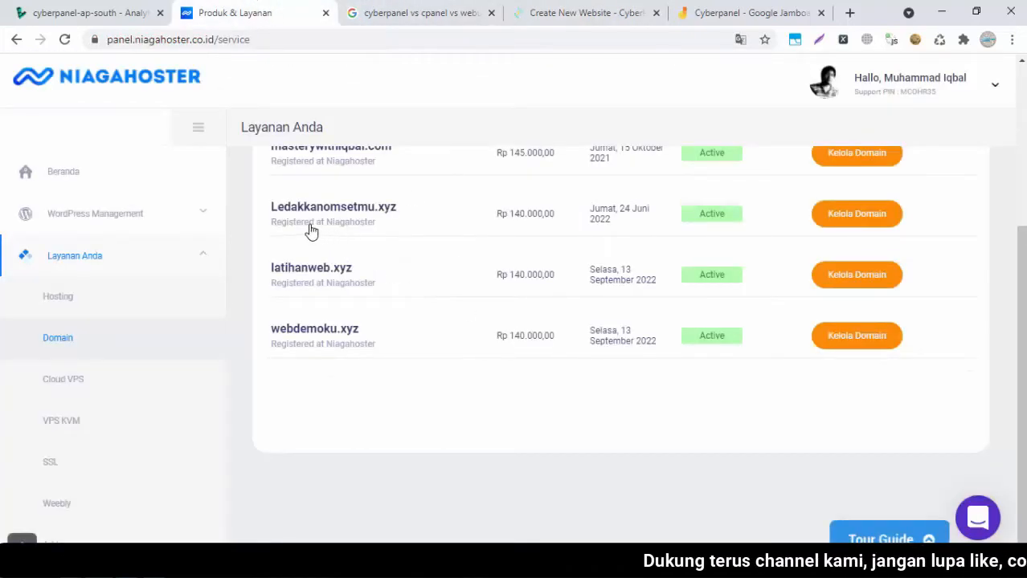
left_click(590, 13)
type("ledakkanomsetmu.xyz")
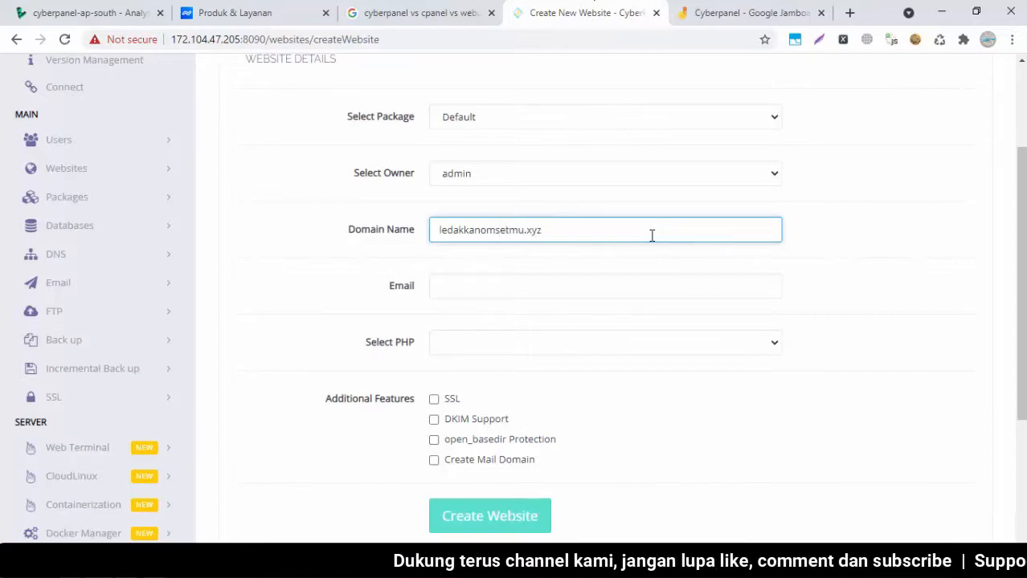
left_click(544, 285)
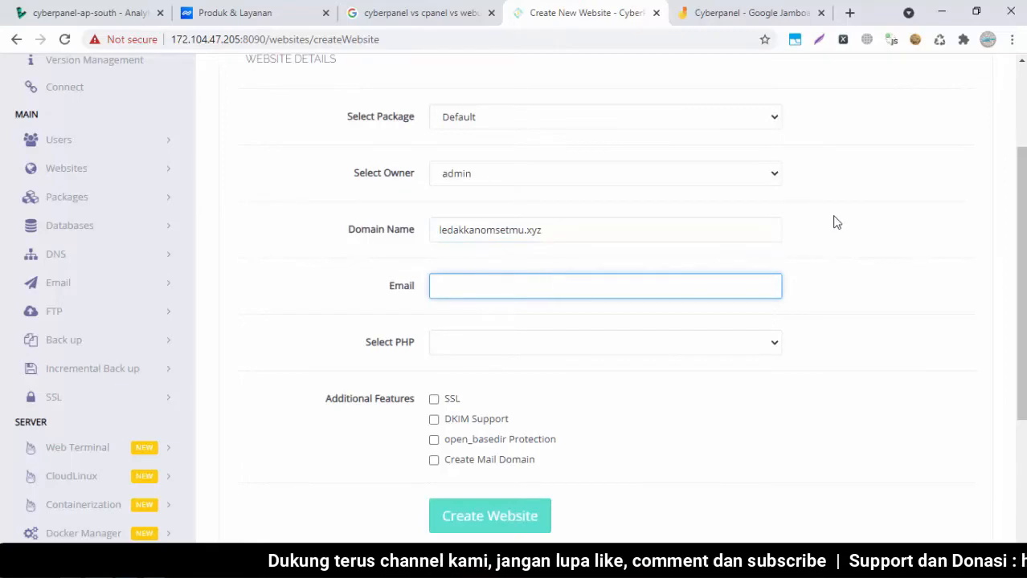
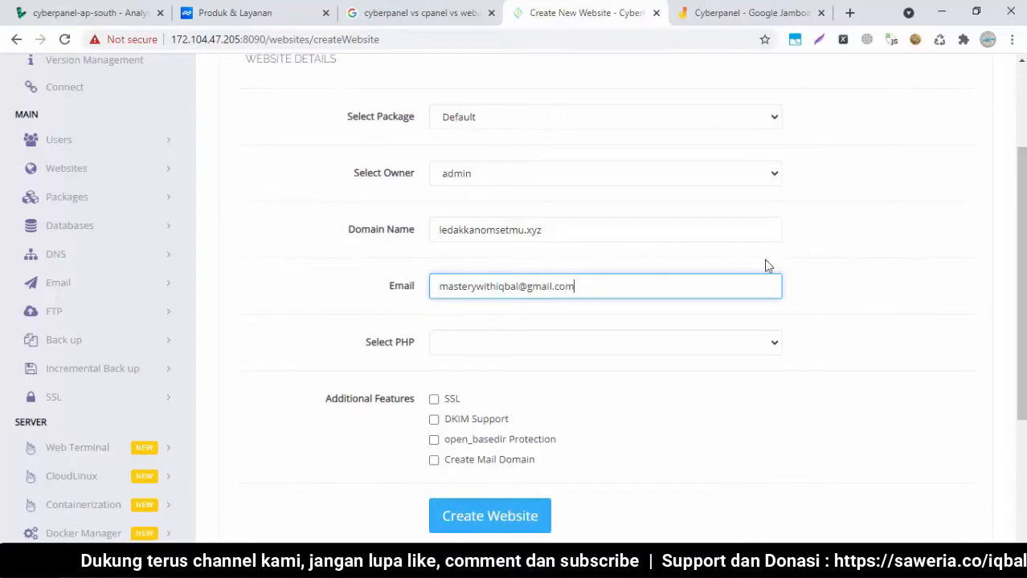
Look through the Select PHP version list without choosing a version yet
left_click(530, 346)
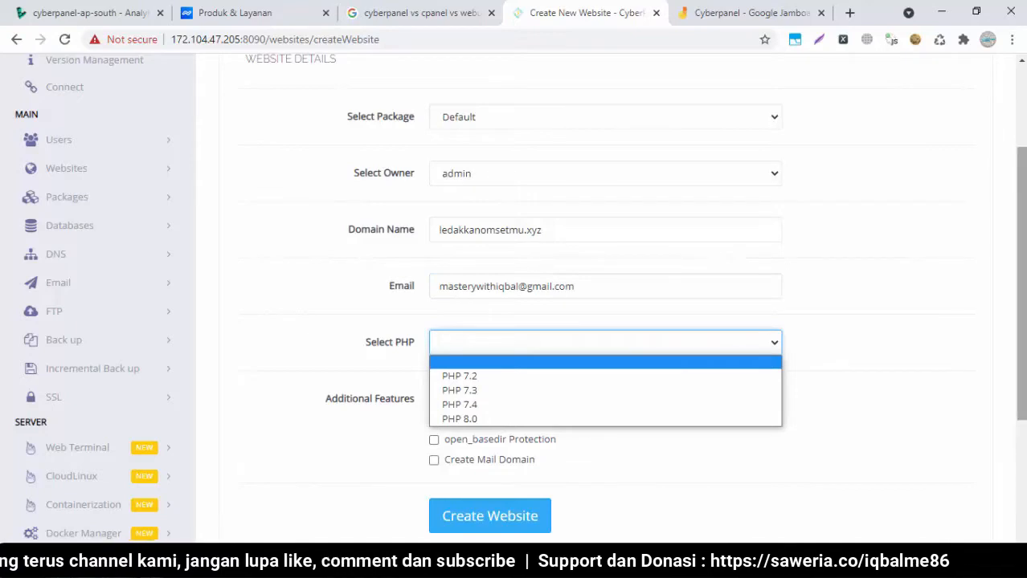
scroll(924, 342, "down", 1)
left_click(727, 254)
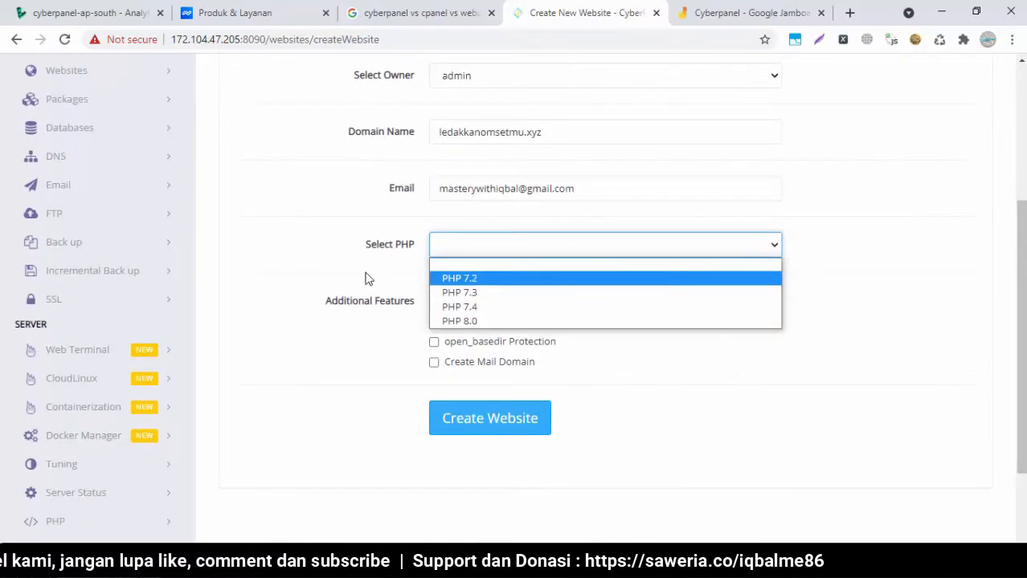
left_click(322, 257)
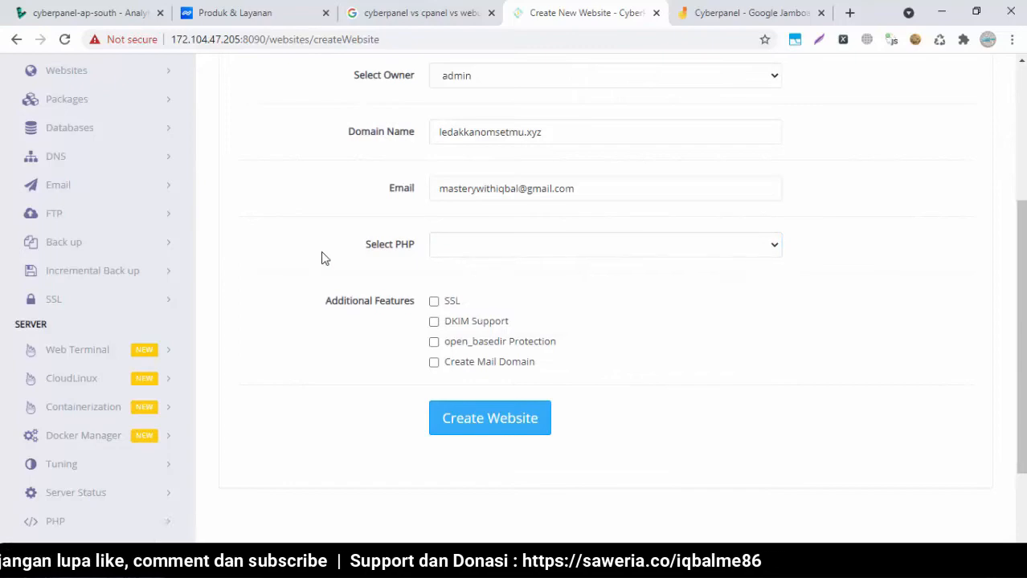
scroll(852, 333, "up", 2)
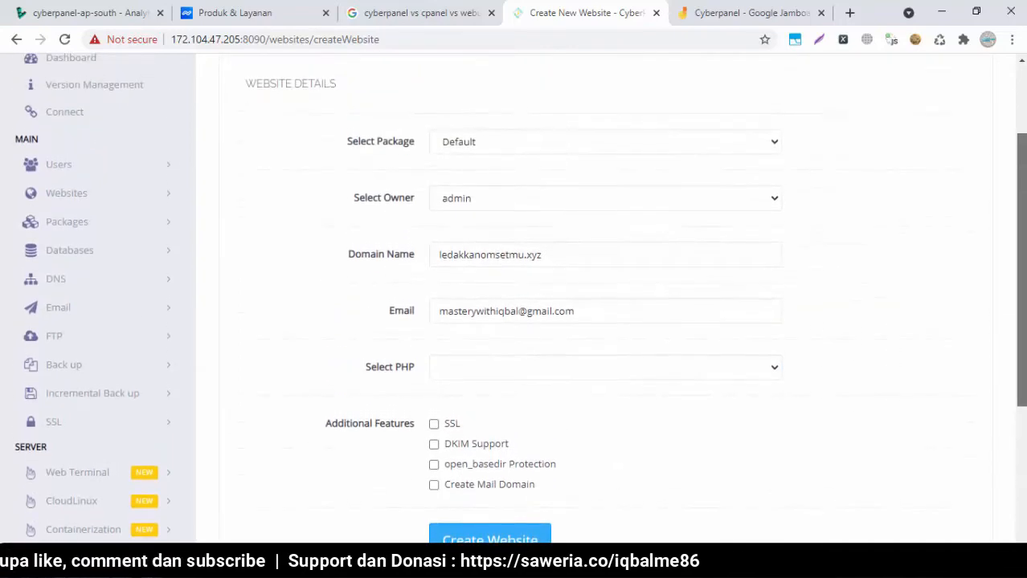
scroll(514, 281, "up", 1)
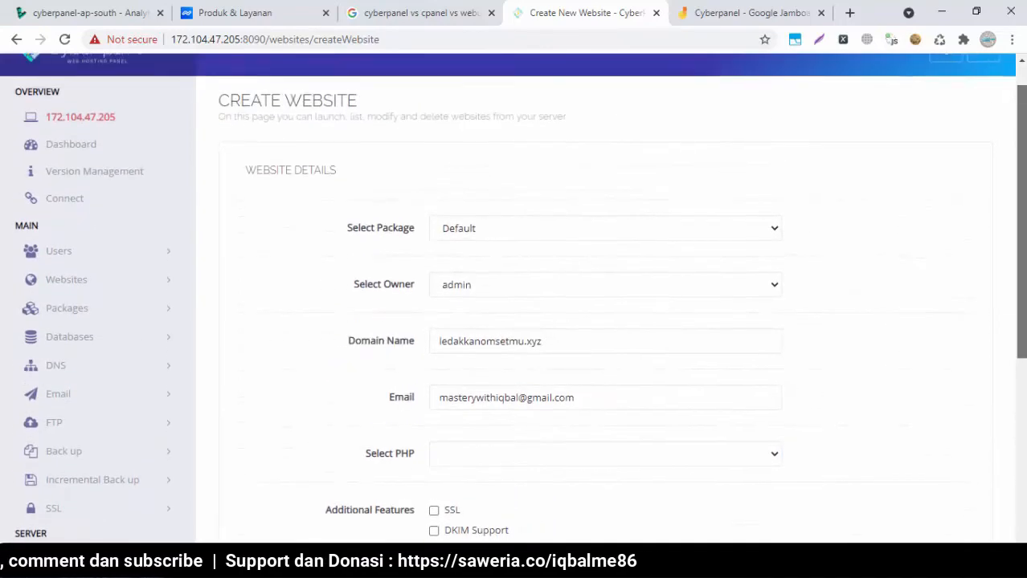
scroll(514, 281, "down", 2)
left_click(649, 361)
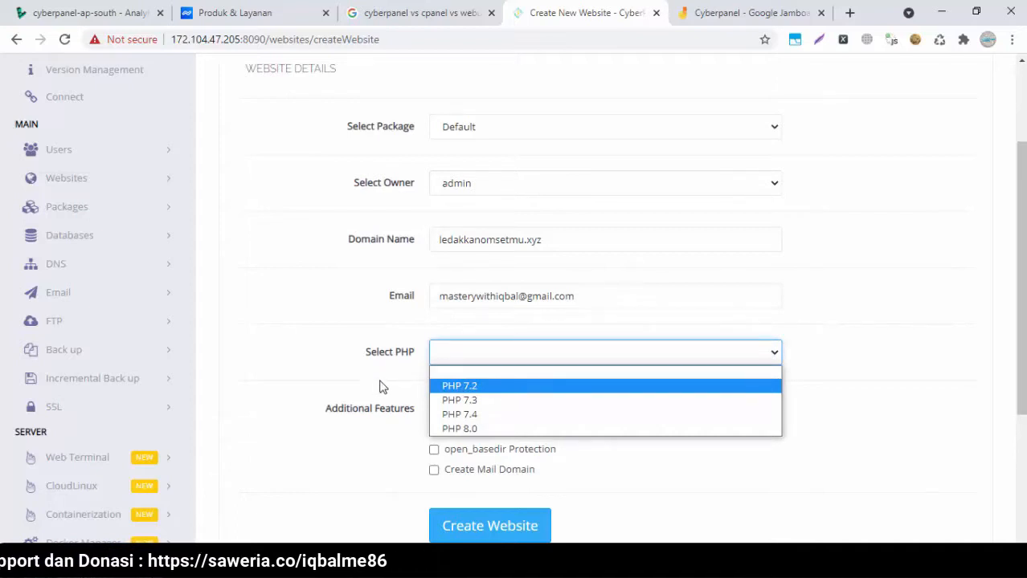
left_click(323, 367)
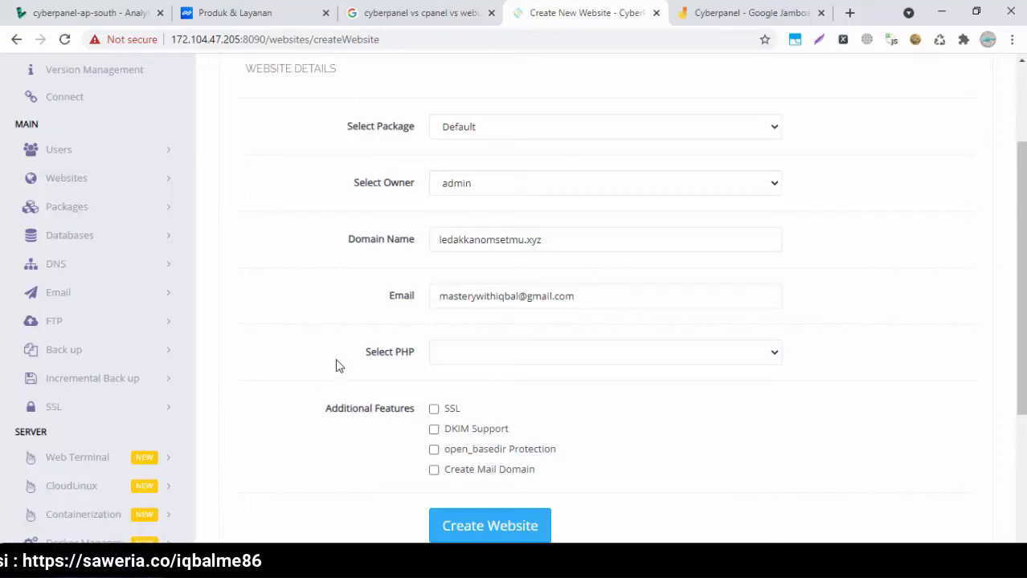
left_click(535, 350)
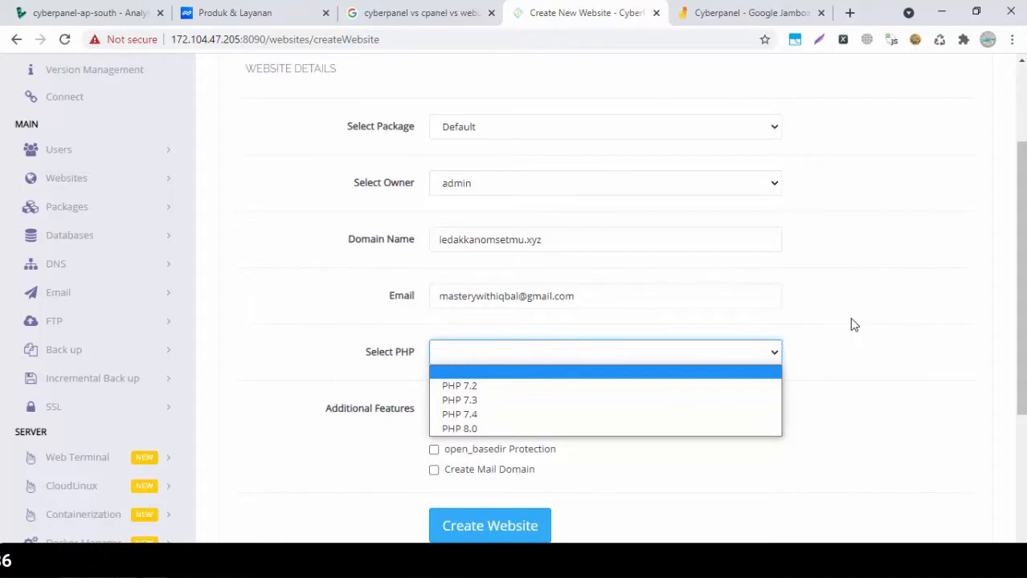
Pick PHP 7.4 in the Select PHP dropdown and confirm it stays selected
left_click(471, 415)
left_click(655, 358)
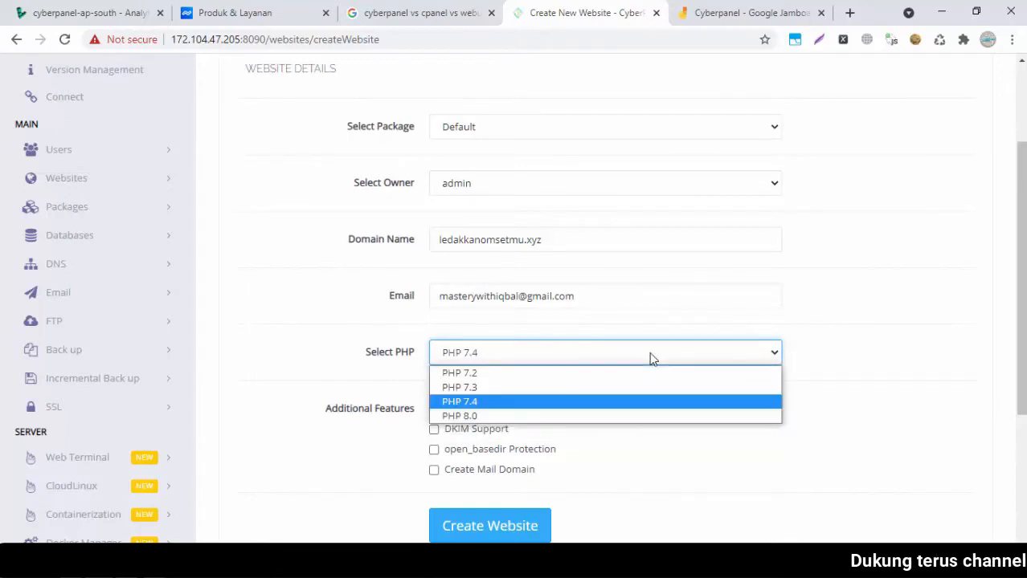
left_click(652, 359)
left_click(652, 358)
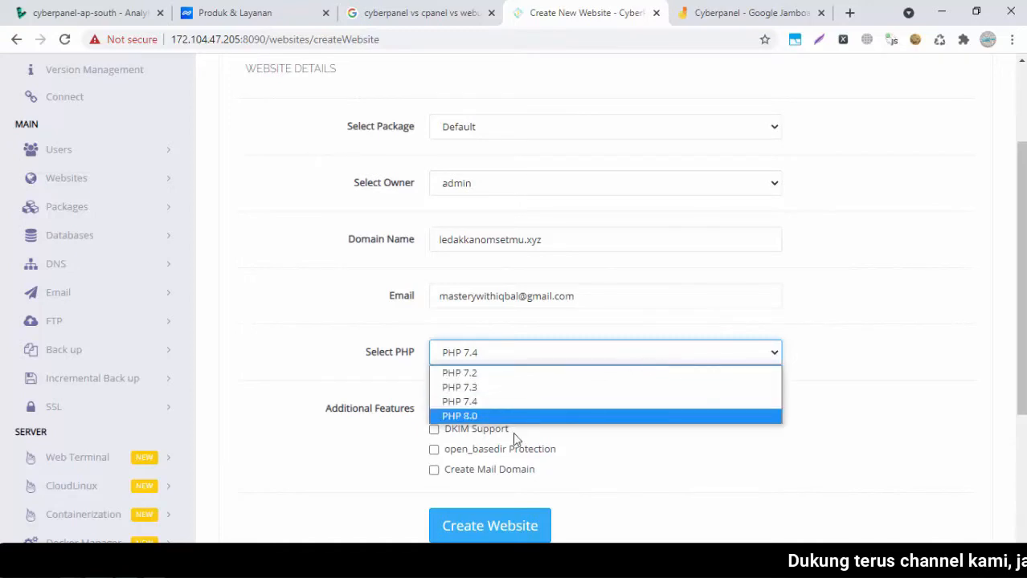
left_click(507, 402)
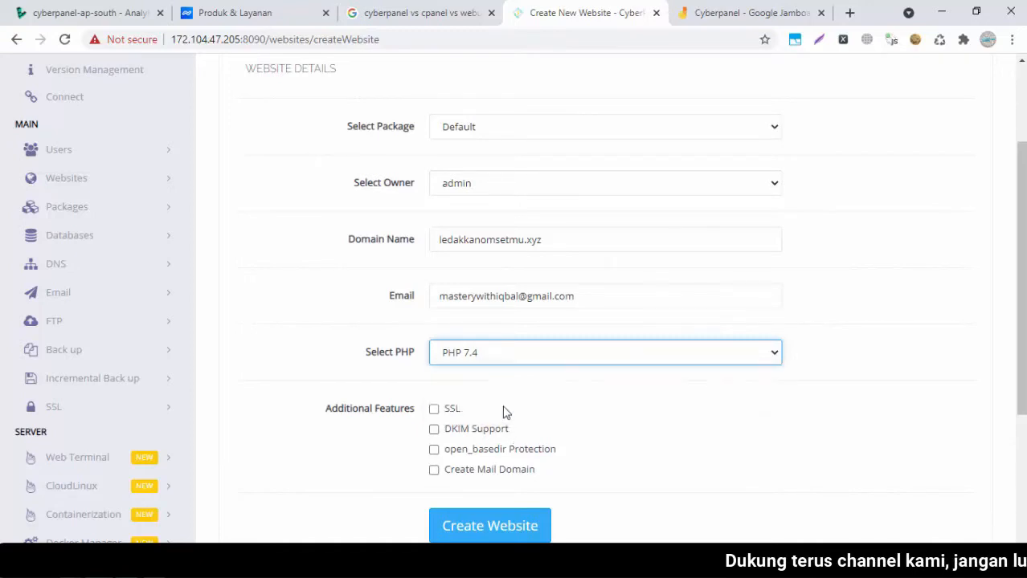
scroll(883, 384, "down", 1)
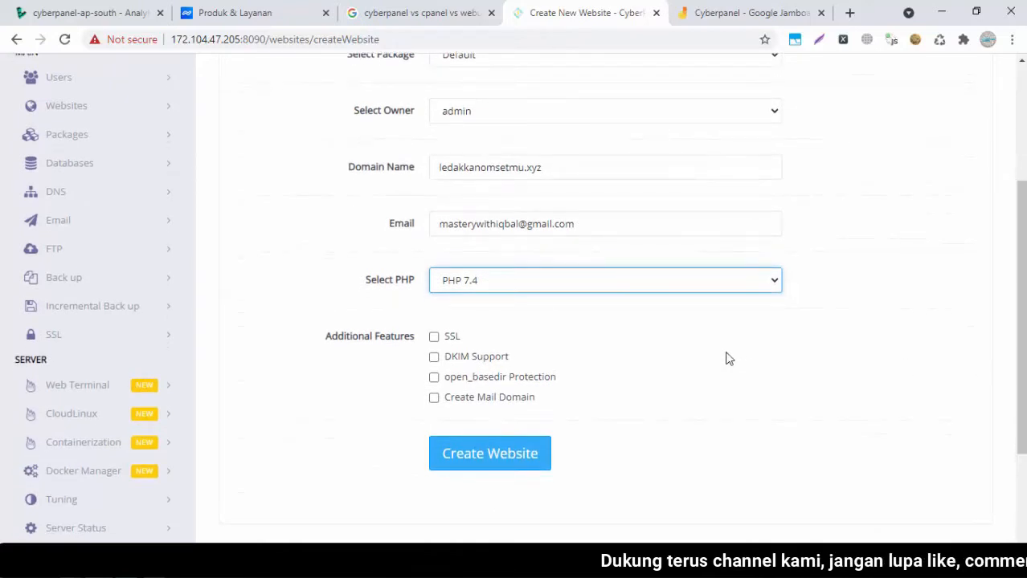
left_click(560, 289)
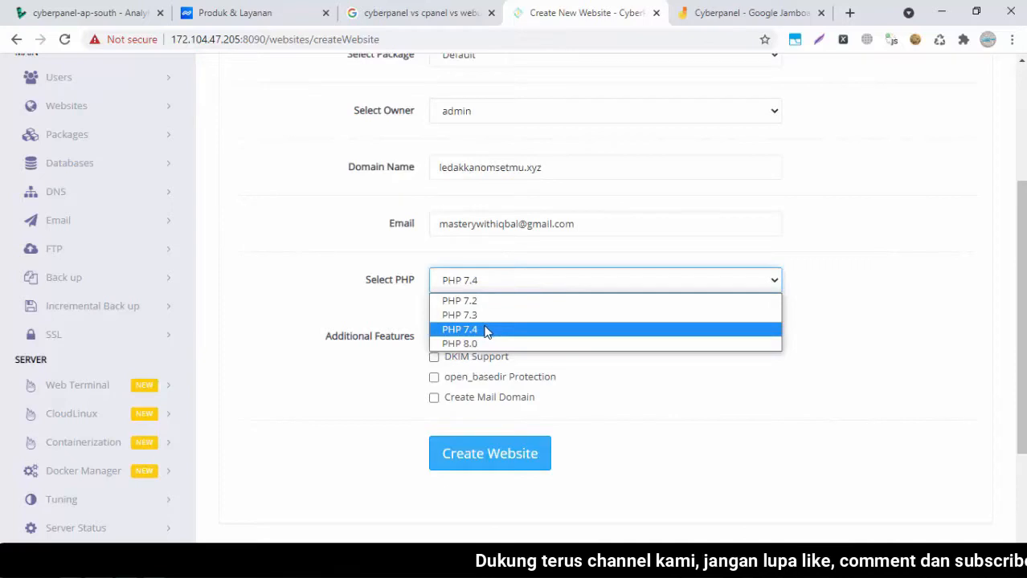
left_click(487, 330)
left_click(348, 301)
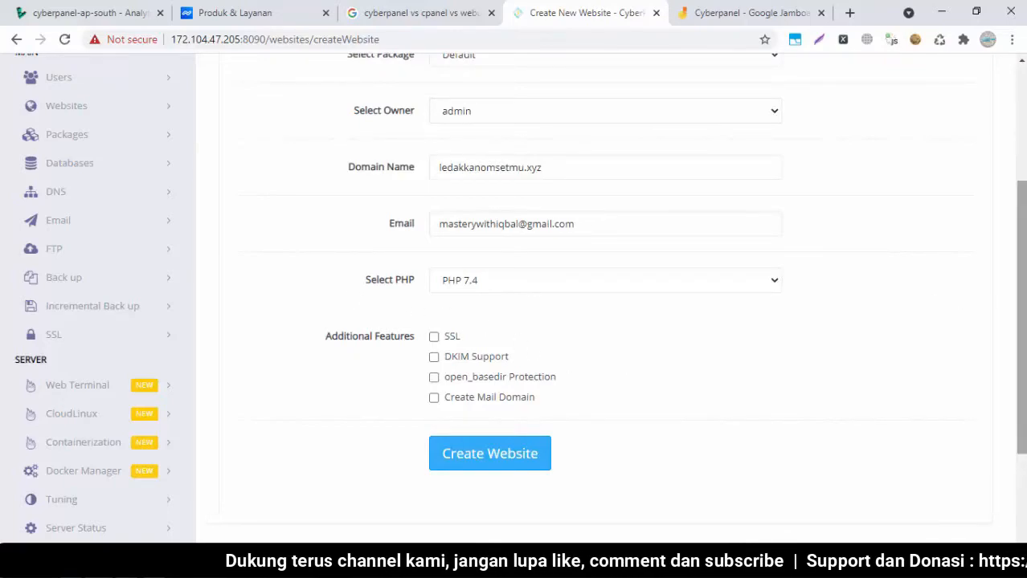
left_click(643, 280)
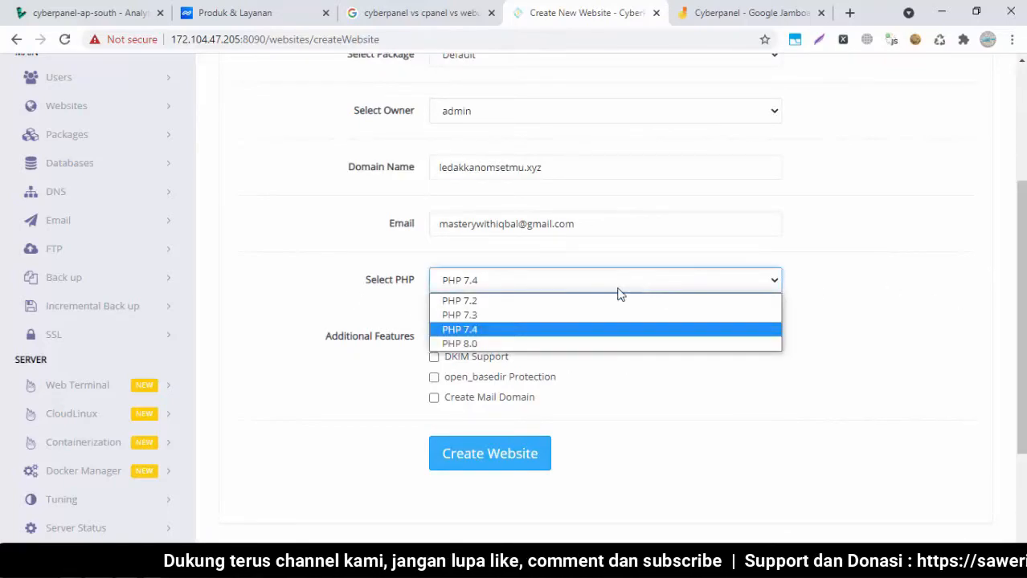
left_click(534, 329)
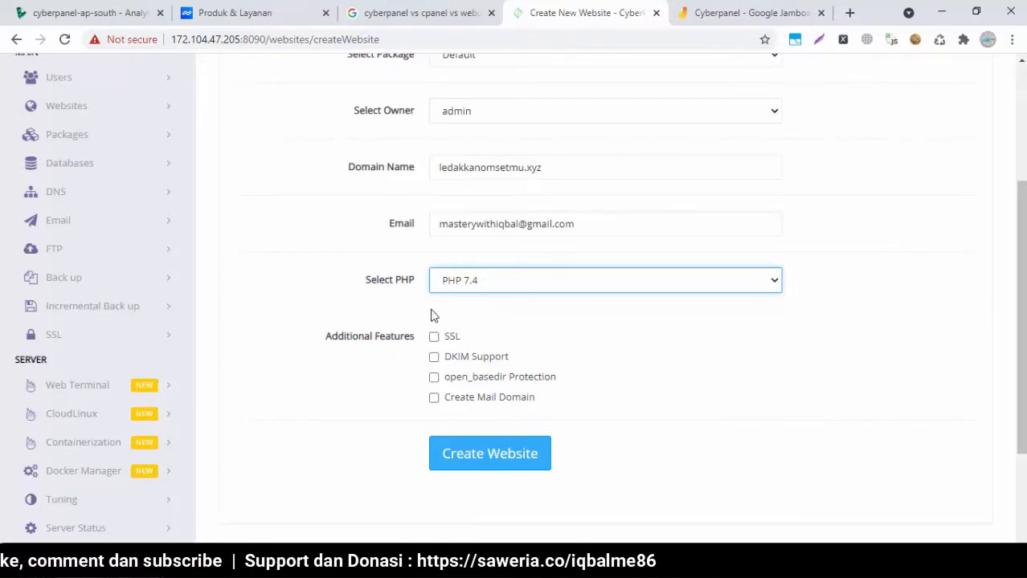
left_click(712, 337)
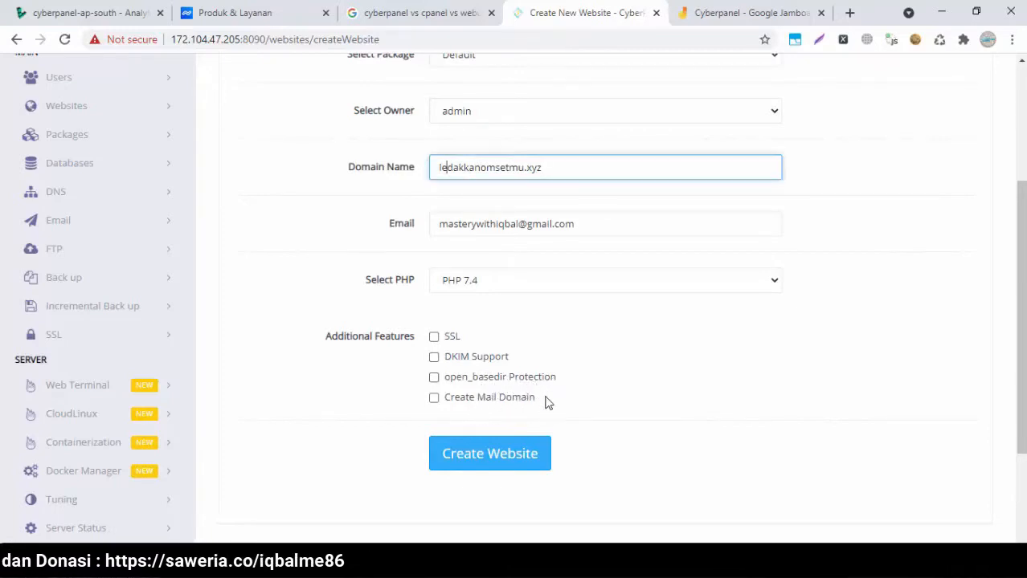
Enable the mail domain option and submit to create ledakkanomsetmu.xyz
left_click(437, 403)
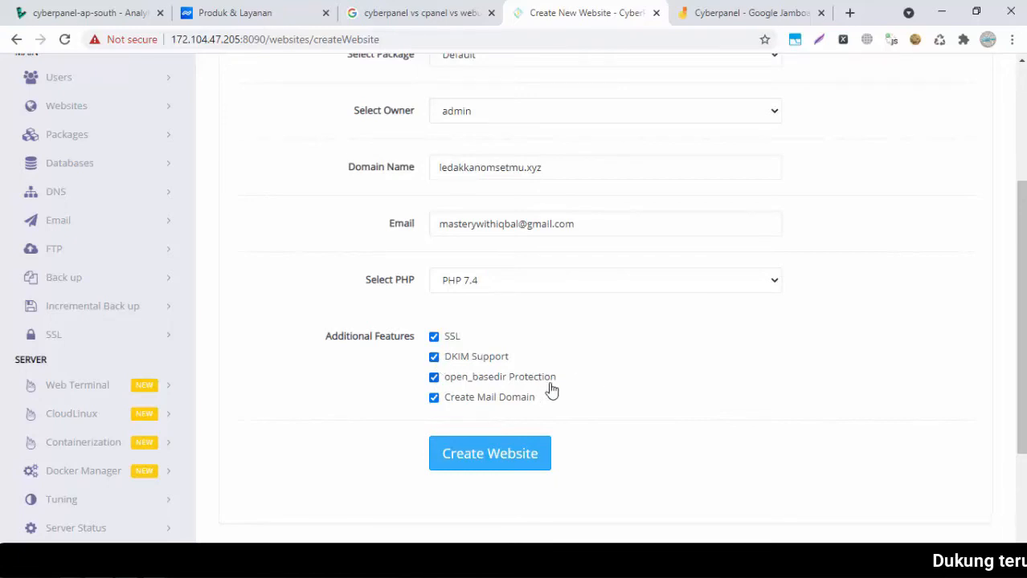
left_click(481, 446)
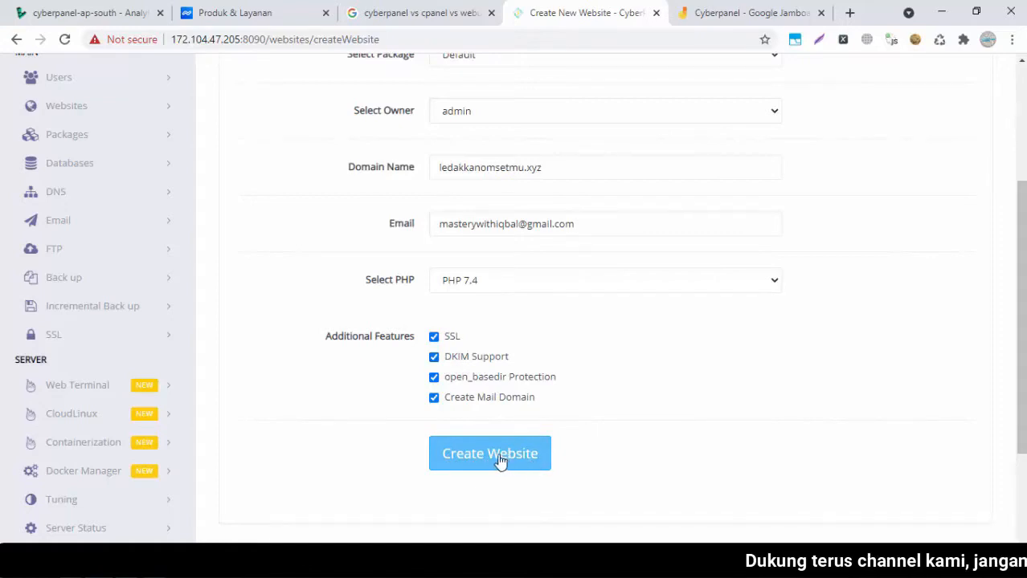
left_click(477, 452)
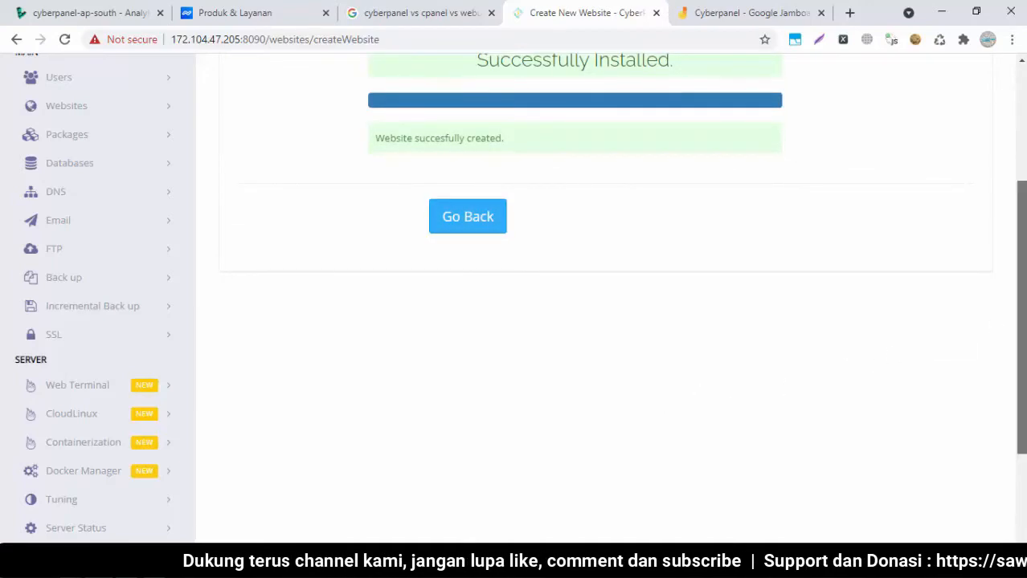
List the hosted websites to confirm ledakkanomsetmu.xyz is active on 172.104.47.205
scroll(1020, 318, "up", 1)
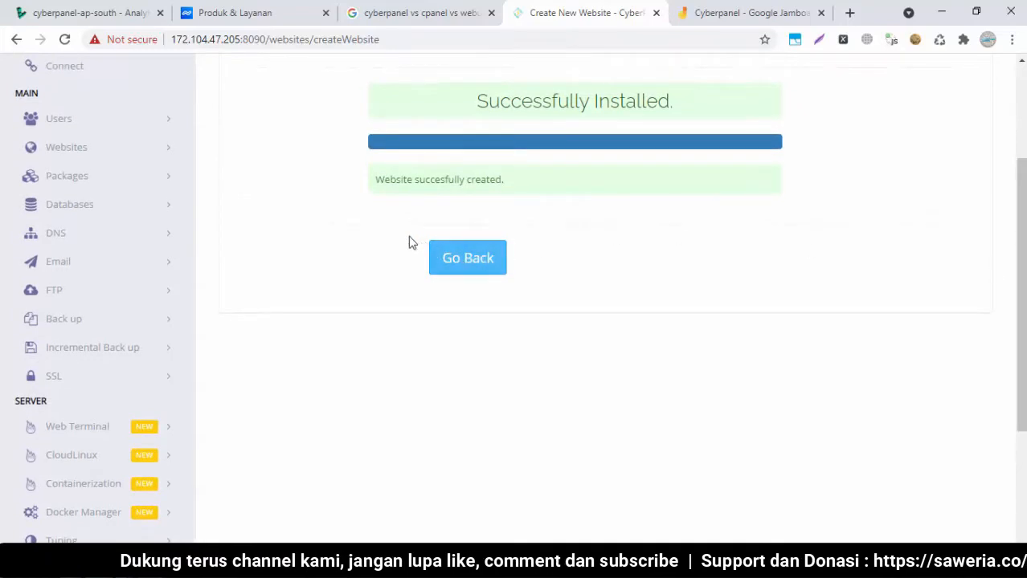
left_click(95, 155)
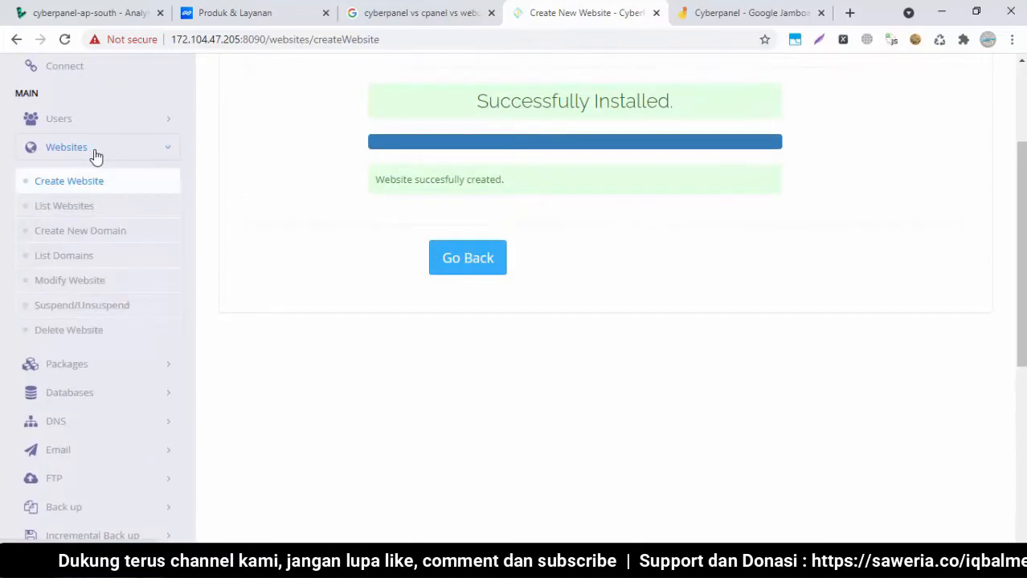
left_click(65, 210)
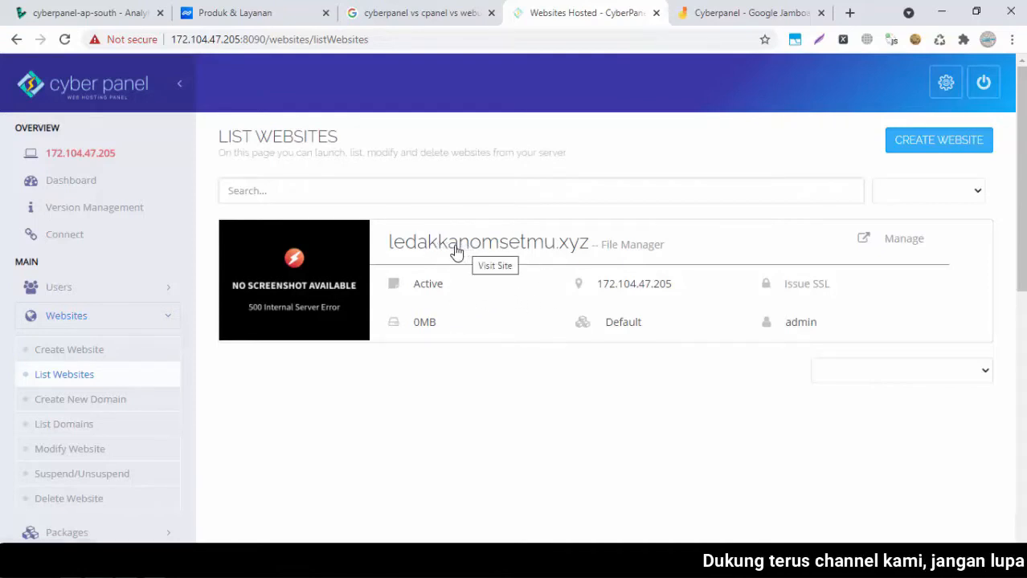
Open Manage for ledakkanomsetmu.xyz and scroll down to its Application Installer section
left_click(901, 240)
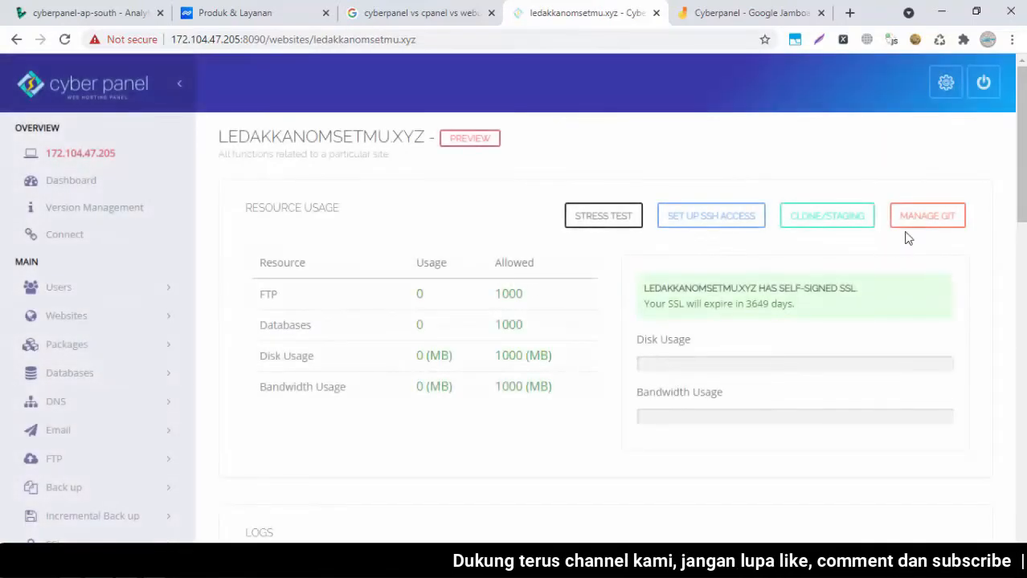
scroll(512, 297, "down", 7)
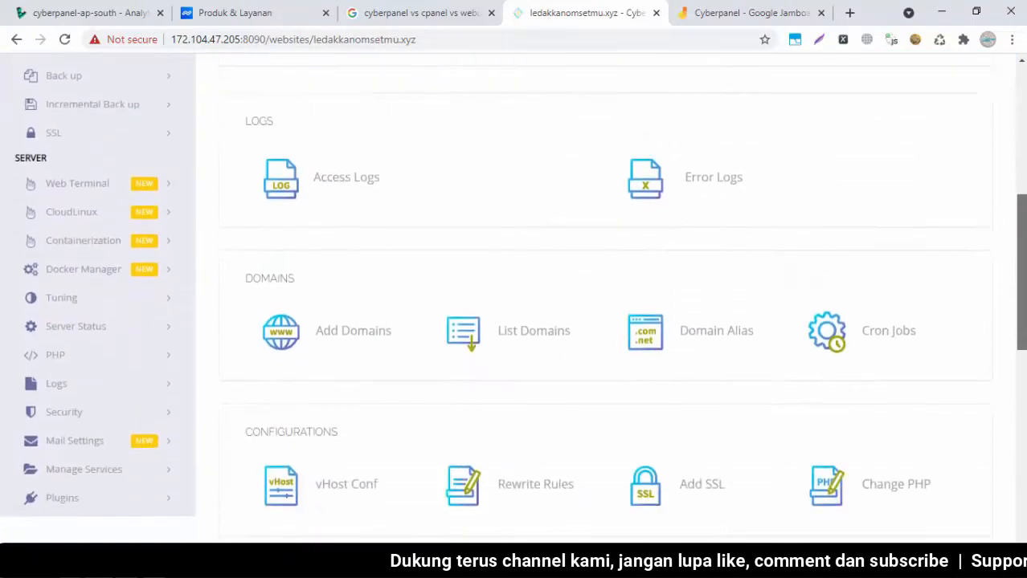
scroll(1025, 438, "down", 5)
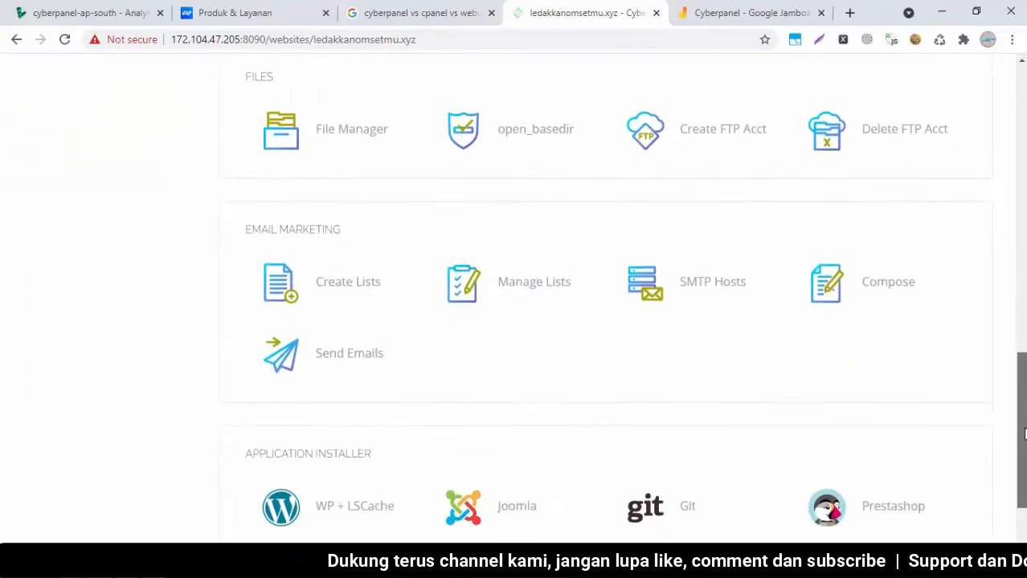
scroll(1025, 438, "down", 1)
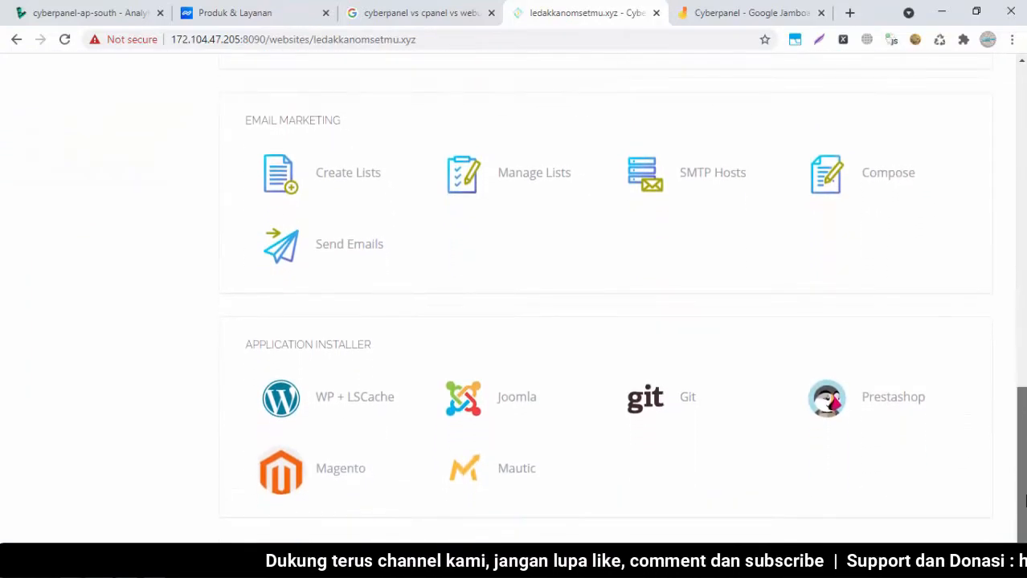
left_click_drag(1024, 475, 1023, 282)
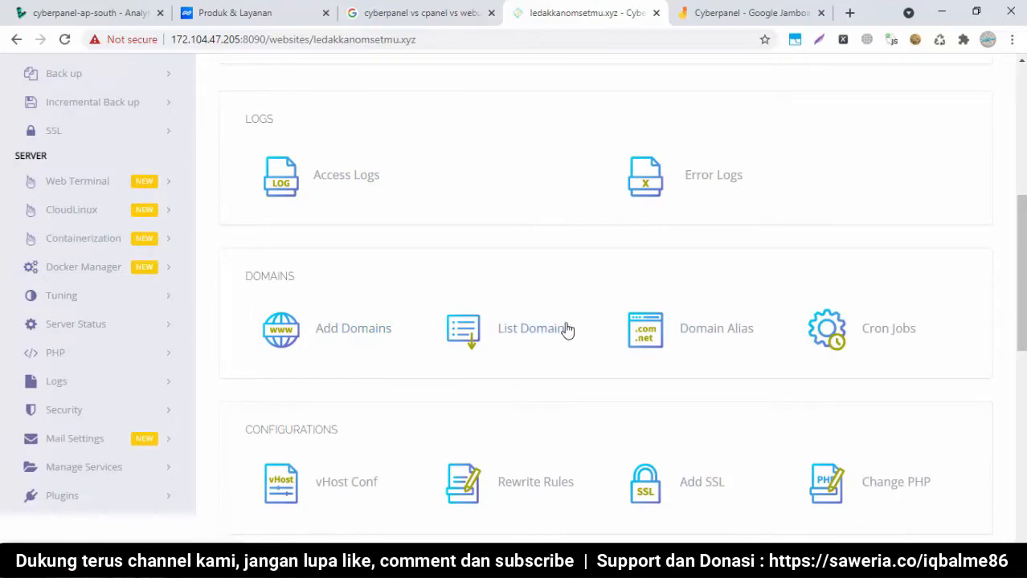
left_click_drag(1023, 294, 1023, 328)
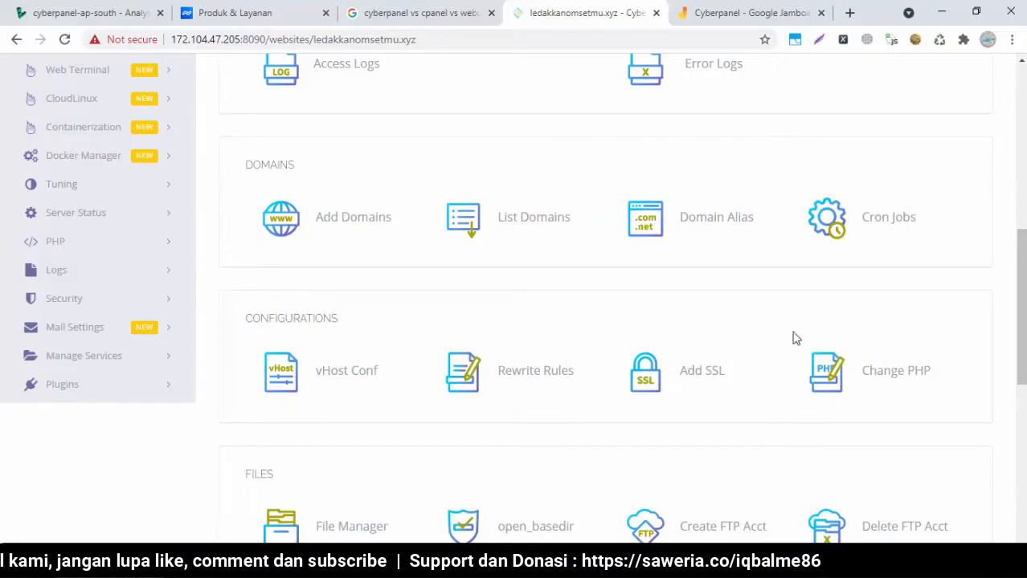
left_click_drag(1019, 321, 1013, 354)
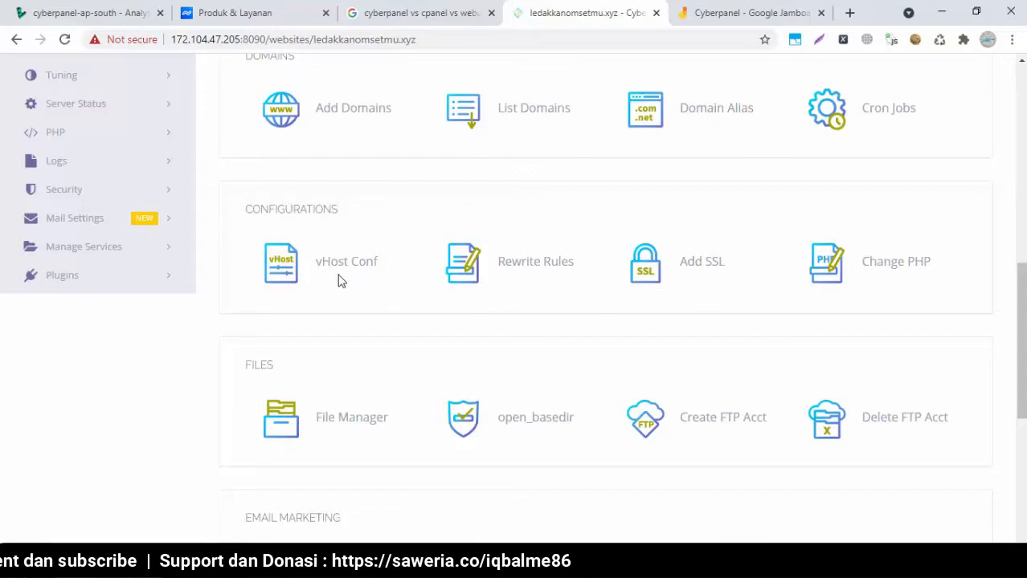
scroll(1011, 386, "down", 2)
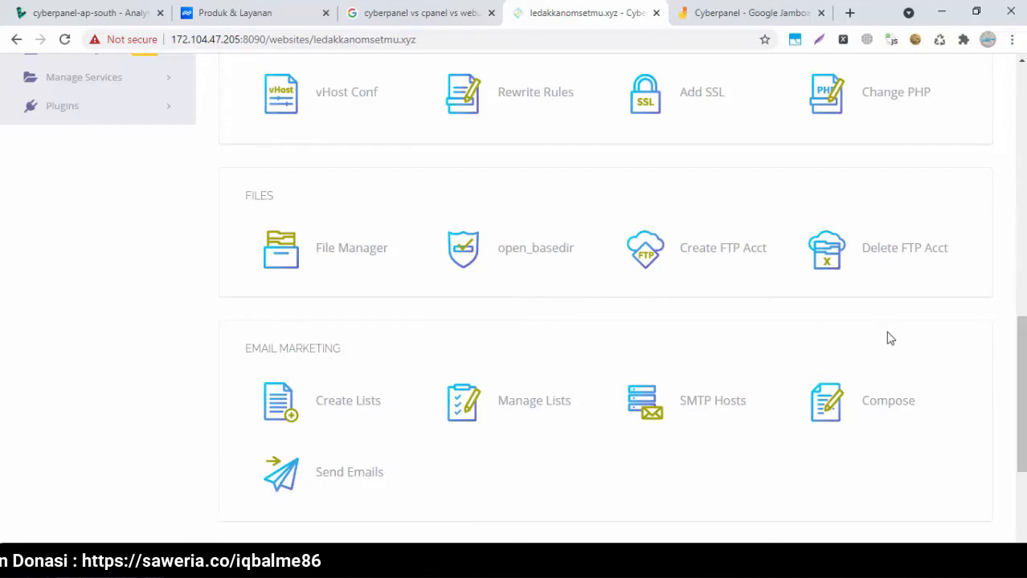
scroll(1020, 393, "down", 3)
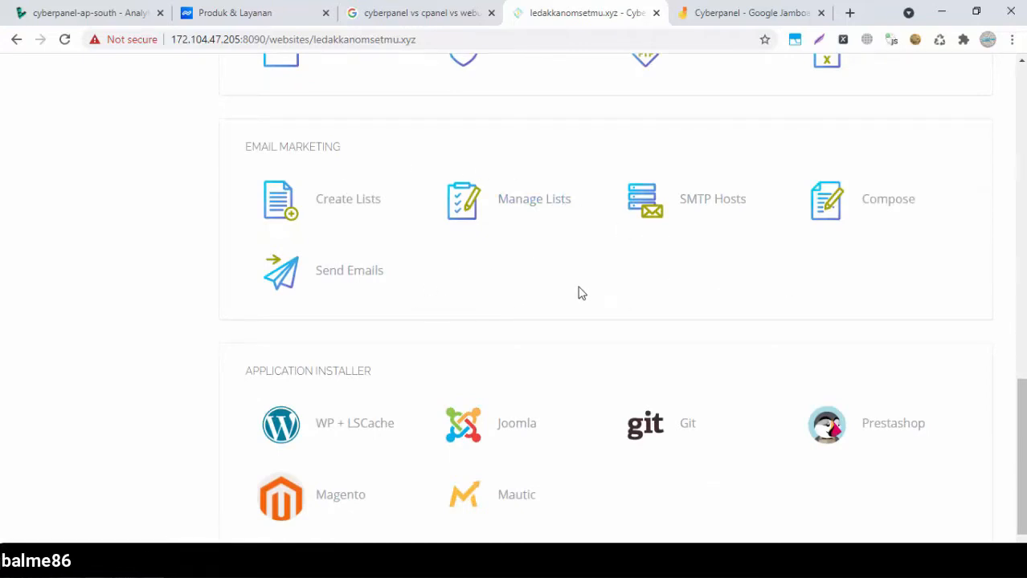
Scroll the WP + LSCache install form for ledakkanomsetmu.xyz with Blog Title 'Ledakkan Omsetmu Blog'
left_click_drag(1021, 441, 1022, 452)
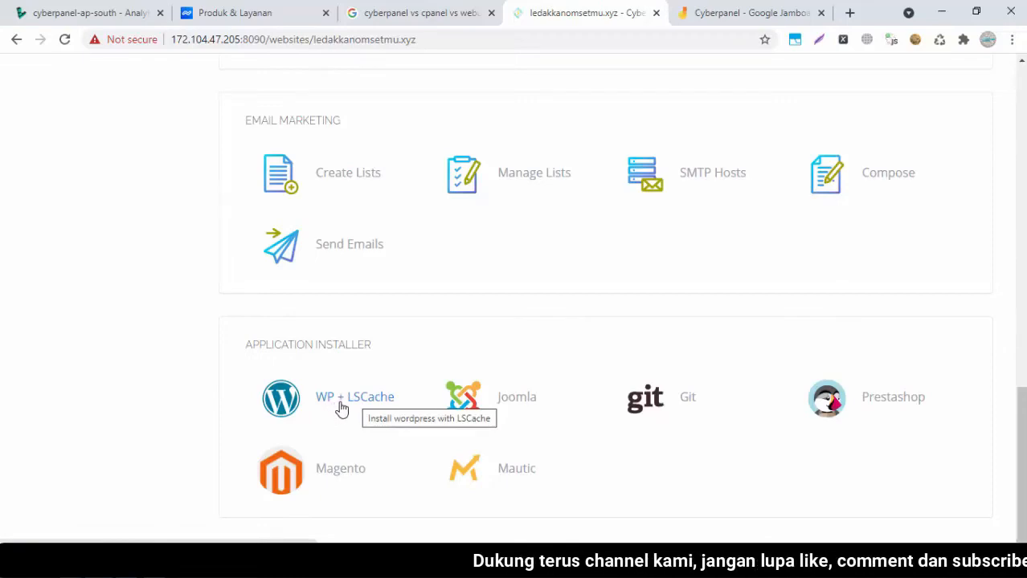
scroll(342, 408, "up", 10)
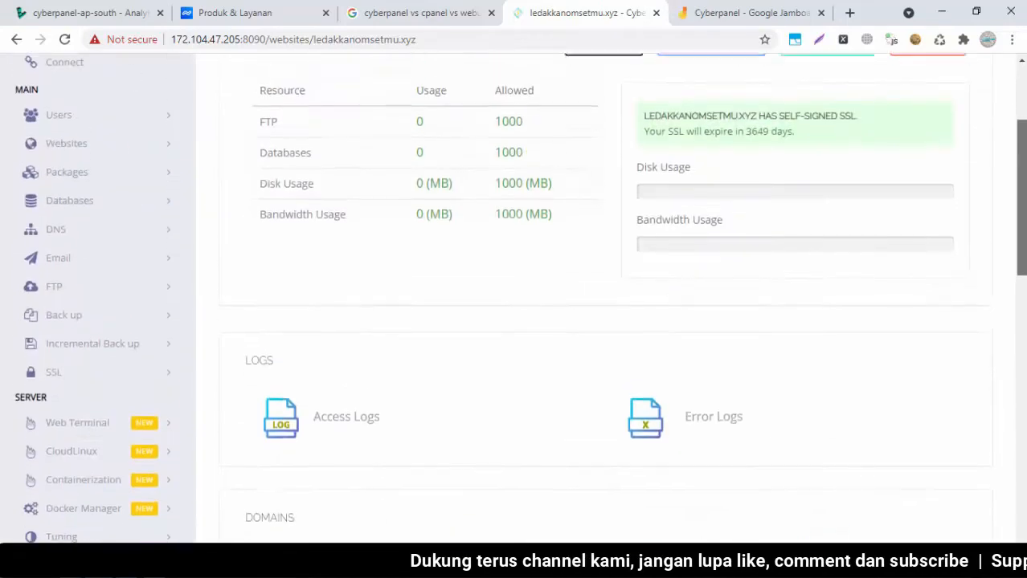
scroll(843, 422, "down", 10)
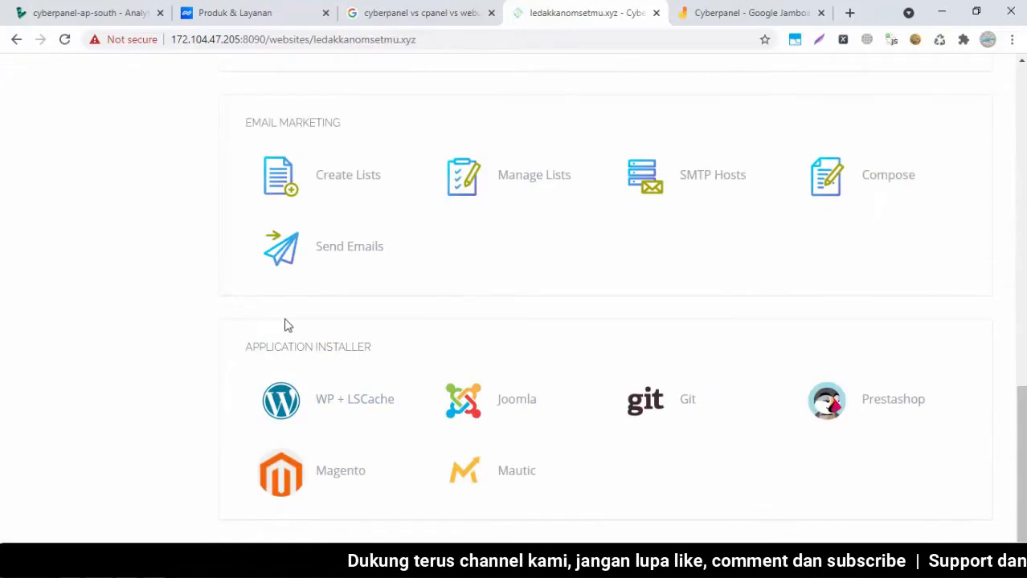
left_click_drag(1022, 516, 1021, 516)
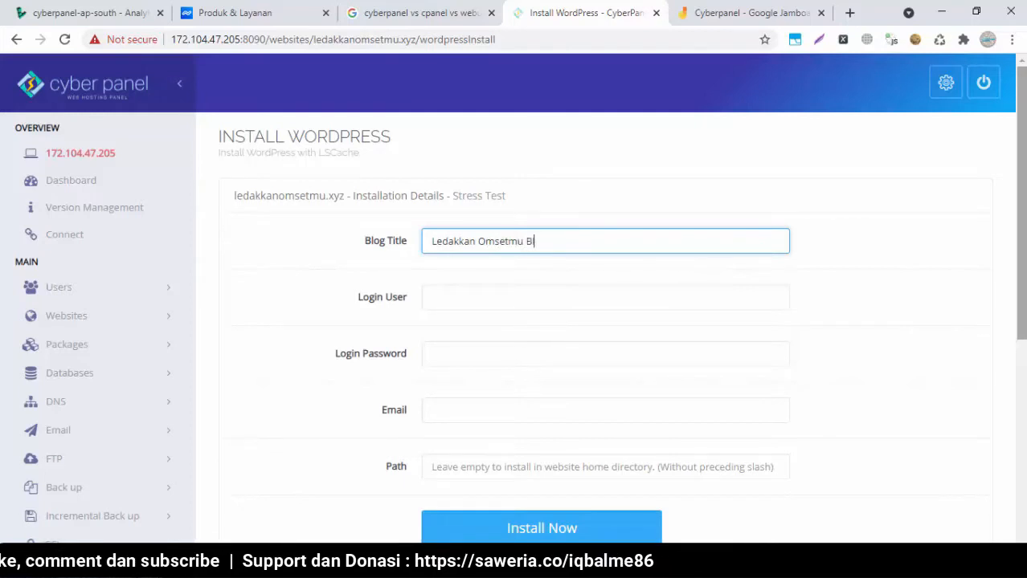
Enter admin as the WordPress login user and fill in the login password
left_click(608, 295)
type("ad")
type("min")
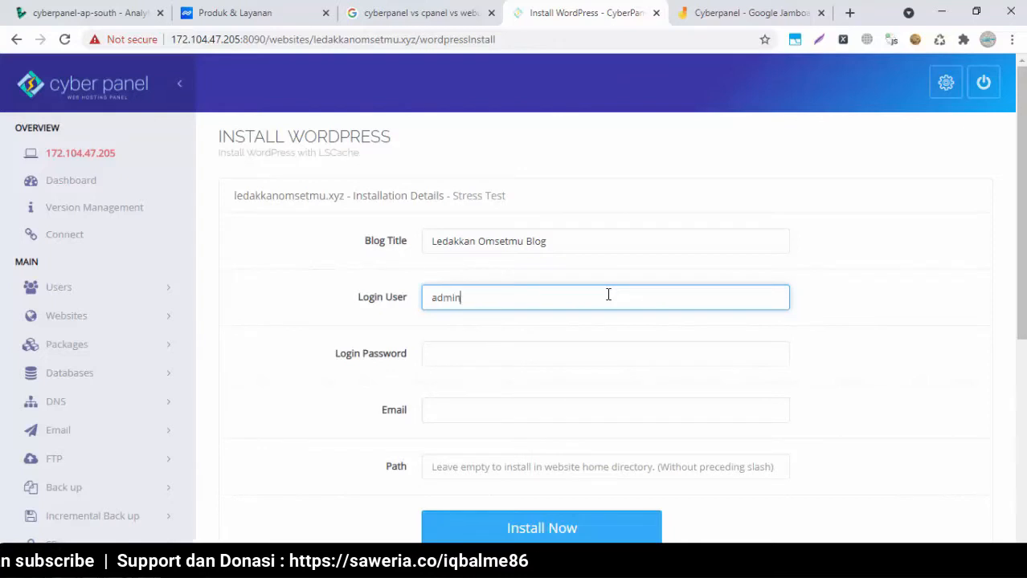
left_click(505, 344)
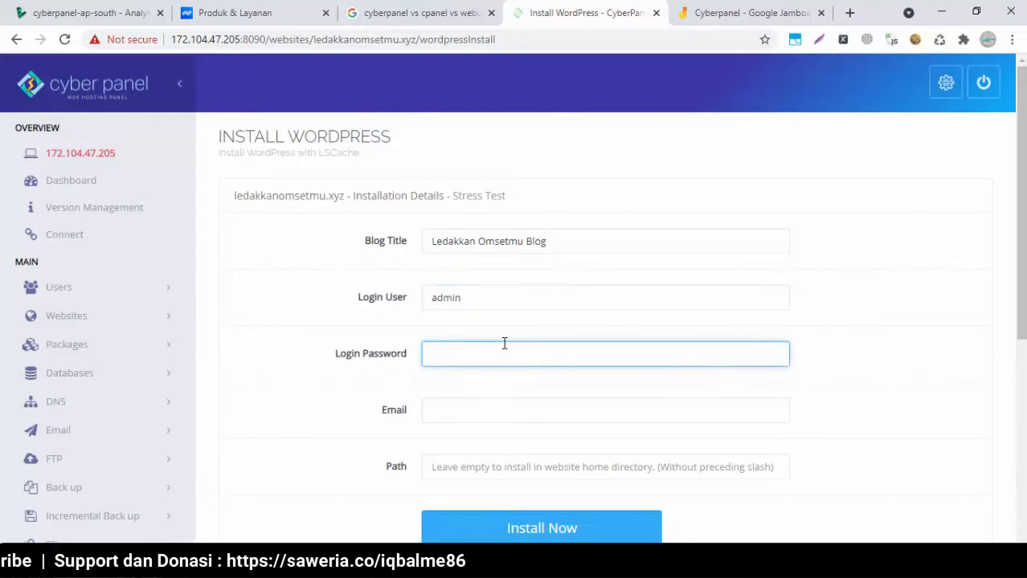
type("1234")
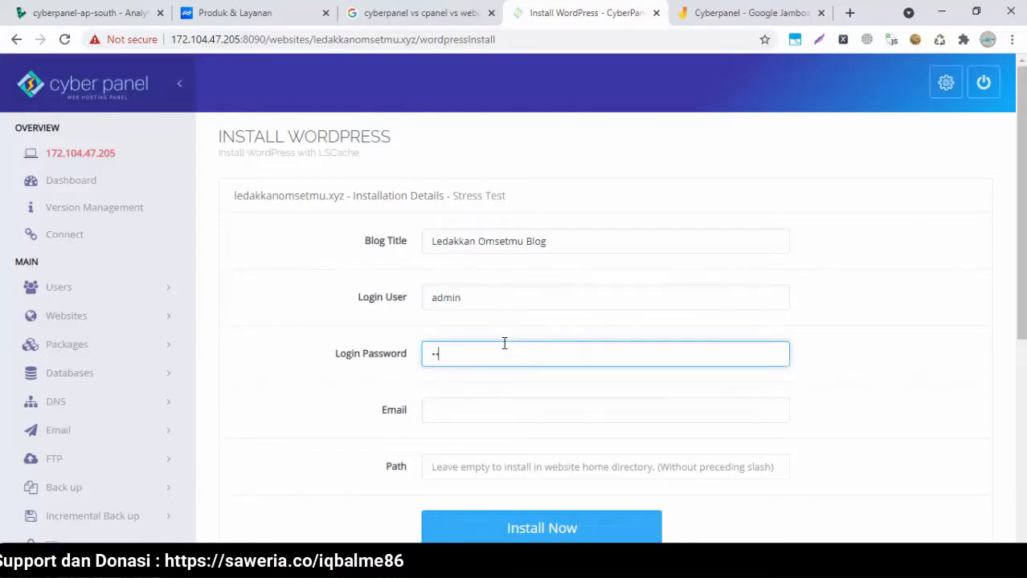
type("567")
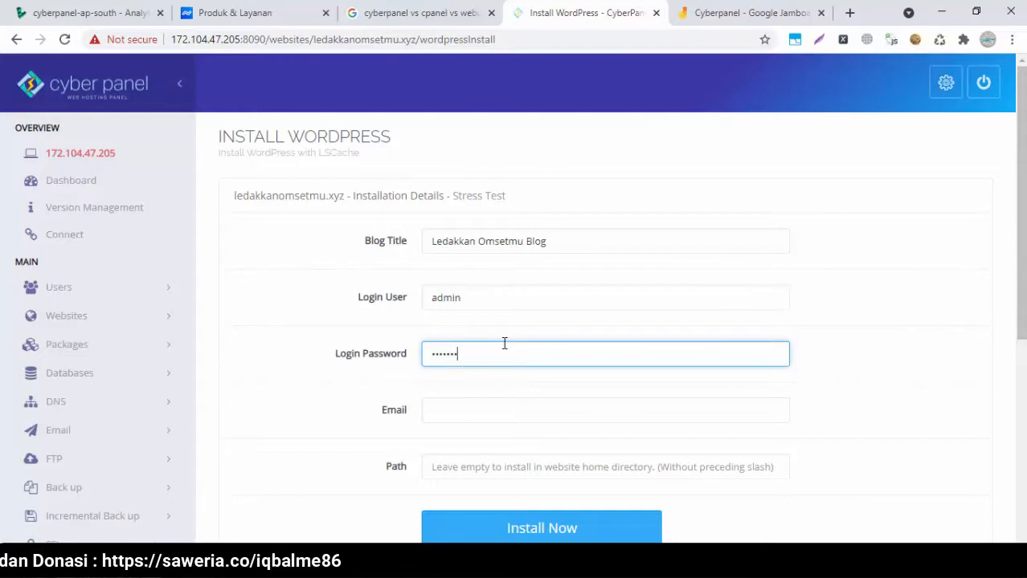
type("89")
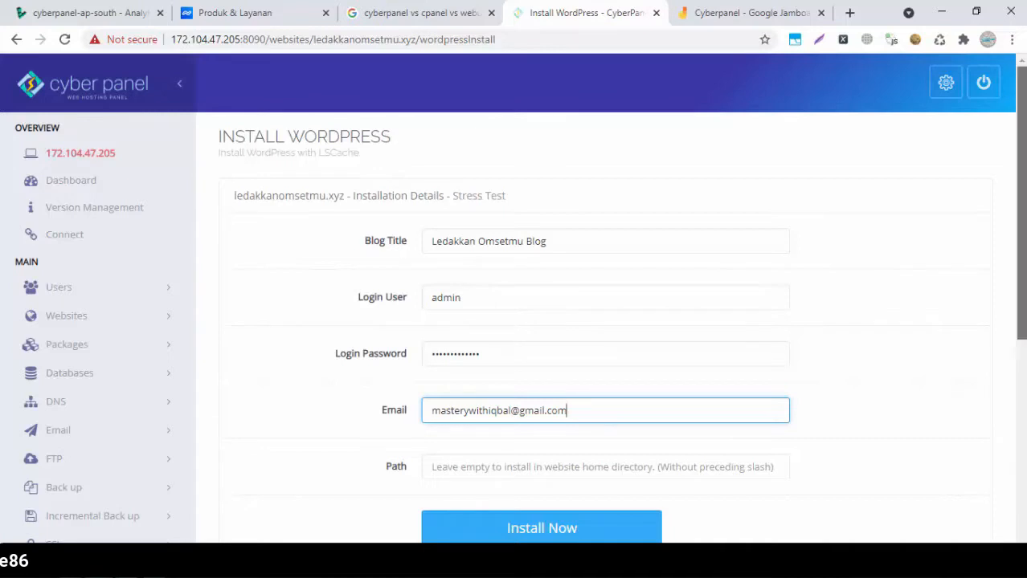
scroll(655, 351, "down", 2)
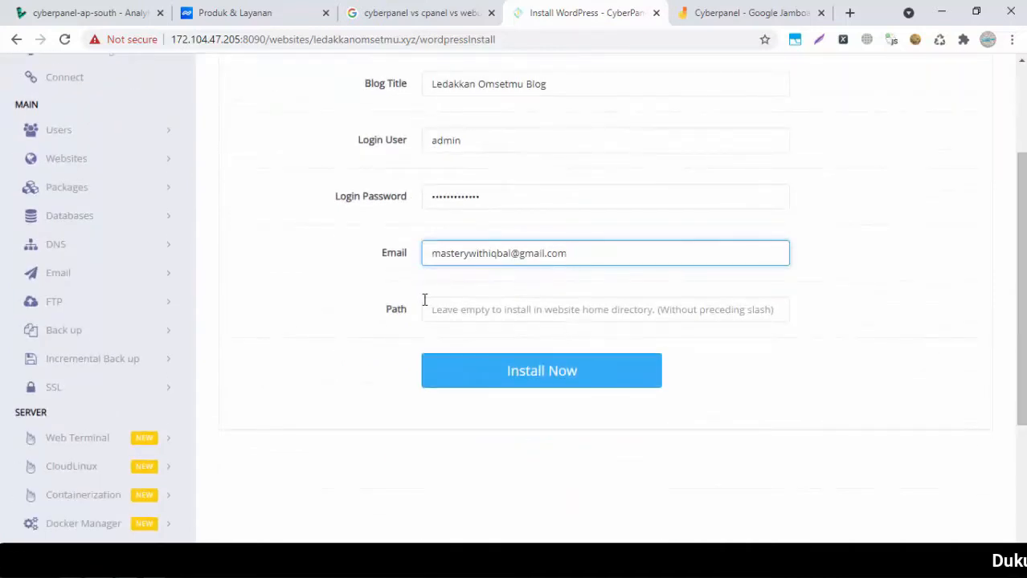
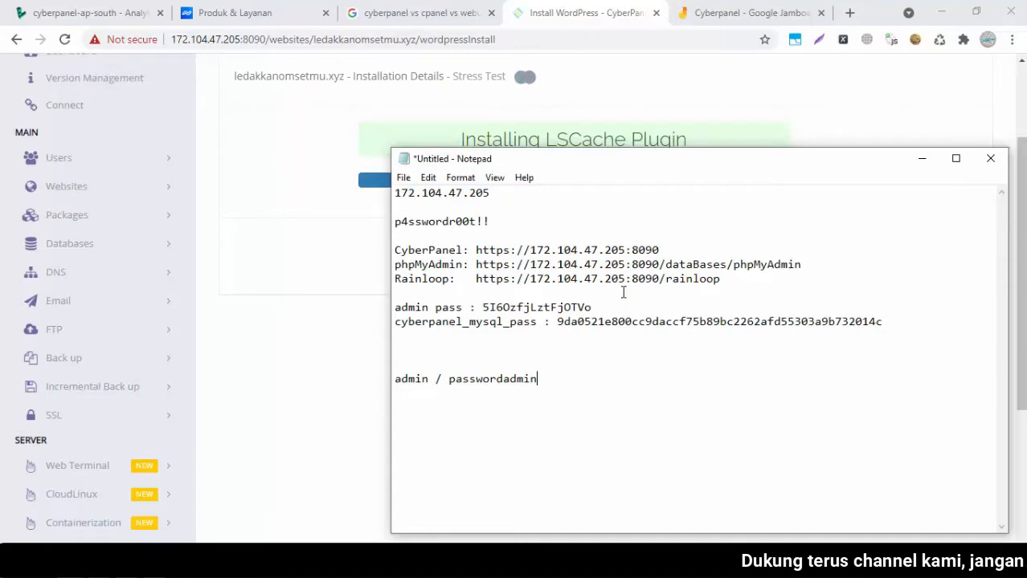
Bring CyberPanel back to the front and open Websites > List Websites
left_click(576, 10)
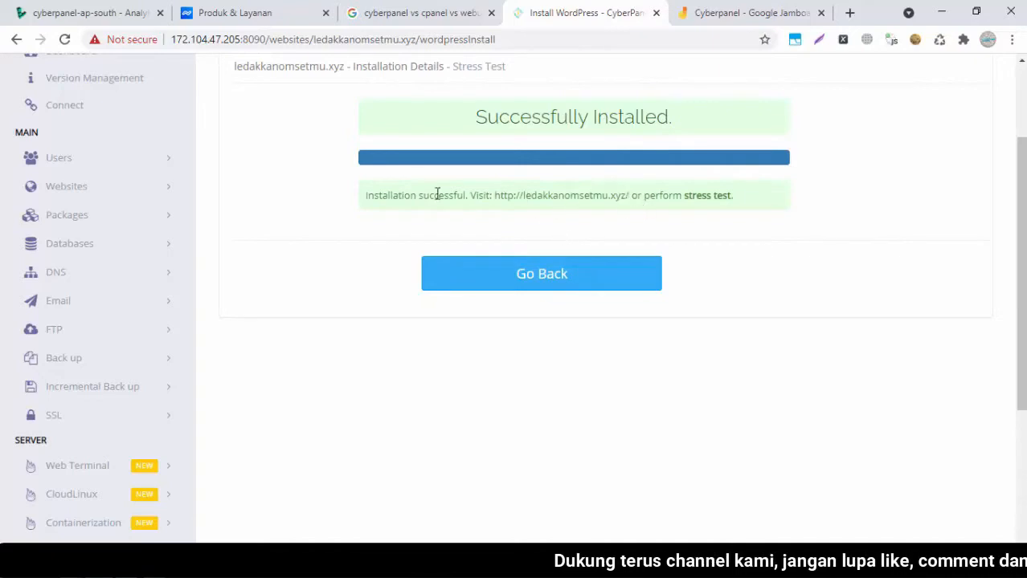
scroll(352, 221, "up", 1)
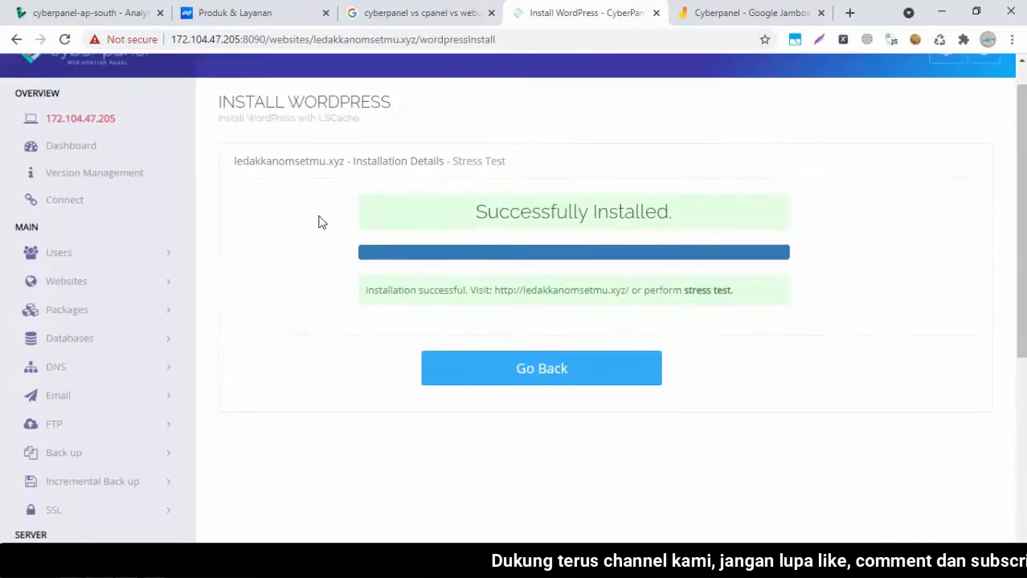
left_click(57, 280)
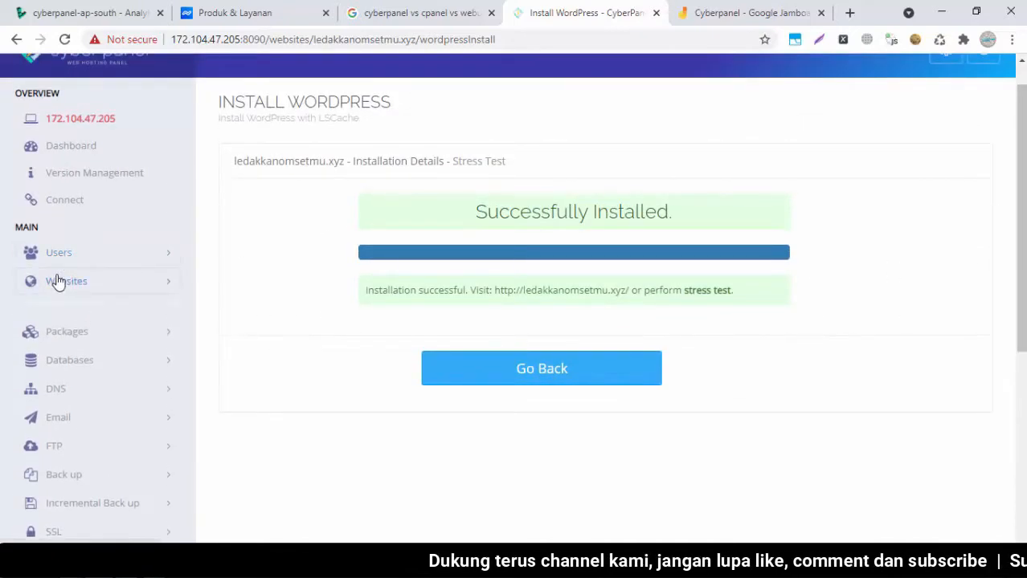
left_click(48, 338)
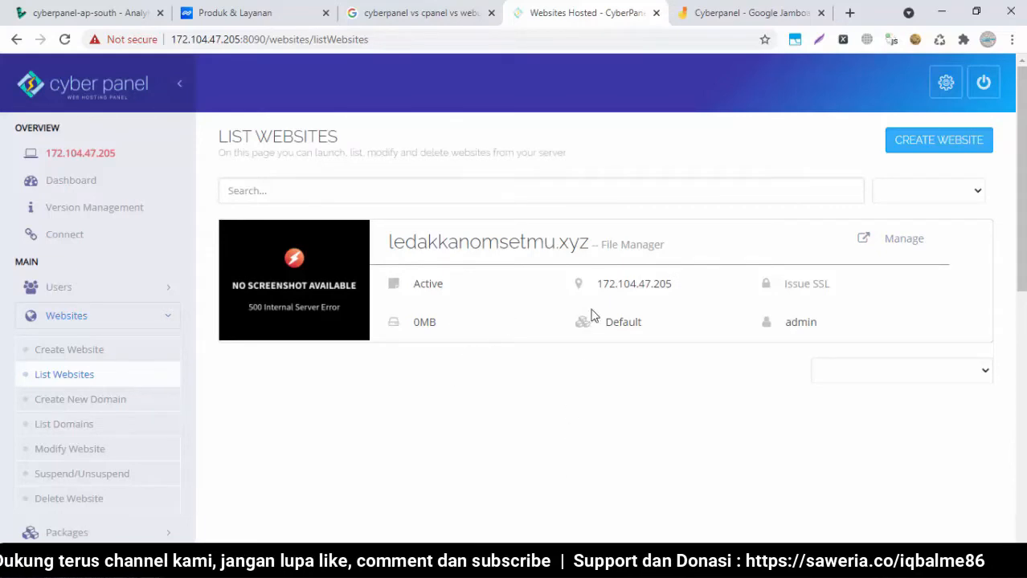
Open ledakkanomsetmu.xyz in a new tab and reload it several times
left_click(570, 251)
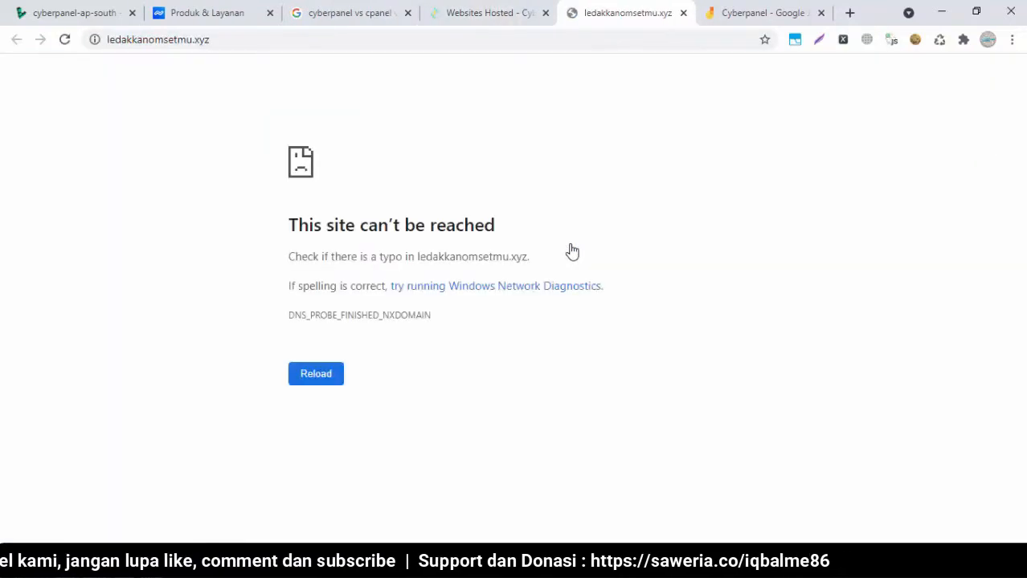
left_click(311, 376)
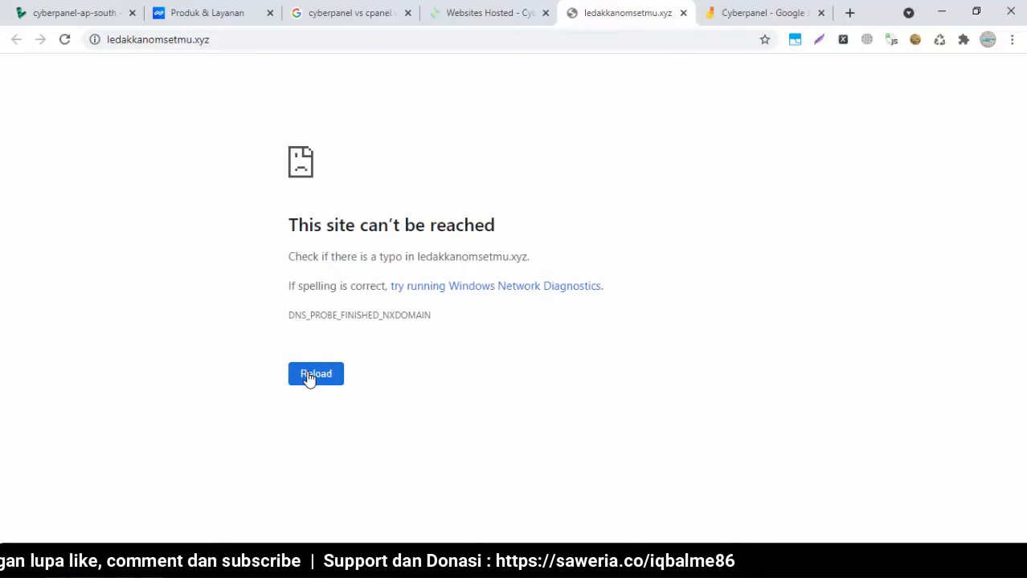
left_click(311, 380)
left_click(310, 379)
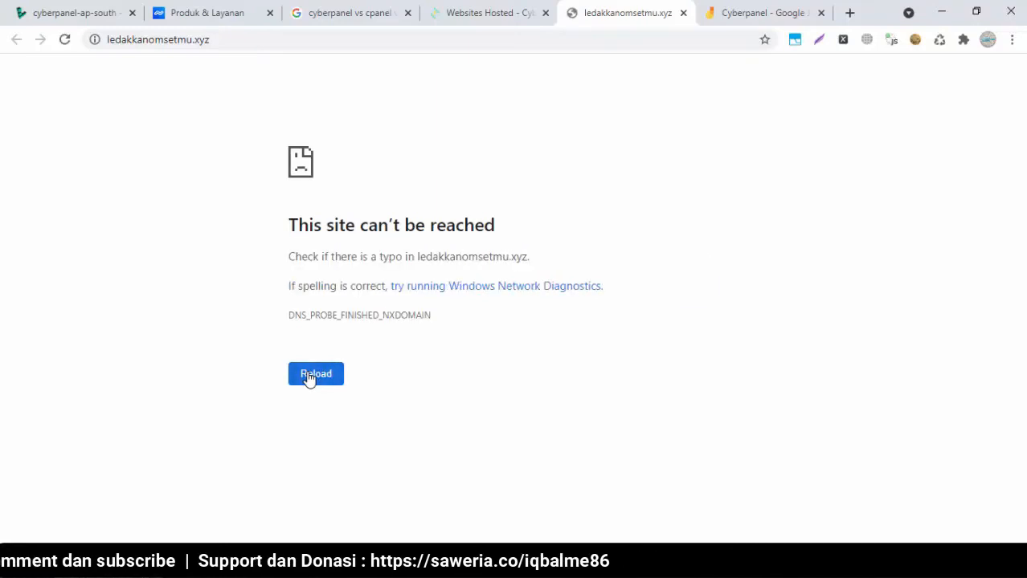
Compare the unreachable site's NXDOMAIN error with the CyberPanel hosted websites list
left_click(382, 39)
left_click(440, 117)
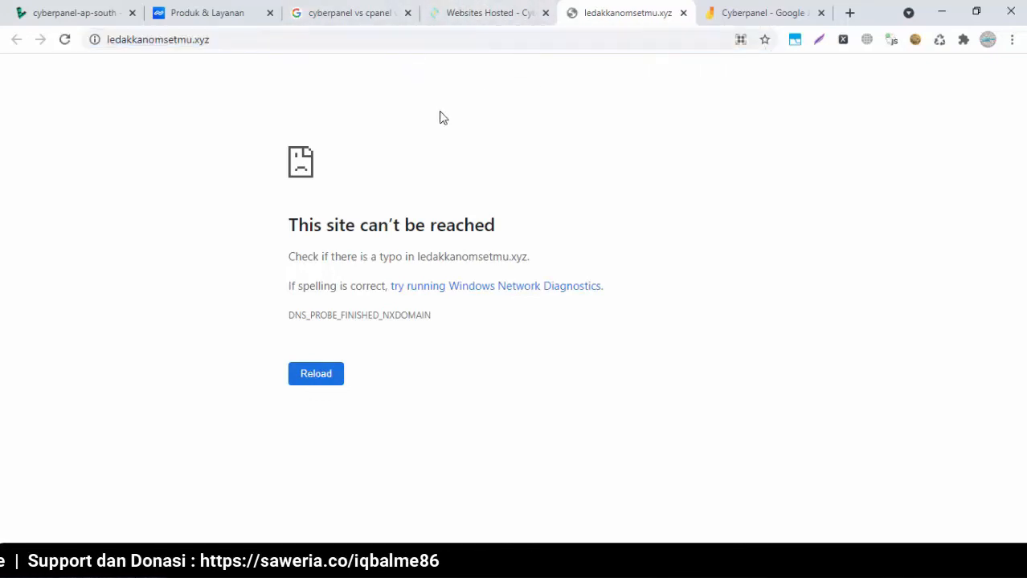
left_click(479, 13)
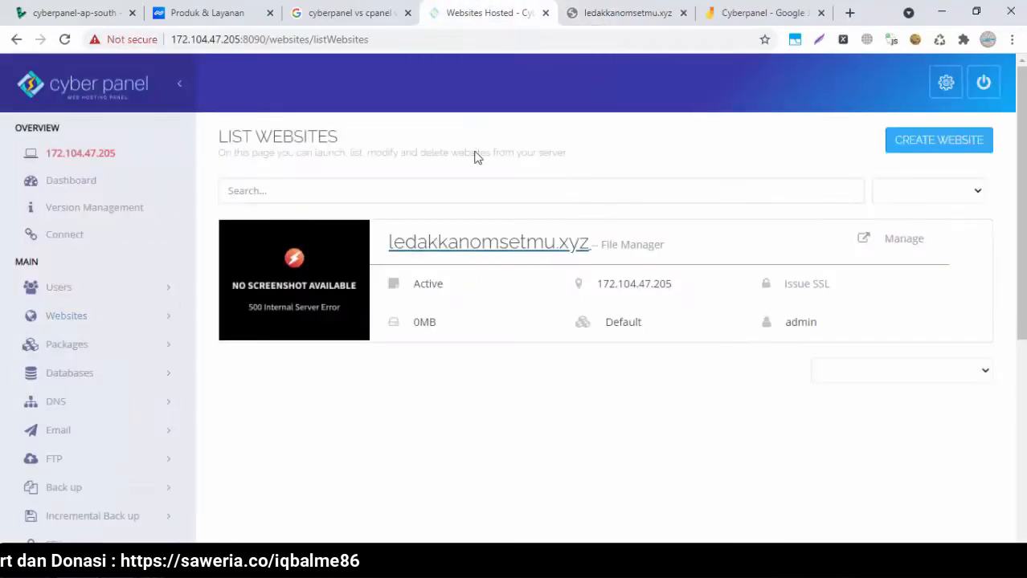
left_click(629, 9)
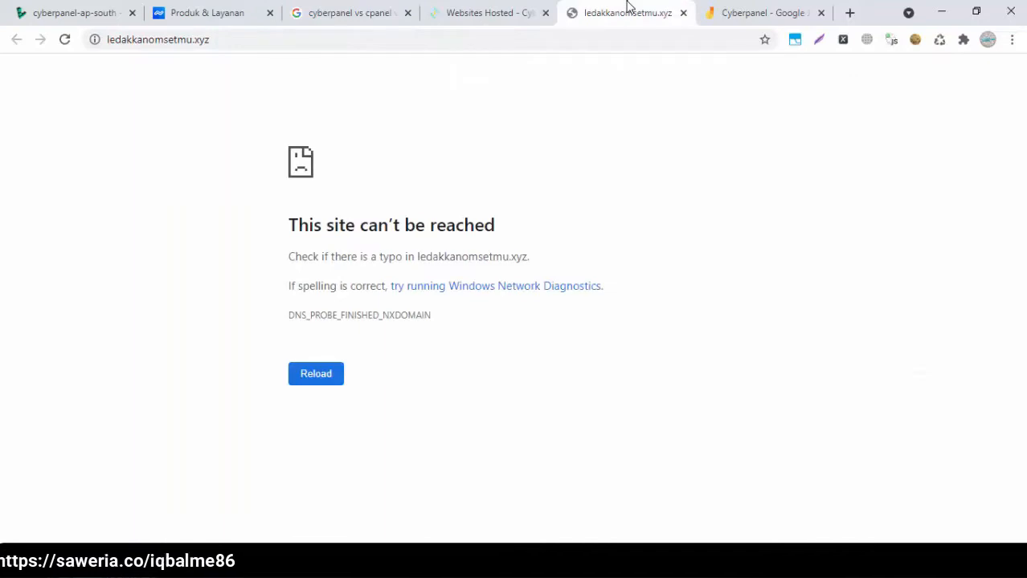
left_click(514, 11)
left_click(608, 19)
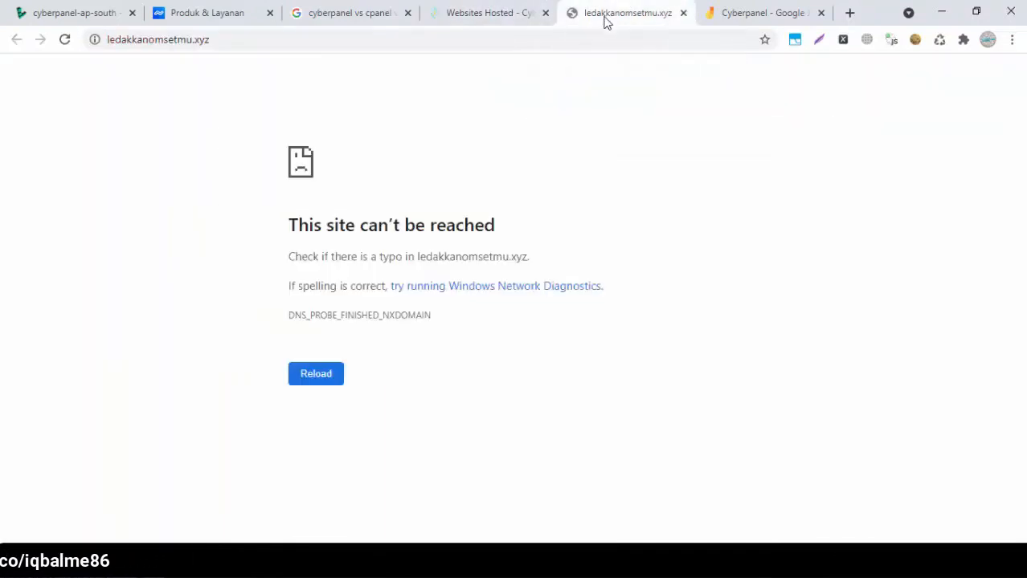
left_click(518, 18)
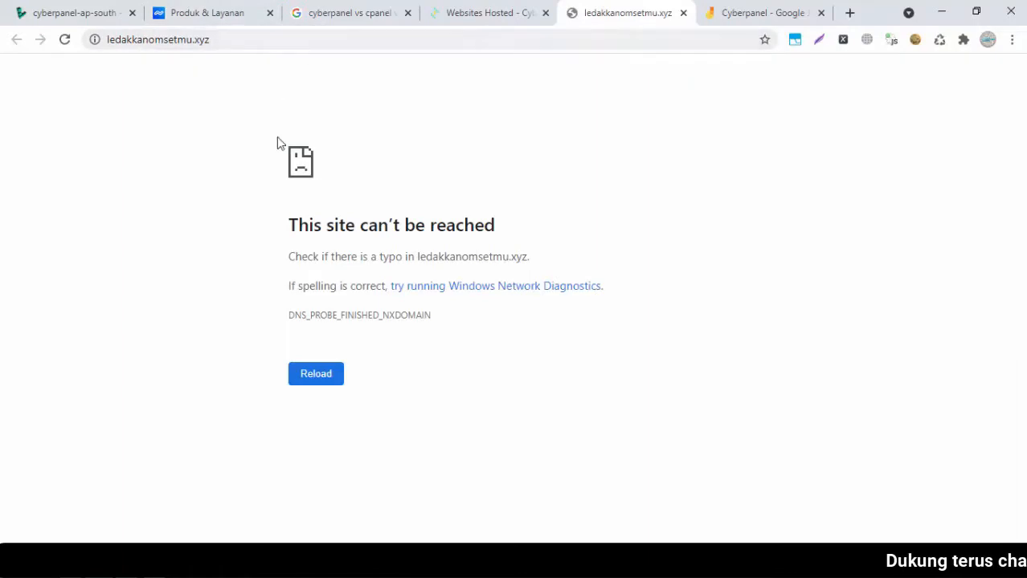
Open Kelola Domain for Ledakkanomsetmu.xyz in a new tab and close the search tab
left_click(207, 14)
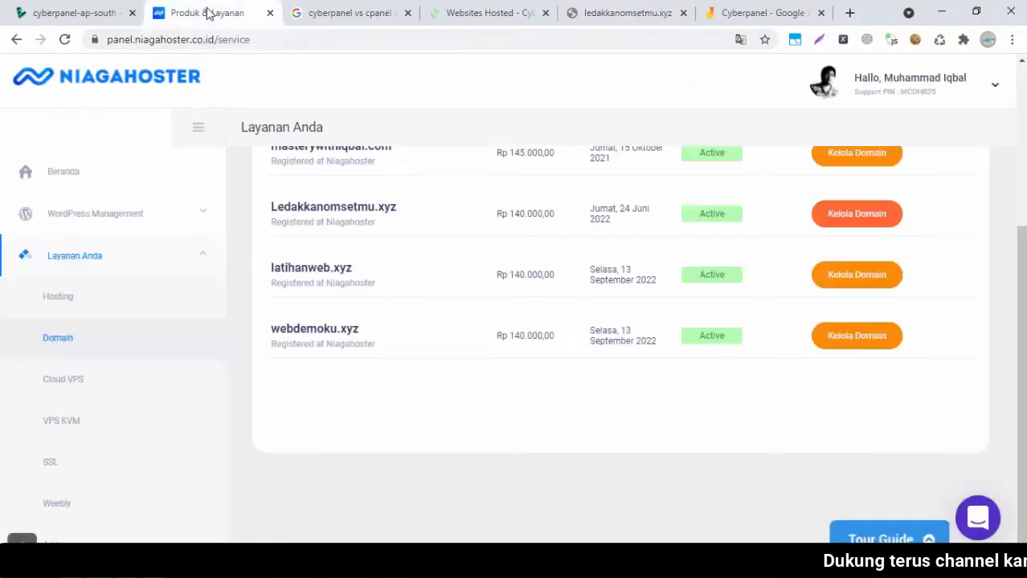
right_click(849, 230)
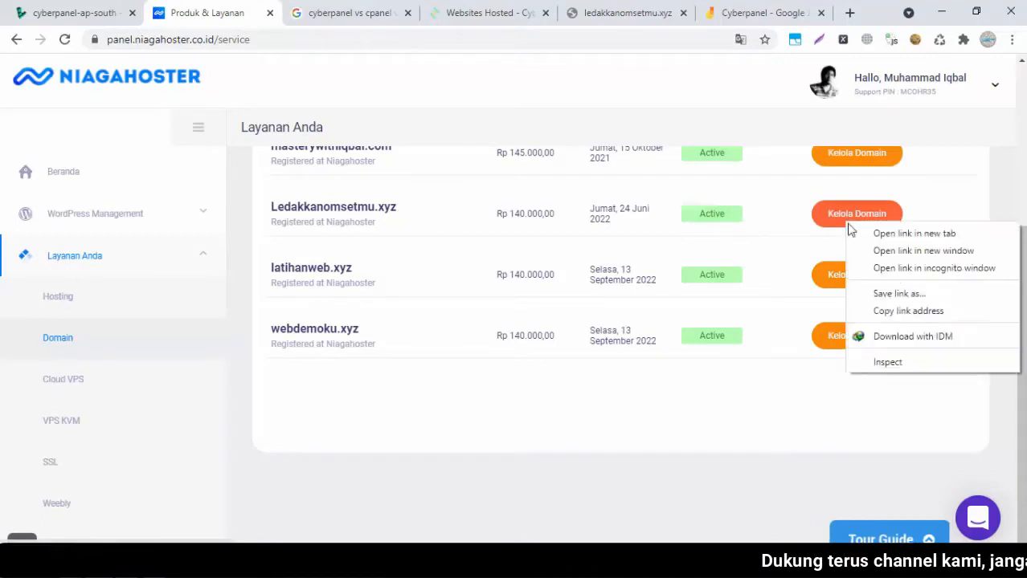
left_click(862, 234)
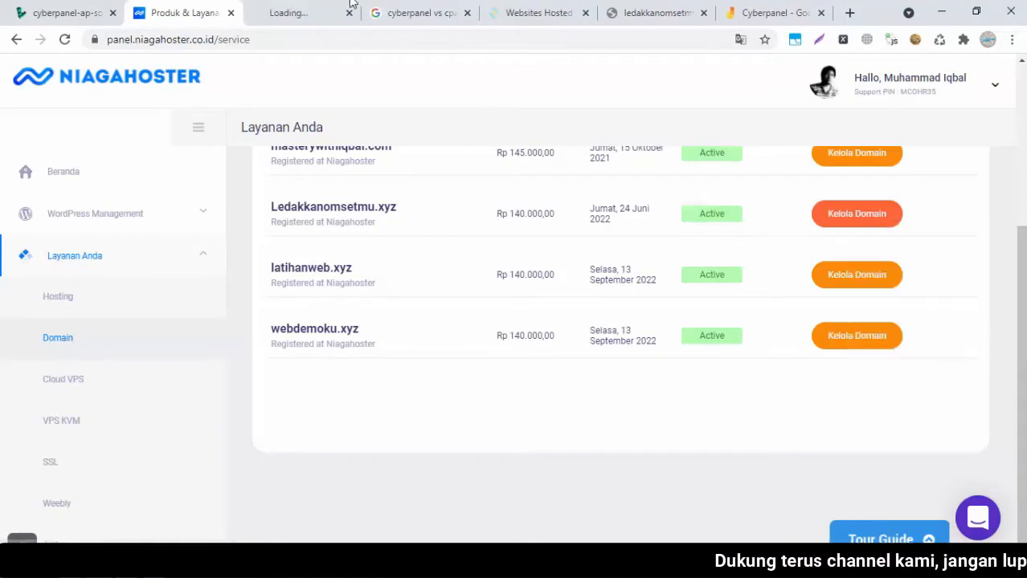
left_click(307, 9)
left_click(469, 15)
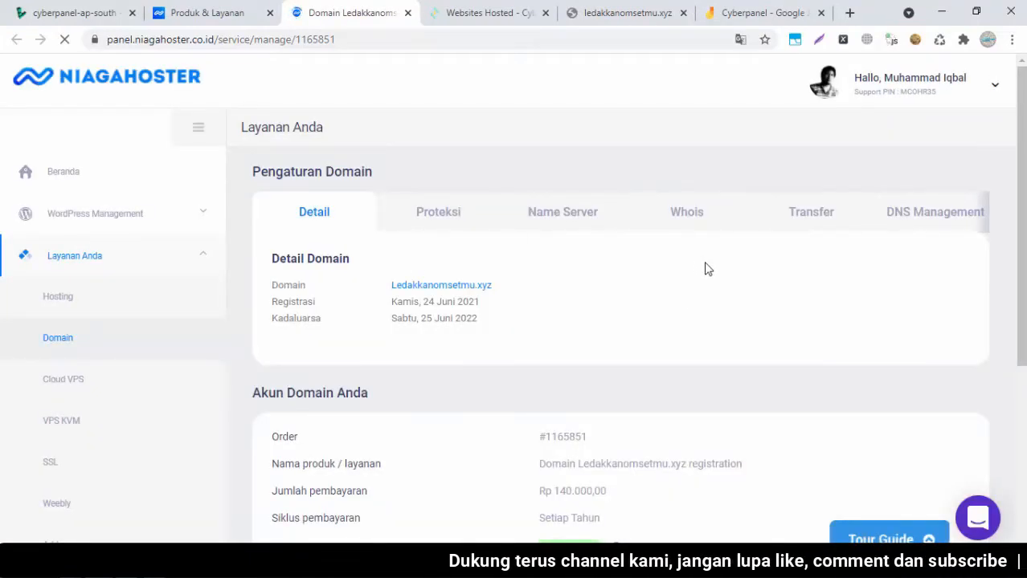
Show the domain's DNS Management page, whose record list is empty
left_click(921, 212)
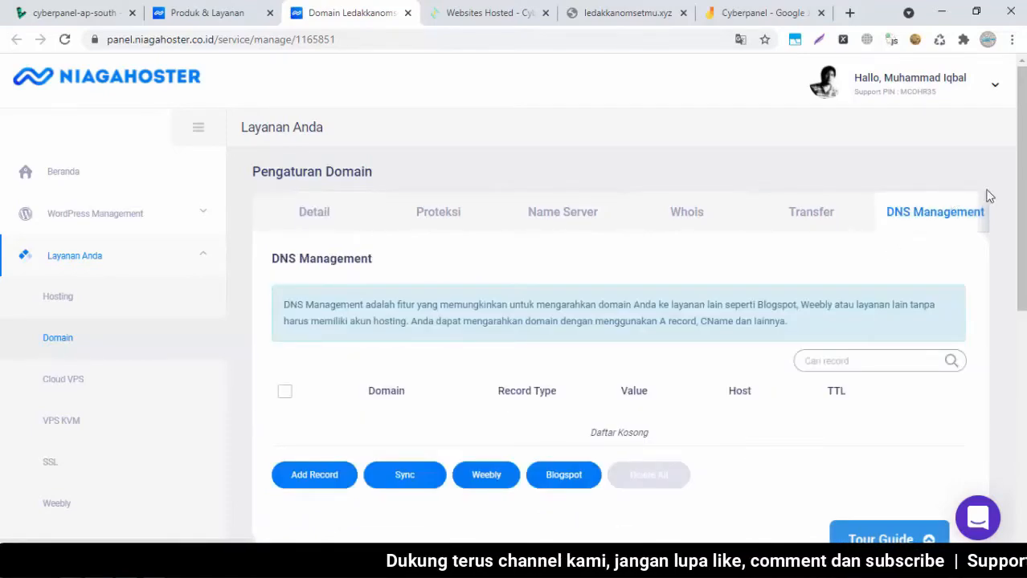
mouse_move(1022, 185)
left_mouse_down()
mouse_move(1022, 231)
mouse_move(1022, 184)
left_mouse_up()
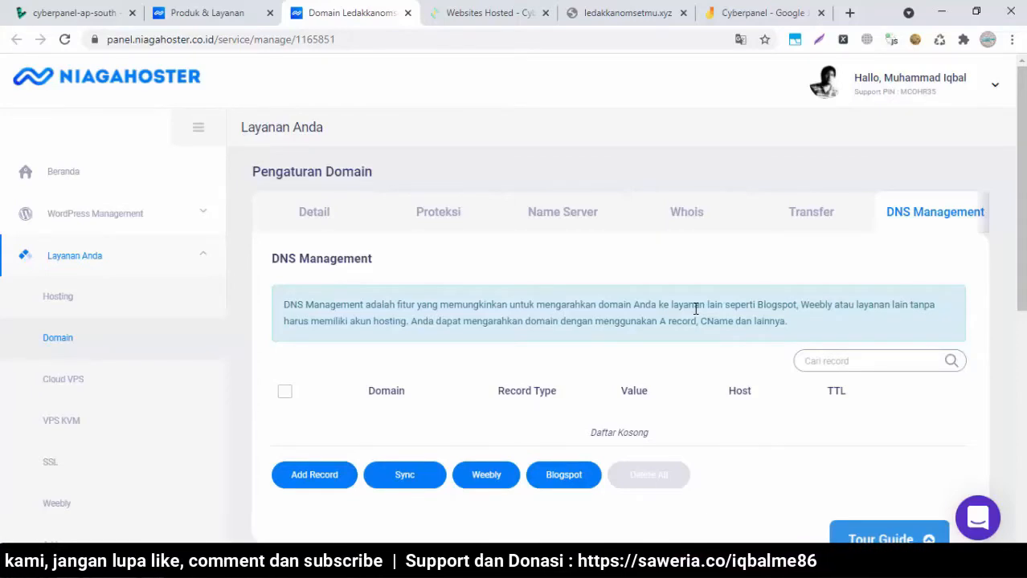
left_click(466, 10)
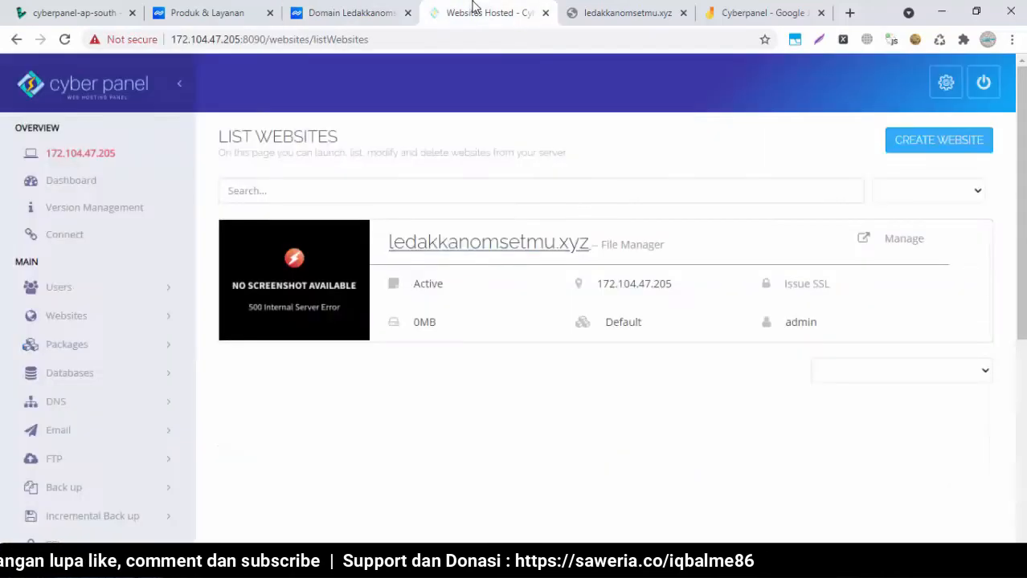
left_click(381, 10)
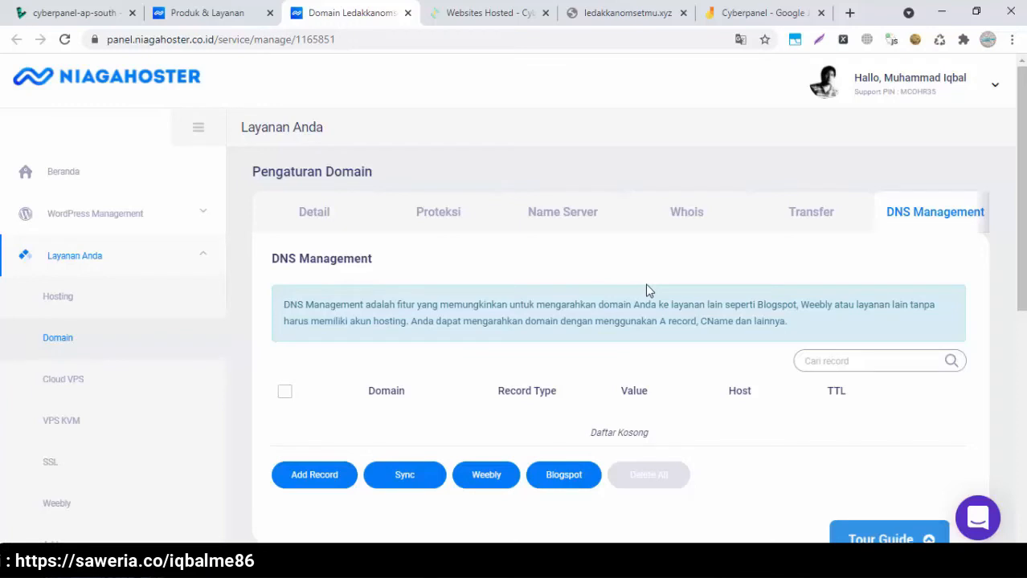
Start a new DNS record, keeping A Record as the type
left_click(314, 478)
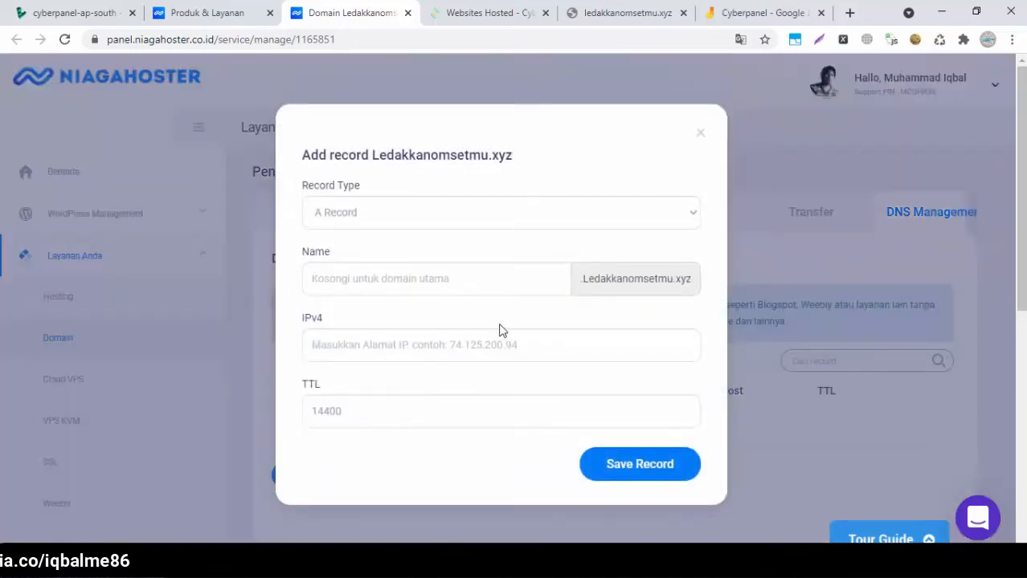
left_click(476, 225)
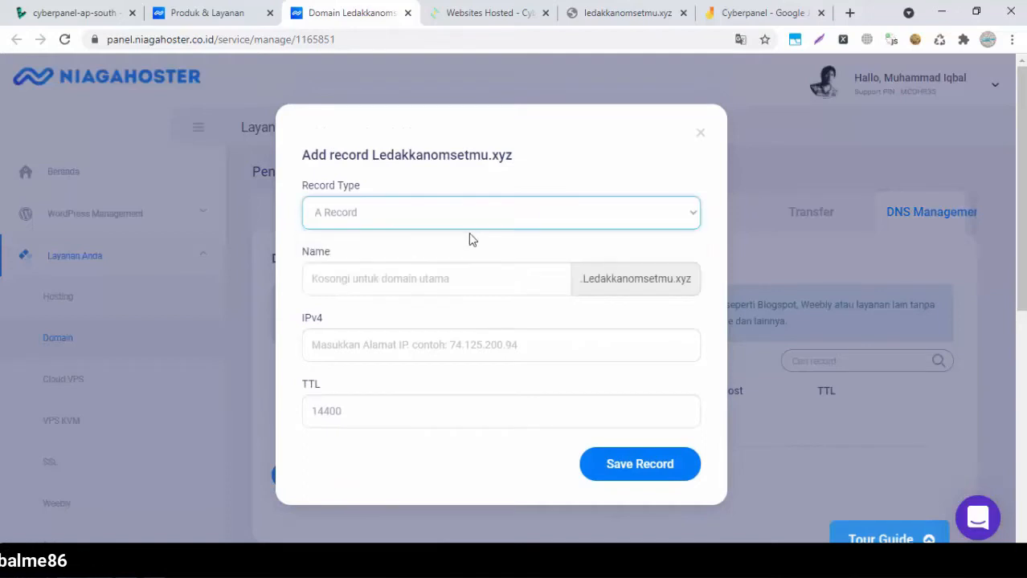
left_click(430, 278)
left_click(384, 342)
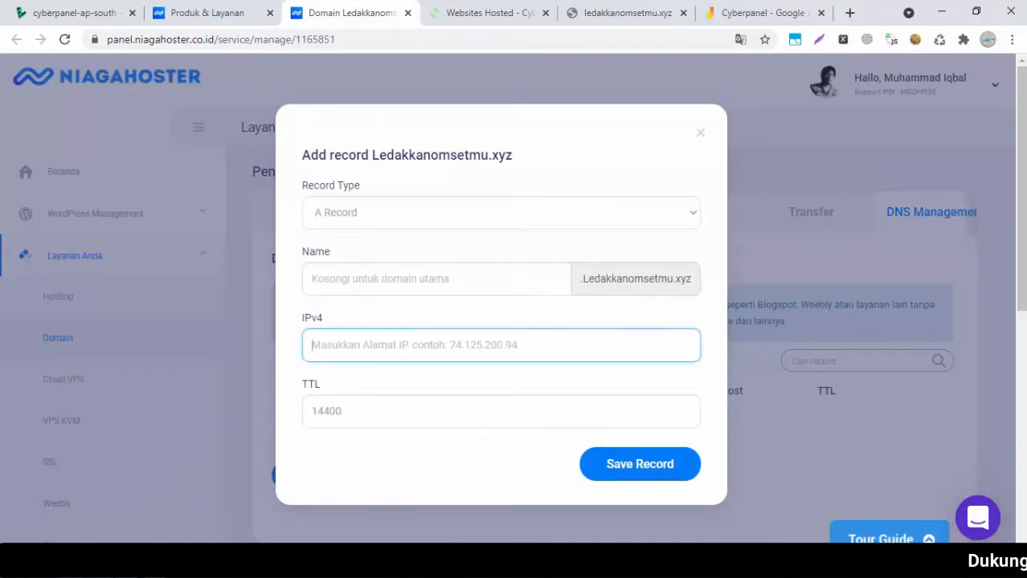
Paste the server IP 172.104.47.205 from Notepad into IPv4 and save the A record
mouse_move(153, 562)
left_click(239, 518)
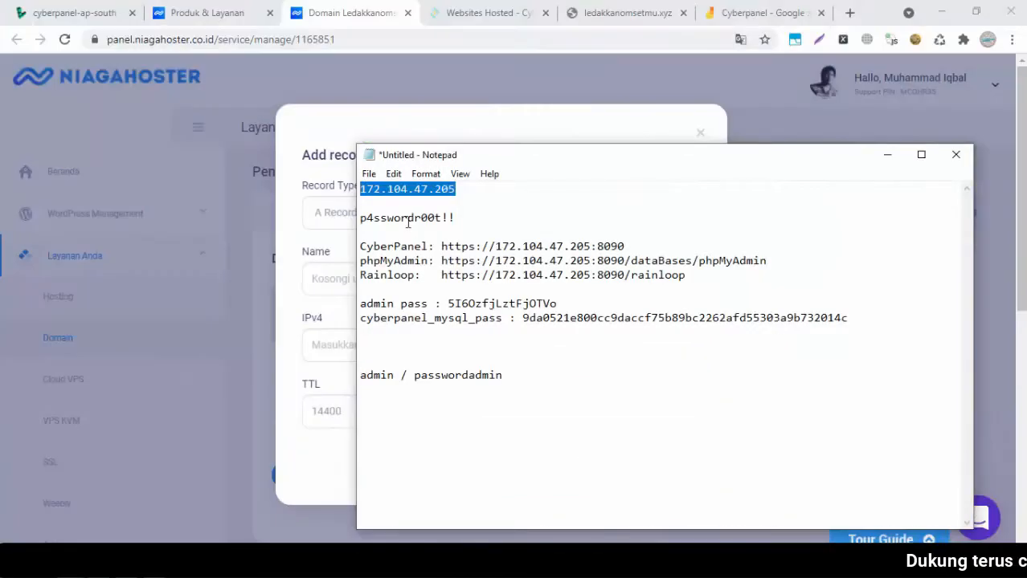
right_click(393, 184)
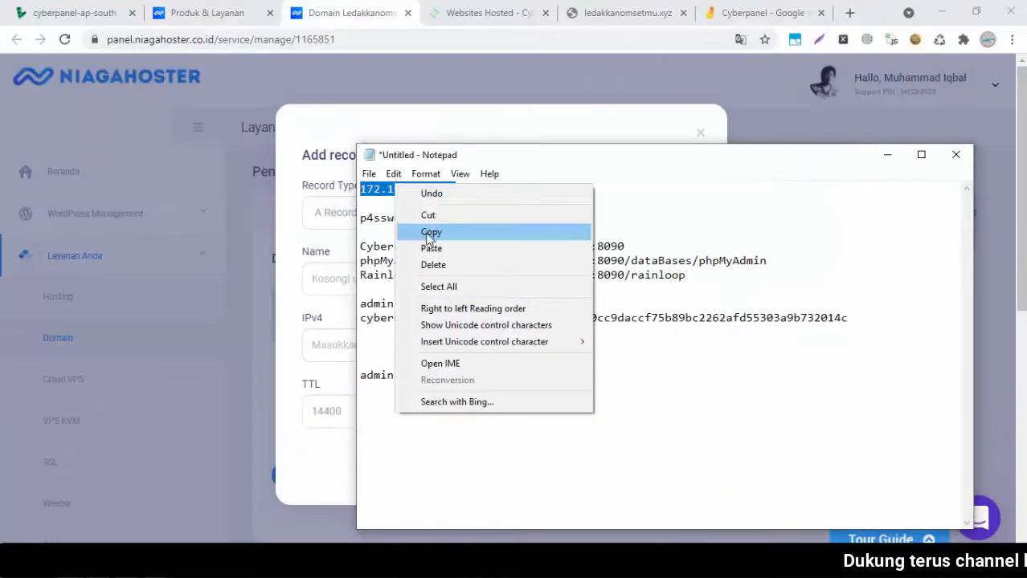
left_click(426, 232)
left_click(293, 304)
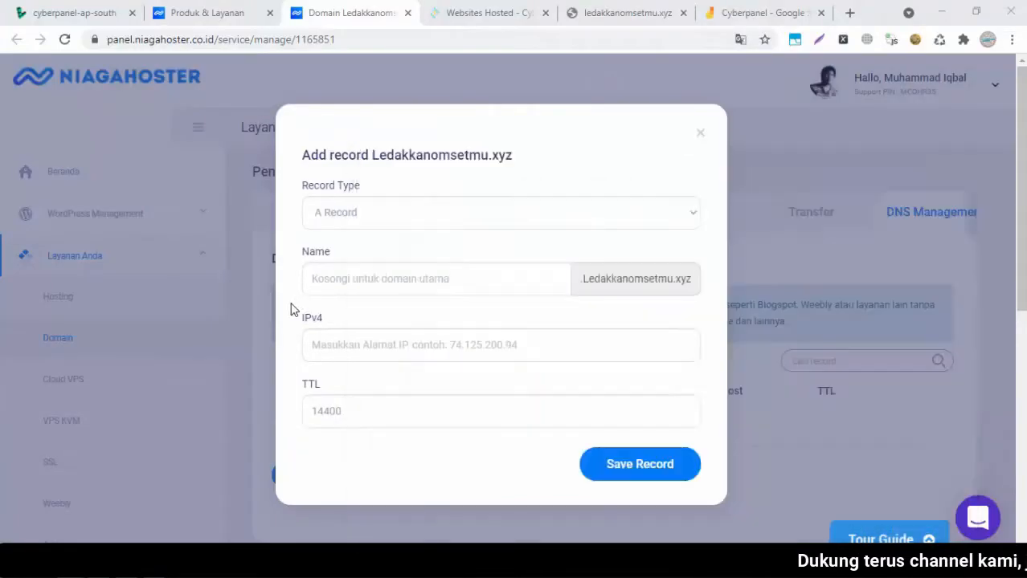
right_click(345, 344)
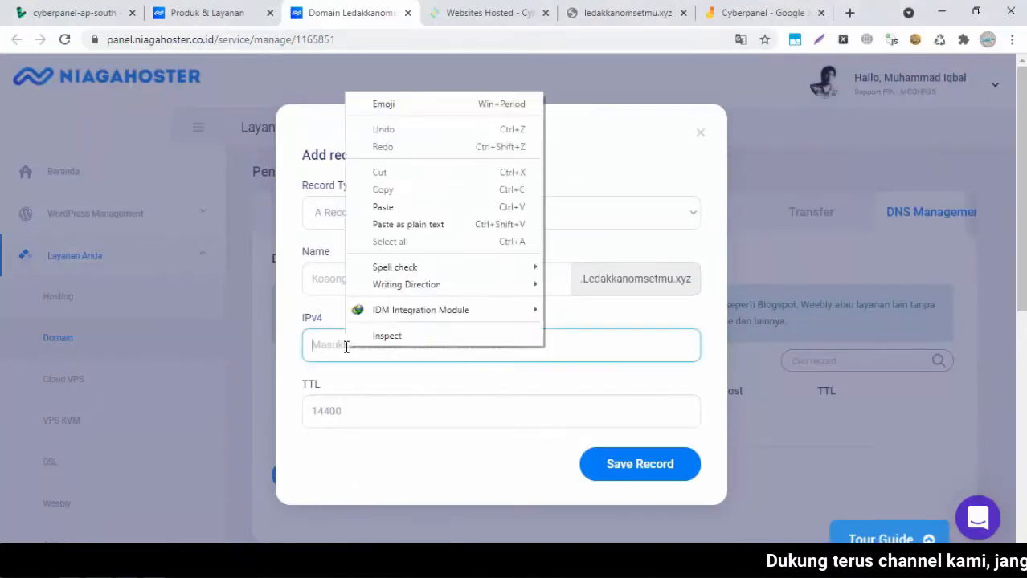
left_click(382, 207)
left_click(641, 465)
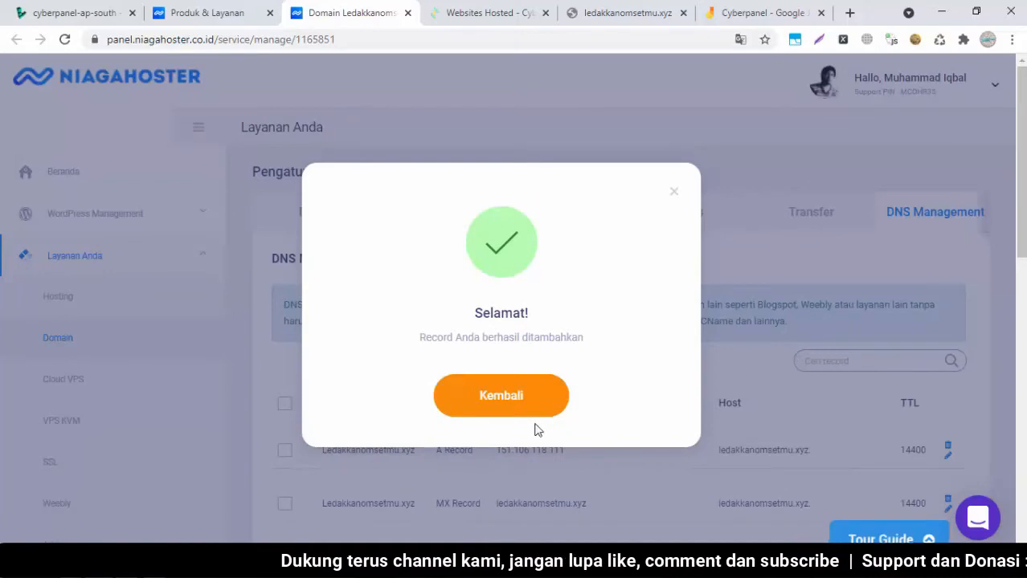
left_click(517, 413)
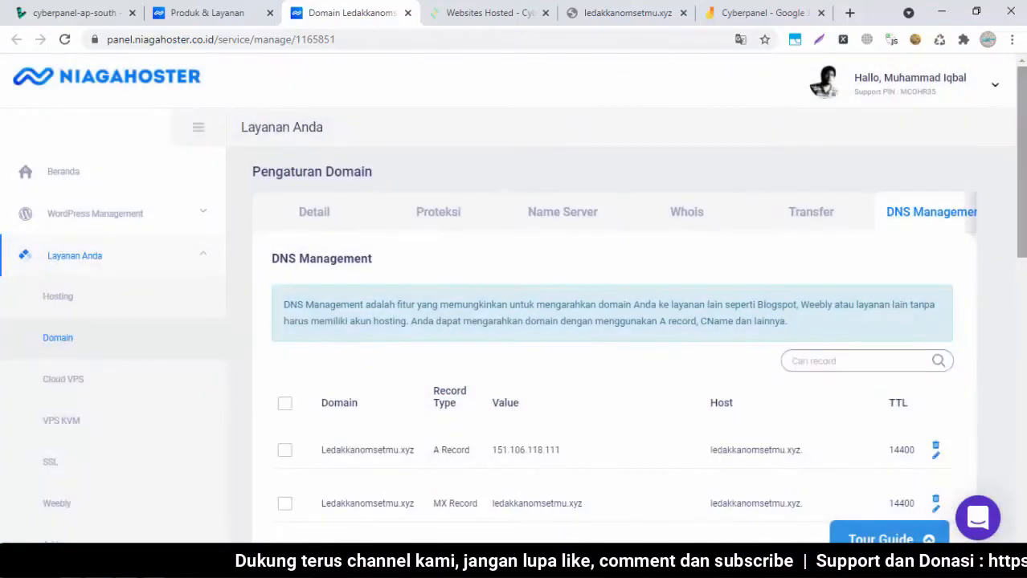
Check the domain's Name Server settings, reload, and return to DNS Management
left_click_drag(1022, 233, 1021, 266)
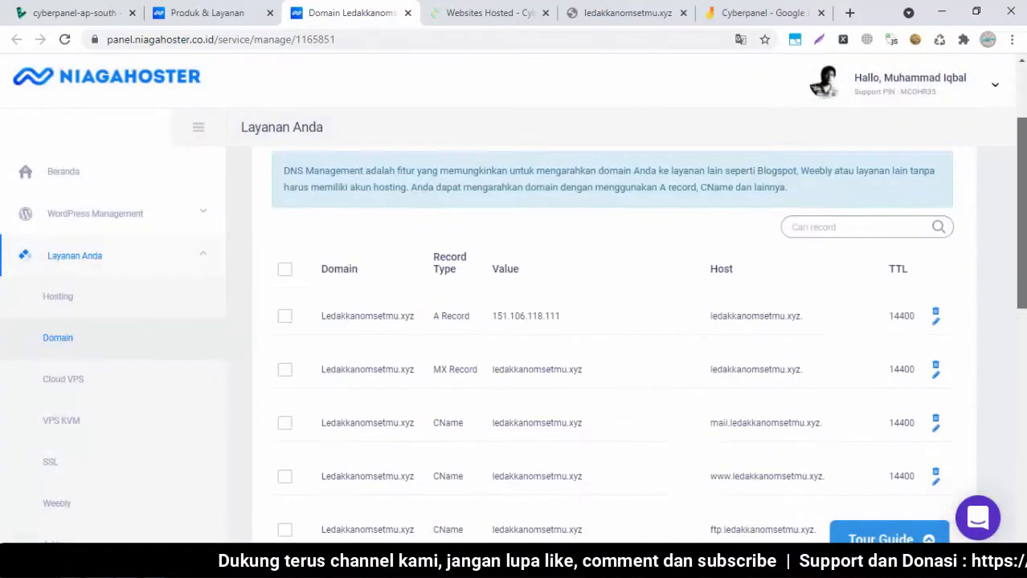
scroll(998, 411, "down", 1)
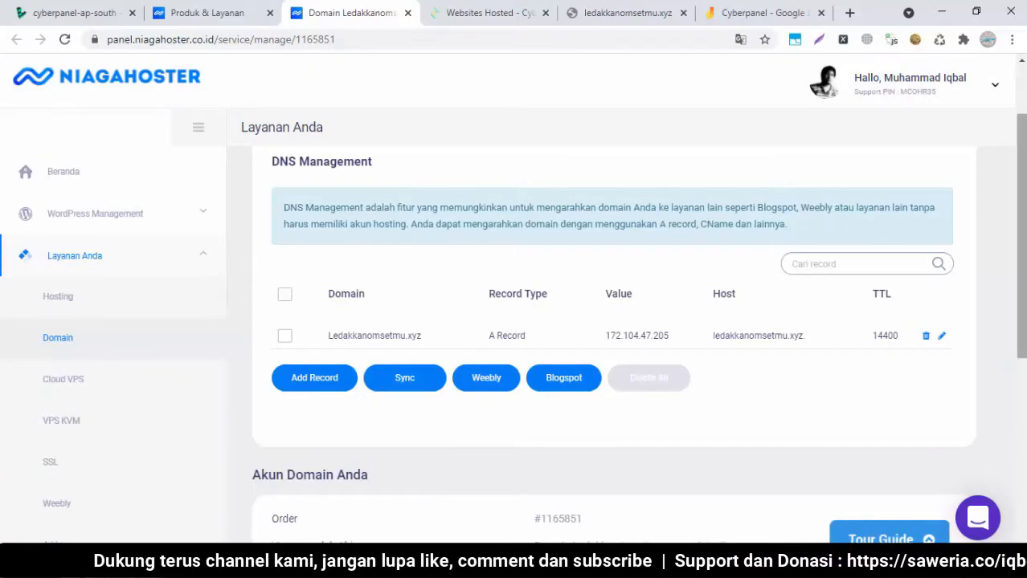
scroll(610, 322, "up", 1)
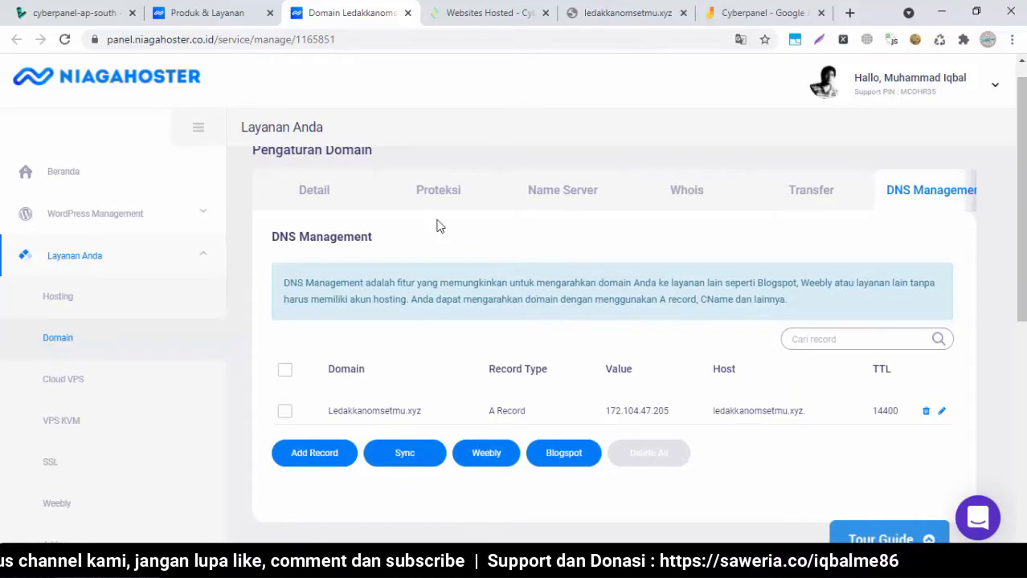
left_click(540, 201)
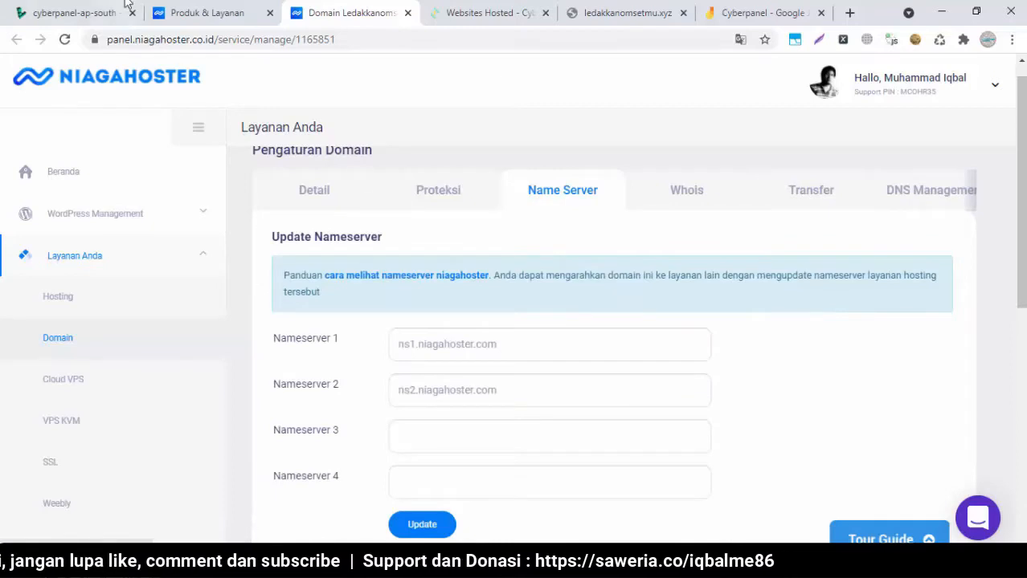
left_click(65, 40)
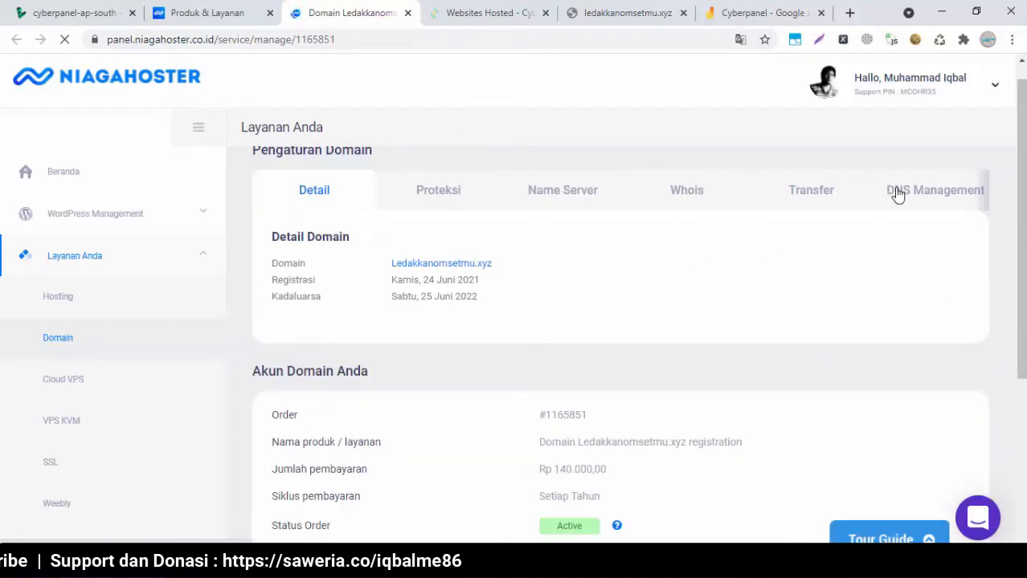
left_click(897, 196)
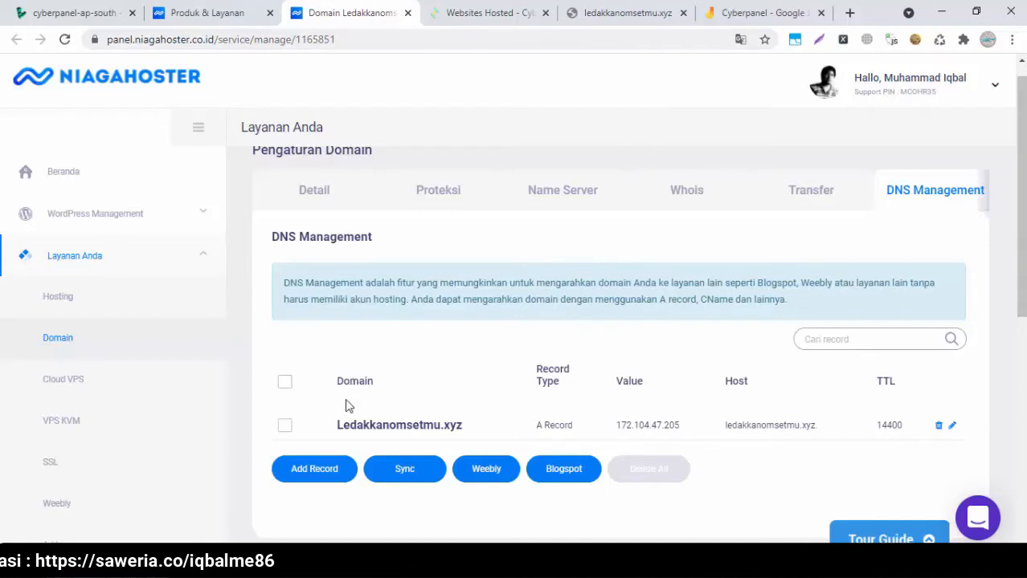
Retry ledakkanomsetmu.xyz, which still returns NXDOMAIN, then go back to the DNS records
left_click(601, 10)
left_click(315, 373)
left_click(350, 14)
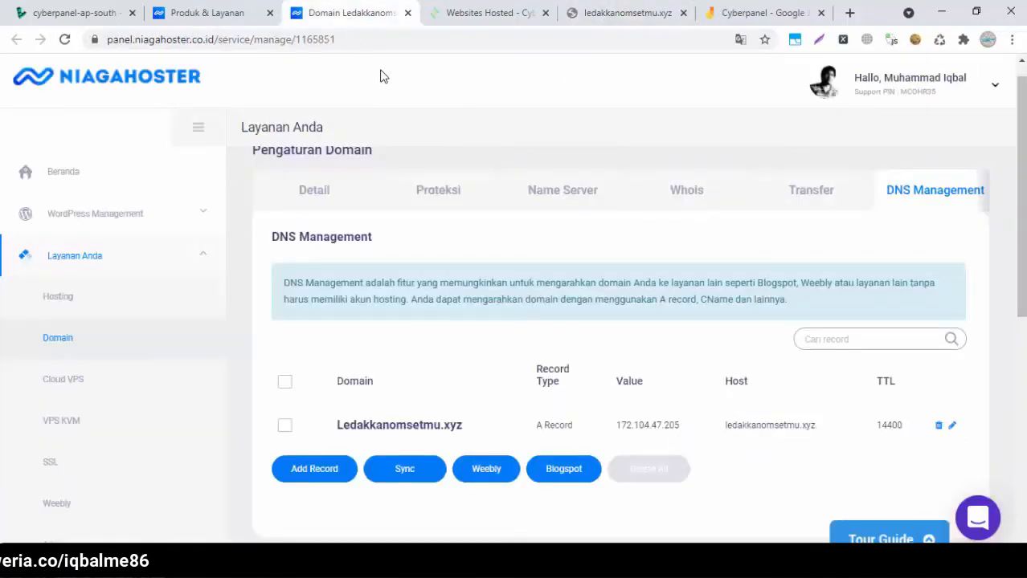
Save a CNAME record with subdomain www and hostname ledakkanomsetmu.xyz
left_click(334, 475)
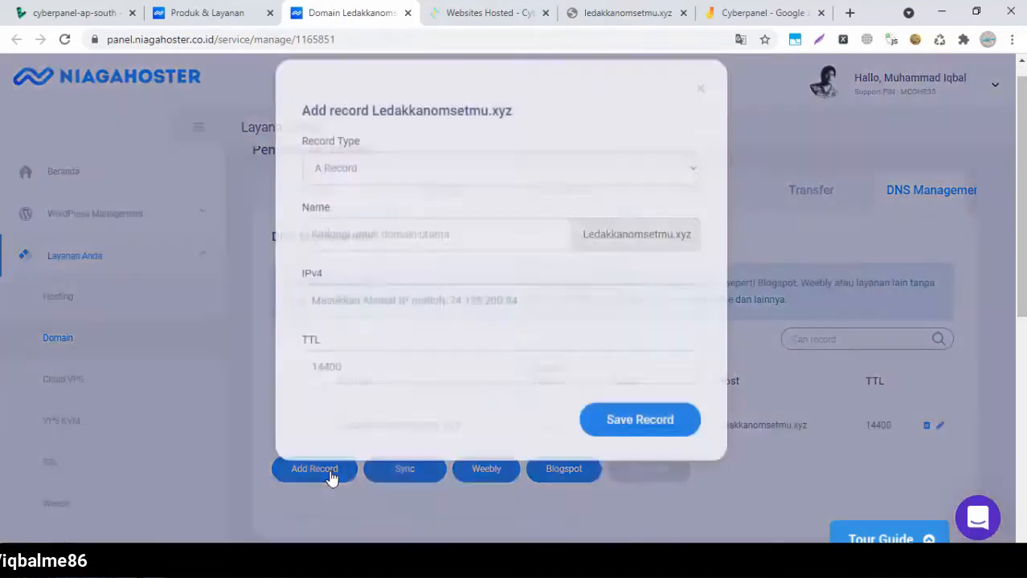
left_click(554, 210)
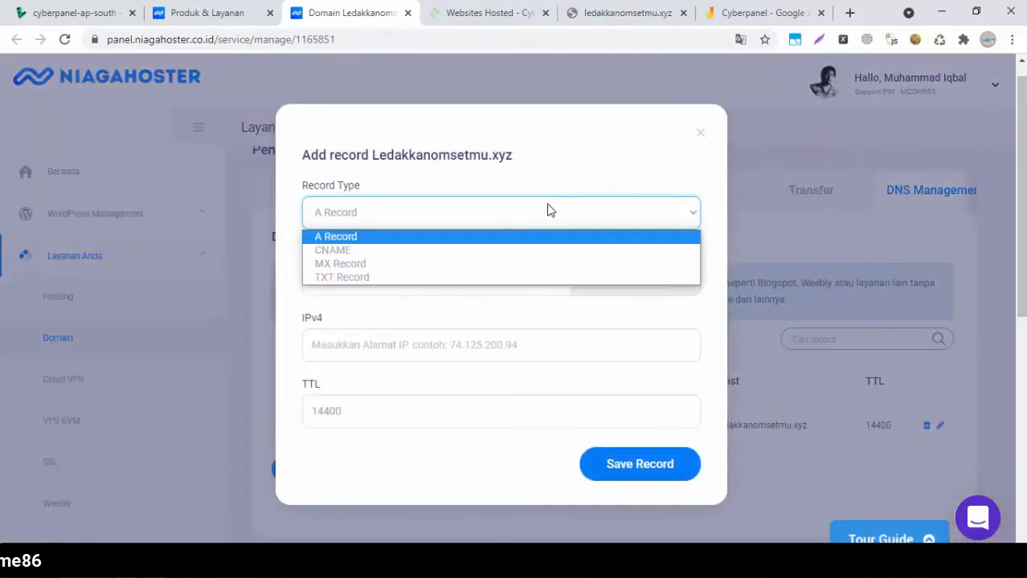
left_click(448, 251)
left_click(403, 276)
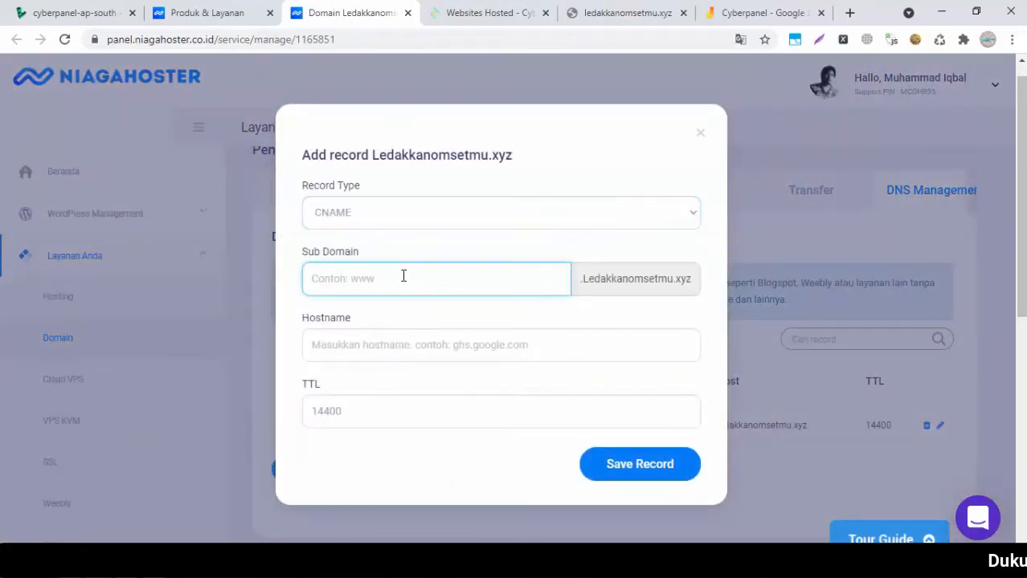
type("www")
left_click(392, 347)
type("ledak")
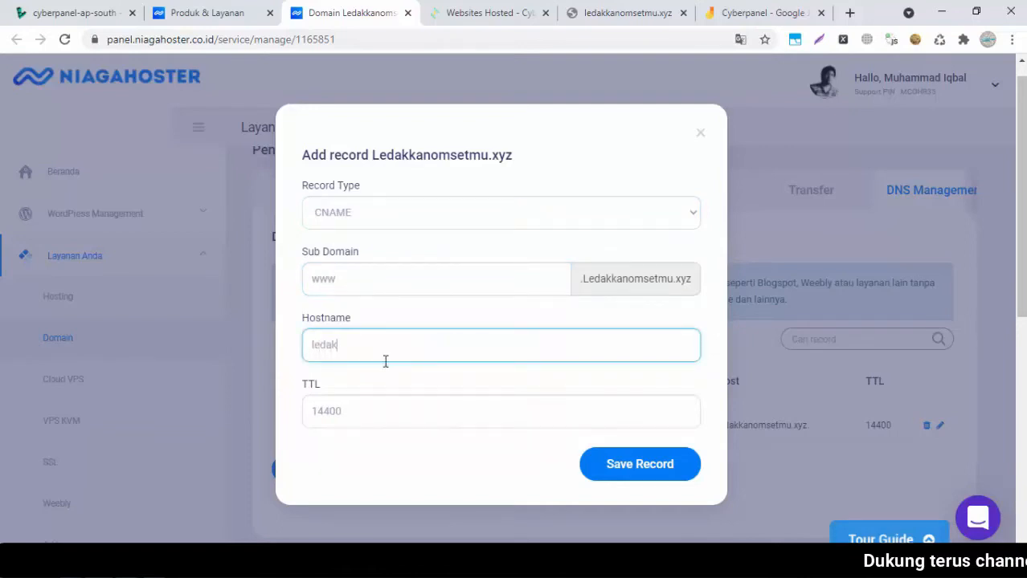
type("kanomset")
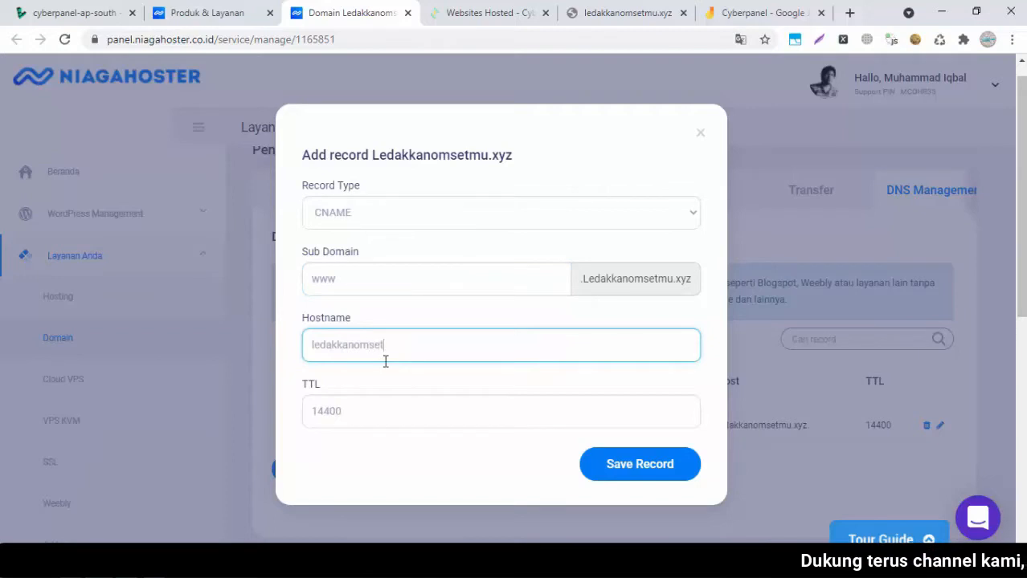
type("mu.")
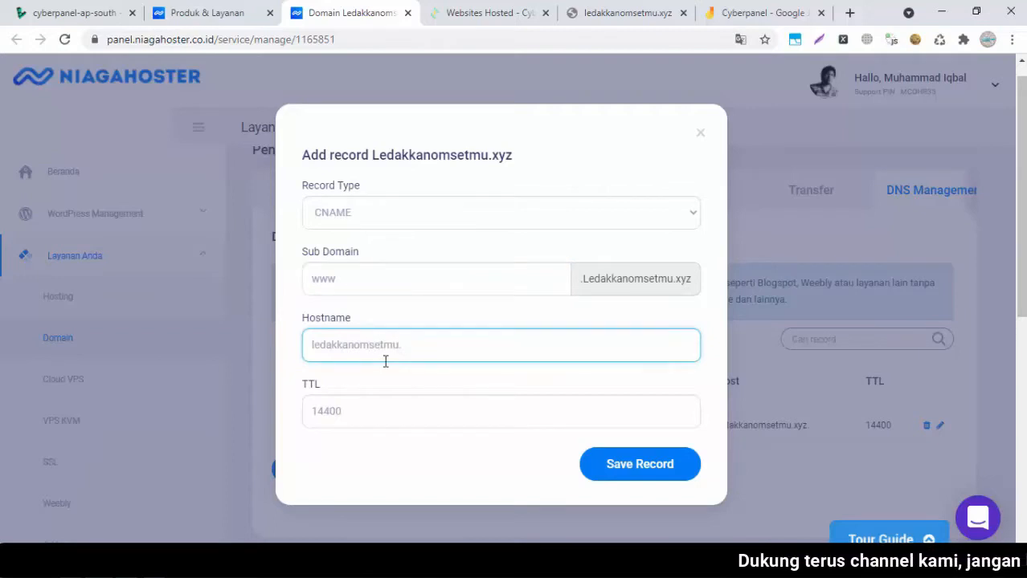
type("xyz")
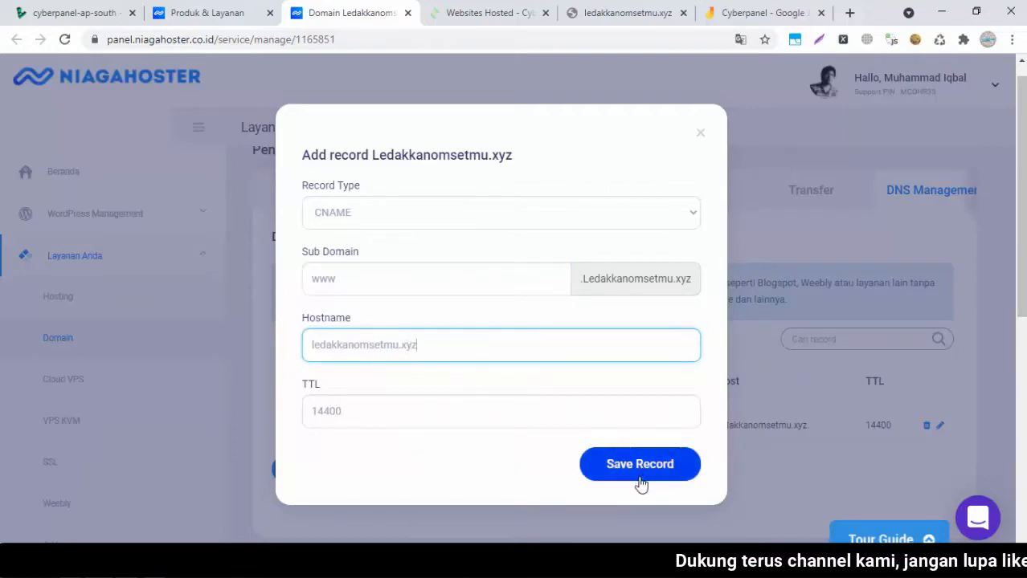
left_click(658, 475)
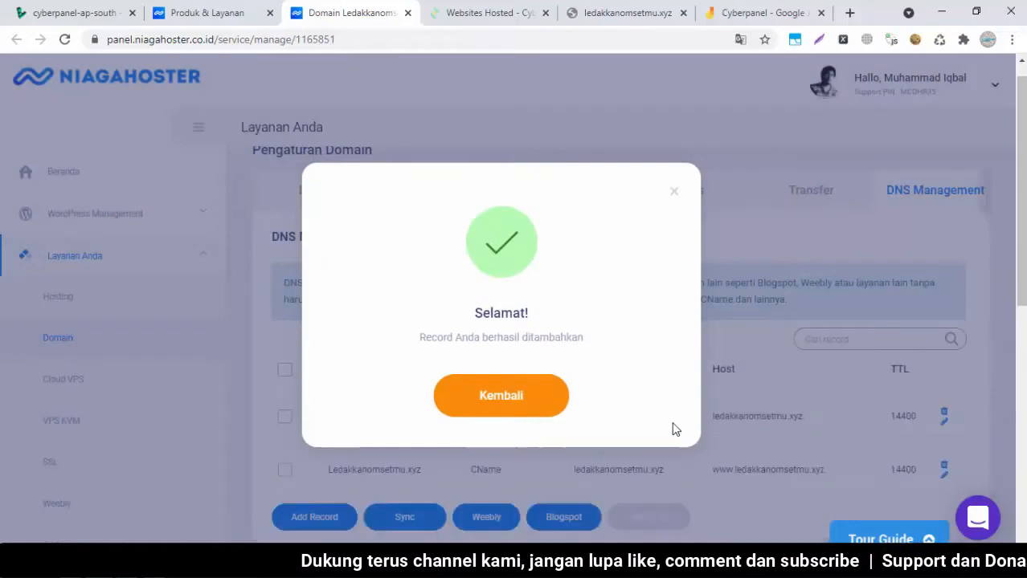
left_click(532, 405)
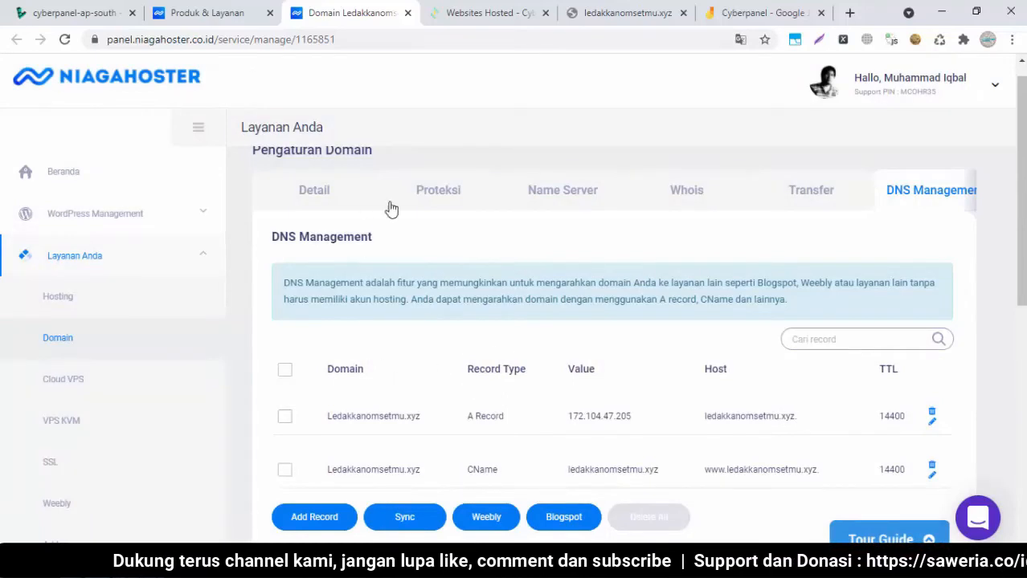
left_click(641, 12)
Reload ledakkanomsetmu.xyz twice, still NXDOMAIN, then return to CyberPanel's websites list
left_click(306, 378)
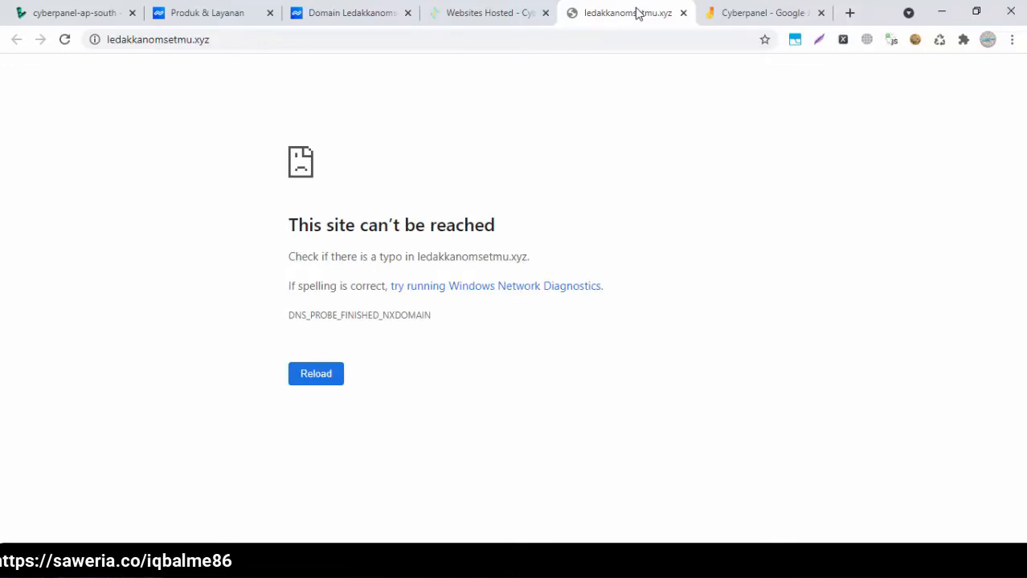
left_click(315, 380)
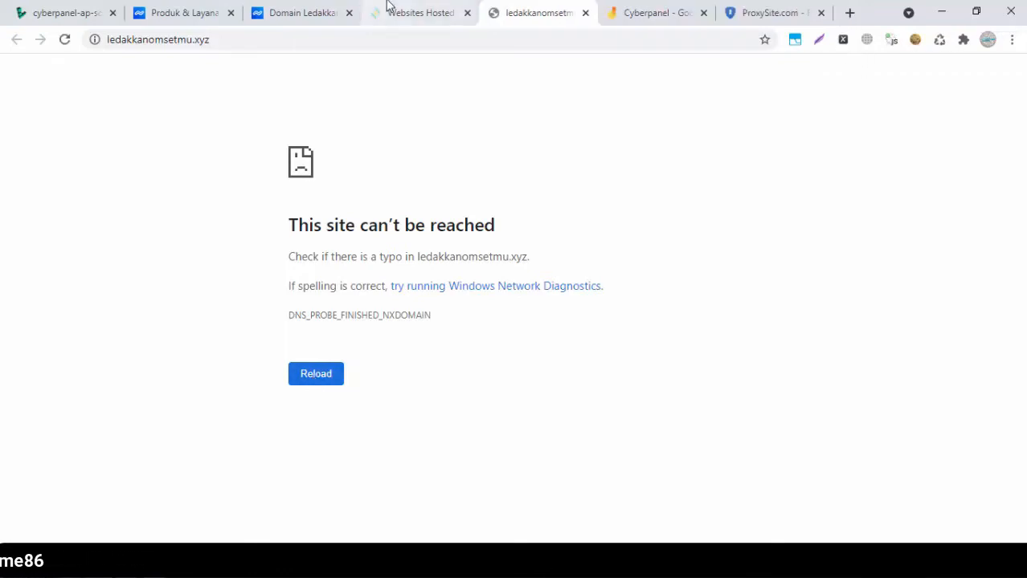
left_click(390, 9)
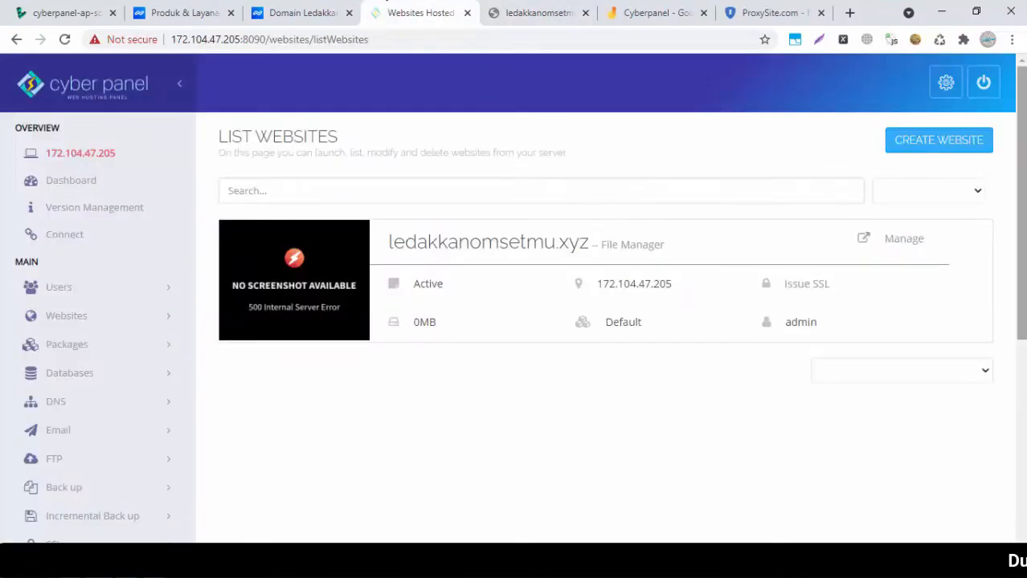
Expand Websites in CyberPanel's sidebar and open Create New Domain
mouse_move(1019, 307)
left_mouse_down()
mouse_move(1019, 402)
mouse_move(1018, 306)
left_mouse_up()
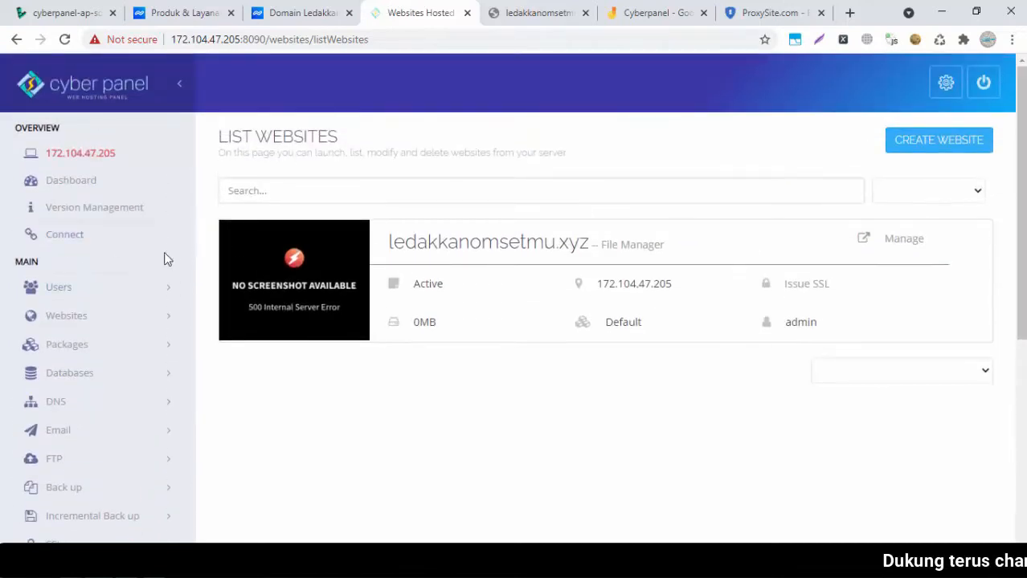
left_click(61, 319)
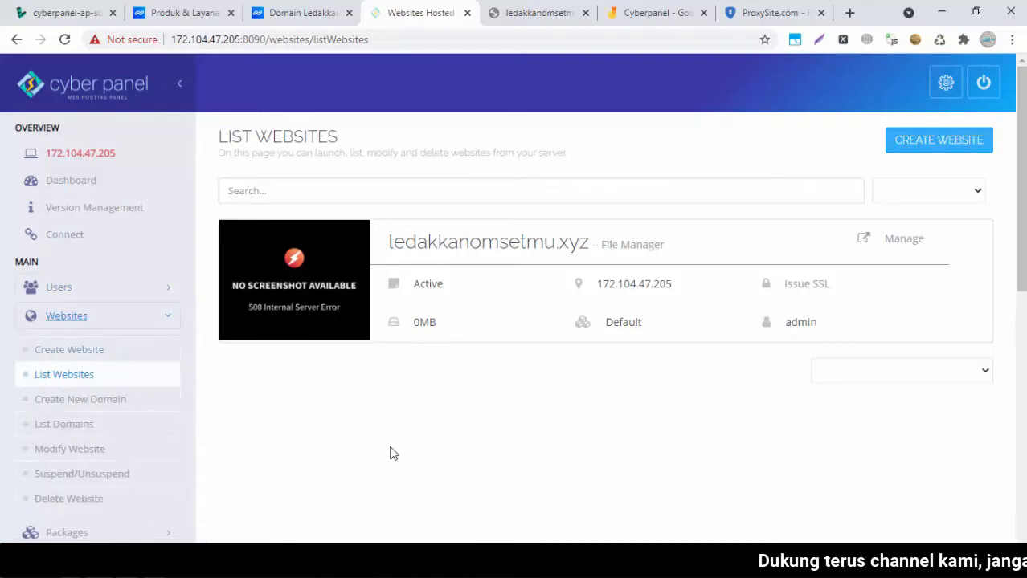
mouse_move(1021, 257)
left_mouse_down()
mouse_move(1022, 352)
mouse_move(1021, 271)
left_mouse_up()
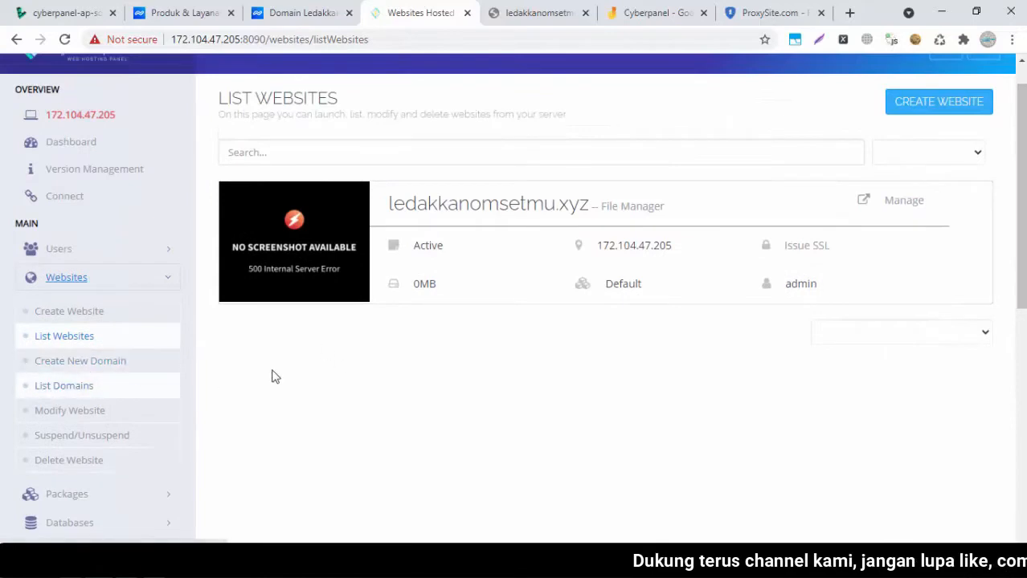
left_click(68, 286)
left_click(68, 286)
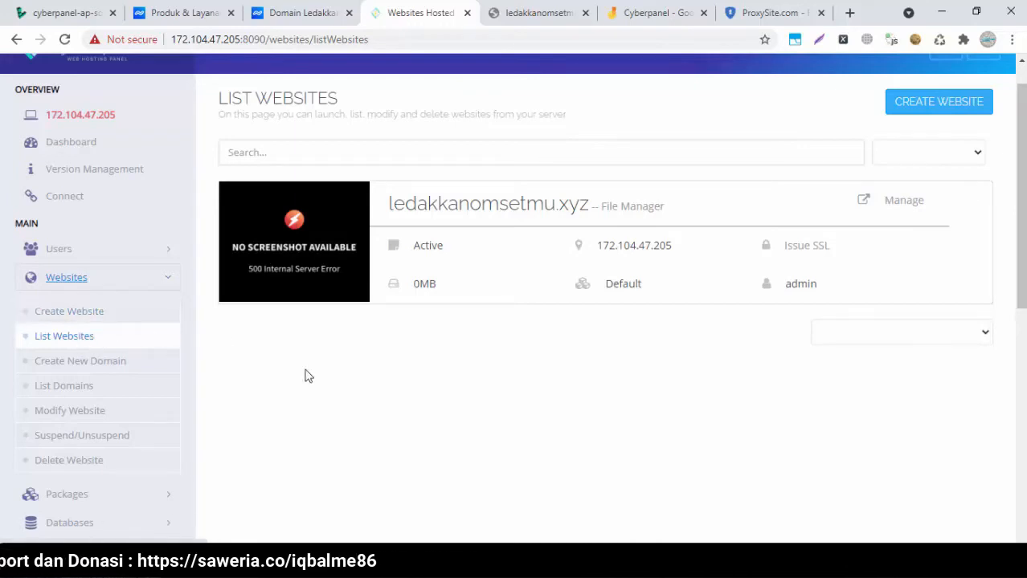
left_click(111, 363)
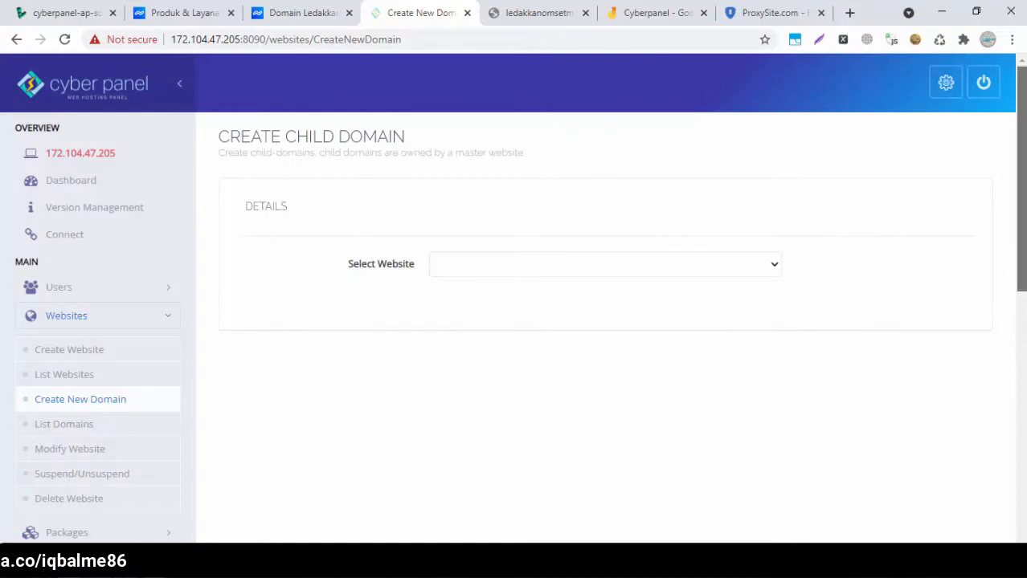
Create child domain subdomain.ledakkanomsetmu.xyz under ledakkanomsetmu.xyz with PHP 7.4, SSL and open_basedir protection
scroll(508, 403, "down", 1)
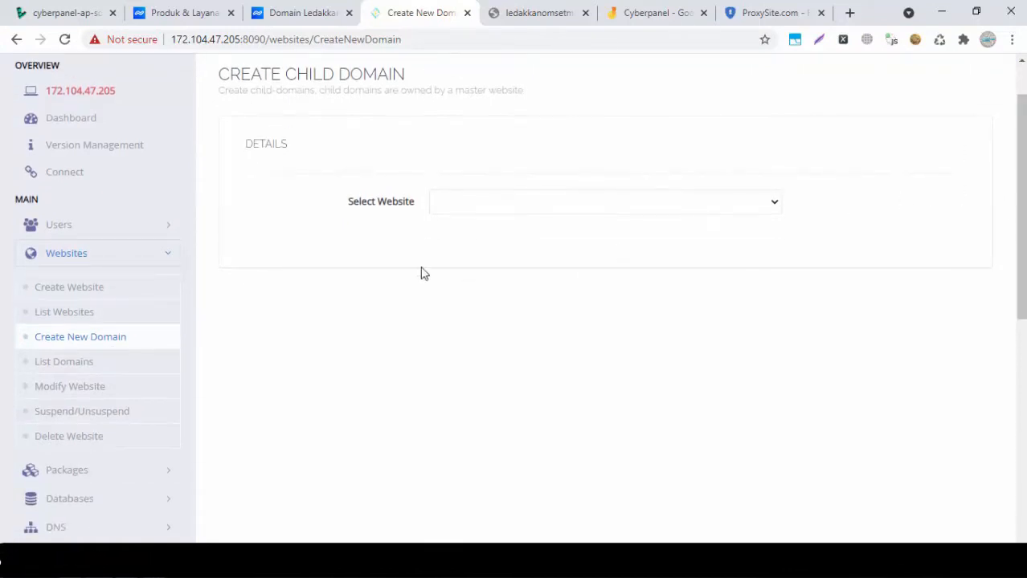
left_click(591, 206)
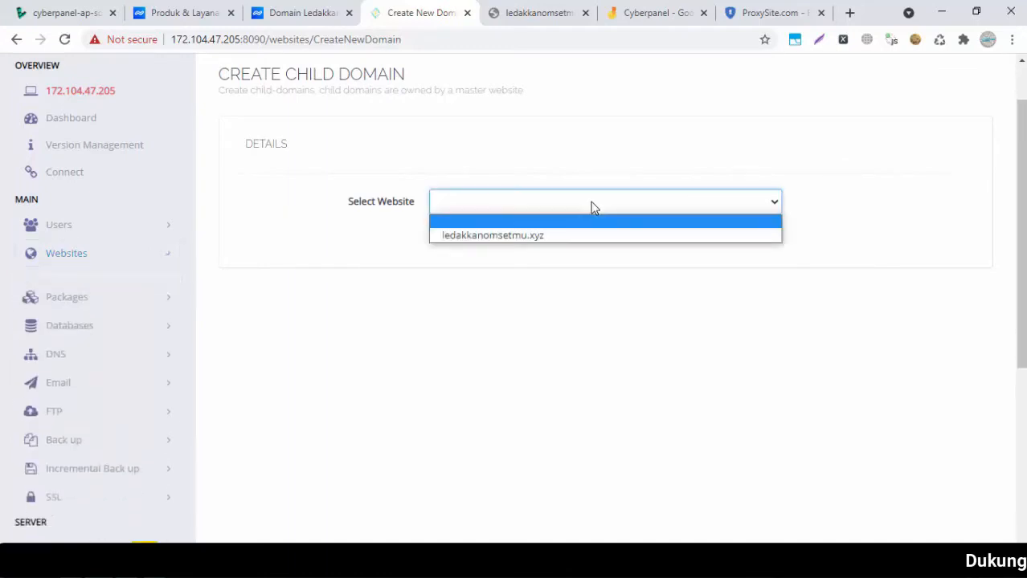
left_click(490, 238)
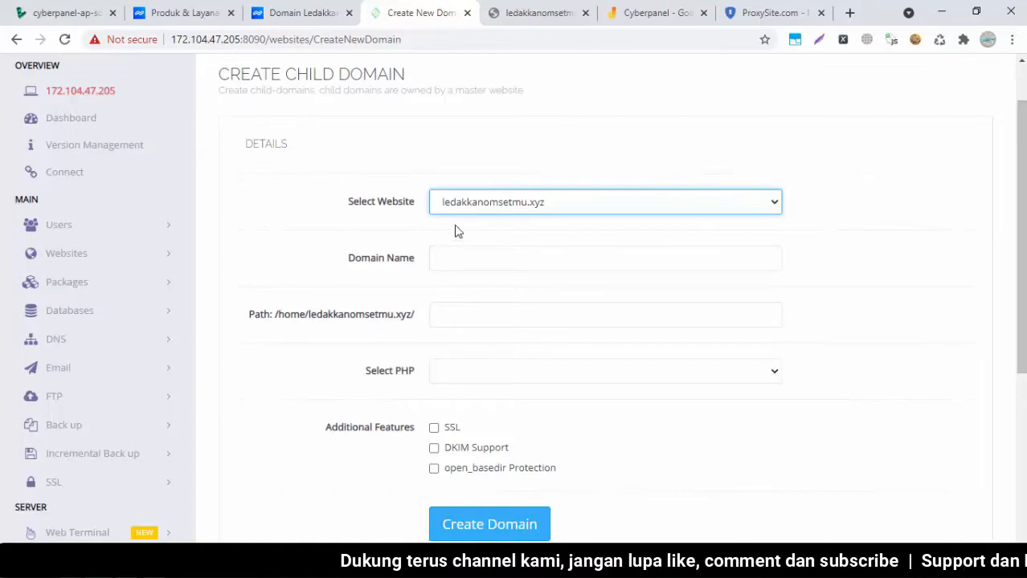
left_click(487, 259)
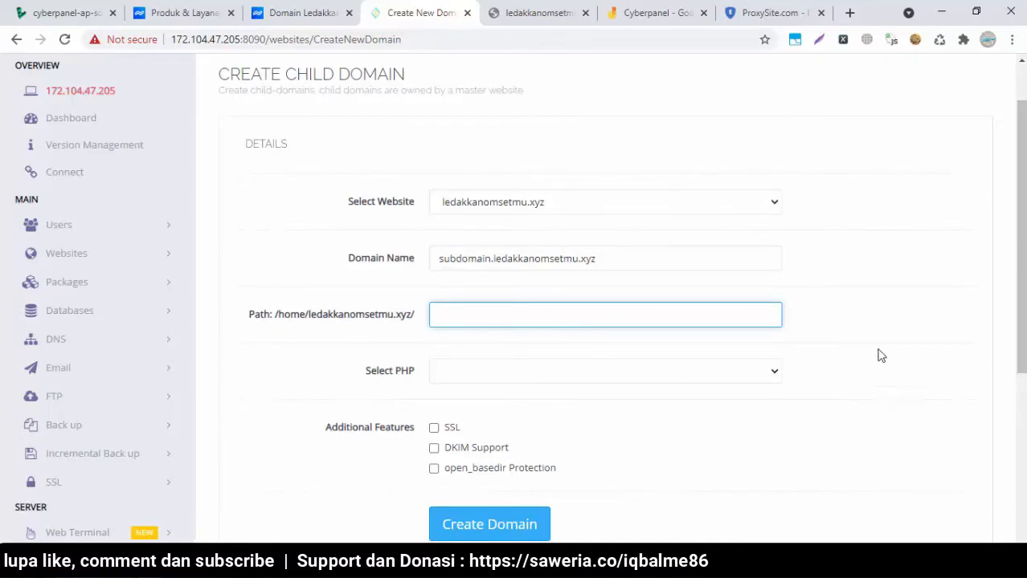
left_click(771, 371)
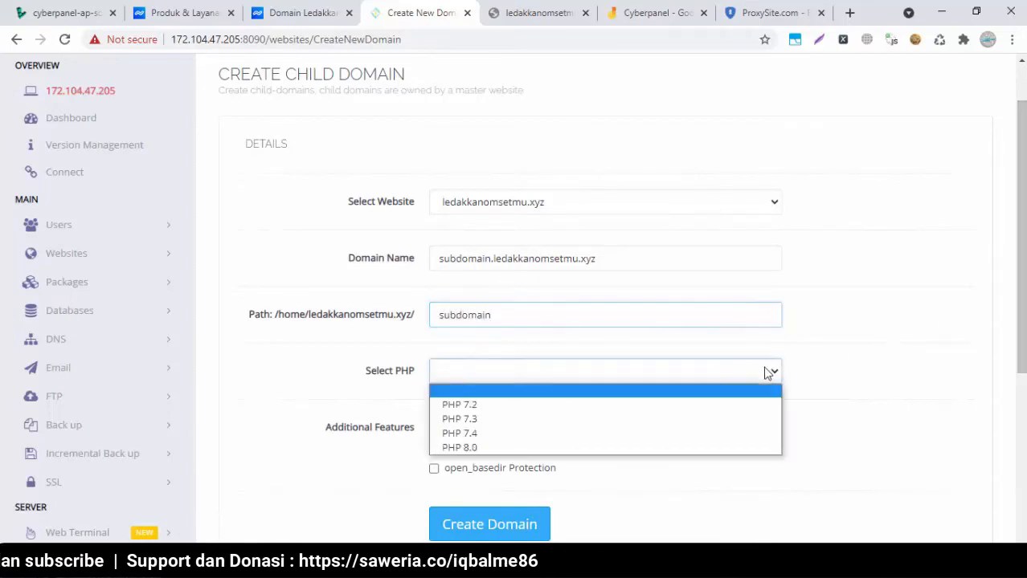
left_click(547, 441)
left_click(434, 468)
left_click(433, 427)
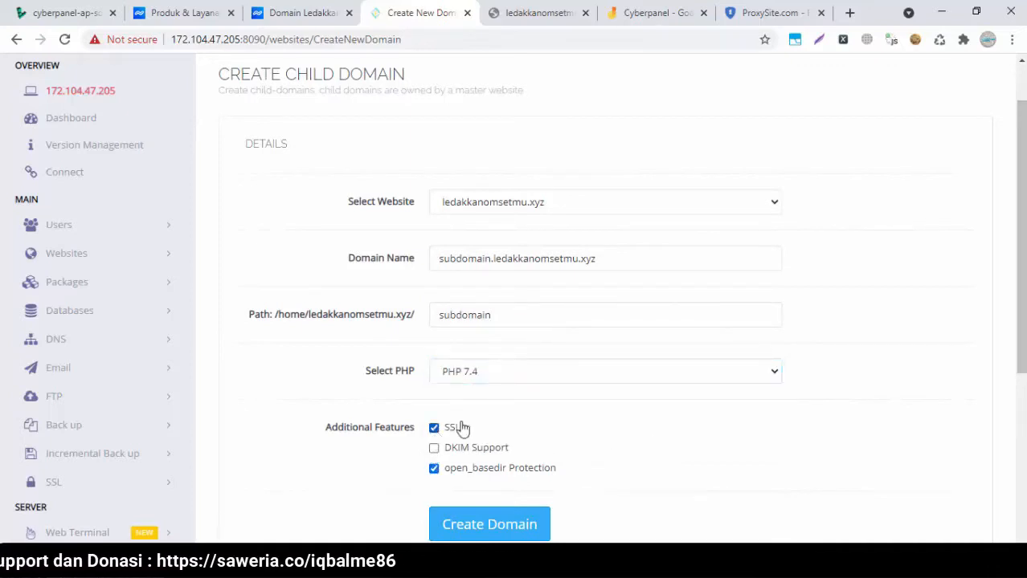
scroll(530, 356, "down", 3)
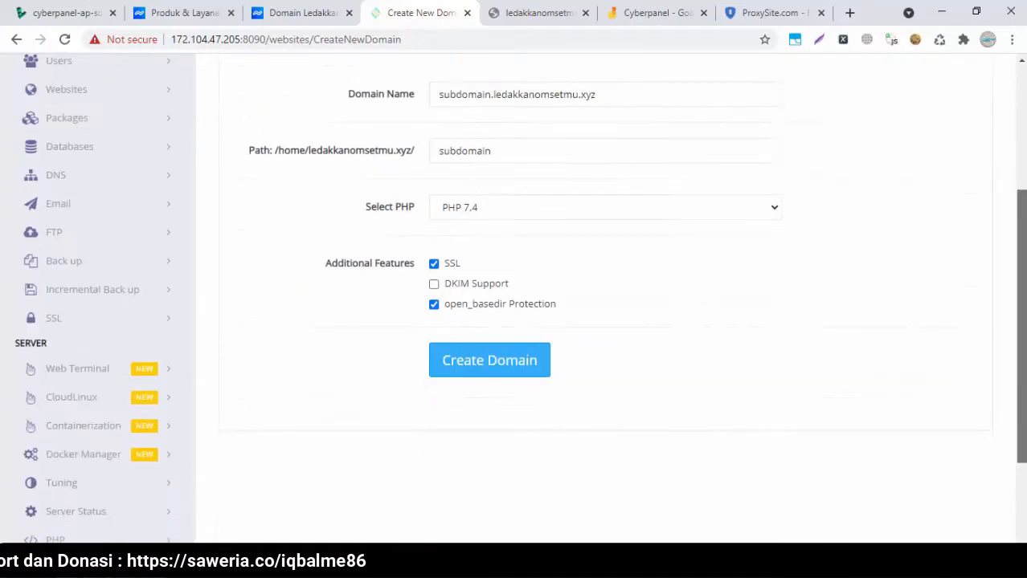
left_click(473, 343)
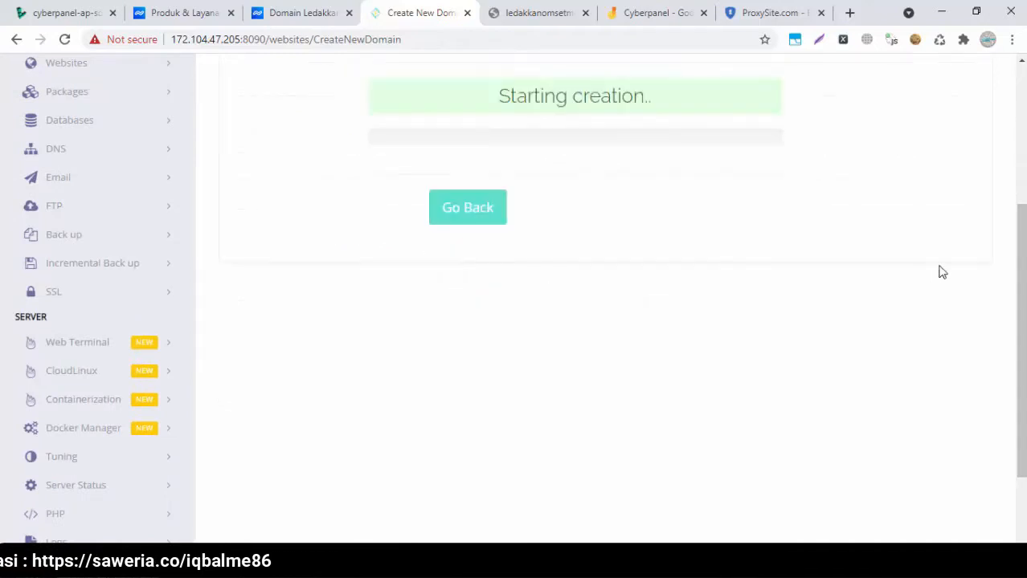
After the install succeeds, open List Child Domains to see subdomain.ledakkanomsetmu.xyz
scroll(515, 321, "up", 3)
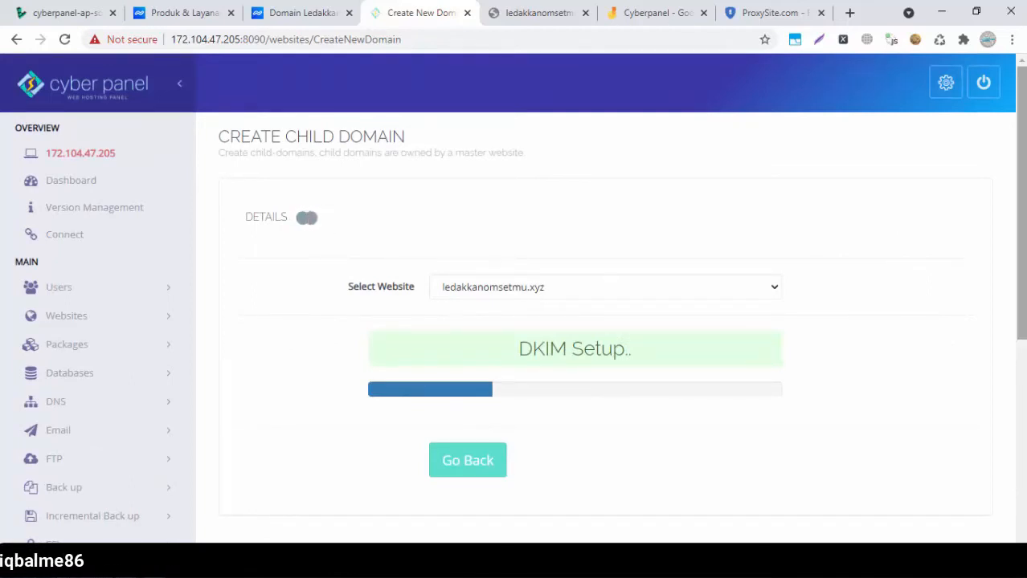
left_click(134, 321)
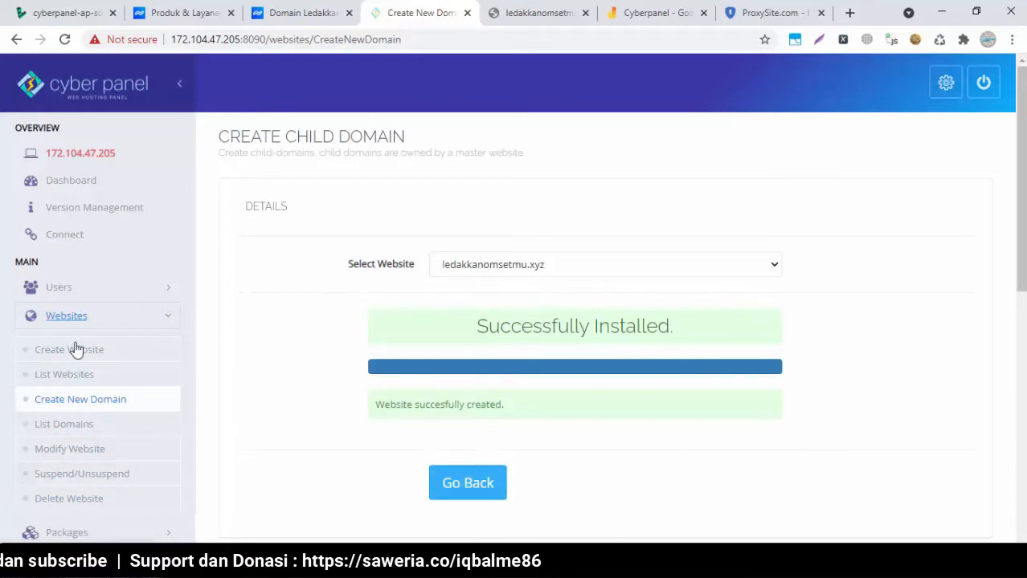
left_click(53, 426)
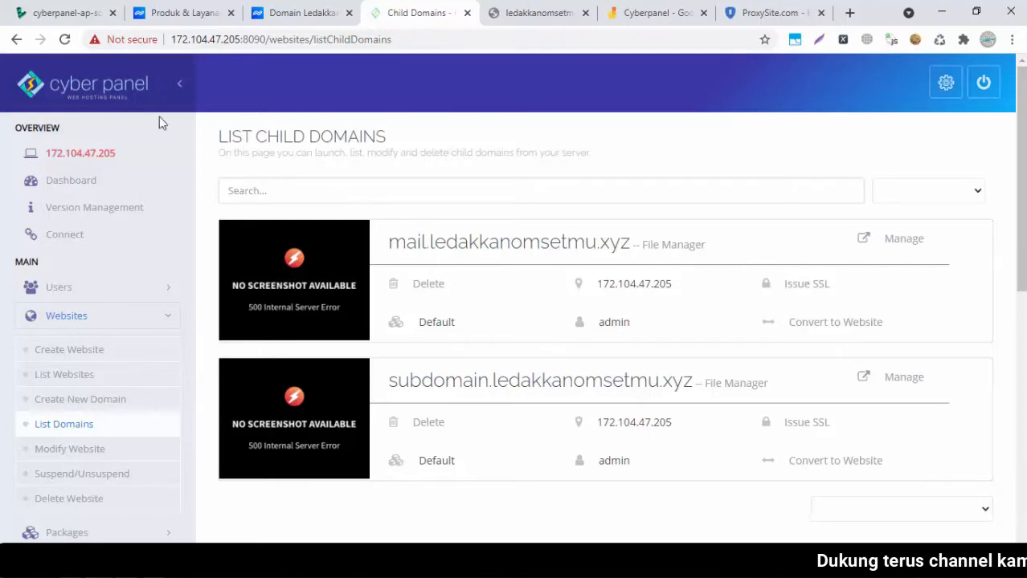
Reload ledakkanomsetmu.xyz, which now shows a NET::ERR_CERT_AUTHORITY_INVALID privacy warning
left_click(506, 26)
left_click(320, 379)
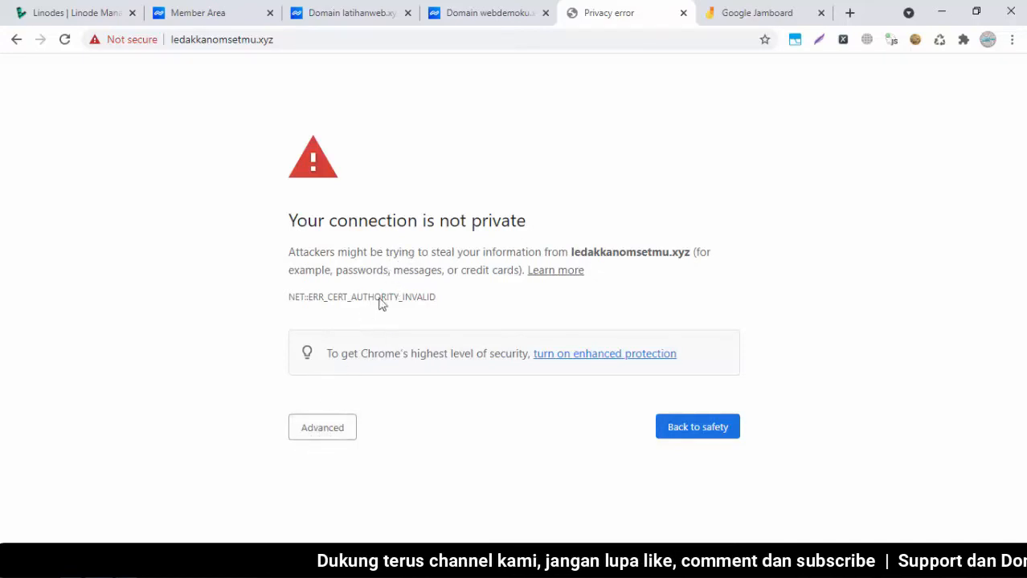
Proceed past the certificate warning to load the LEDAKKAN OMSETMU BLOG, then return to CyberPanel
left_click(335, 432)
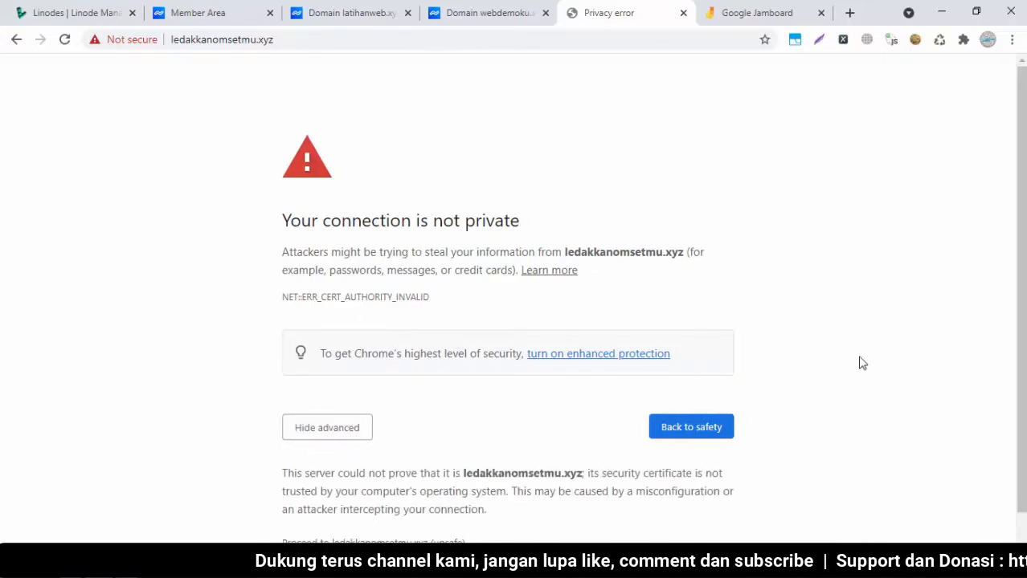
scroll(936, 375, "down", 1)
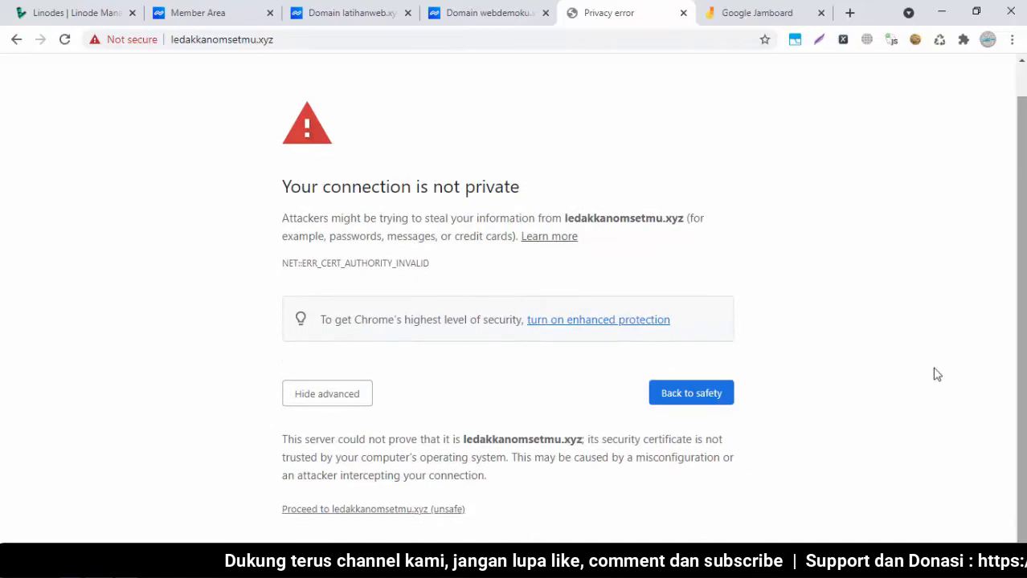
left_click(343, 512)
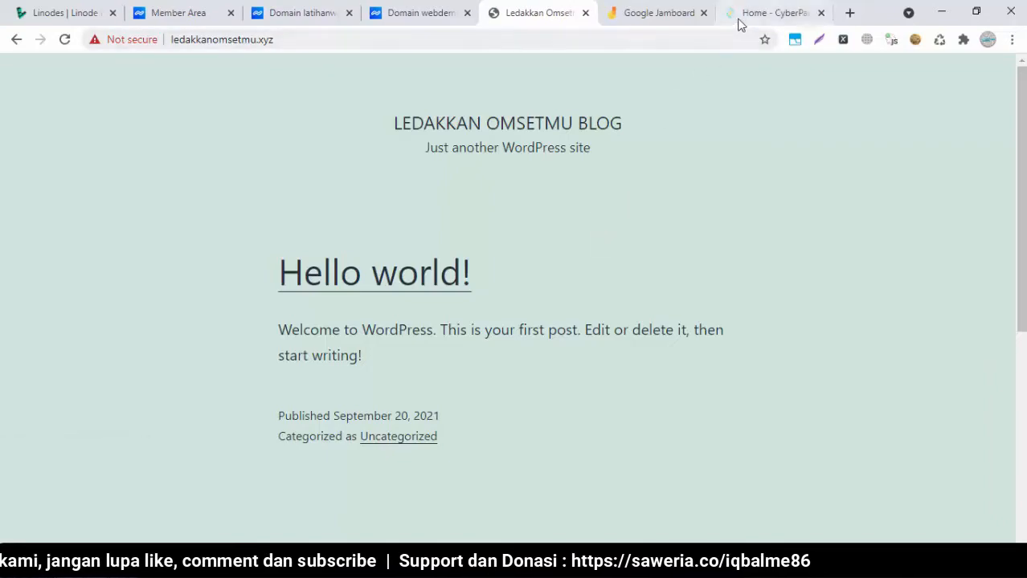
left_click(740, 17)
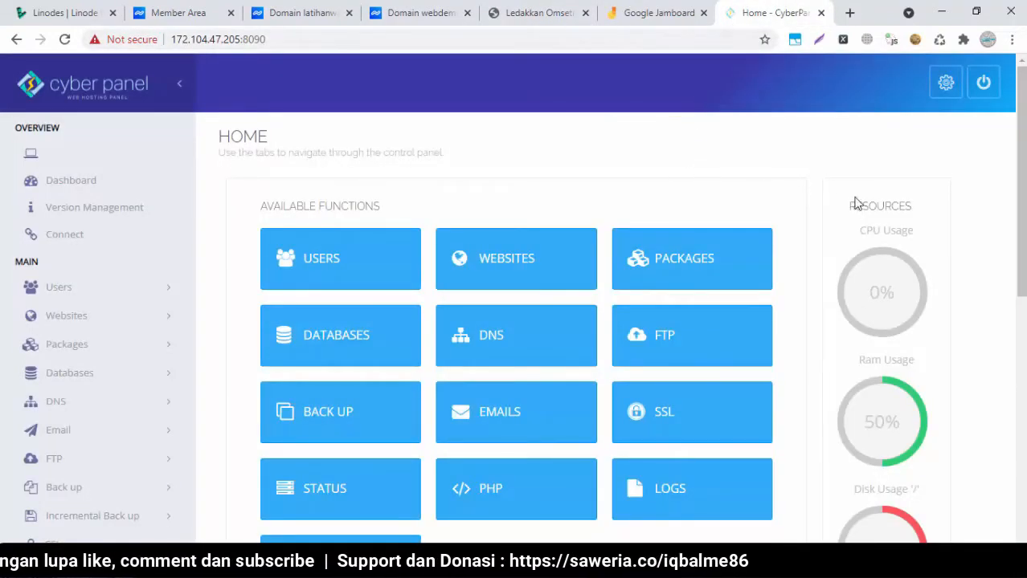
Go from the WEBSITES tile to the List Websites page
scroll(514, 306, "down", 2)
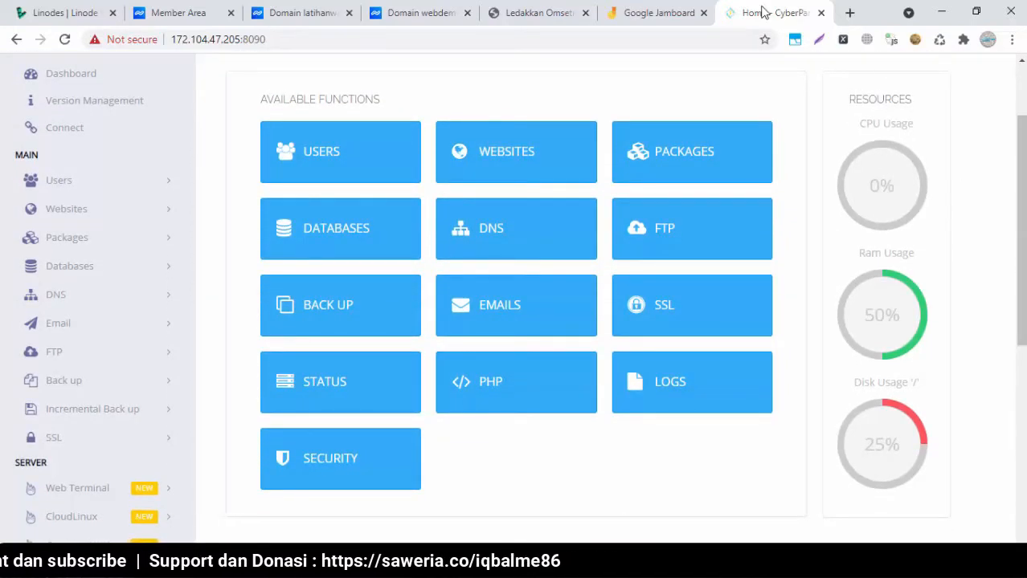
left_click(505, 152)
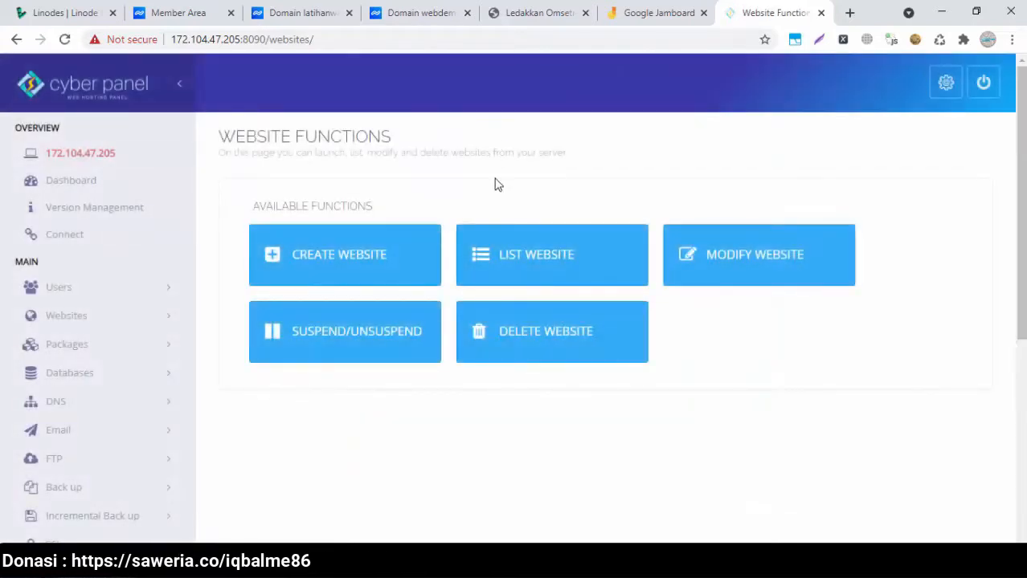
left_click(534, 259)
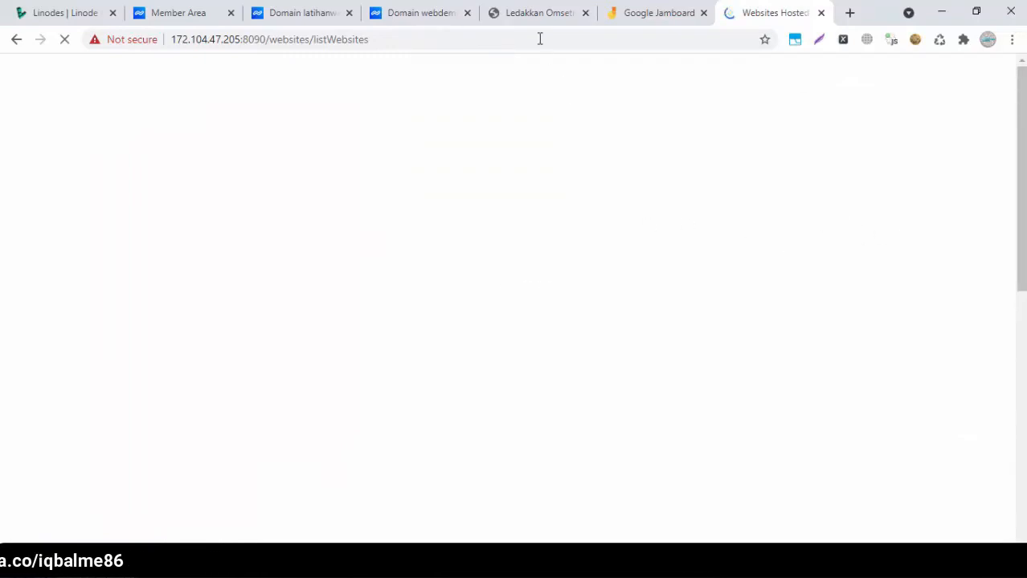
Check that the Ledakkan Omsetmu blog's address starts with https, then return to CyberPanel
left_click(538, 16)
left_click(219, 41)
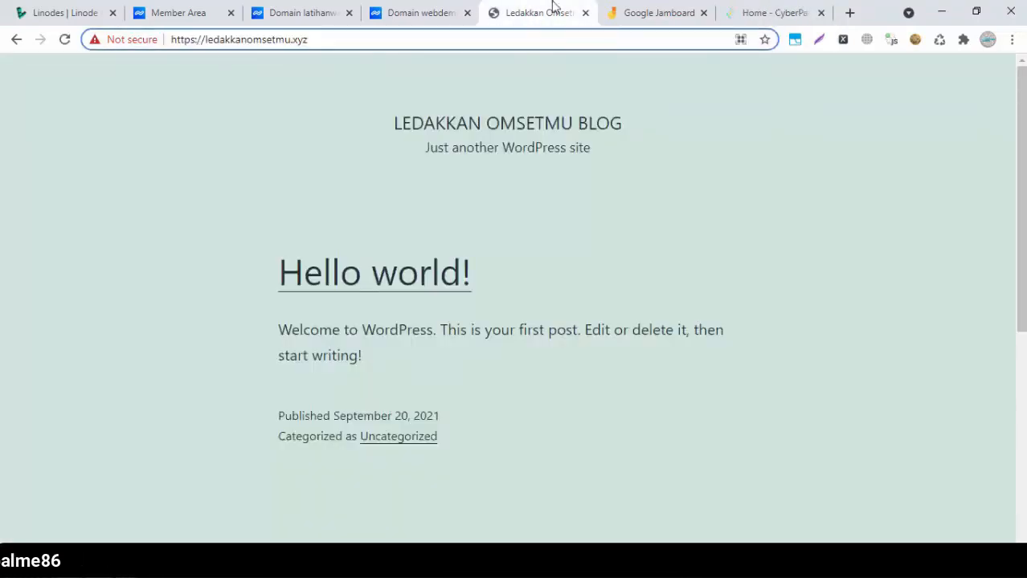
left_click(204, 84)
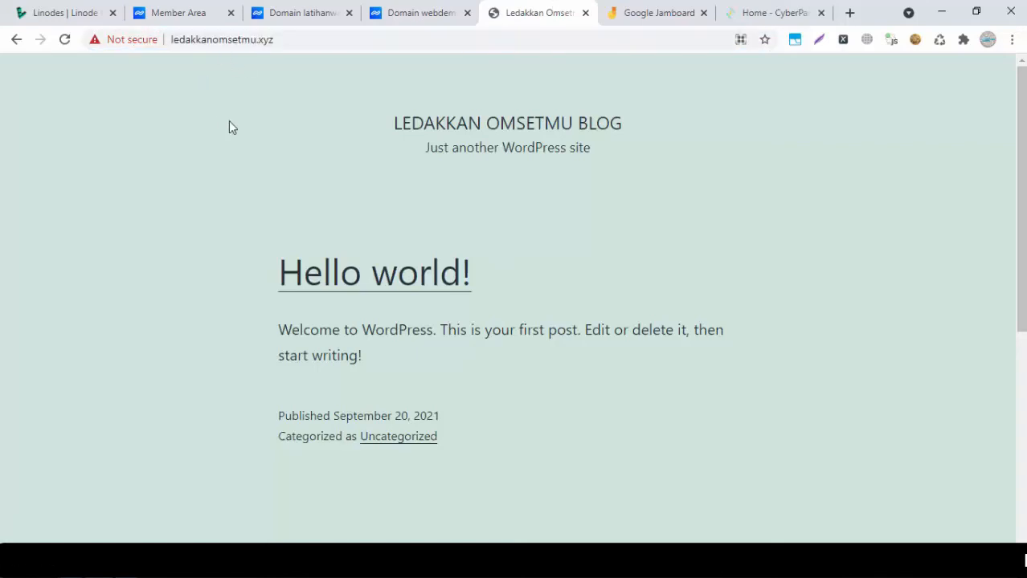
left_click(191, 42)
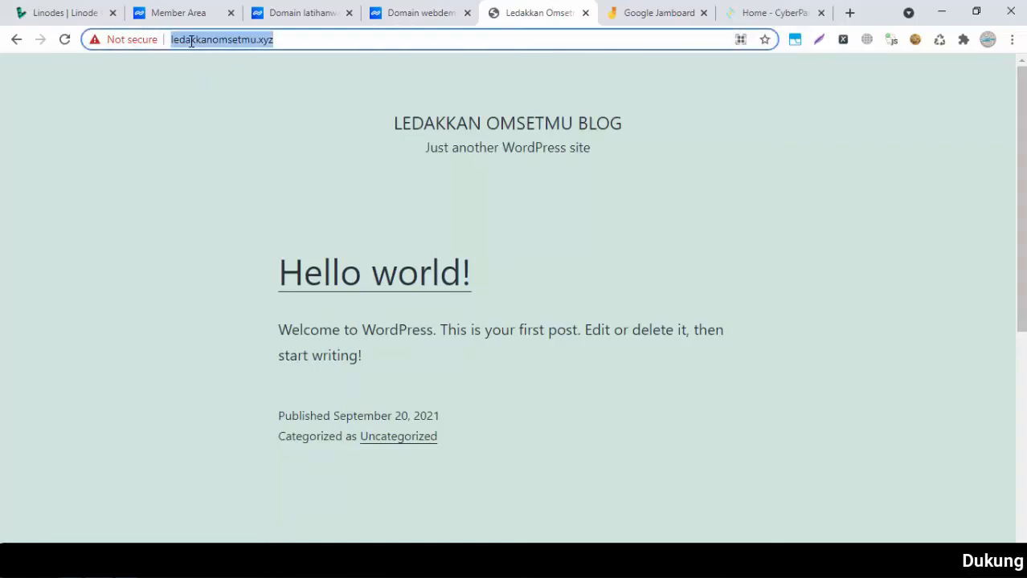
left_click(192, 41)
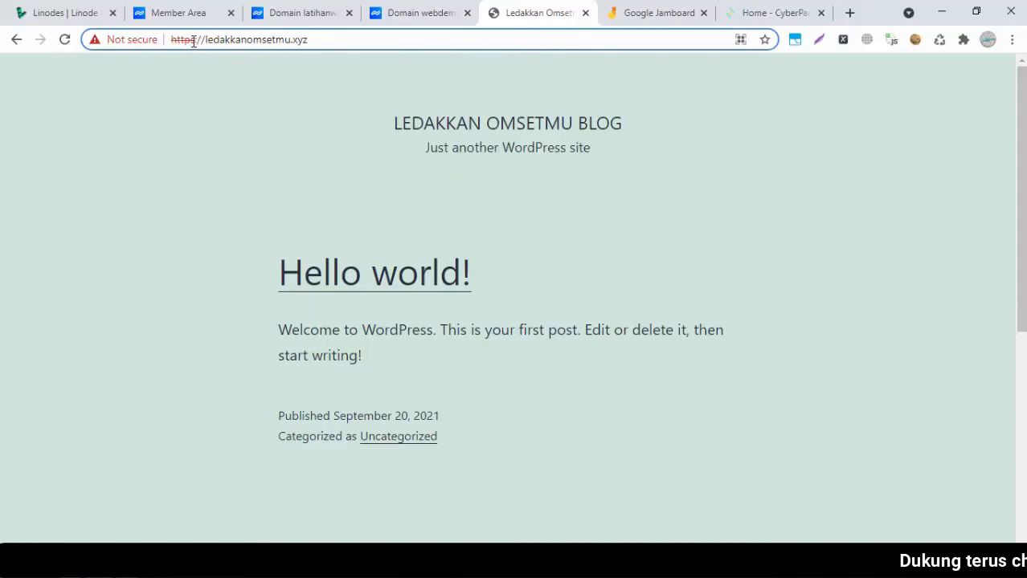
left_click(271, 138)
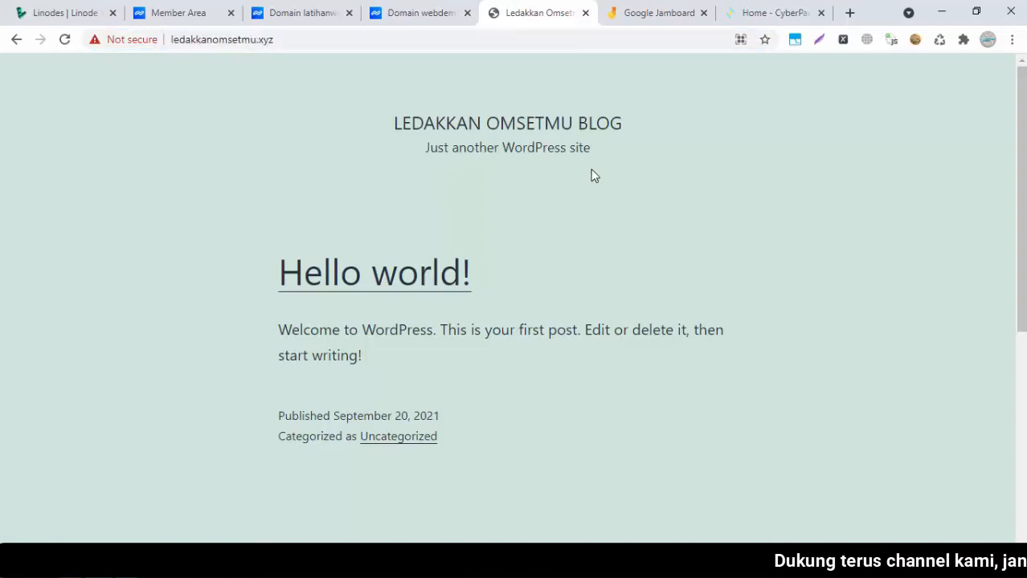
left_click(756, 8)
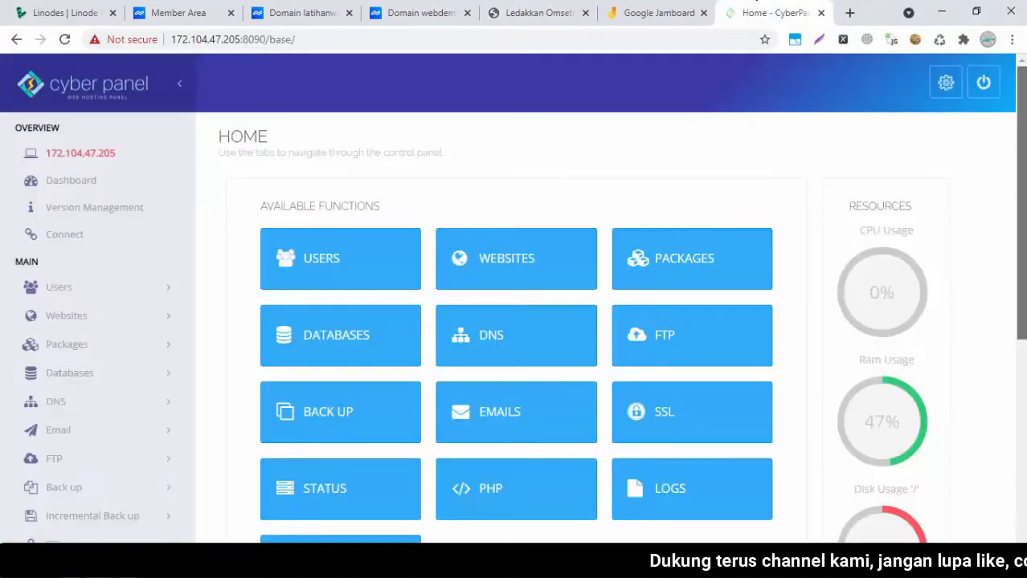
Open SSL > Manage SSL and select ledakkanomsetmu.xyz as the website
scroll(1020, 241, "down", 1)
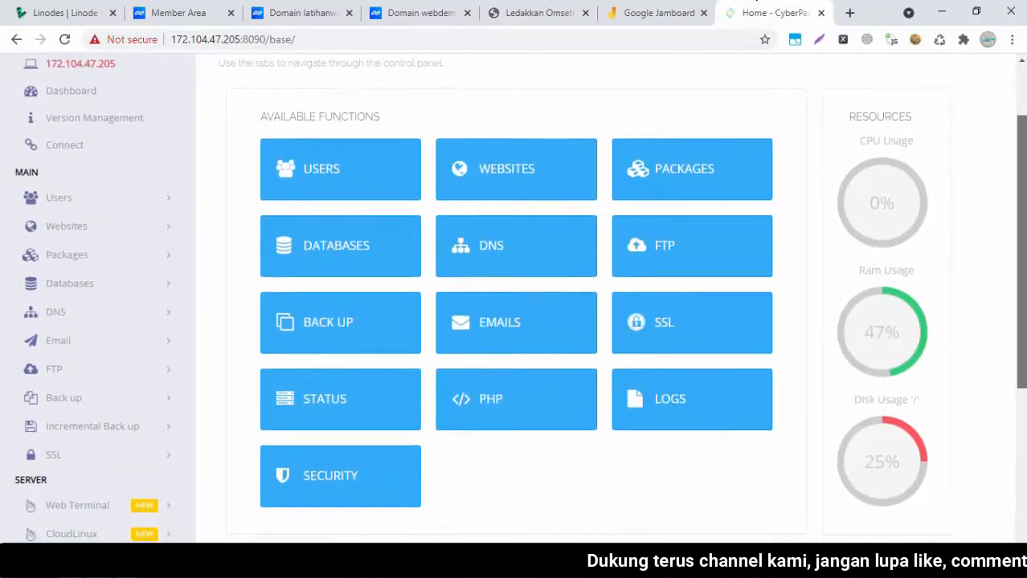
scroll(968, 209, "down", 2)
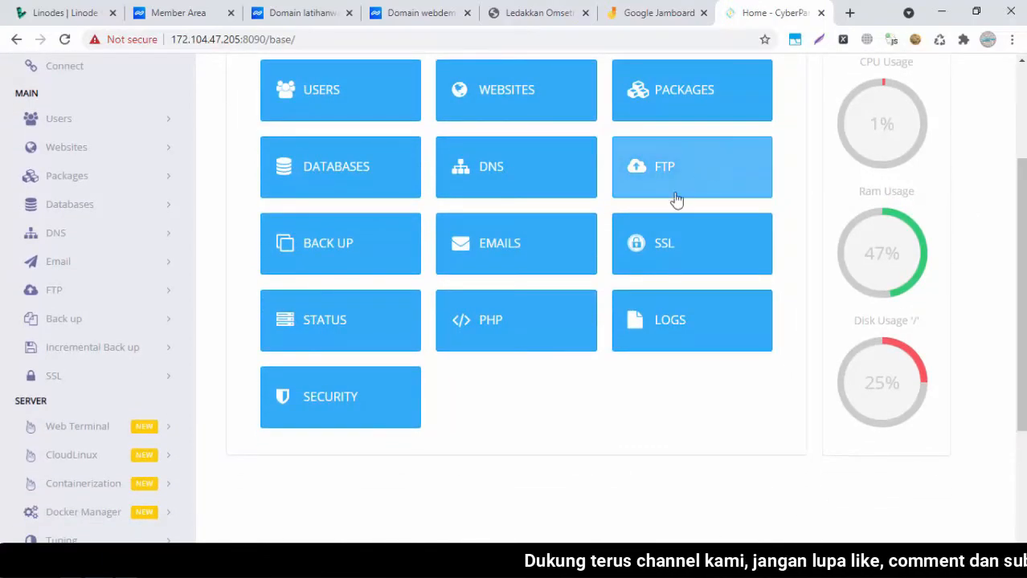
left_click(661, 251)
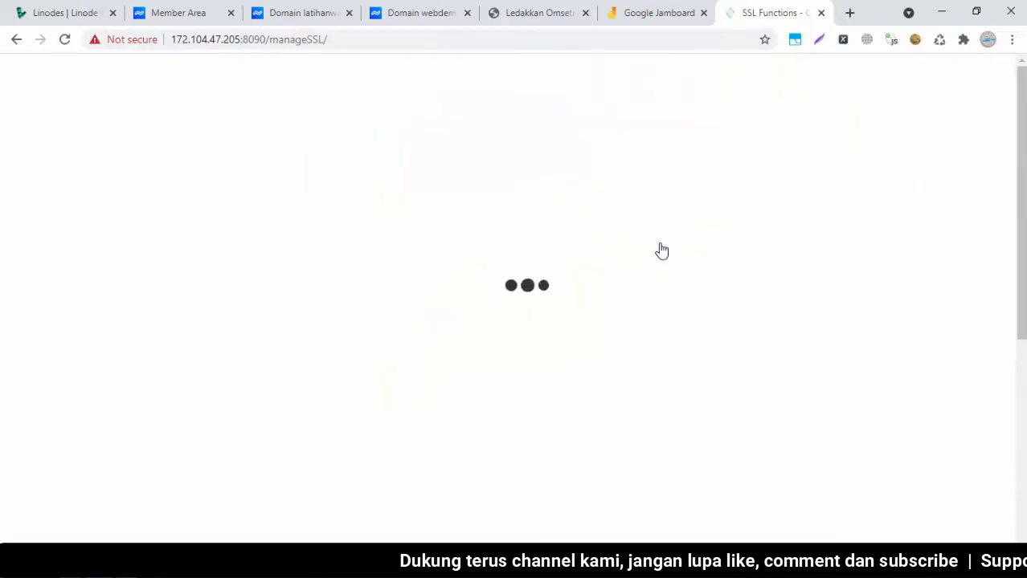
scroll(1011, 204, "down", 1)
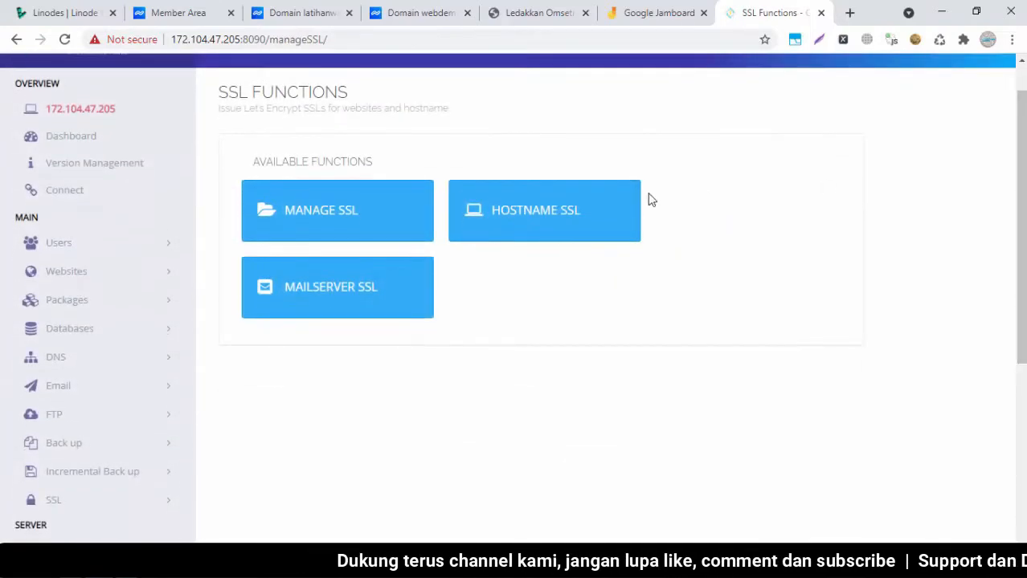
left_click(333, 218)
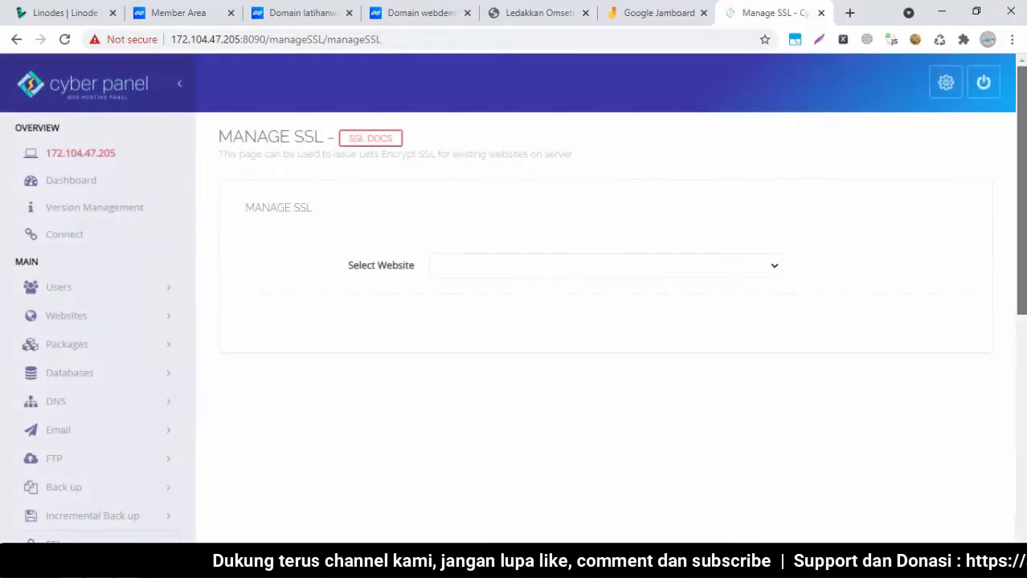
left_click(673, 266)
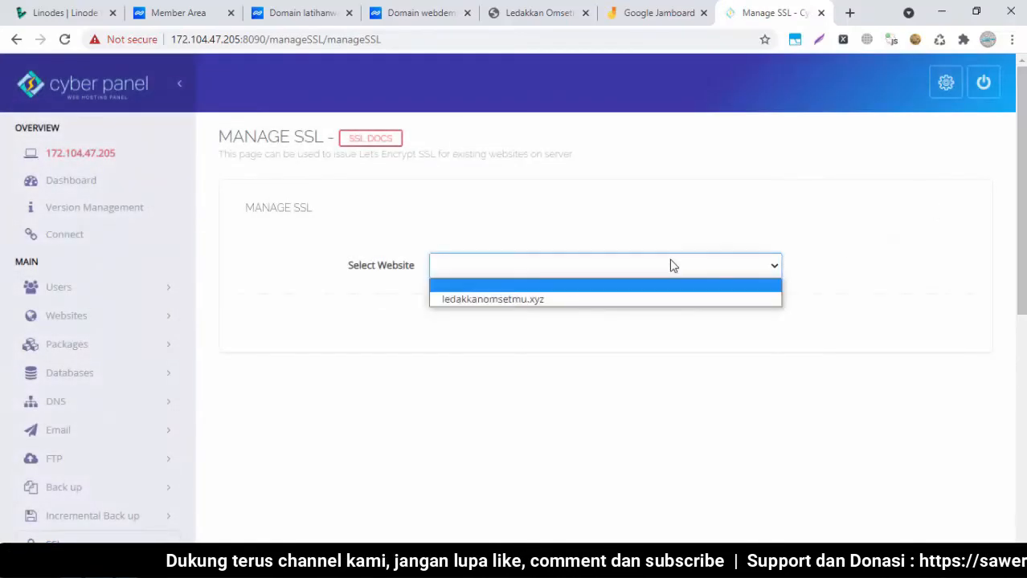
left_click(584, 299)
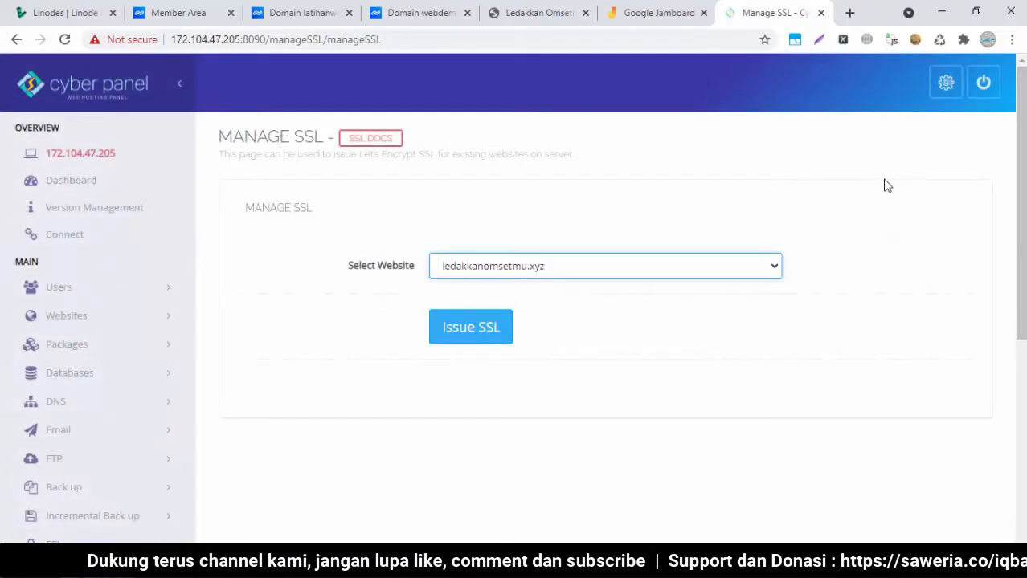
Issue the SSL certificate for ledakkanomsetmu.xyz and check the blog tab
scroll(1021, 241, "down", 1)
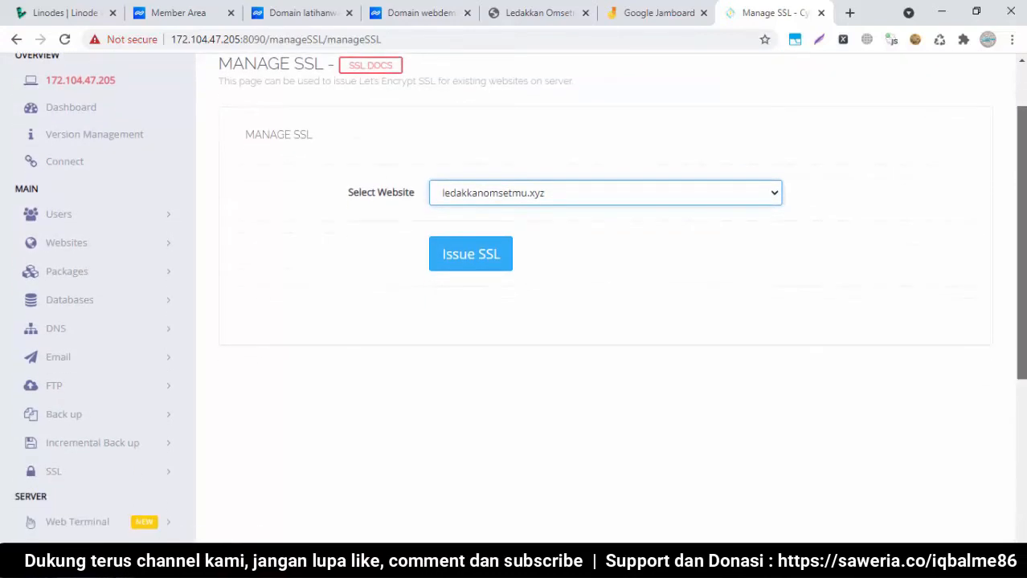
left_click(482, 264)
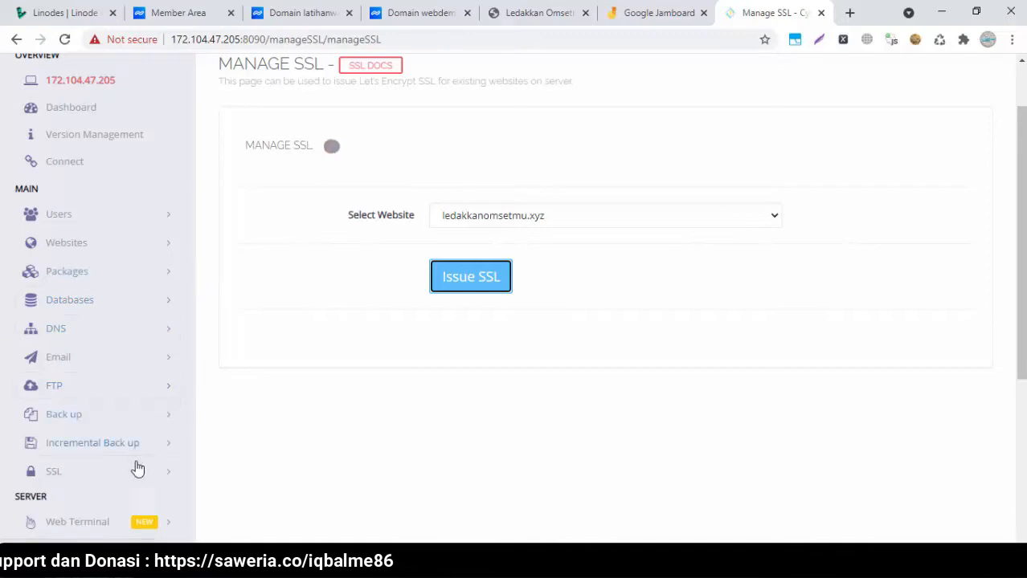
left_click(167, 468)
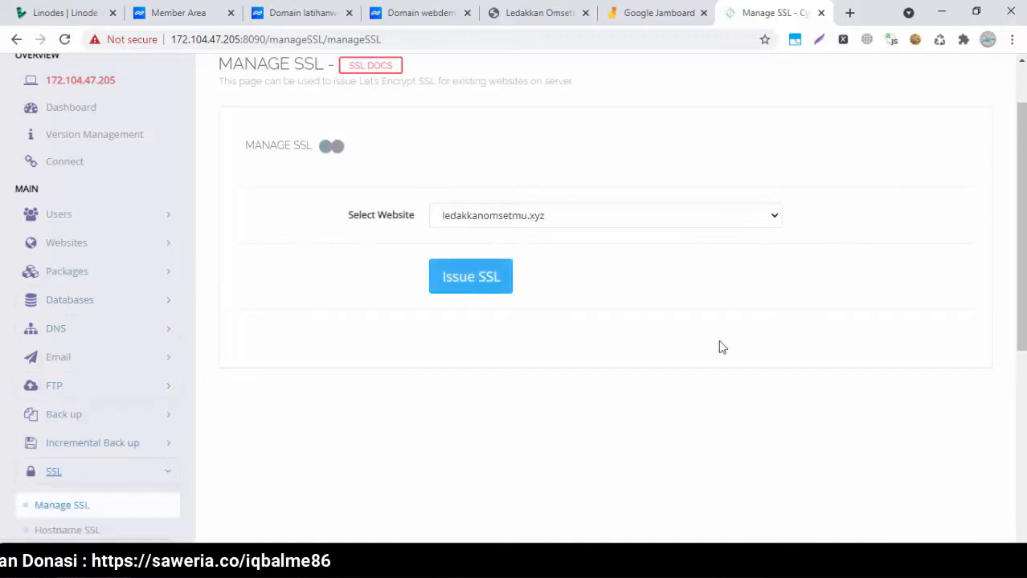
scroll(627, 361, "down", 2)
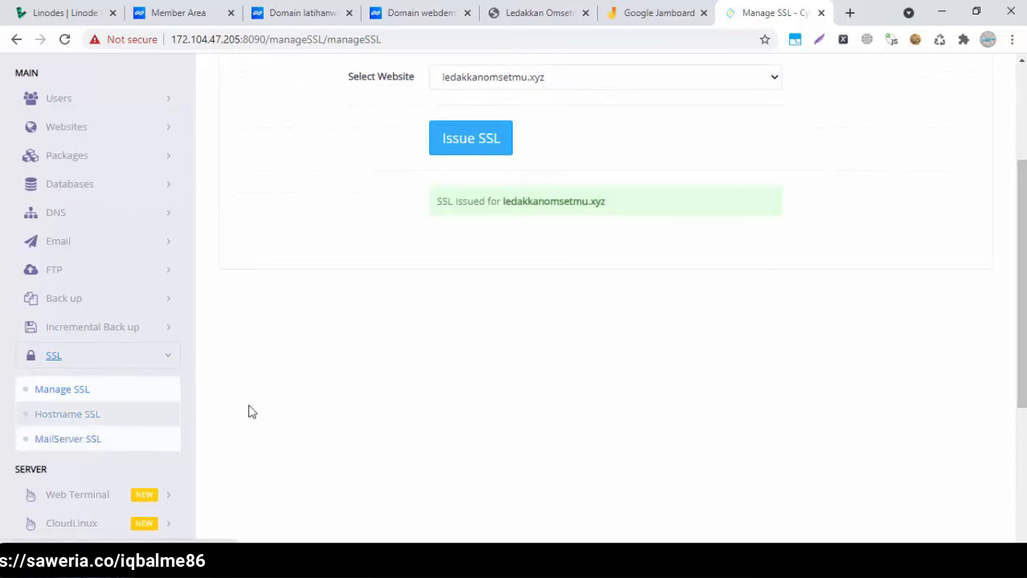
scroll(990, 213, "up", 2)
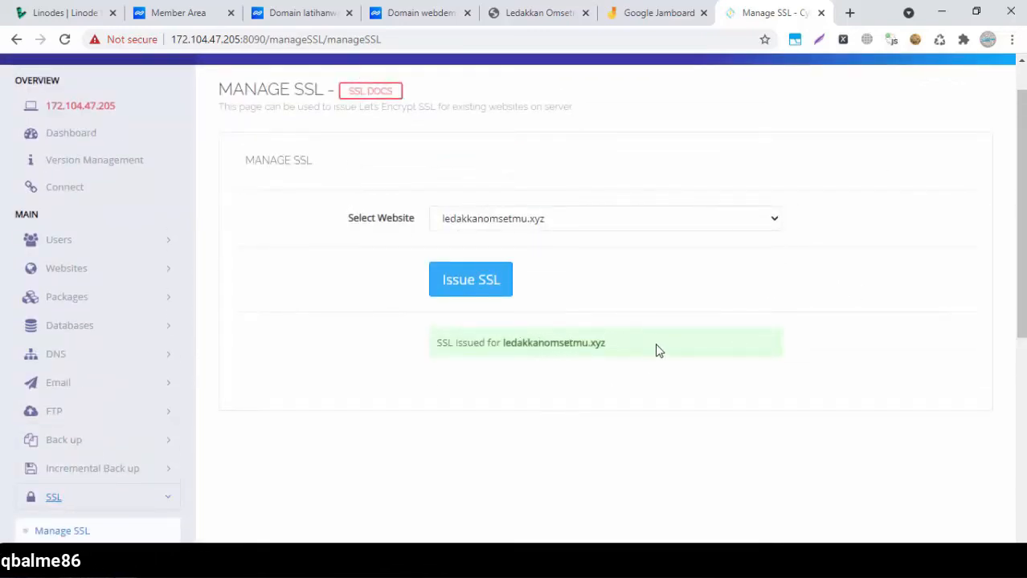
left_click(502, 10)
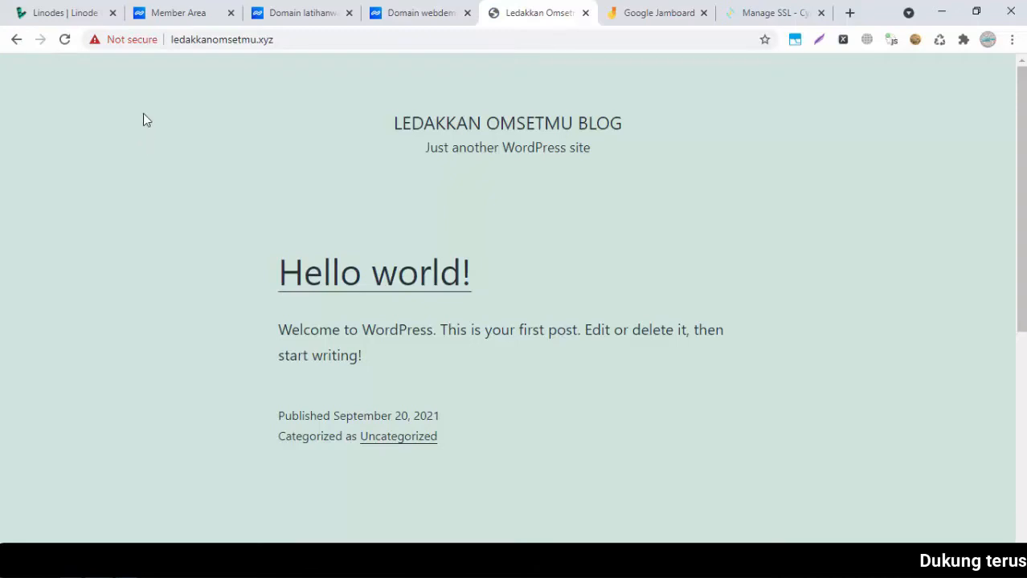
left_click(200, 40)
key("Return")
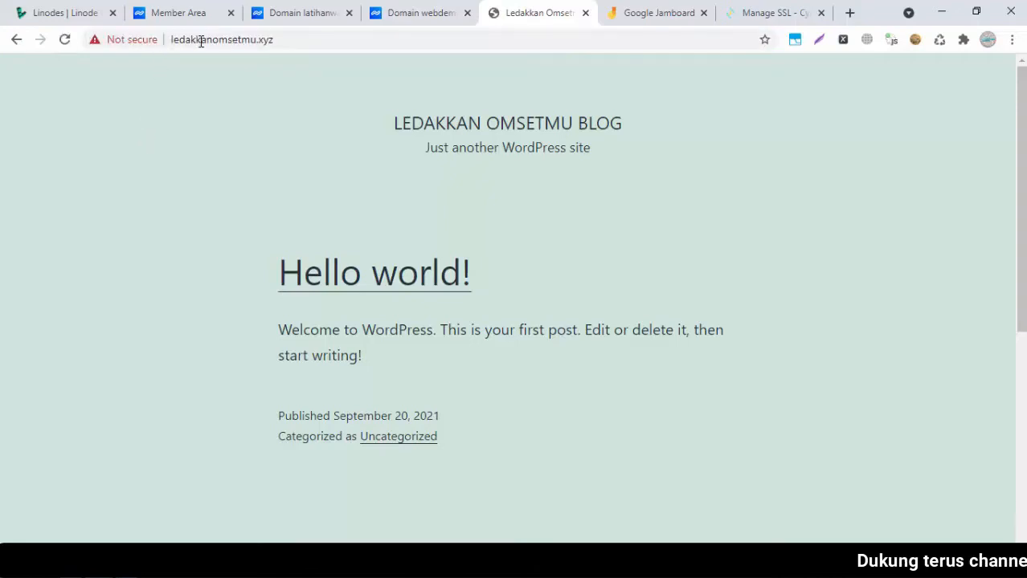
left_click(65, 44)
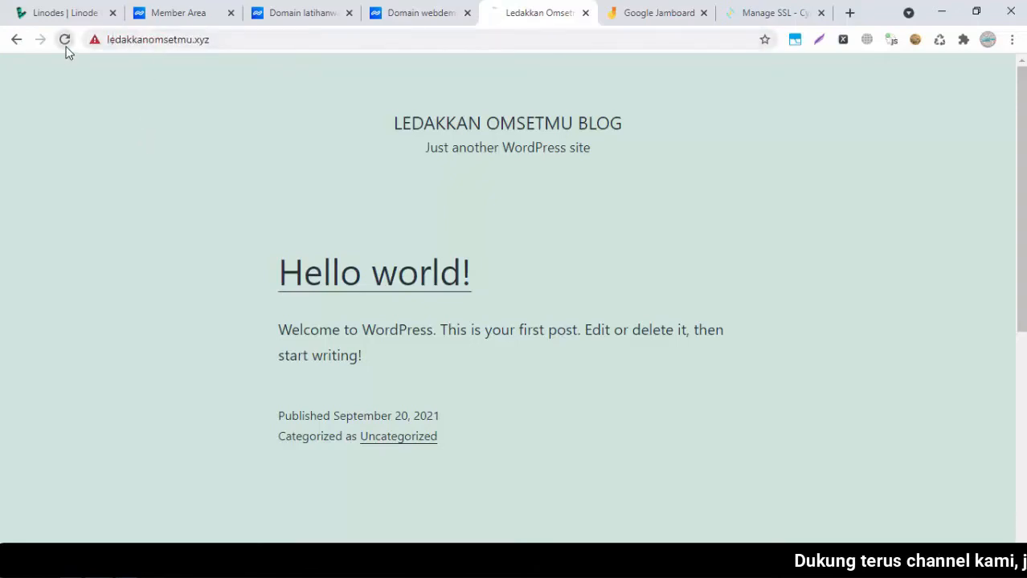
left_click(215, 47)
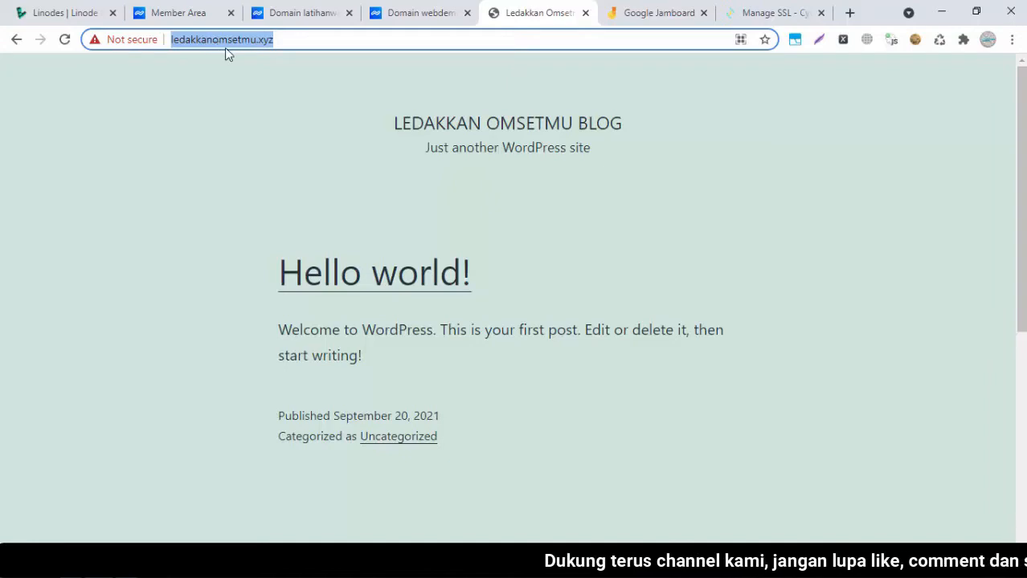
left_click(225, 48)
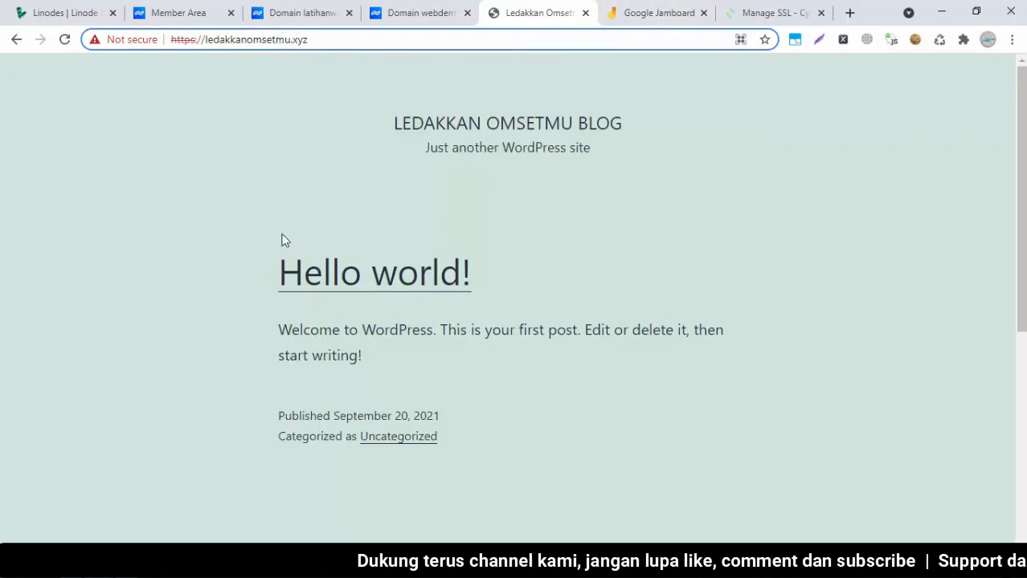
left_click(565, 140)
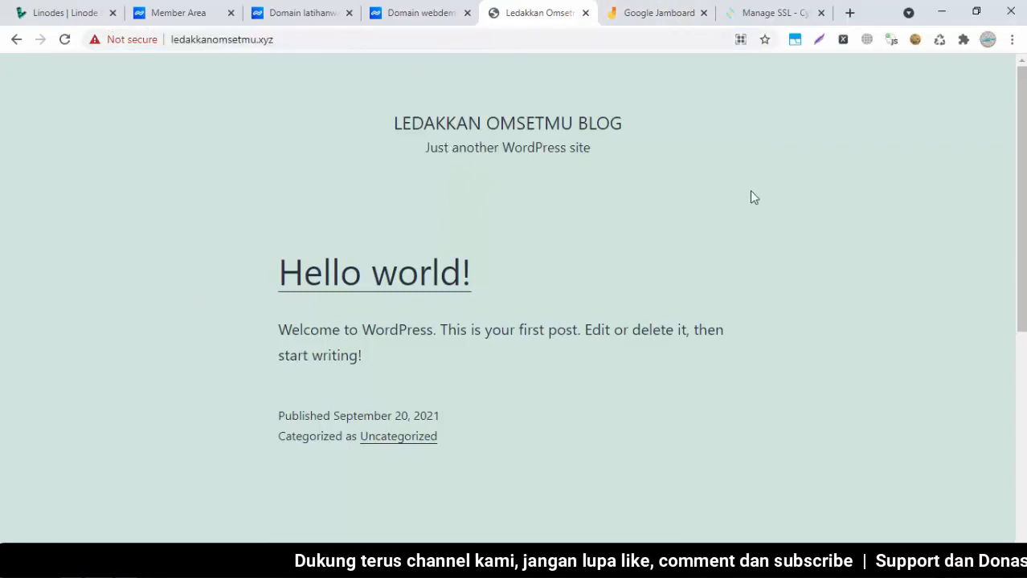
Return to CyberPanel's Manage SSL page and expand the Websites menu
left_click(751, 6)
left_click_drag(1021, 156, 1021, 125)
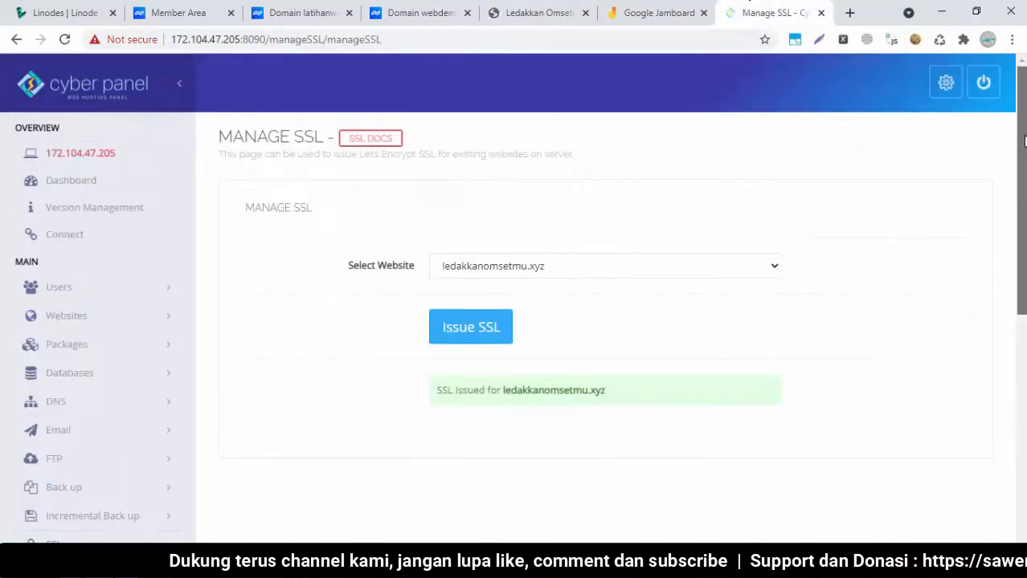
left_click(63, 325)
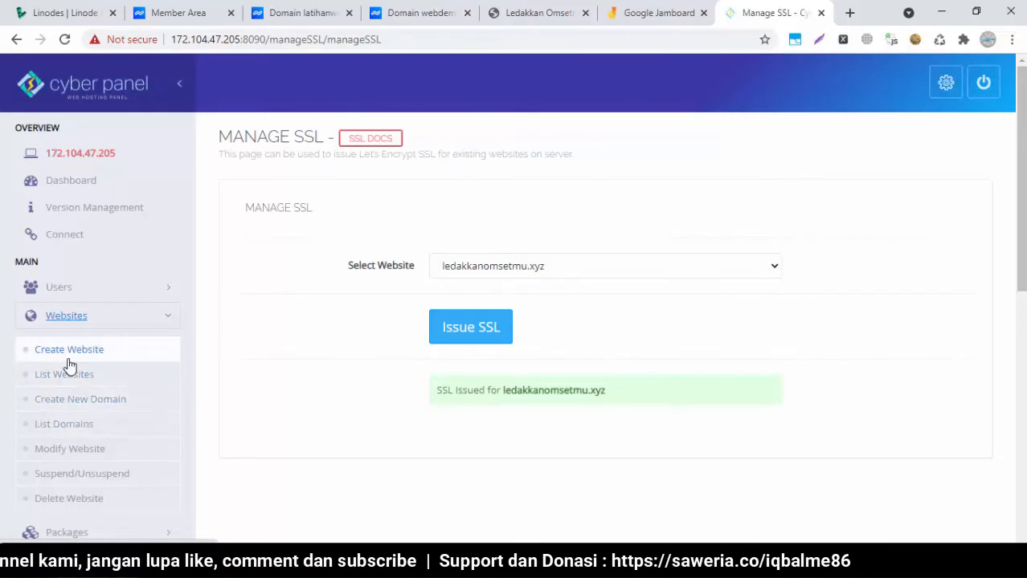
Start a new website with the Default package and owner admin
left_click(68, 358)
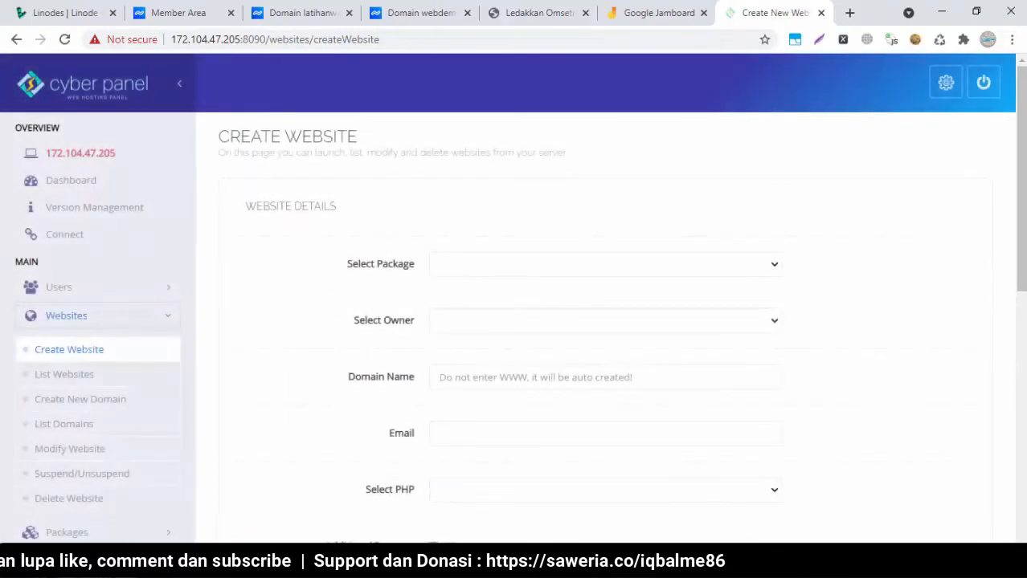
left_click(769, 267)
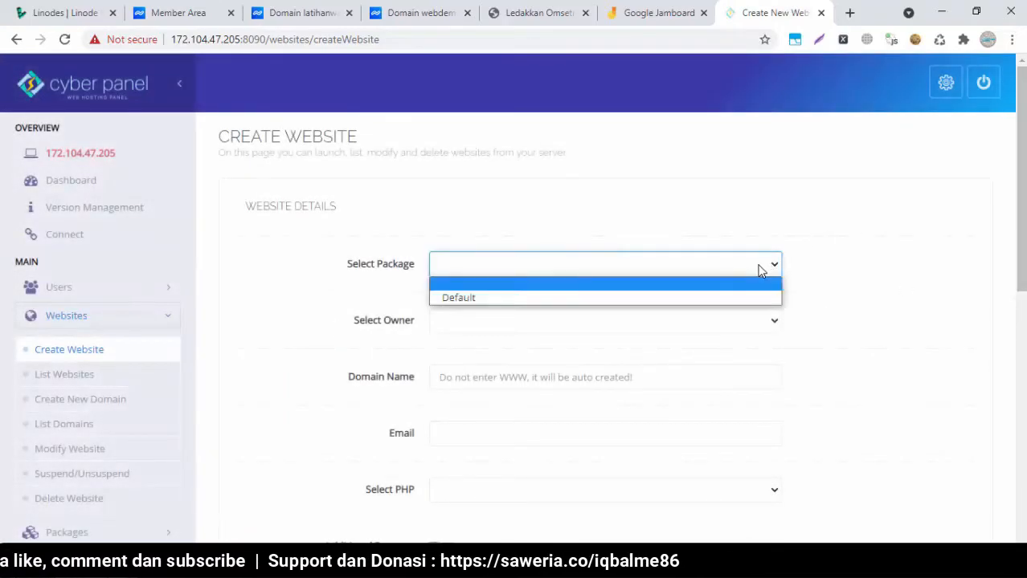
left_click(667, 296)
left_click(603, 328)
left_click(440, 354)
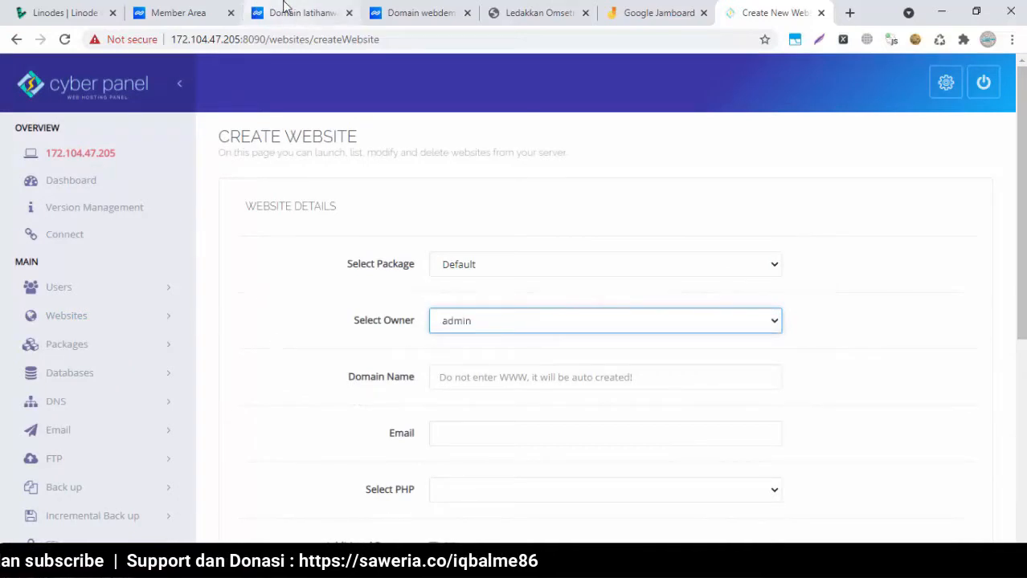
left_click(180, 11)
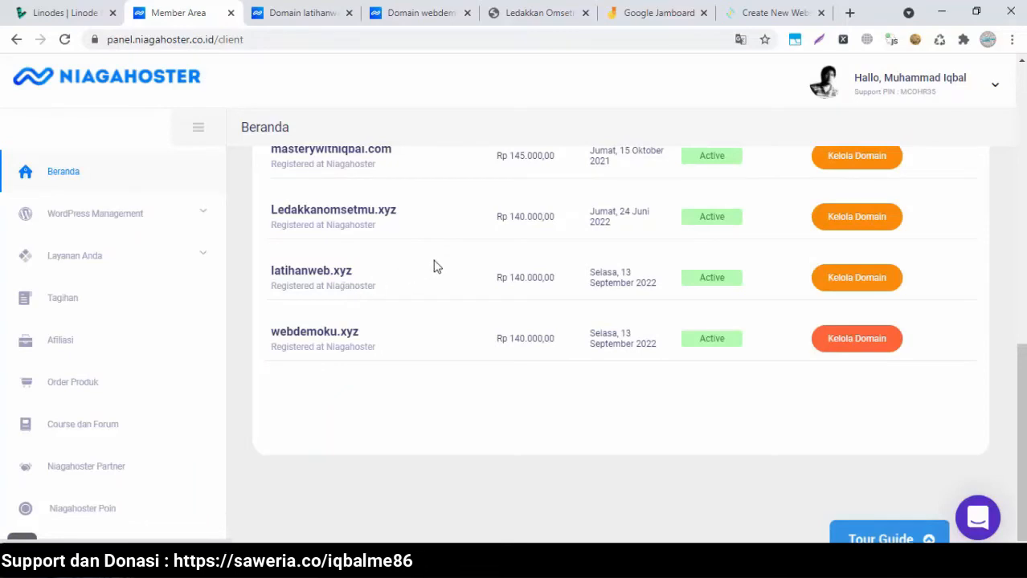
left_click(768, 15)
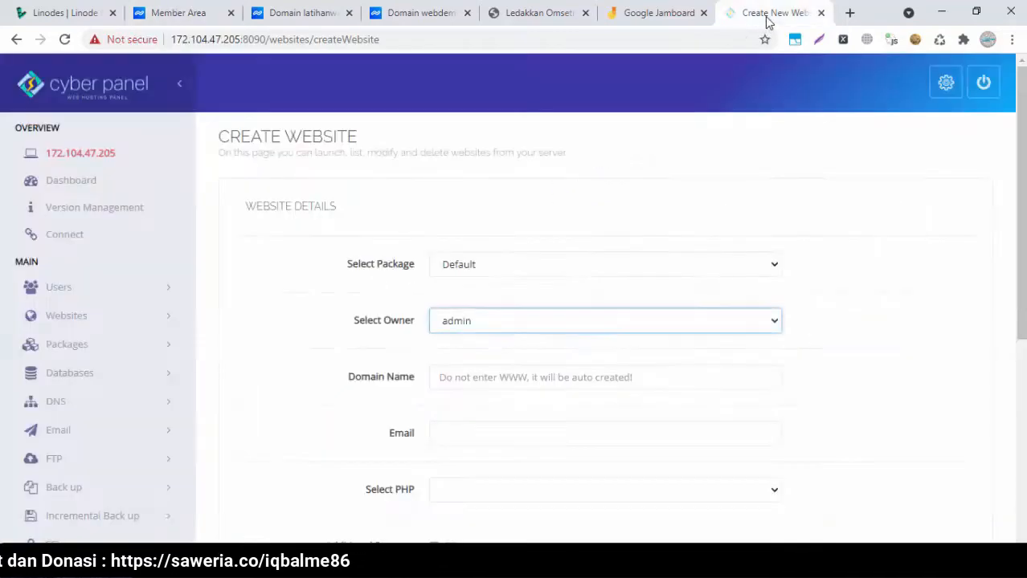
Enter domain latihanweb.xyz, the contact e-mail, and PHP 7.4
left_click(496, 379)
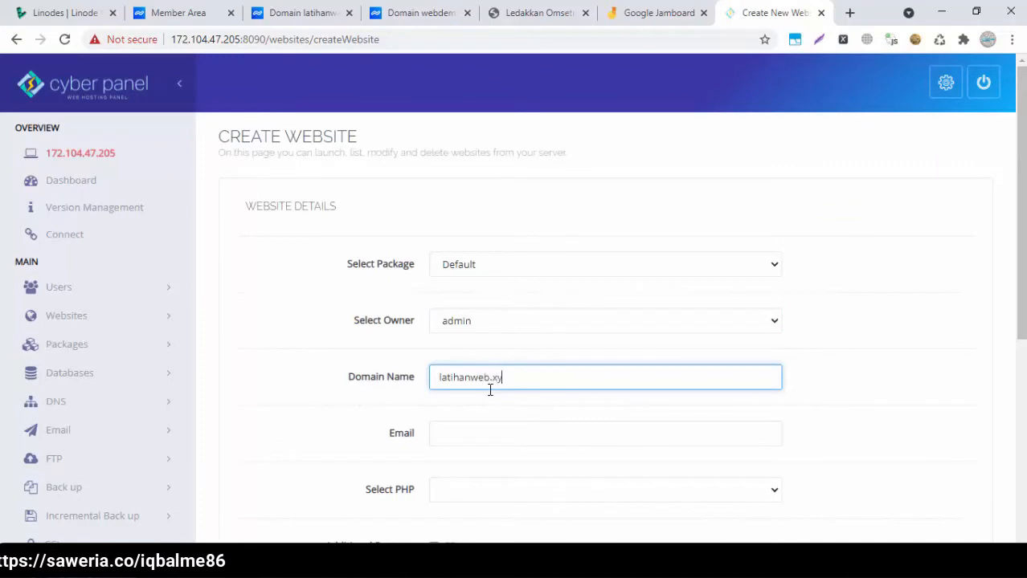
scroll(651, 362, "down", 1)
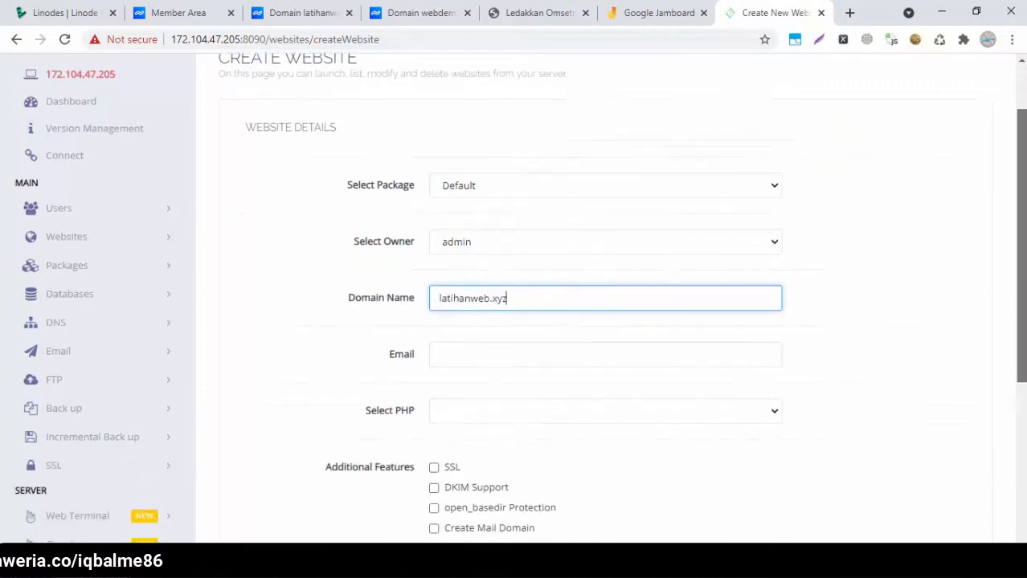
left_click(627, 354)
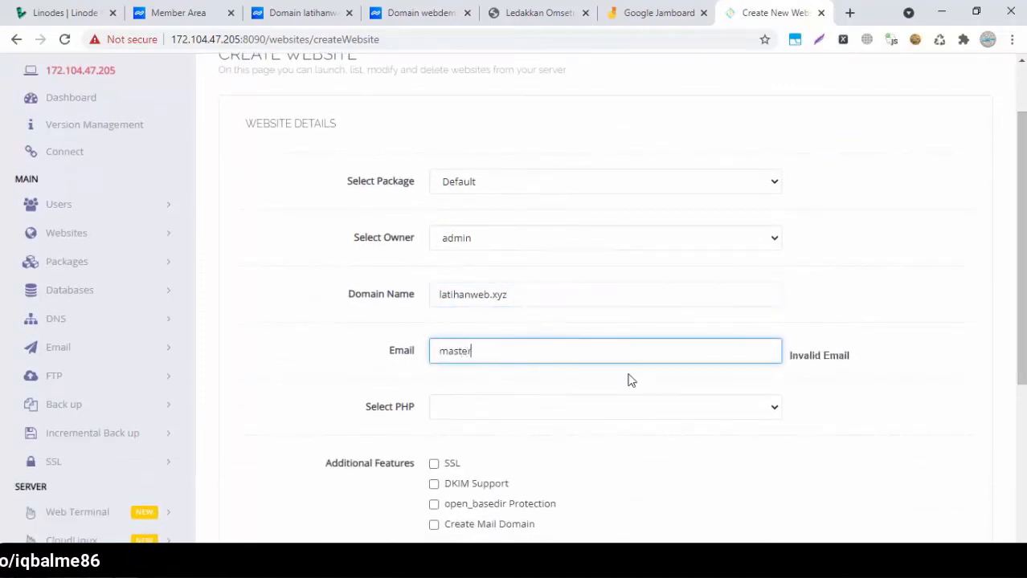
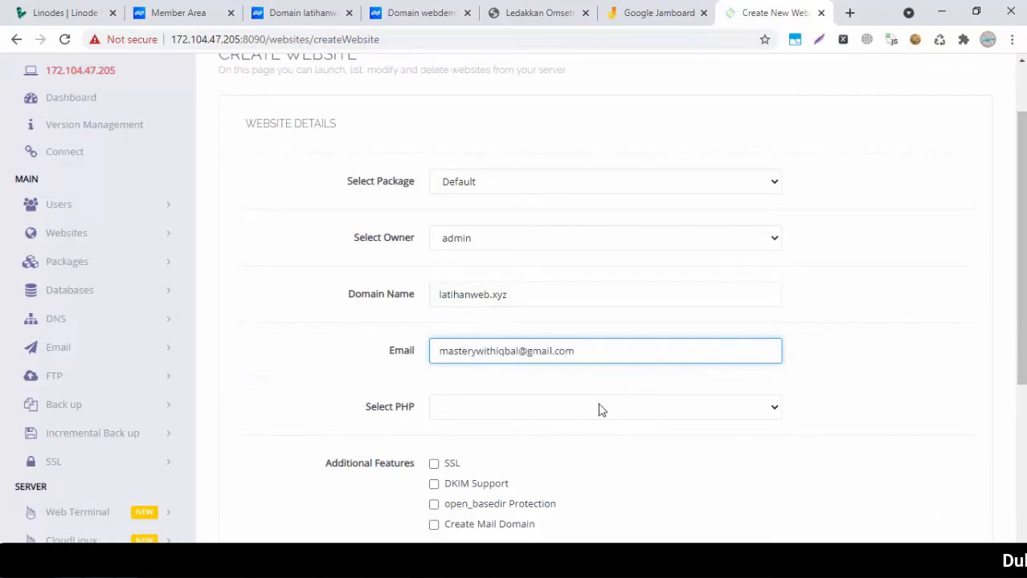
left_click(599, 410)
left_click(488, 471)
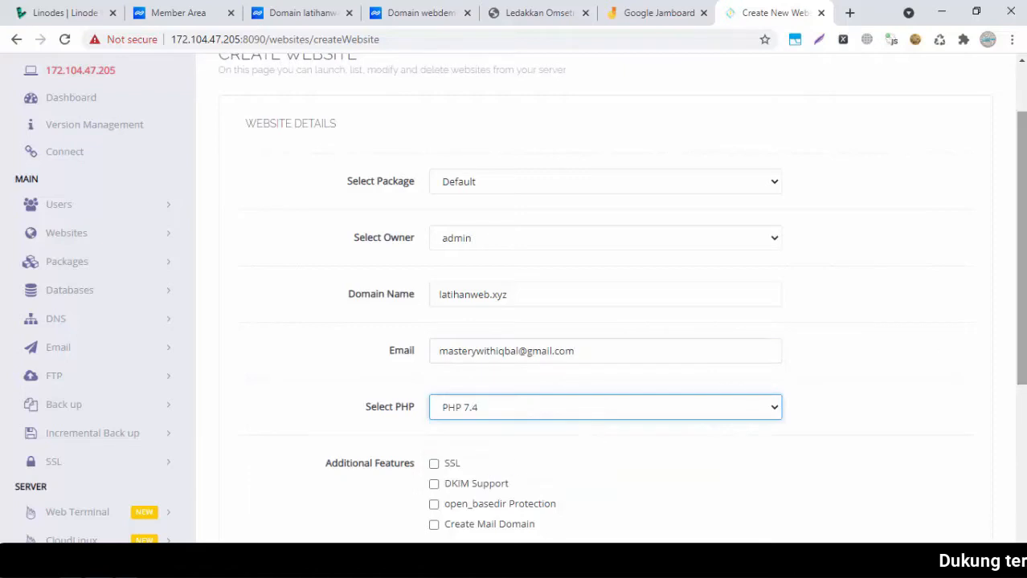
Enable SSL and mail domain among the features and create the latihanweb.xyz website
scroll(543, 322, "down", 2)
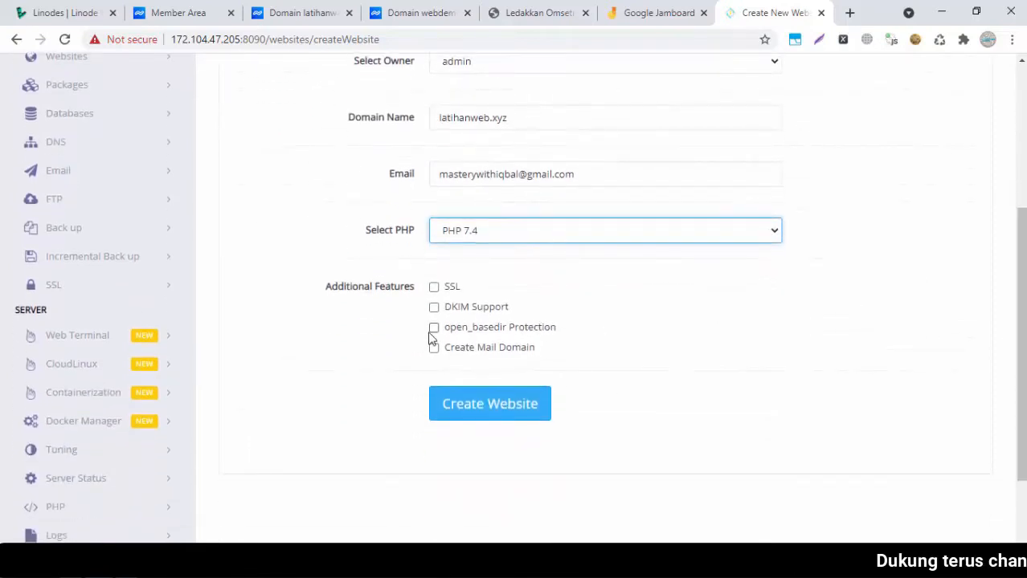
left_click(434, 288)
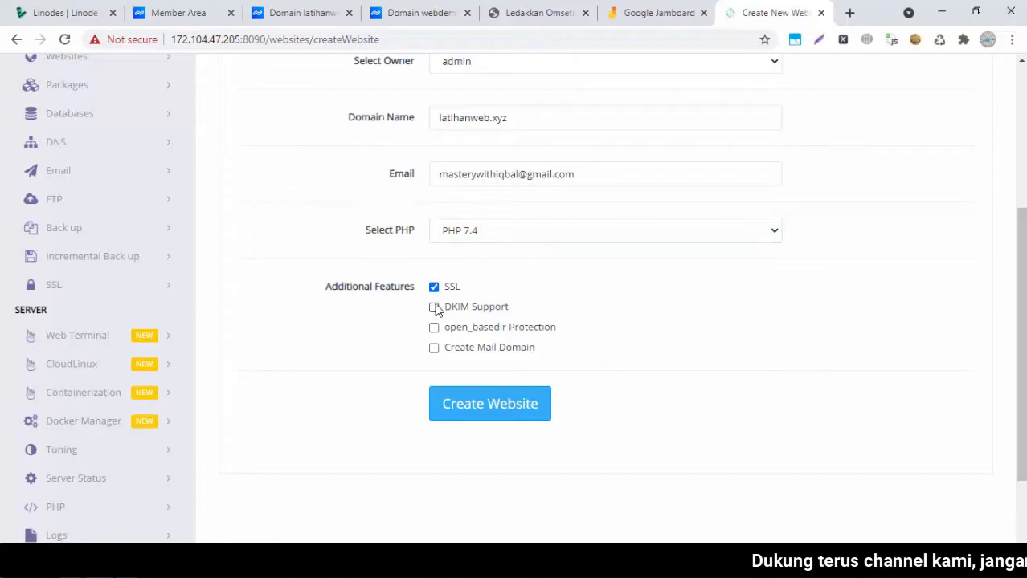
left_click(433, 349)
left_click(518, 413)
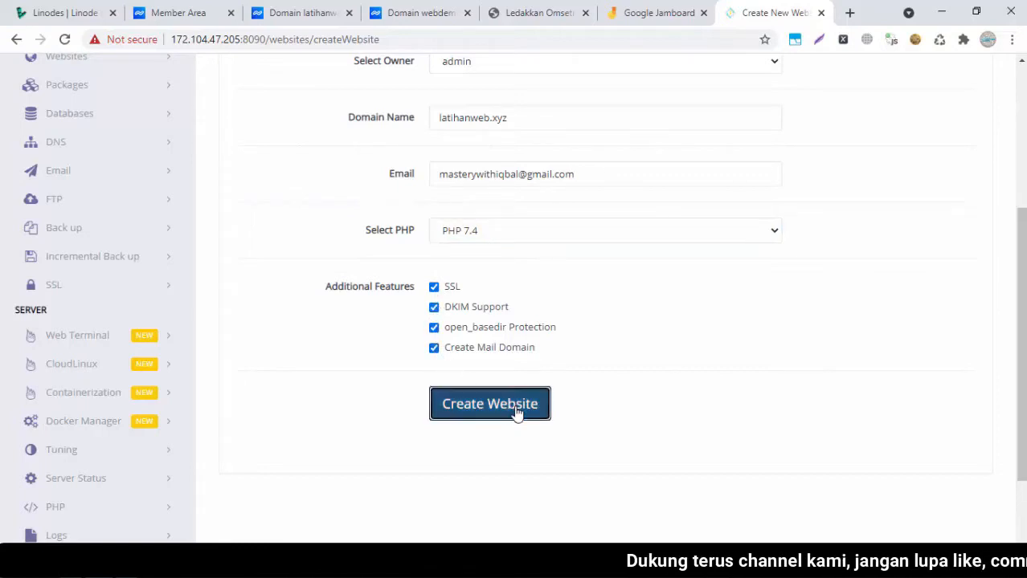
left_click_drag(1022, 321, 1022, 221)
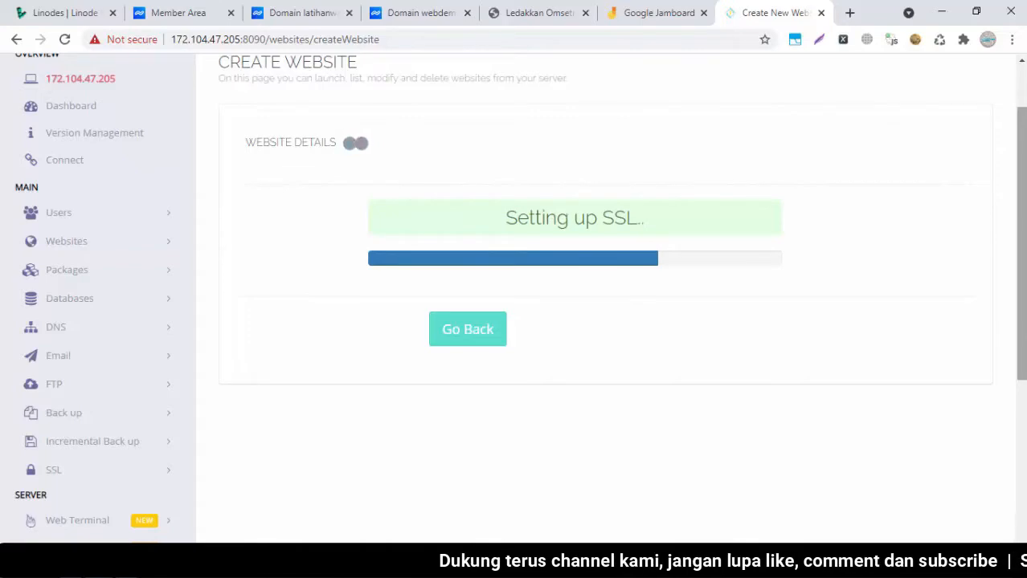
left_click(849, 12)
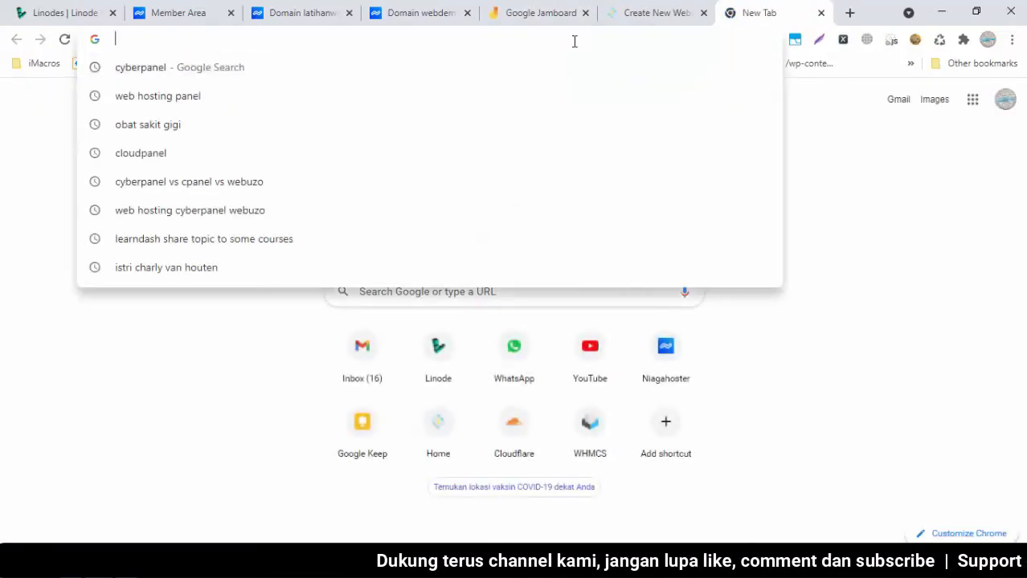
Load ledakkanomsetmu.xyz and inspect its R3 certificate, valid 21/09/2021–20/12/2021
type("leda")
key("Return")
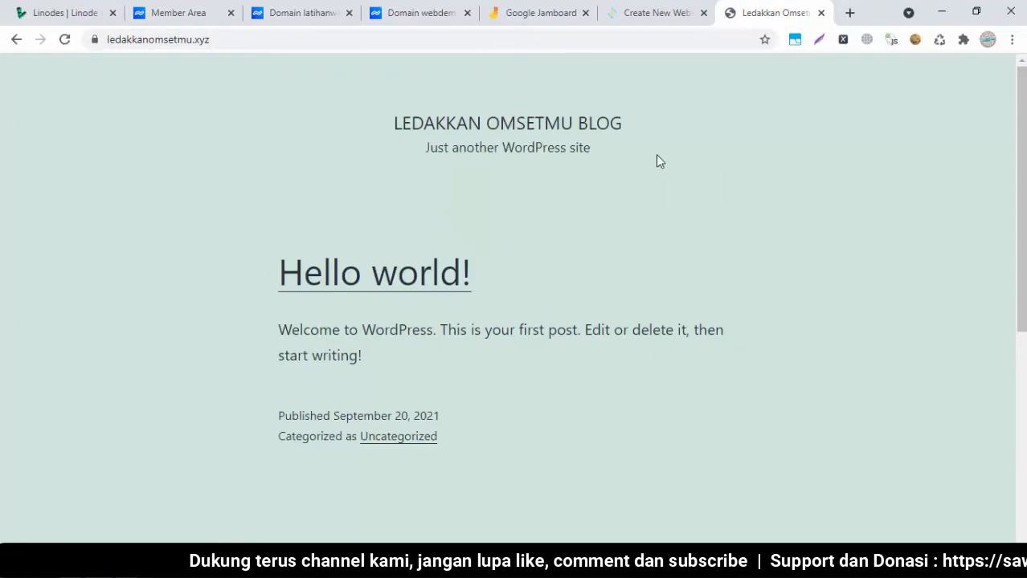
left_click(94, 43)
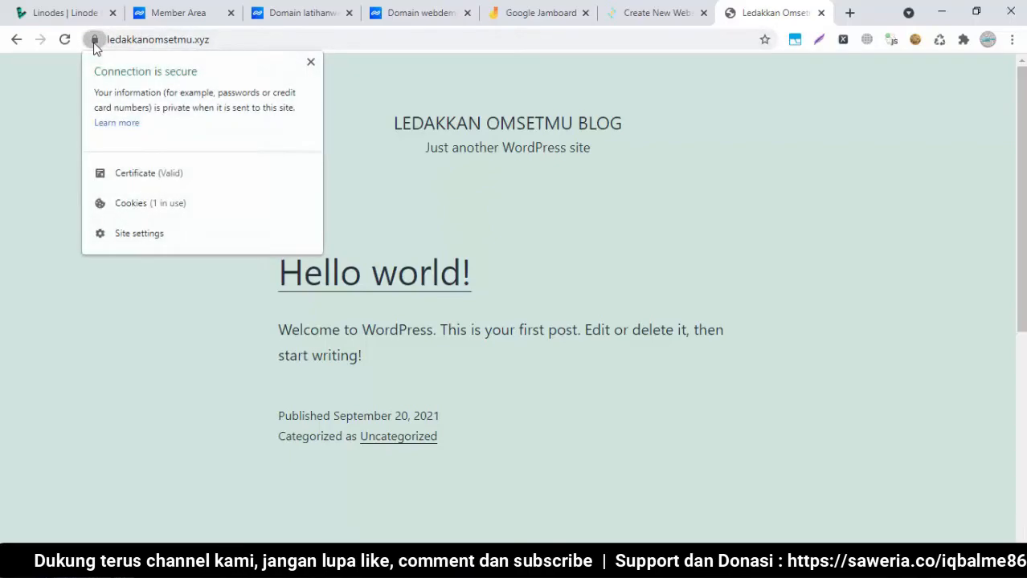
left_click(130, 176)
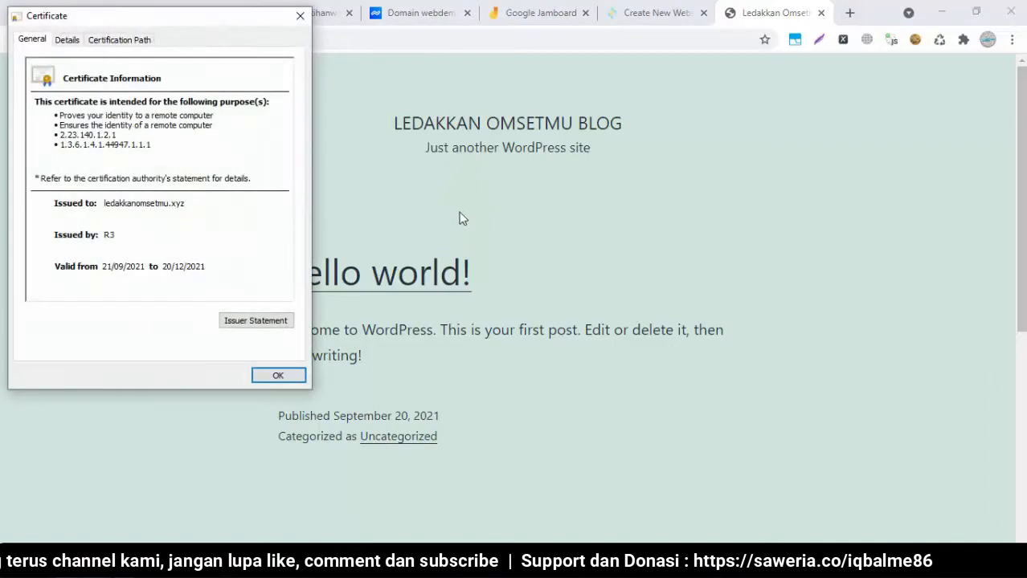
left_click_drag(82, 123, 88, 144)
left_click(88, 145)
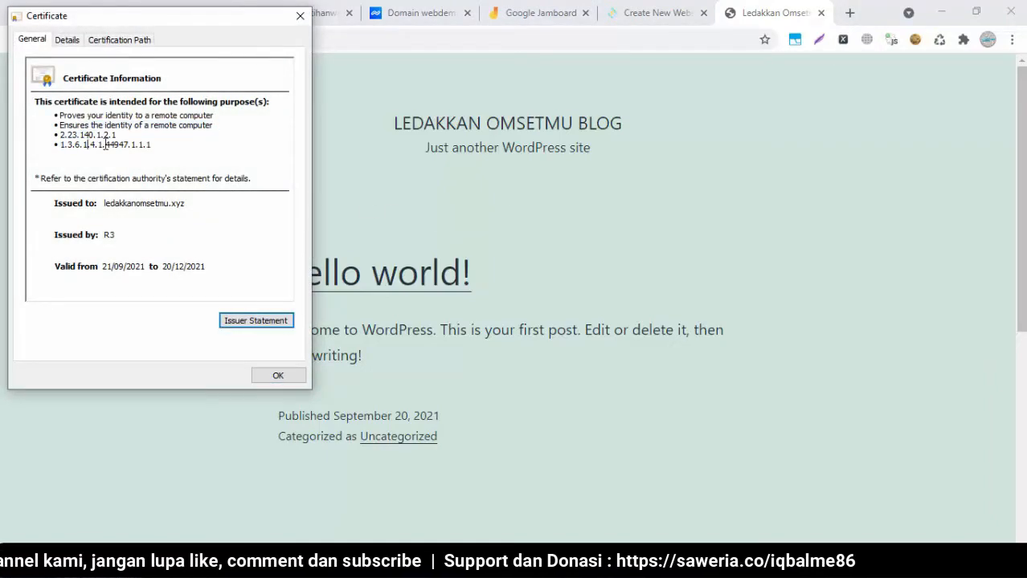
left_click(299, 16)
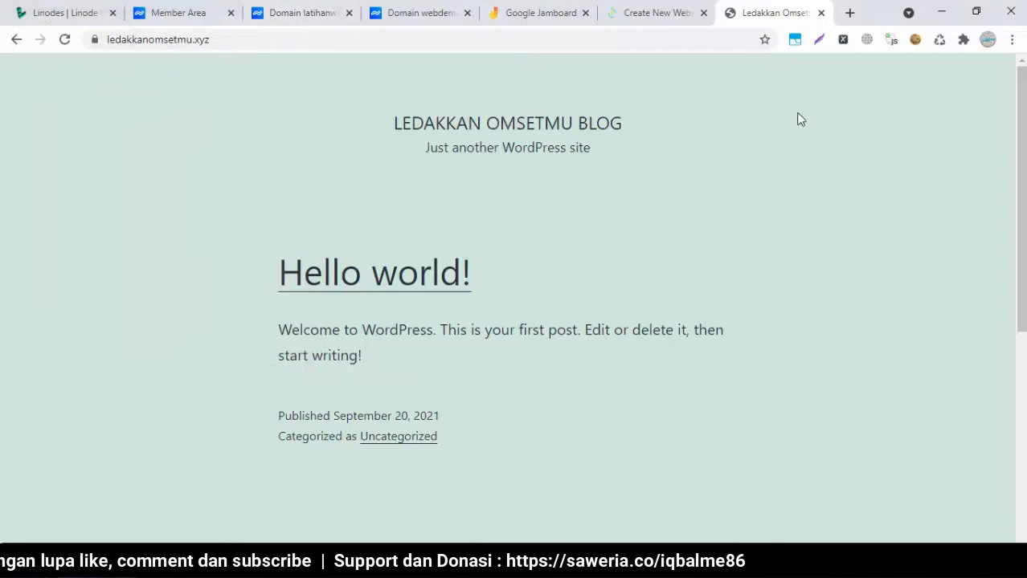
Confirm the blog's address shows the full https URL
left_click(228, 34)
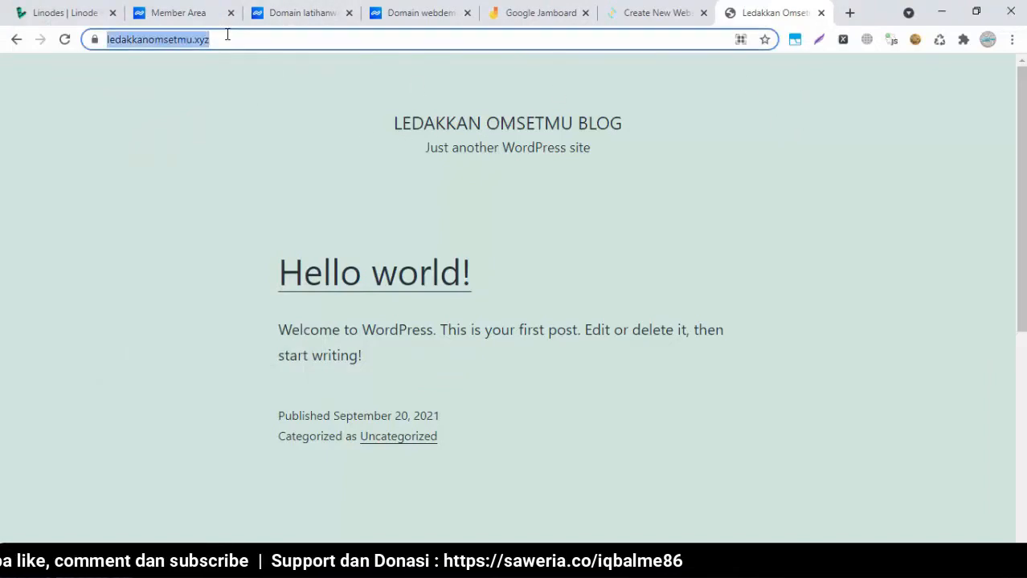
left_click(118, 42)
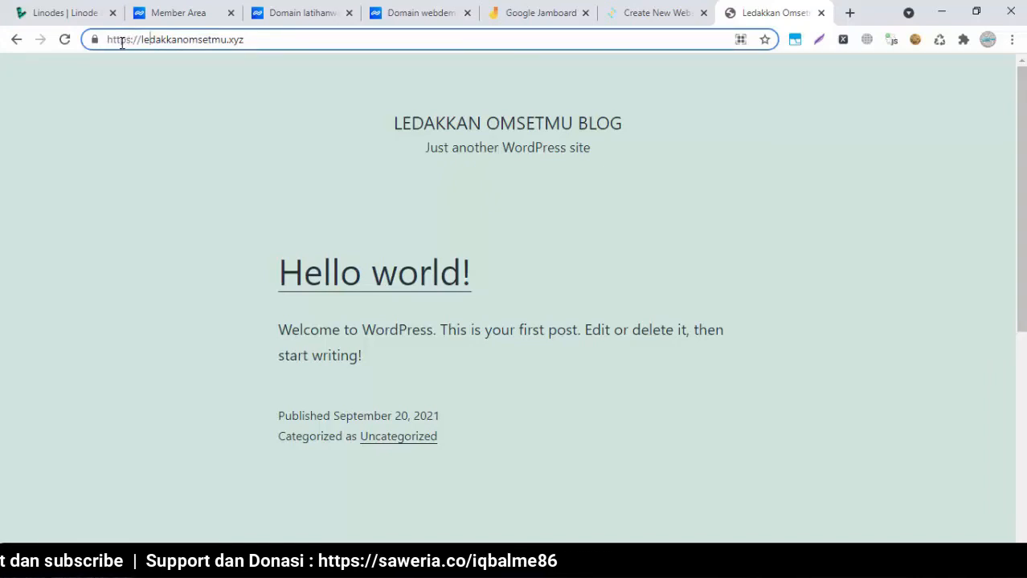
left_click(220, 189)
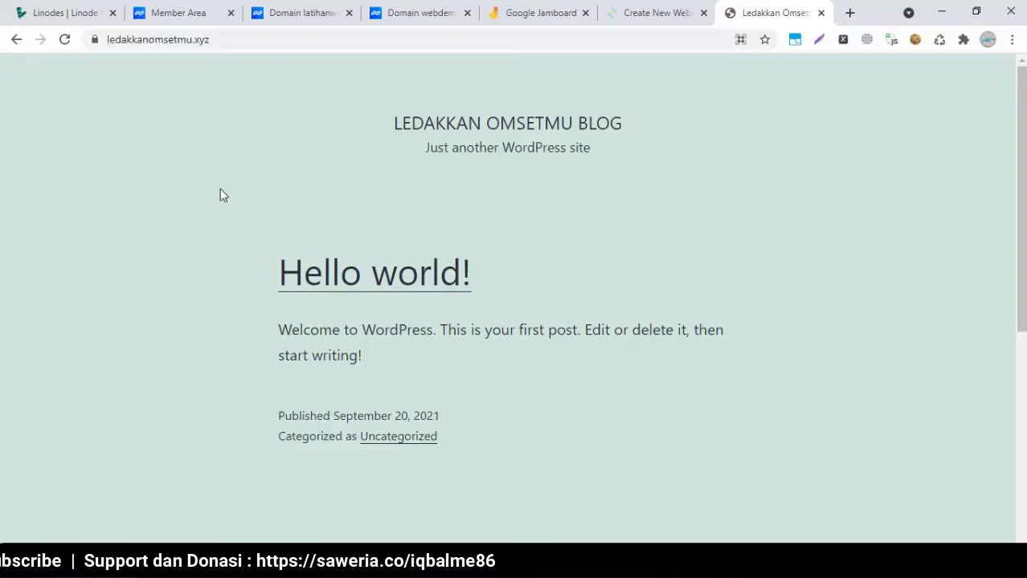
left_click(639, 18)
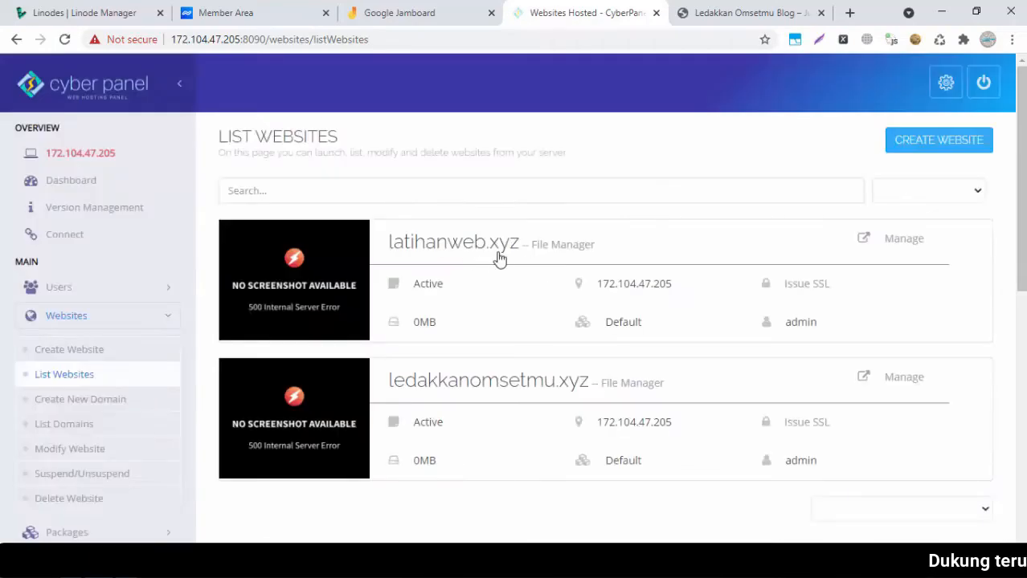
Try latihanweb.xyz (DNS error), then copy server IP 172.104.47.205 from the Notepad notes
left_click(458, 247)
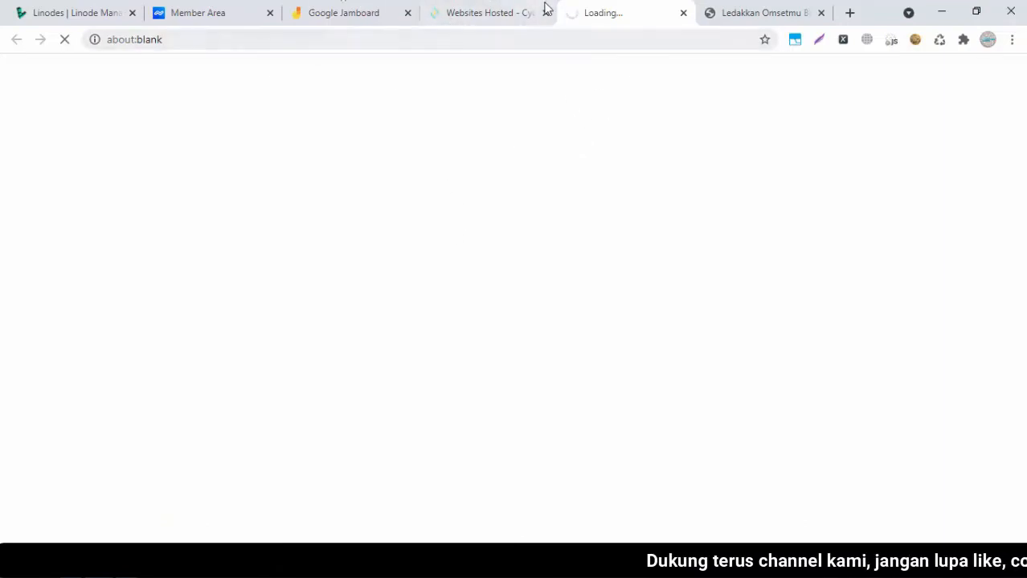
left_click(122, 564)
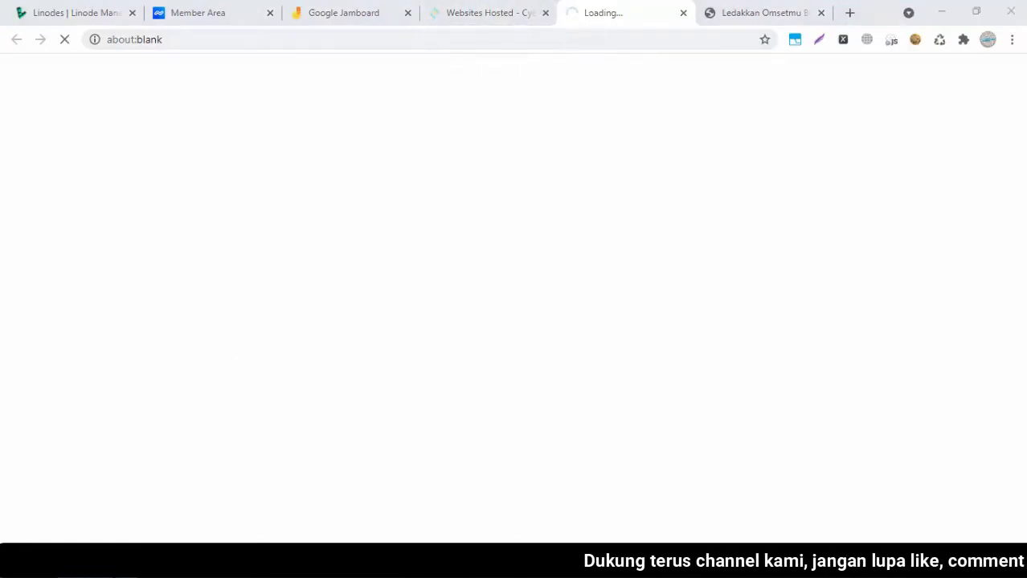
left_click_drag(411, 162, 314, 162)
right_click(331, 162)
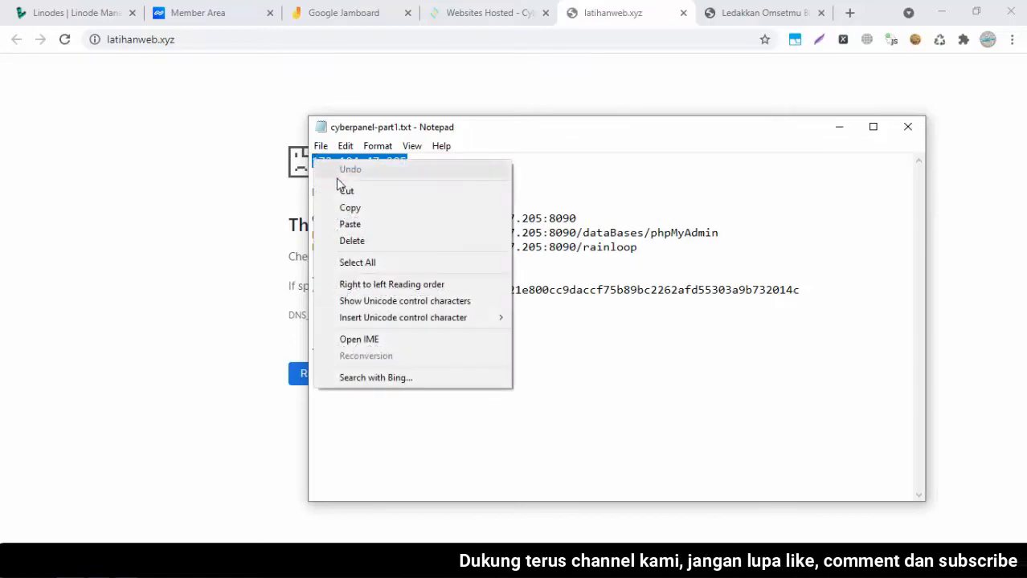
left_click(346, 207)
left_click(473, 189)
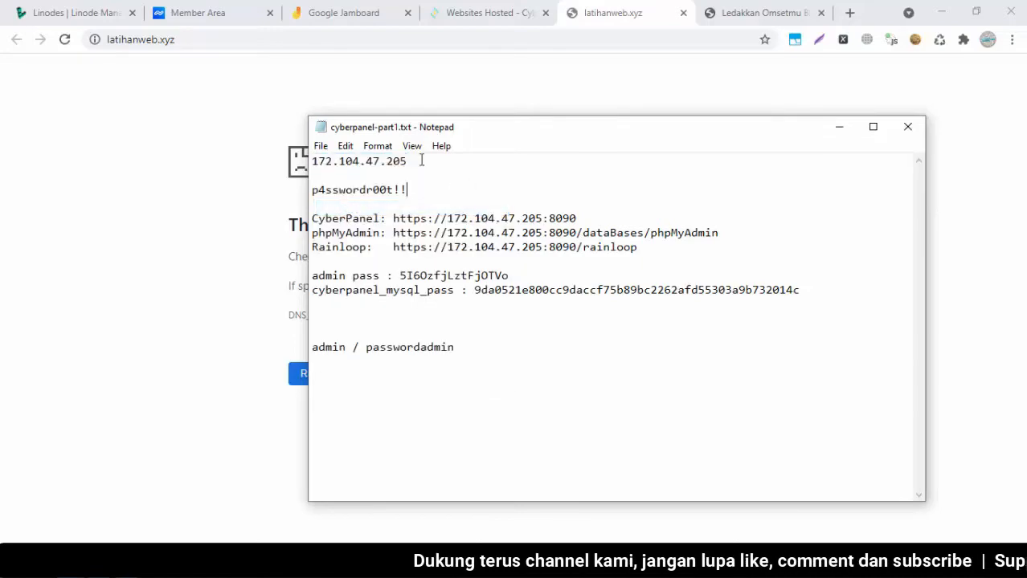
left_click(189, 12)
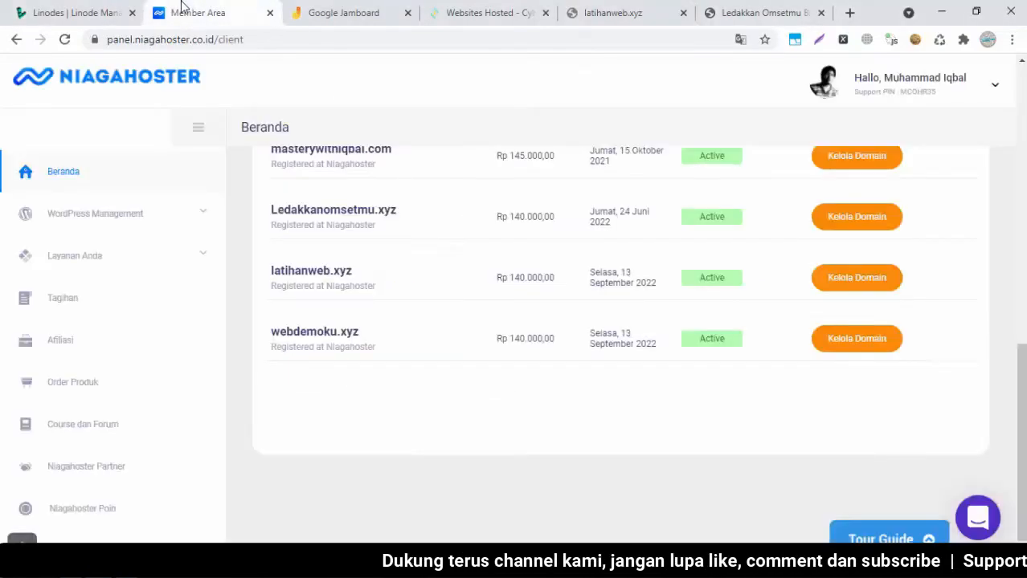
Open latihanweb.xyz's DNS Management in a new Niagahoster tab
right_click(844, 278)
left_click(861, 288)
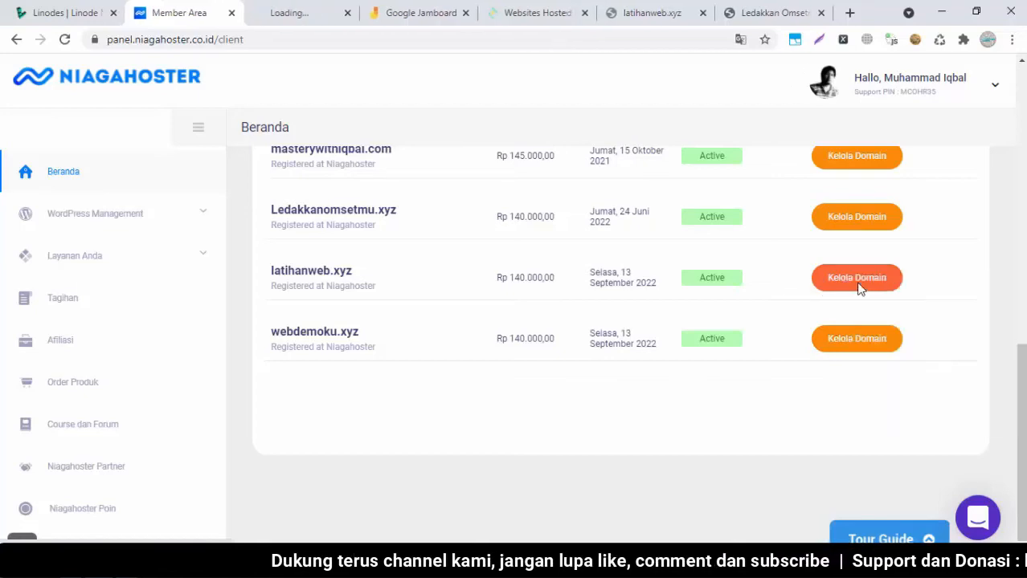
left_click(315, 11)
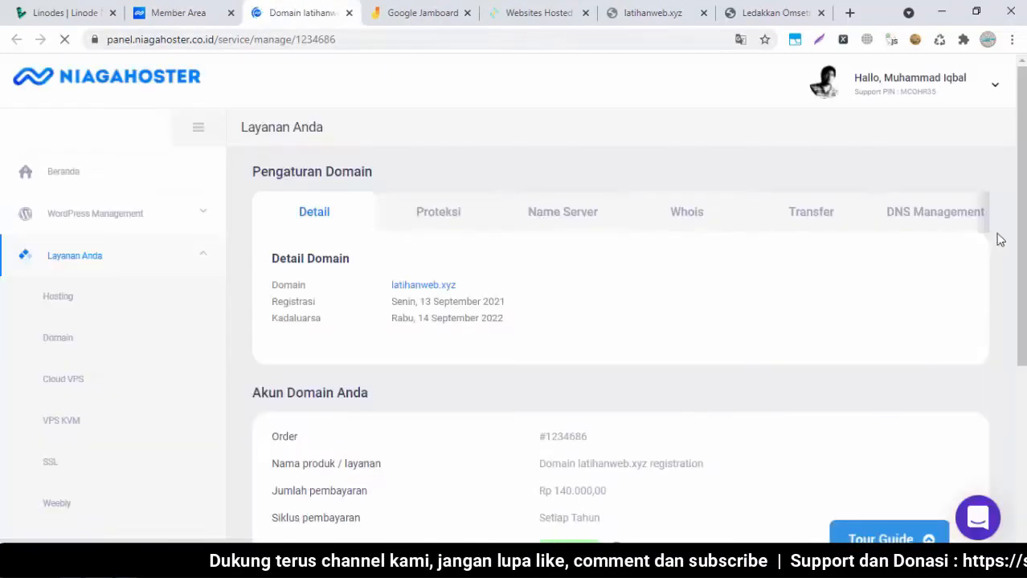
left_click(947, 219)
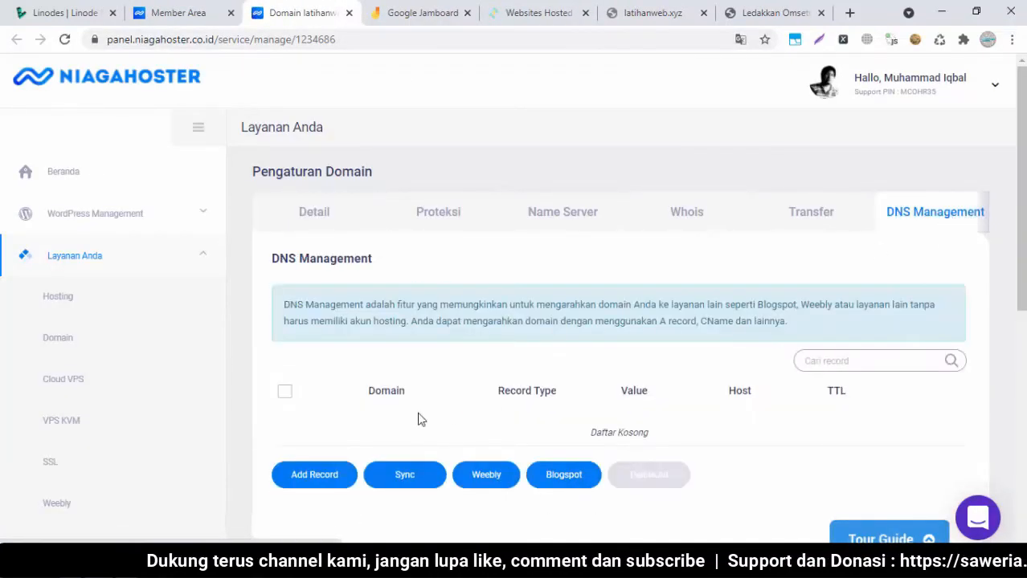
Add and save an A record with IPv4 172.104.47.205
left_click(331, 475)
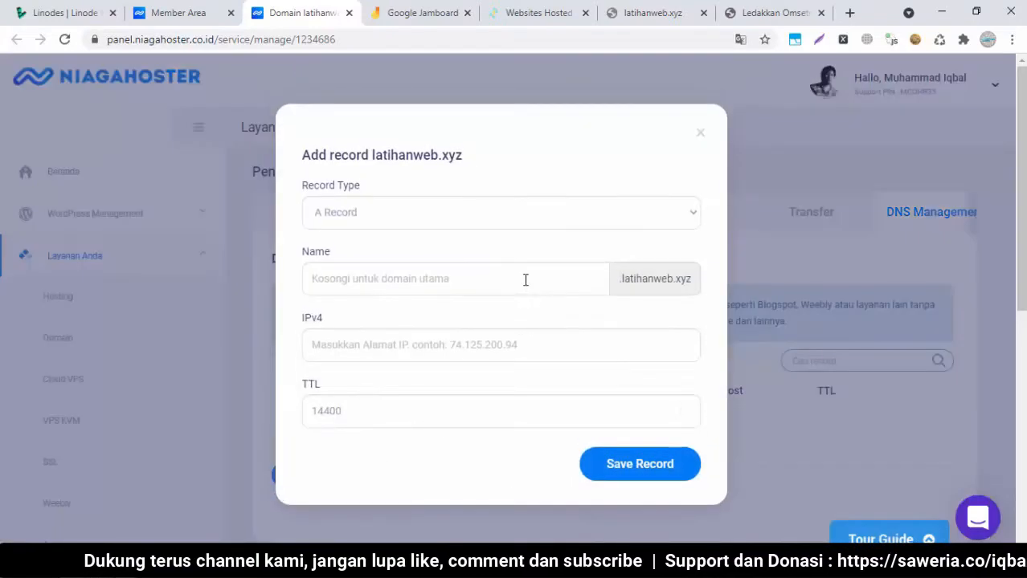
left_click(386, 343)
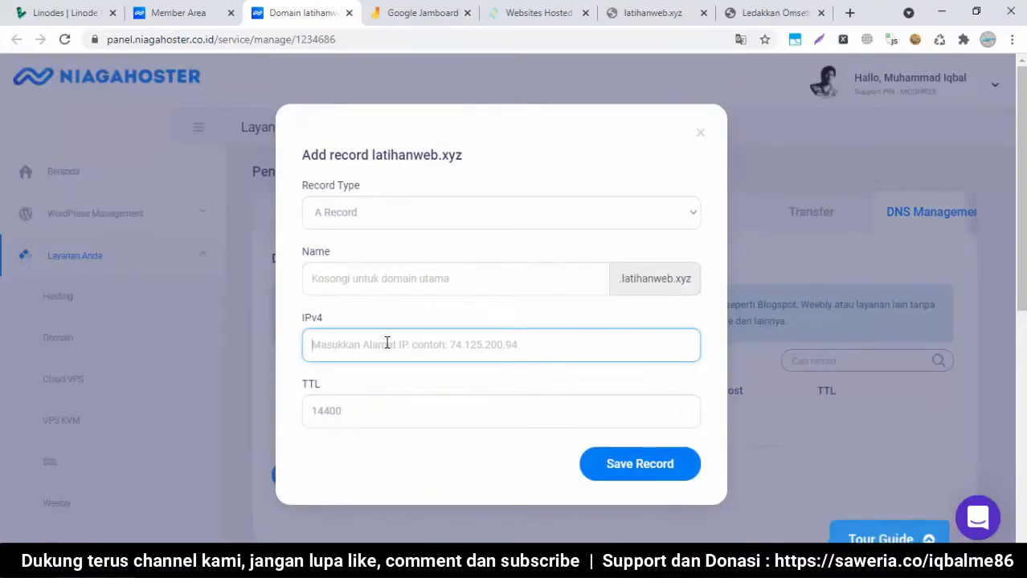
right_click(386, 343)
left_click(423, 203)
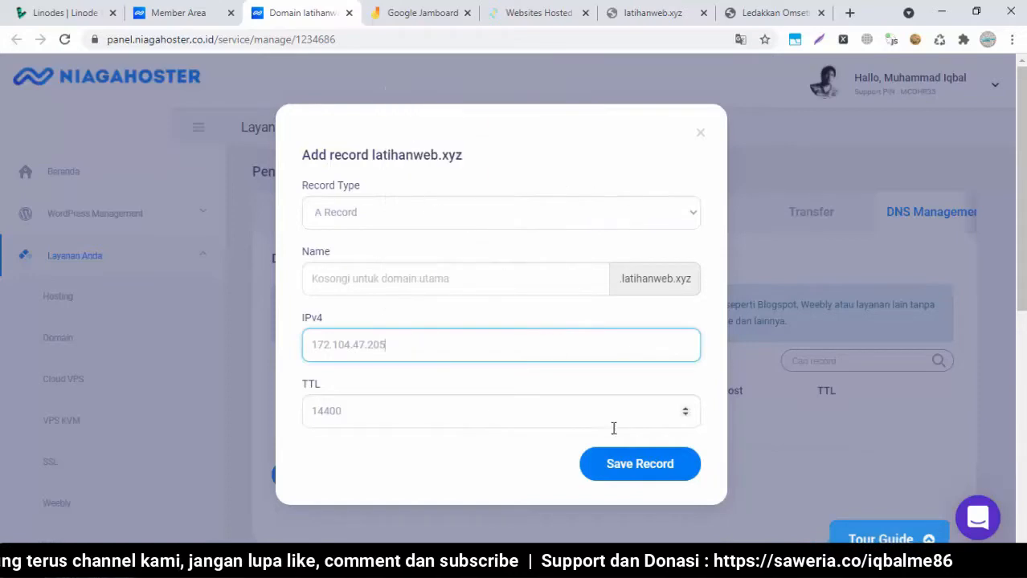
left_click(658, 477)
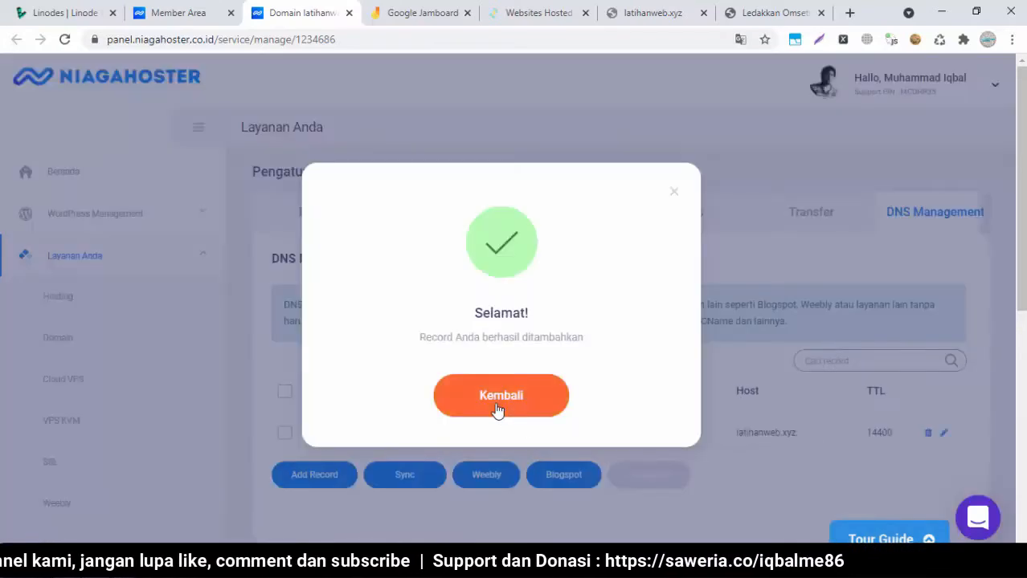
left_click(497, 403)
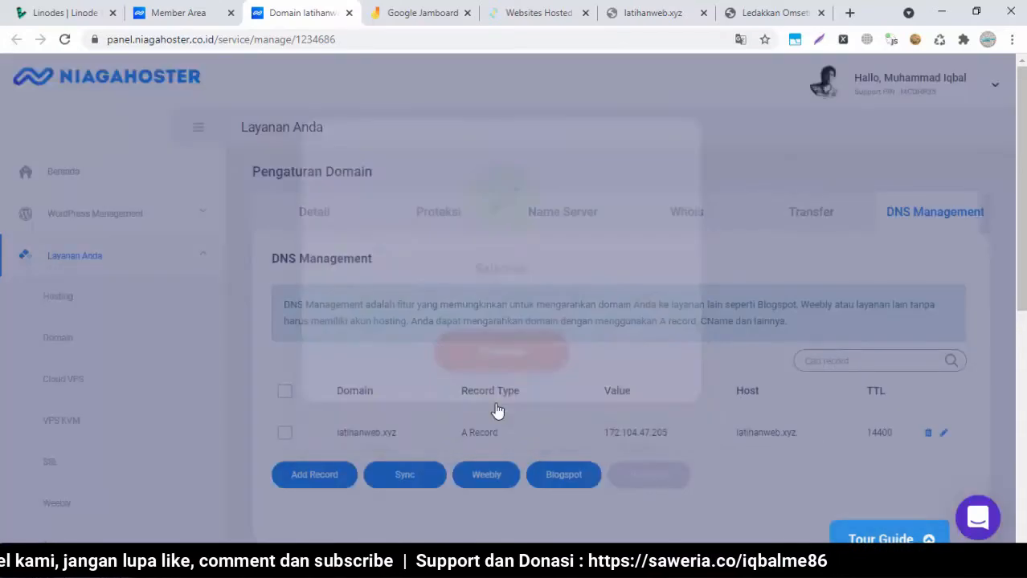
scroll(848, 297, "down", 1)
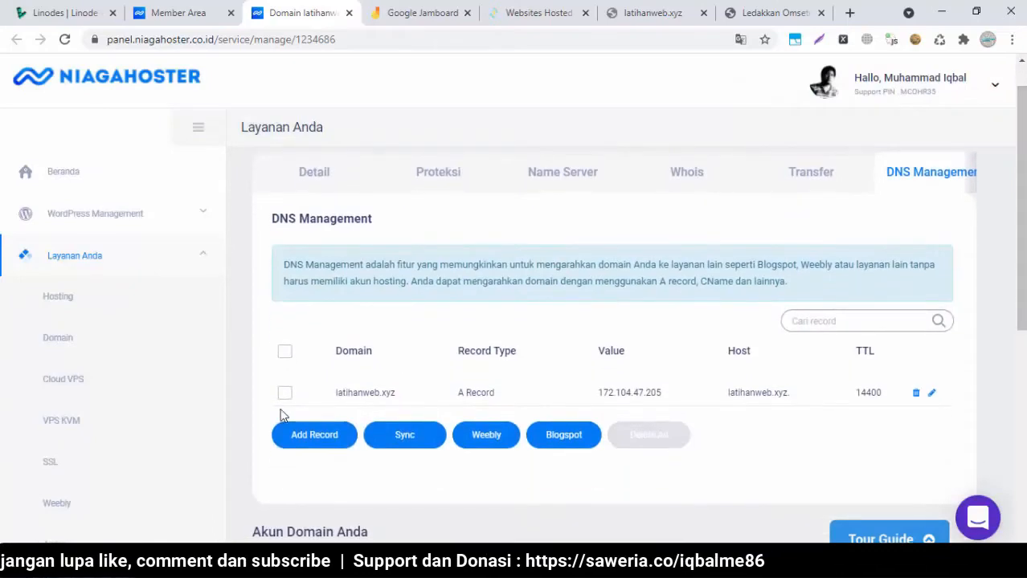
left_click(314, 435)
Add and save a CNAME record with sub domain www and hostname latihanweb.xyz
left_click(498, 212)
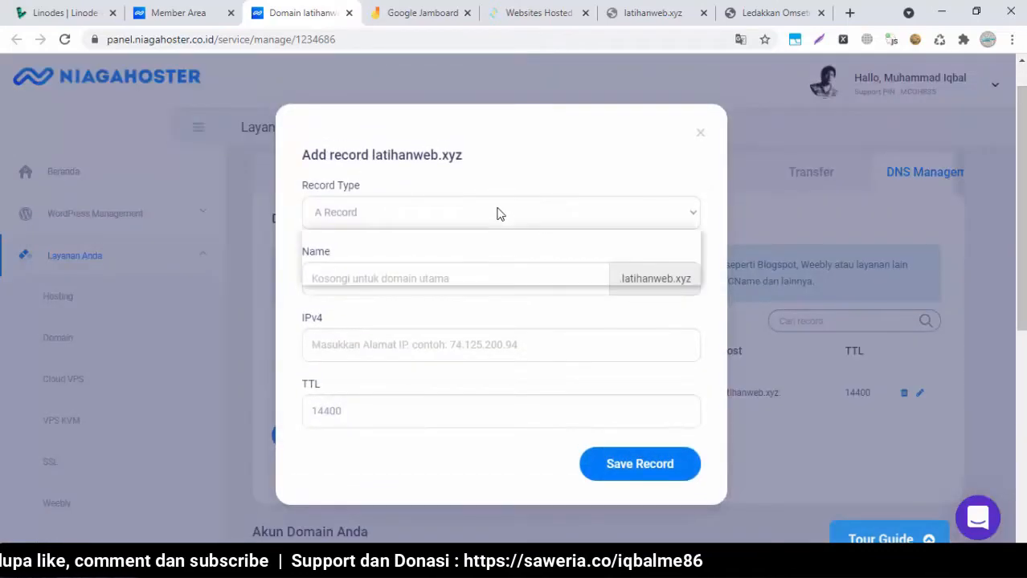
left_click(434, 249)
left_click(411, 289)
type("www")
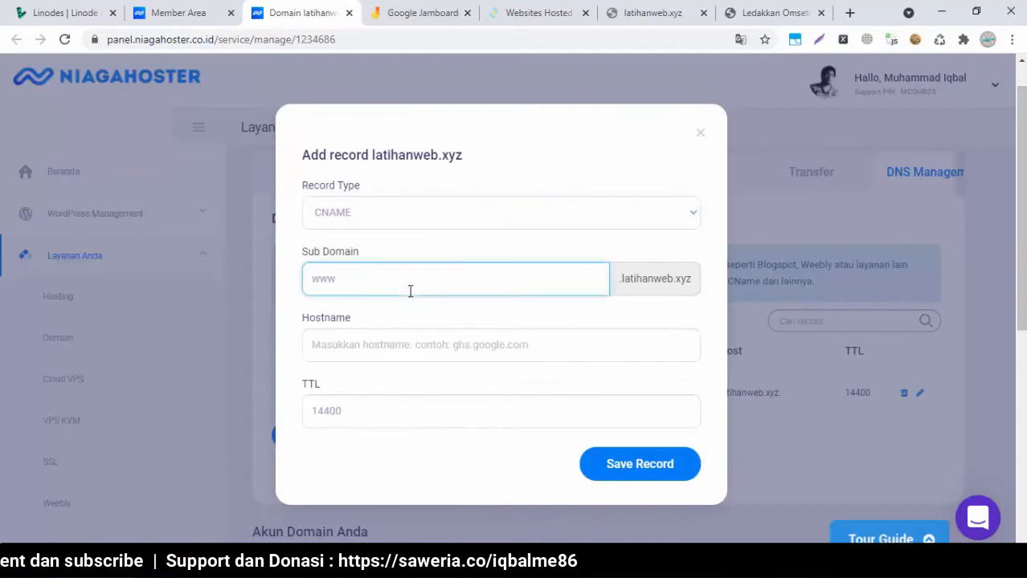
left_click(374, 345)
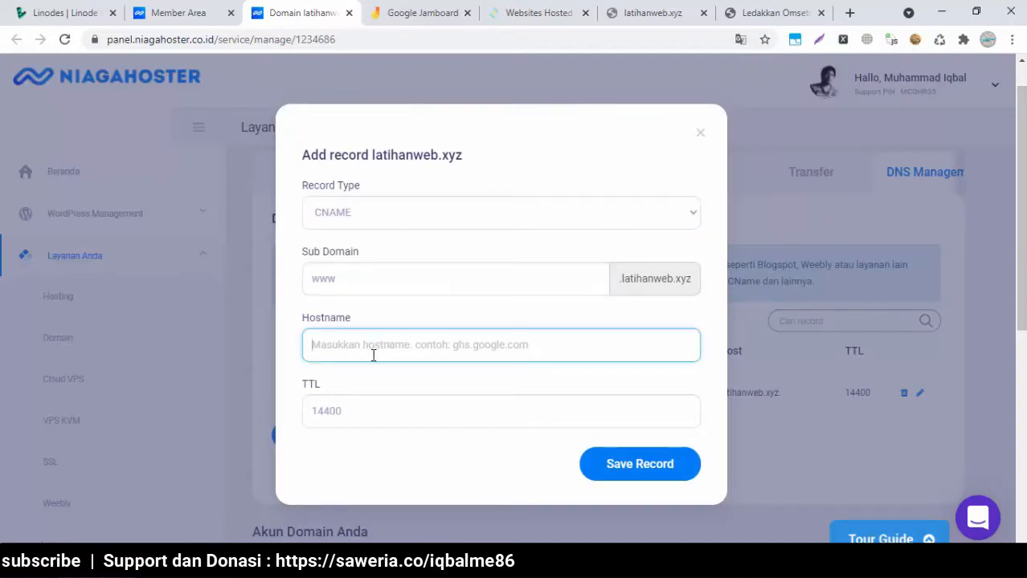
type("latihanweb.xyz")
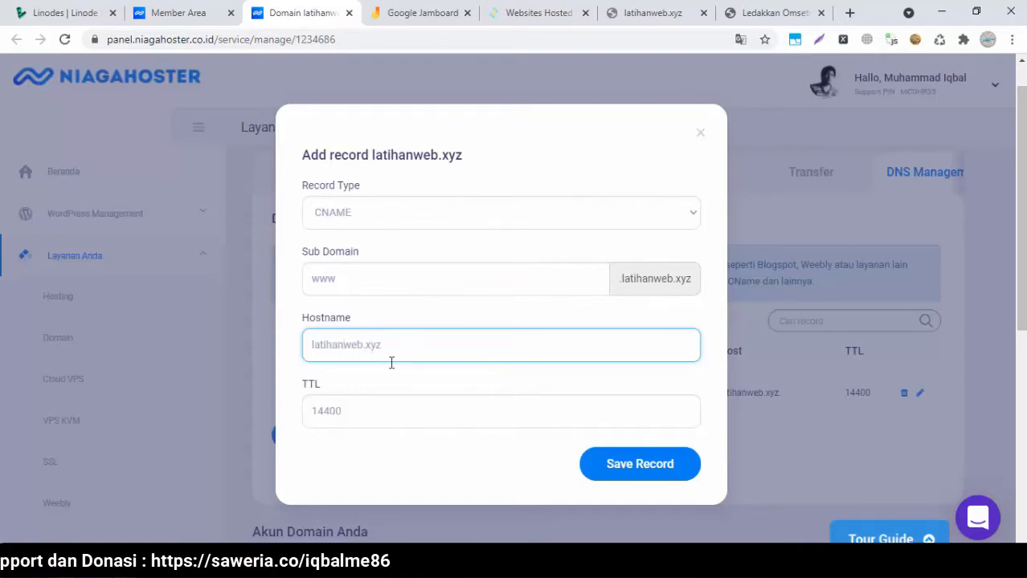
left_click(609, 462)
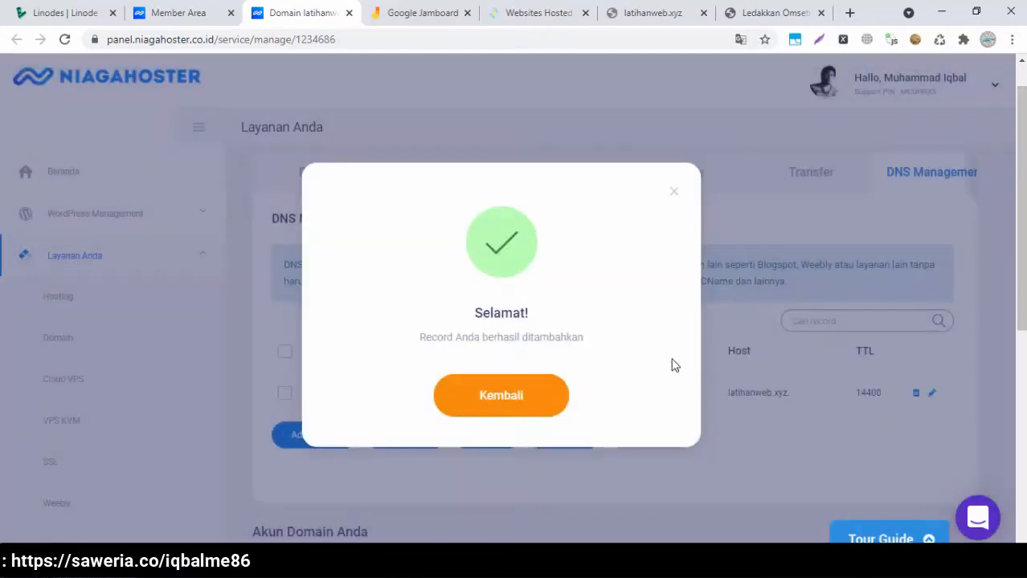
left_click(532, 406)
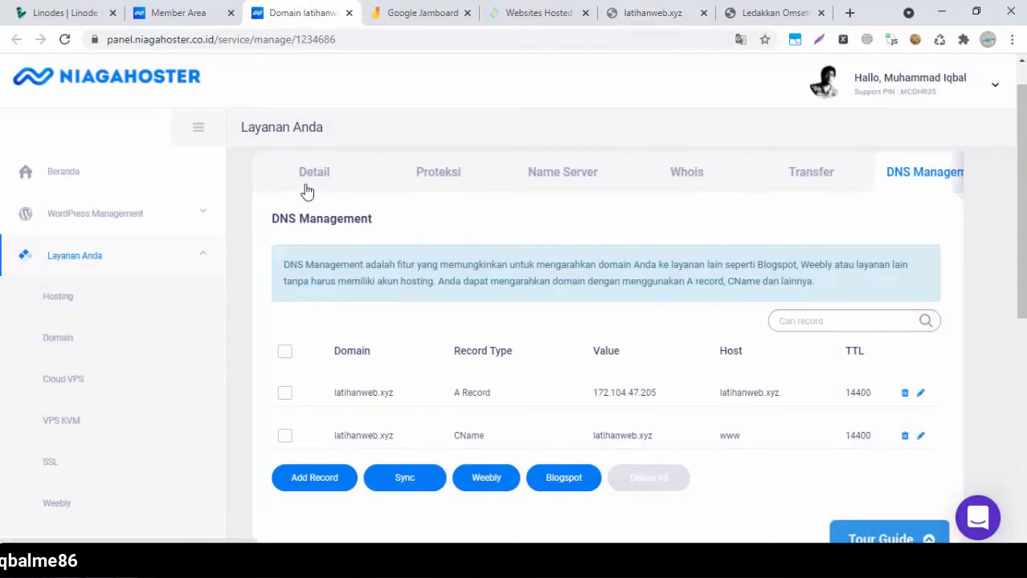
Review the nameservers, confirm latihanweb.xyz still doesn't resolve, and return to CyberPanel's website list
left_click(546, 191)
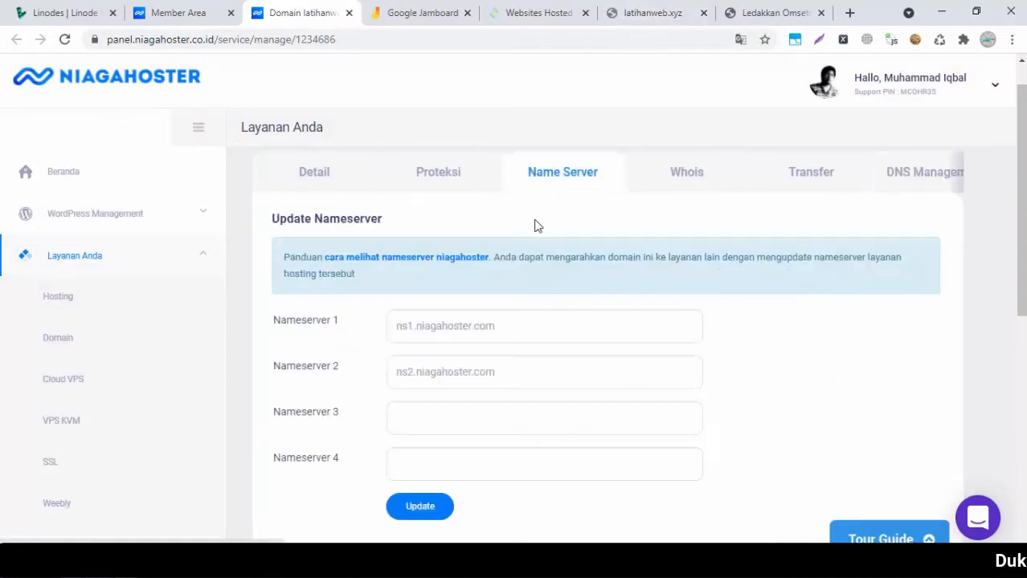
left_click(623, 7)
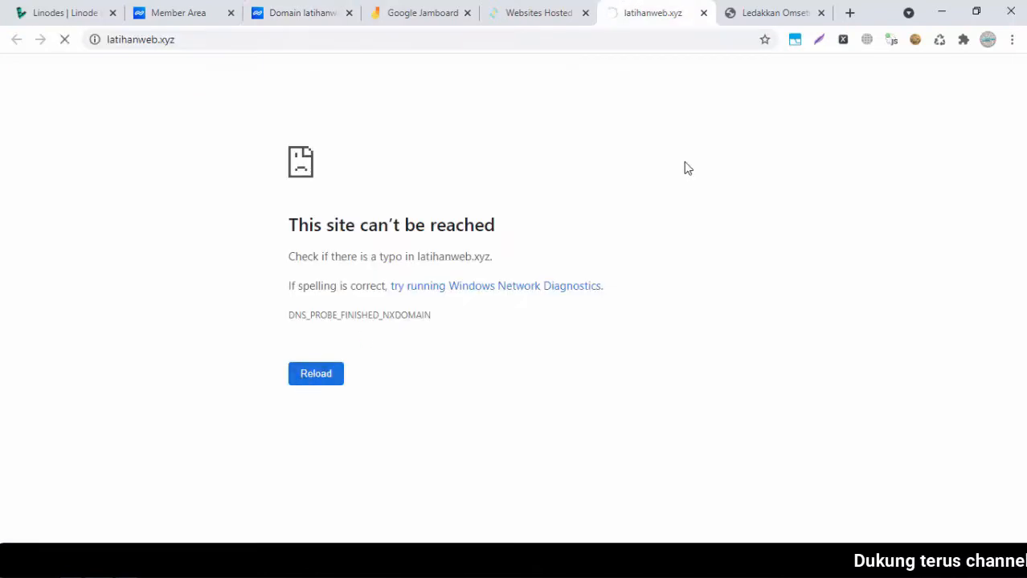
left_click(532, 10)
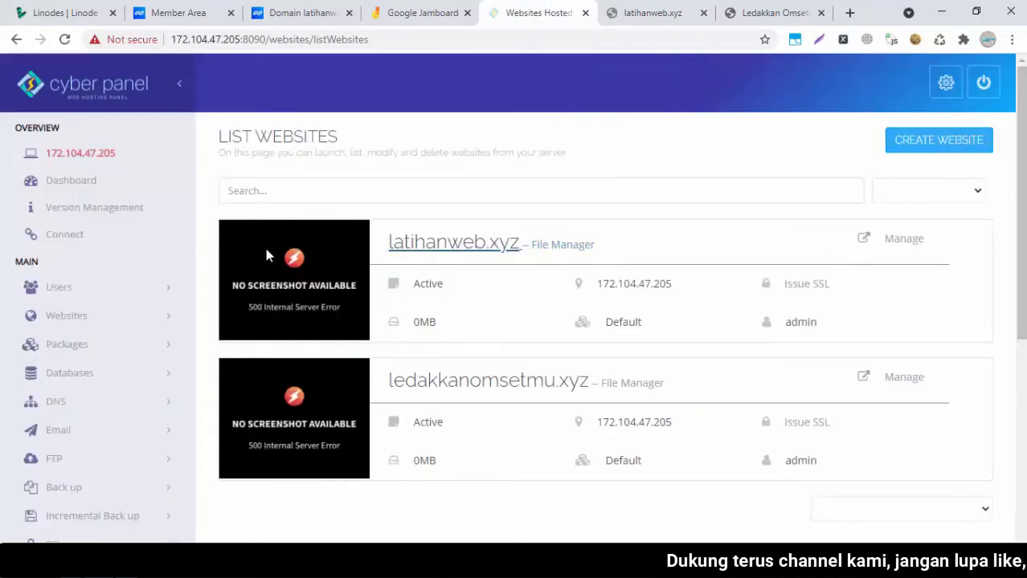
Open Manage for latihanweb.xyz from List Websites and scroll through its resource and SSL details
left_click(901, 241)
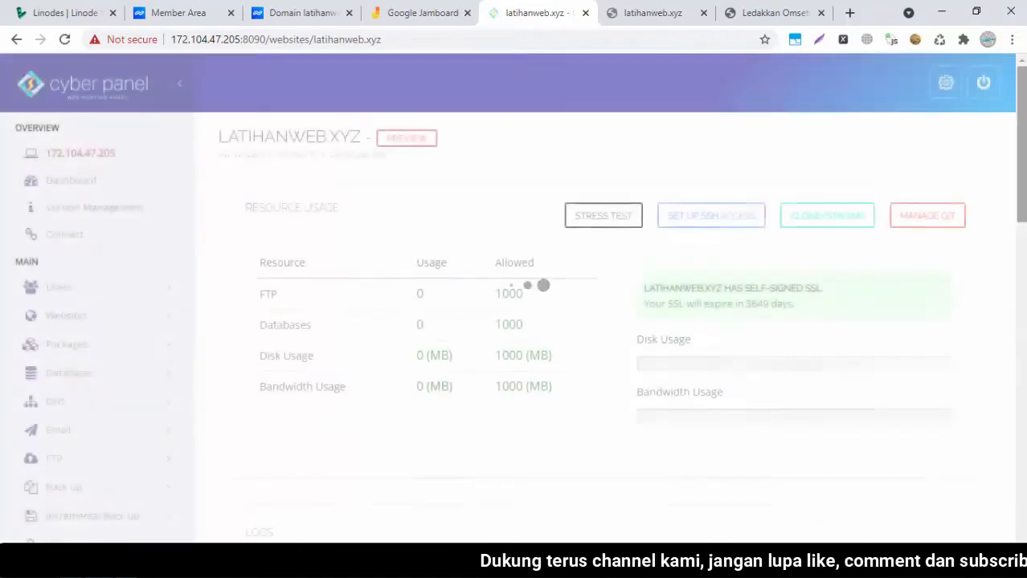
left_click_drag(1022, 153, 1022, 428)
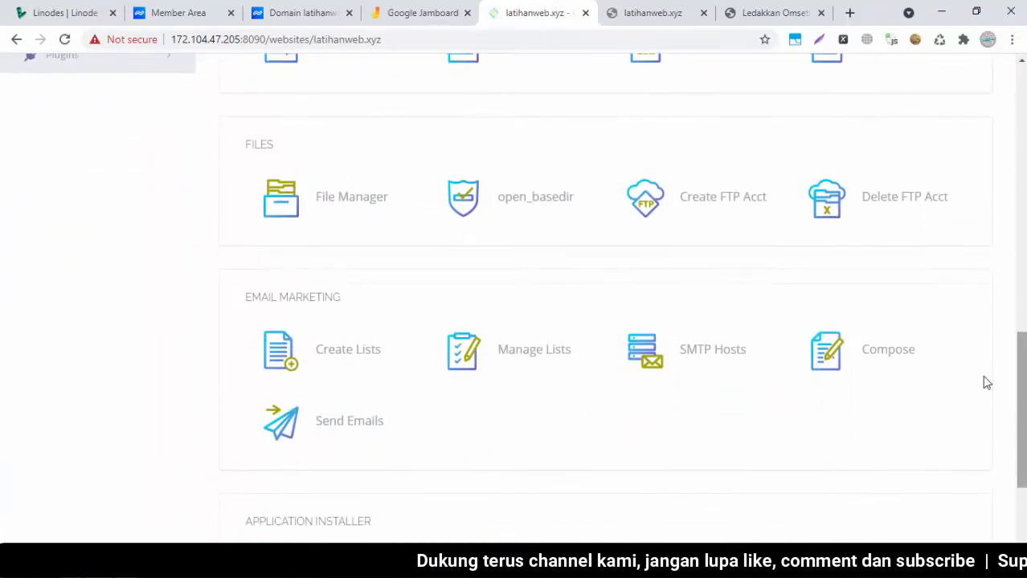
left_click(634, 7)
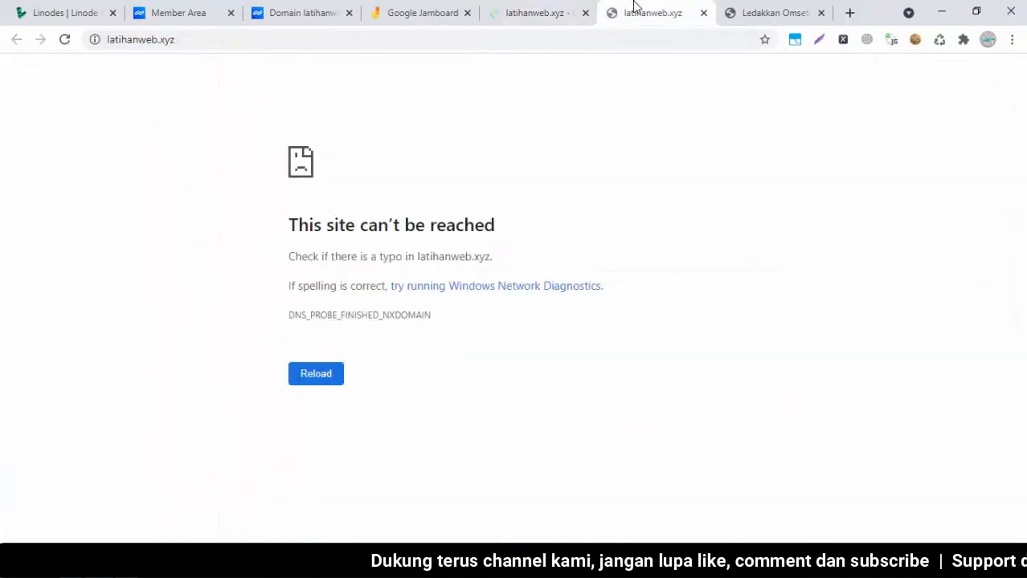
left_click(540, 10)
left_click_drag(1022, 409, 1022, 464)
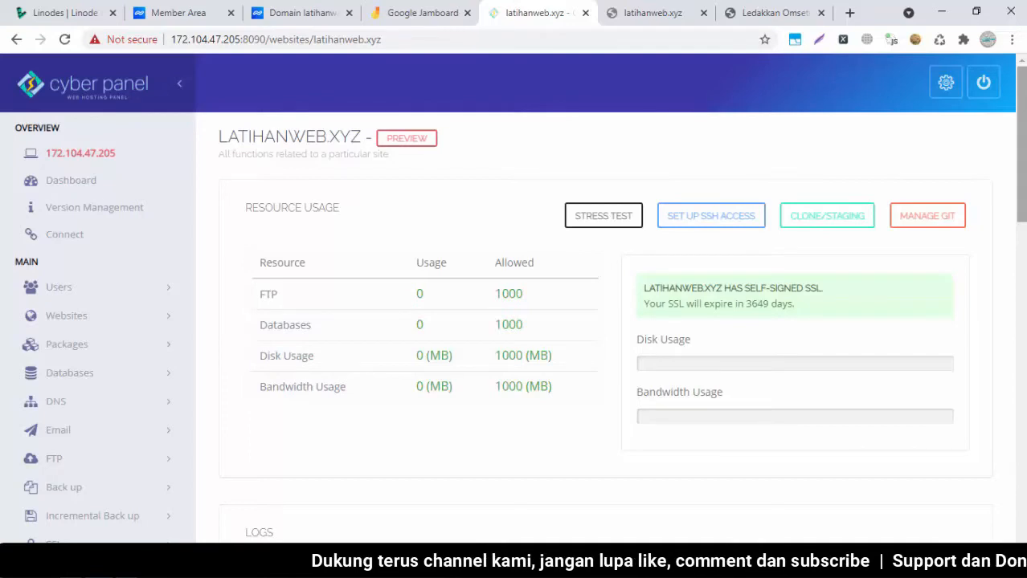
mouse_move(1021, 144)
left_mouse_down()
mouse_move(1021, 306)
mouse_move(1022, 163)
left_mouse_up()
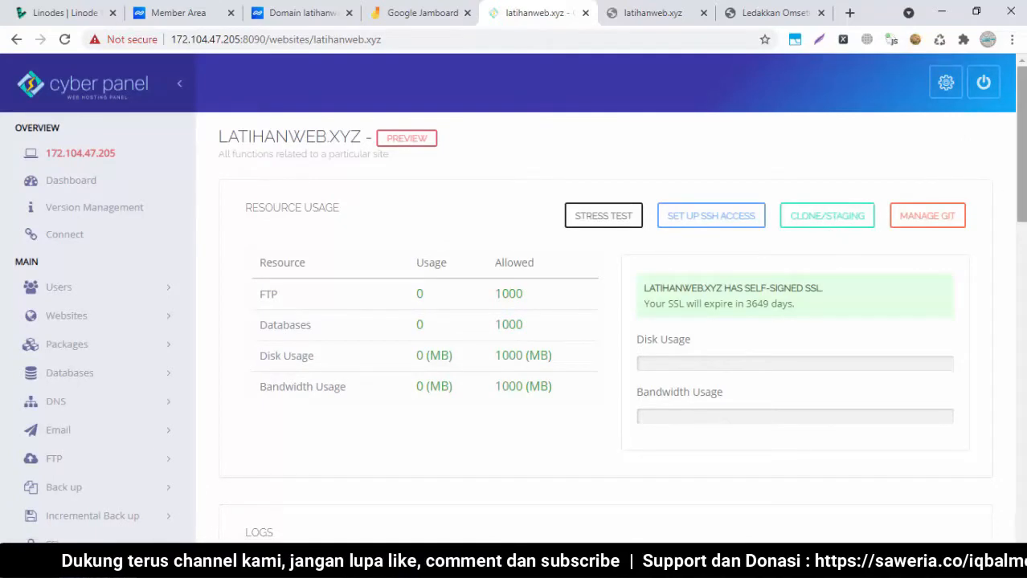
left_click_drag(1025, 84, 1024, 106)
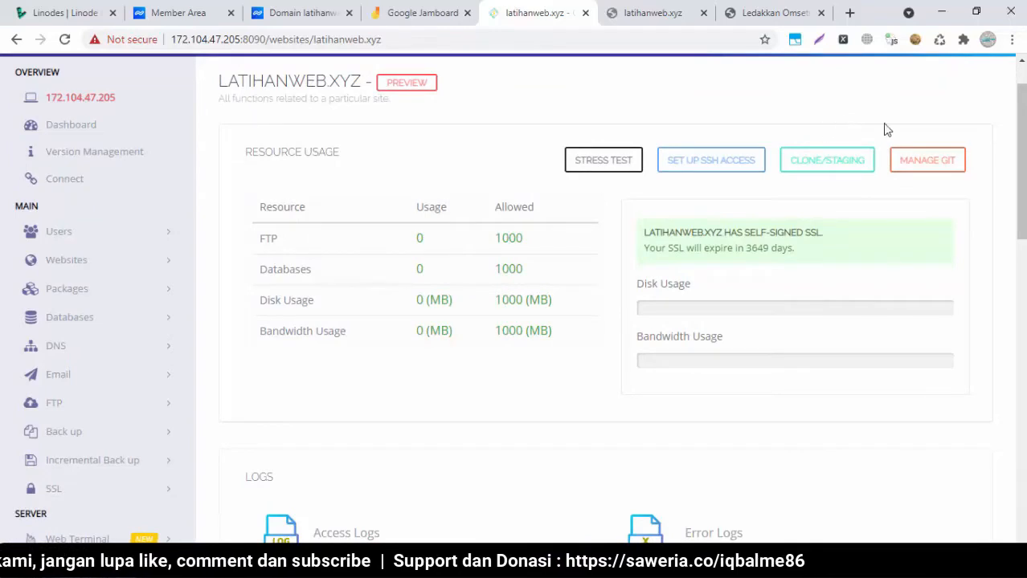
left_click_drag(1022, 178, 1021, 168)
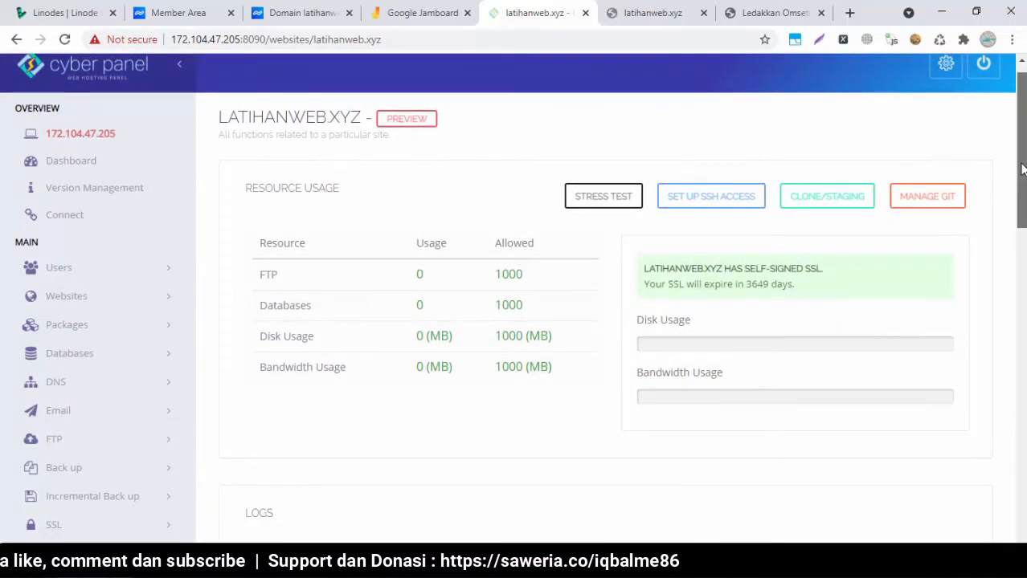
scroll(1021, 168, "down", 2)
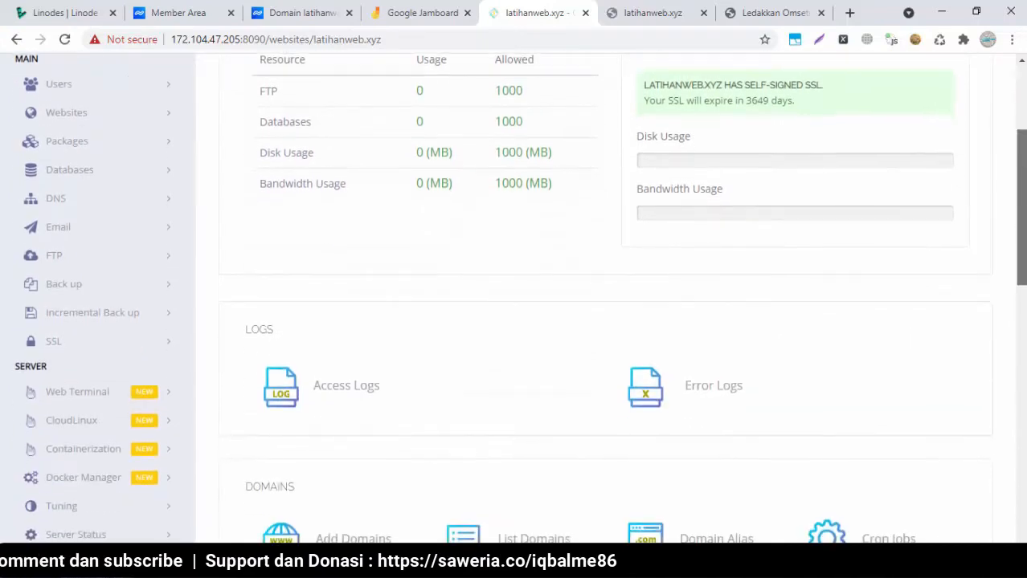
scroll(611, 321, "up", 2)
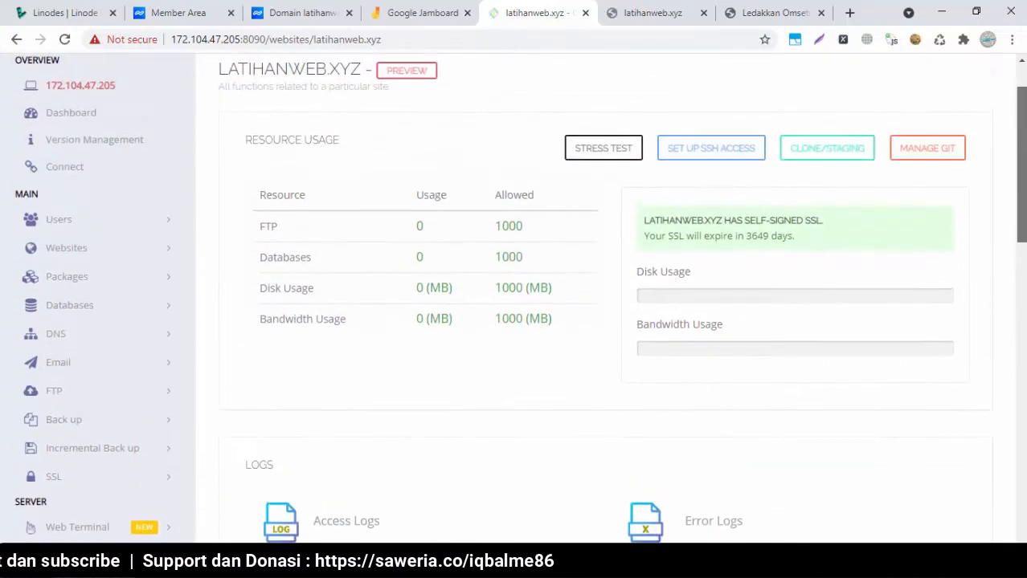
scroll(803, 360, "down", 8)
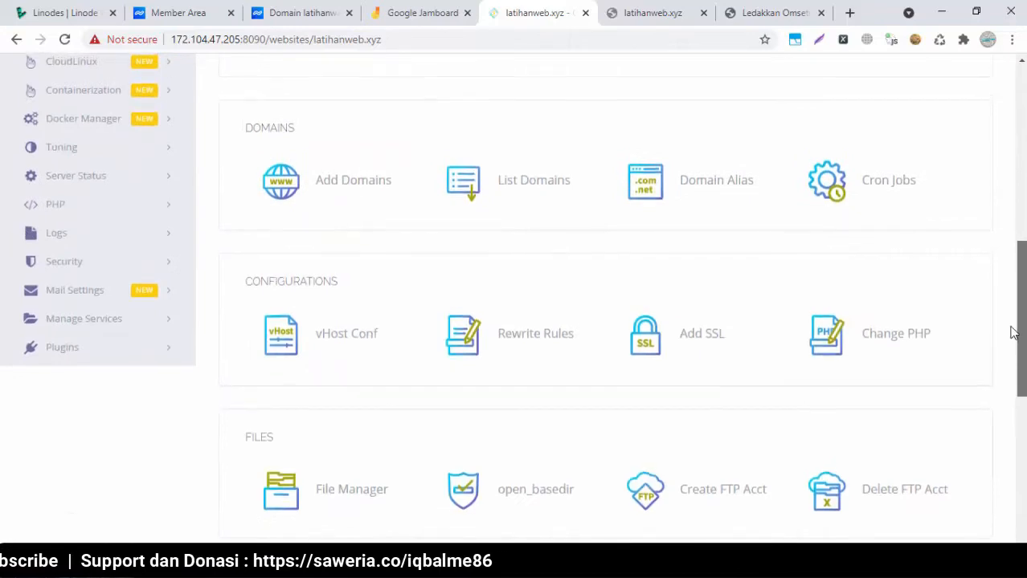
scroll(803, 359, "up", 1)
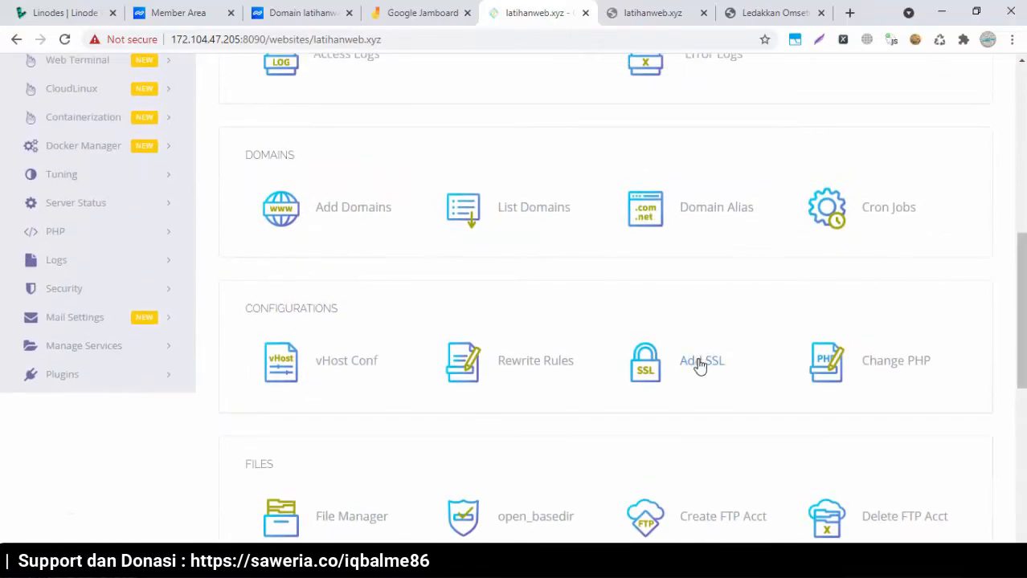
scroll(755, 346, "up", 3)
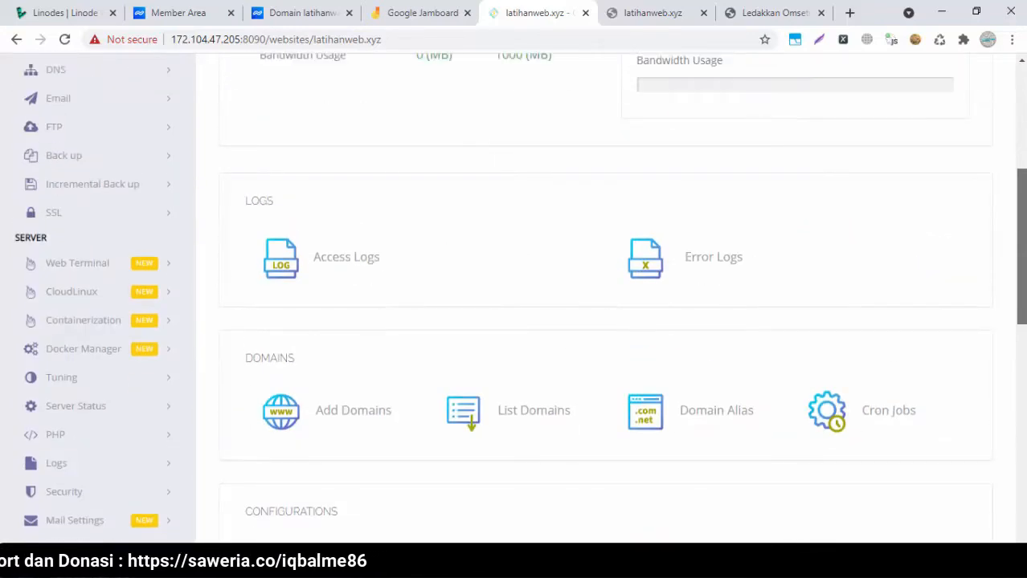
left_click(138, 223)
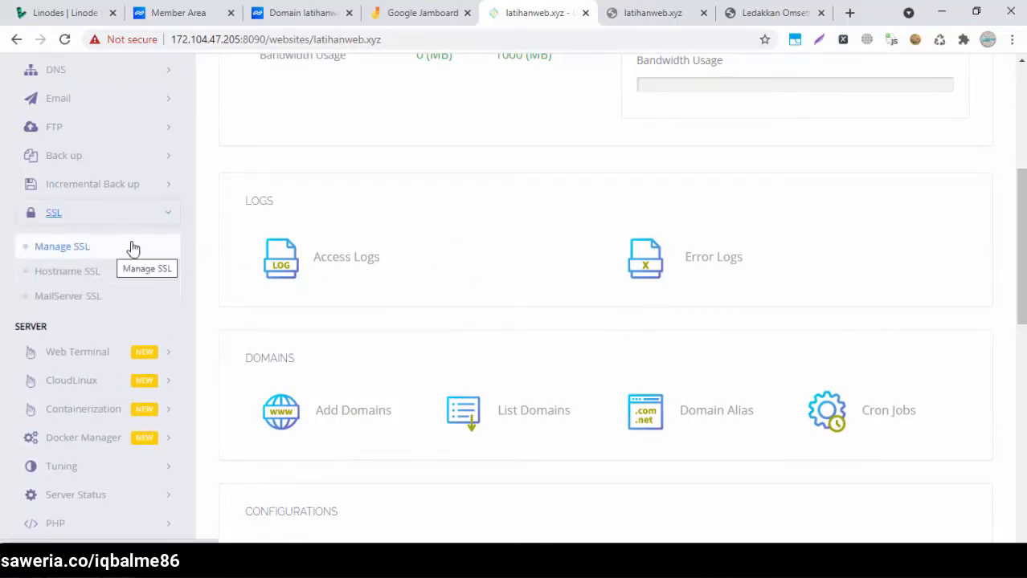
left_click(177, 220)
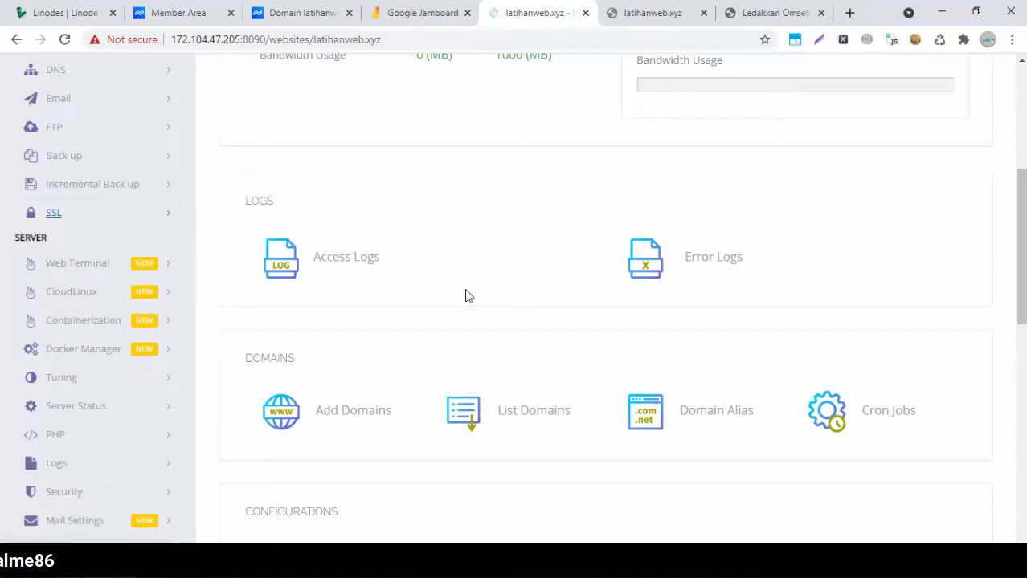
left_click_drag(1021, 241, 1021, 291)
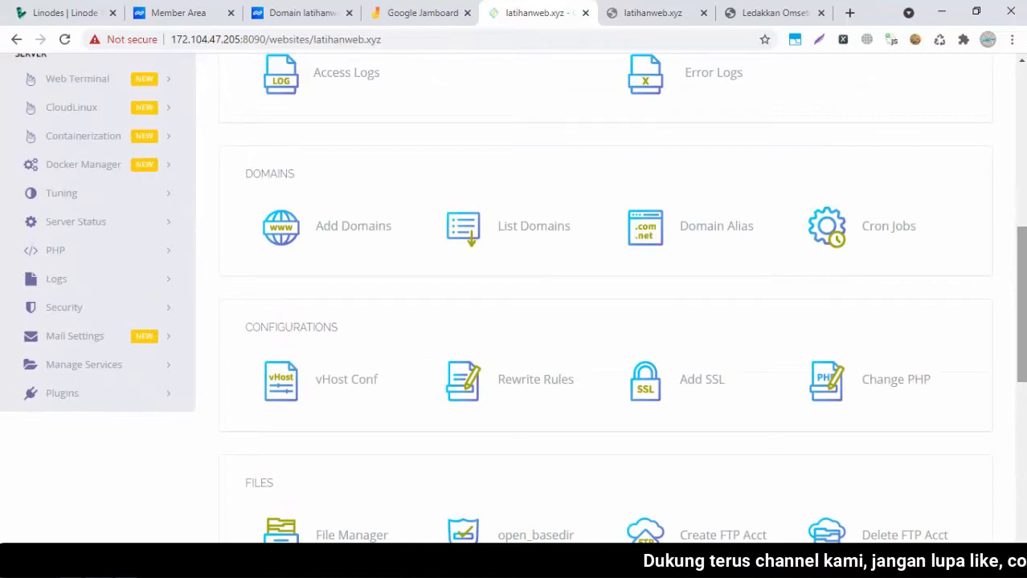
left_click_drag(1017, 277, 1015, 363)
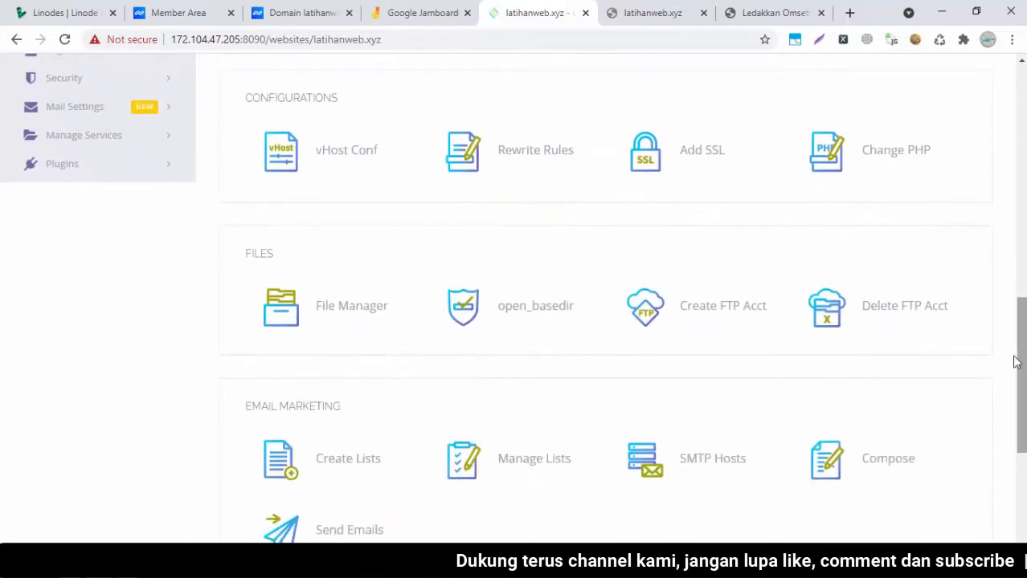
Open the Add SSL form for latihanweb.xyz and try its certificate and private key fields
left_click(703, 156)
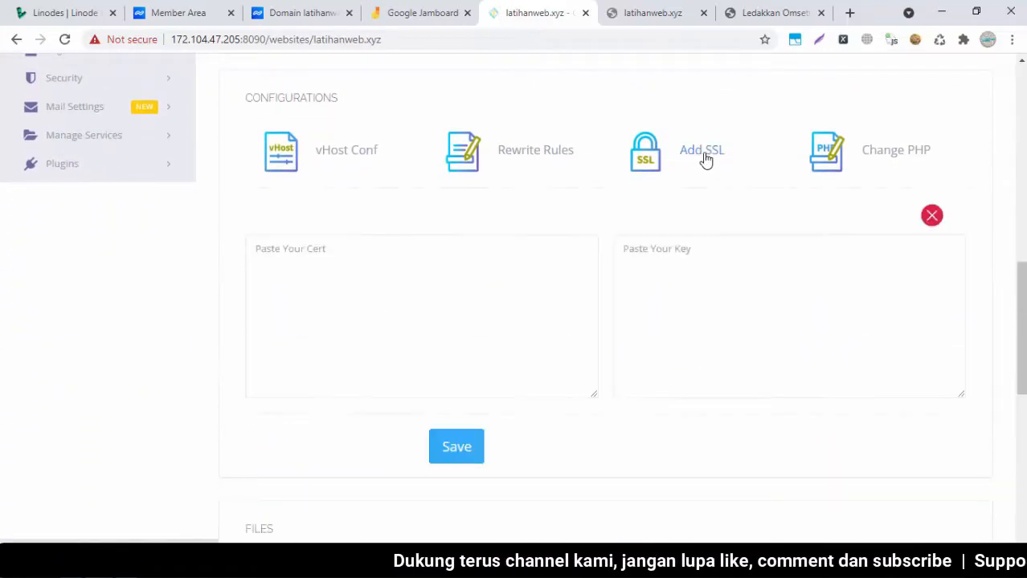
scroll(729, 325, "up", 1)
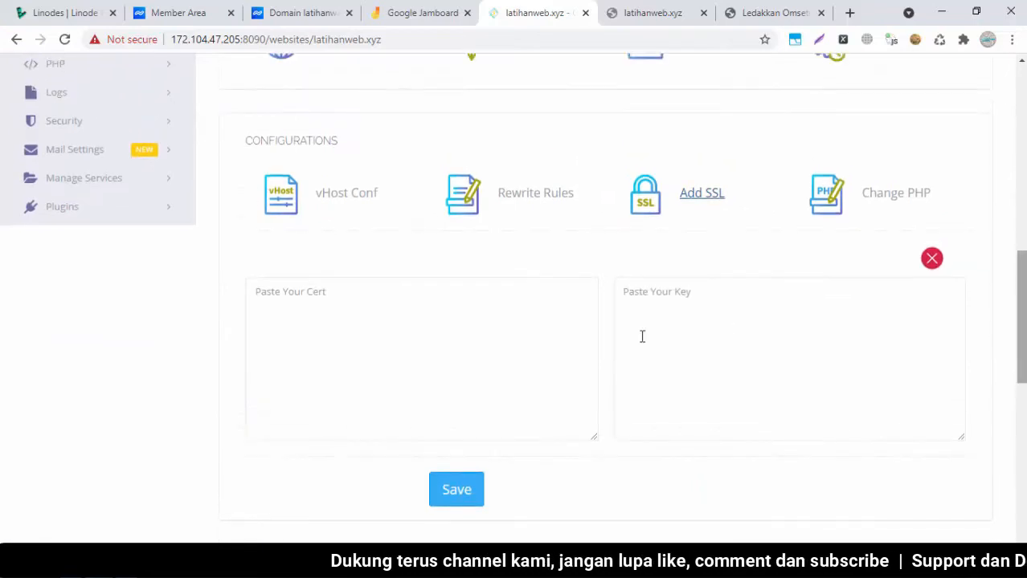
left_click(409, 376)
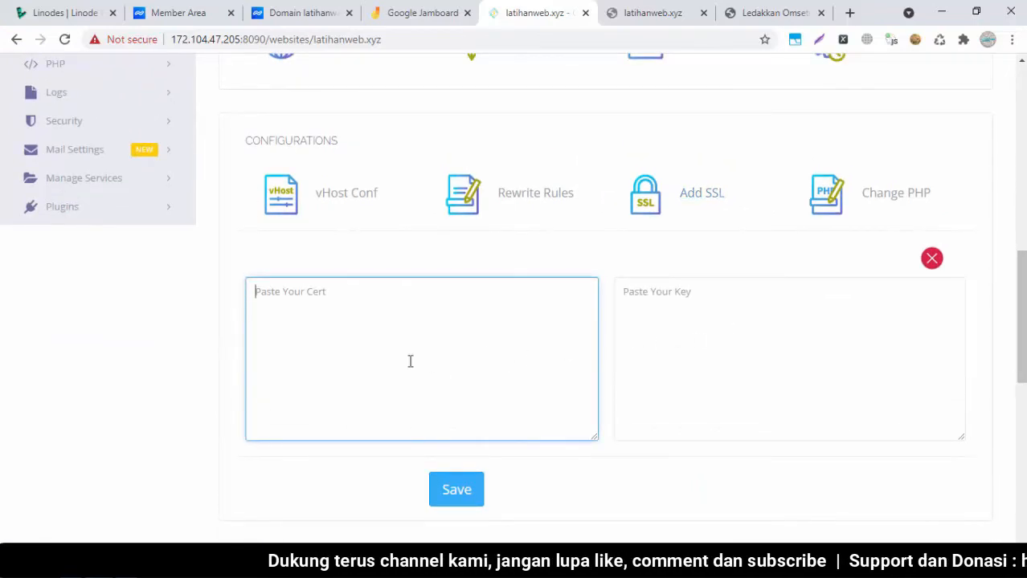
left_click(707, 334)
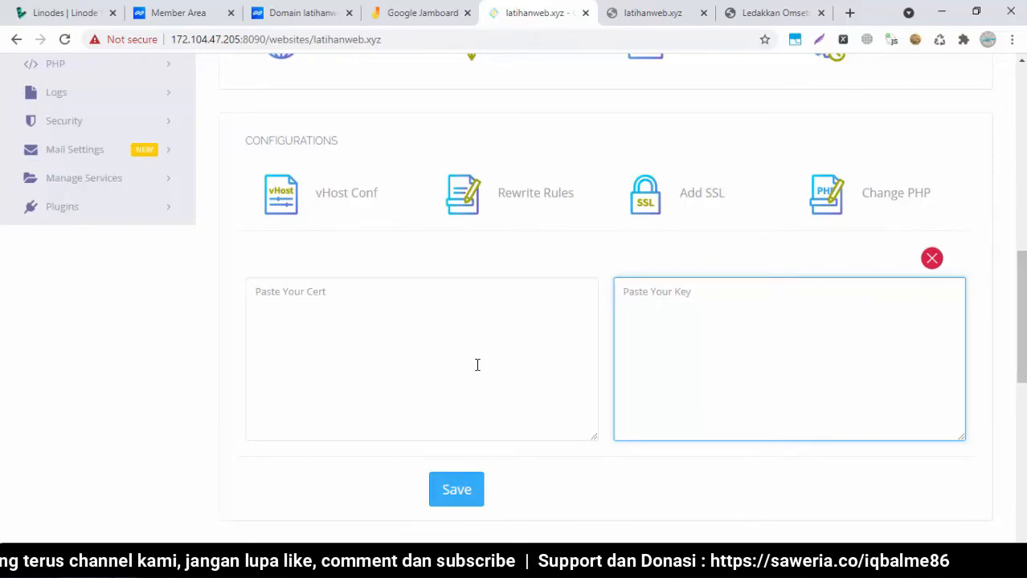
left_click(537, 319)
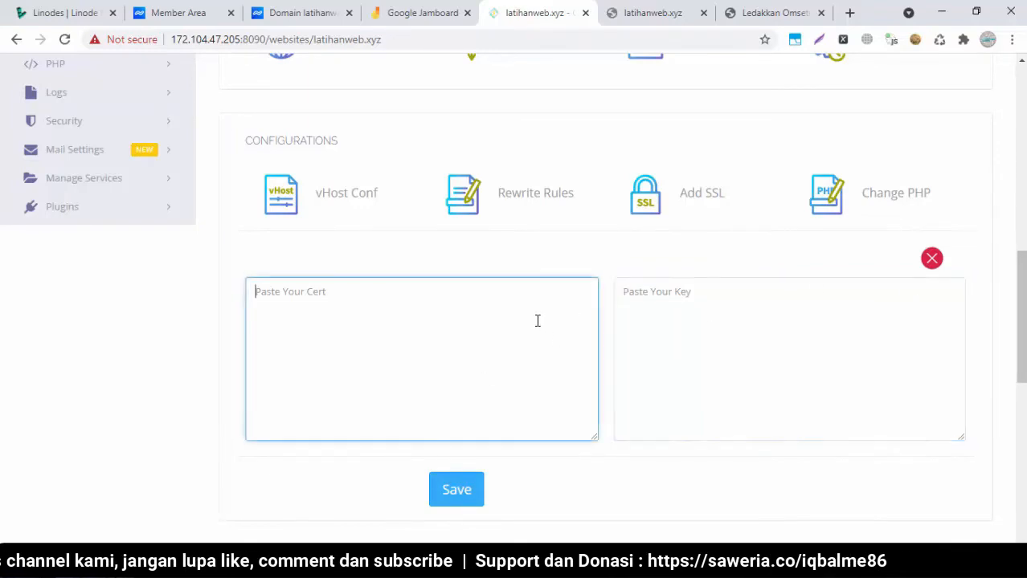
left_click(730, 314)
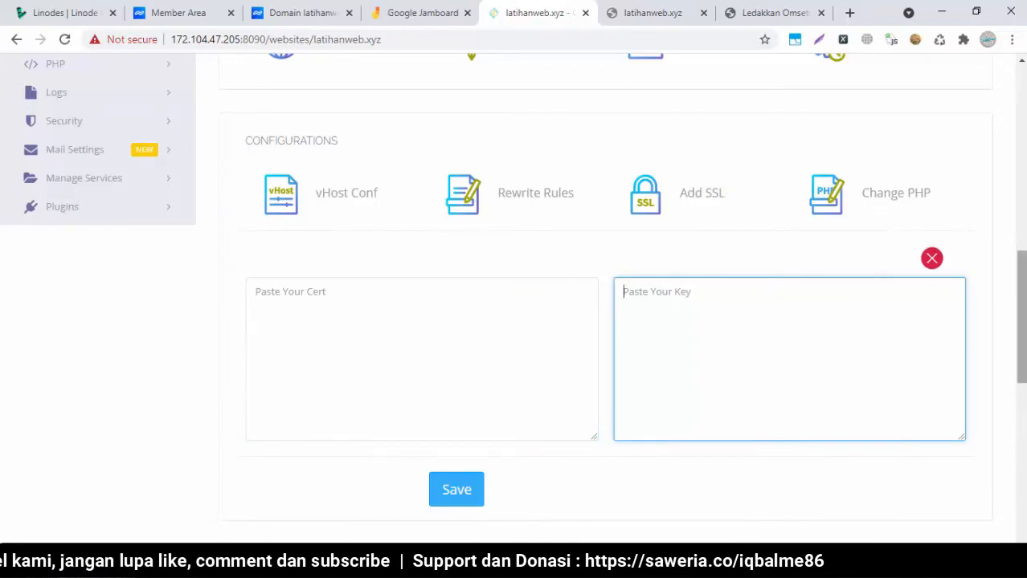
Scroll the SSL form and move between the still-empty certificate and key fields again
scroll(1021, 314, "up", 8)
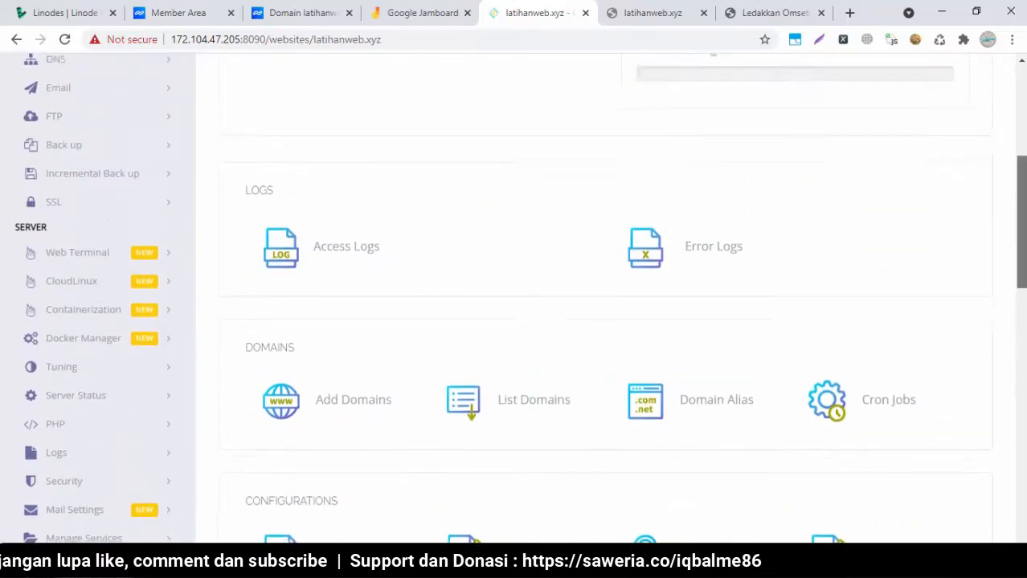
left_click_drag(1021, 157, 1021, 308)
left_click(419, 360)
left_click(717, 375)
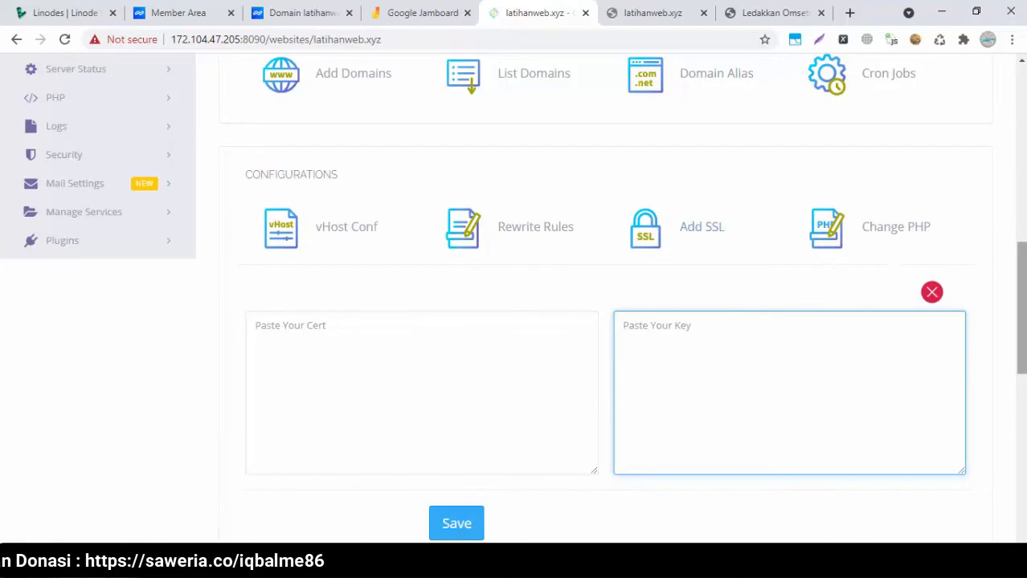
left_click_drag(1021, 294, 1021, 322)
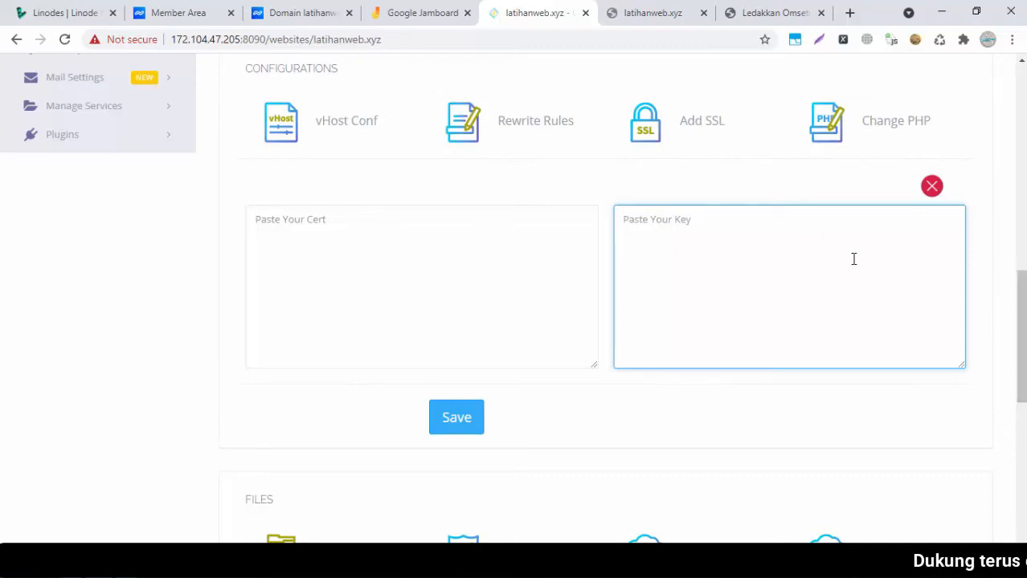
left_click(498, 273)
left_click(726, 265)
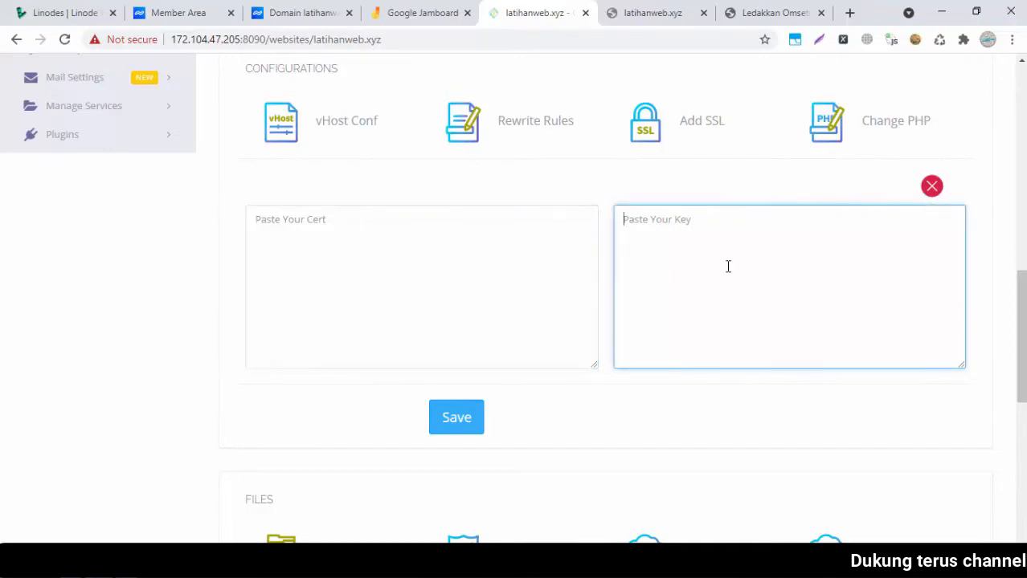
Reload latihanweb.xyz until it shows the CyberPanel Installed page, then return to its management page
key("ctrl+Tab")
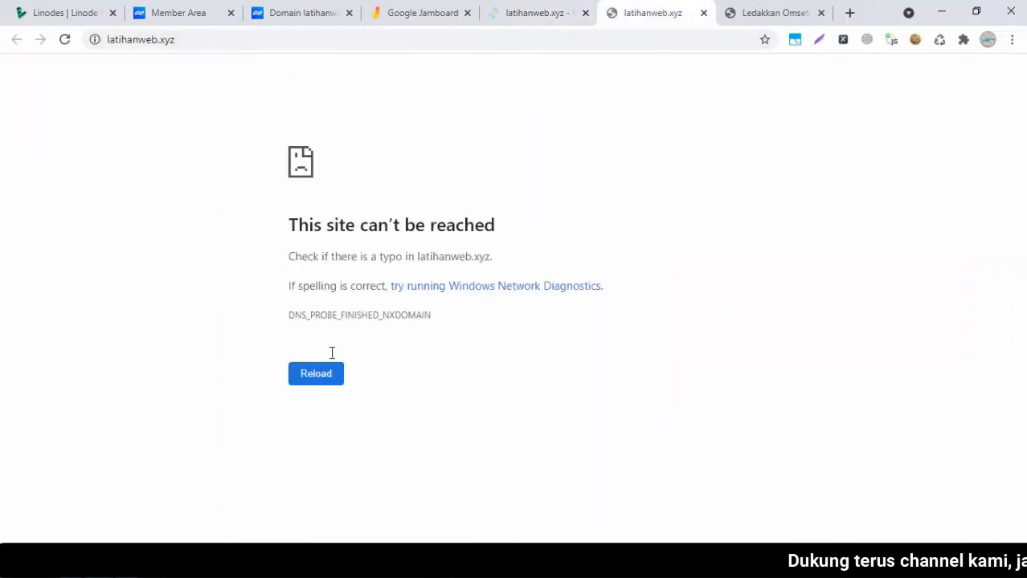
left_click(328, 381)
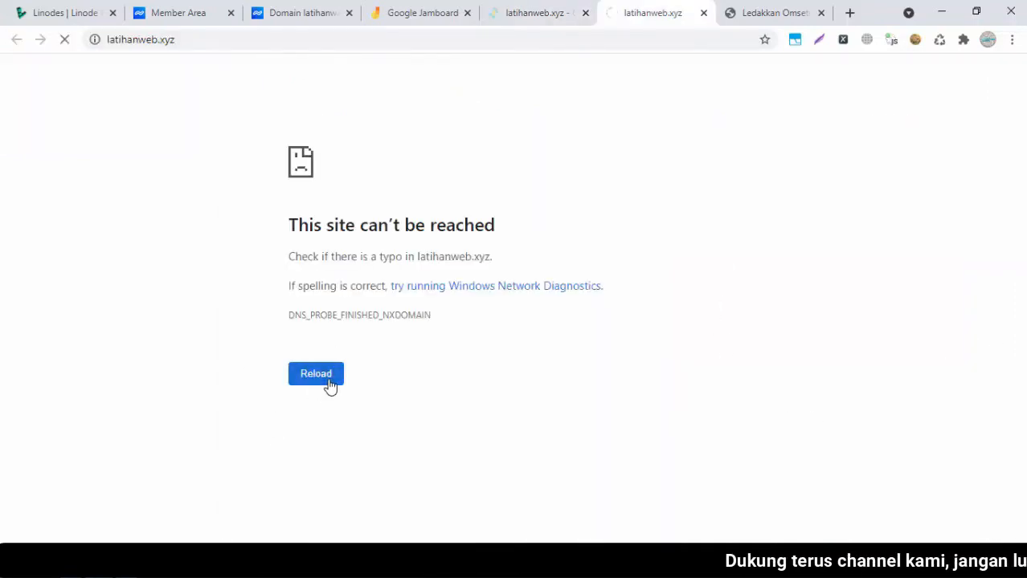
key("ctrl+shift+Tab")
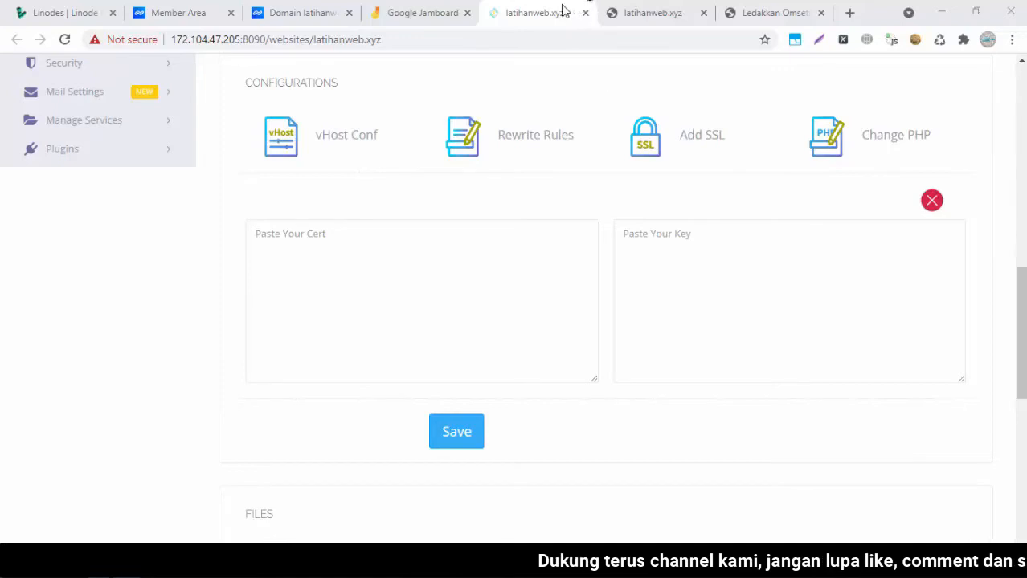
right_click(617, 16)
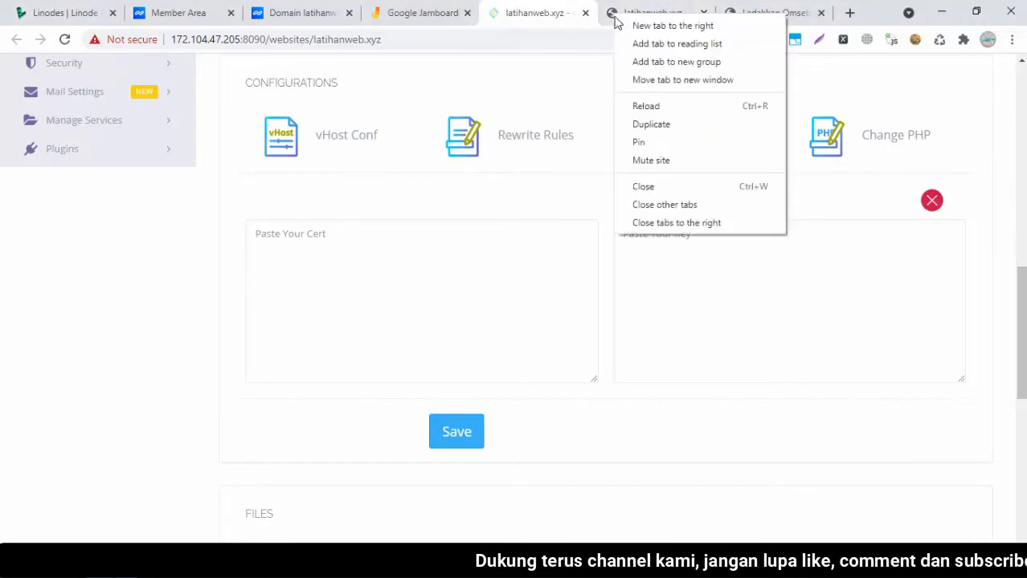
left_click(650, 105)
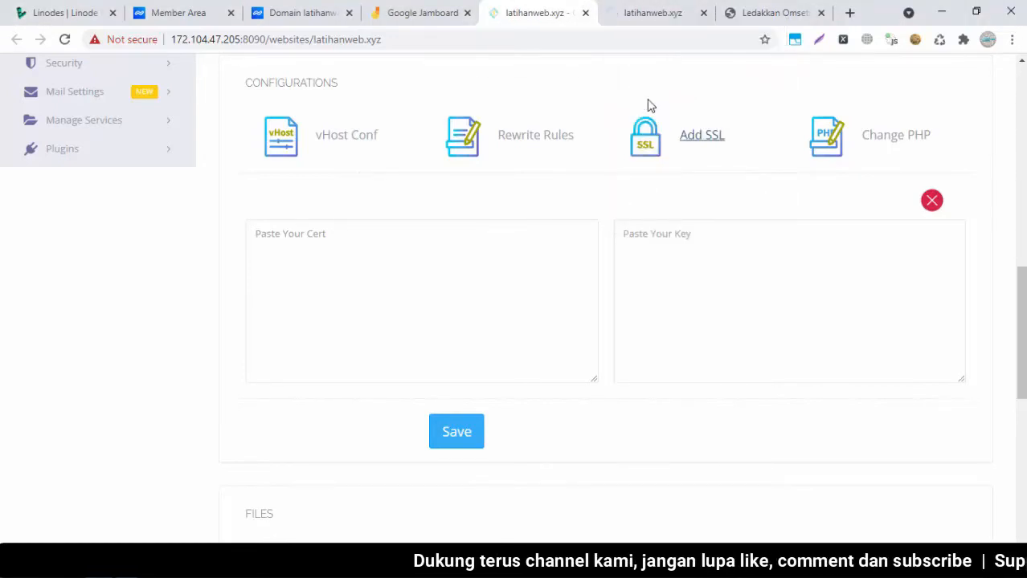
left_click(652, 25)
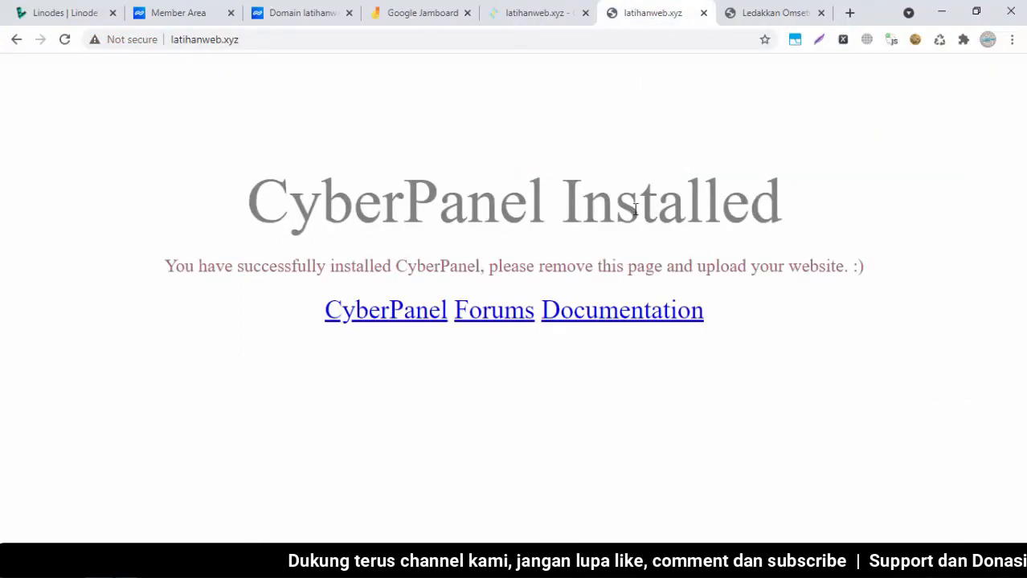
left_click(526, 14)
scroll(997, 255, "up", 6)
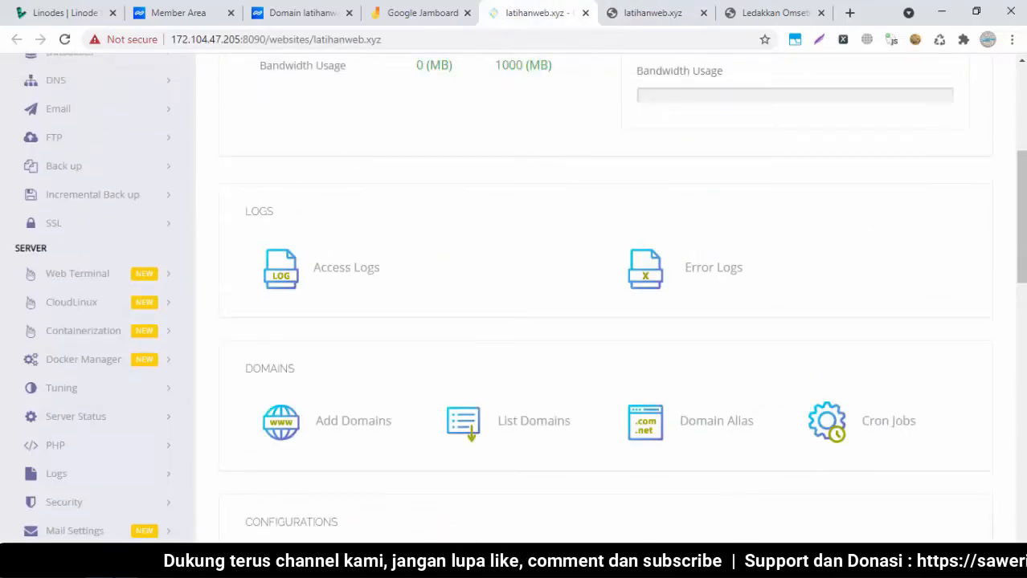
scroll(756, 135, "up", 4)
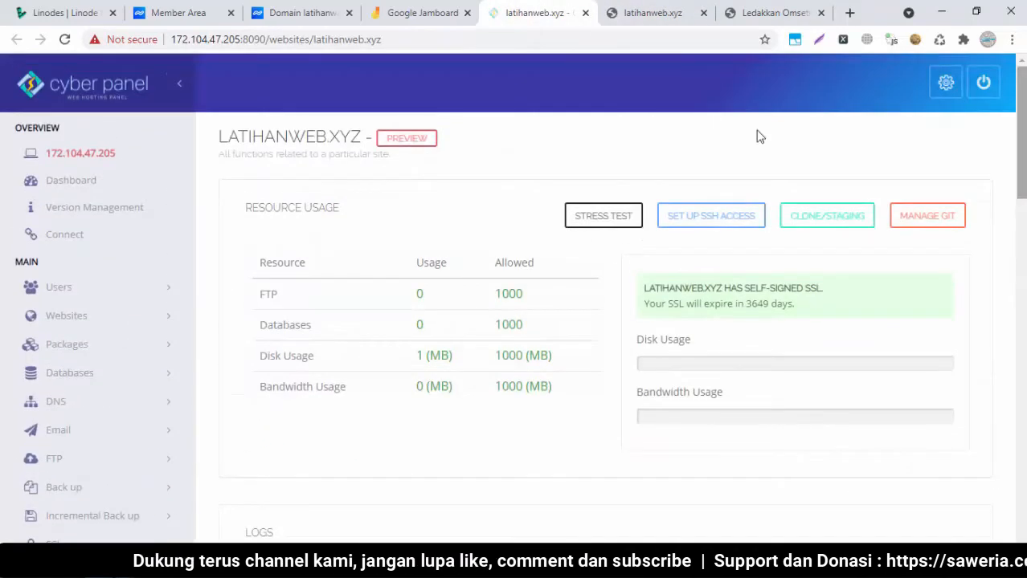
Go to Websites Hosted and open Manage for latihanweb.xyz, checking the live site meanwhile
left_click(86, 315)
left_click(63, 376)
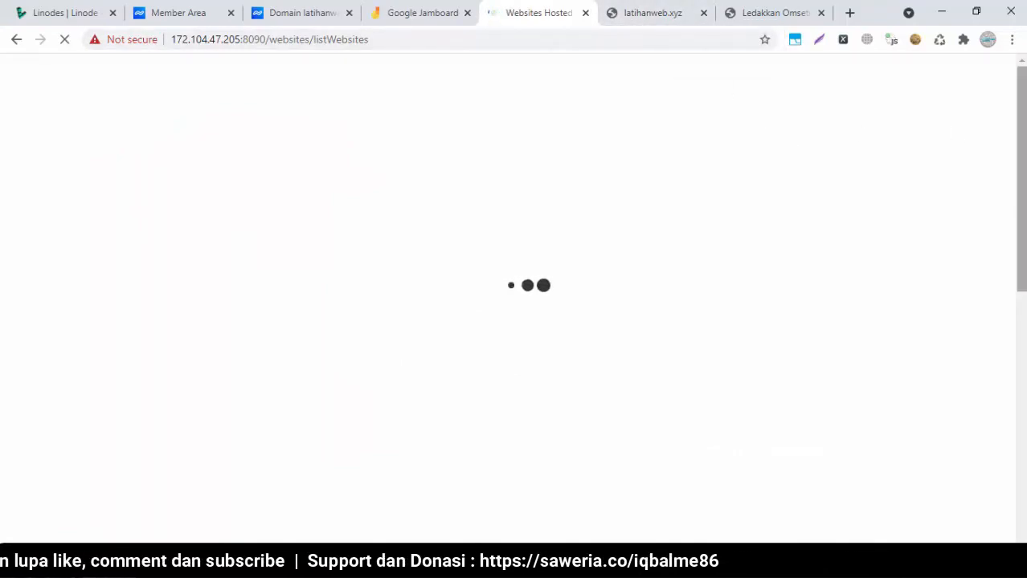
left_click(652, 17)
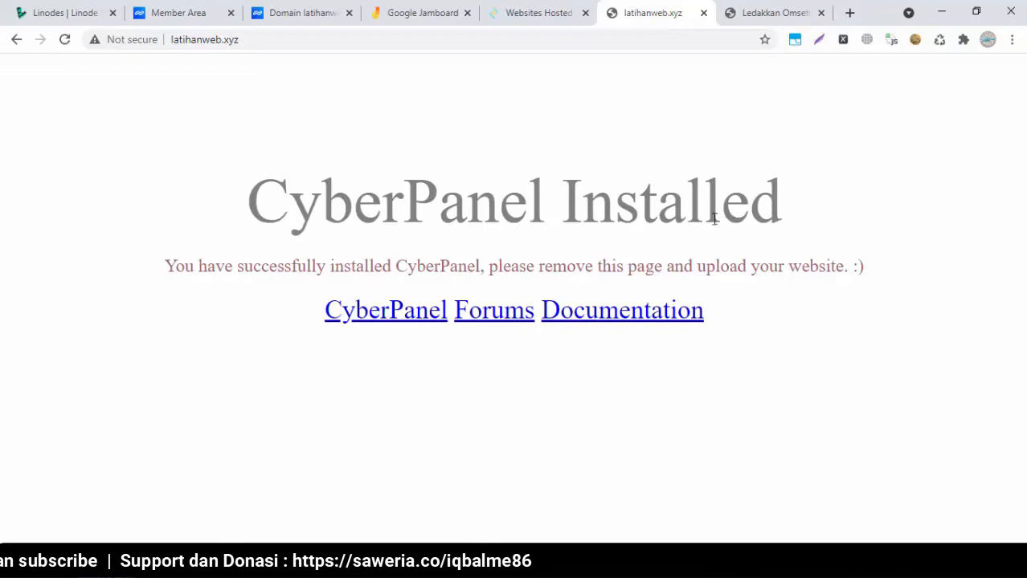
left_click(551, 8)
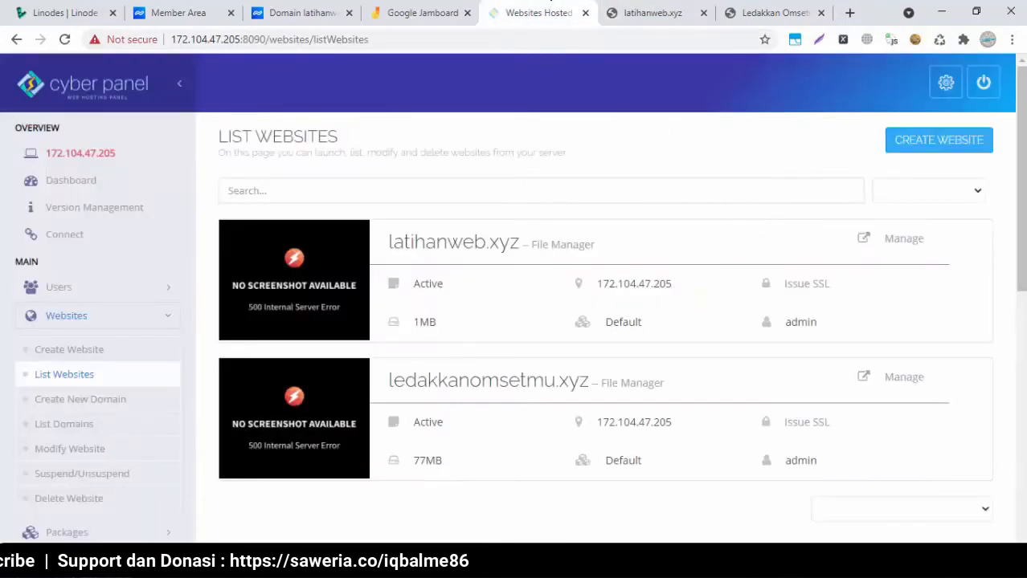
left_click(896, 239)
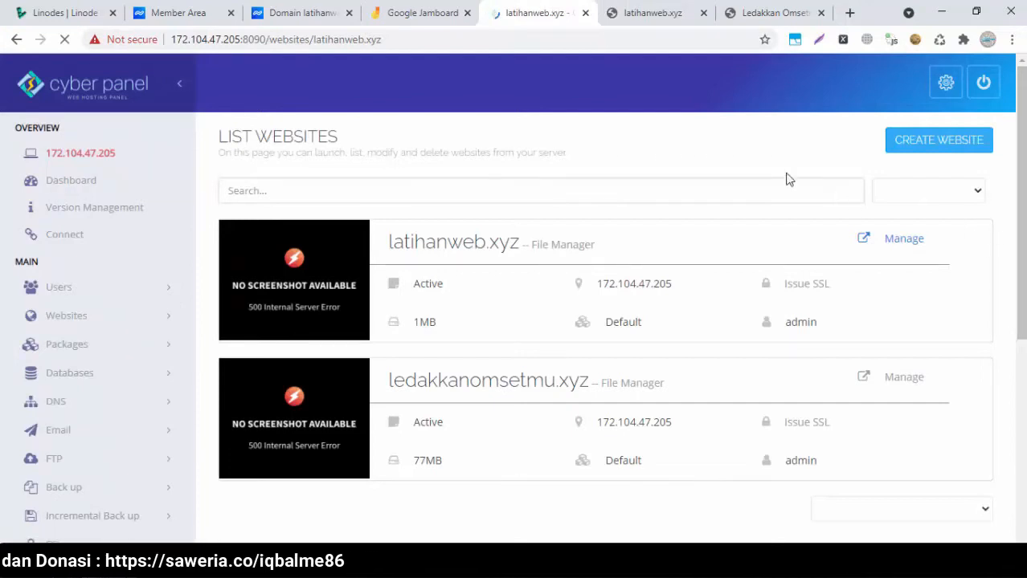
left_click(647, 10)
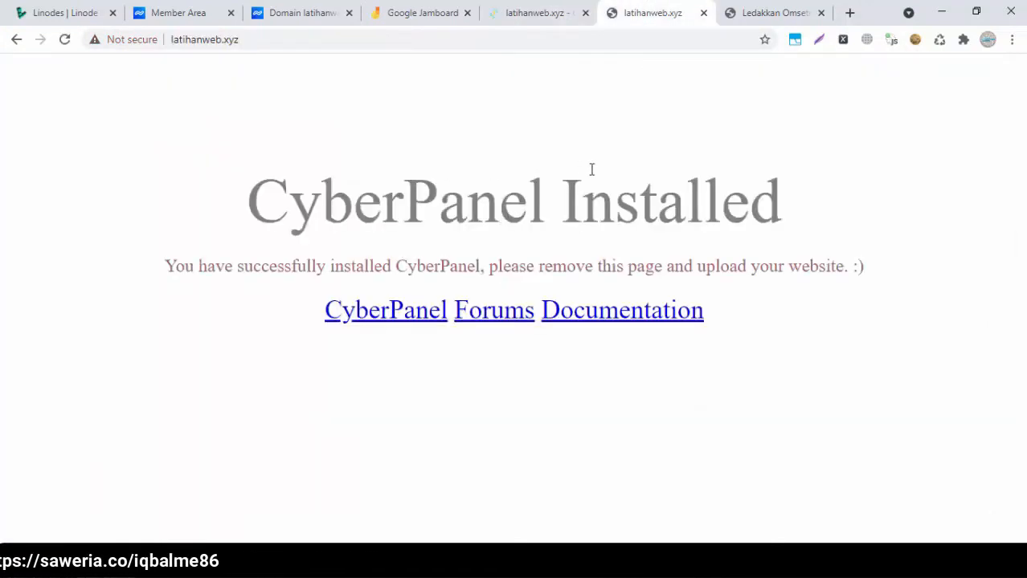
left_click(533, 10)
left_click_drag(1022, 182, 949, 395)
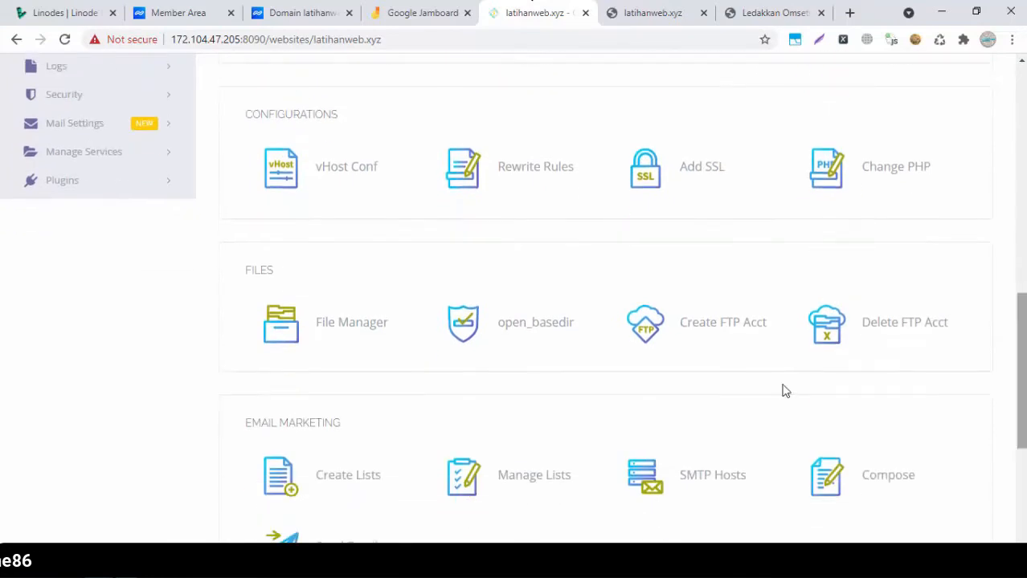
Open File Manager into public_html, select index.html, and compare it with the live site
left_click(365, 334)
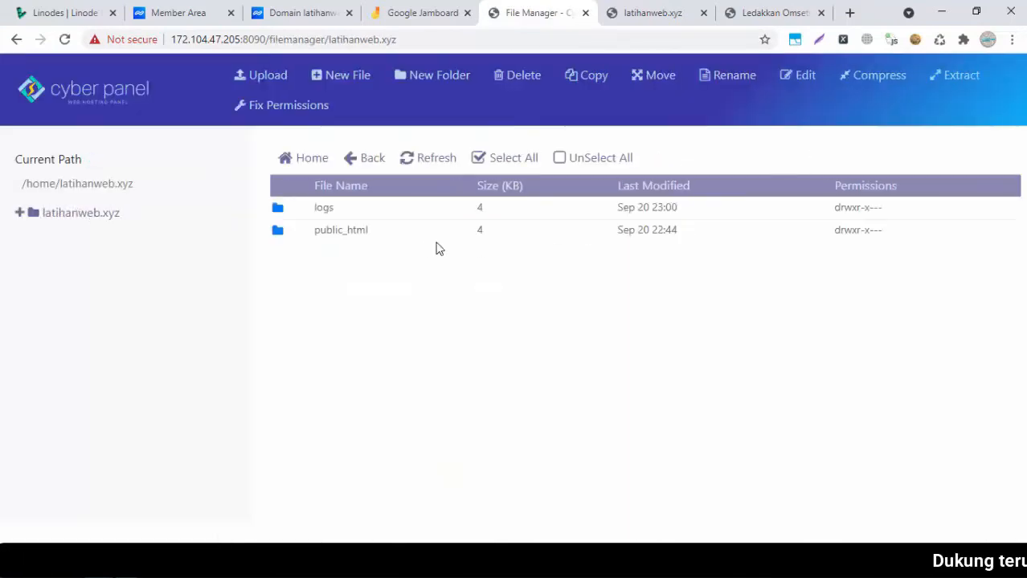
double_click(295, 233)
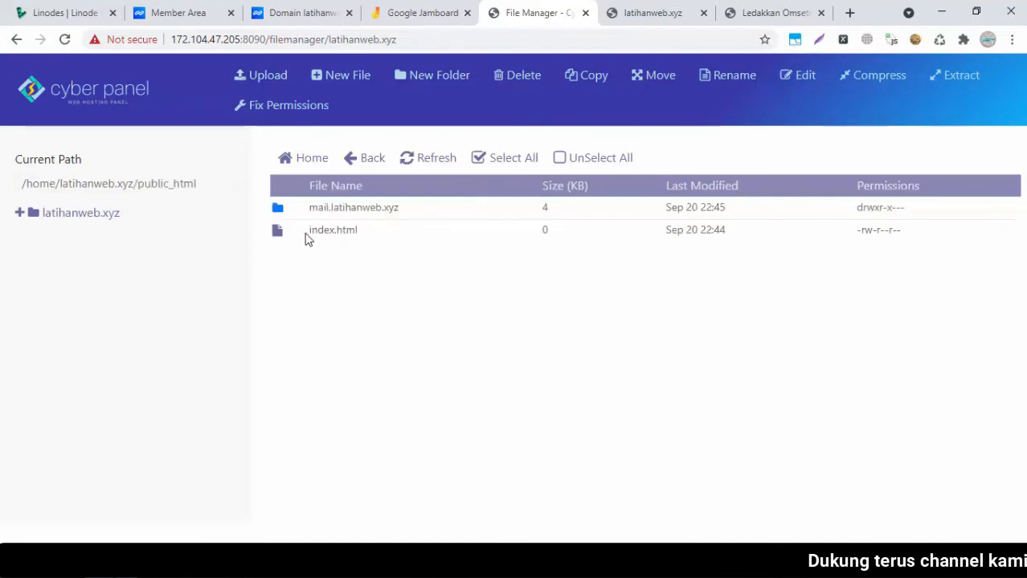
left_click(309, 239)
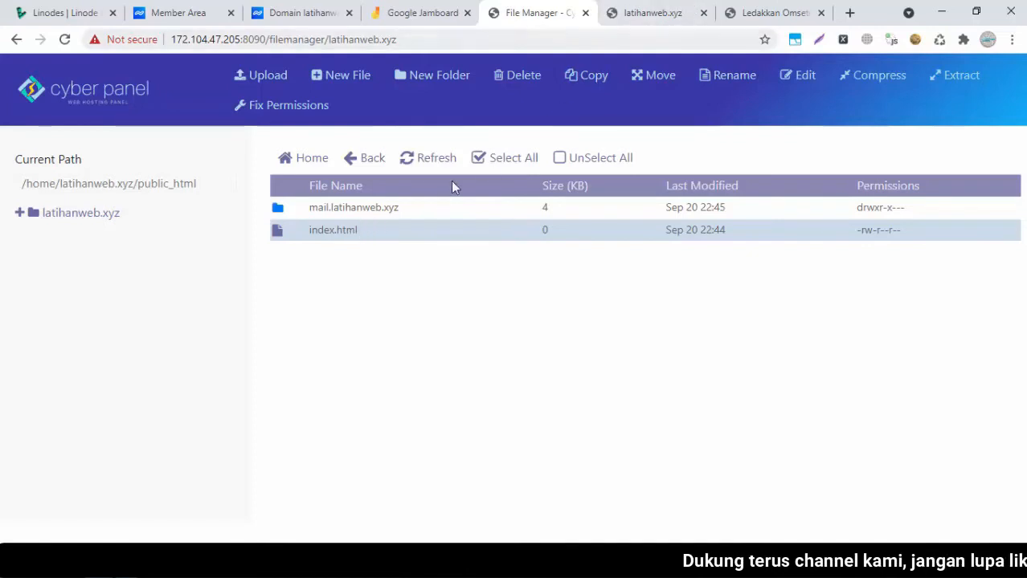
left_click(652, 18)
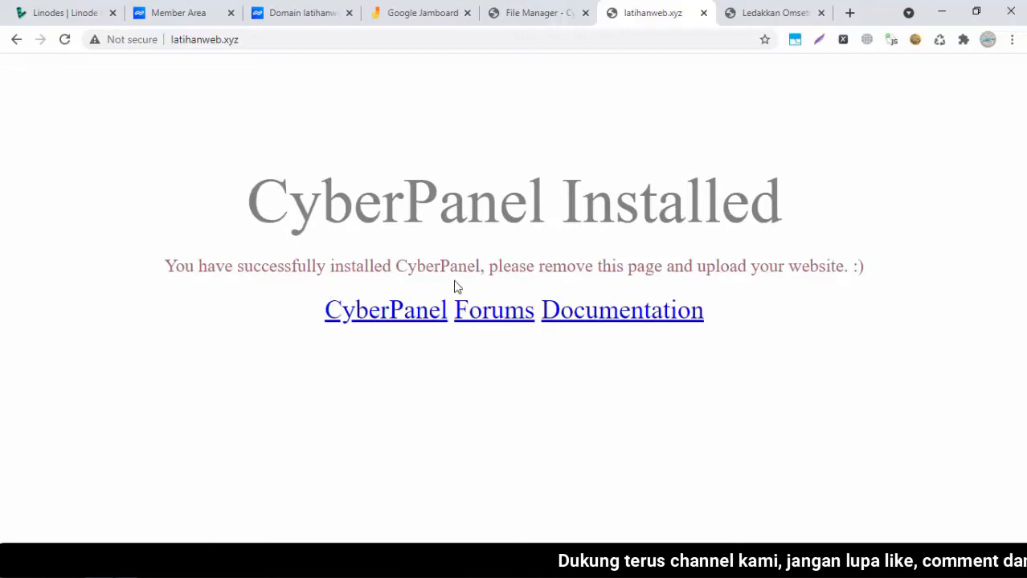
left_click(537, 10)
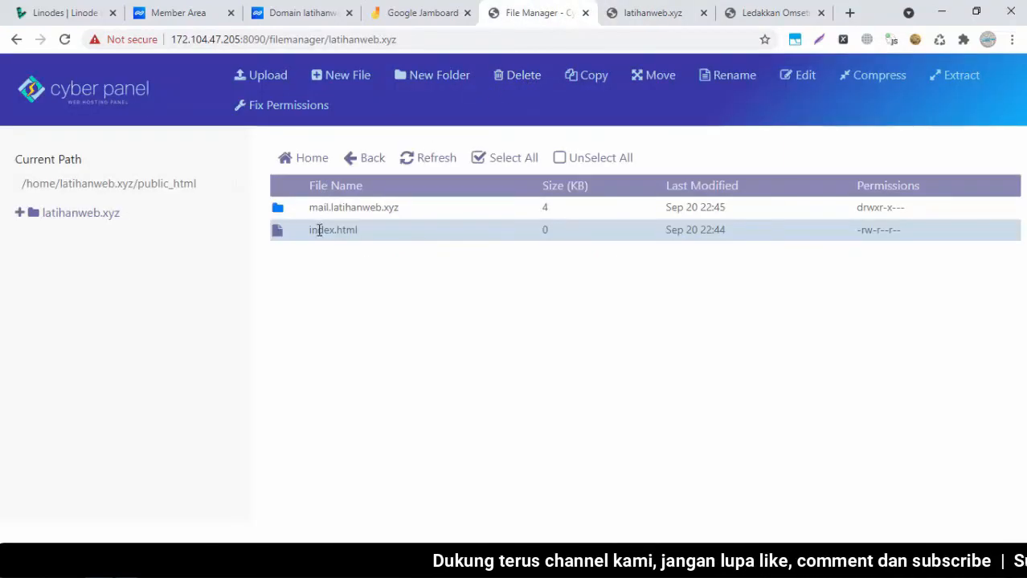
In the HTML editor, replace 'CyberPanel Installed' in index.html with 'Ini adalah file Index dari domain'
left_click(797, 76)
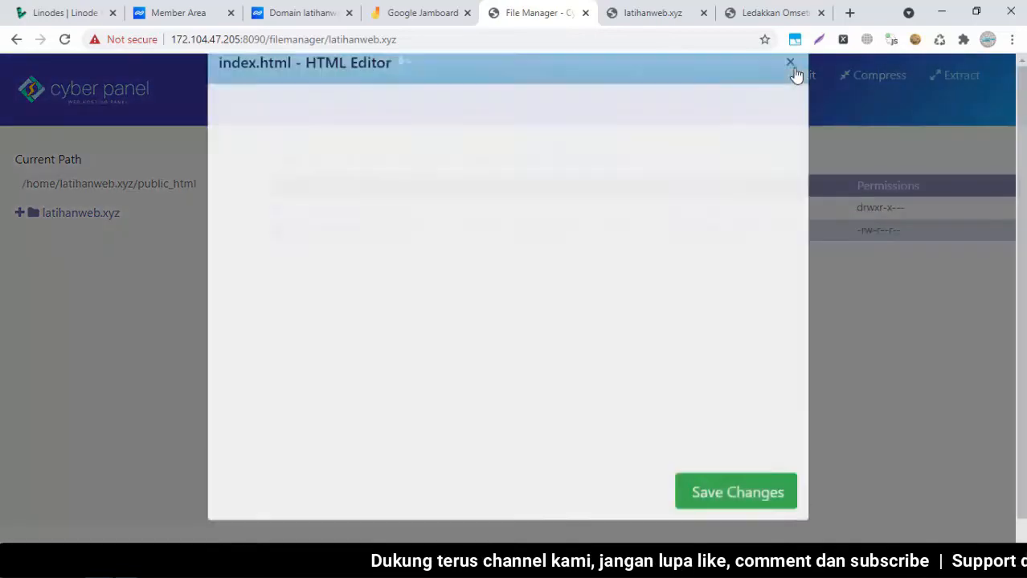
left_click(452, 390)
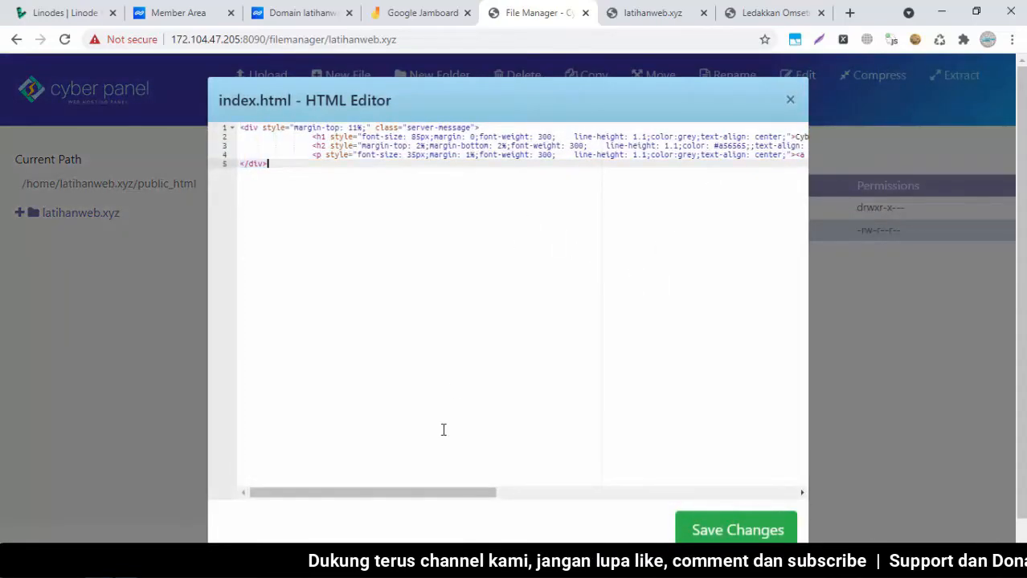
left_click_drag(424, 495, 619, 497)
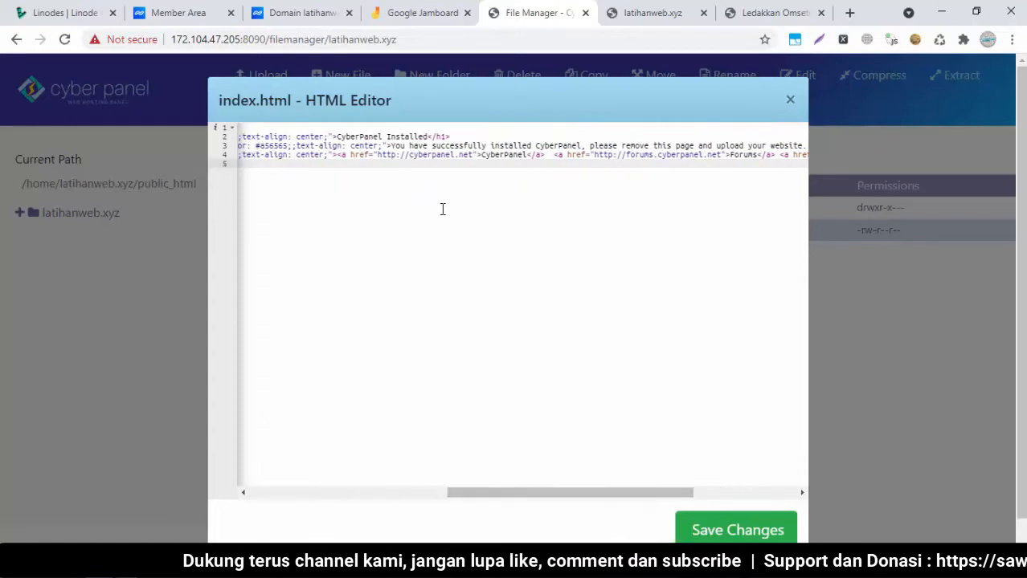
left_click(430, 136)
double_click(429, 137)
key("ctrl+shift+Left")
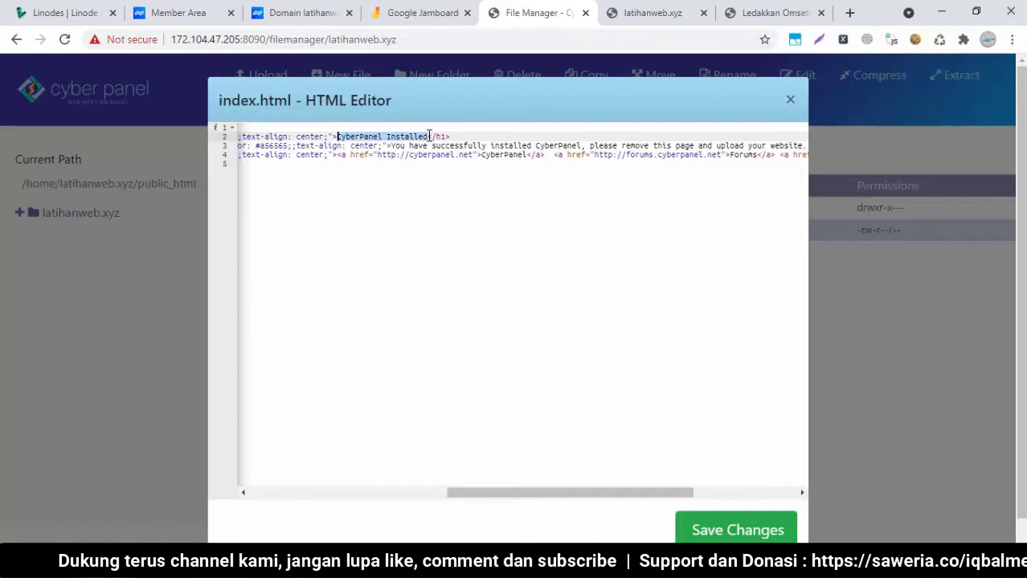
type("Ini adal")
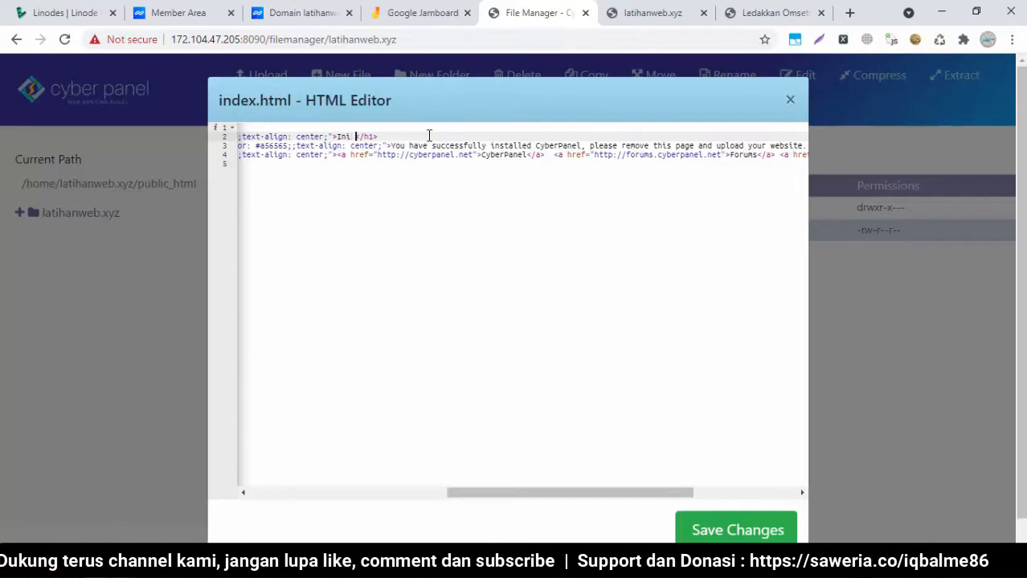
type("ah file Index")
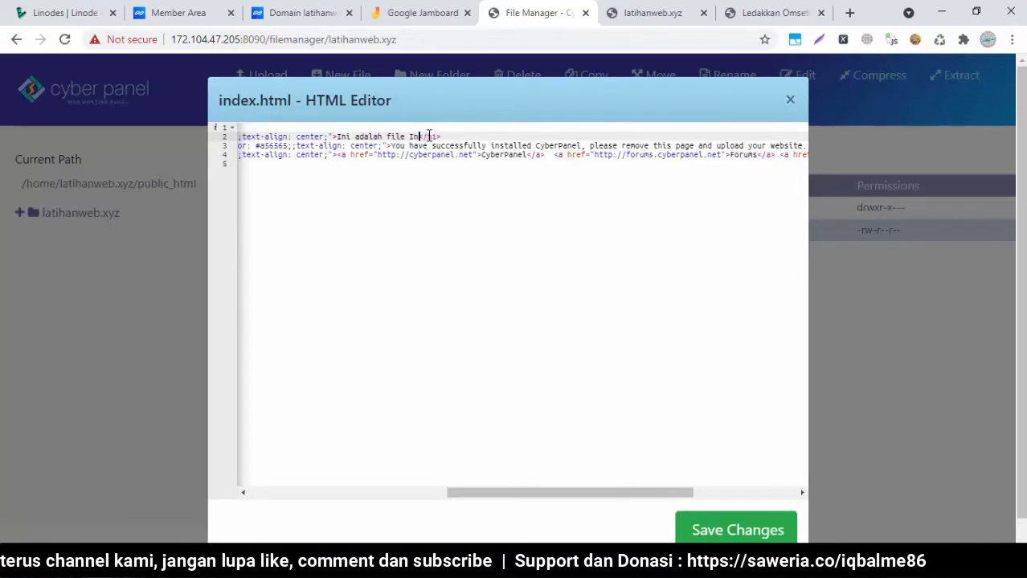
type(" dari domain latihanweb.xyz")
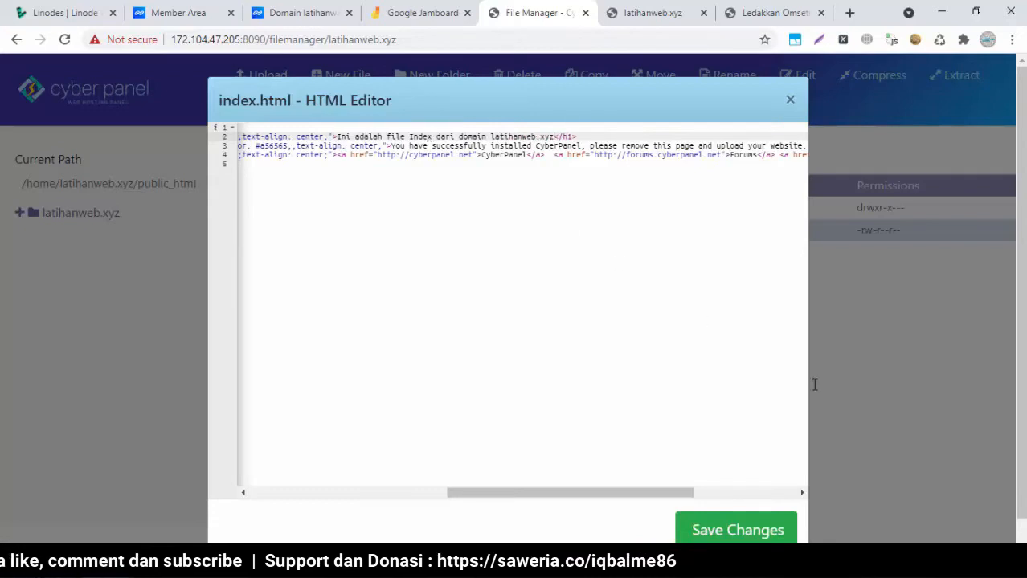
Save index.html and reload latihanweb.xyz to see the new heading
left_click(712, 530)
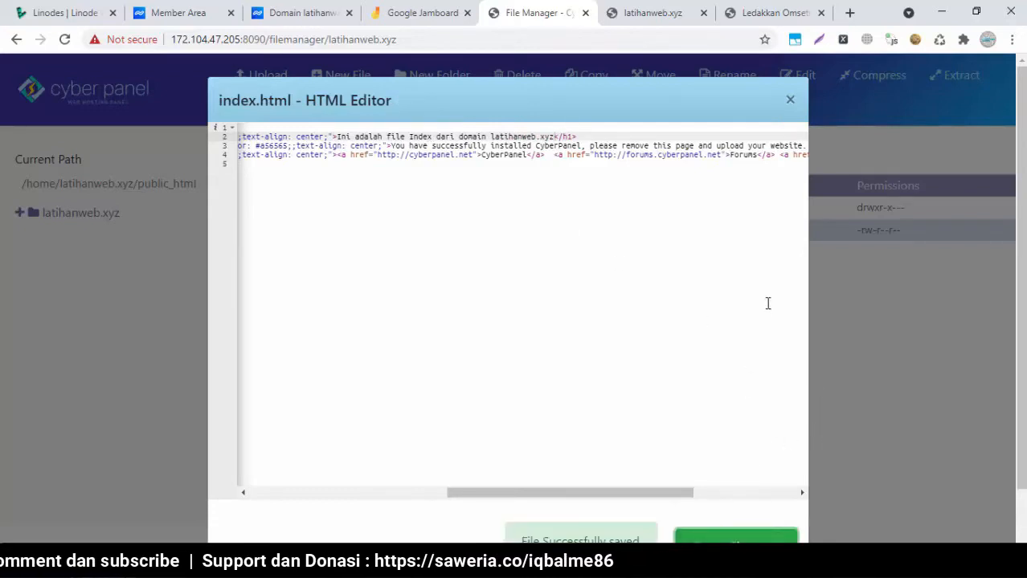
left_click(790, 101)
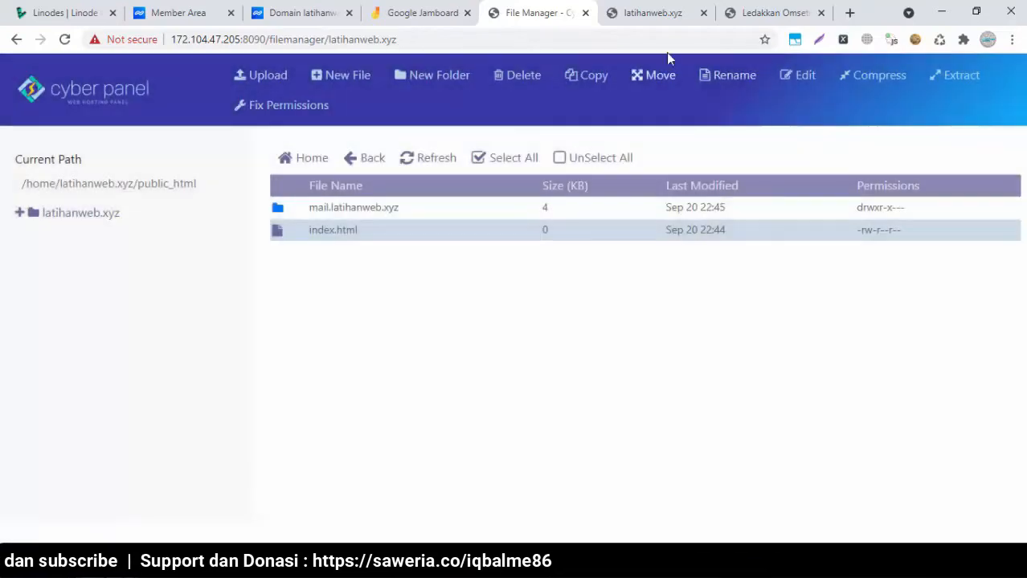
left_click(642, 17)
left_click(64, 40)
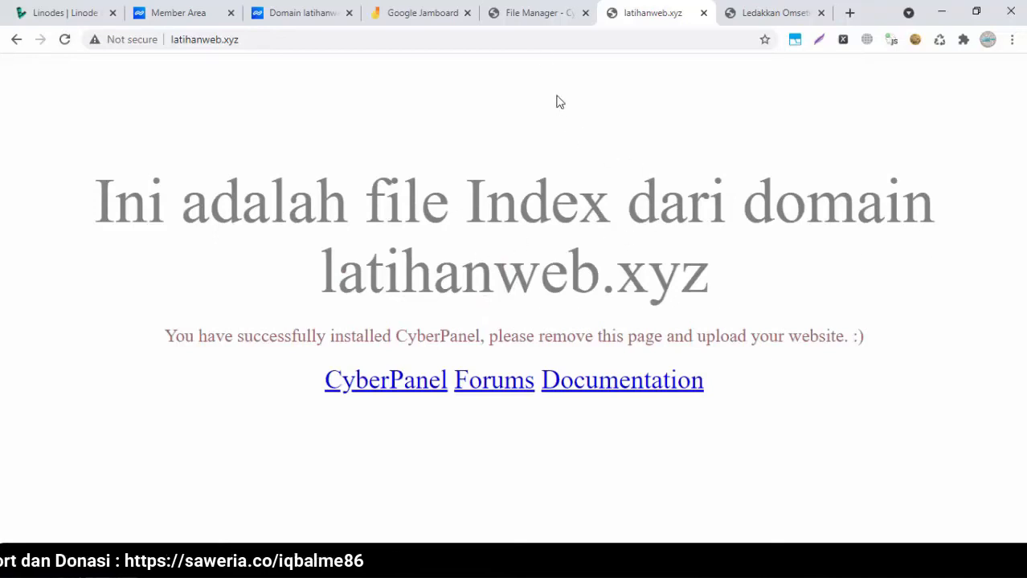
Go from the File Manager back to latihanweb.xyz's management page, scroll it, then add a blank tab
left_click(531, 12)
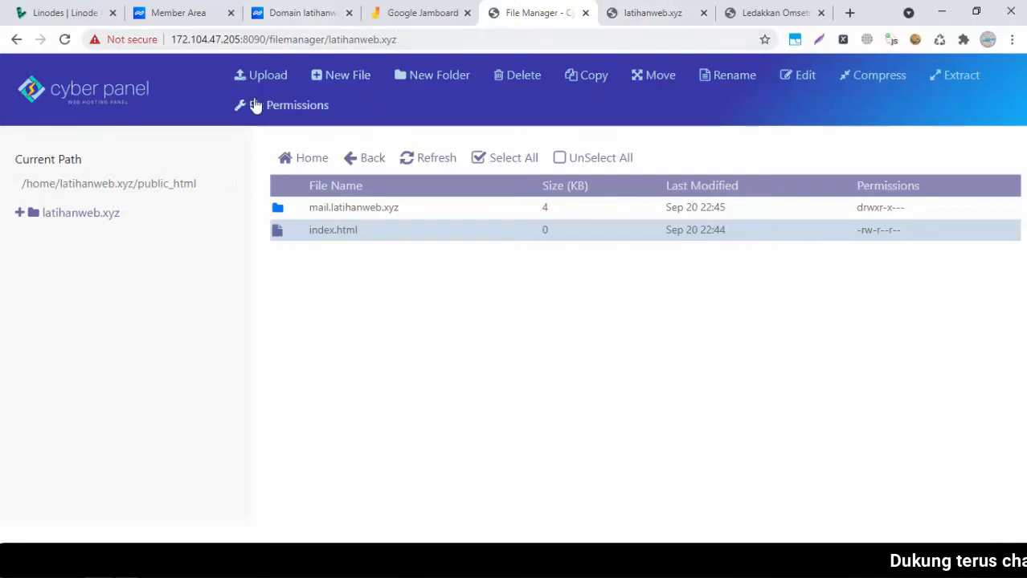
left_click(71, 93)
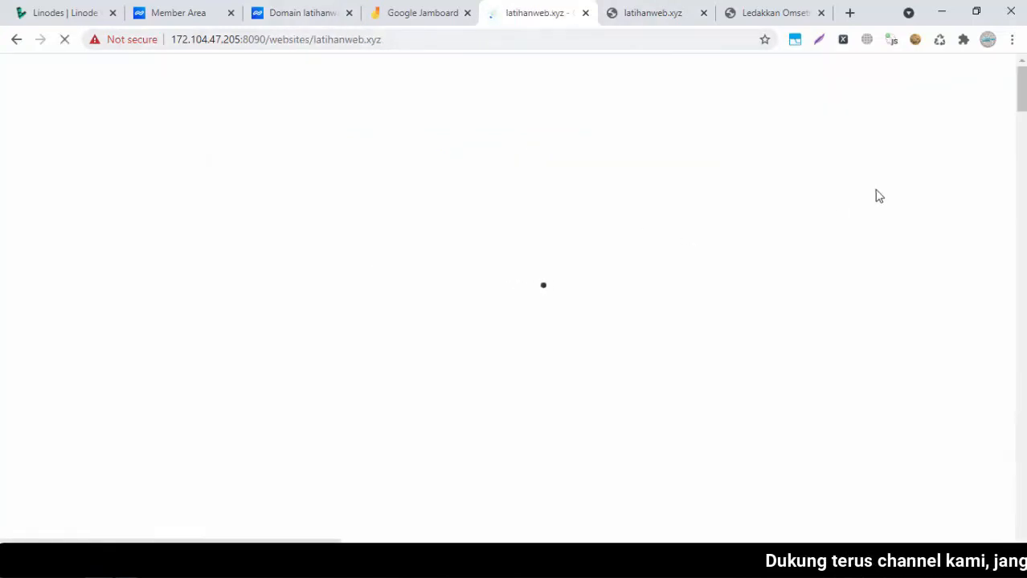
left_click_drag(1021, 167, 1021, 490)
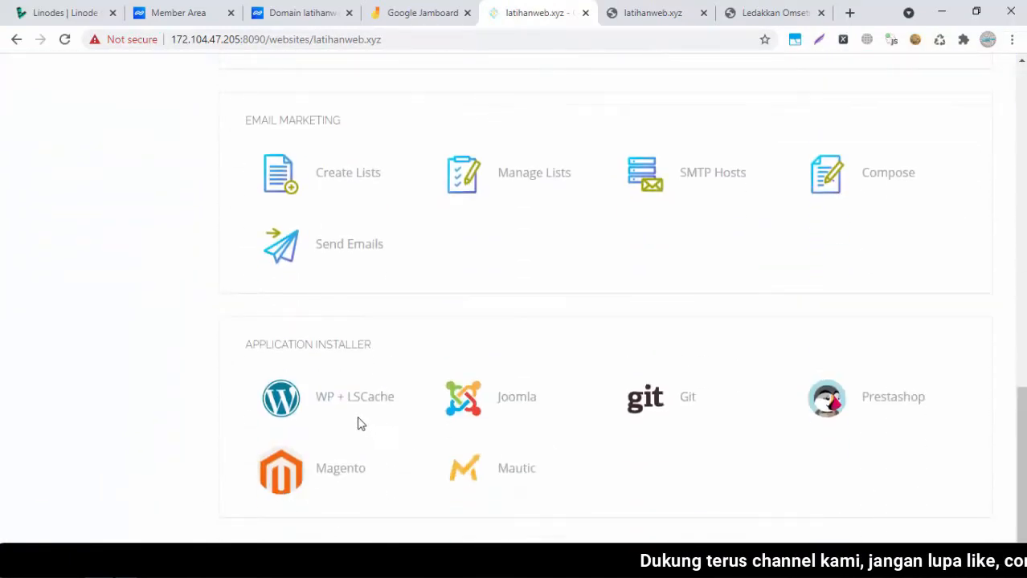
left_click_drag(1021, 430, 1024, 115)
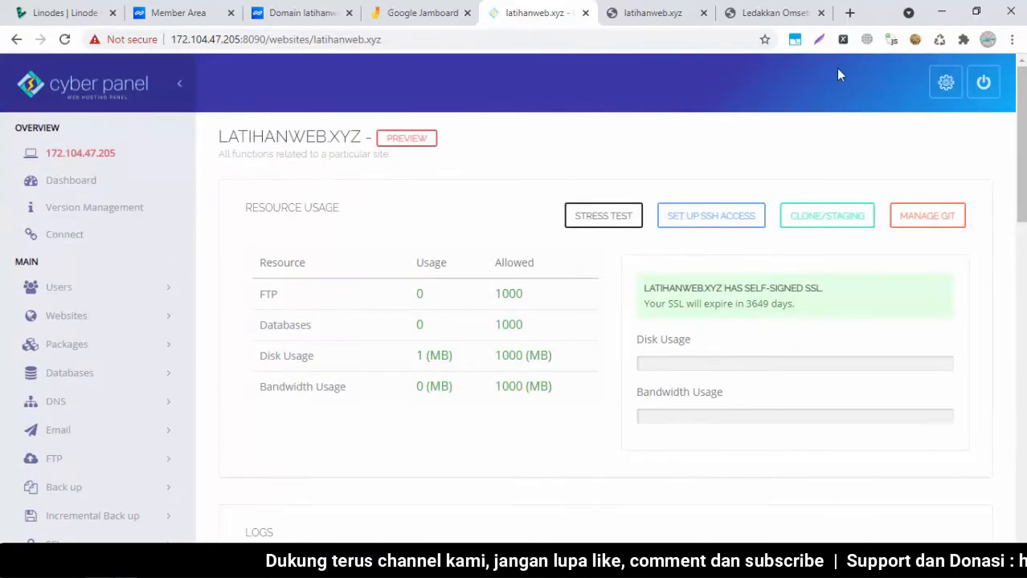
left_click(850, 13)
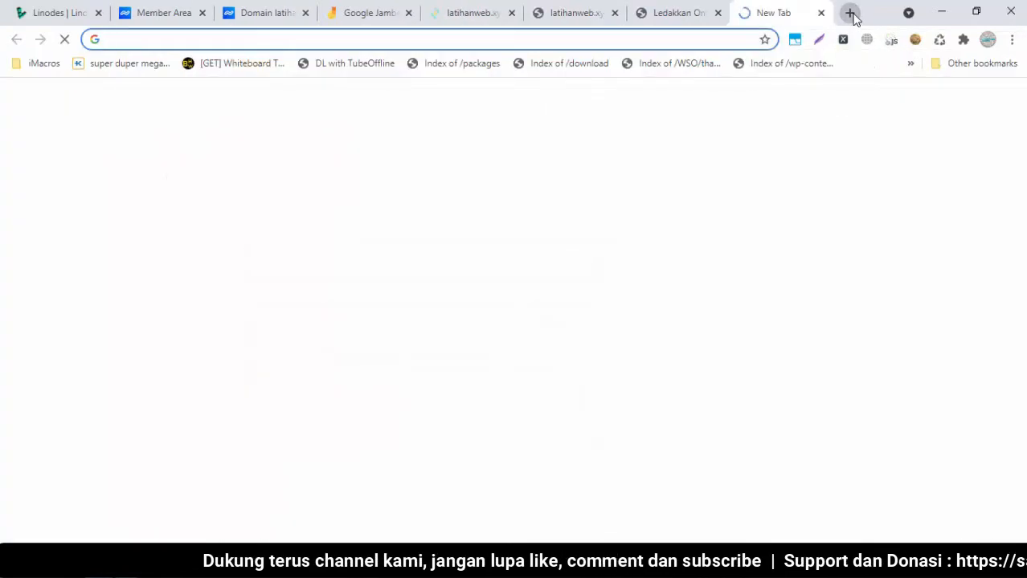
Go to wordpress.org in the new tab and scroll through its home page
left_click(580, 36)
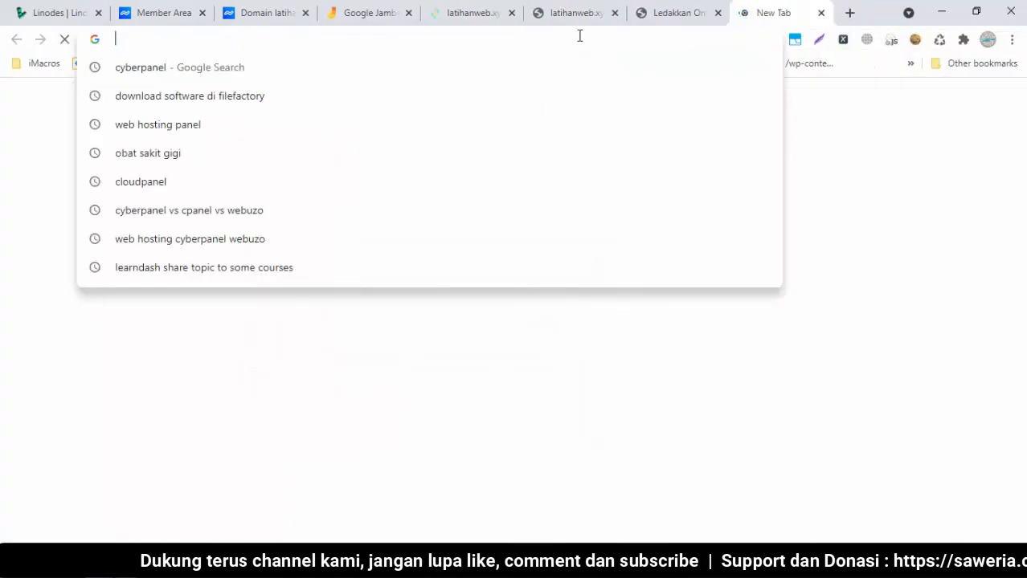
type("wordpress")
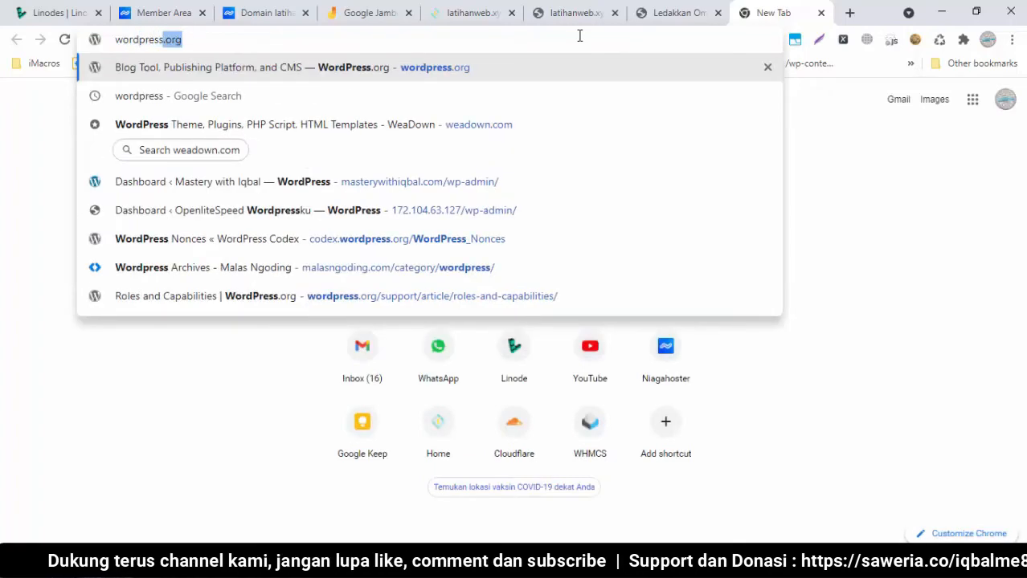
key("Return")
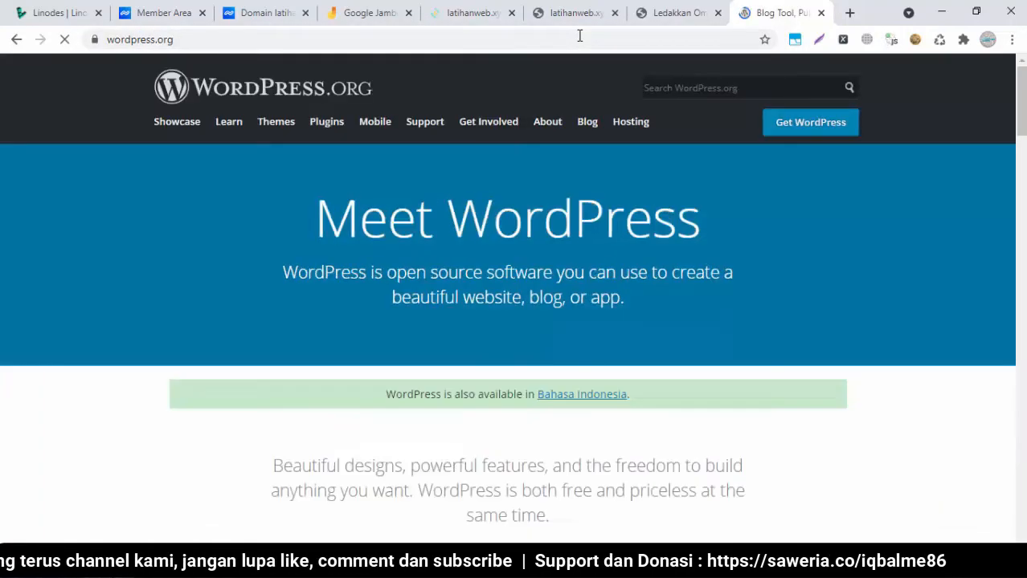
scroll(514, 297, "down", 5)
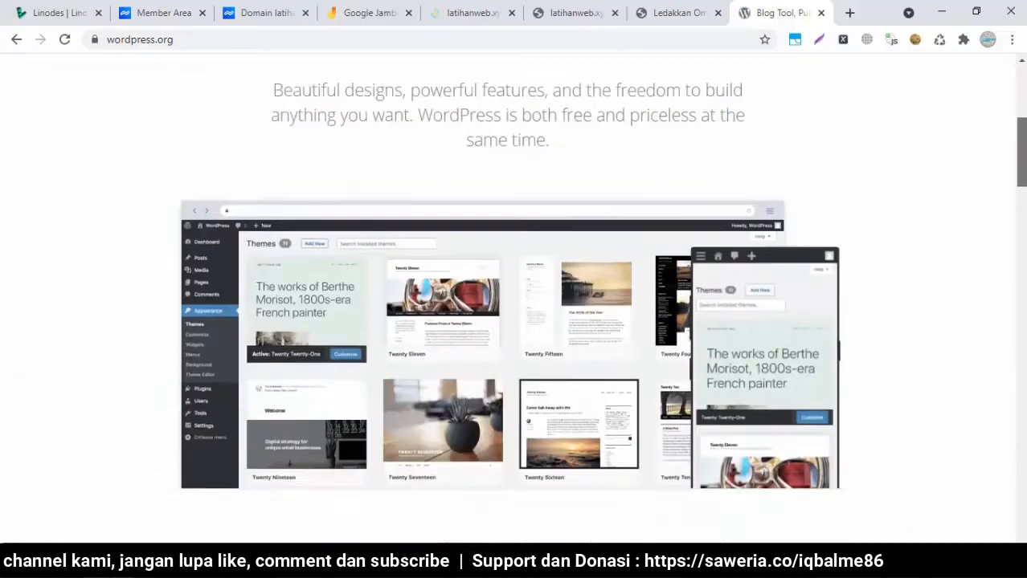
scroll(513, 297, "up", 5)
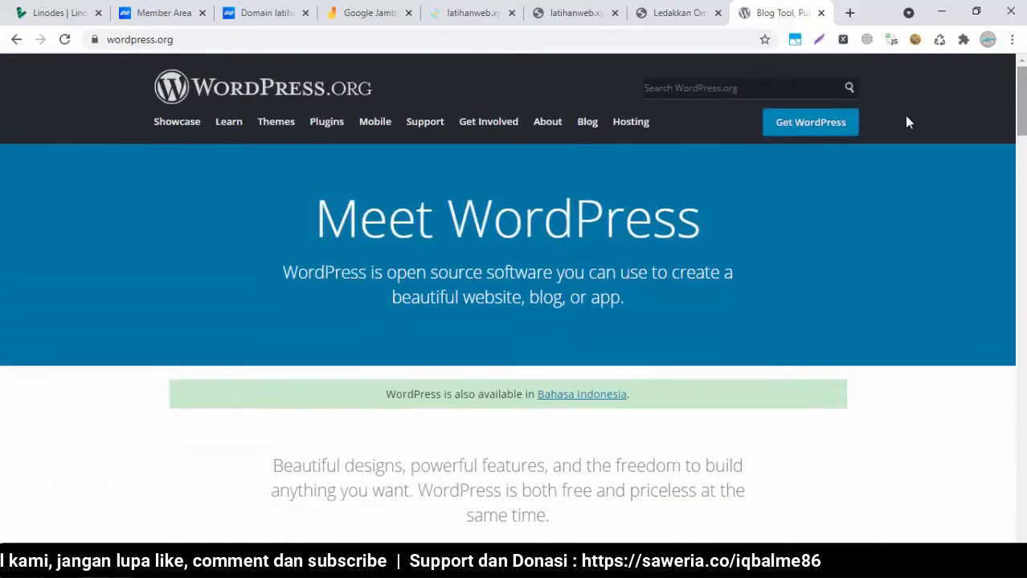
scroll(514, 297, "down", 20)
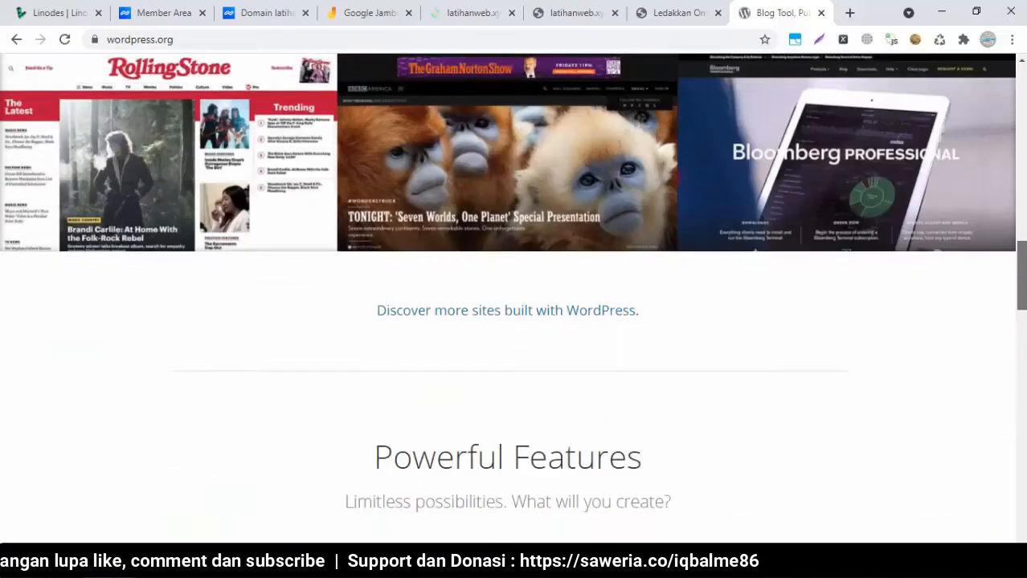
scroll(513, 297, "down", 6)
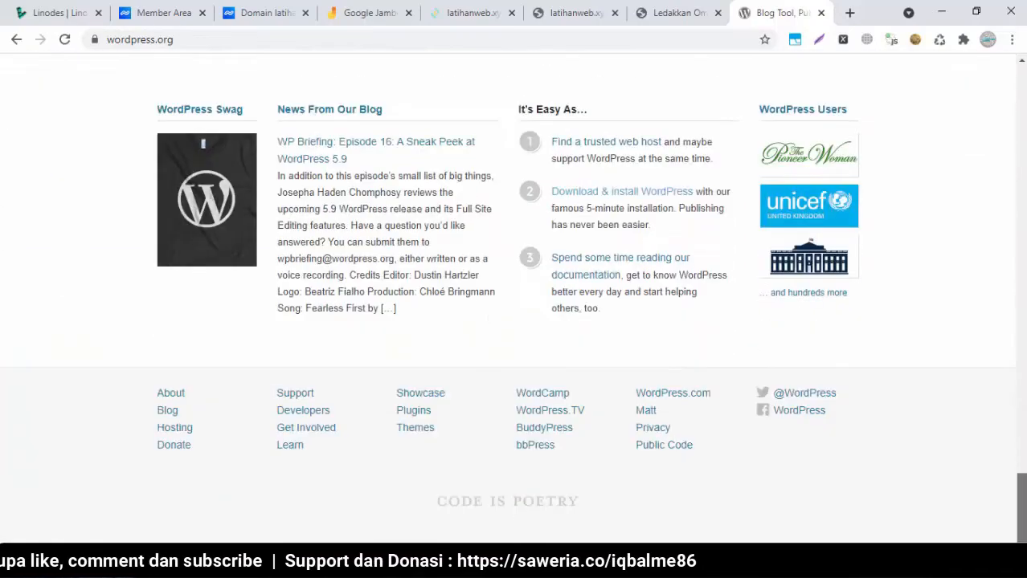
scroll(514, 297, "up", 20)
left_click_drag(1022, 135, 1023, 474)
scroll(1012, 474, "down", 1)
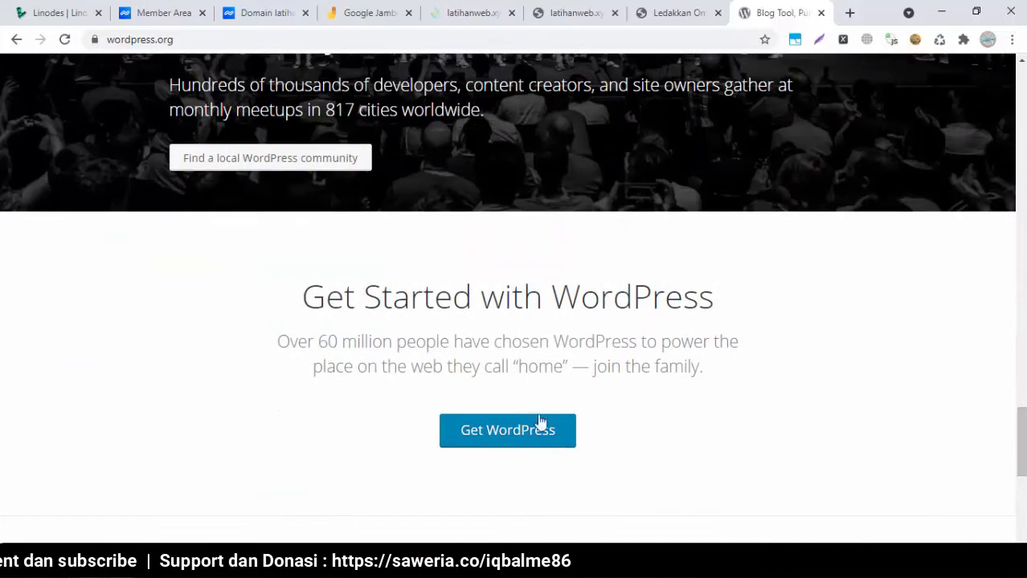
Open Get WordPress and scroll down to the Download WordPress 5.8.1 button
left_click(518, 429)
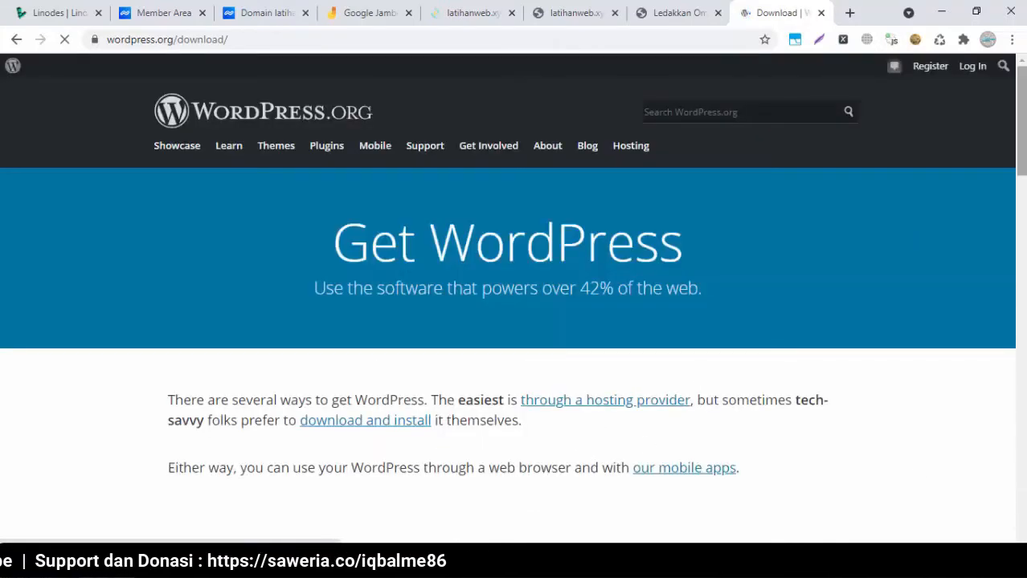
scroll(508, 321, "down", 6)
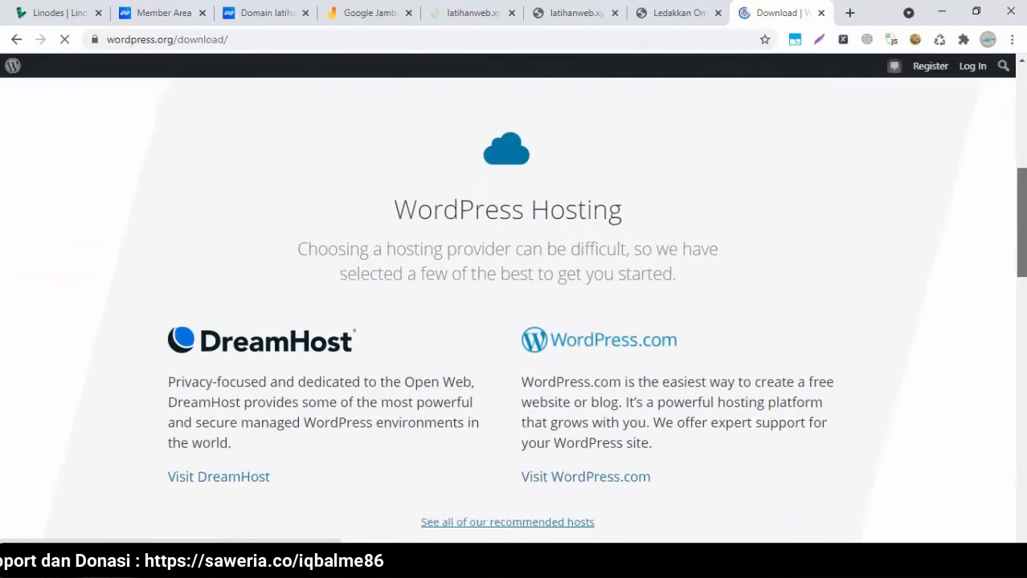
scroll(508, 321, "down", 1)
scroll(614, 233, "down", 5)
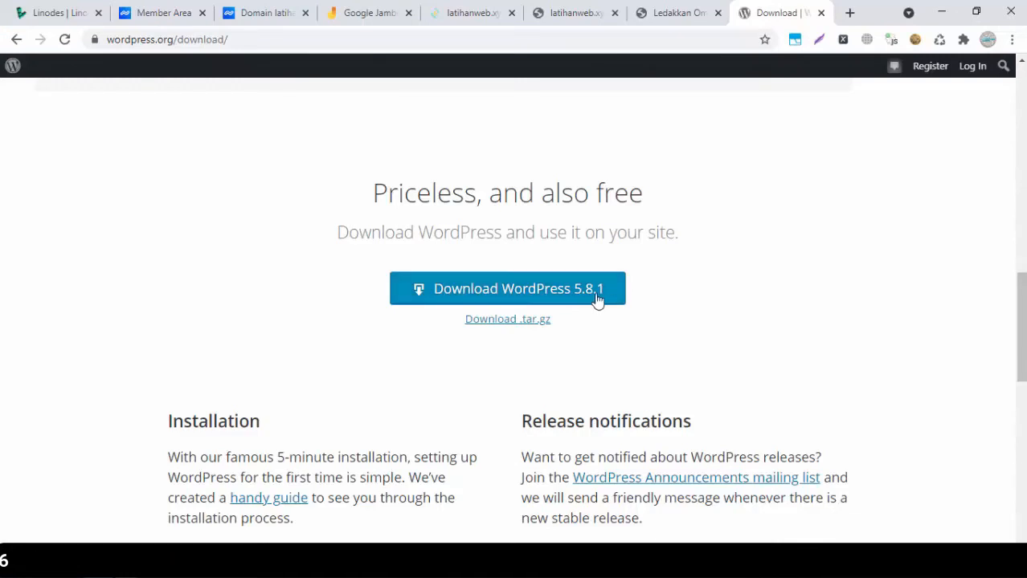
Download wordpress-5.8.1.zip through IDM and check its wordpress folder in WinRAR
left_click(517, 291)
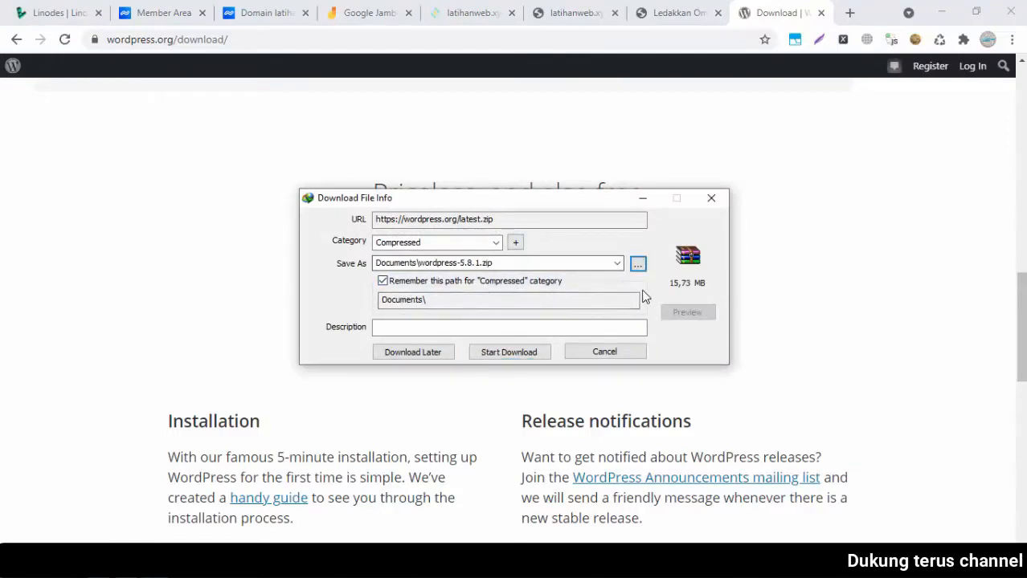
left_click(525, 353)
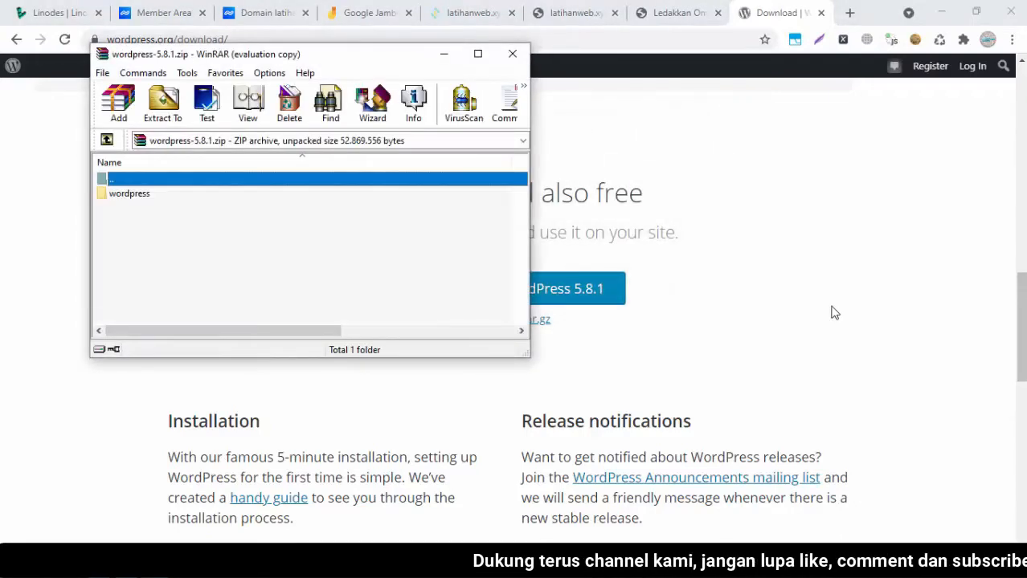
double_click(146, 197)
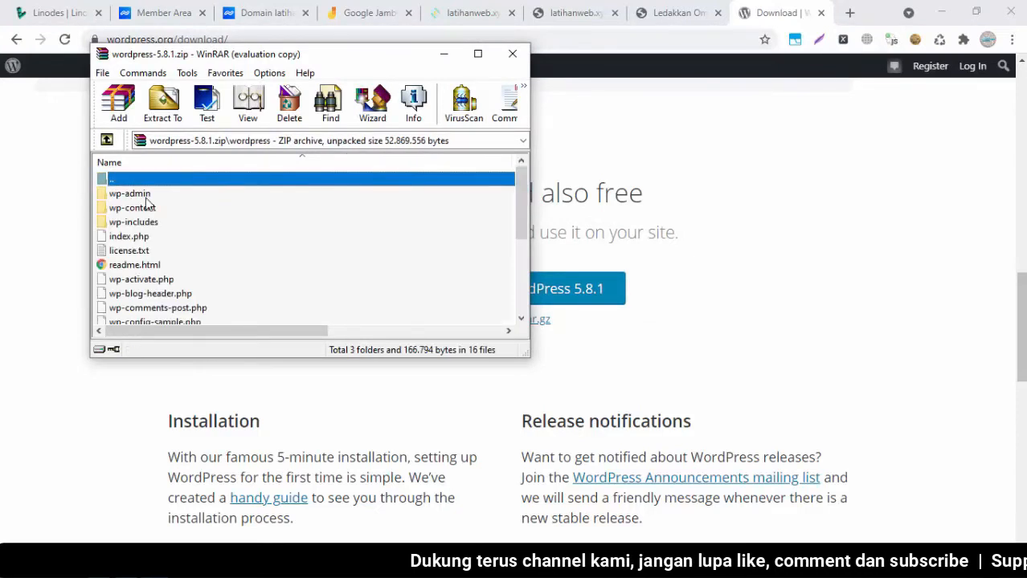
double_click(178, 182)
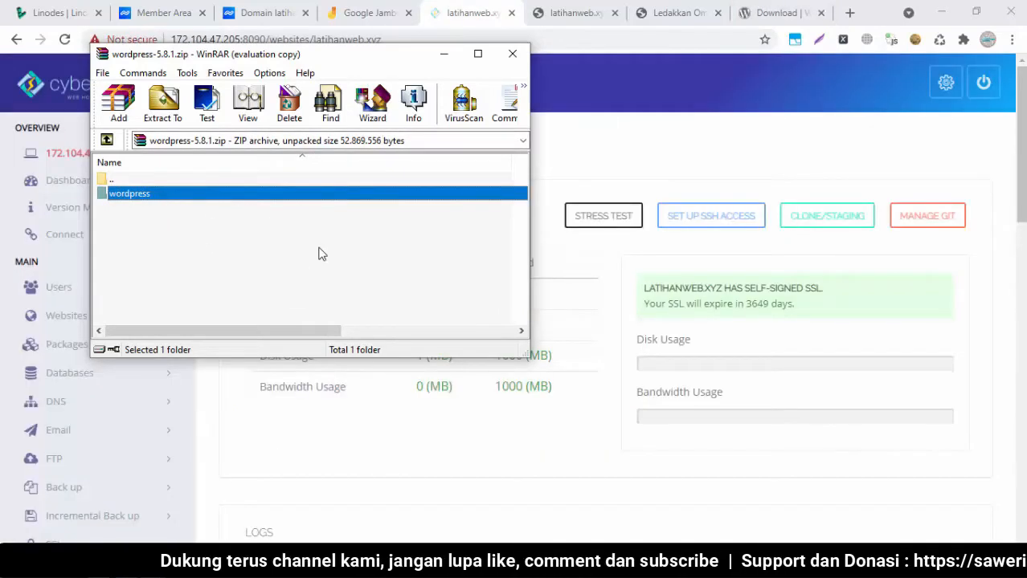
Open latihanweb.xyz's File Manager in a new tab at public_html, showing mail.latihanweb.xyz and index.html
left_click(830, 129)
scroll(830, 129, "down", 8)
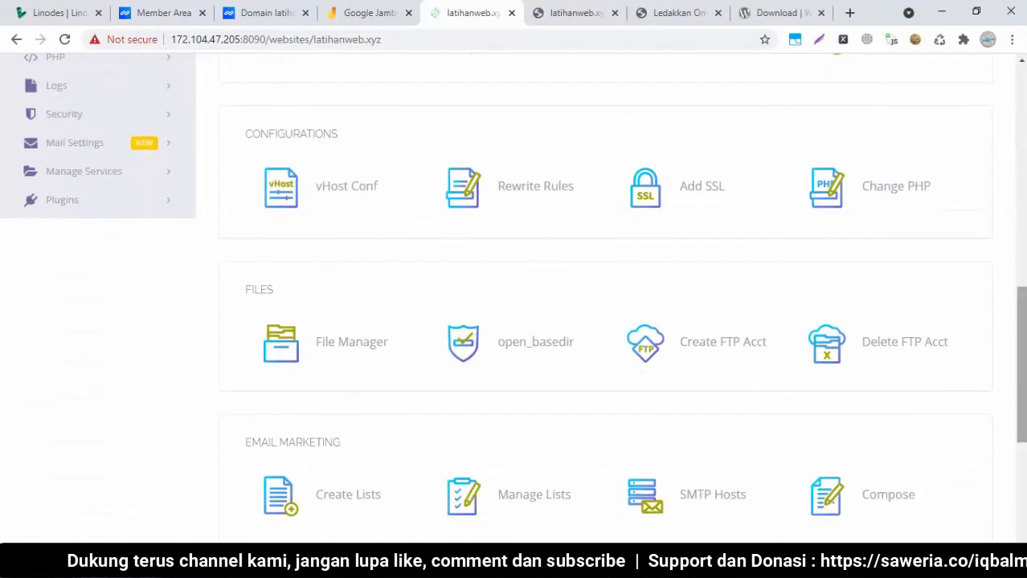
right_click(343, 339)
left_click(365, 351)
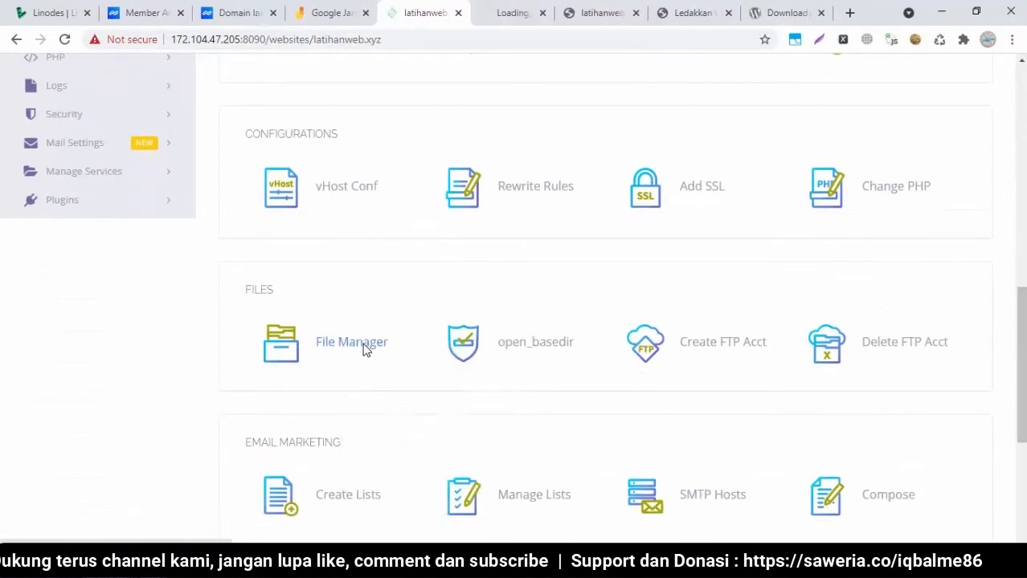
left_click(492, 8)
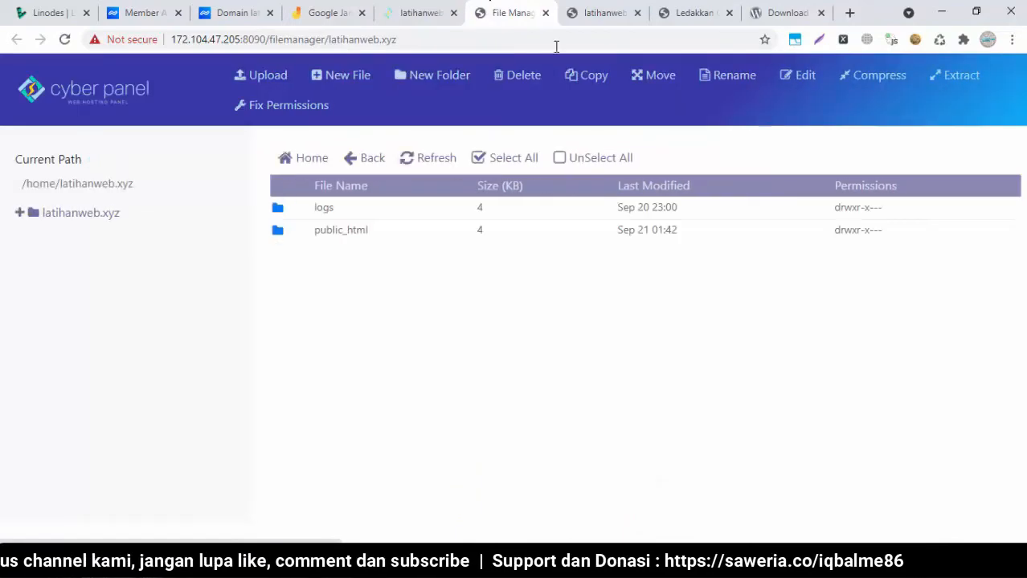
double_click(290, 233)
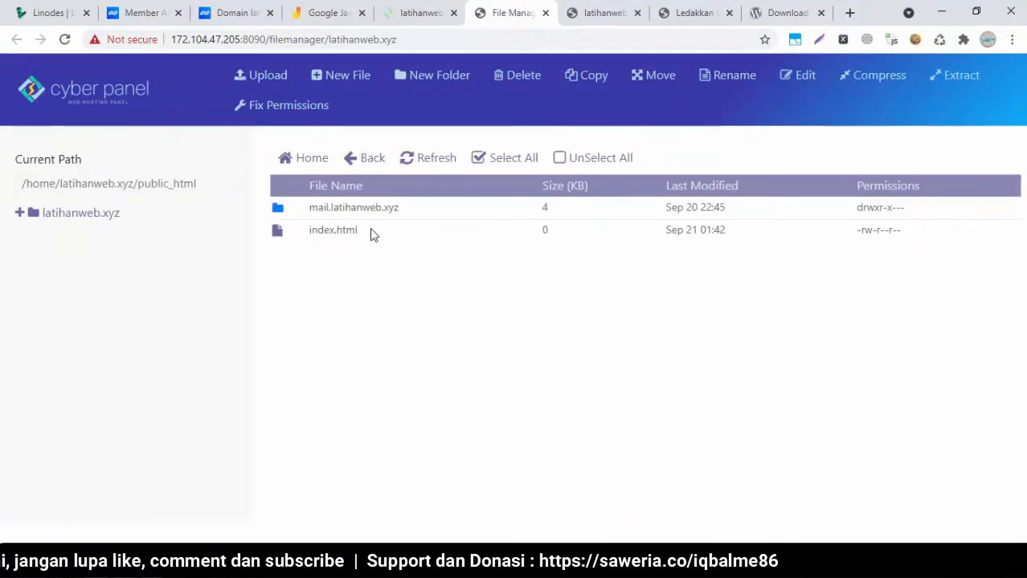
left_click(585, 6)
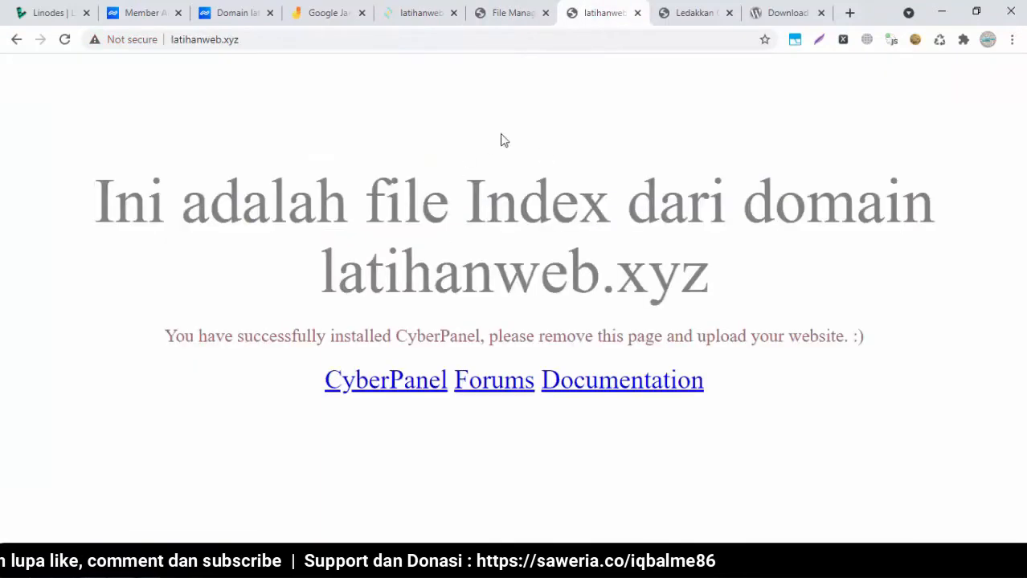
left_click(499, 16)
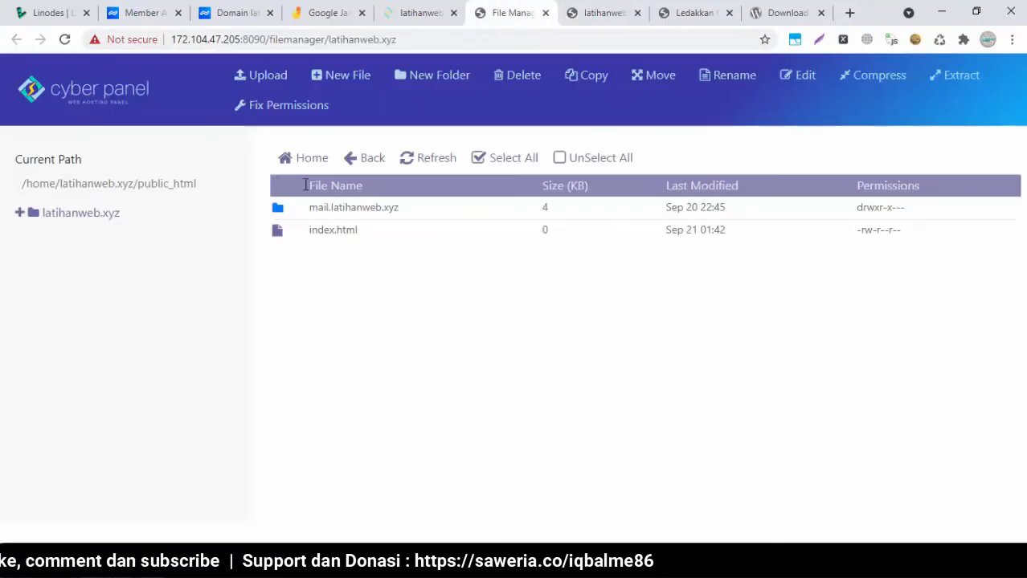
Delete index.html permanently, skipping trash, so latihanweb.xyz returns 404 Not Found
left_click(281, 233)
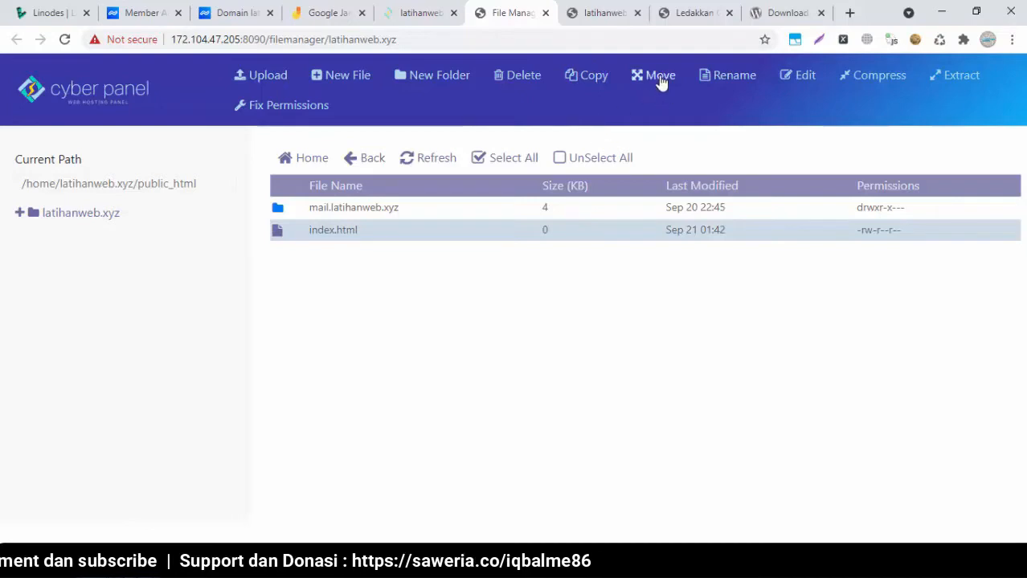
left_click(533, 81)
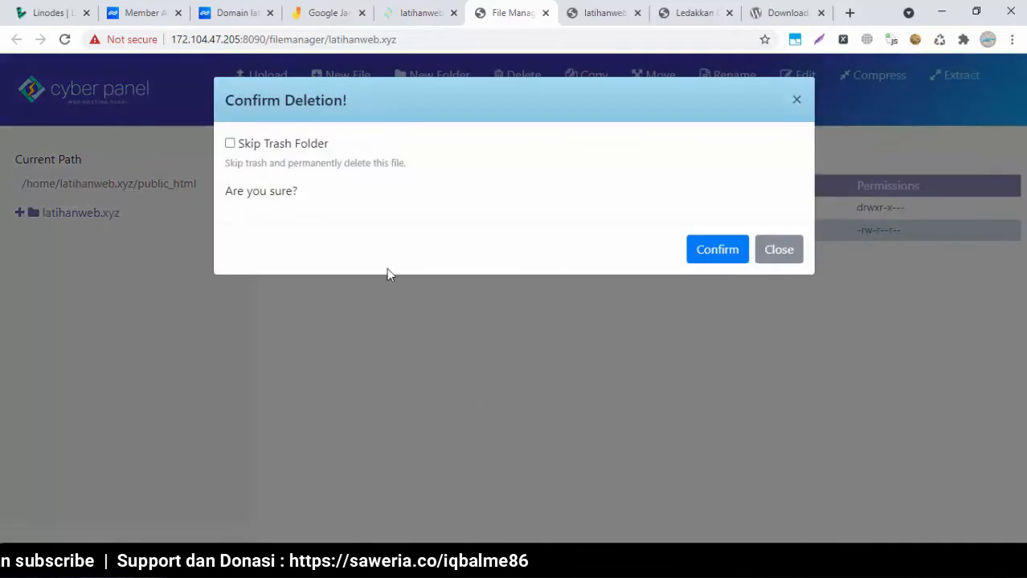
left_click(230, 145)
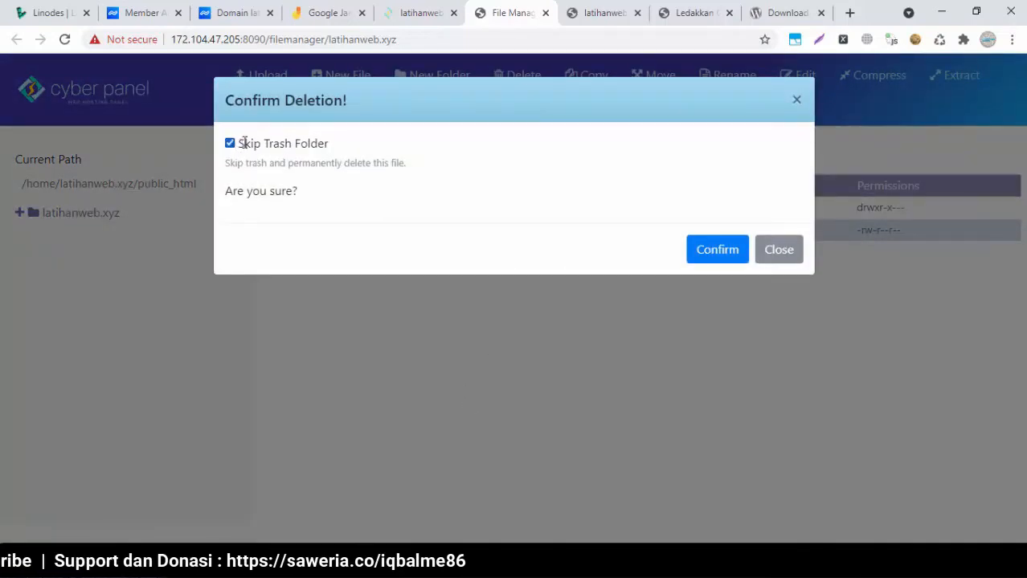
left_click(779, 249)
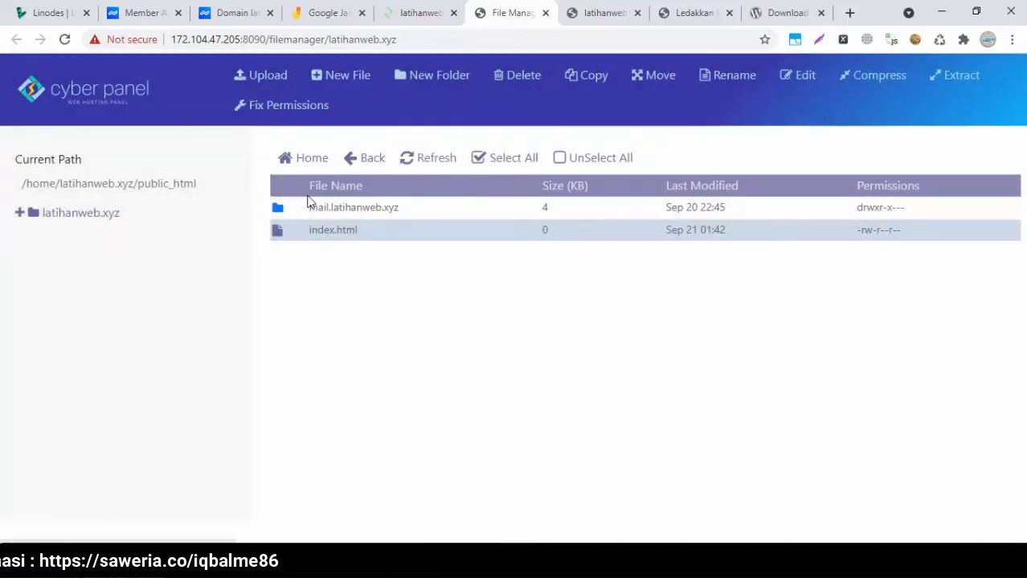
left_click(523, 79)
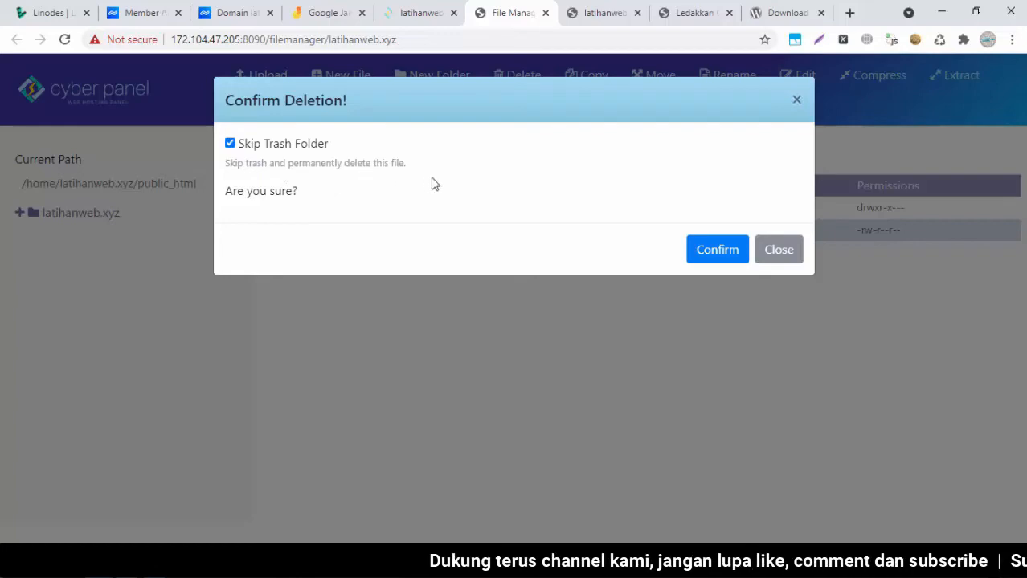
left_click(722, 250)
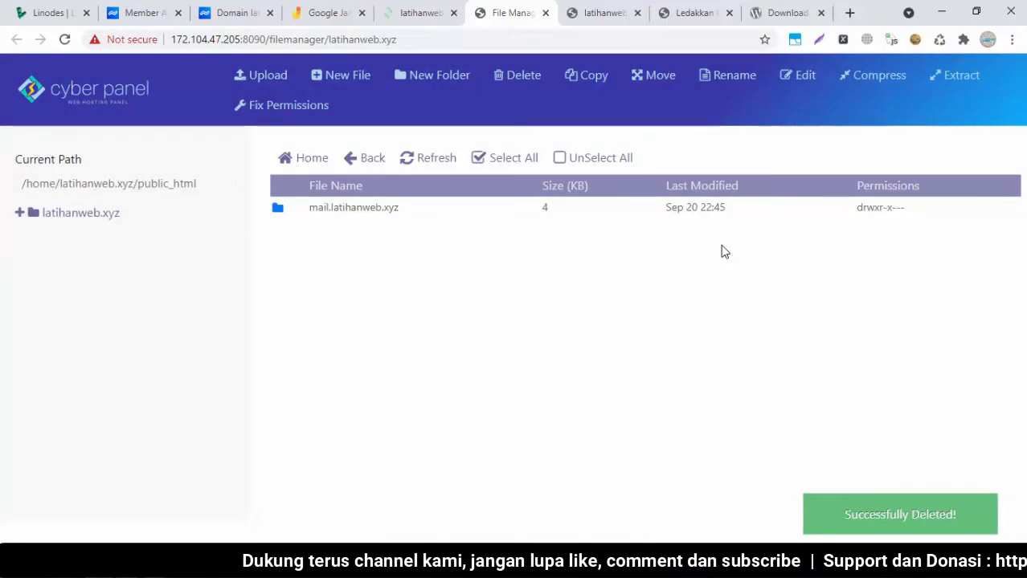
left_click(631, 7)
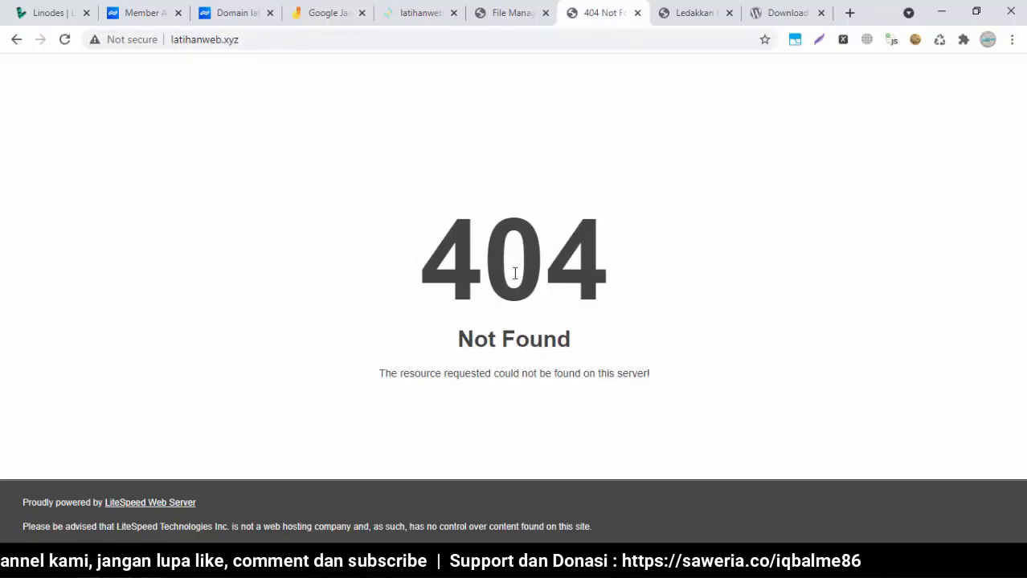
left_click(502, 13)
Search 'http status' and open the Wikipedia status-code article in a new tab
left_click(849, 12)
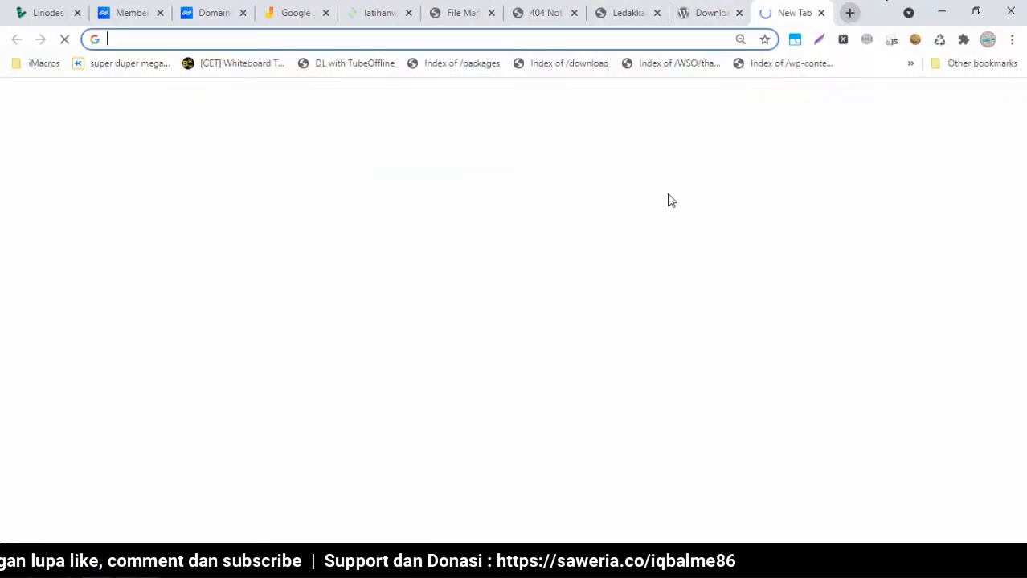
type("http status")
key("Return")
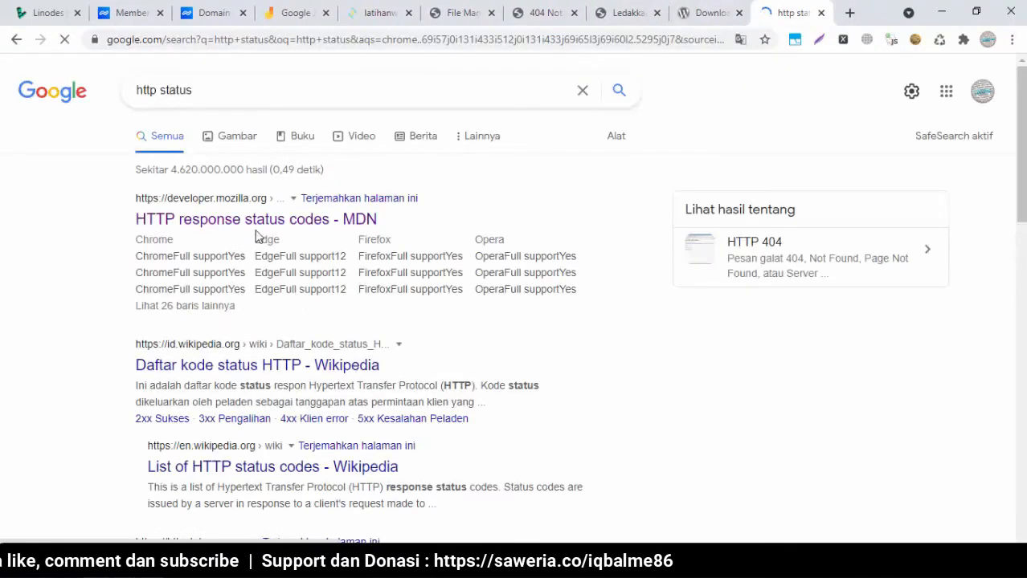
right_click(260, 365)
left_click(278, 377)
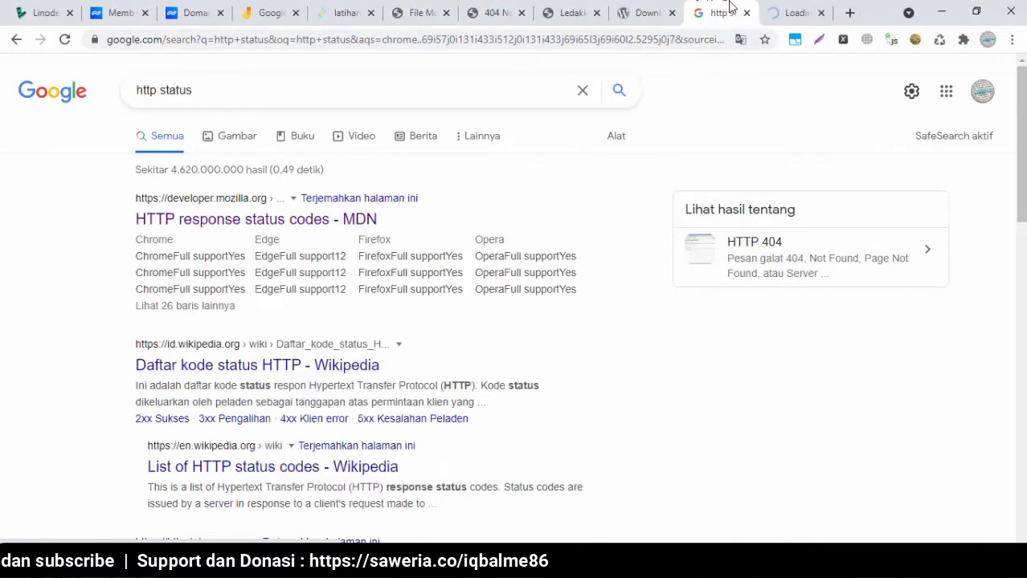
left_click(777, 8)
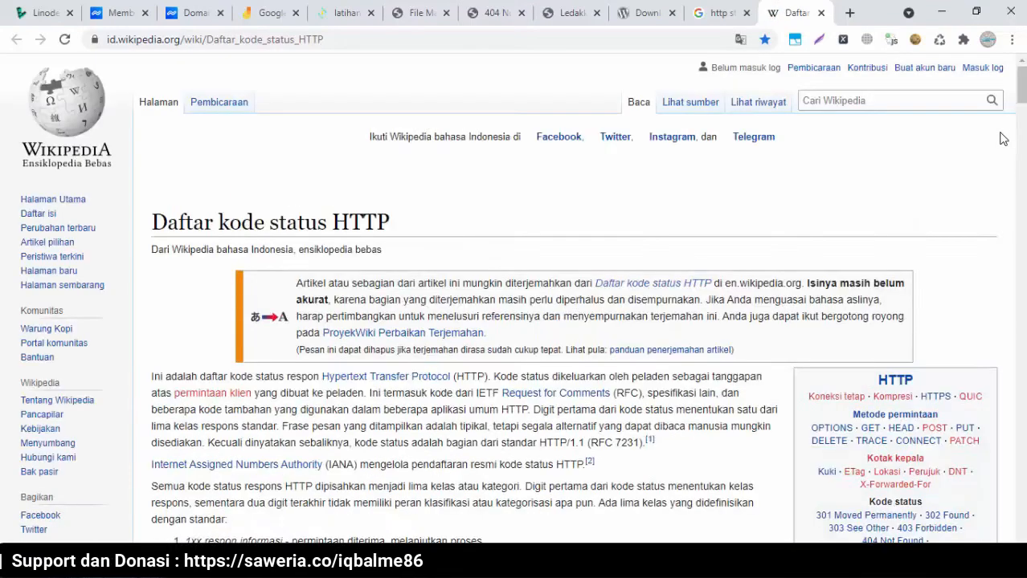
Read the article's 4xx section down to 404 Tidak Ditemukan
scroll(563, 297, "down", 15)
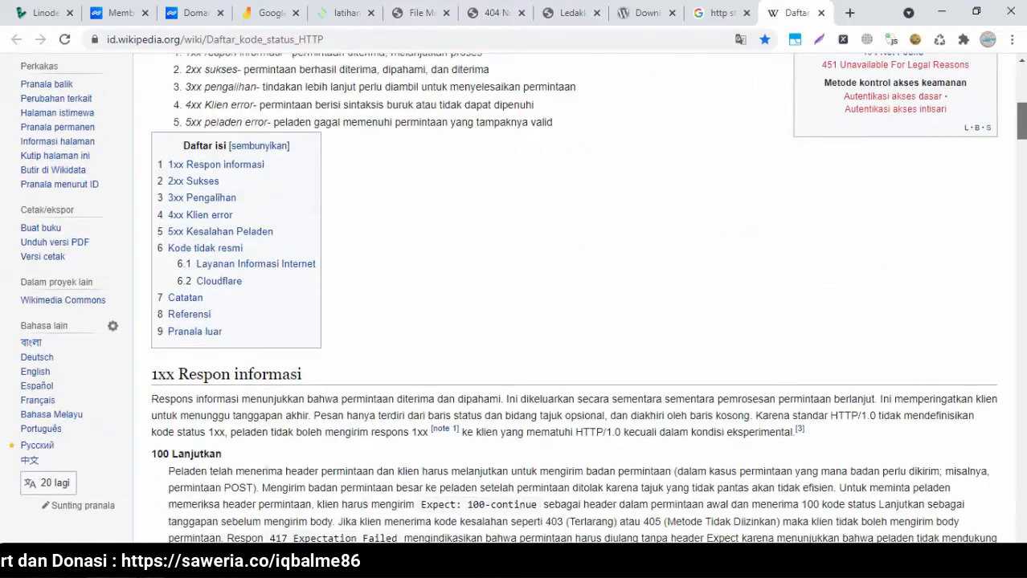
scroll(1021, 144, "up", 5)
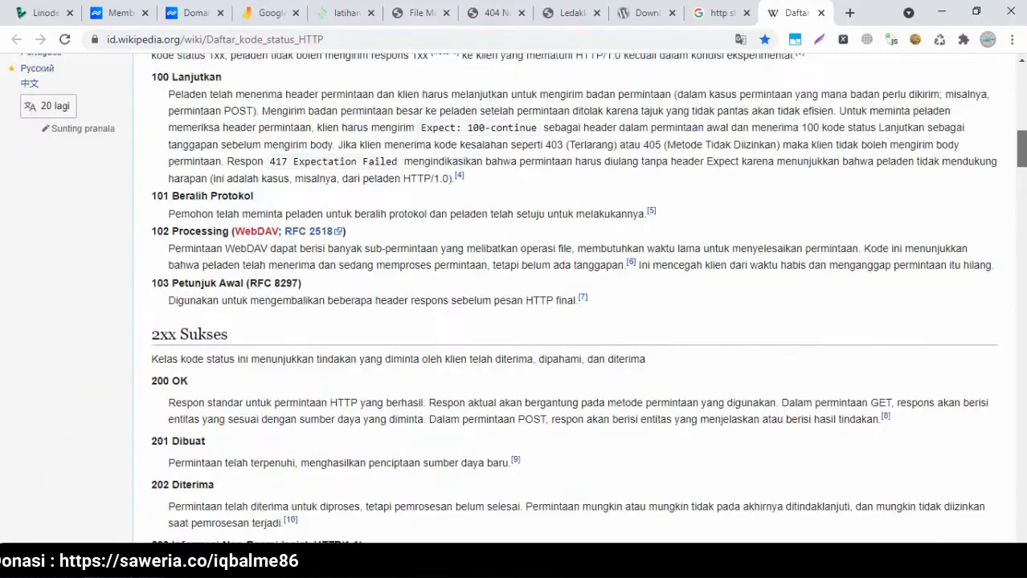
scroll(1021, 145, "down", 2)
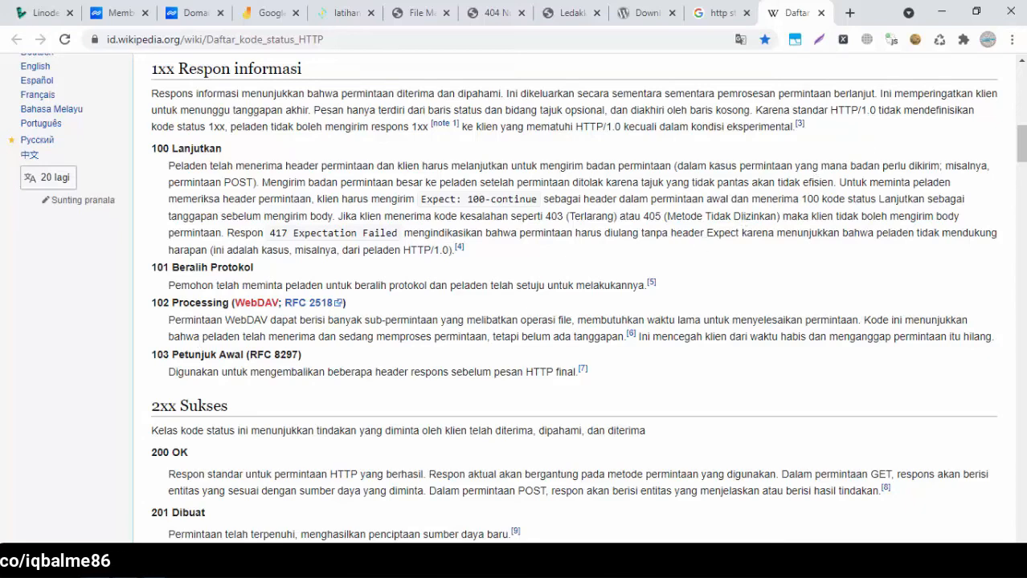
scroll(1021, 145, "down", 3)
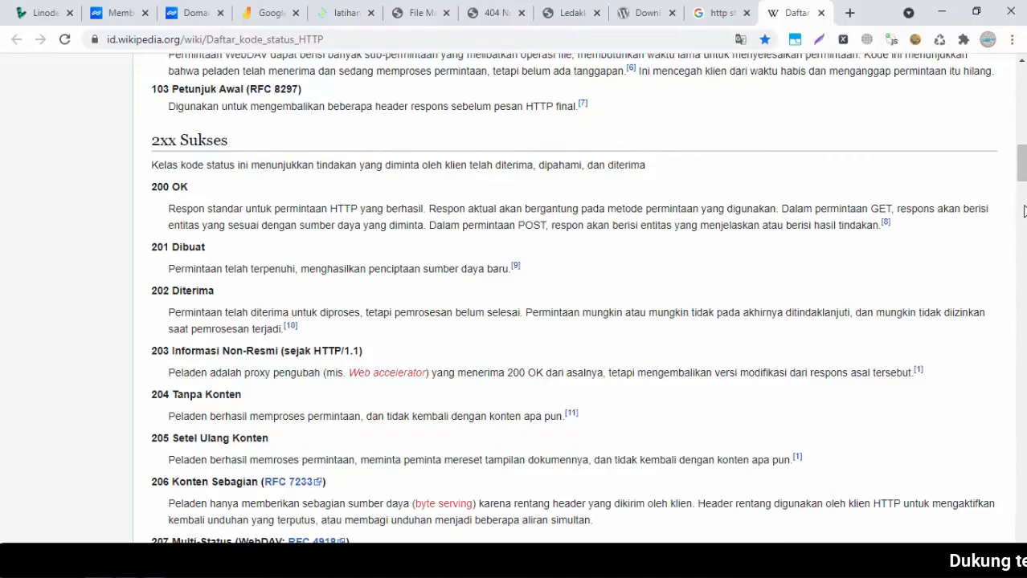
scroll(1025, 222, "down", 3)
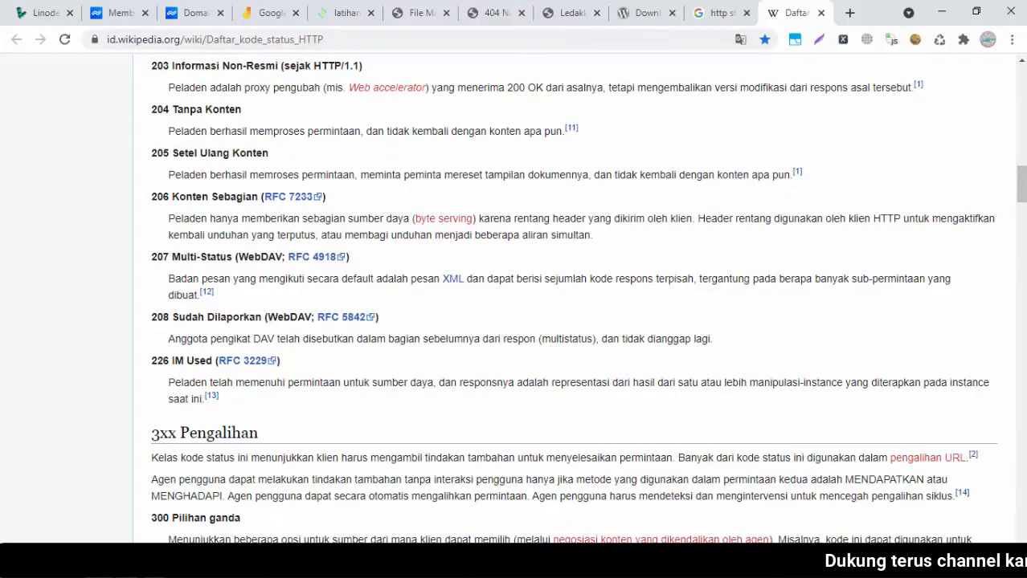
scroll(1021, 193, "down", 3)
scroll(1020, 192, "down", 7)
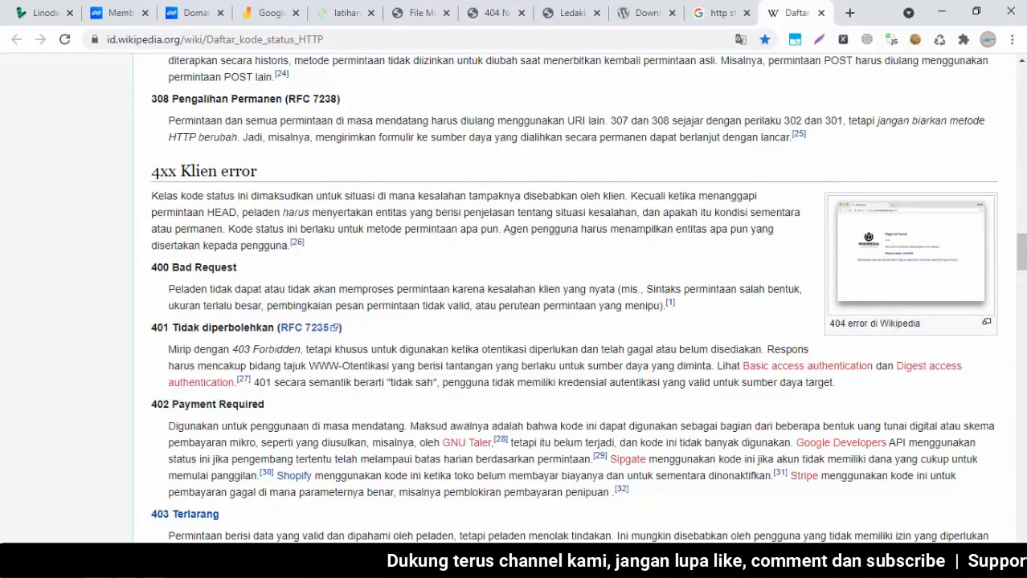
scroll(1021, 253, "down", 4)
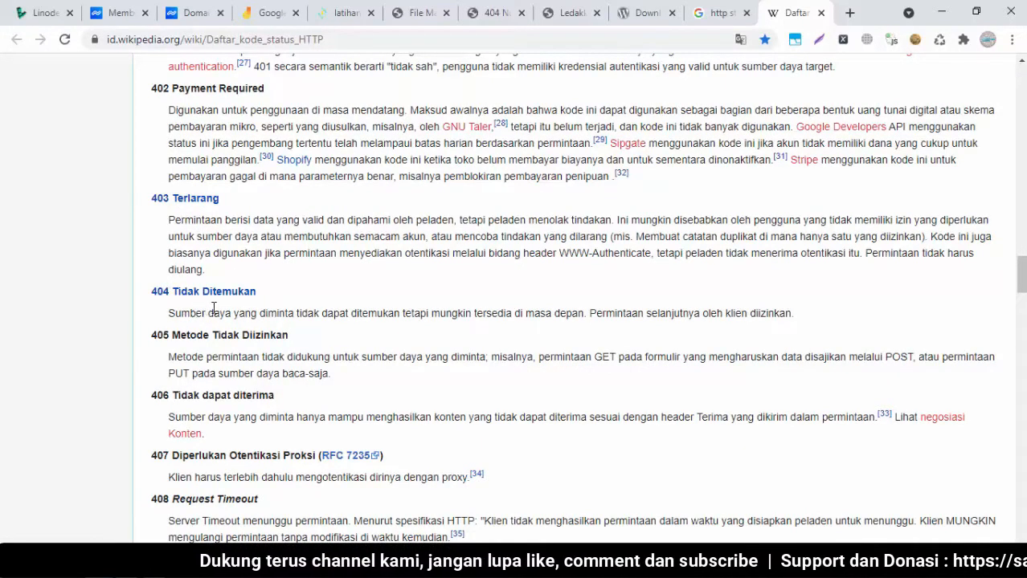
Recheck the site's 404 page, then close the WinRAR wordpress-5.8.1.zip window
left_click(491, 13)
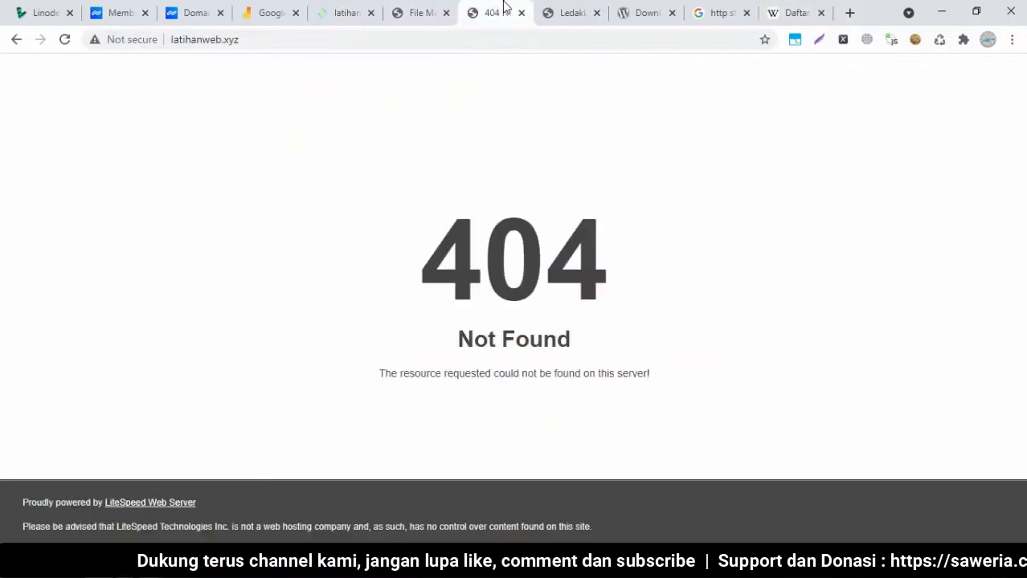
left_click(419, 13)
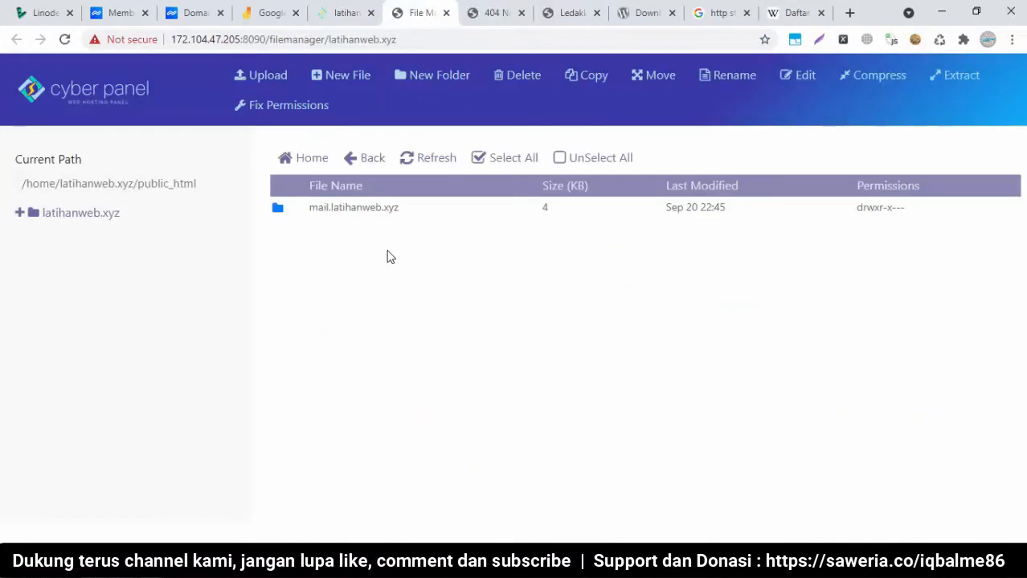
left_click(496, 10)
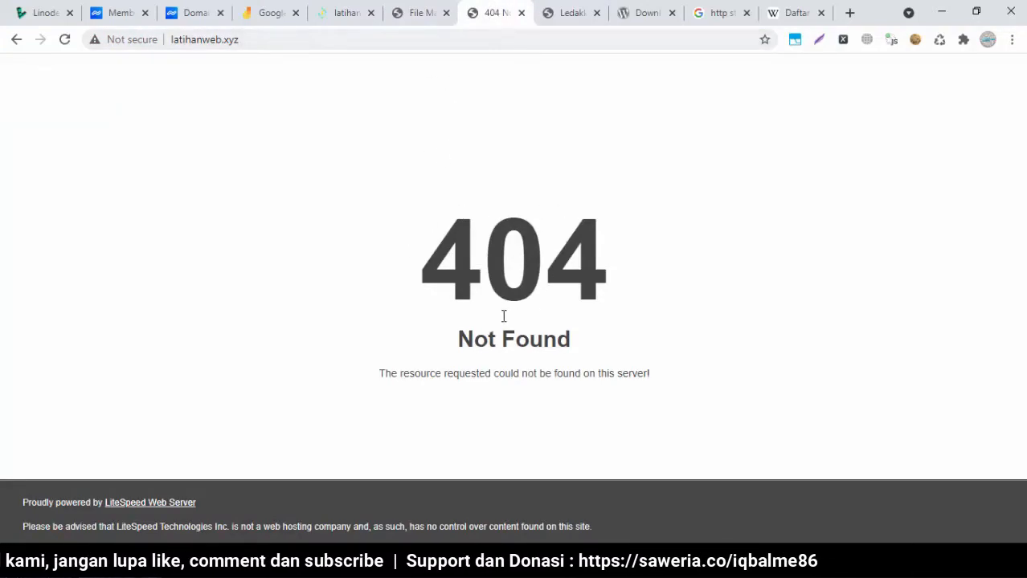
left_click(421, 15)
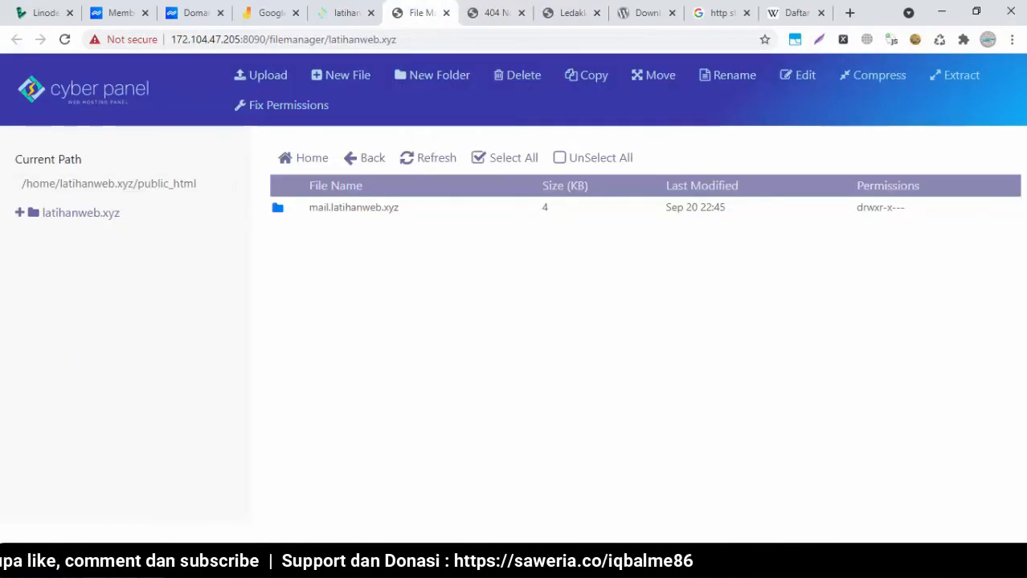
key("alt+Tab")
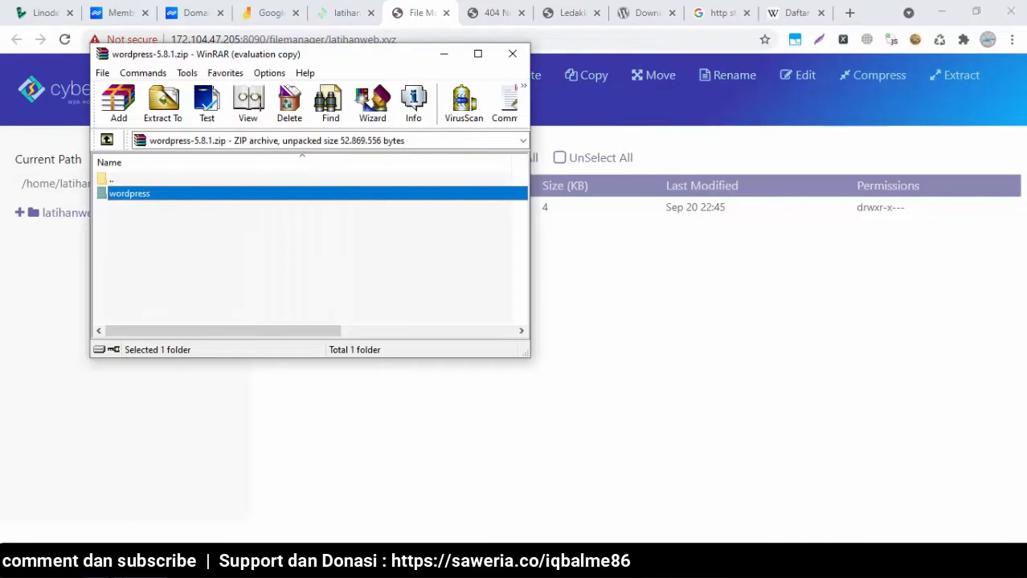
left_click(512, 53)
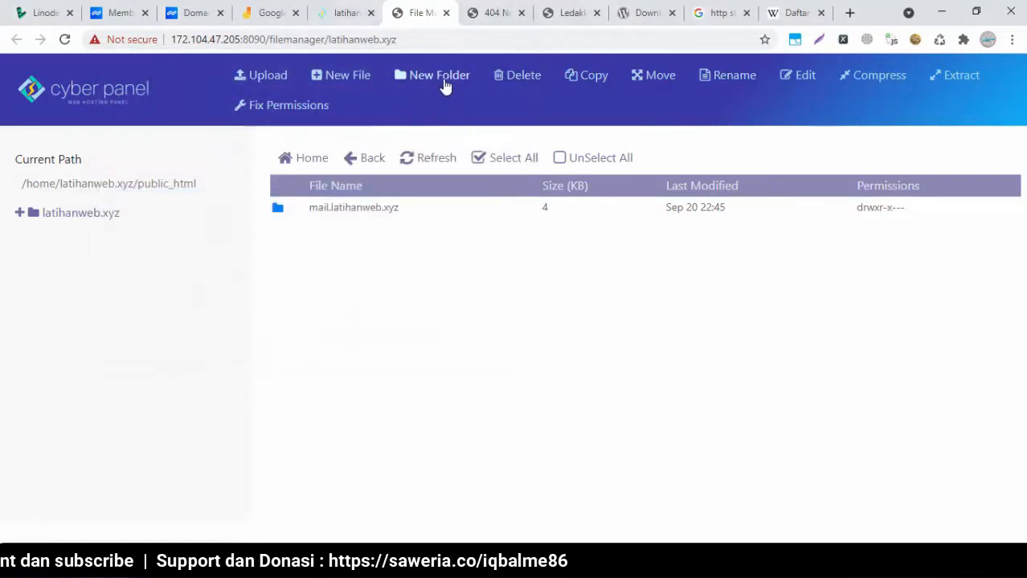
Upload Documents\wordpress-5.8.1.zip into public_html and select the uploaded archive
left_click(268, 76)
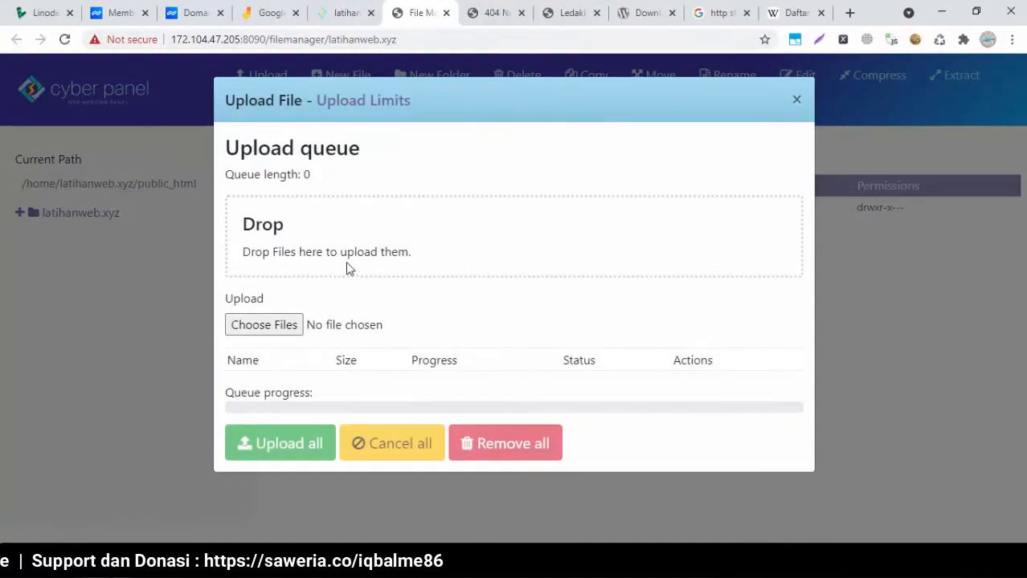
left_click(287, 326)
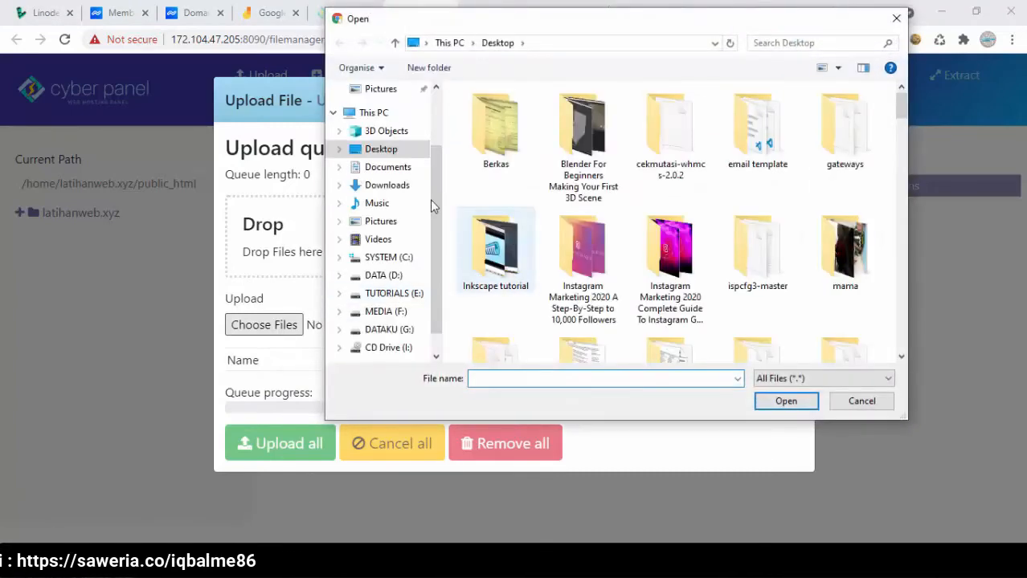
left_click(392, 171)
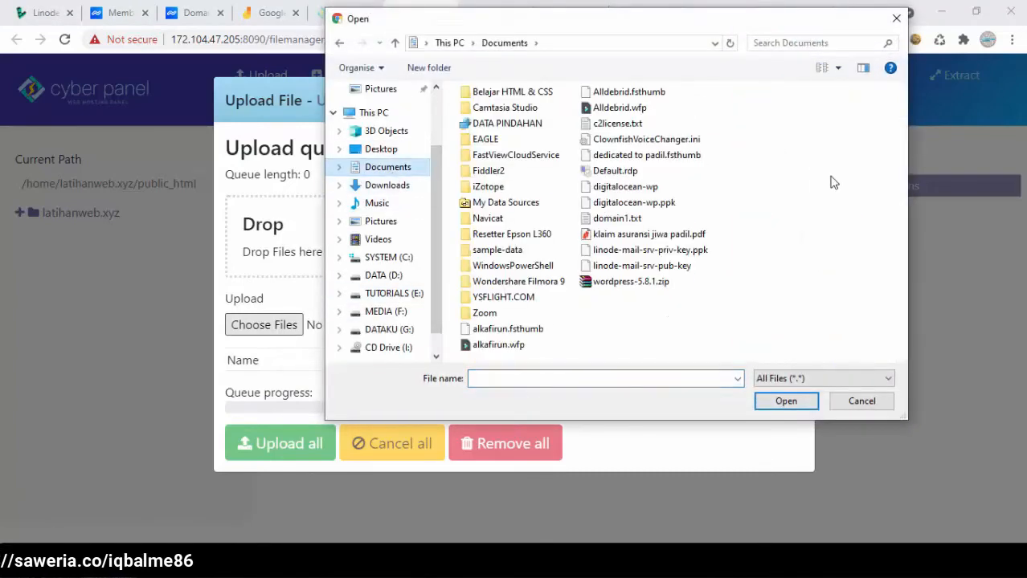
left_click(607, 282)
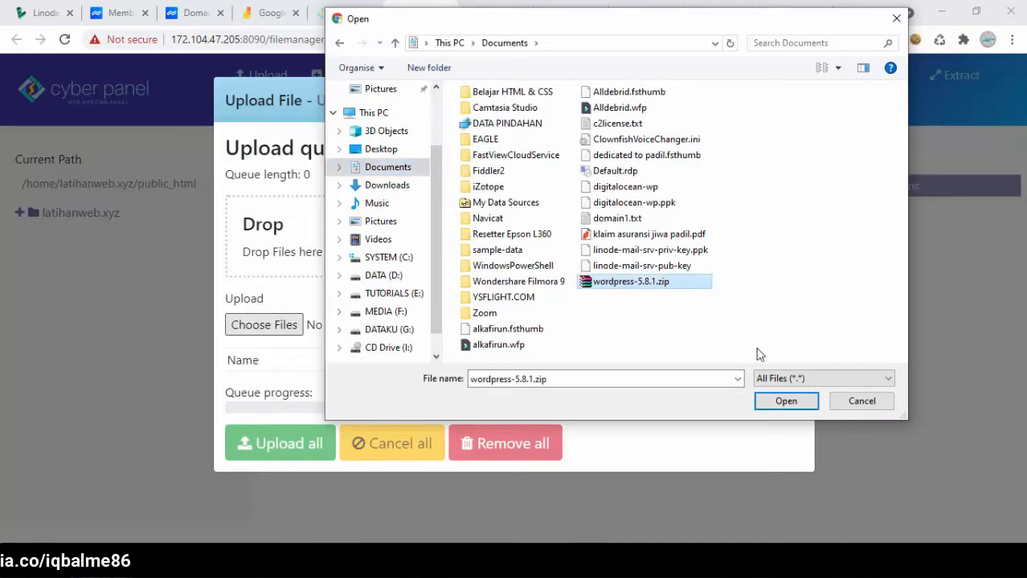
left_click(786, 401)
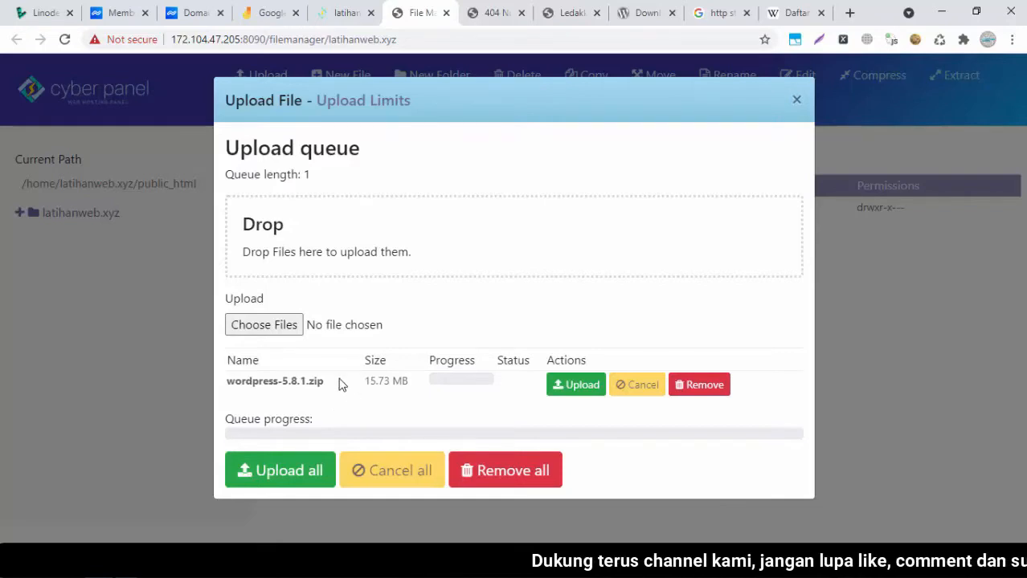
left_click(573, 387)
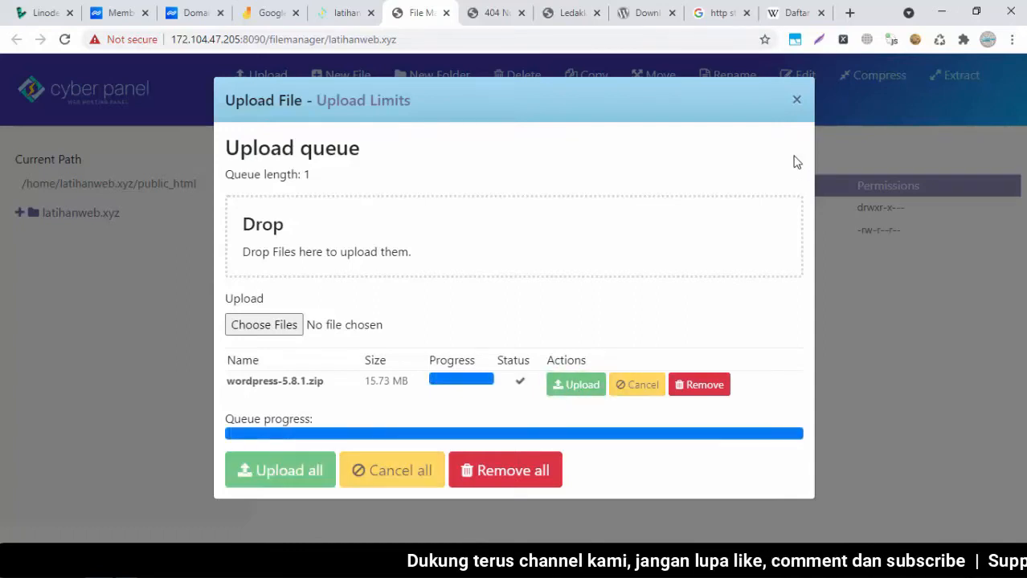
left_click(825, 213)
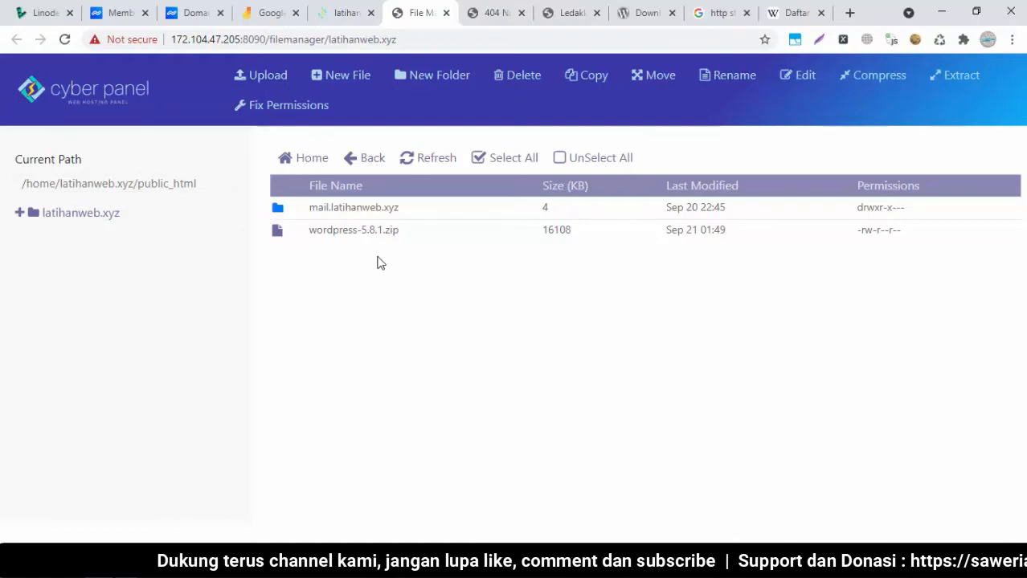
left_click(304, 238)
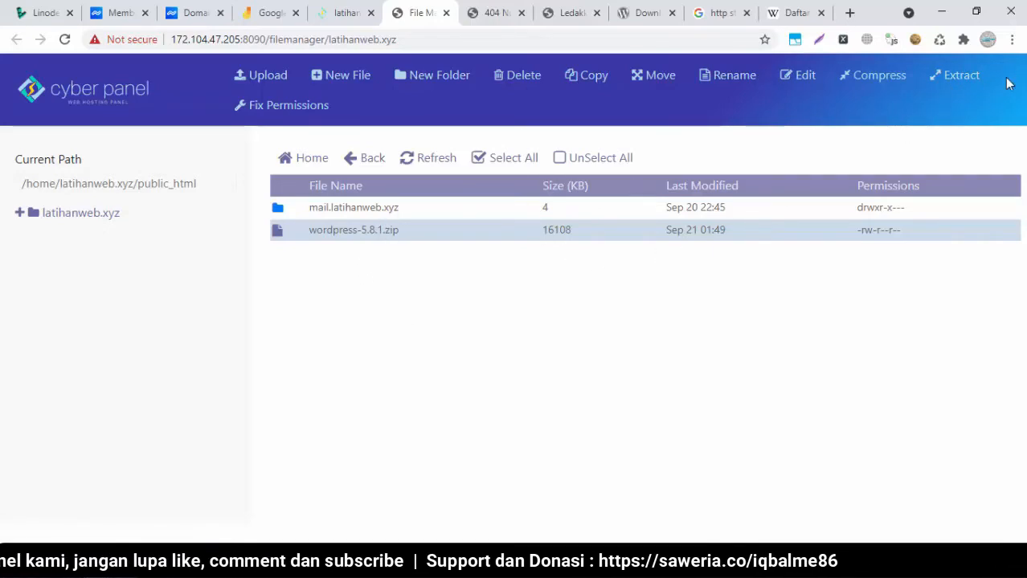
Extract wordpress-5.8.1.zip into /home/latihanweb.xyz/public_html and open the new wordpress folder
left_click(966, 84)
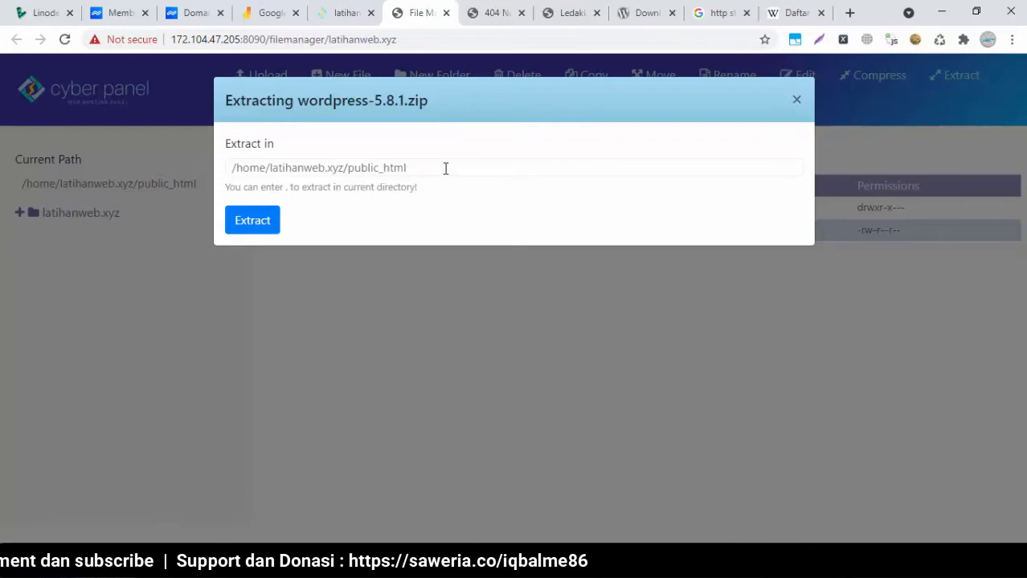
left_click(251, 218)
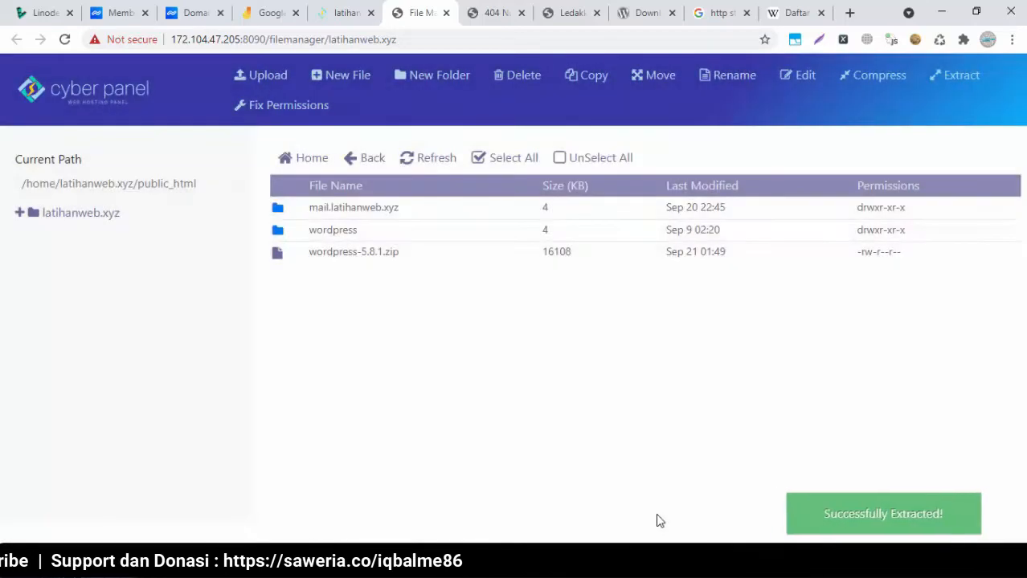
double_click(310, 240)
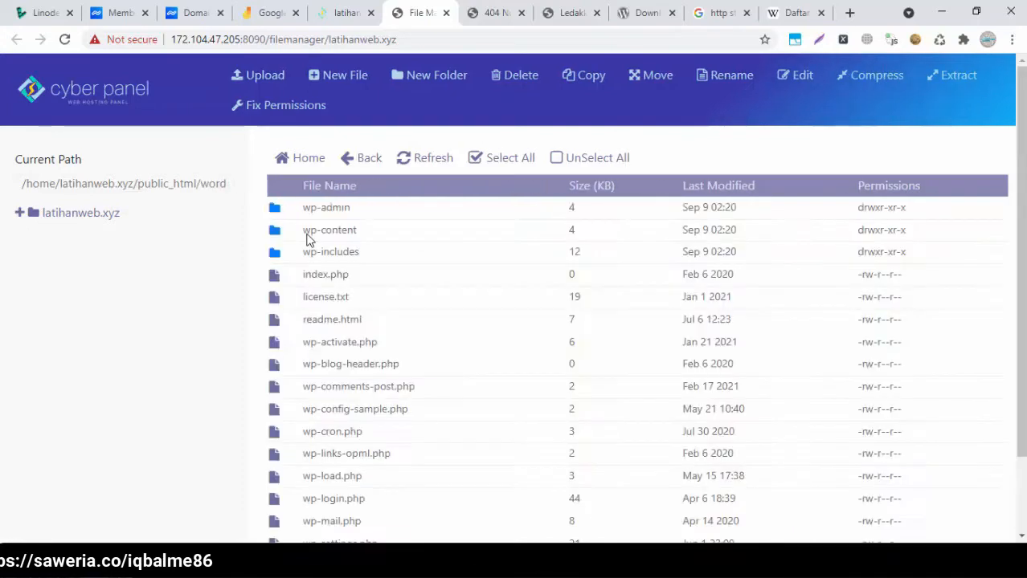
Return to public_html and reload latihanweb.xyz, which still shows 404
left_click(368, 160)
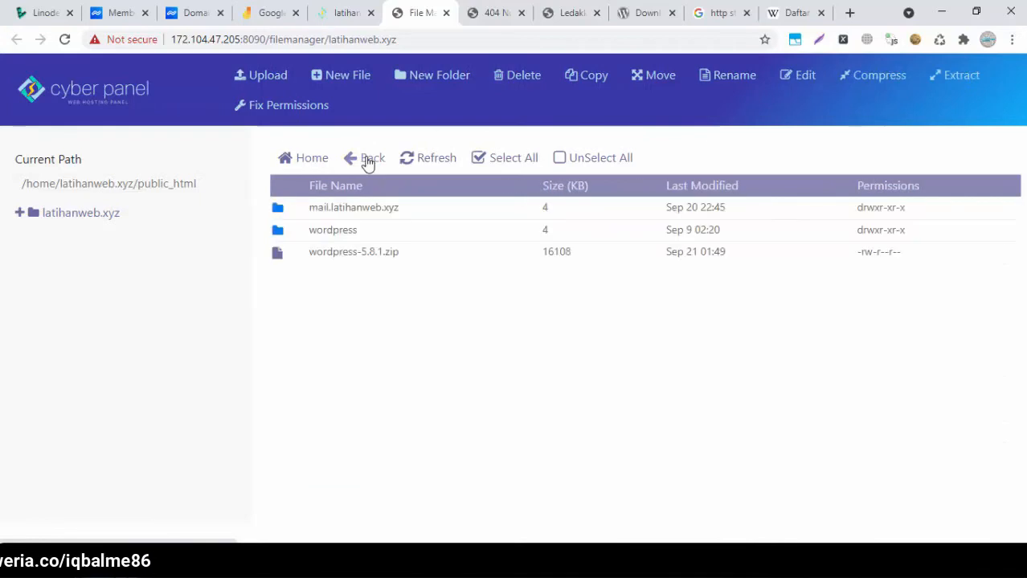
left_click(507, 12)
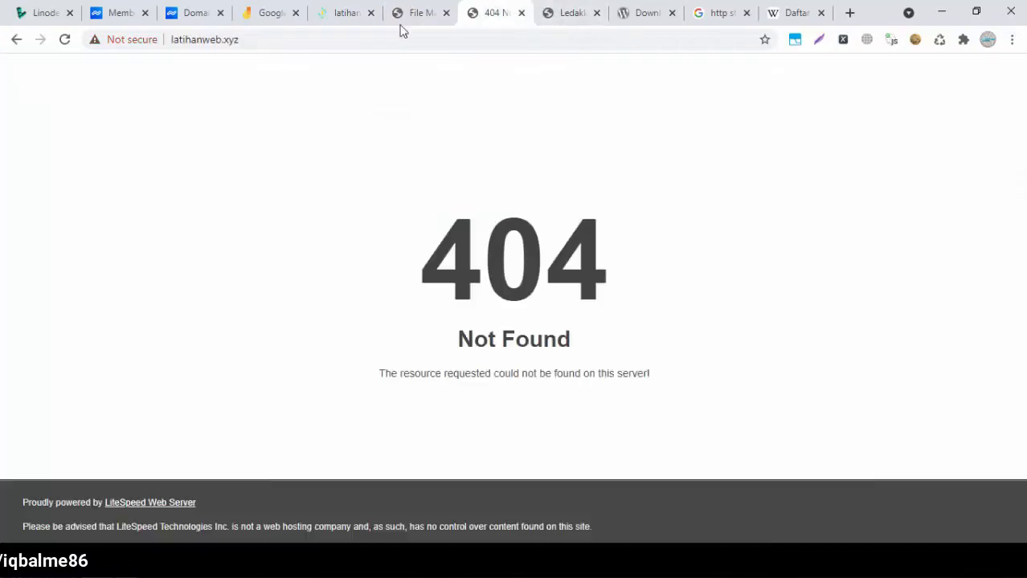
left_click(65, 40)
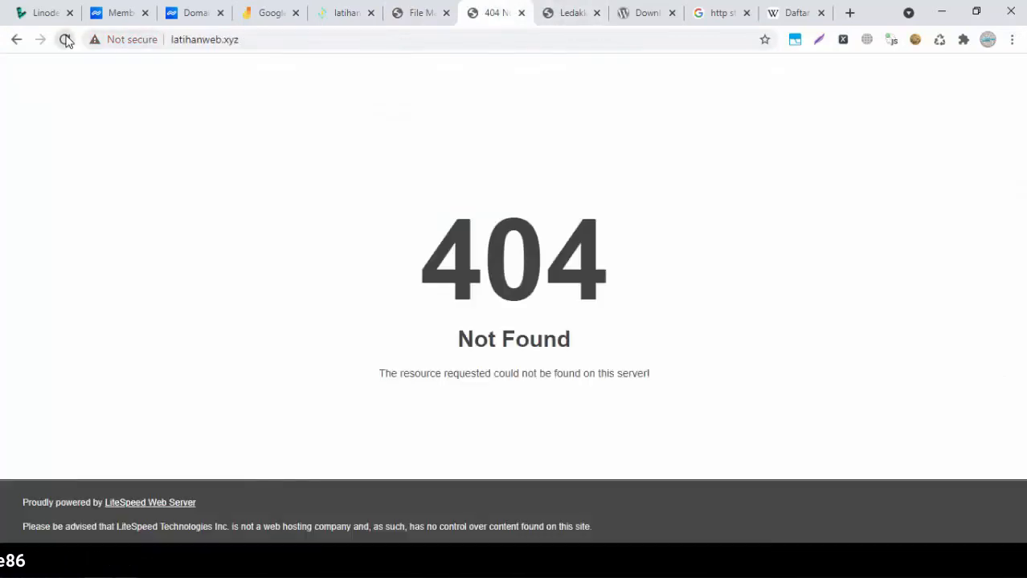
left_click(432, 13)
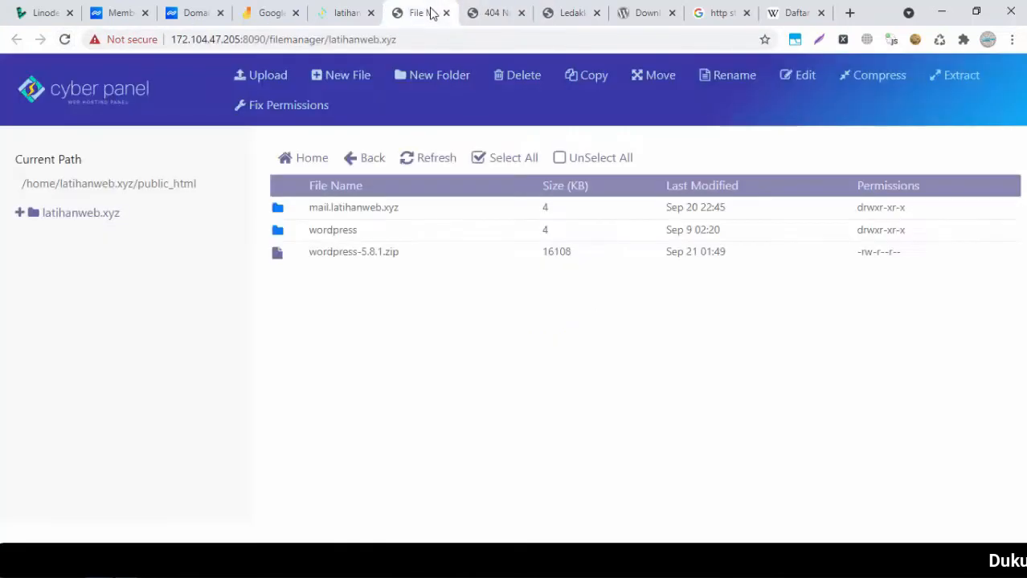
left_click(486, 18)
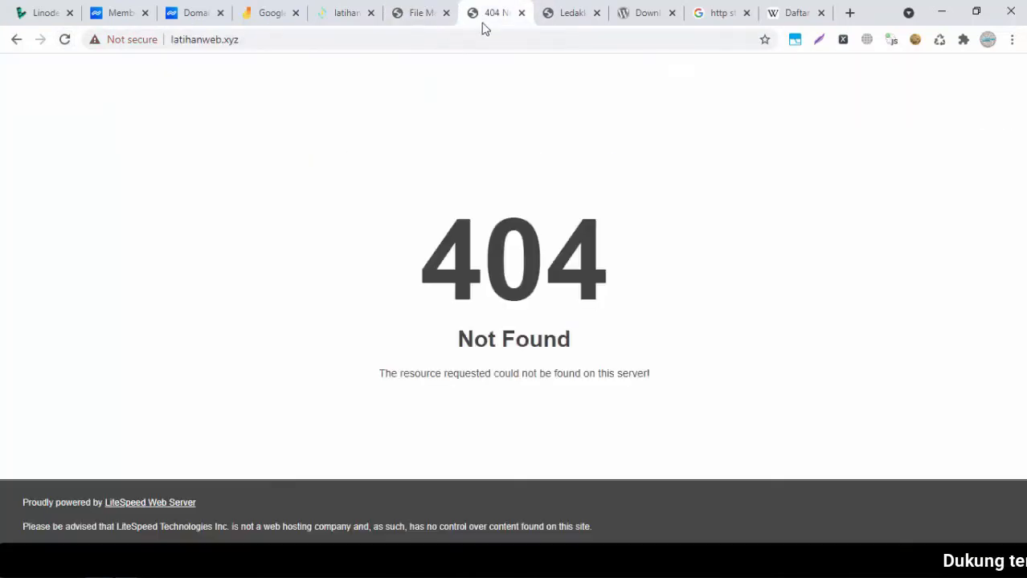
left_click(404, 18)
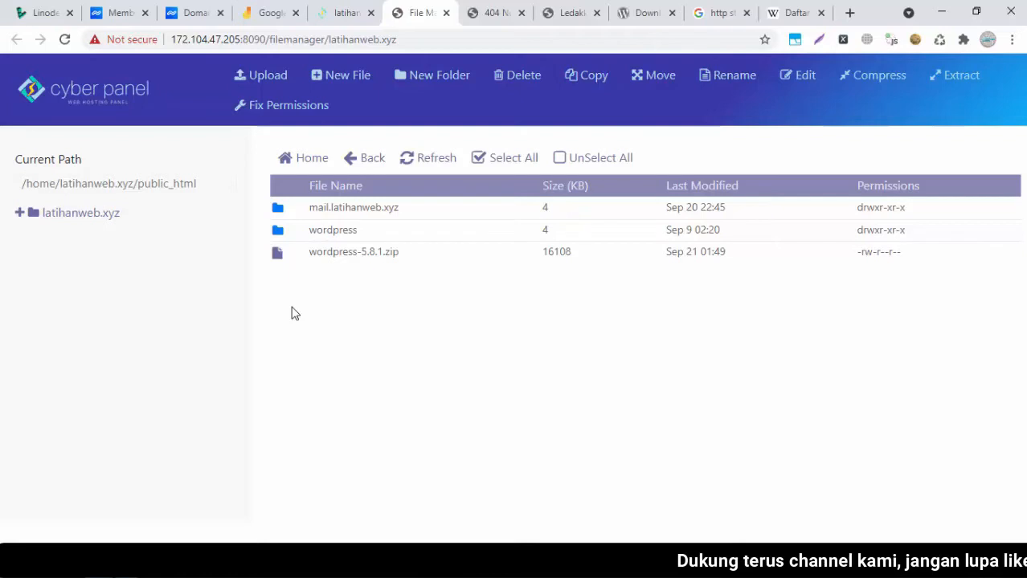
Browse the wordpress folder's files, then go back up to public_html
double_click(297, 235)
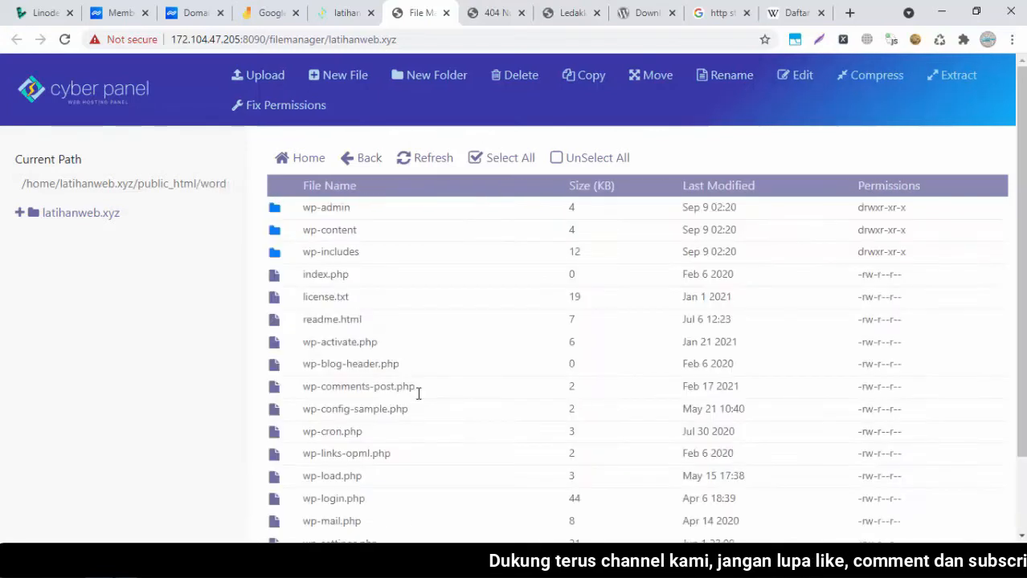
left_click_drag(1023, 322, 1023, 355)
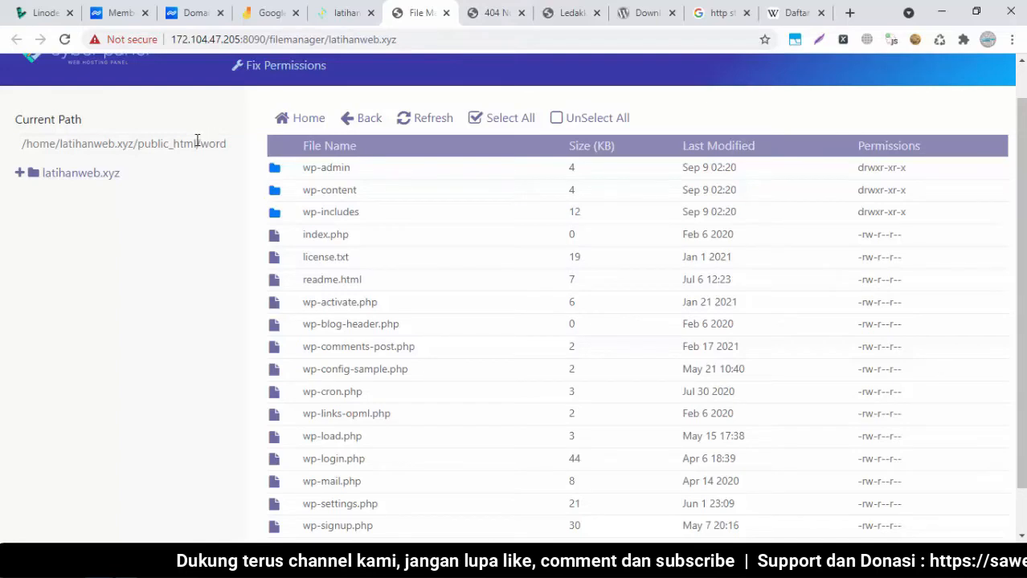
left_click(496, 19)
left_click(421, 9)
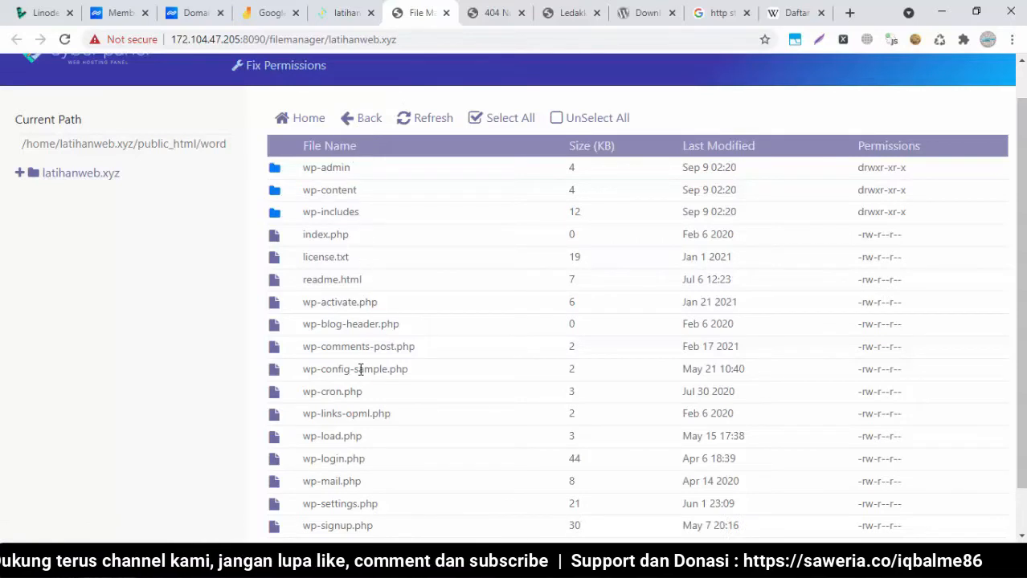
left_click(368, 124)
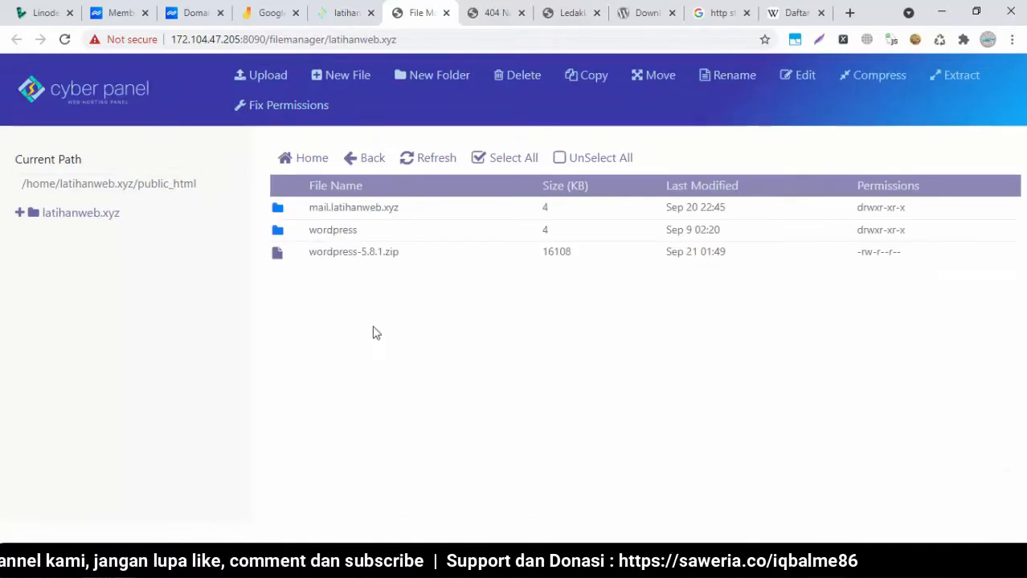
left_click(504, 8)
left_click(434, 10)
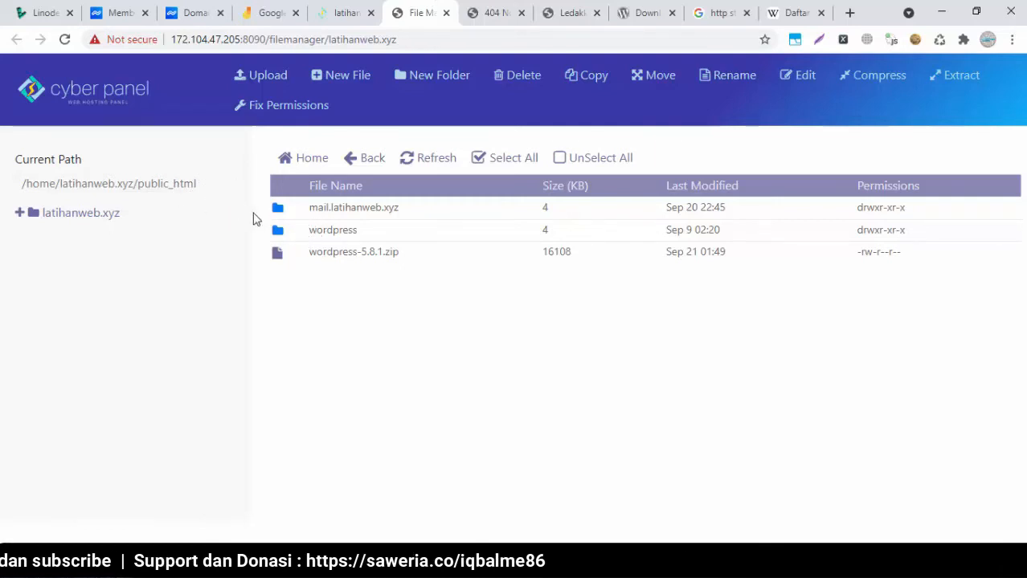
Reopen the wordpress folder to list wp-admin, wp-content, wp-includes and PHP files
double_click(294, 238)
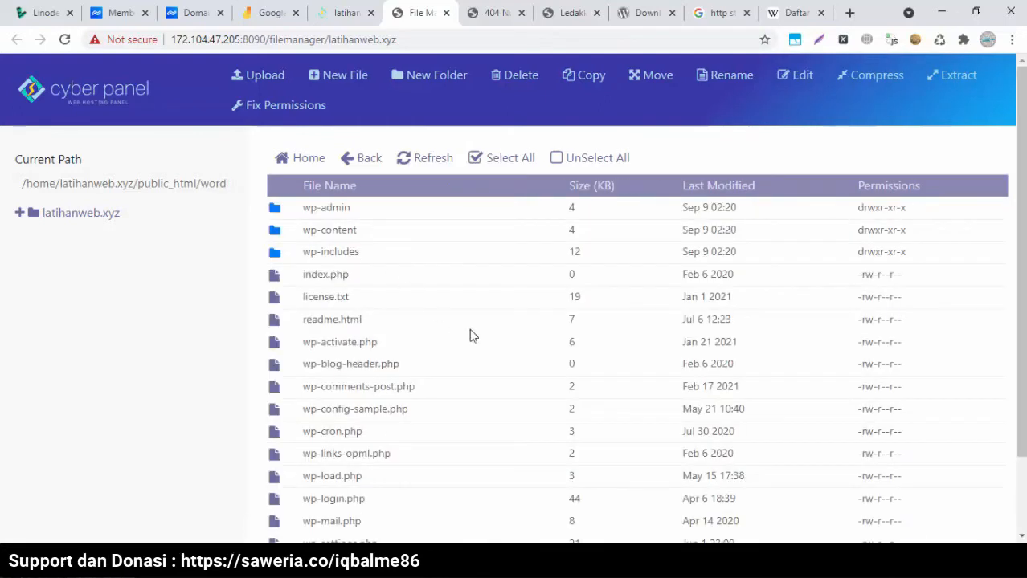
left_click(368, 160)
left_click(279, 231)
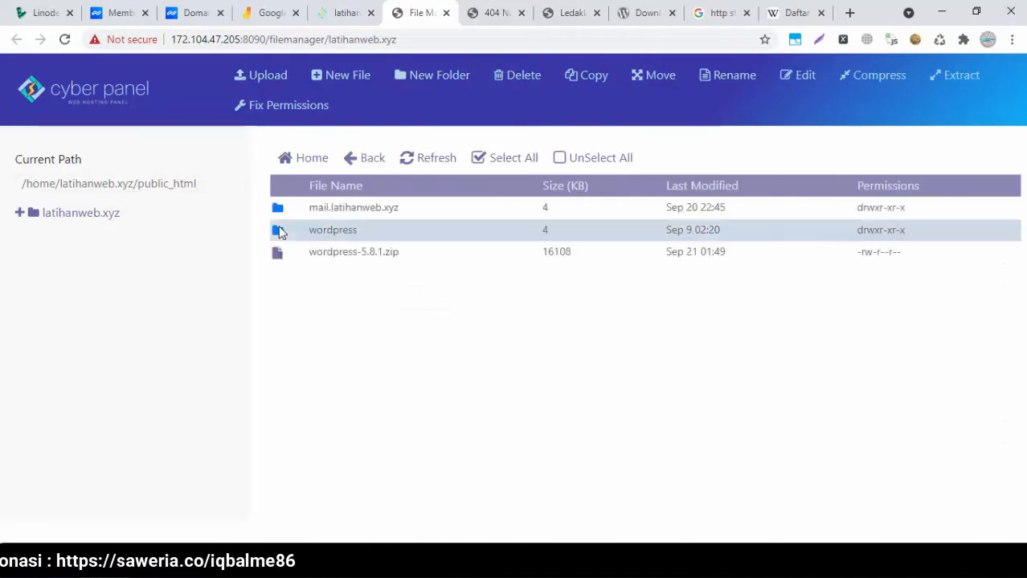
double_click(280, 232)
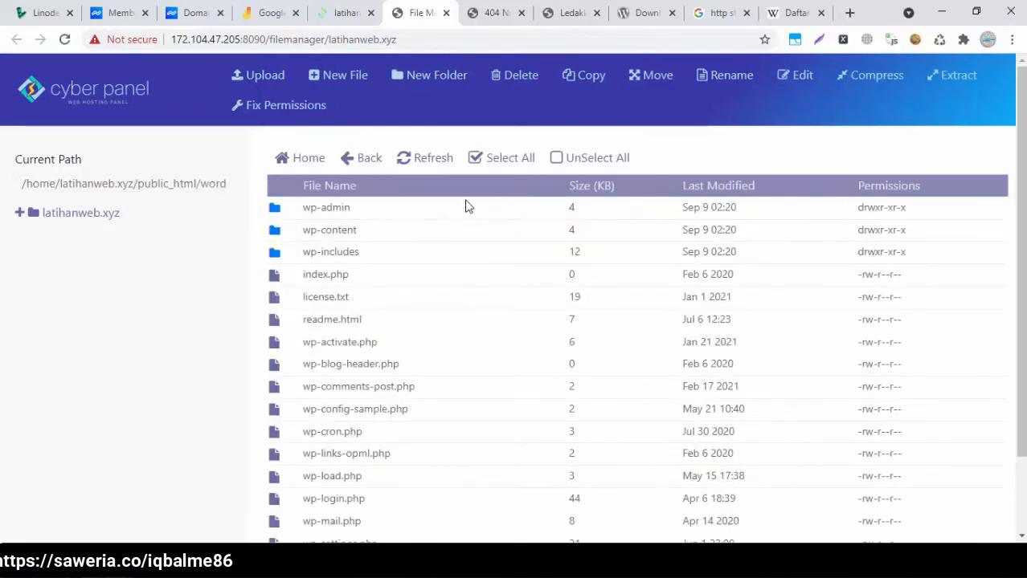
Move all files from the wordpress folder up into /home/latihanweb.xyz/public_html, then reopen public_html
left_click(506, 159)
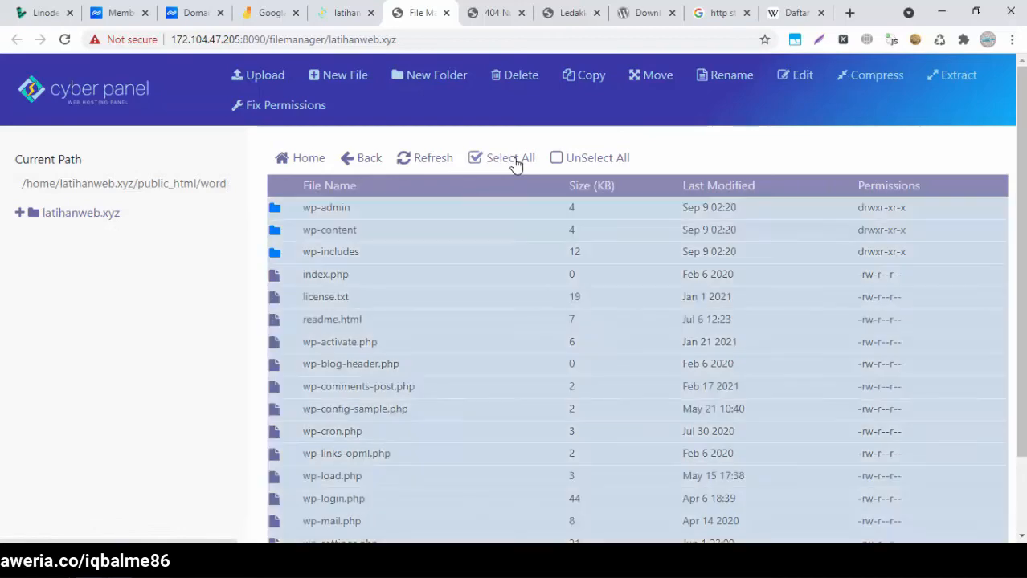
left_click(659, 77)
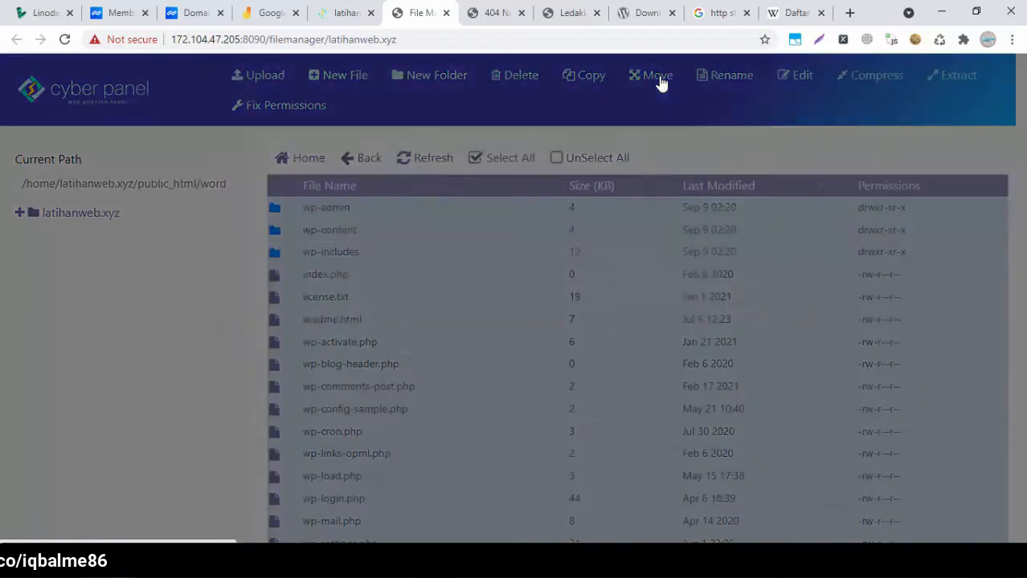
left_click_drag(491, 257, 405, 262)
key("BackSpace")
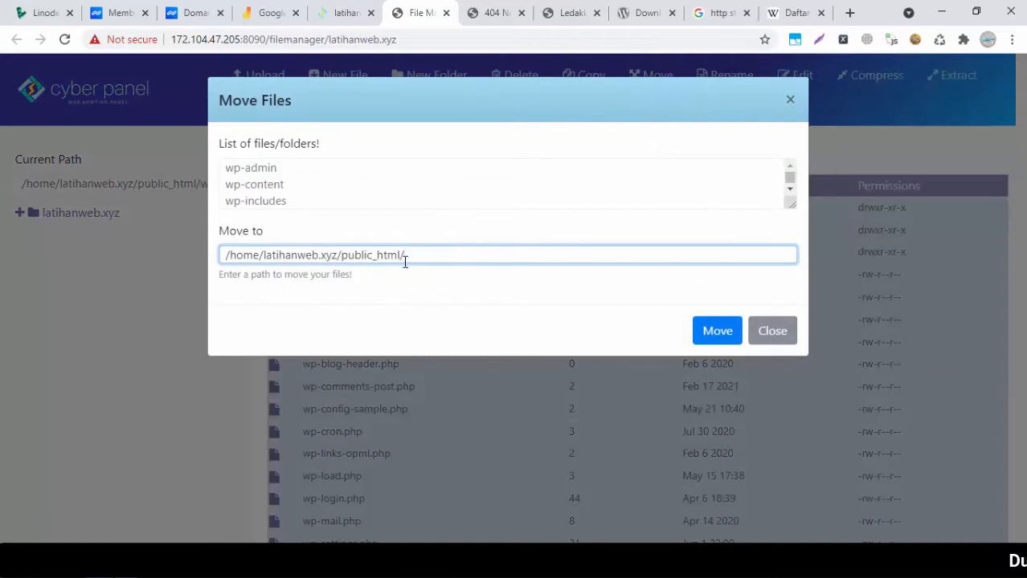
left_click(710, 332)
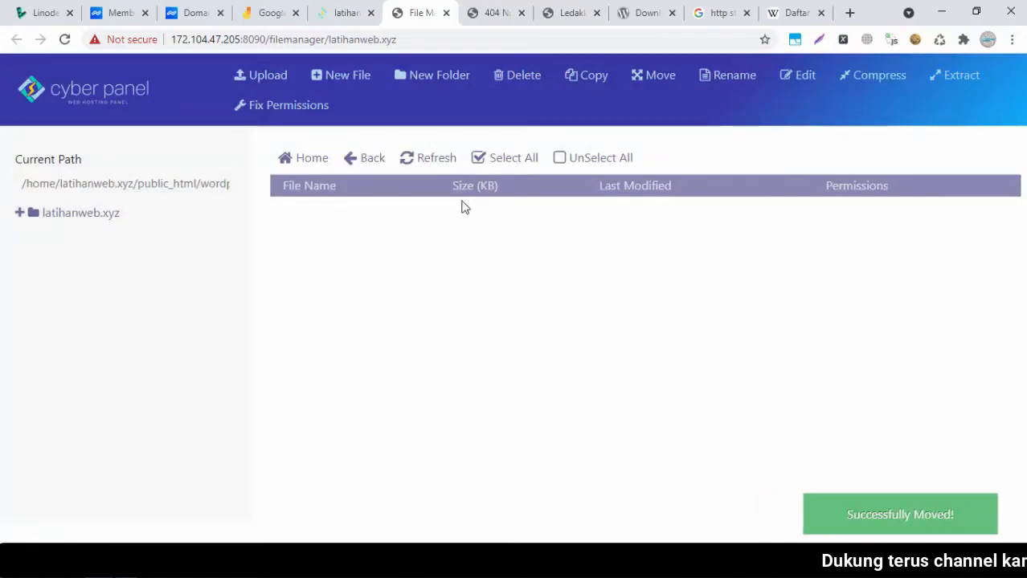
left_click(314, 165)
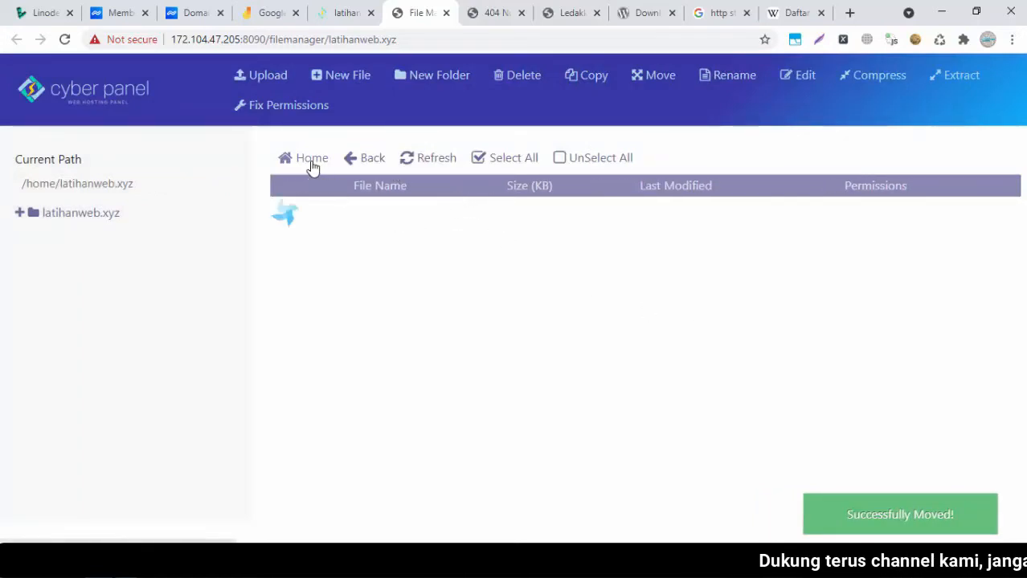
double_click(301, 231)
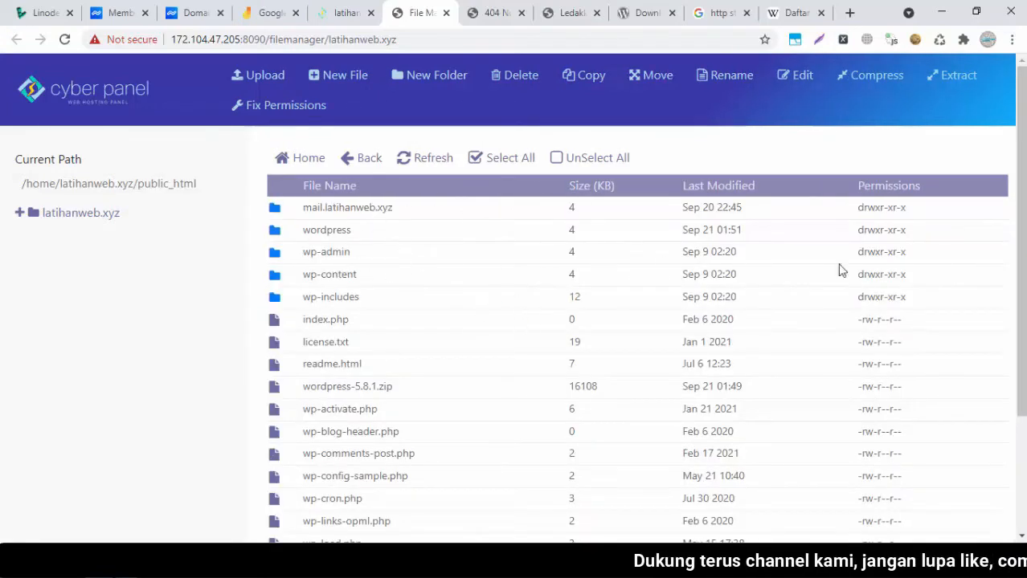
Permanently delete the empty wordpress folder and wordpress-5.8.1.zip from public_html
left_click_drag(1024, 294, 1024, 231)
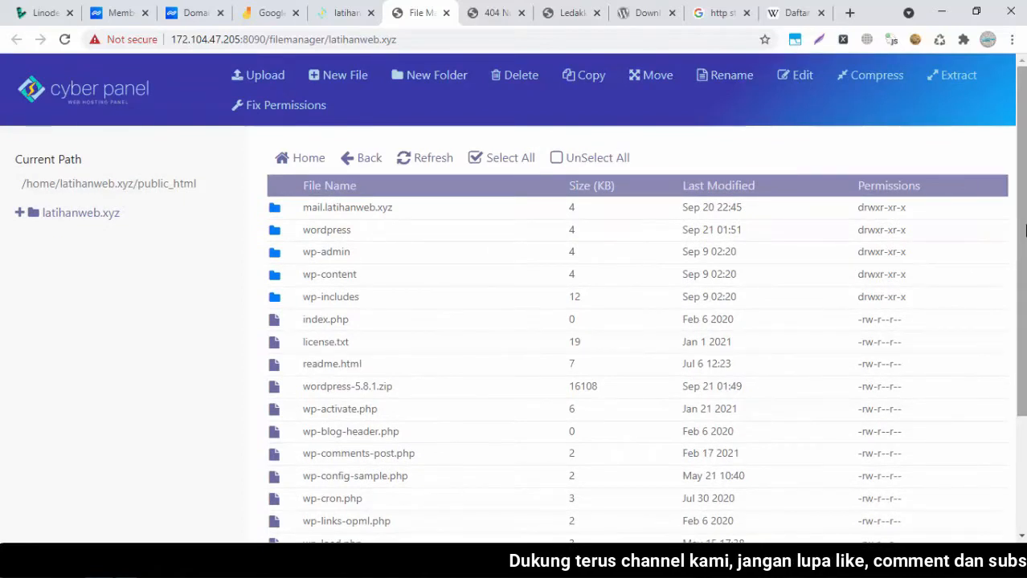
left_click(279, 233)
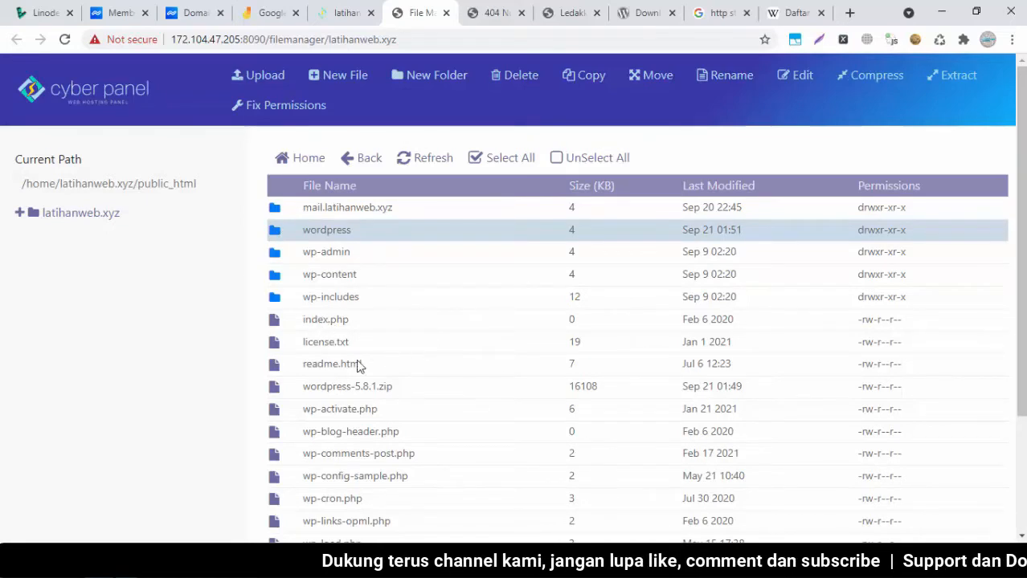
left_click(287, 391)
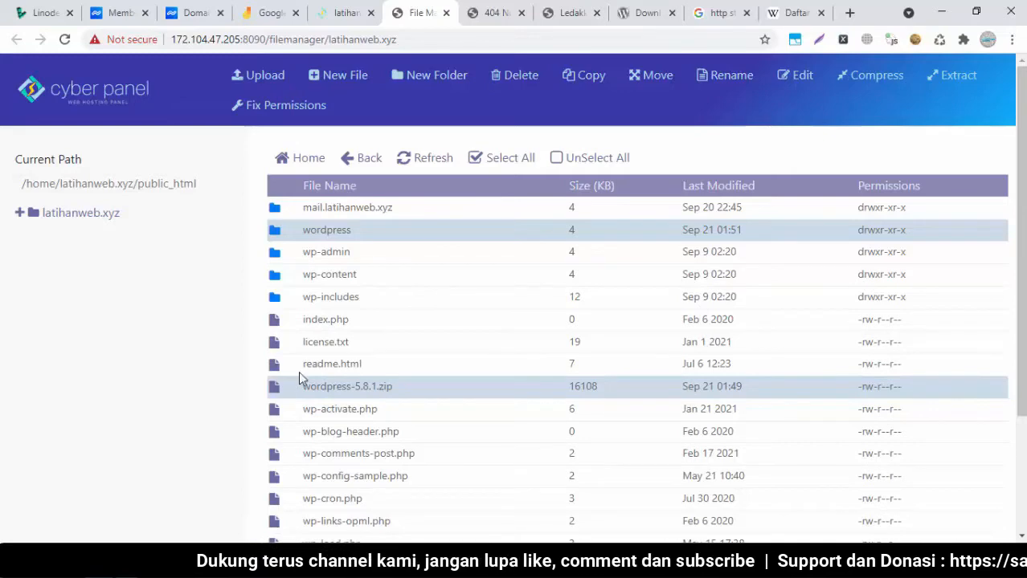
left_click(515, 75)
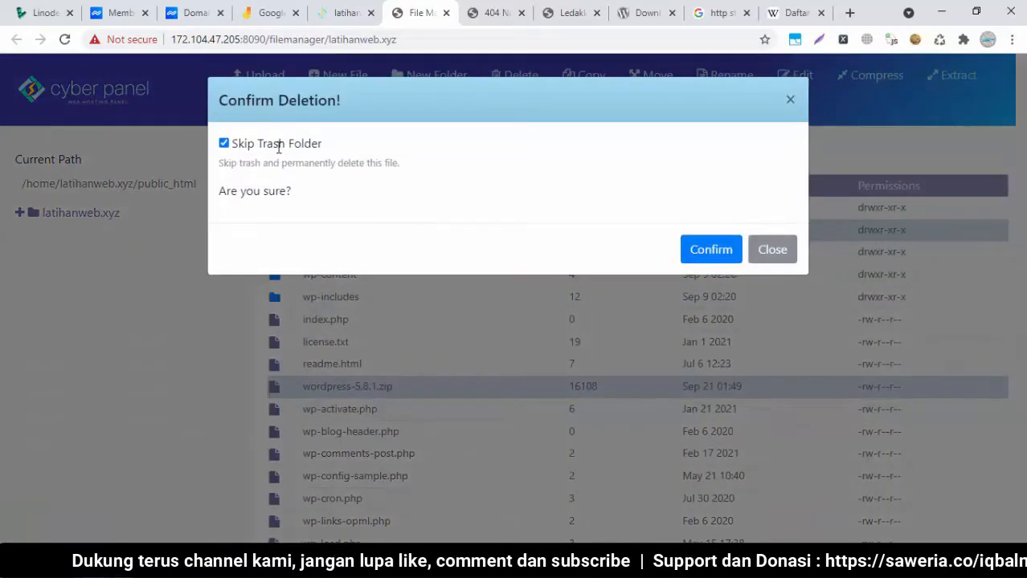
left_click(696, 250)
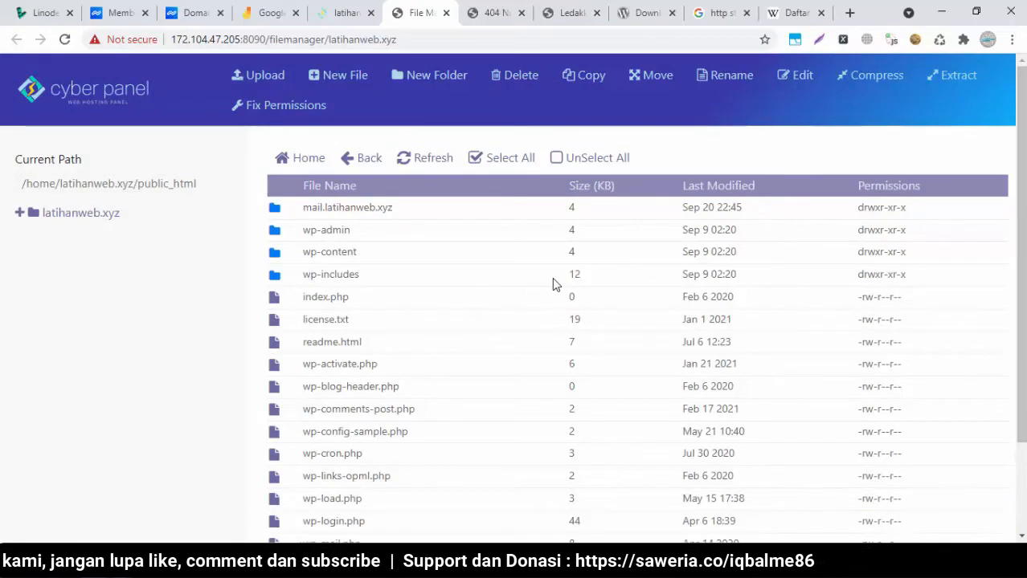
scroll(554, 147, "down", 2)
scroll(555, 147, "up", 2)
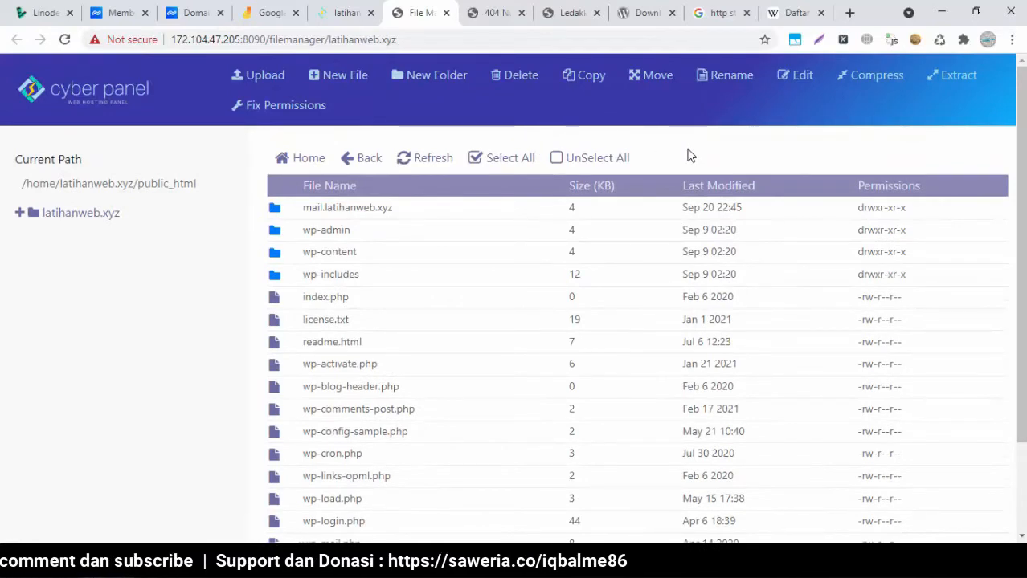
left_click(472, 10)
Reload latihanweb.xyz to reach the WordPress setup and pick Bahasa Indonesia
left_click(65, 41)
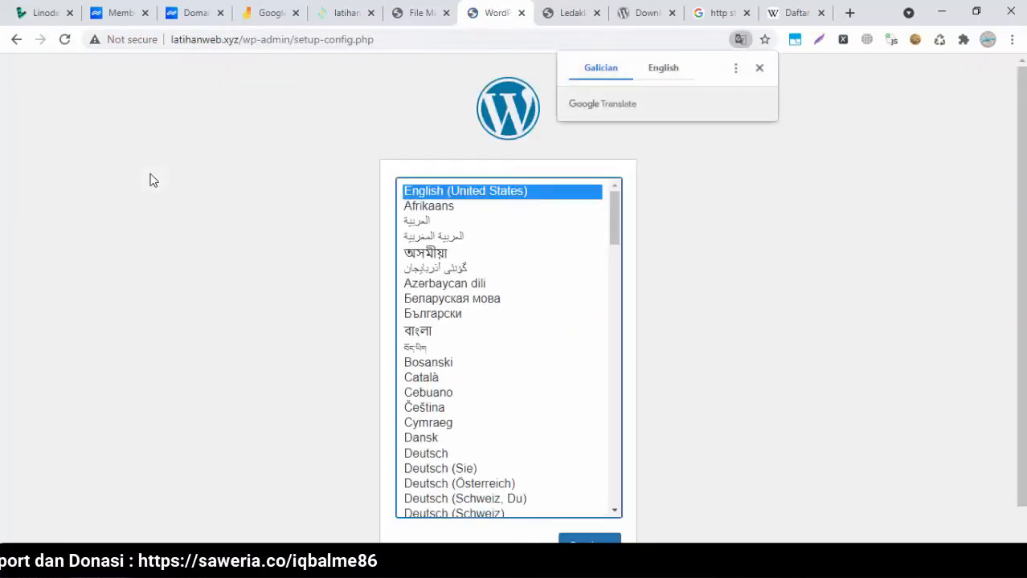
left_click(759, 69)
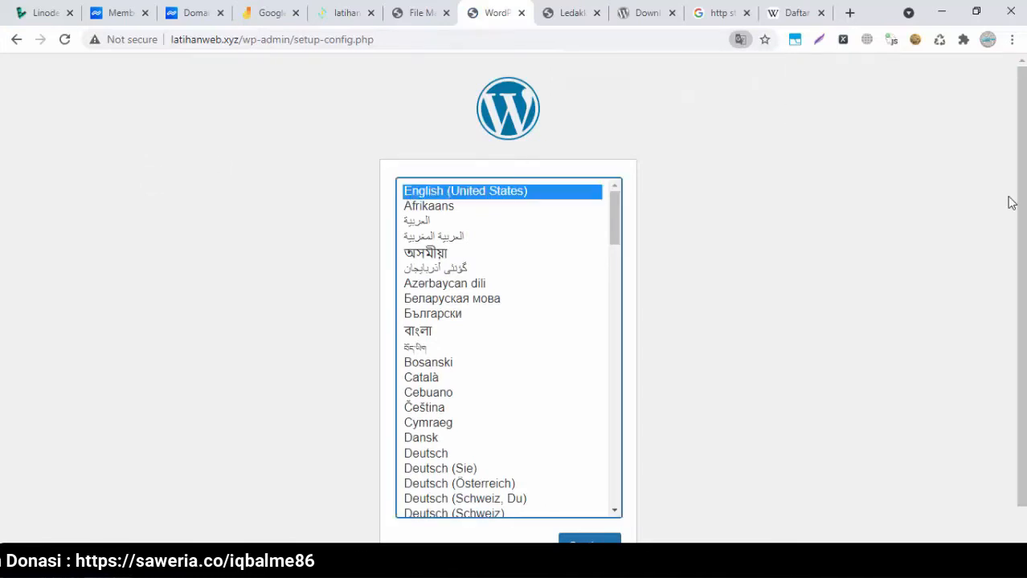
scroll(1011, 201, "down", 1)
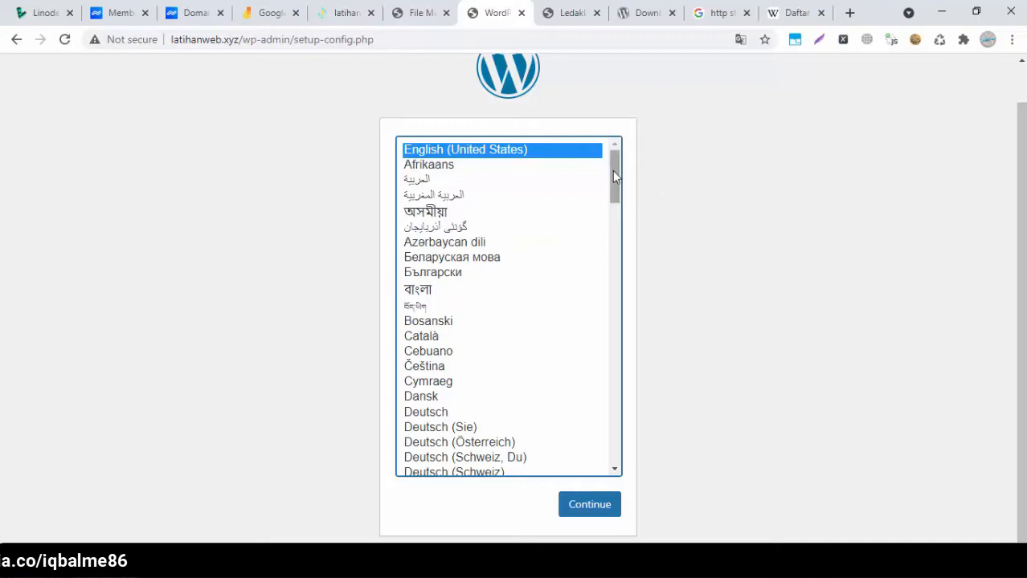
scroll(608, 331, "down", 6)
left_click_drag(608, 326, 648, 289)
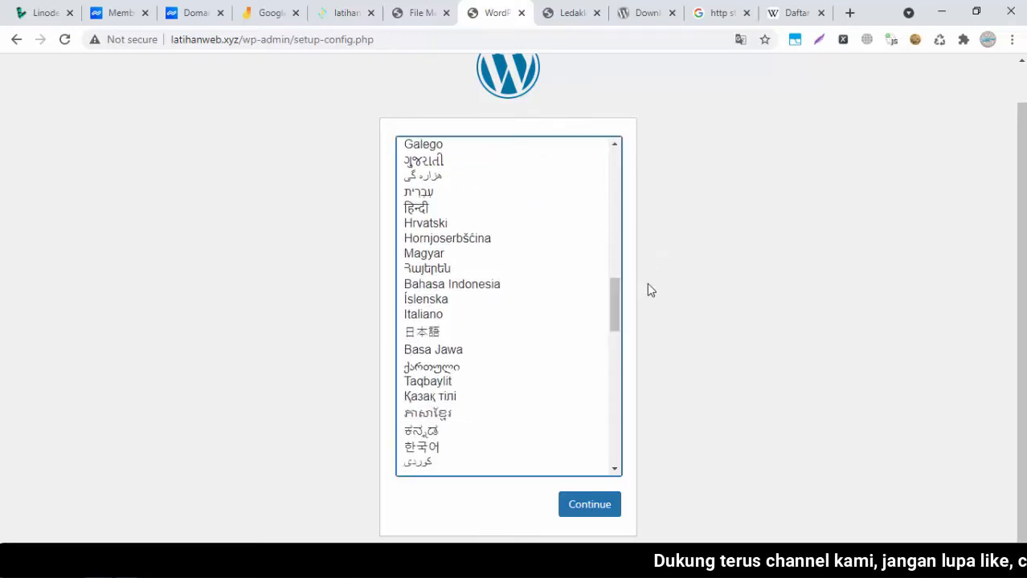
left_click(473, 288)
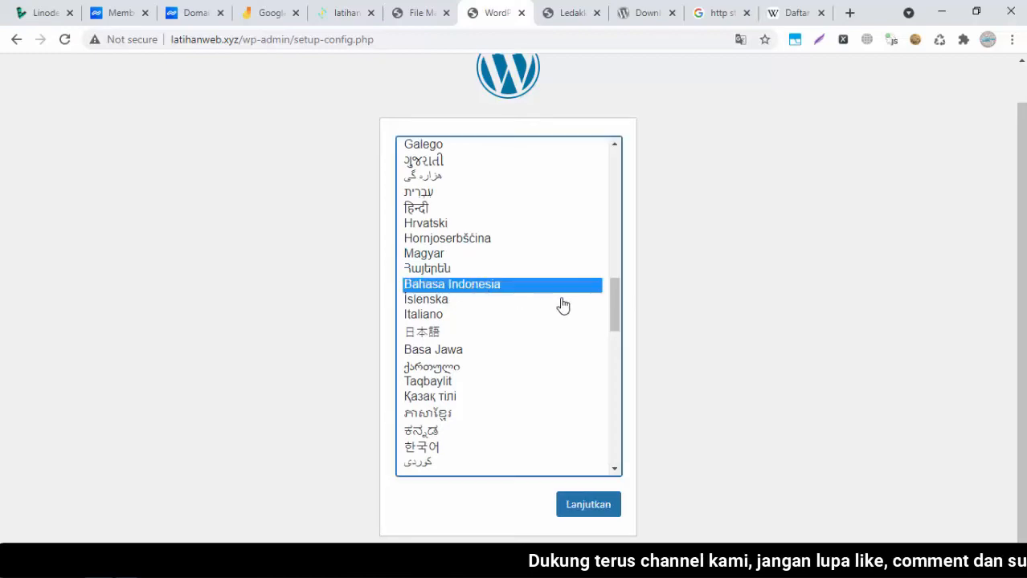
mouse_move(615, 294)
left_mouse_down()
mouse_move(613, 155)
mouse_move(619, 302)
left_mouse_up()
Continue the Bahasa Indonesia setup past the welcome page to the database connection form
left_click(578, 508)
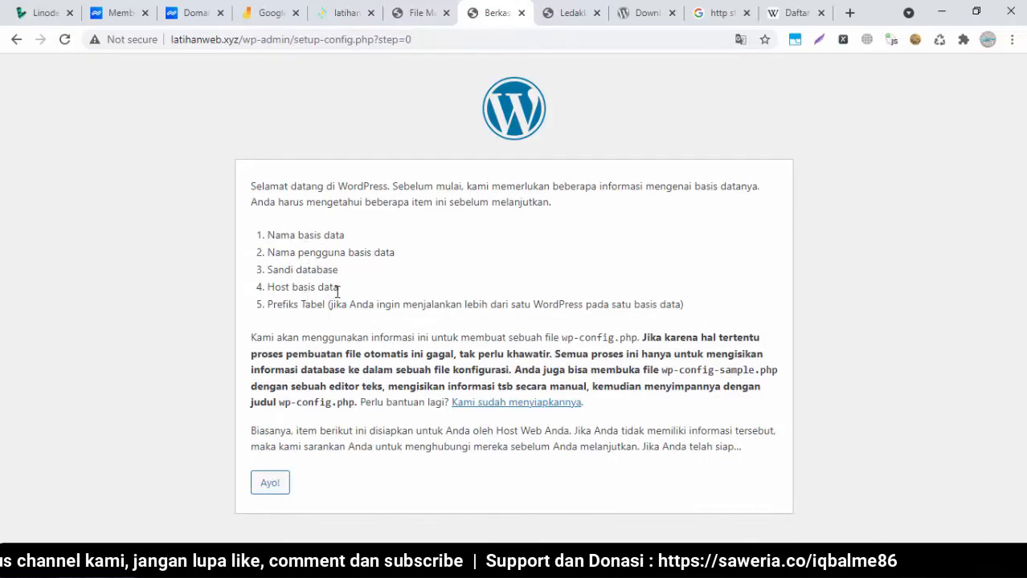
left_click(277, 490)
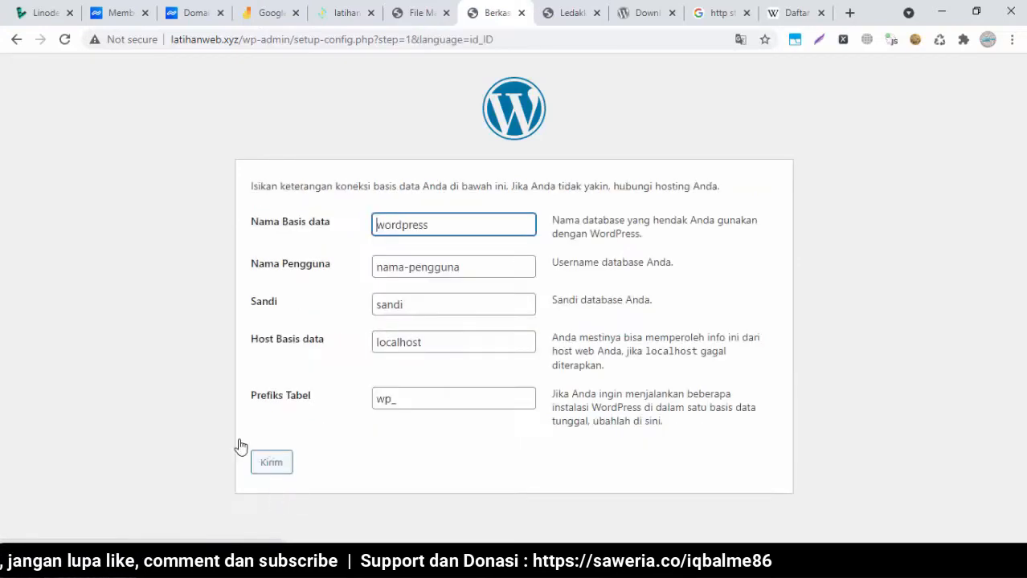
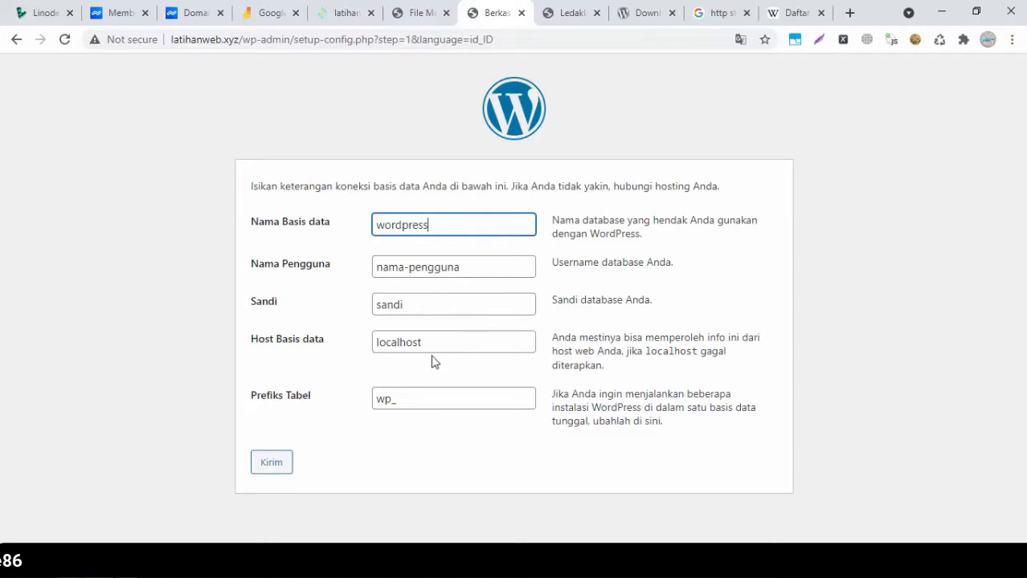
Leave the WordPress database form and return to the latihanweb.xyz management page in CyberPanel
left_click(177, 294)
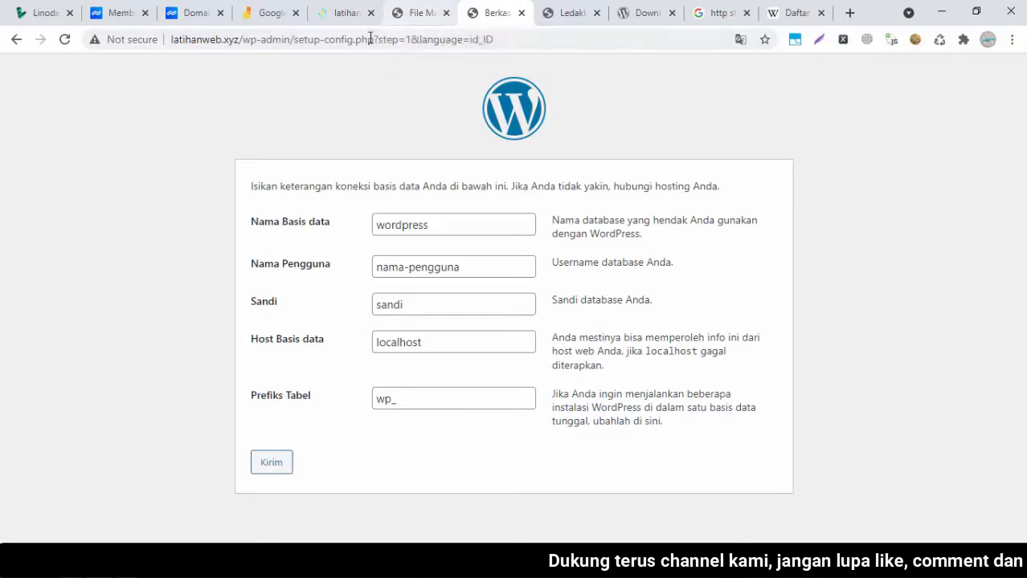
left_click(350, 25)
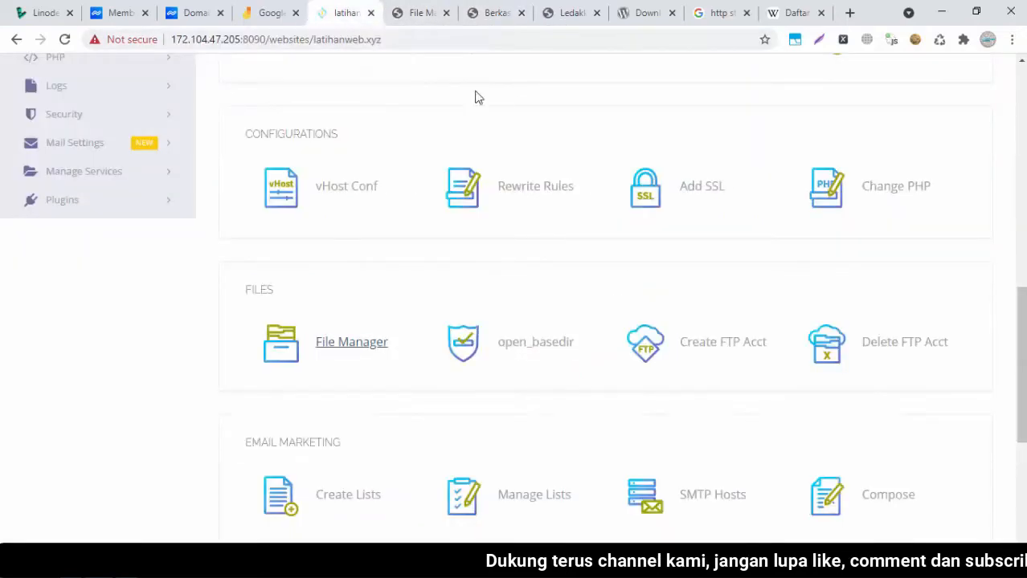
List the databases for ledakkanomsetmu.xyz, then for latihanweb.xyz, which has none yet
left_click_drag(1020, 326, 1022, 131)
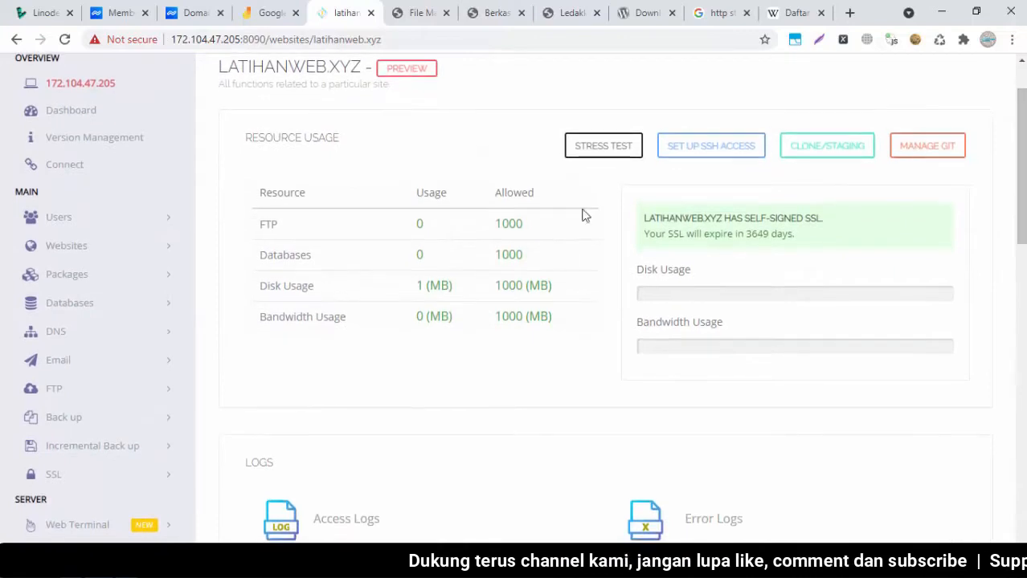
left_click(73, 301)
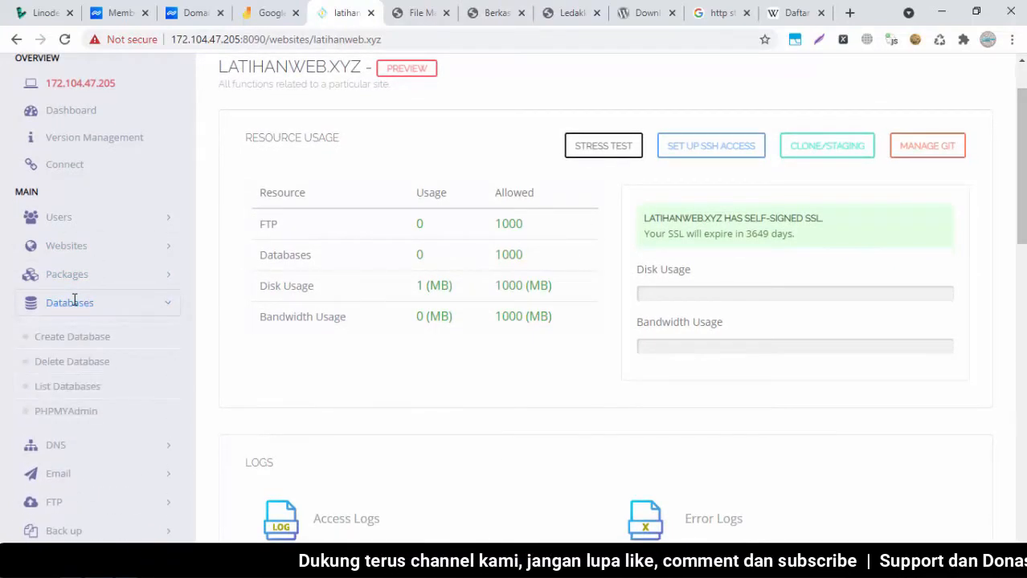
left_click(57, 386)
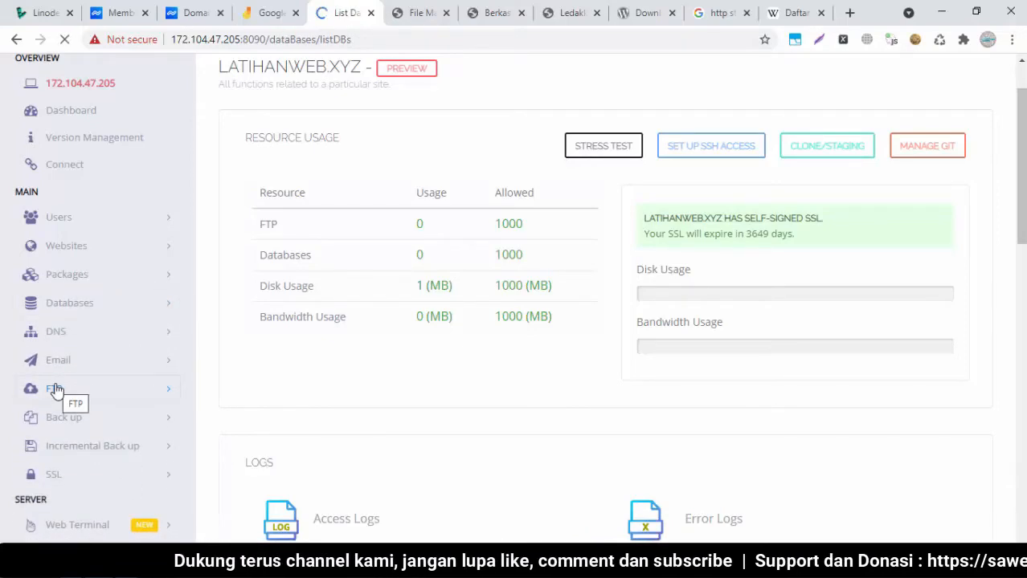
left_click(522, 272)
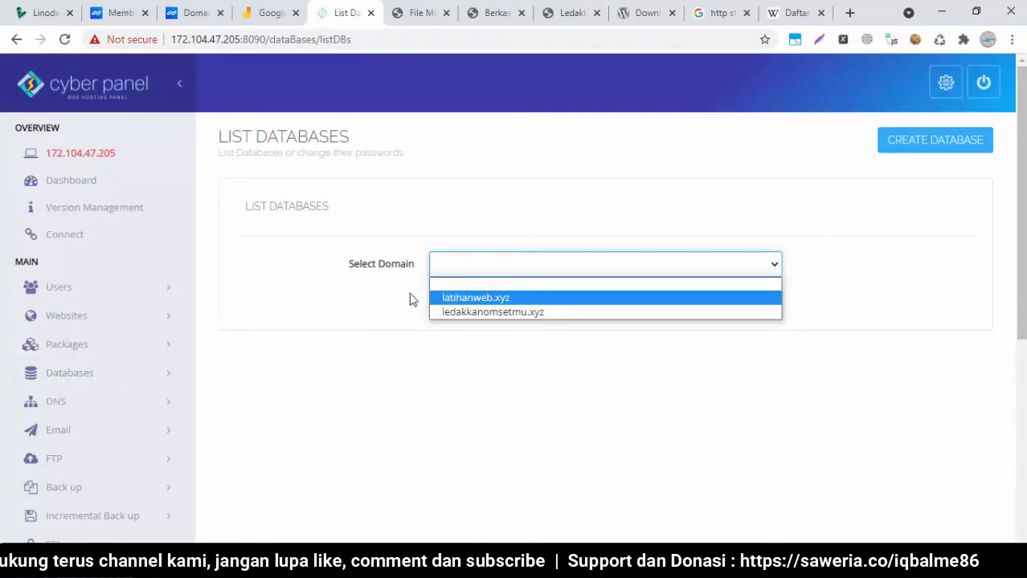
left_click(501, 313)
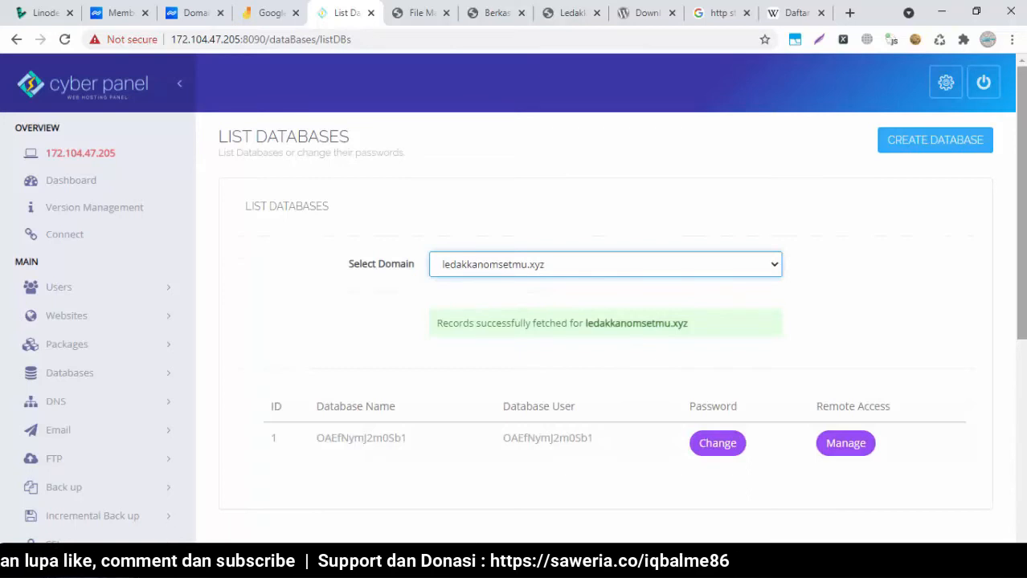
scroll(1019, 201, "down", 2)
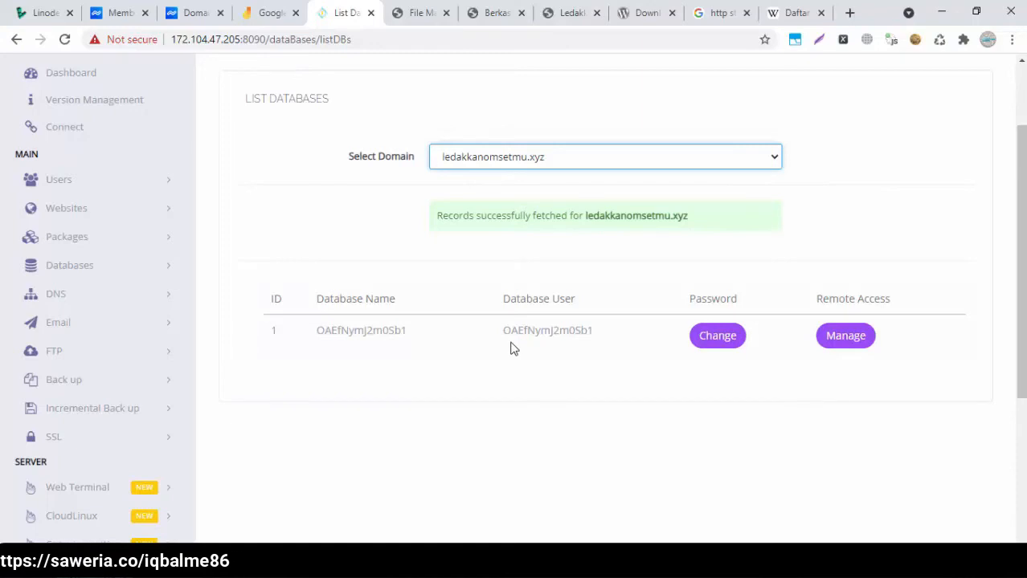
left_click(560, 166)
left_click(529, 184)
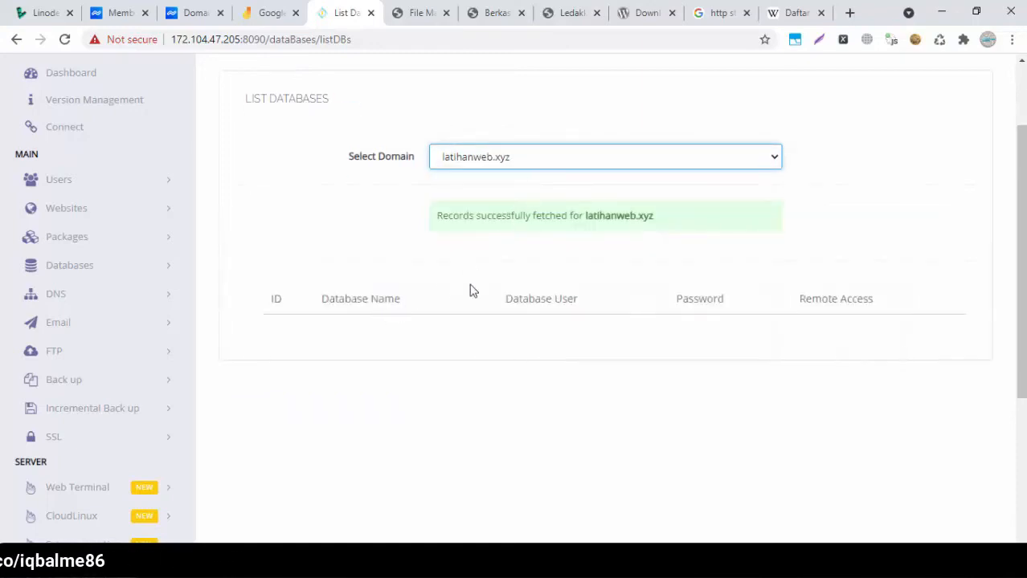
Go to the Databases > Create Database page
mouse_move(1021, 249)
left_mouse_down()
mouse_move(1021, 267)
mouse_move(1021, 231)
left_mouse_up()
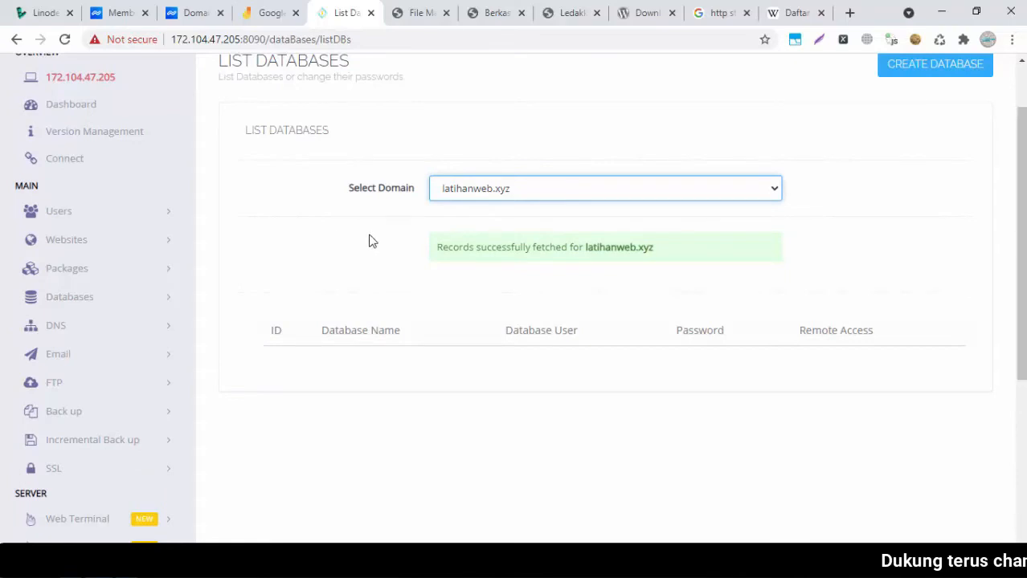
left_click(154, 295)
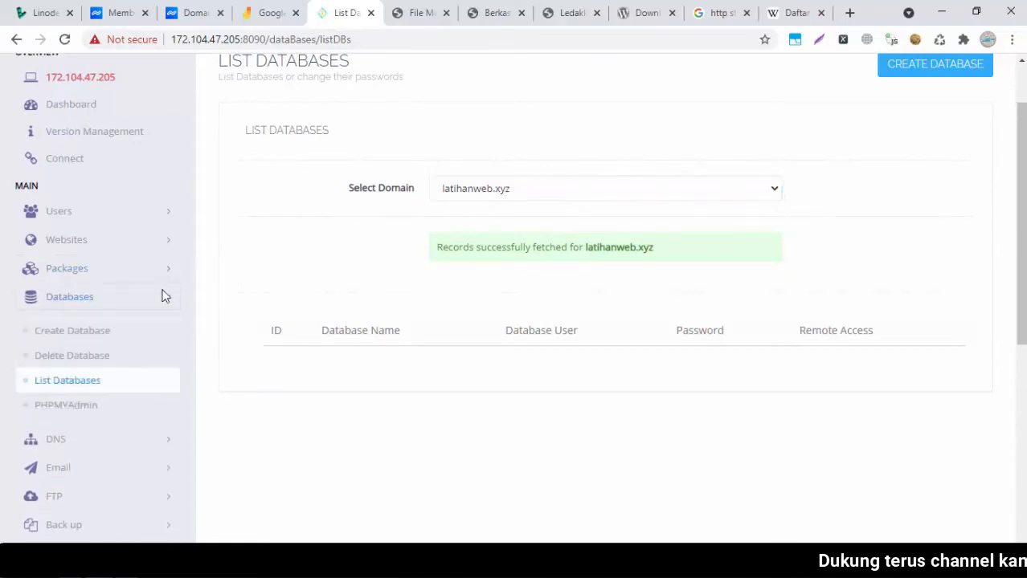
left_click(80, 334)
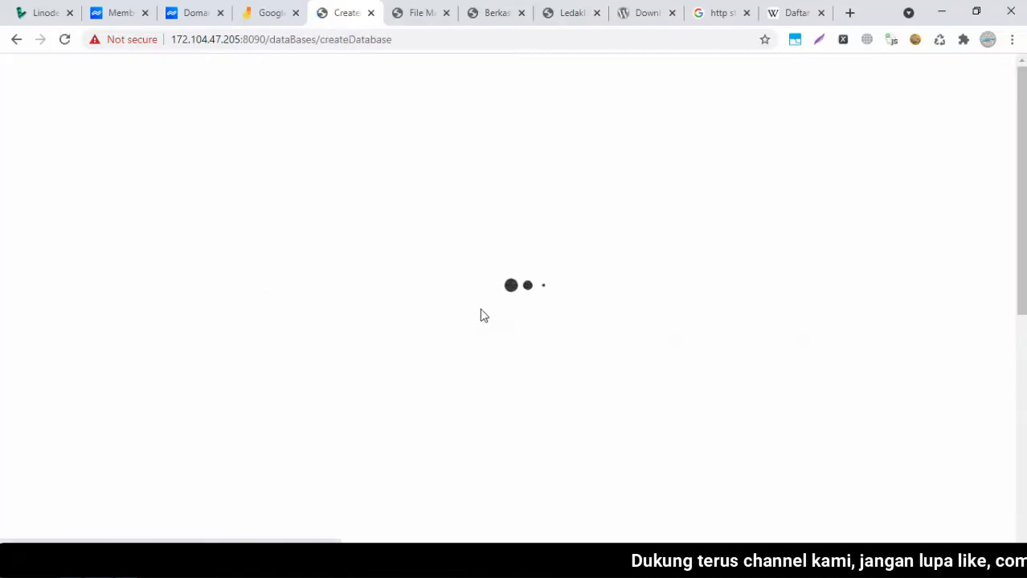
Assign the new database to latihanweb.xyz with database name wp, which becomes lati_wp
left_click(631, 271)
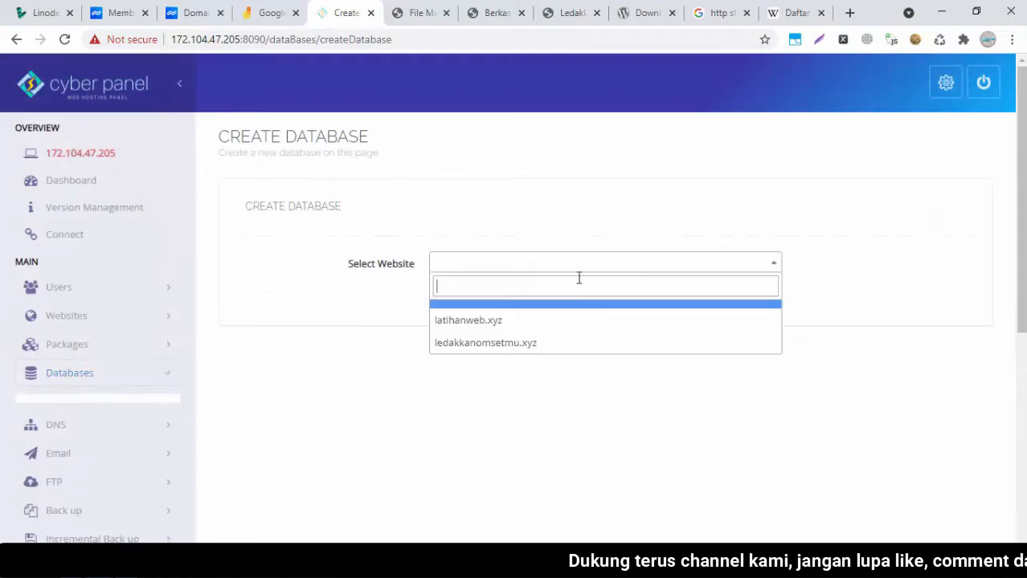
left_click(481, 323)
left_click(596, 318)
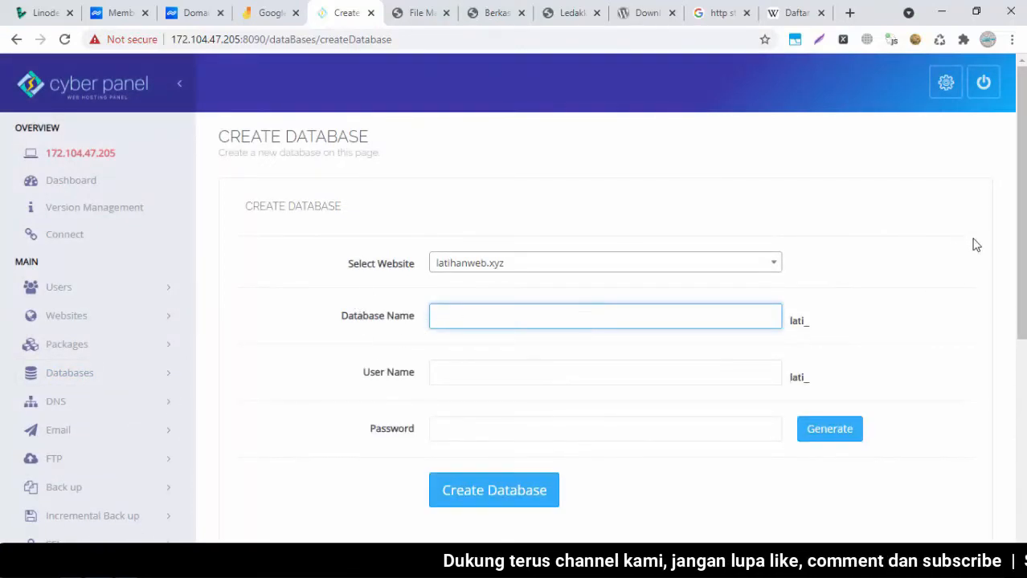
scroll(1018, 241, "down", 1)
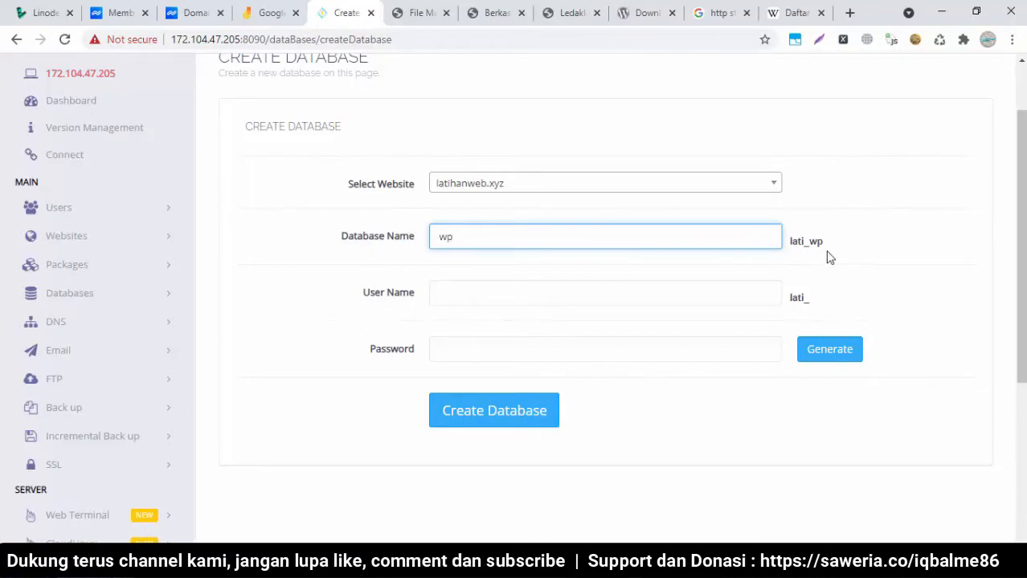
left_click_drag(823, 243, 791, 254)
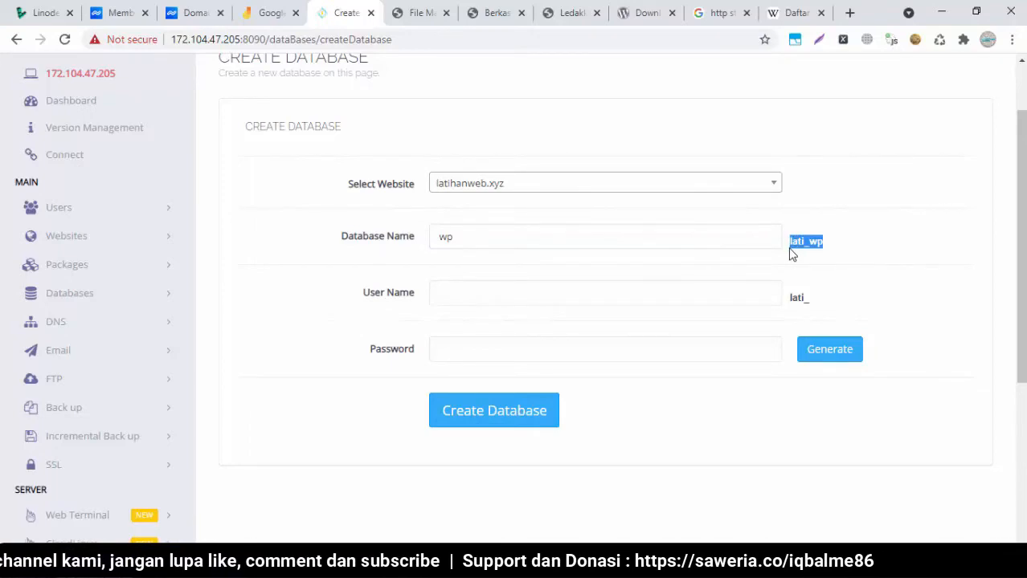
left_click(805, 255)
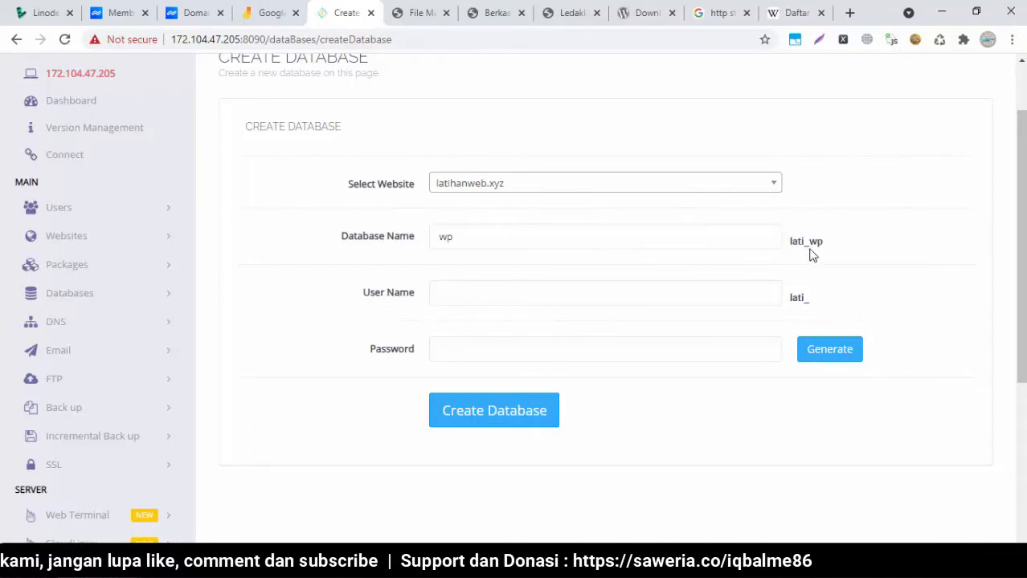
left_click_drag(830, 246, 791, 252)
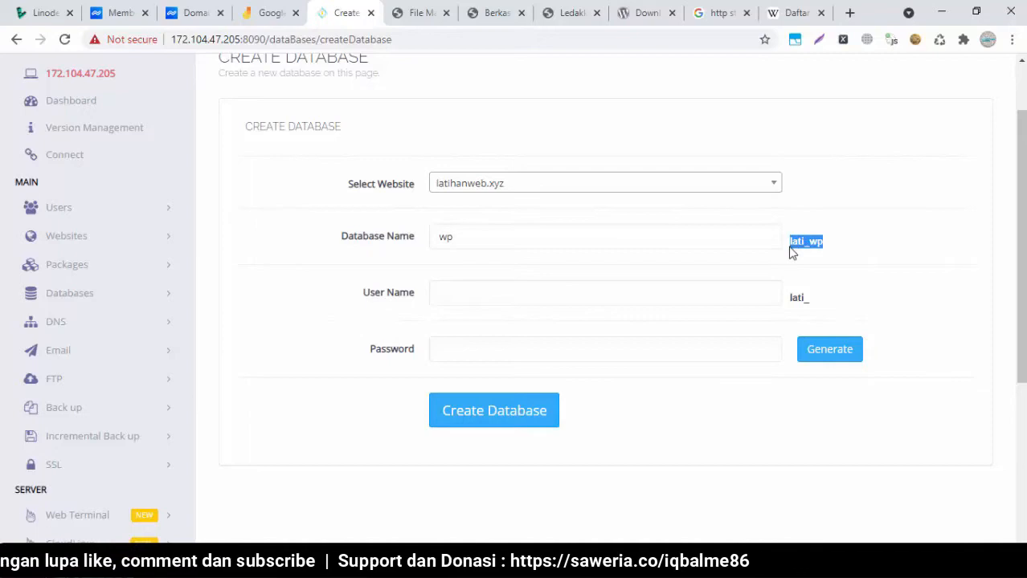
Set the database user name to wp (lati_wp) and copy the lati_wp name for the notes
left_click(579, 301)
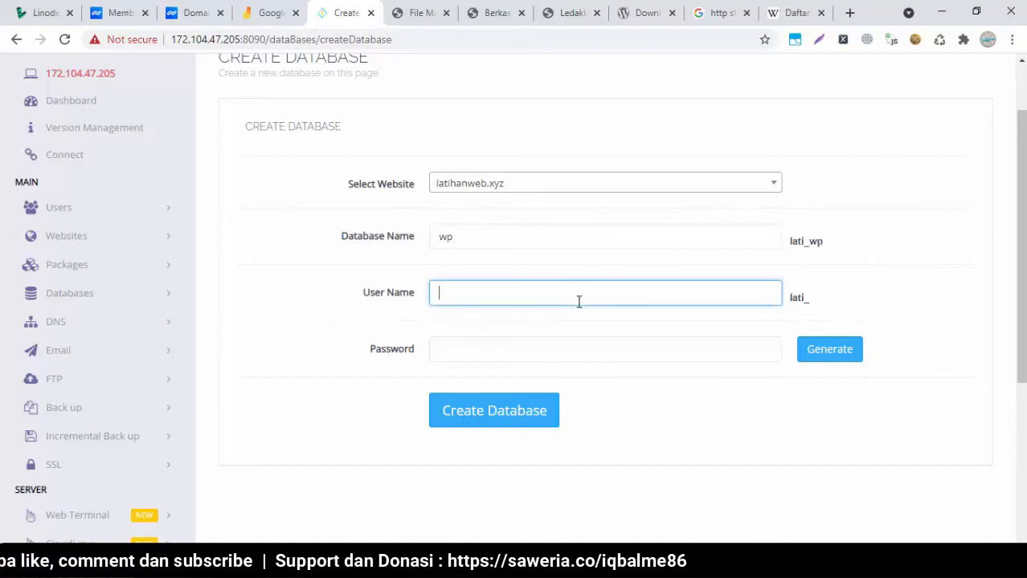
type("wp")
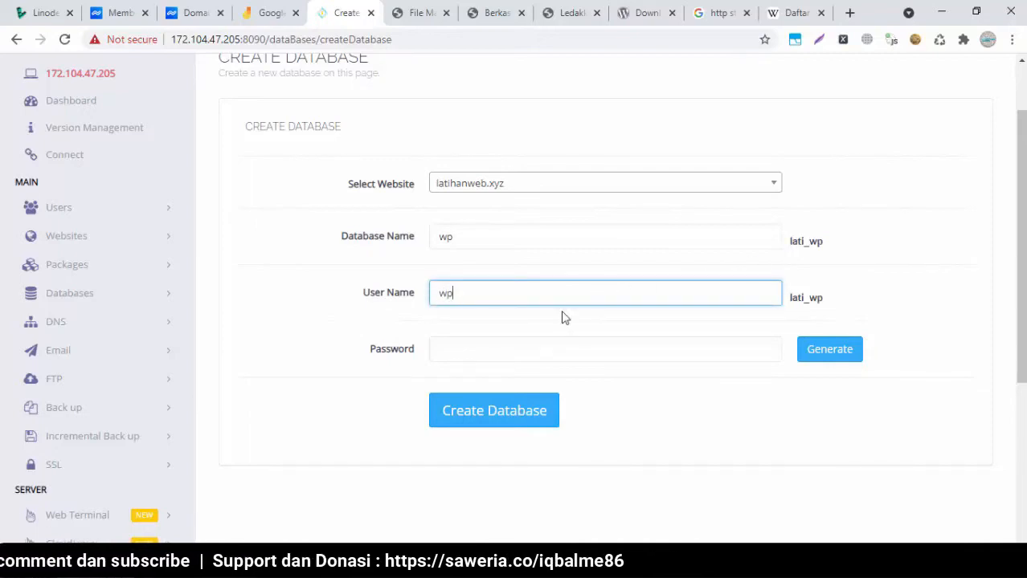
left_click(506, 355)
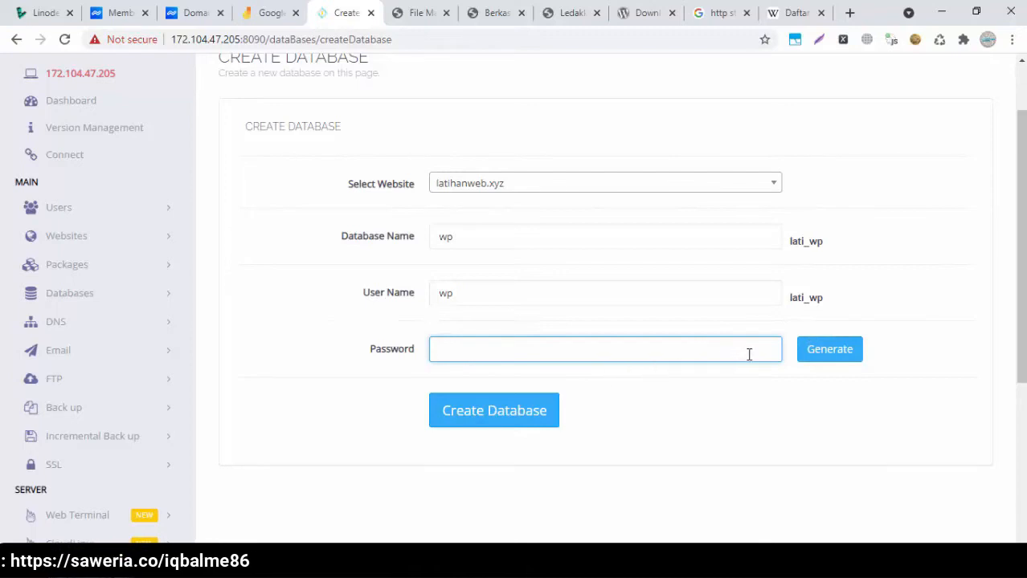
double_click(820, 241)
key("ctrl+c")
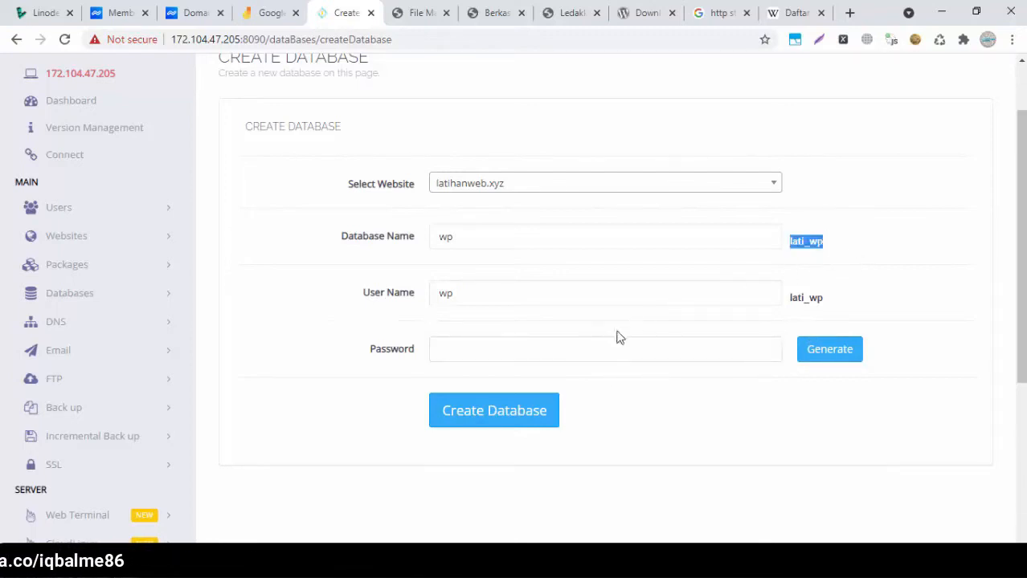
key("alt+Tab")
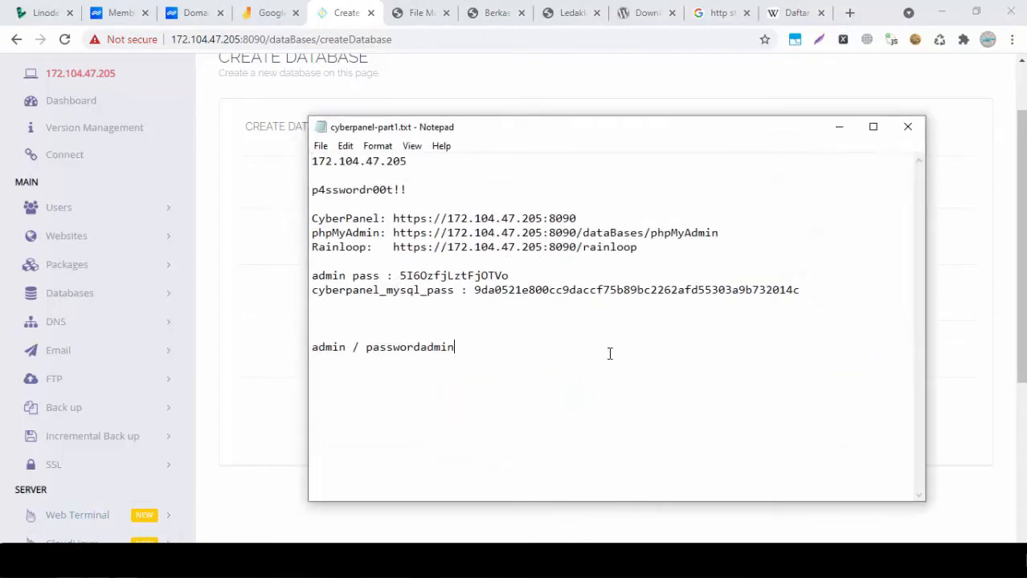
Add lati_wp on a new line in cyberpanel-part1.txt
key("Return")
key("Return")
key("ctrl+v")
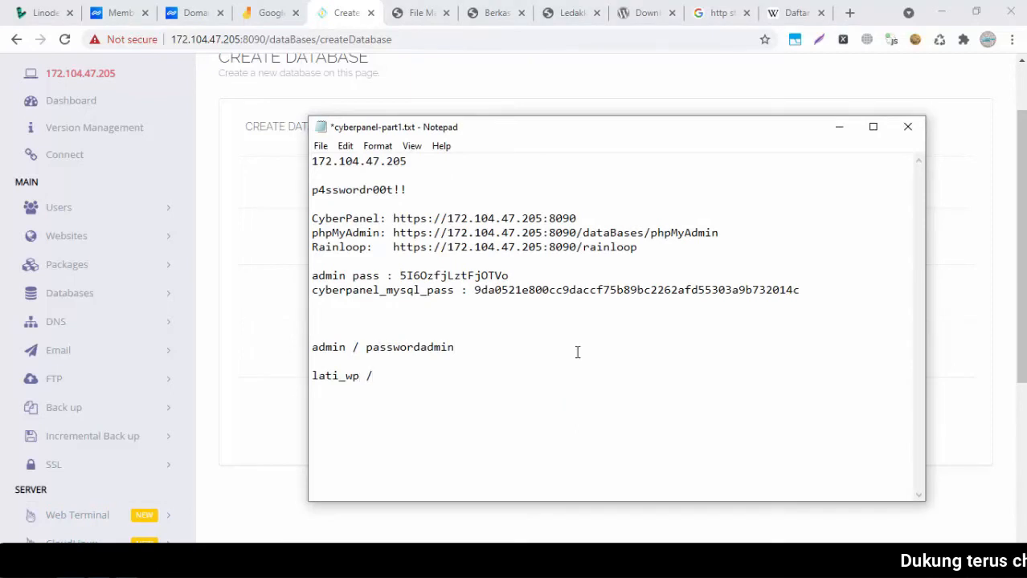
left_click(260, 329)
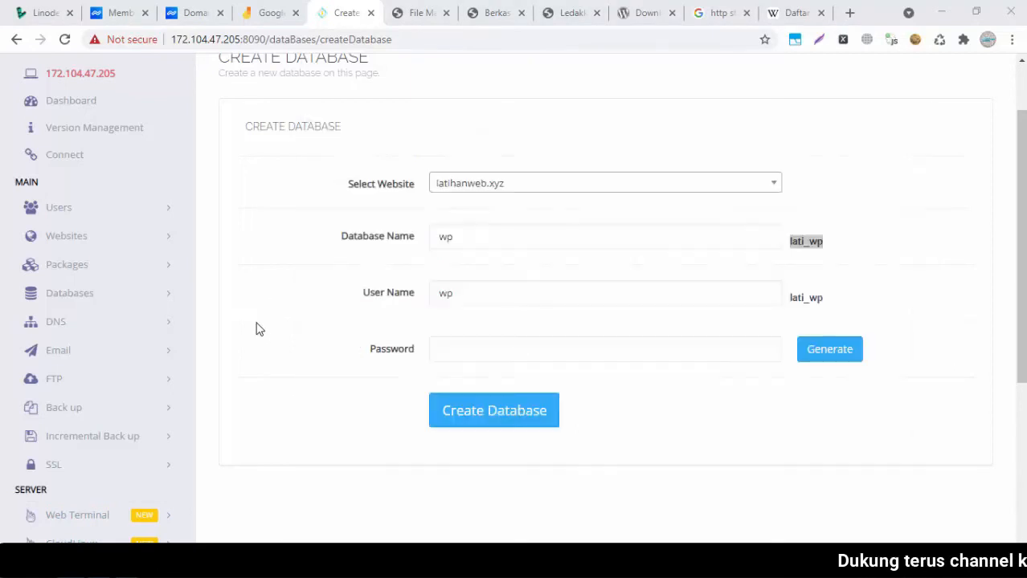
Generate a random database password, apply it to the form, and paste it into the notes
left_click(838, 354)
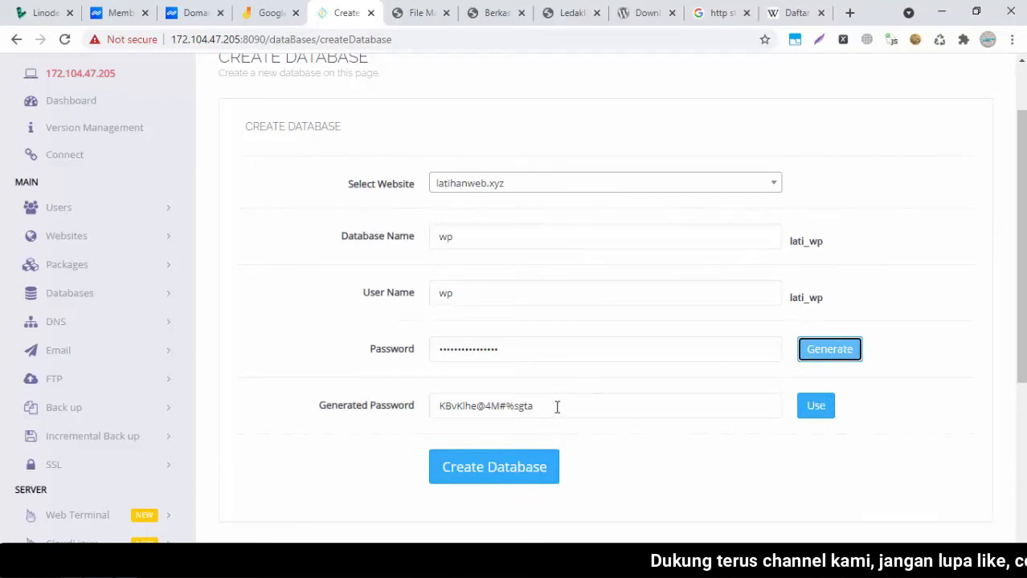
left_click_drag(556, 407, 431, 413)
key("ctrl+c")
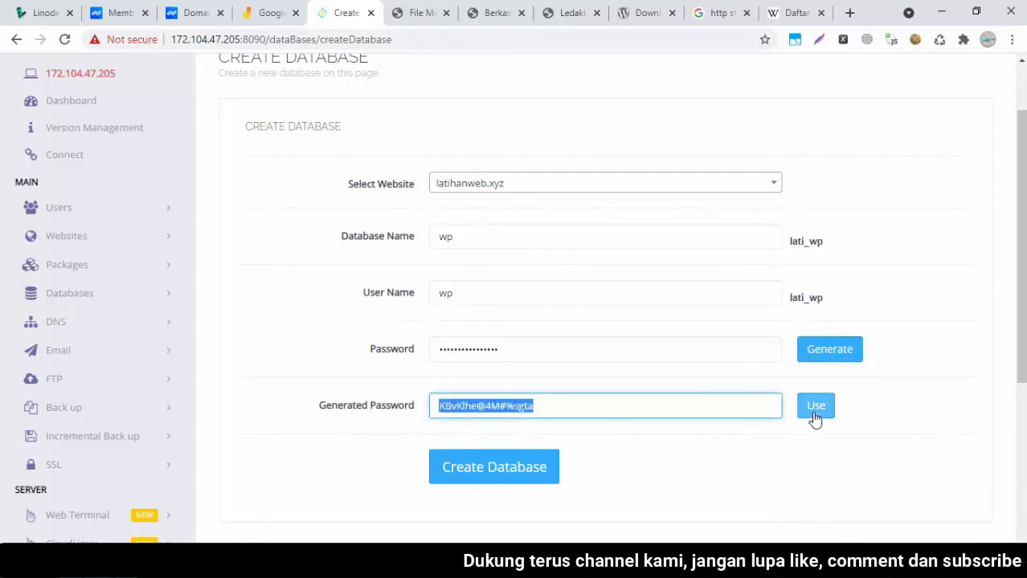
left_click(871, 409)
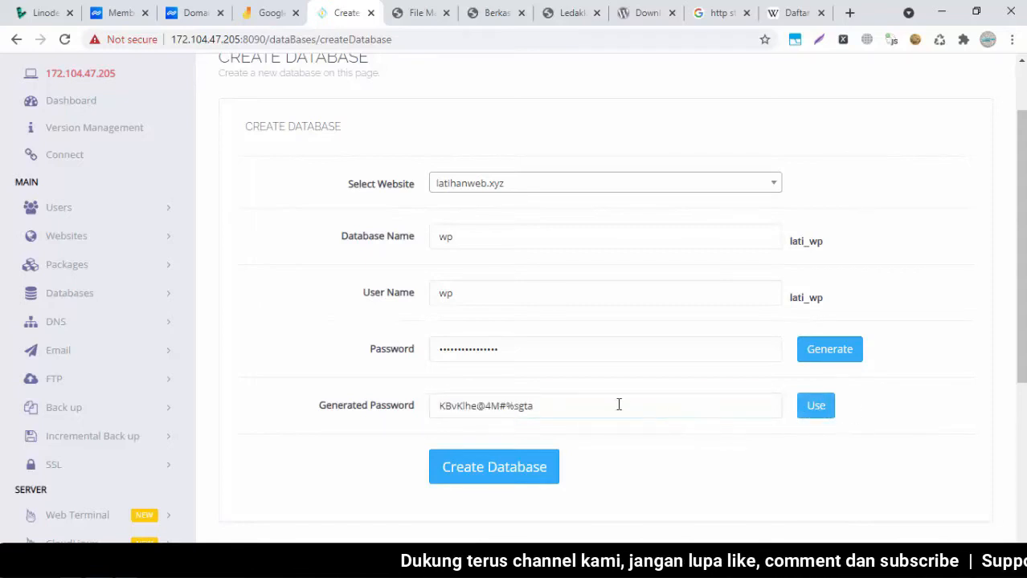
left_click(816, 418)
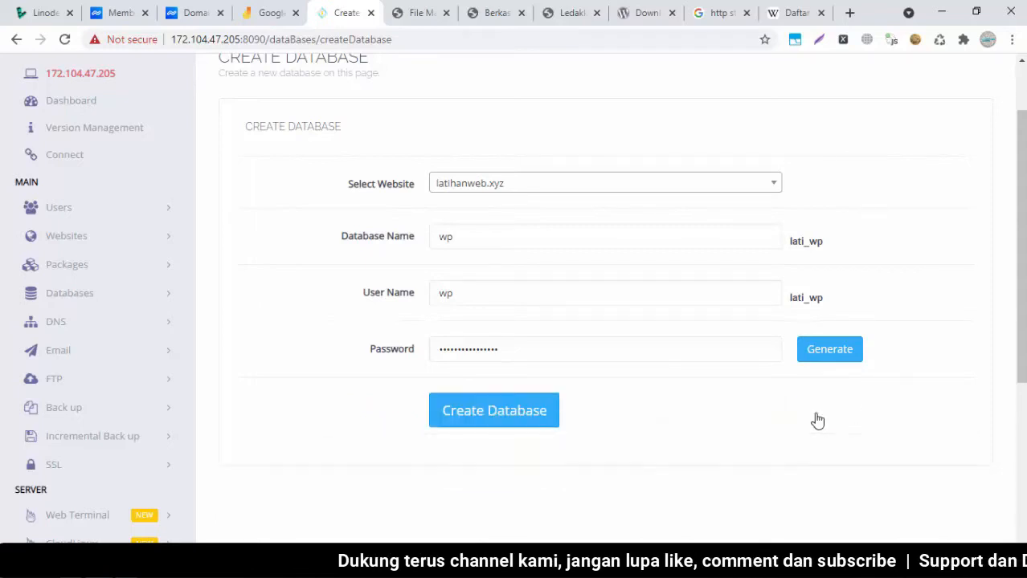
key("alt+Tab")
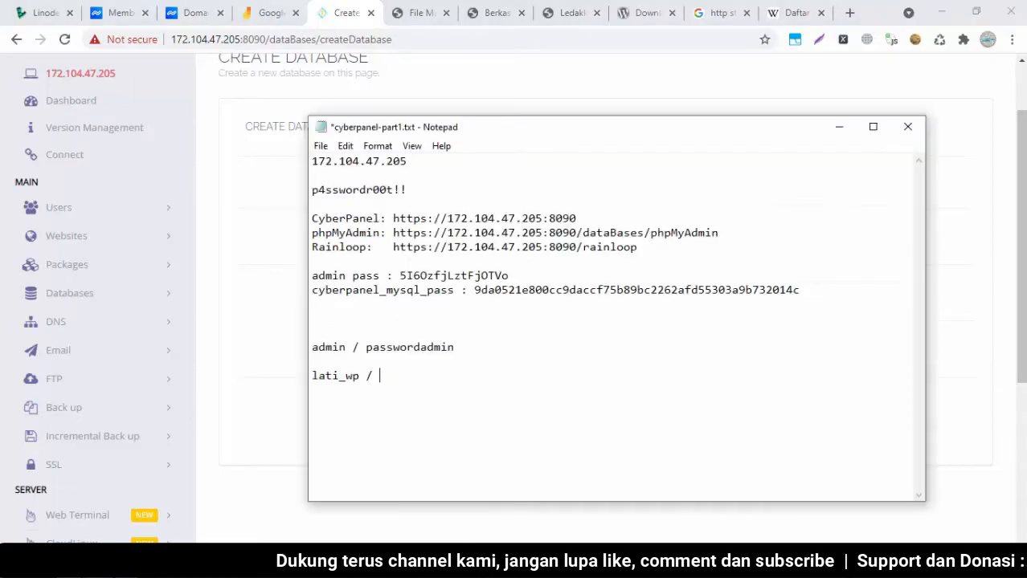
key("ctrl+v")
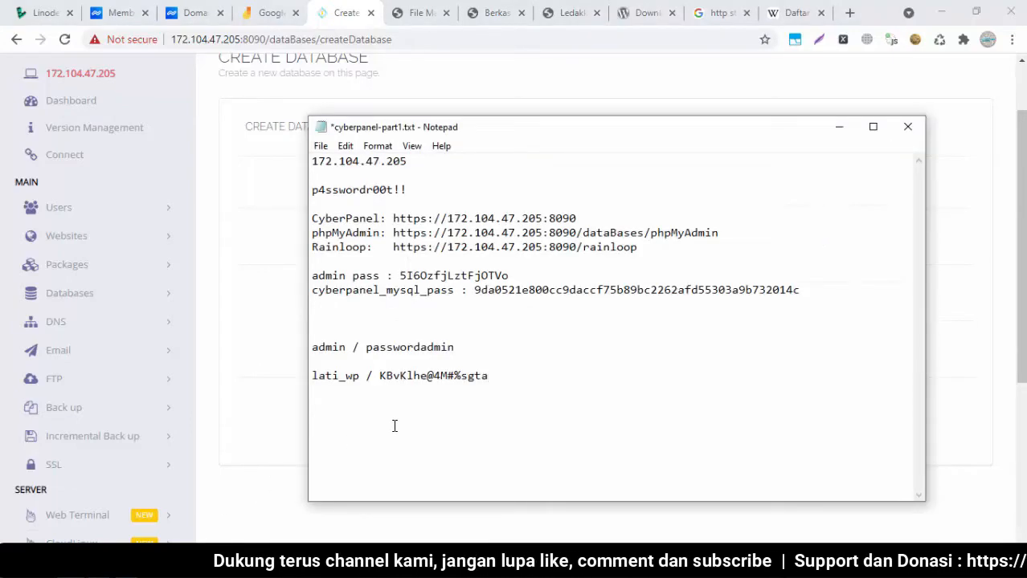
left_click(980, 302)
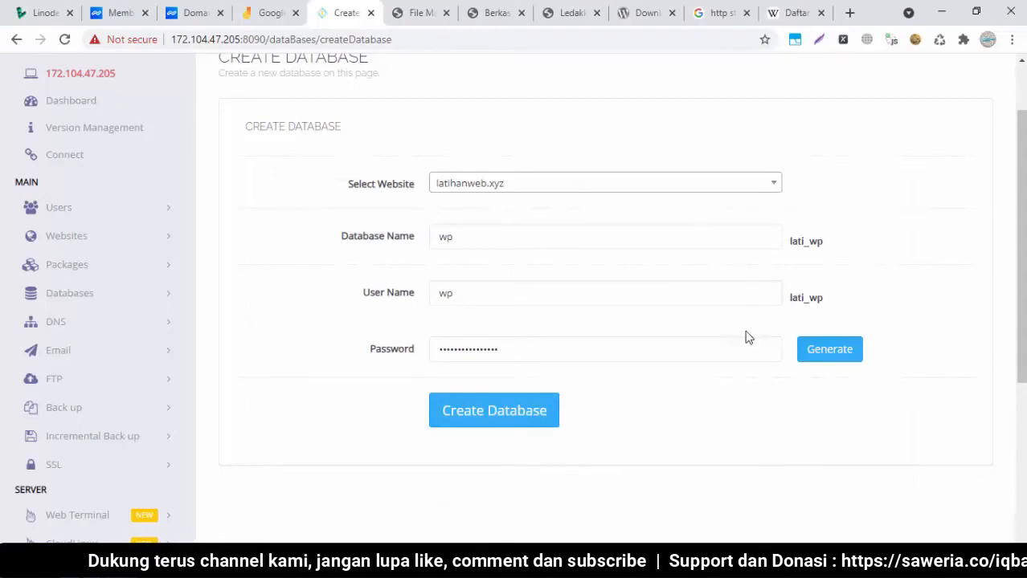
Create the lati_wp database and verify it is listed under latihanweb.xyz with user lati_wp
left_click(501, 424)
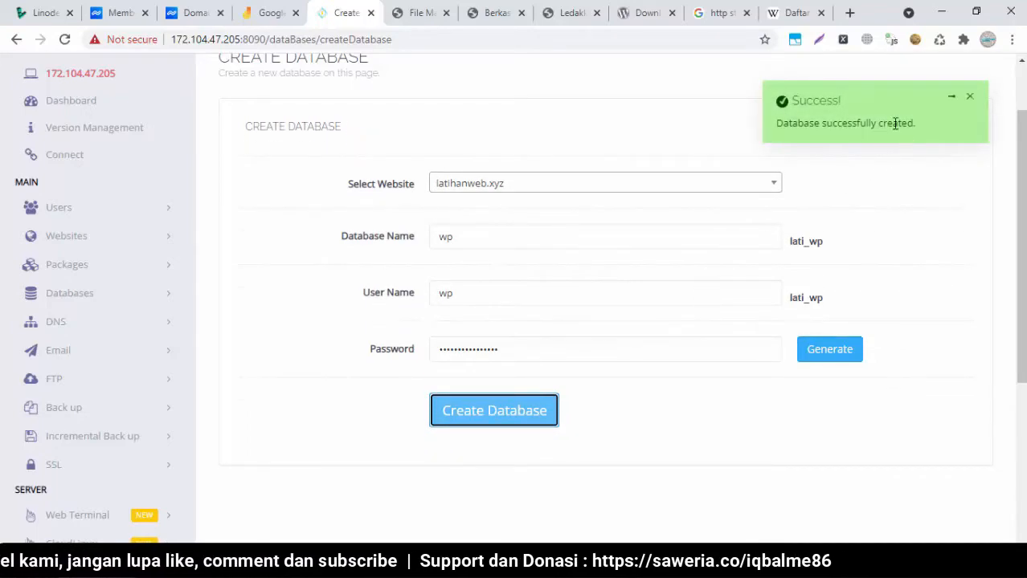
left_click(70, 292)
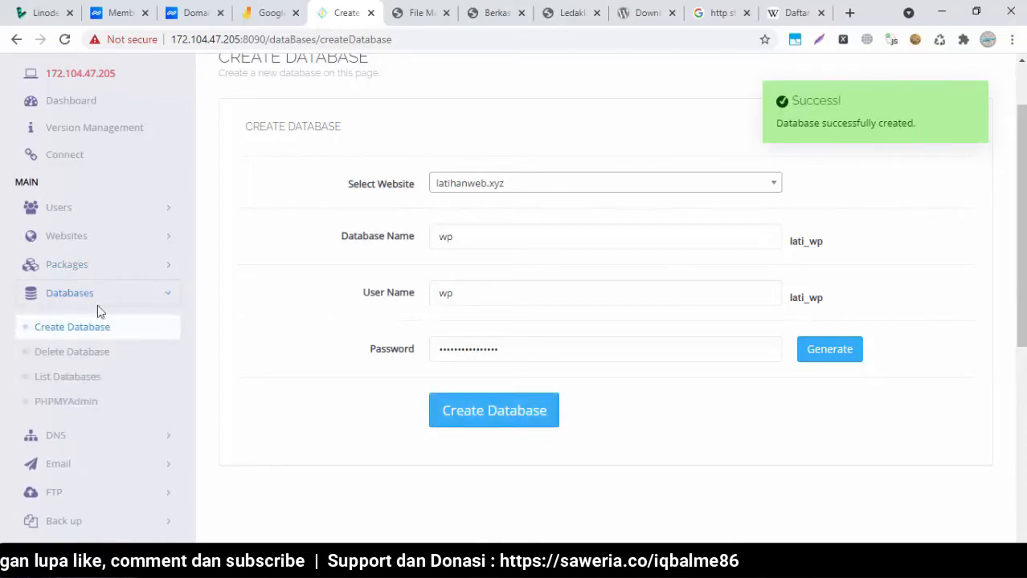
left_click(58, 377)
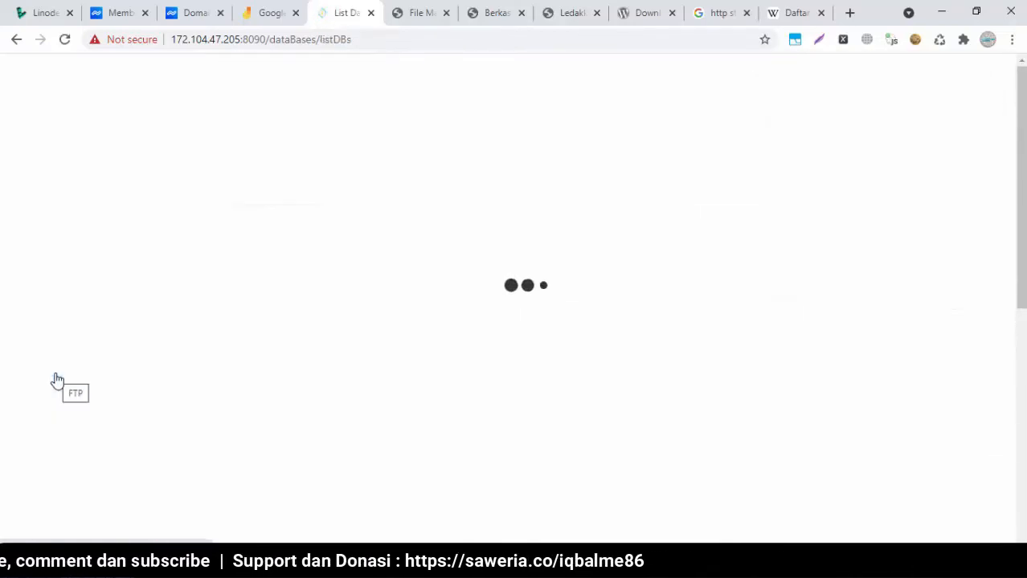
left_click(484, 265)
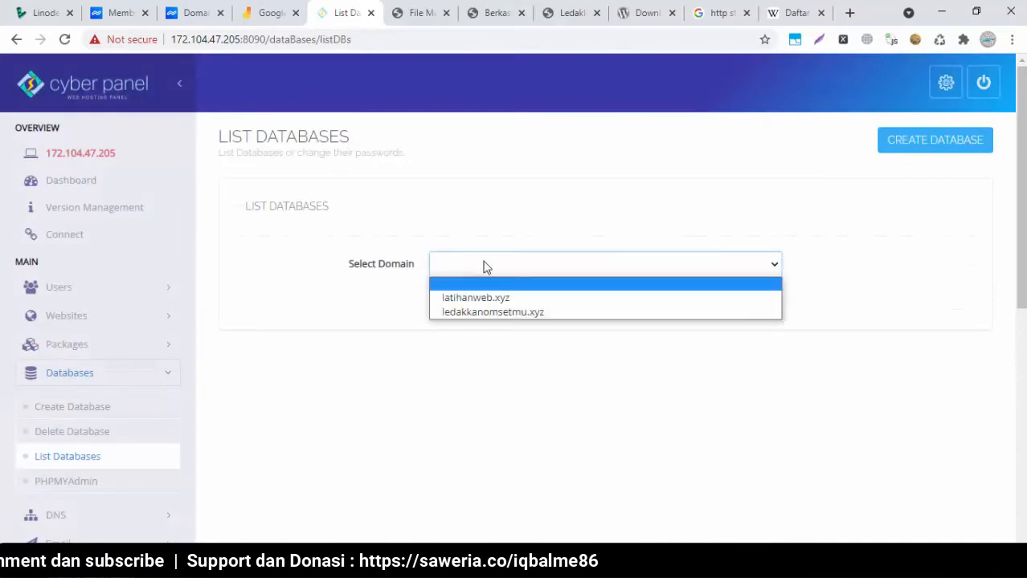
left_click(444, 301)
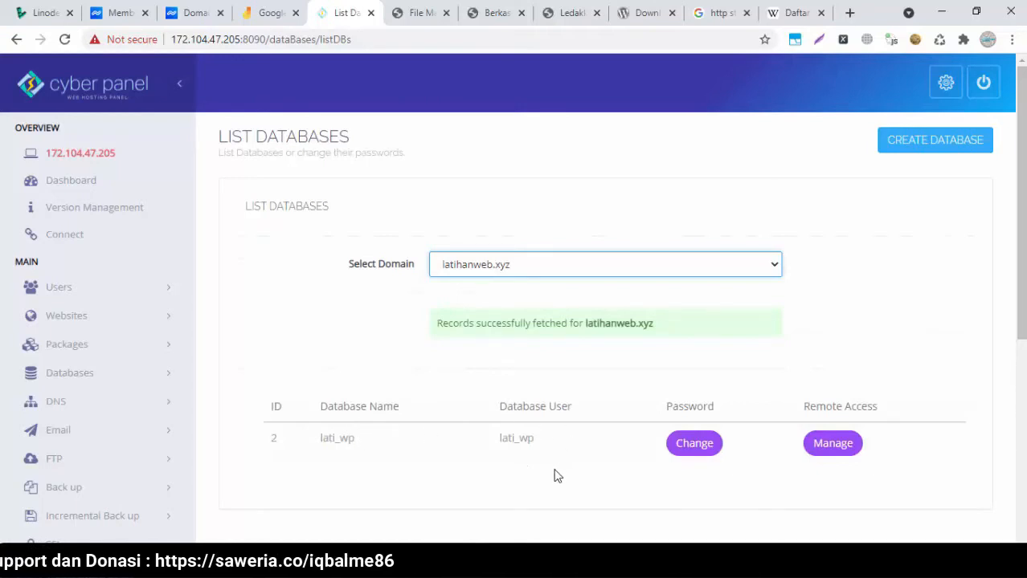
left_click(408, 10)
Enter lati_wp as both the database name and user name in the WordPress setup form
left_click(474, 8)
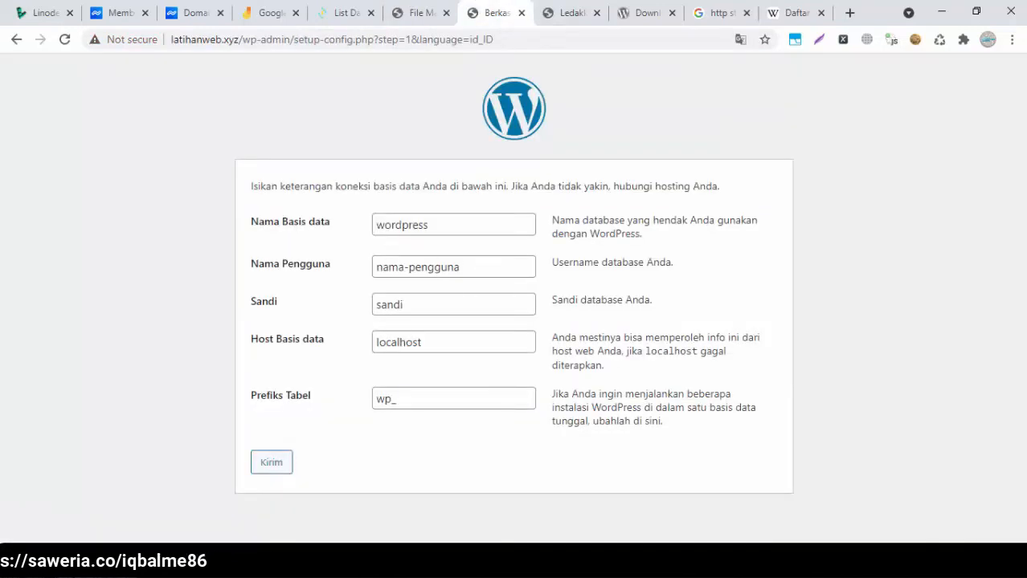
key("alt+Tab")
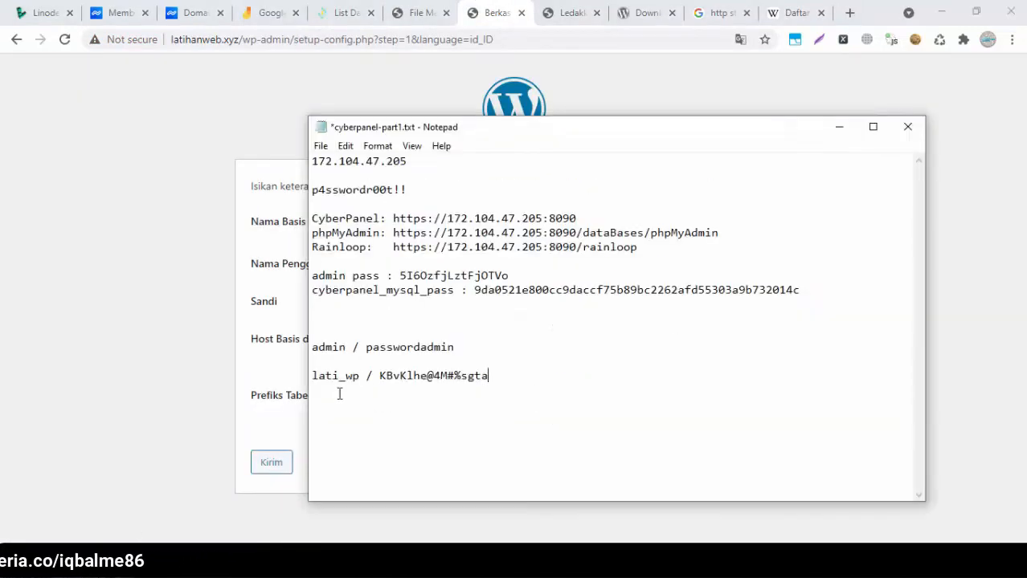
left_click_drag(354, 376, 310, 377)
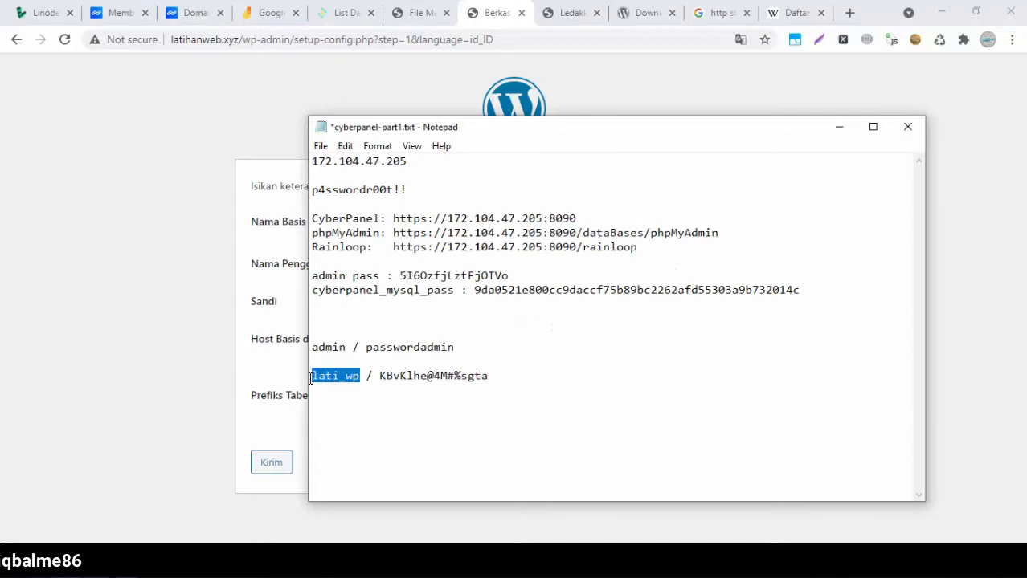
left_click(205, 337)
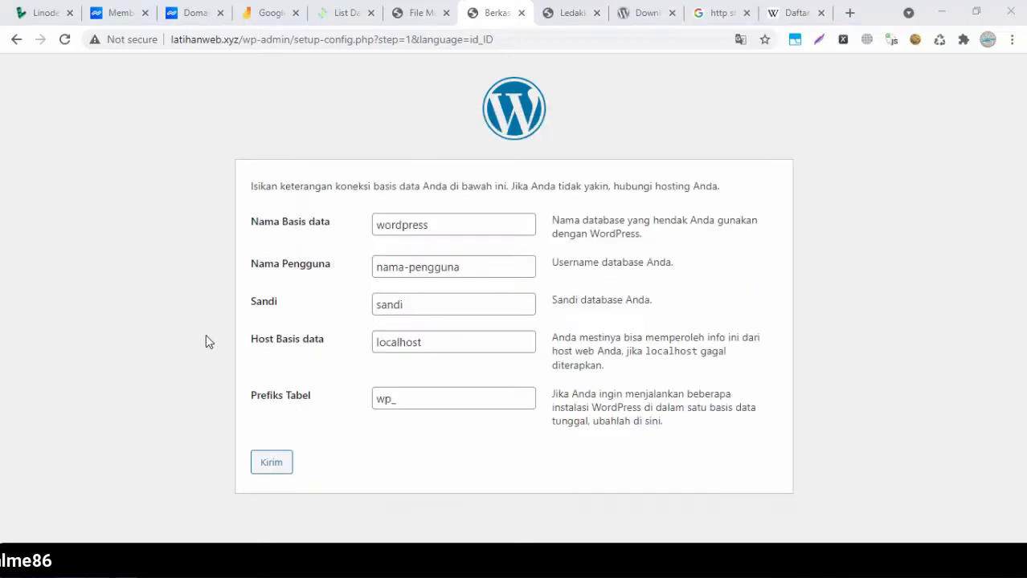
double_click(451, 225)
type("lati_wp")
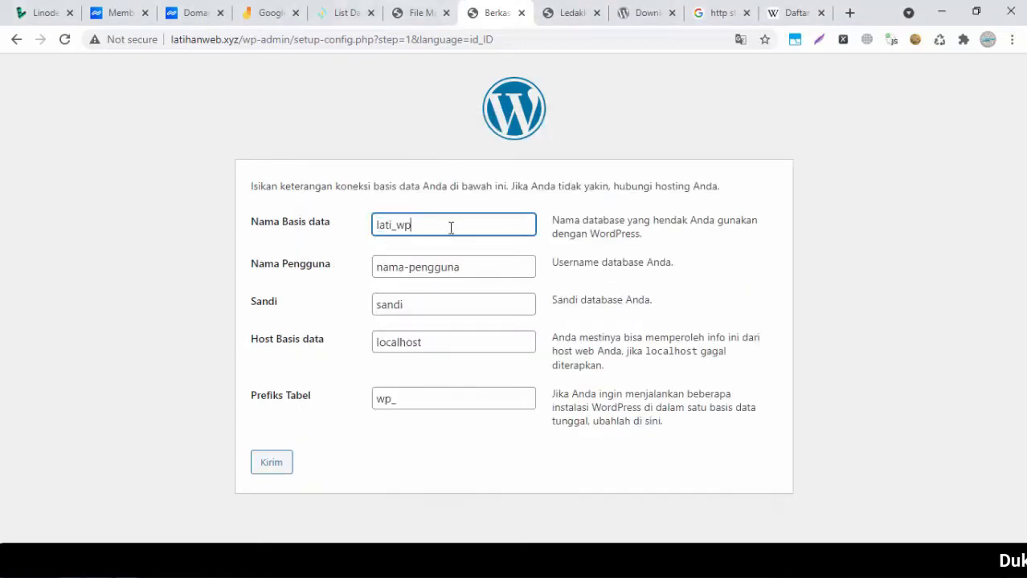
double_click(430, 266)
left_click_drag(469, 268, 360, 278)
type("lati_wp")
Paste the saved database password, keep localhost and the wp_ prefix, and submit the form
left_click(120, 565)
left_click_drag(493, 375, 382, 376)
key("ctrl+c")
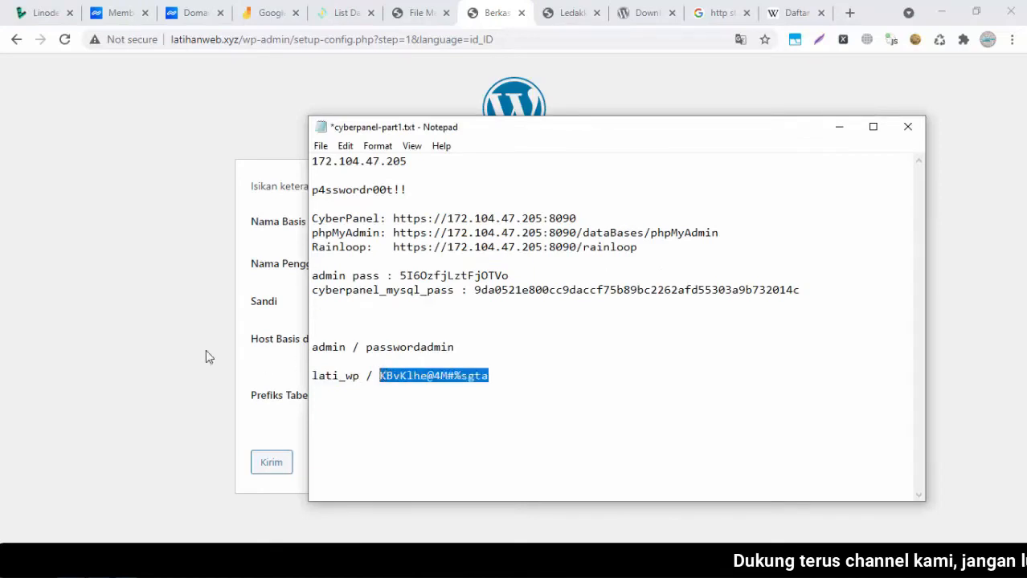
left_click(152, 347)
left_click(413, 311)
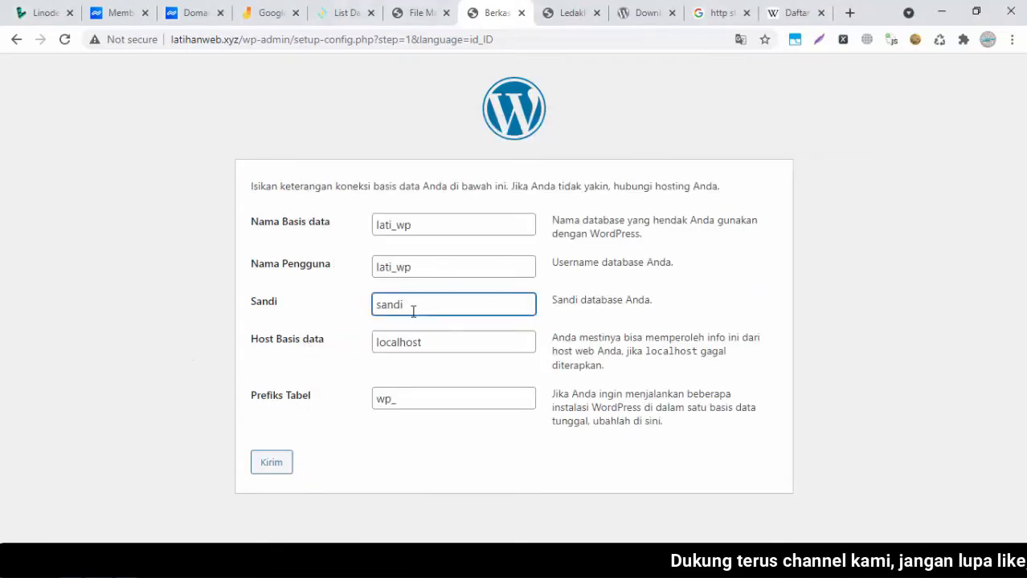
key("ctrl+v")
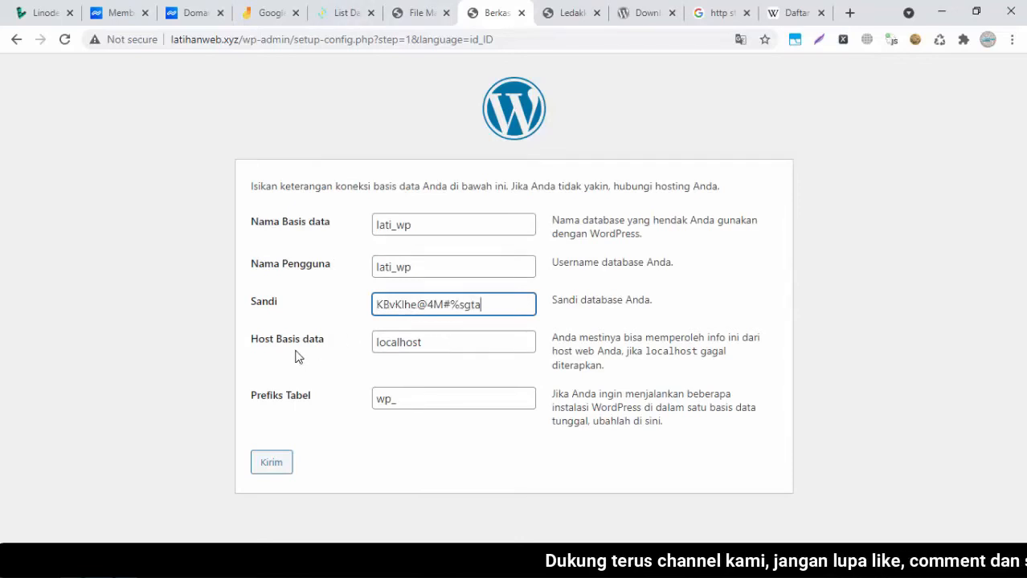
left_click(447, 347)
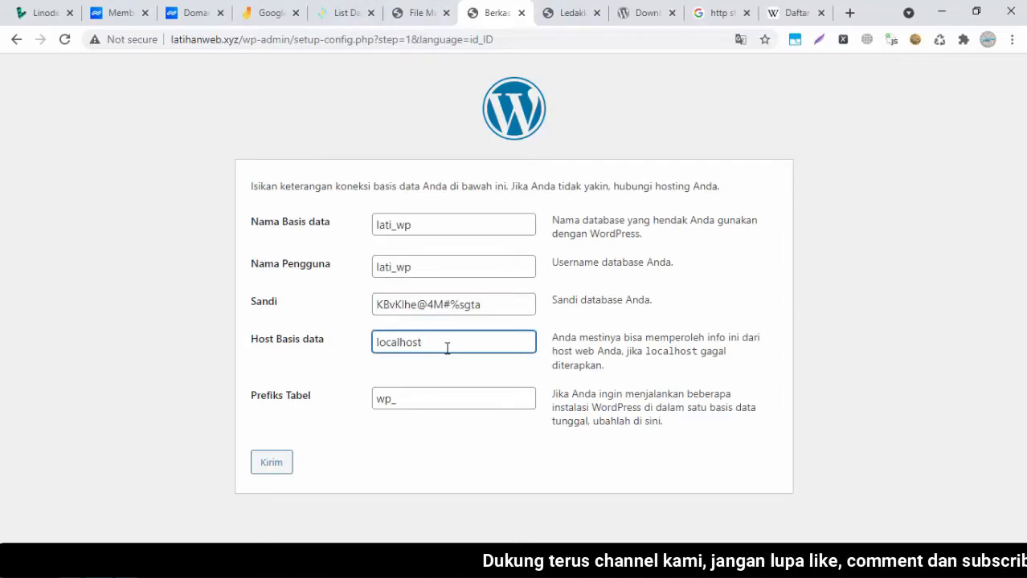
left_click(427, 397)
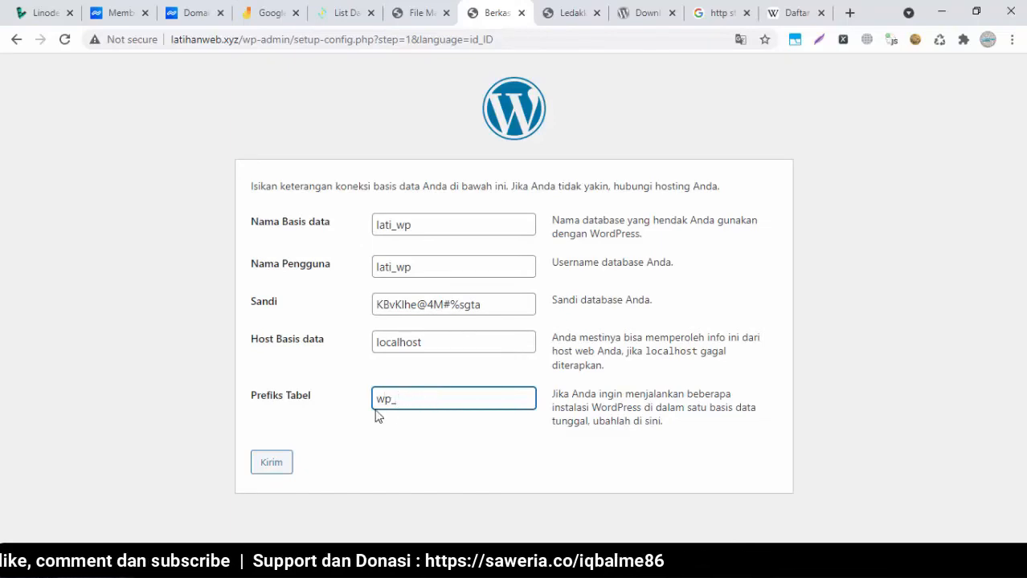
left_click(265, 476)
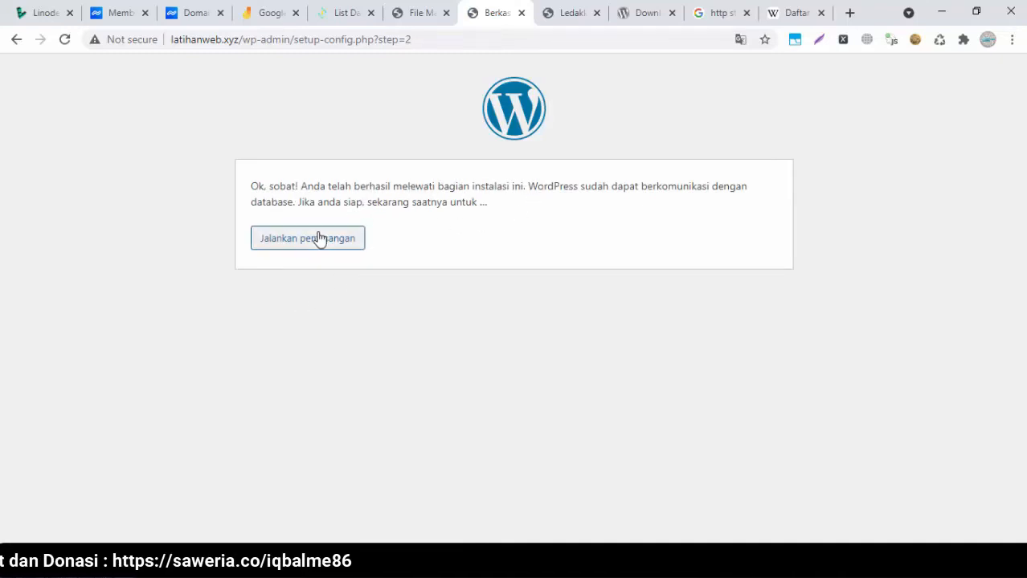
Start the installation and title the site 'Latihan Web Blog', following the Ledakkan Omsetmu Blog example
left_click(297, 244)
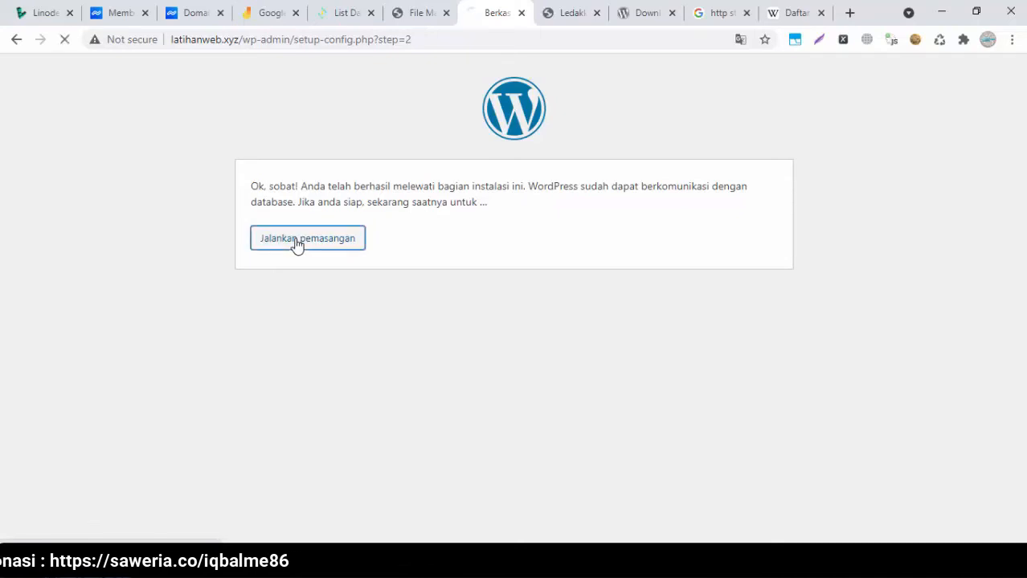
scroll(514, 321, "down", 2)
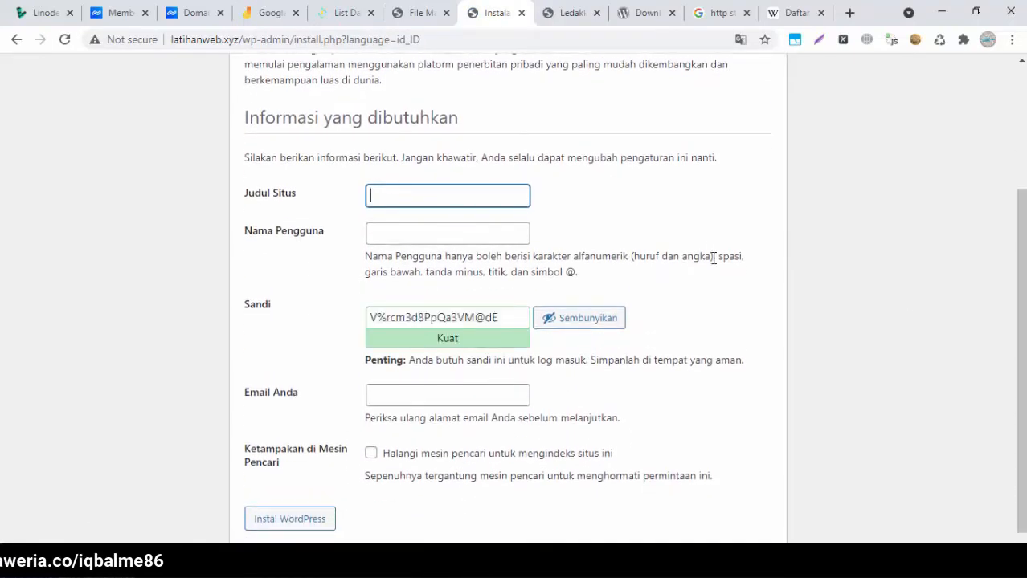
left_click(559, 16)
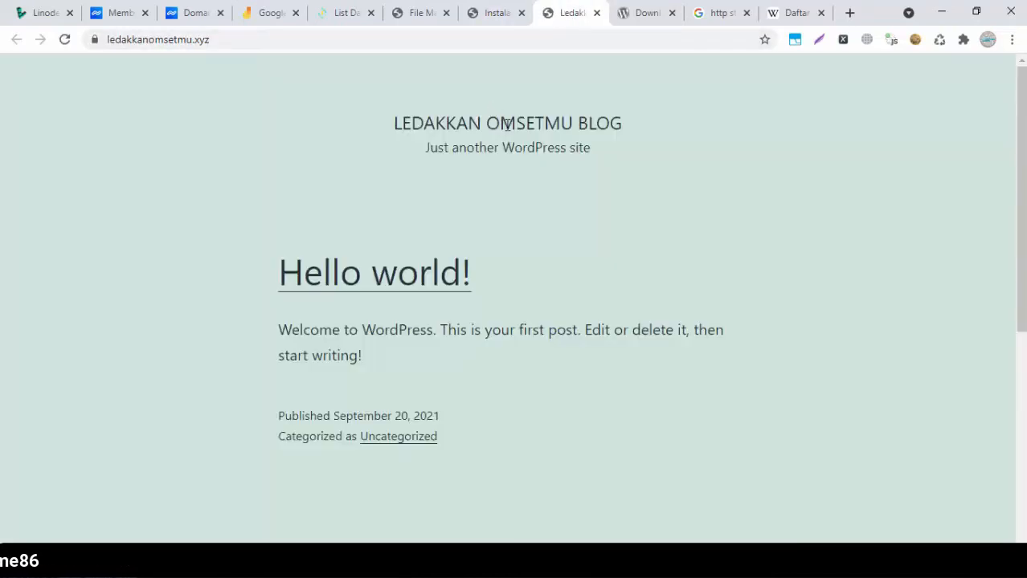
left_click_drag(393, 121, 631, 132)
left_click(664, 139)
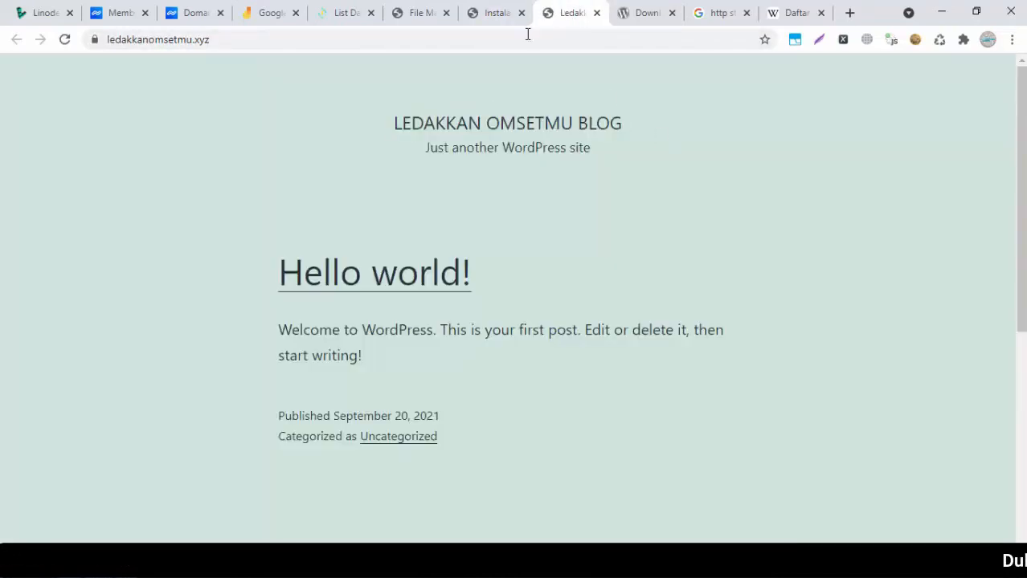
left_click(494, 13)
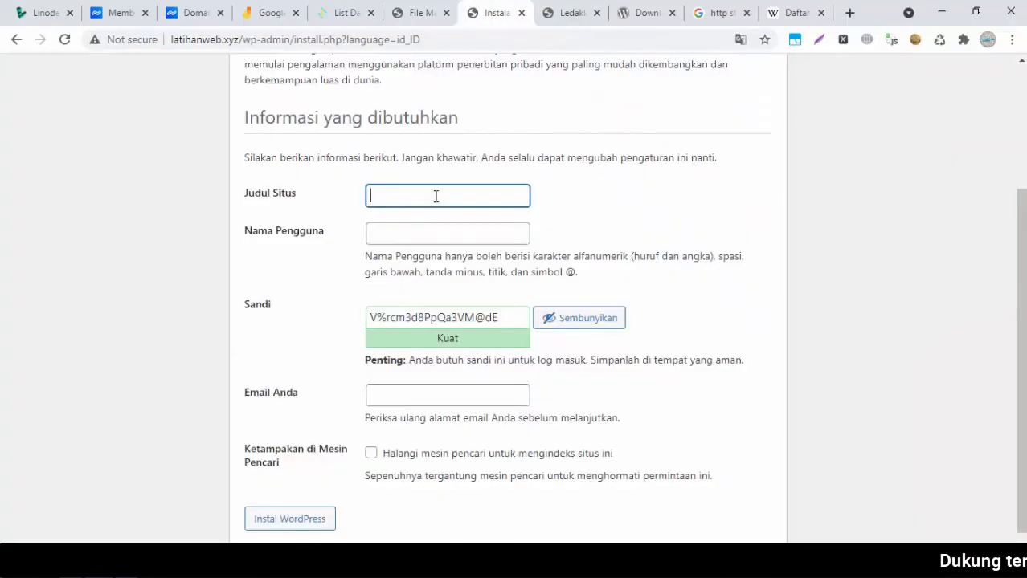
type("Latihan Web Blog")
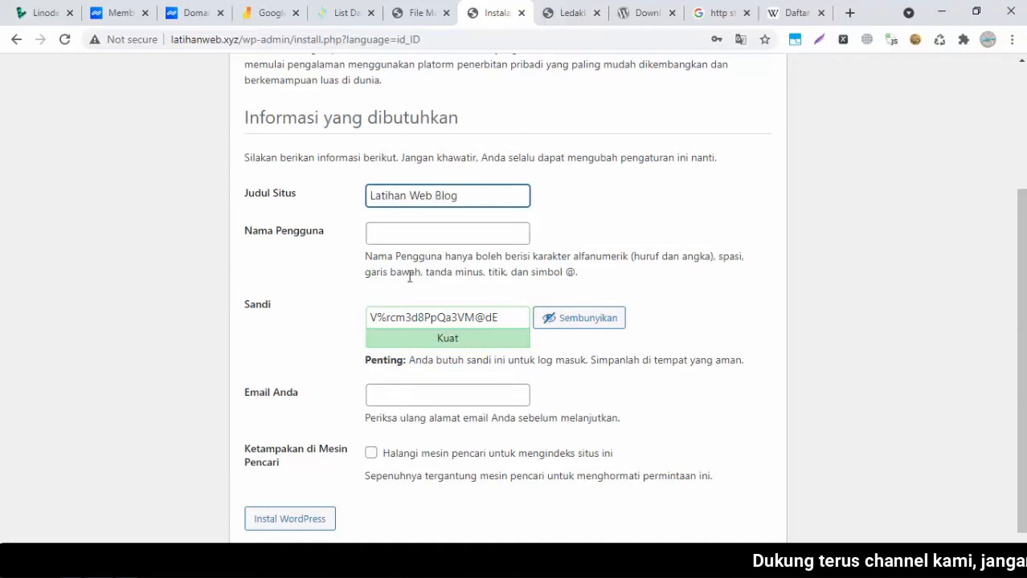
Set the username to admin and replace the generated password with the saved admin password
left_click(411, 237)
type("admin")
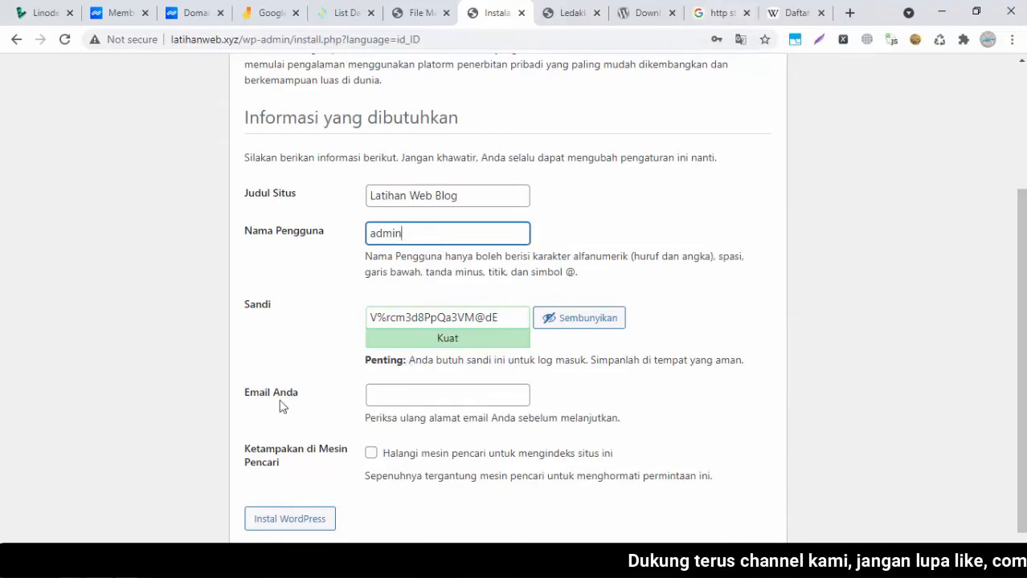
key("alt+Tab")
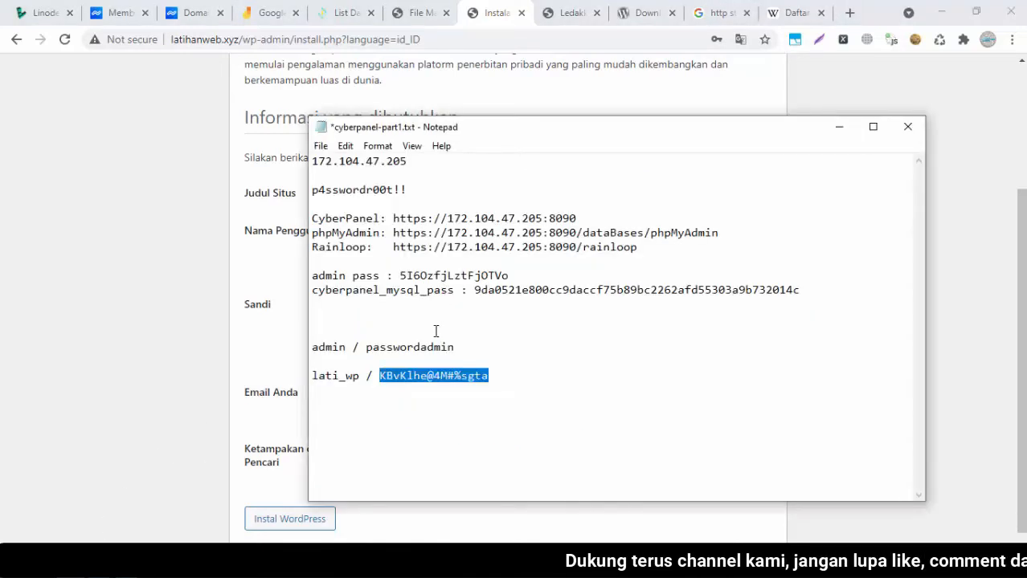
double_click(455, 347)
key("ctrl+c")
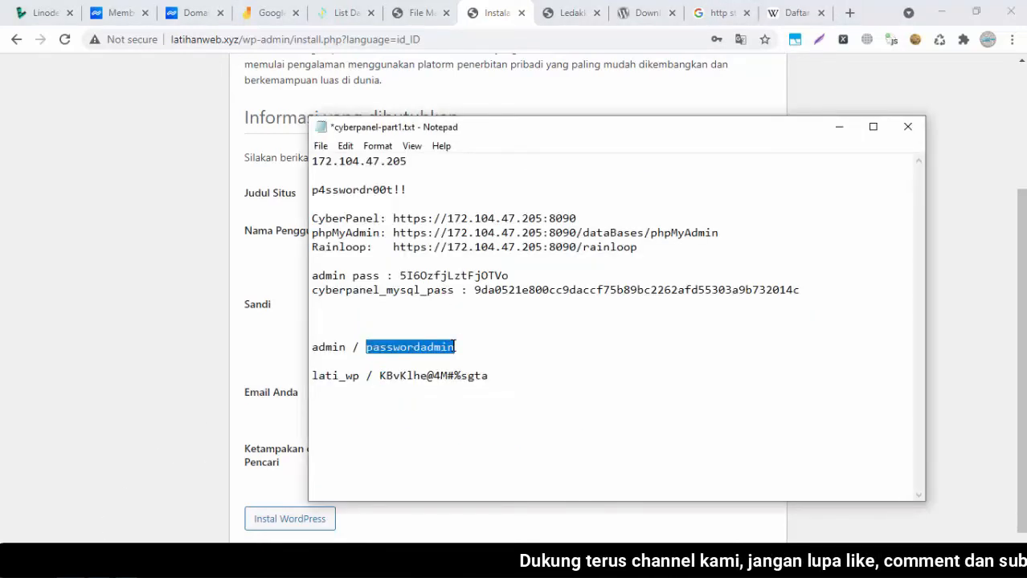
left_click(202, 319)
left_click(467, 321)
left_click_drag(386, 318, 363, 318)
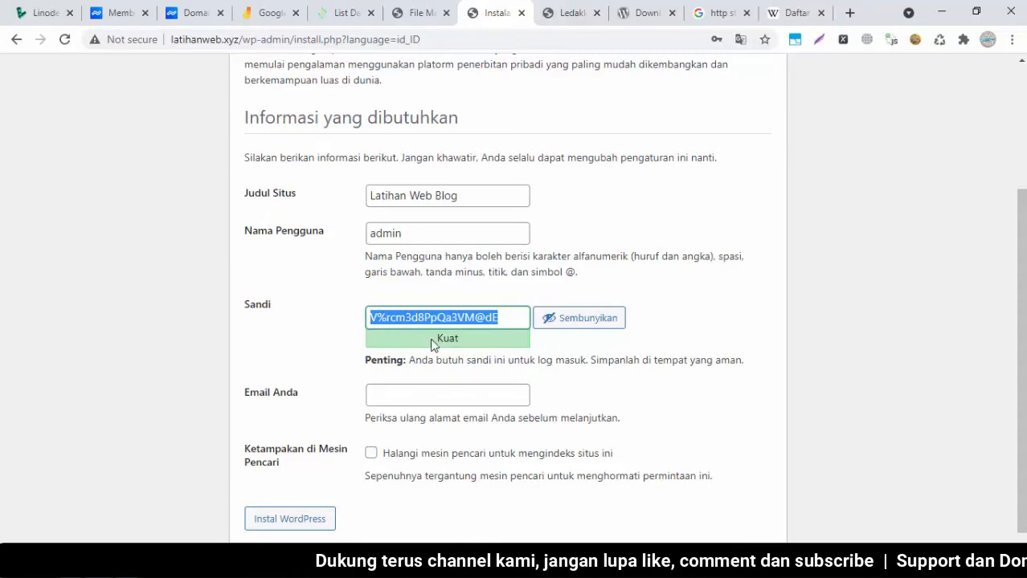
key("ctrl+v")
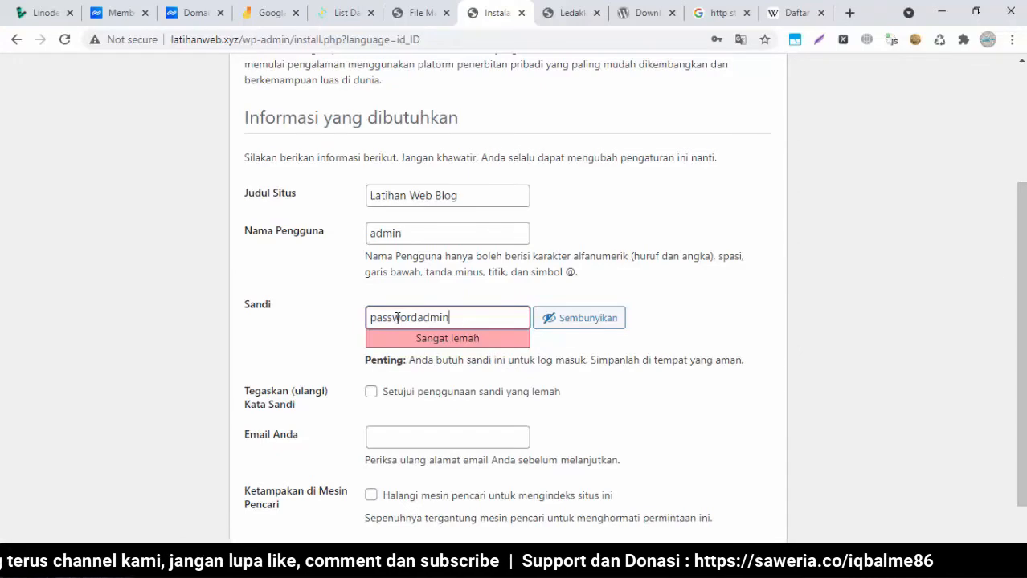
left_click(579, 6)
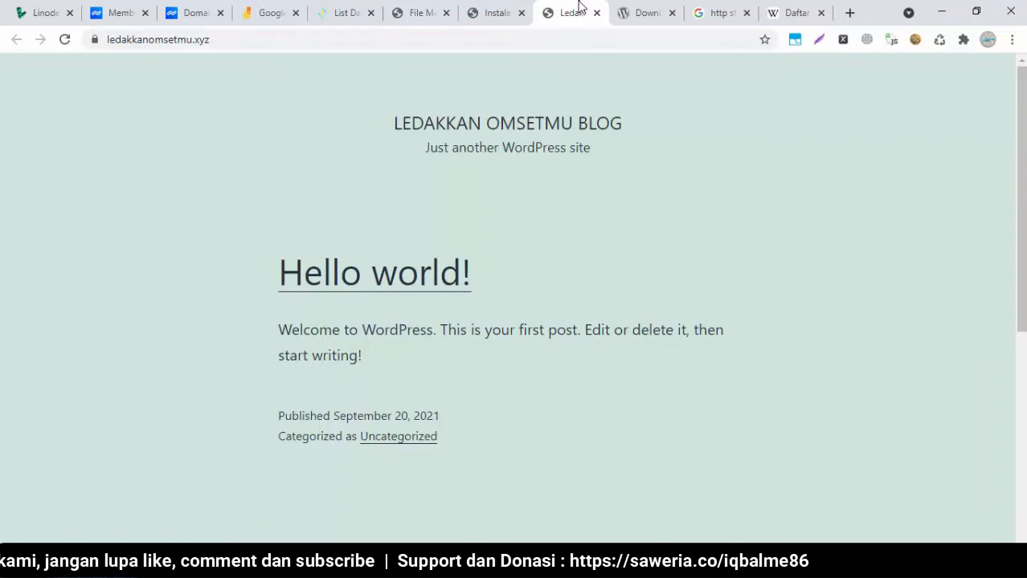
Accept the weak password, enter the admin's e-mail address, and discourage search-engine indexing
left_click(514, 8)
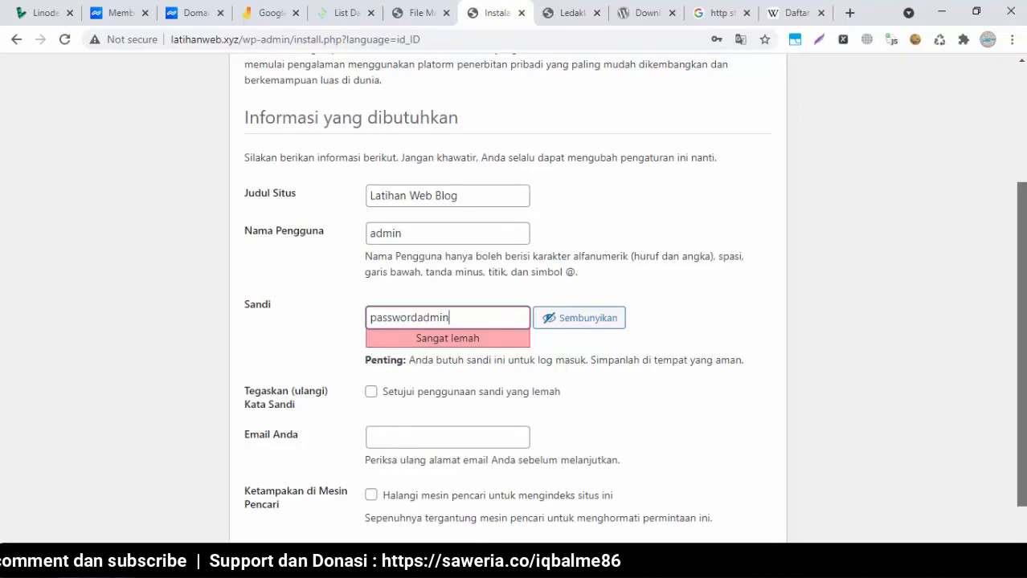
scroll(966, 360, "down", 1)
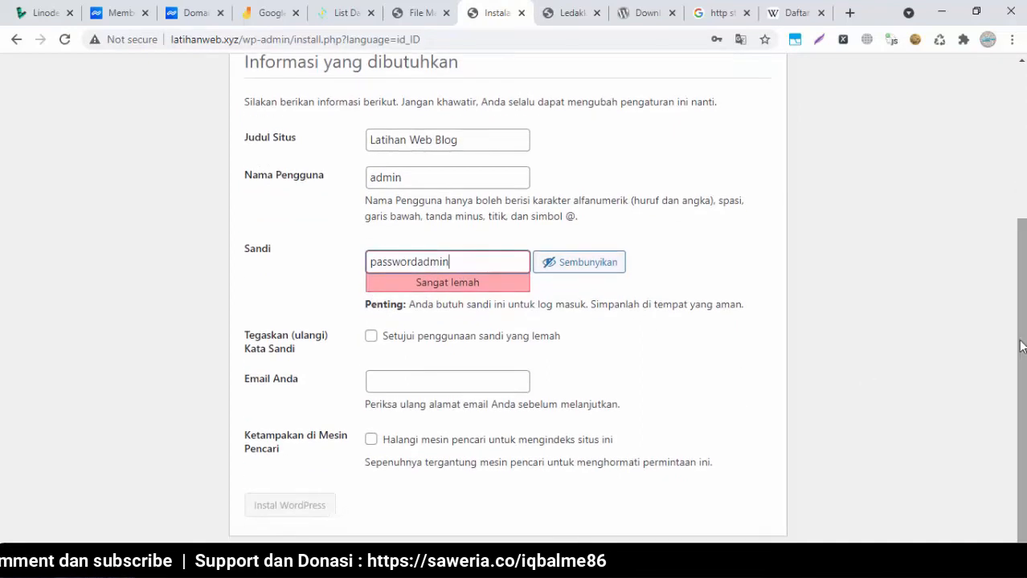
left_click(370, 337)
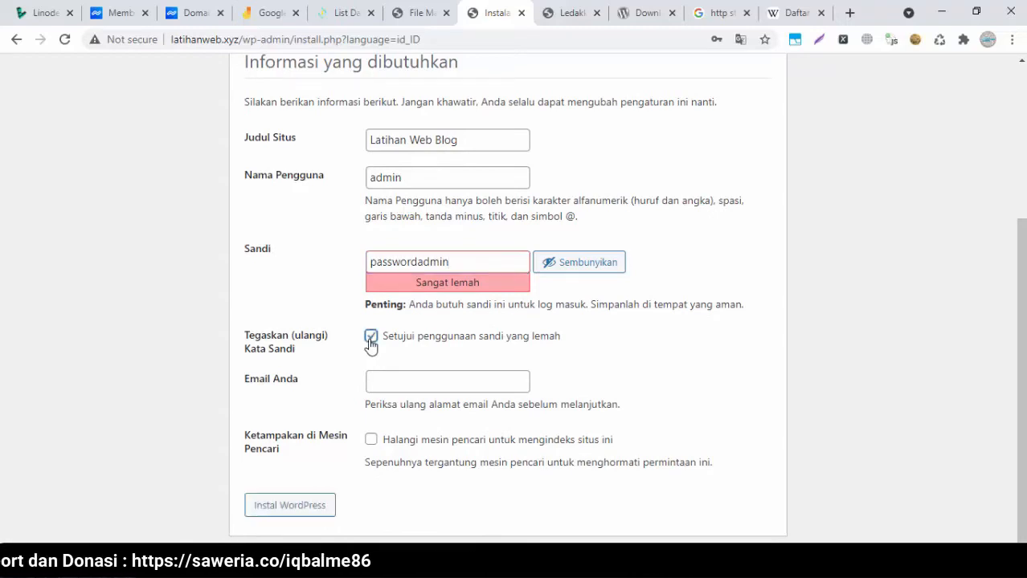
left_click(462, 391)
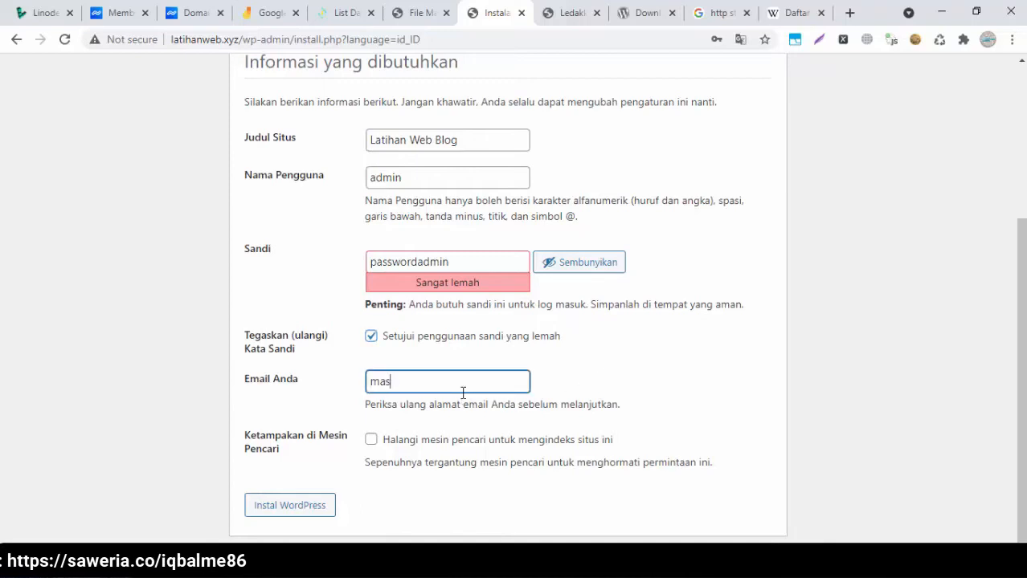
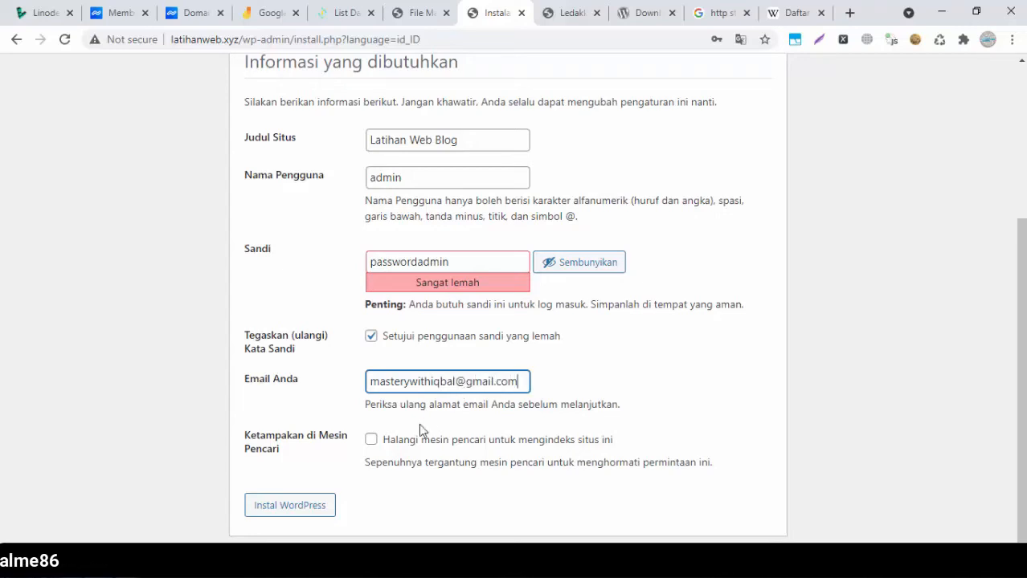
left_click(372, 440)
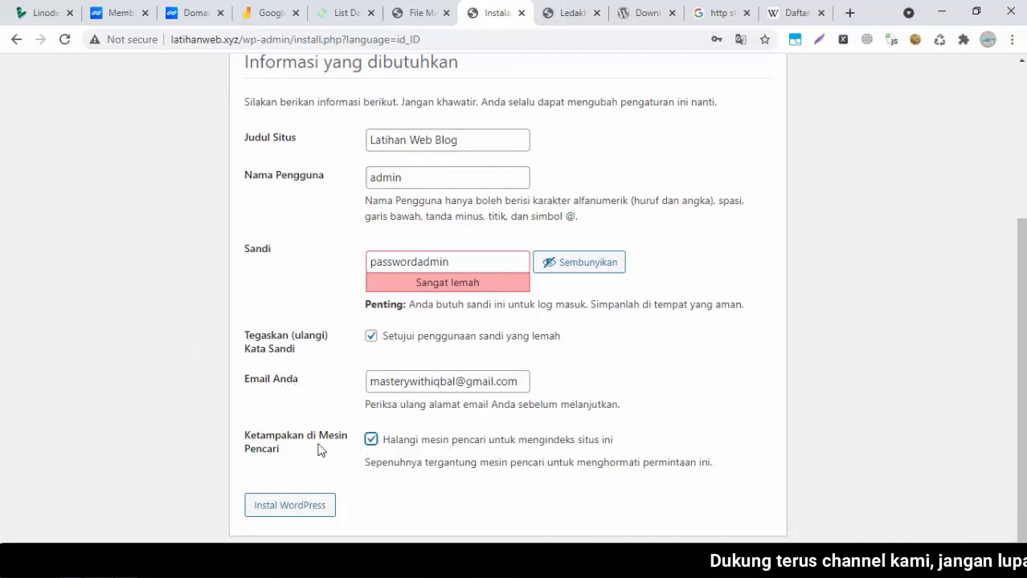
scroll(627, 298, "up", 3)
scroll(627, 297, "down", 3)
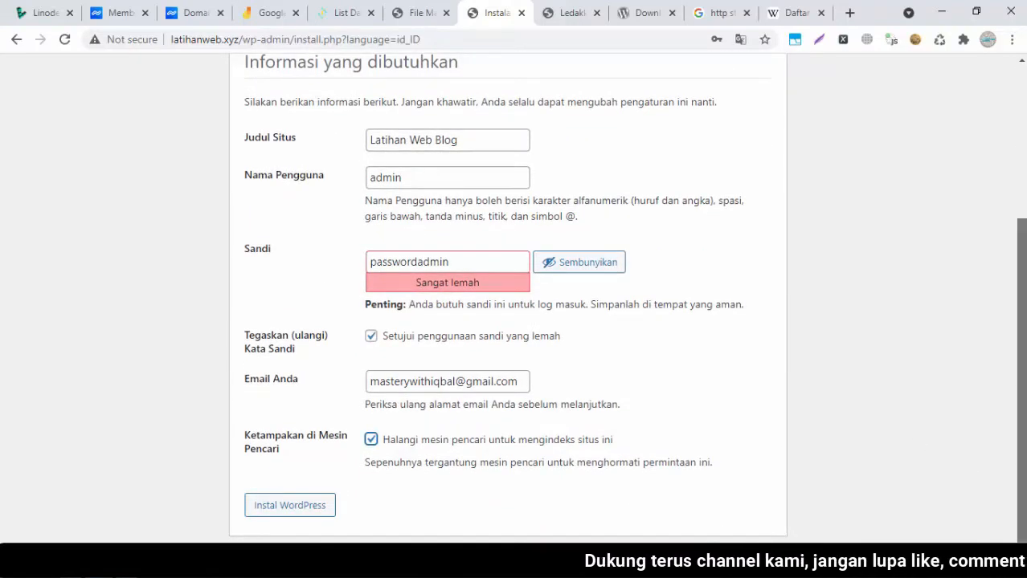
scroll(1023, 370, "up", 3)
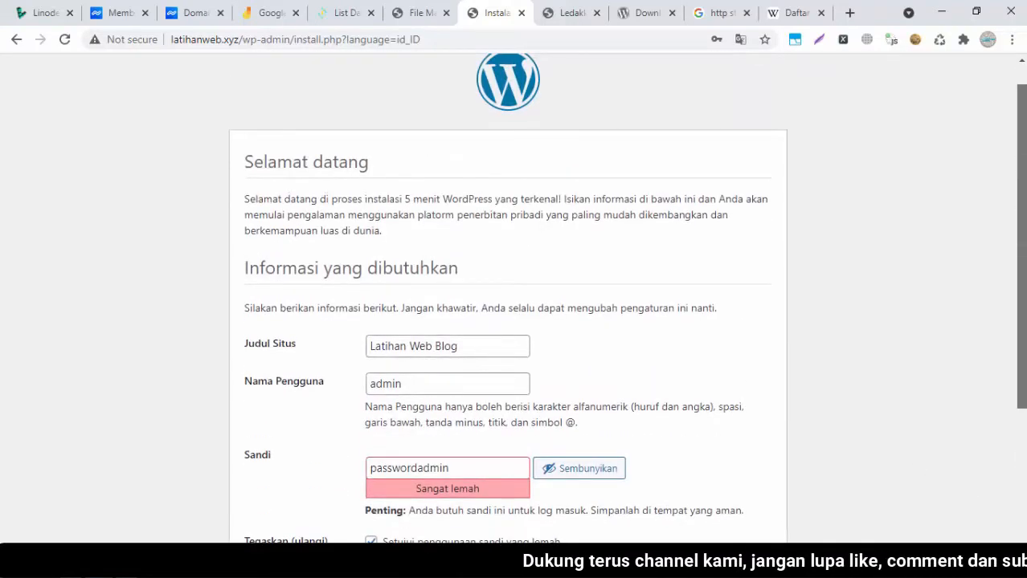
scroll(812, 385, "down", 3)
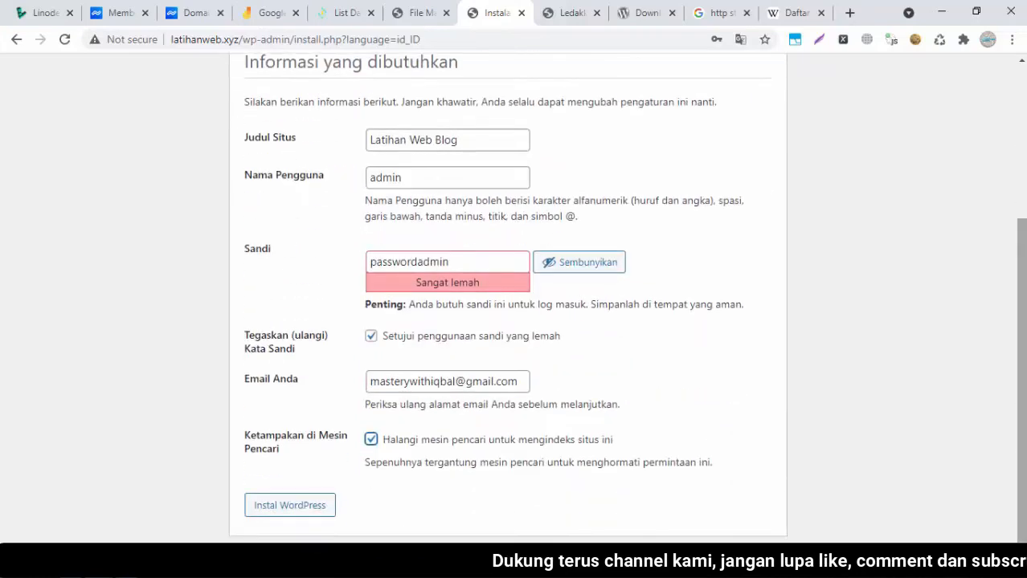
Run Instal WordPress, dismiss the save-password prompt, and go to the Log Masuk page
left_click(283, 509)
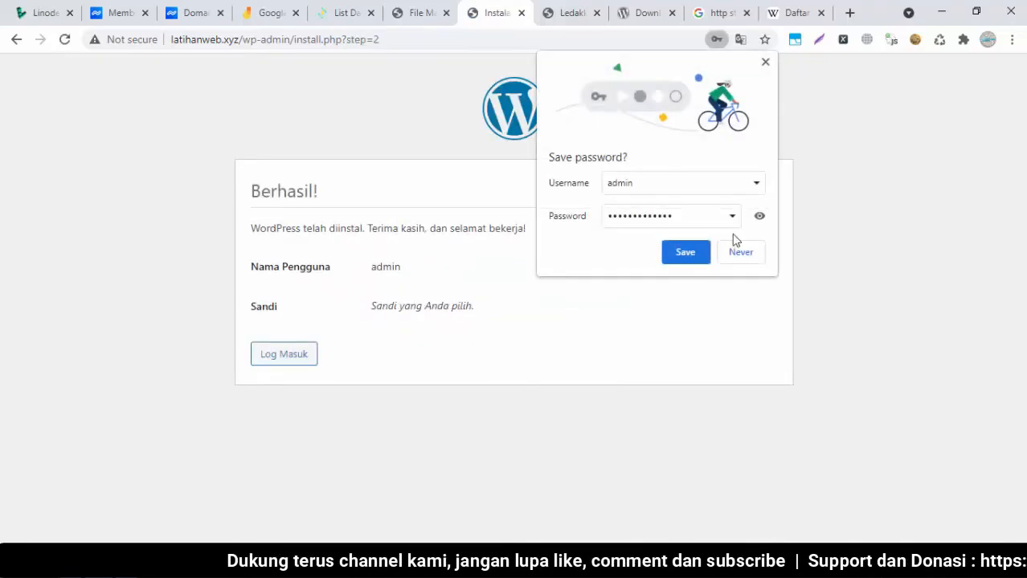
left_click(765, 62)
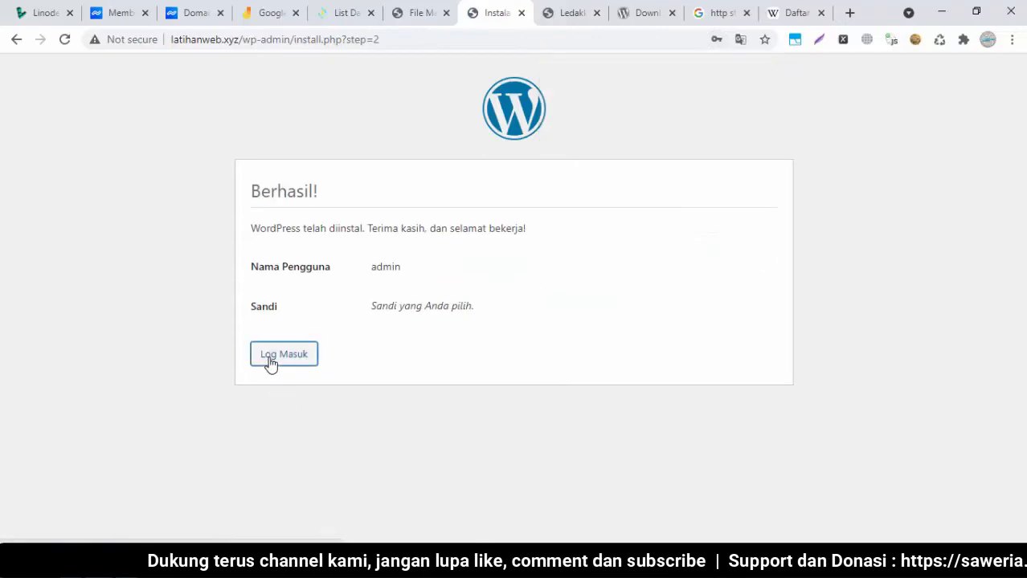
left_click(270, 364)
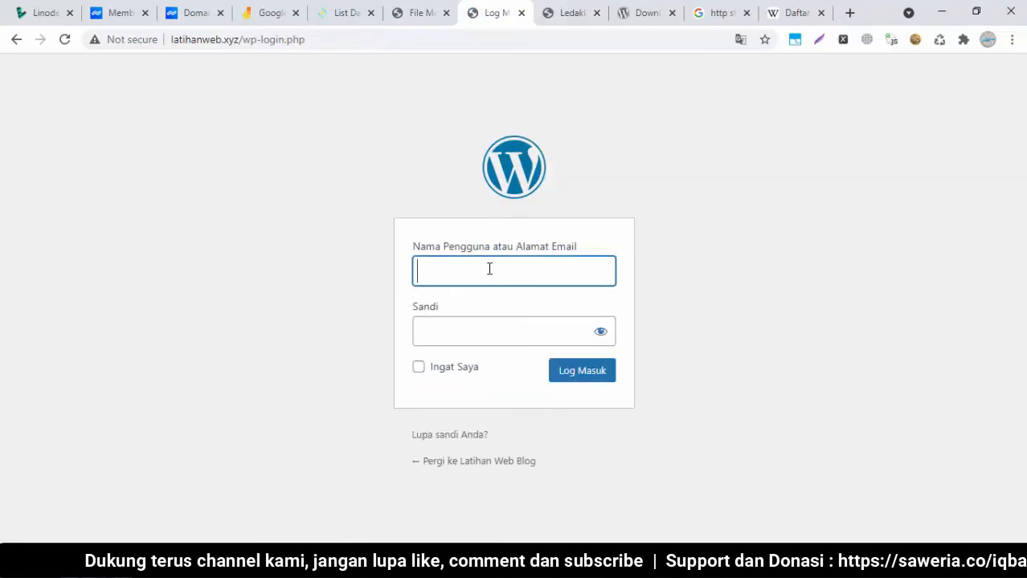
Log in as admin with the account password to reach the Latihan Web Blog dashboard
type("admin")
left_click(444, 333)
type("passwordadmin")
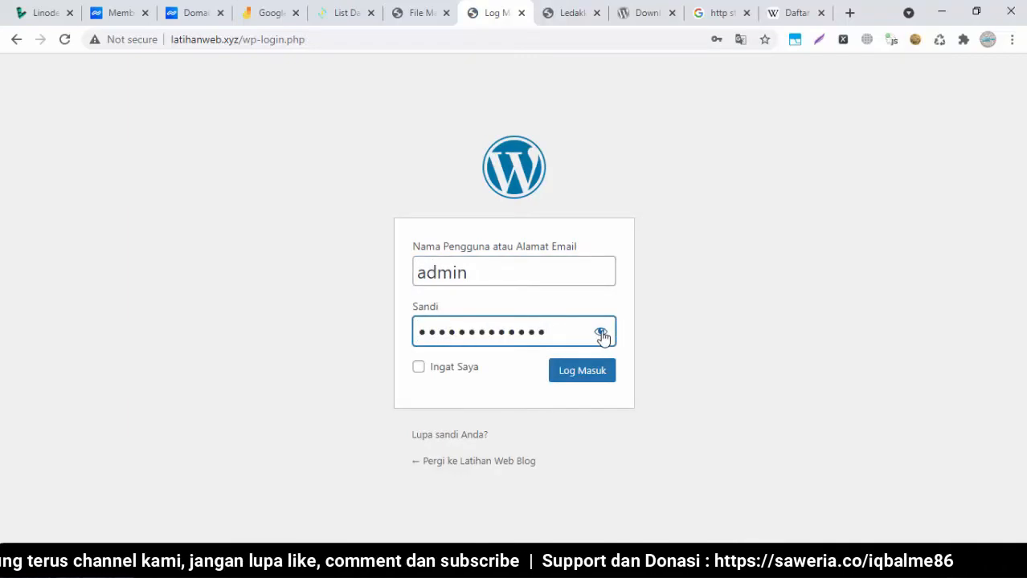
left_click(600, 332)
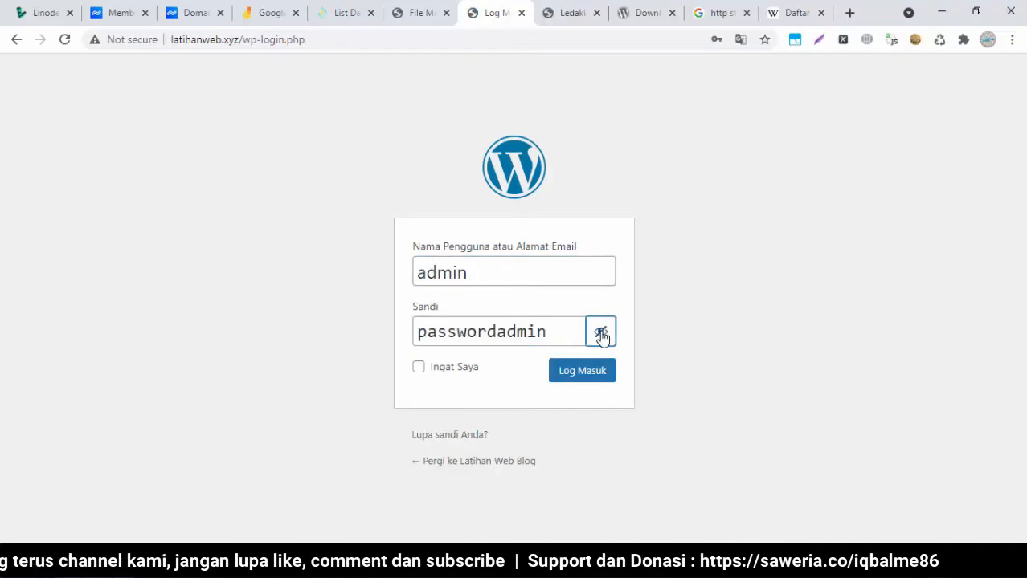
left_click(581, 385)
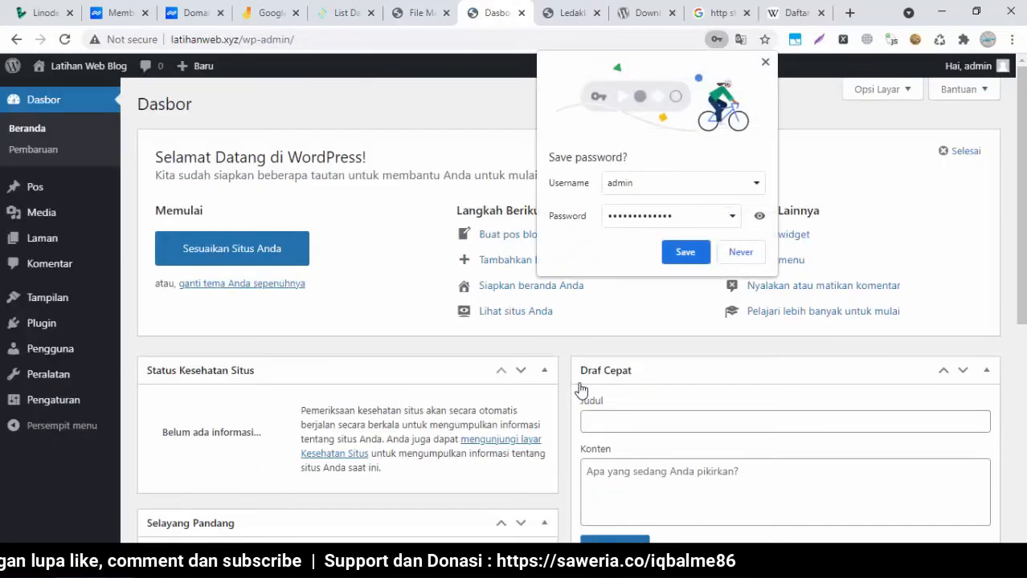
left_click(766, 62)
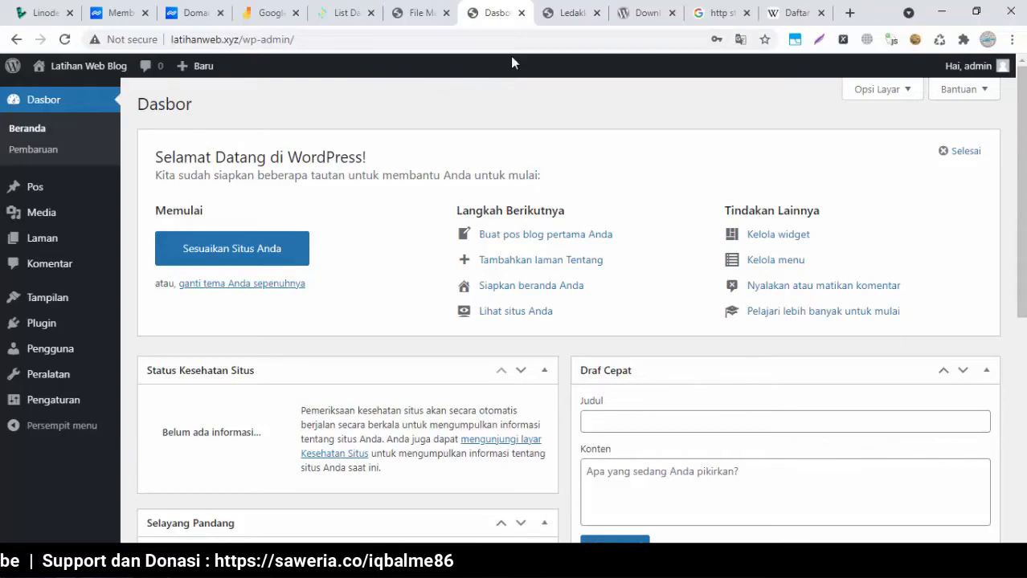
left_click(551, 14)
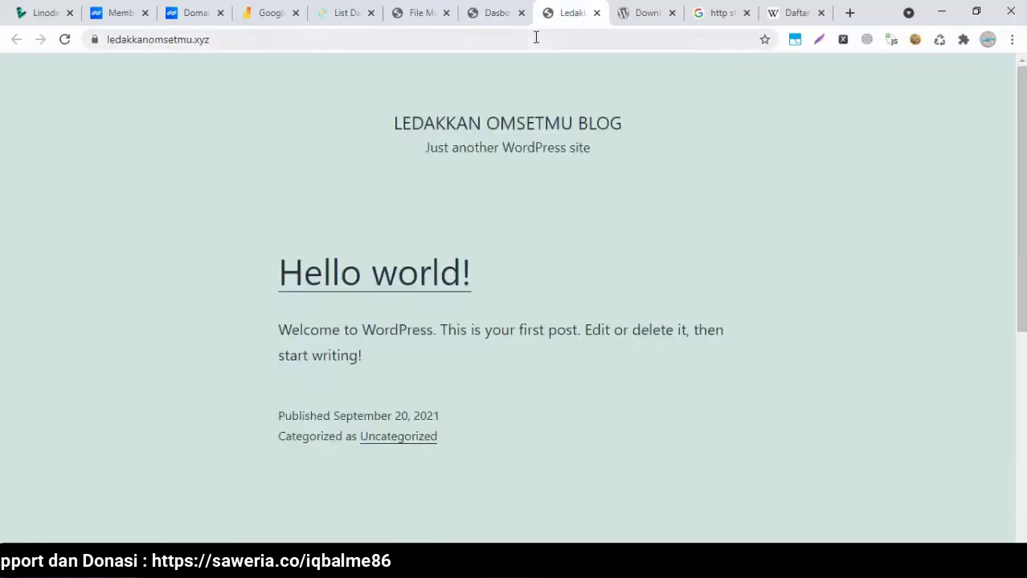
Open the live latihanweb.xyz blog in a new tab from the dashboard's site link
left_click(502, 24)
mouse_move(53, 75)
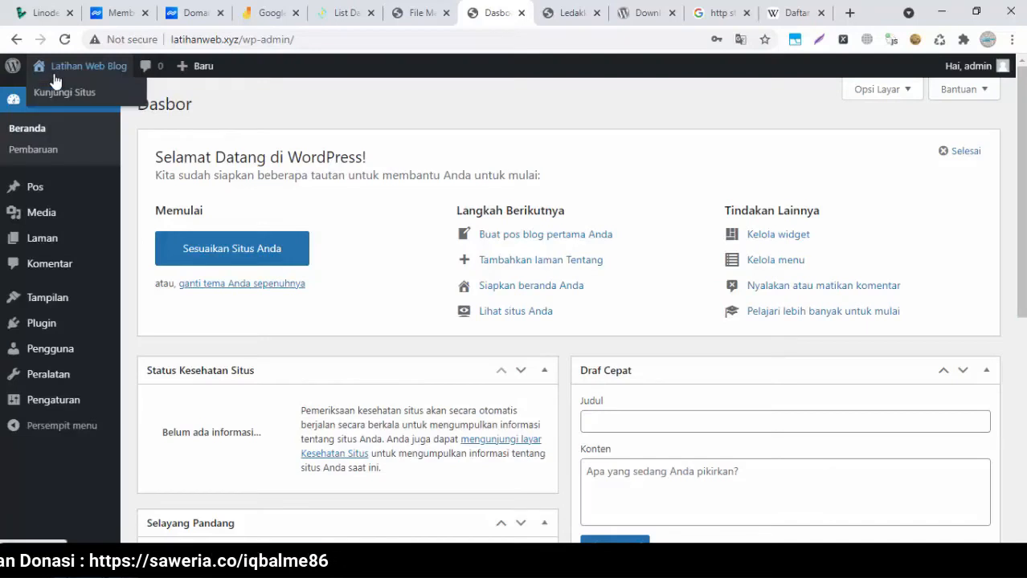
right_click(63, 93)
left_click(85, 106)
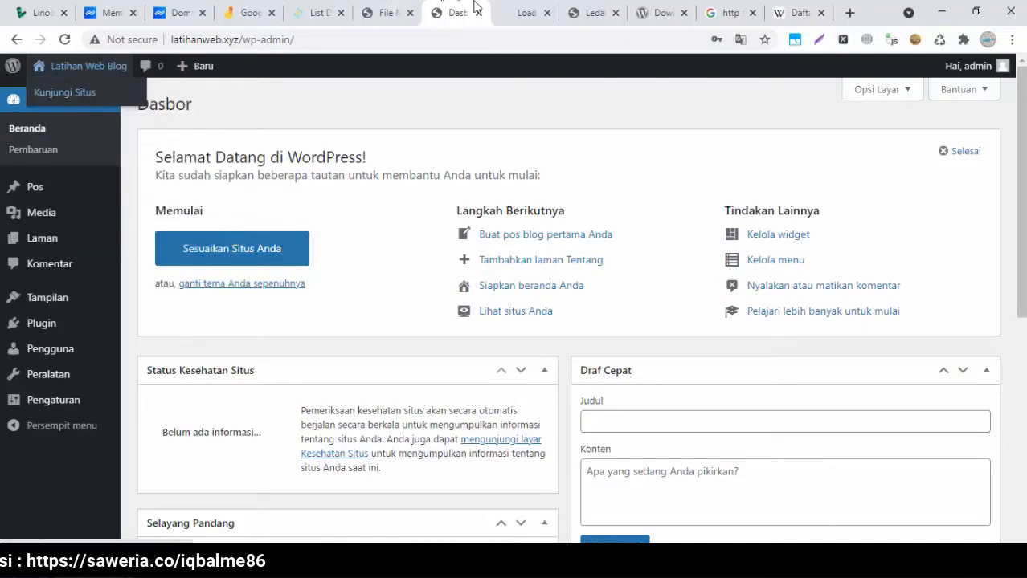
left_click(525, 10)
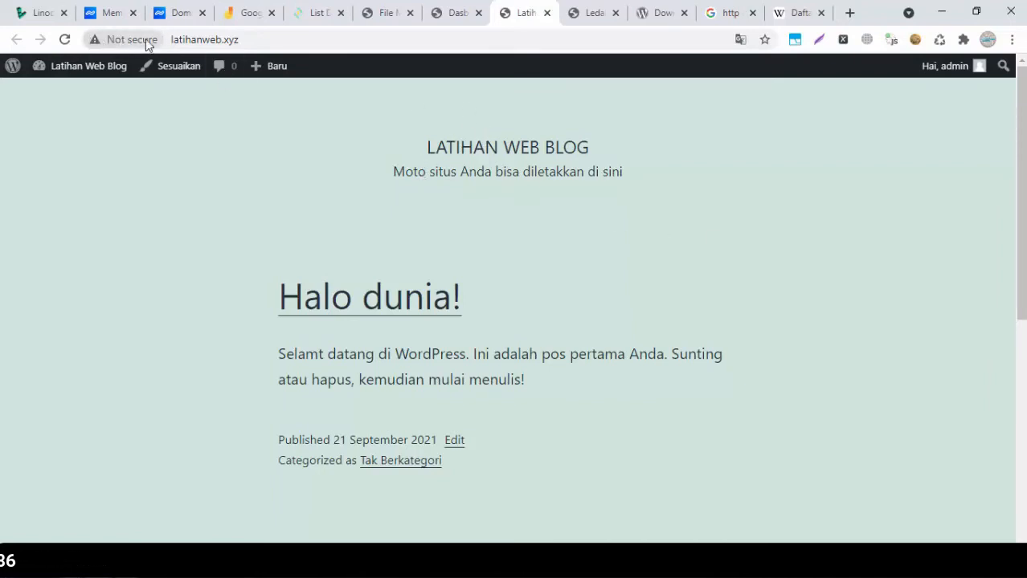
Check the blog's address, then return to the WordPress Dasbor dashboard
left_click(185, 37)
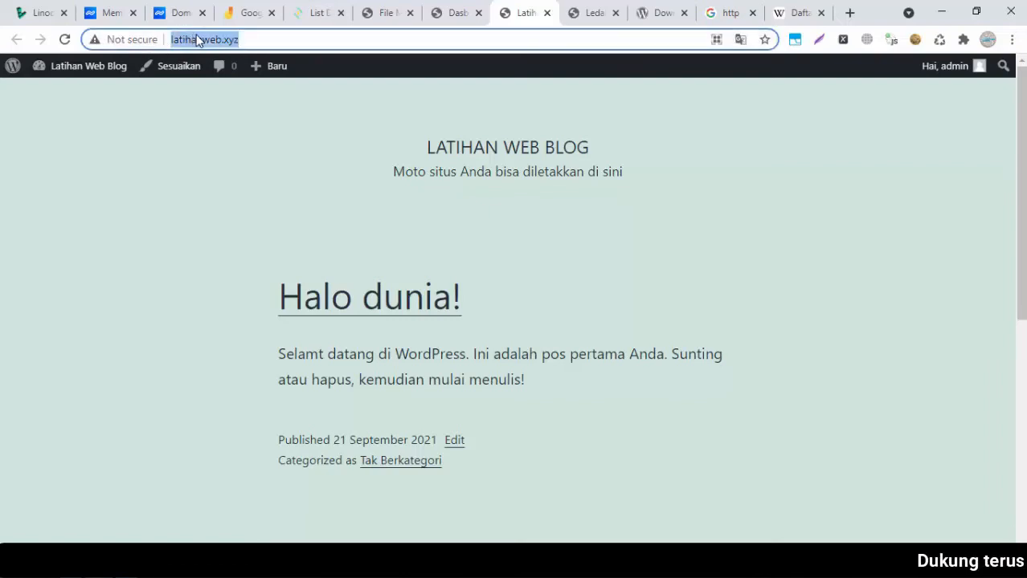
left_click(196, 39)
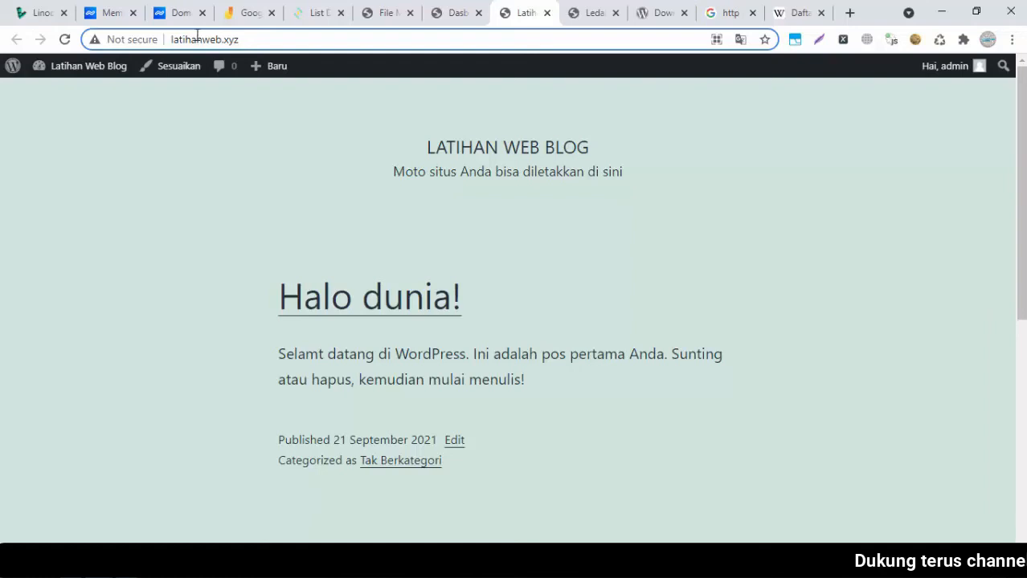
left_click(343, 151)
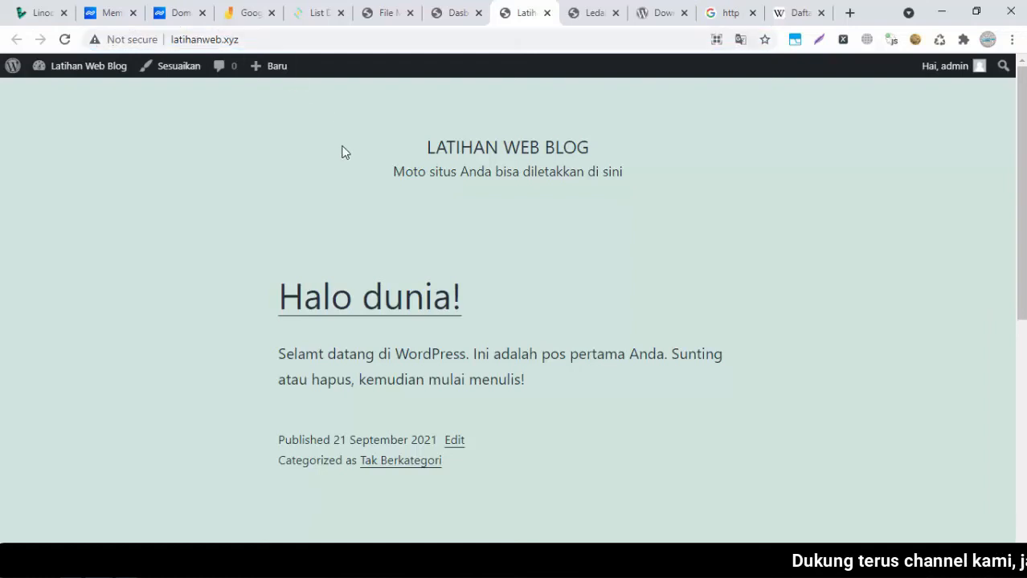
left_click(451, 10)
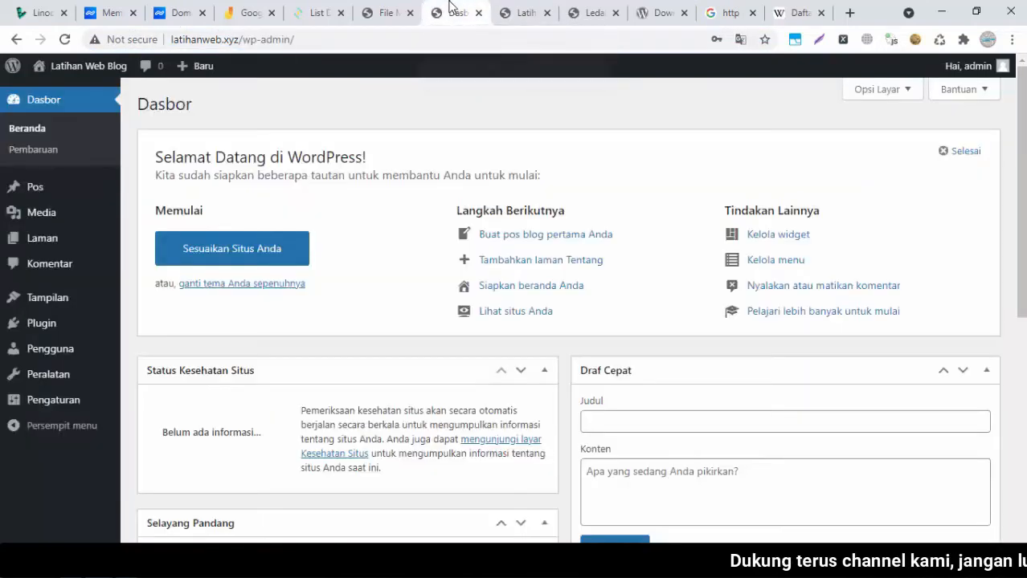
Go to CyberPanel's SSL > Manage SSL page
left_click(389, 12)
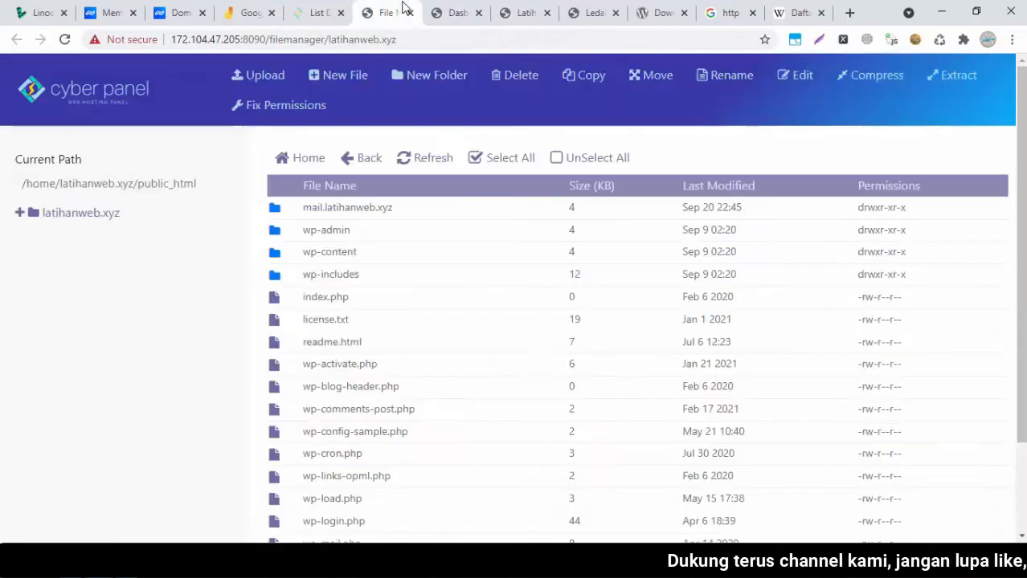
left_click(319, 10)
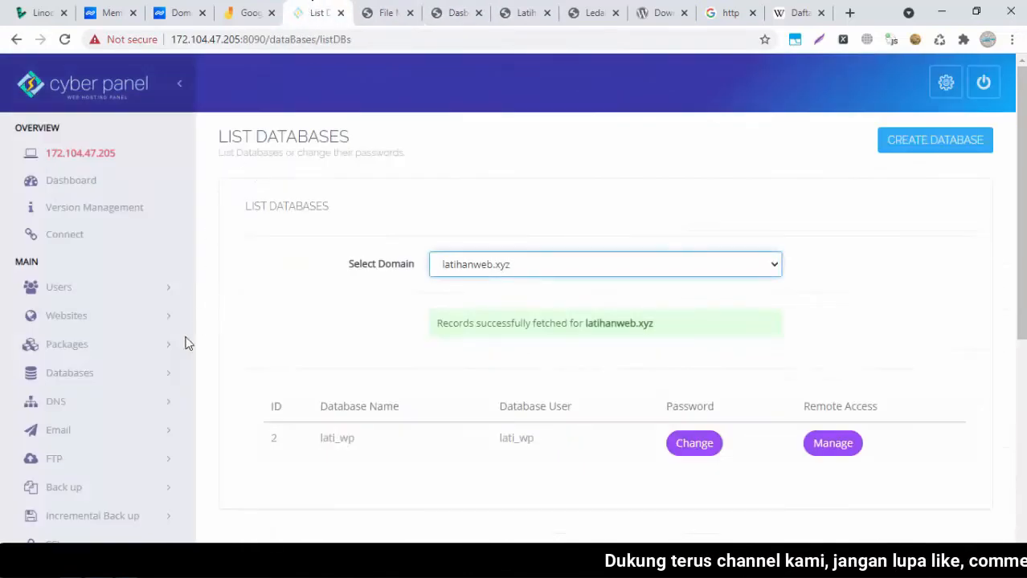
scroll(991, 297, "down", 2)
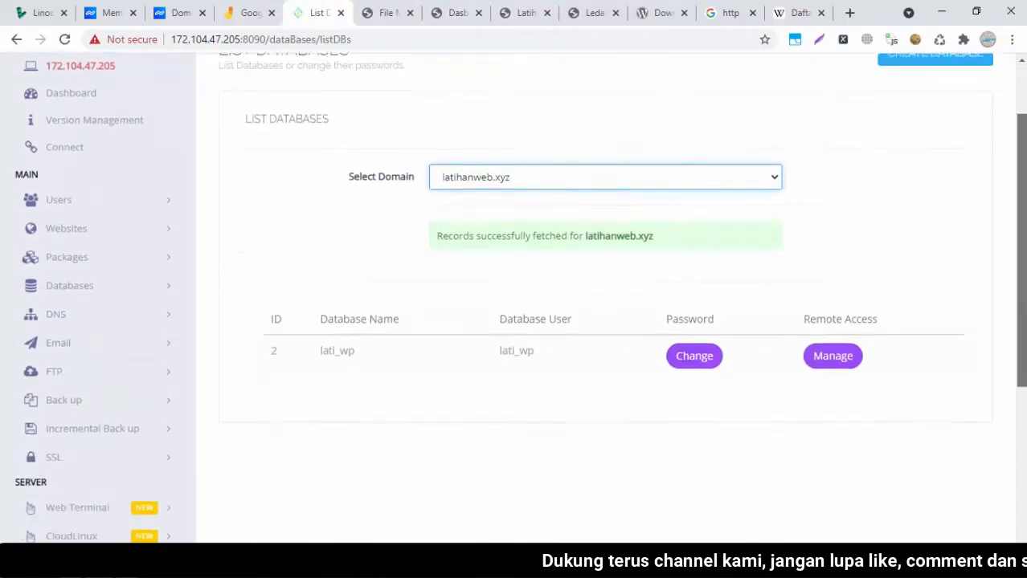
left_click(163, 397)
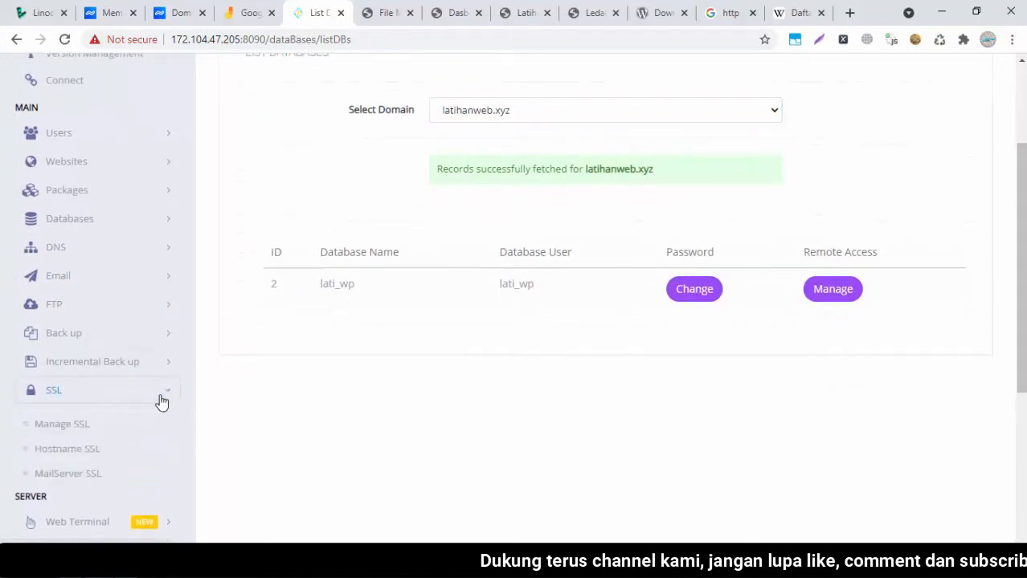
left_click(76, 429)
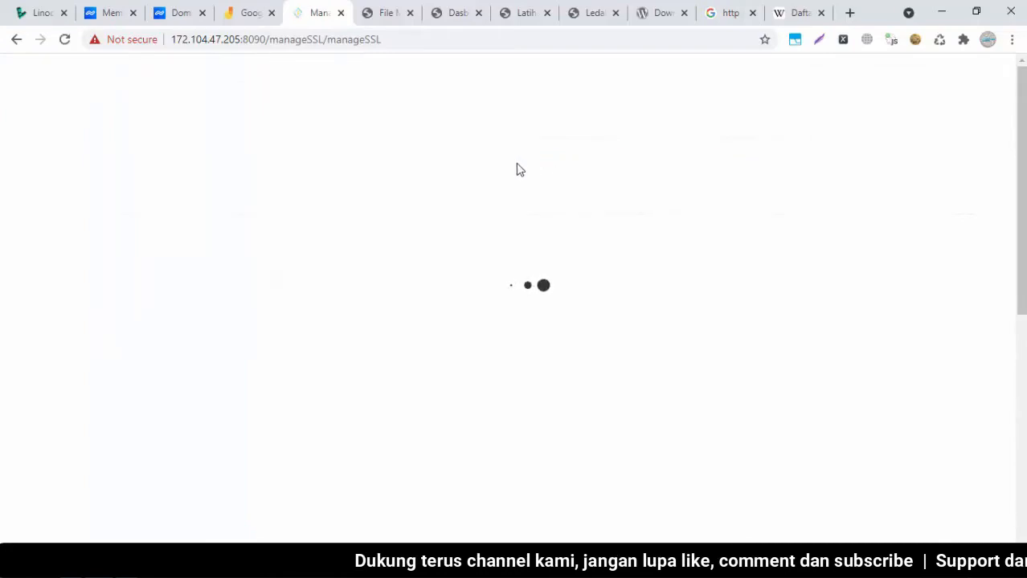
Select latihanweb.xyz in Select Website and issue its Let's Encrypt SSL certificate
left_click(476, 266)
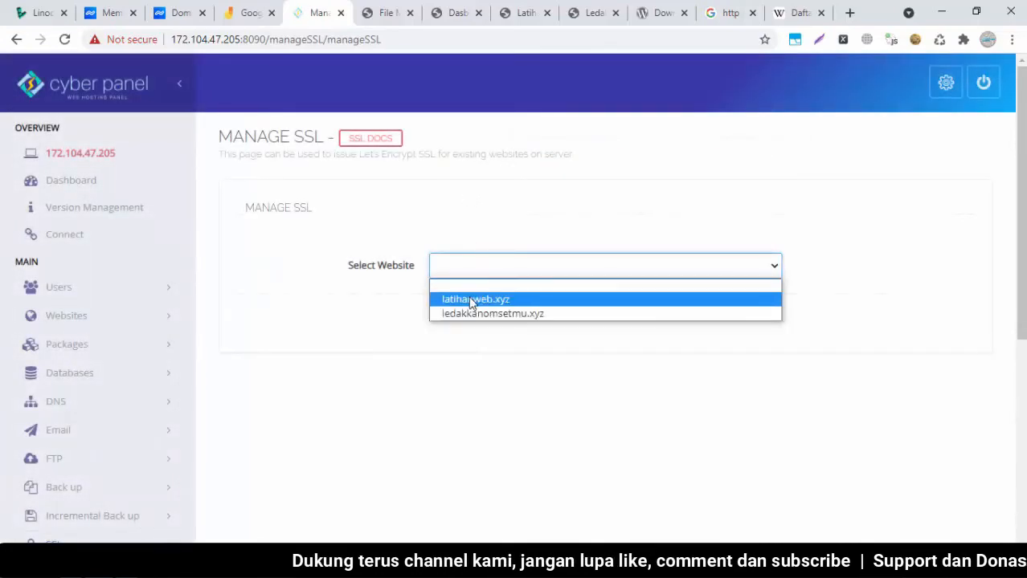
left_click(471, 301)
left_click(475, 336)
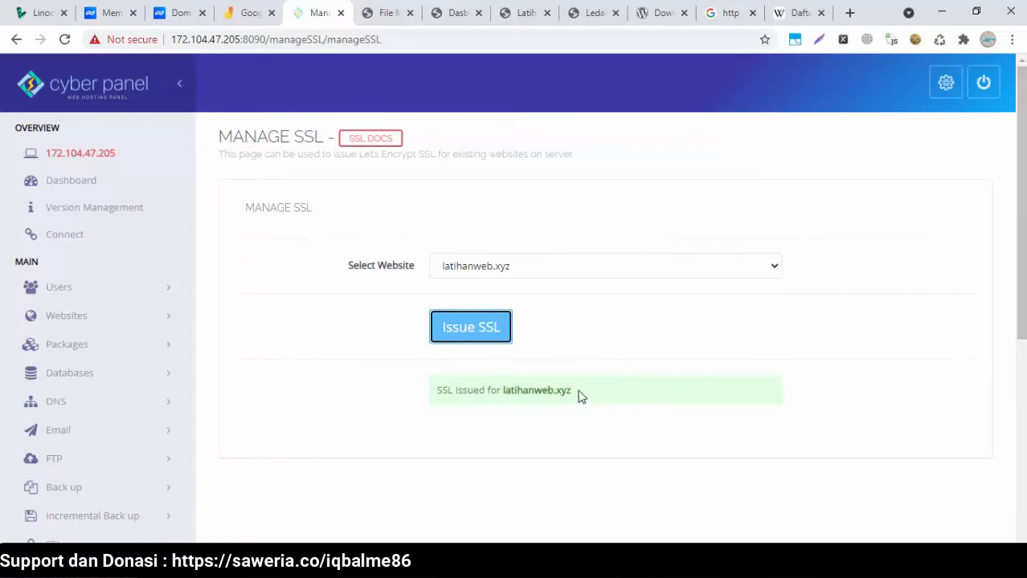
left_click(516, 14)
Reload latihanweb.xyz in a fresh tab to confirm a secure connection
left_click(70, 42)
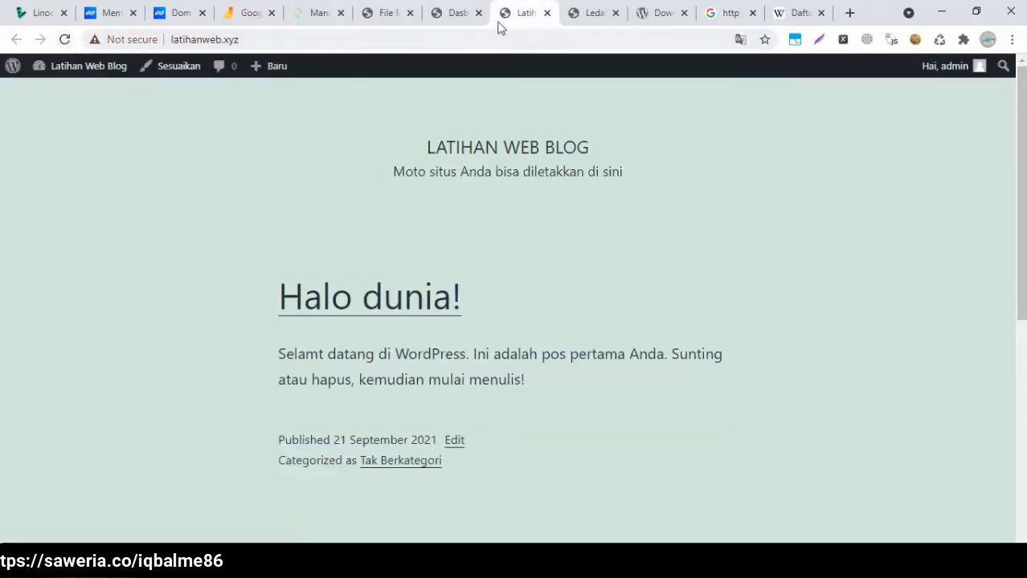
left_click(546, 14)
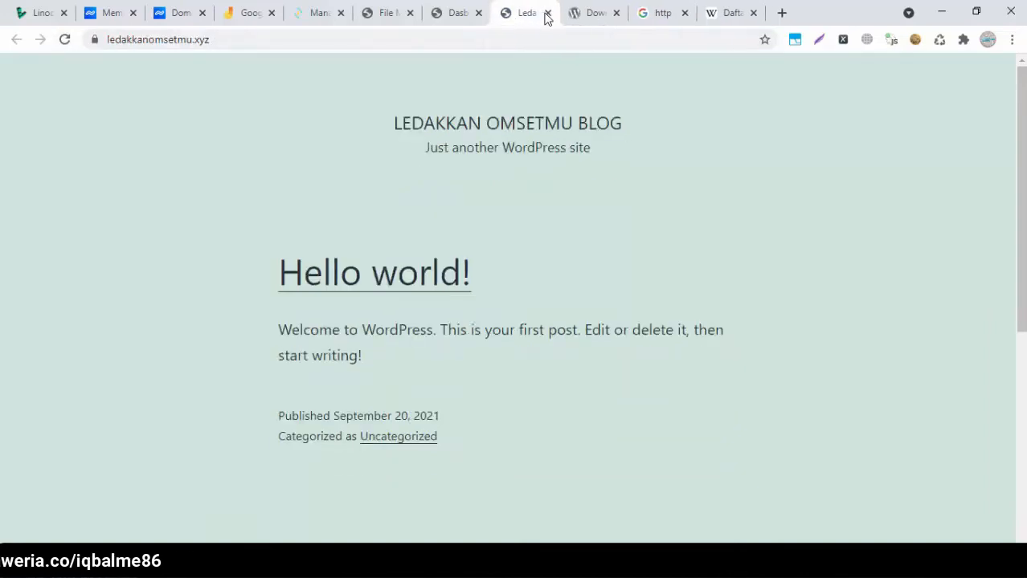
left_click(782, 12)
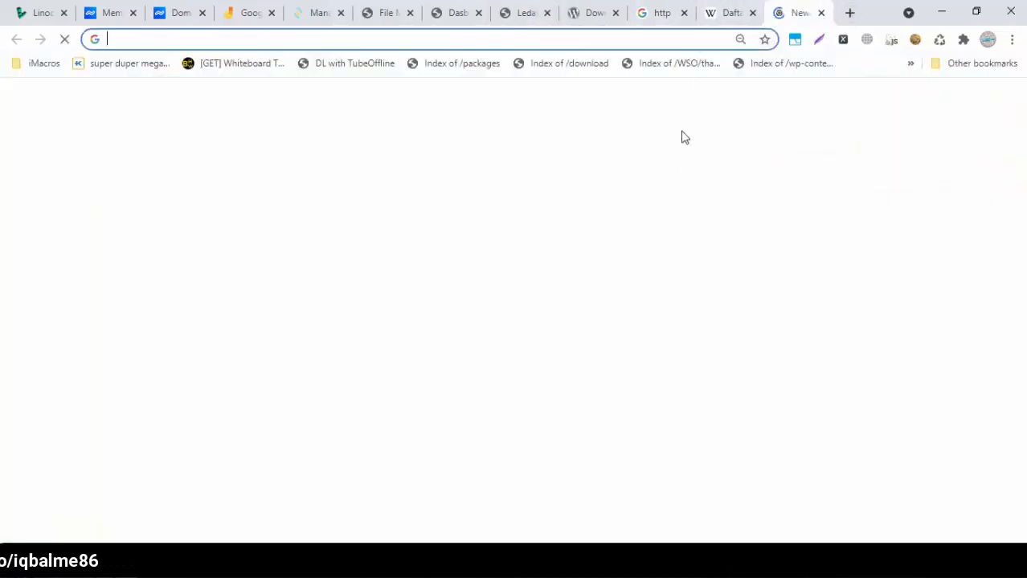
type("lati")
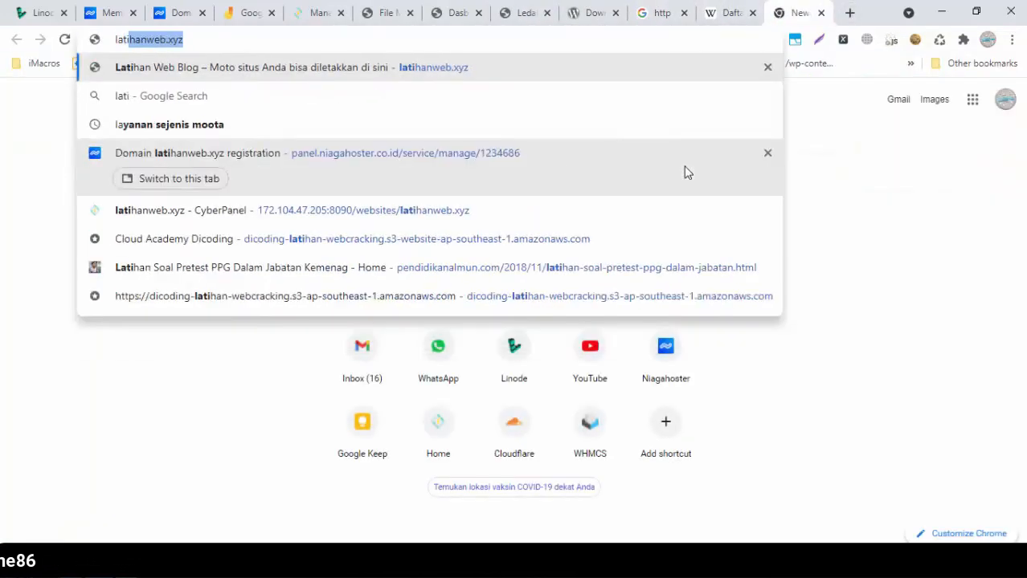
key("Return")
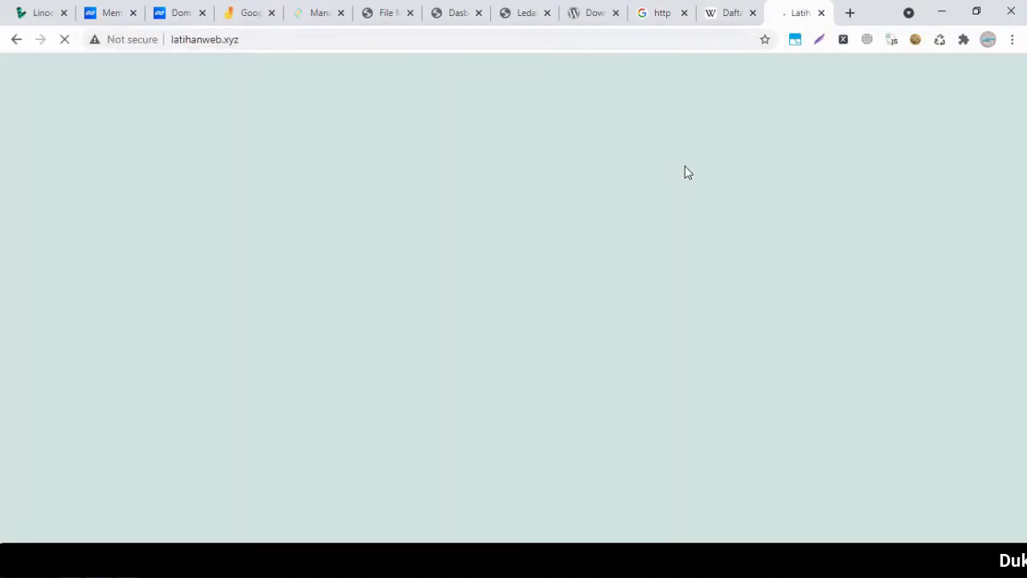
left_click(64, 39)
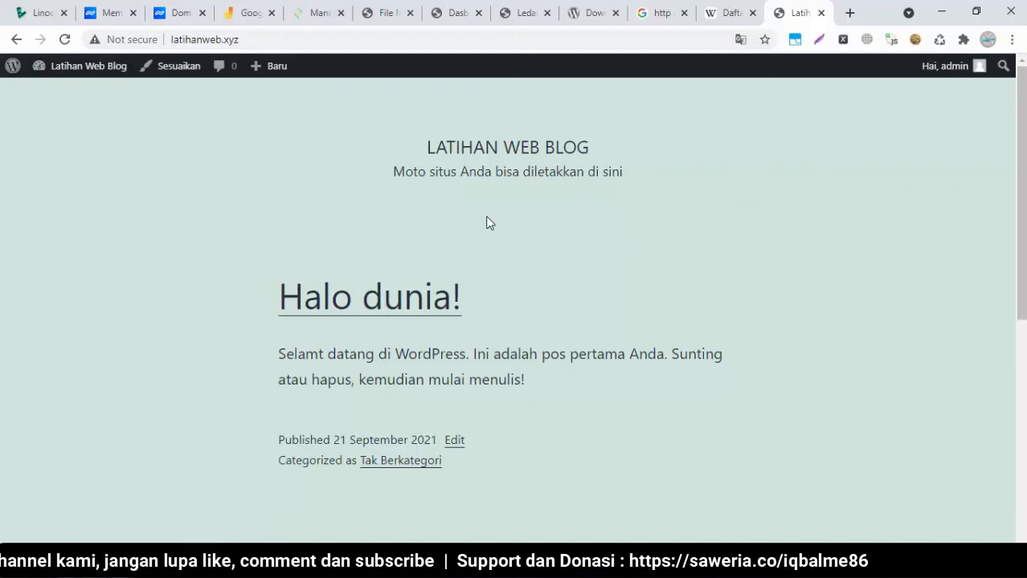
Navigate to CyberPanel's Websites > Create Website page
left_click(308, 12)
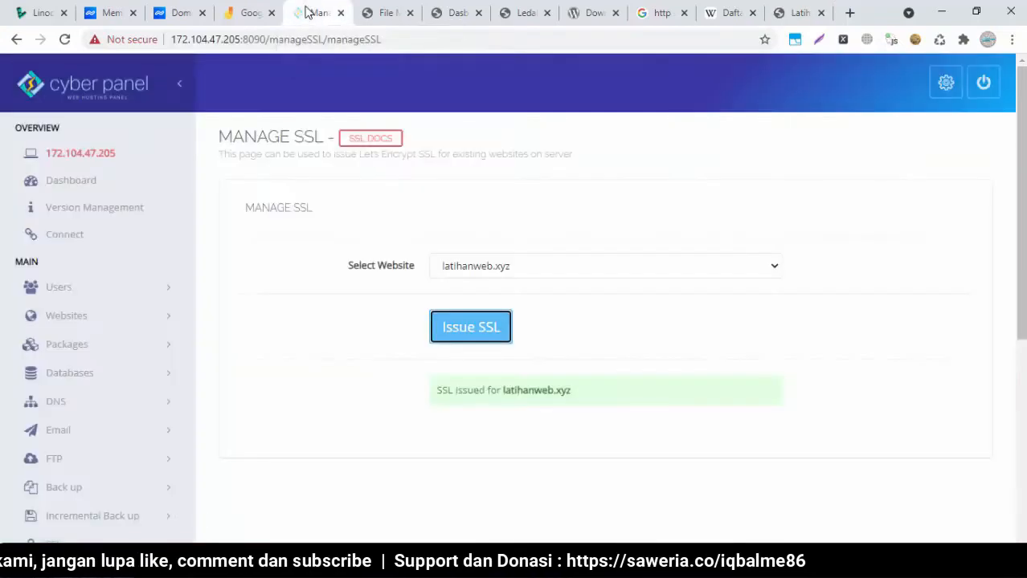
left_click(72, 292)
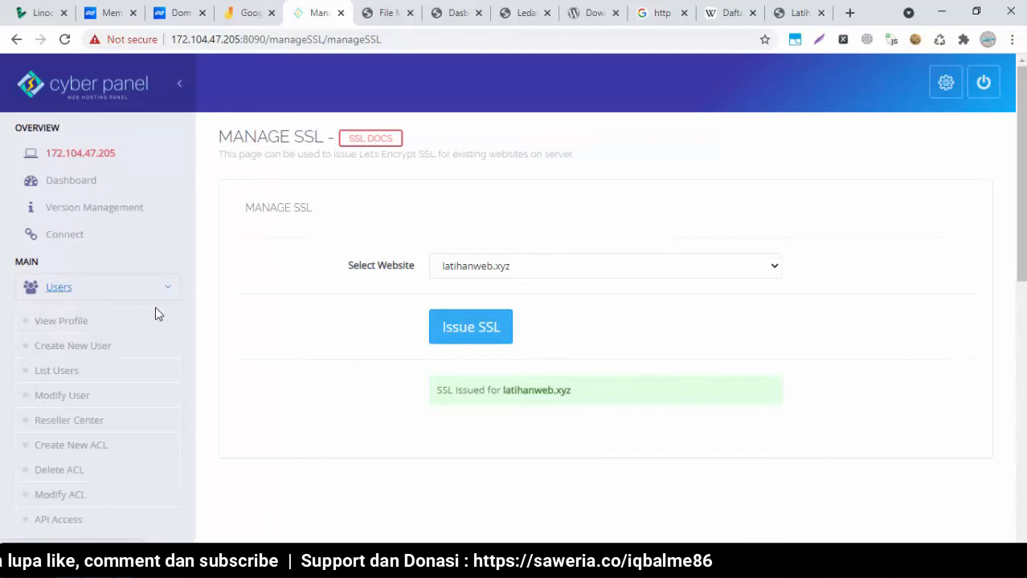
left_click(71, 299)
left_click(71, 319)
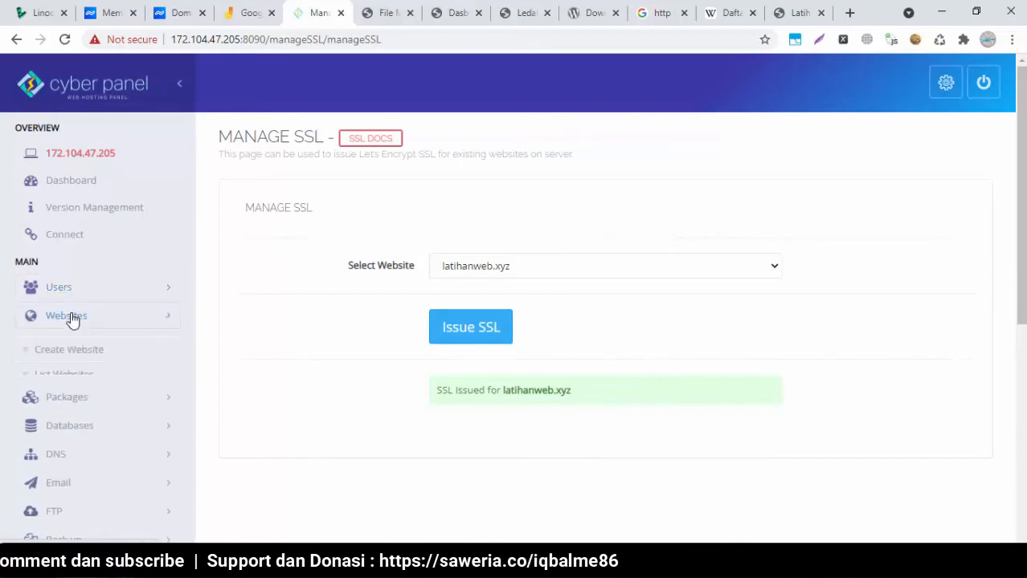
left_click(70, 350)
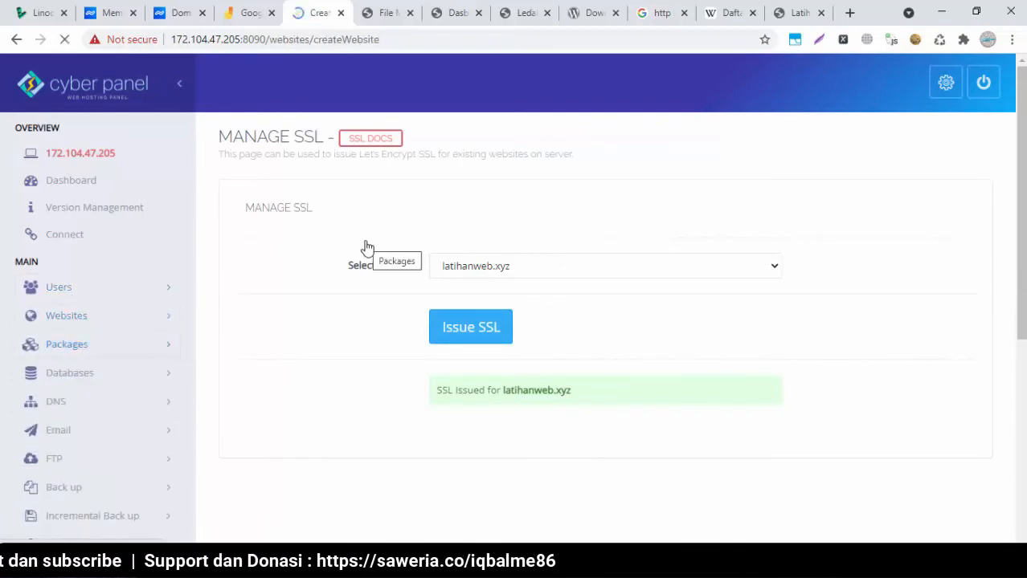
Review the registered domains in Niagahoster, then close the domain-details tab
left_click(175, 19)
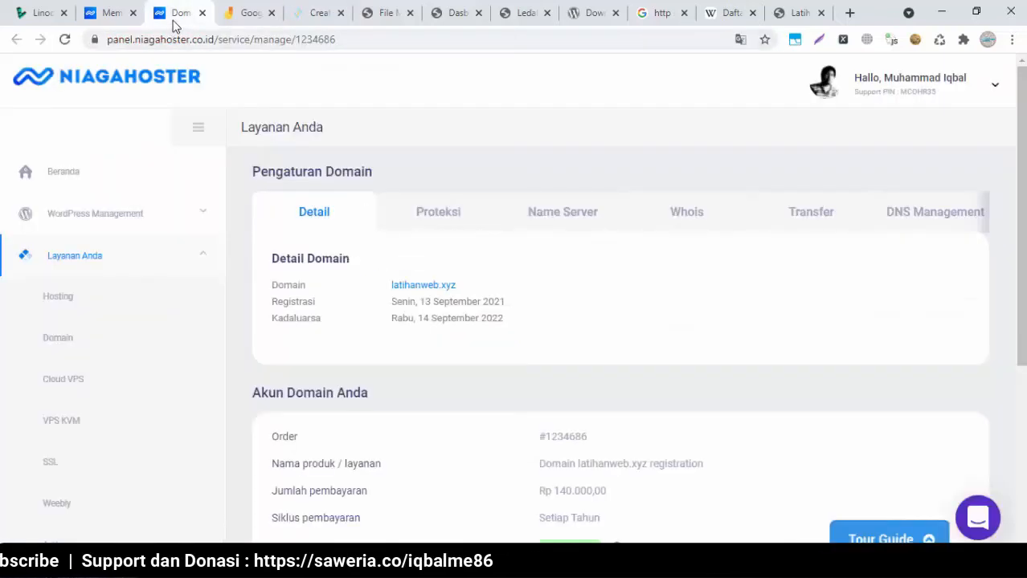
left_click(114, 13)
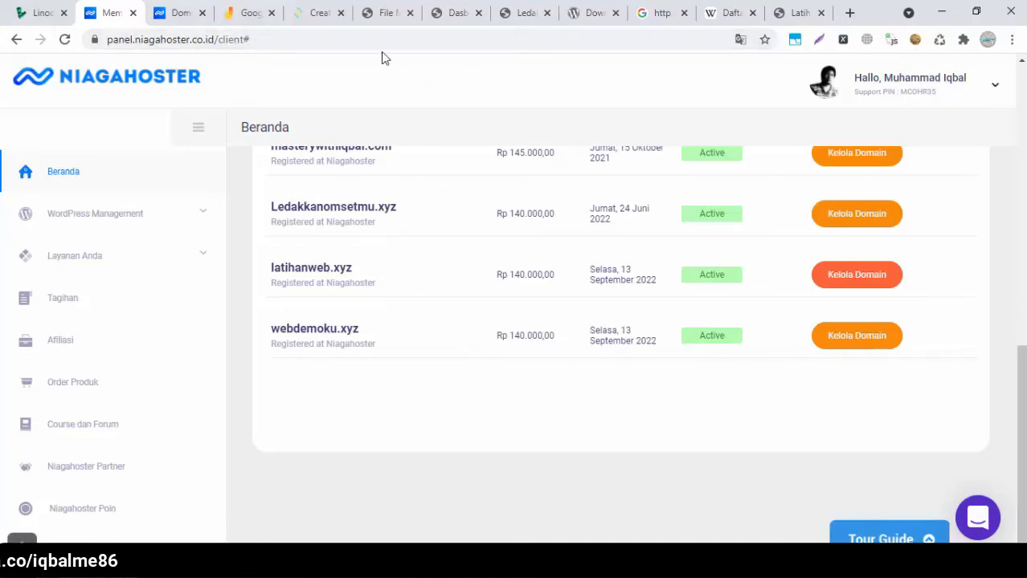
left_click(322, 24)
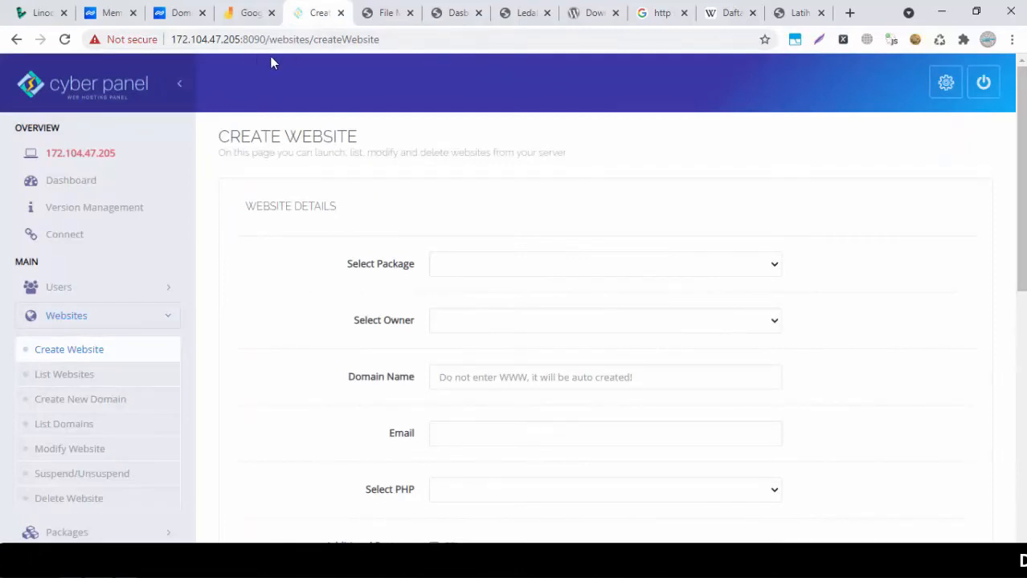
left_click(202, 18)
Set the new website's package to Default and open the Select Owner list
left_click(619, 258)
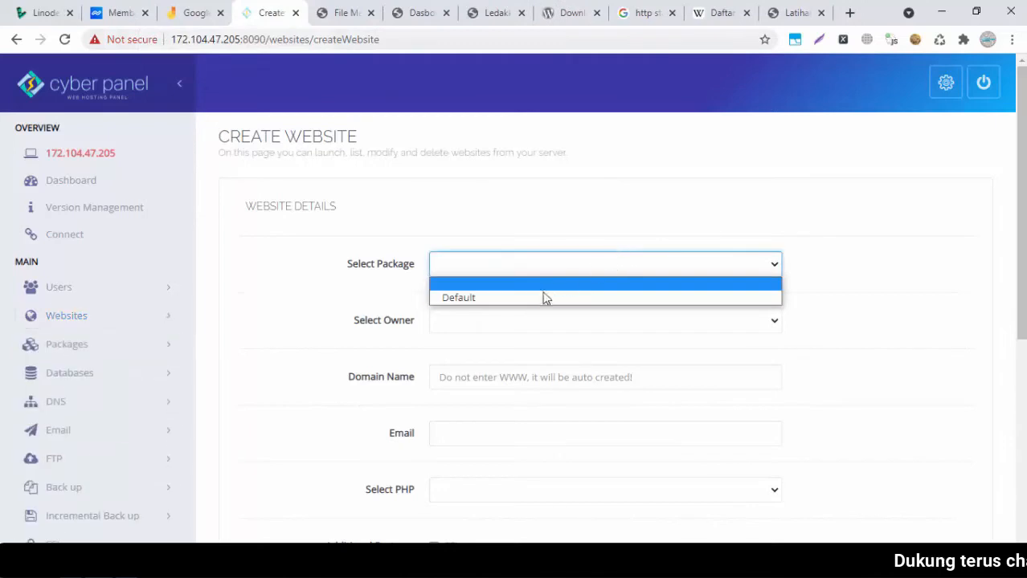
left_click(534, 295)
left_click(584, 320)
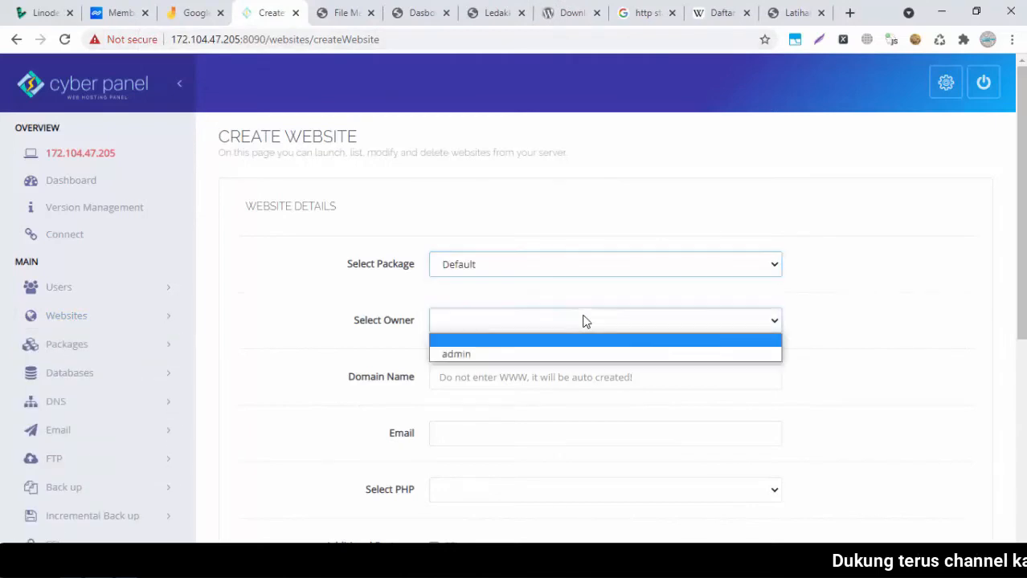
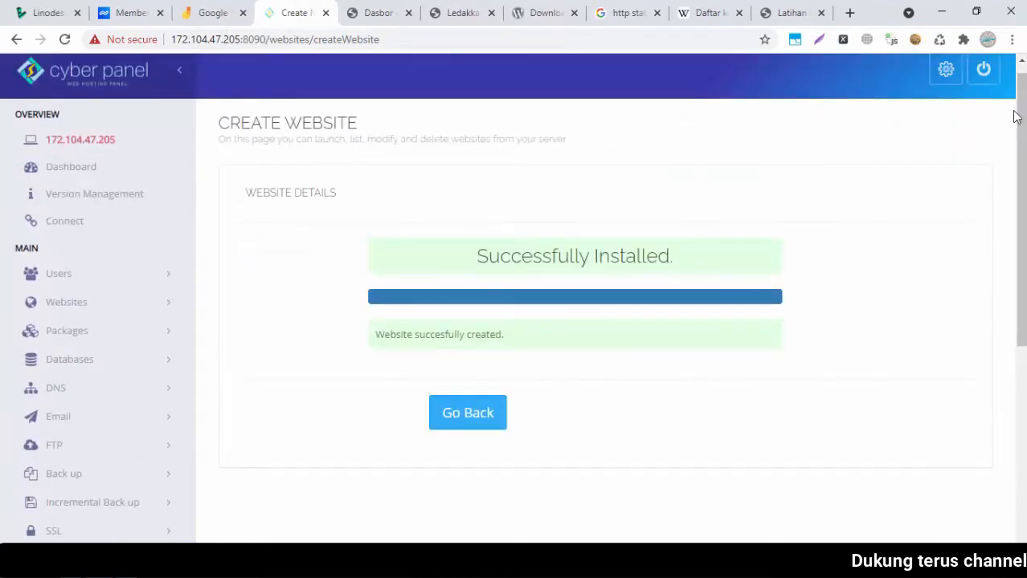
Open Websites > List Websites and try visiting webdemoku.xyz, closing the unreachable page
left_click(101, 307)
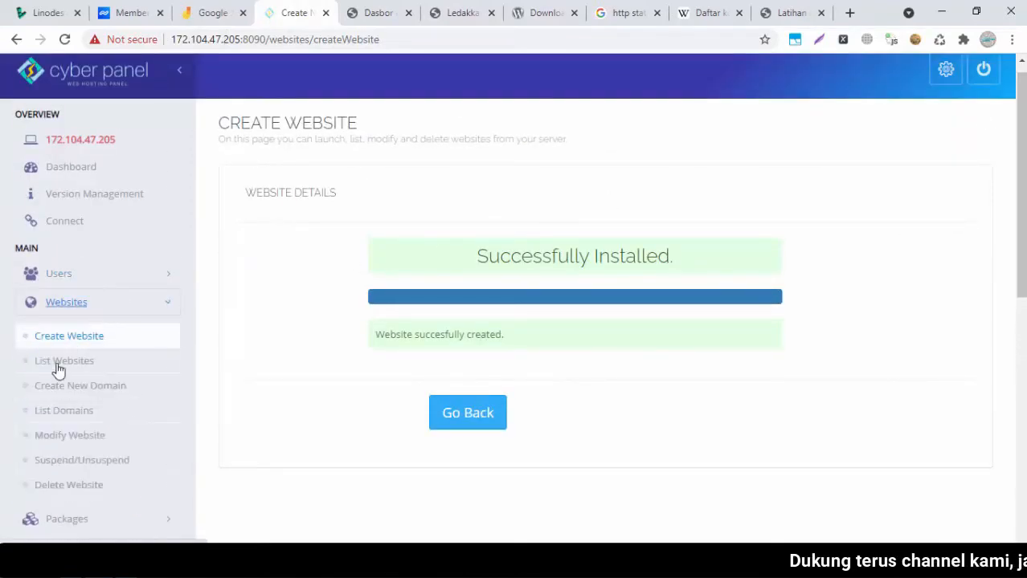
left_click(67, 361)
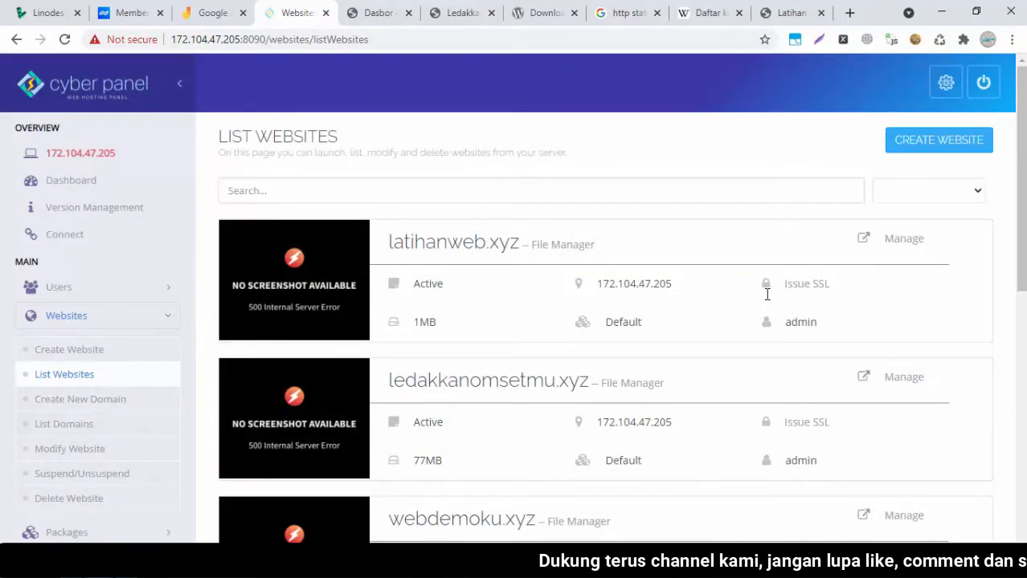
mouse_move(1024, 173)
left_mouse_down()
mouse_move(1024, 278)
mouse_move(1025, 189)
left_mouse_up()
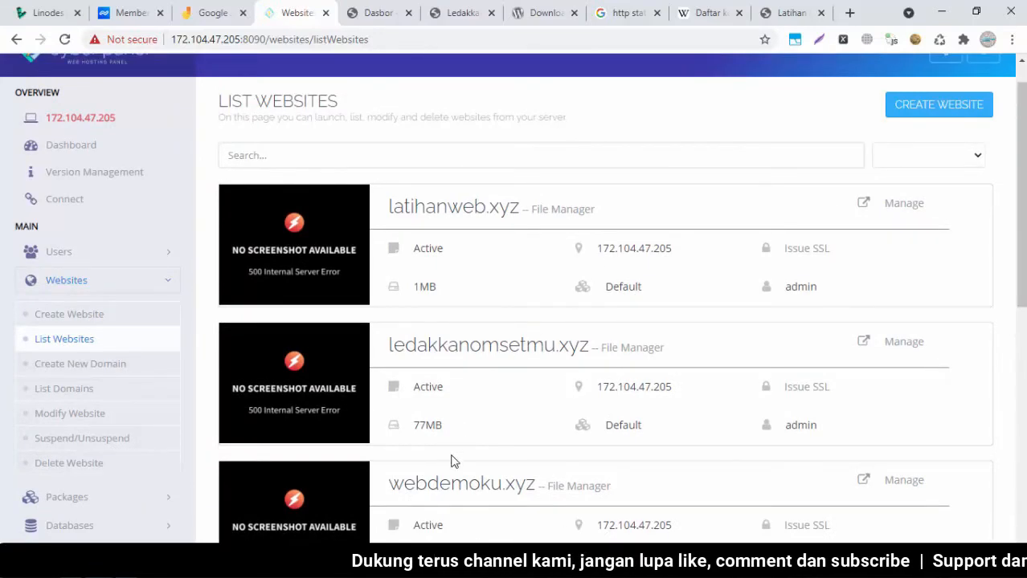
scroll(1020, 282, "down", 2)
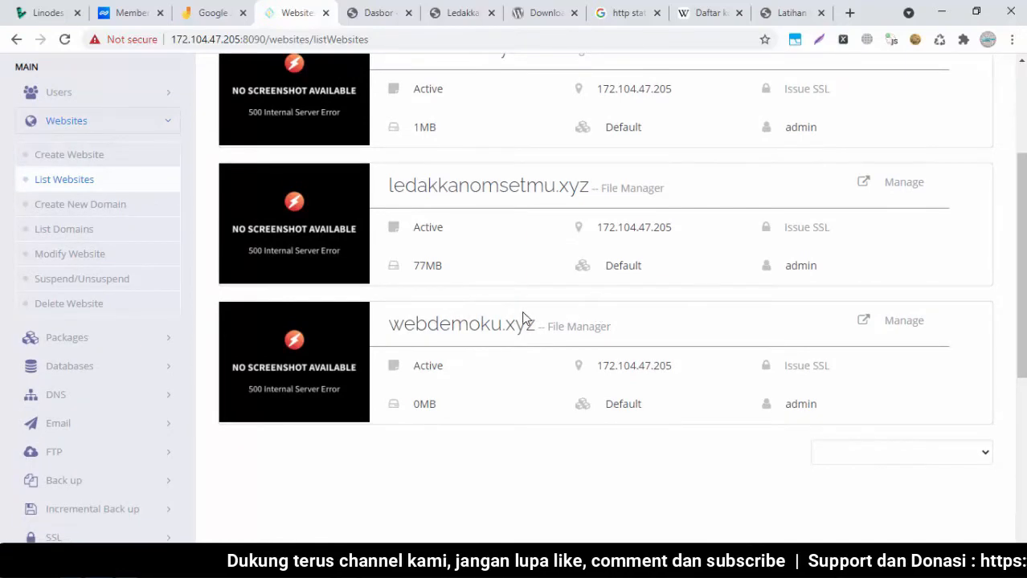
left_click(448, 335)
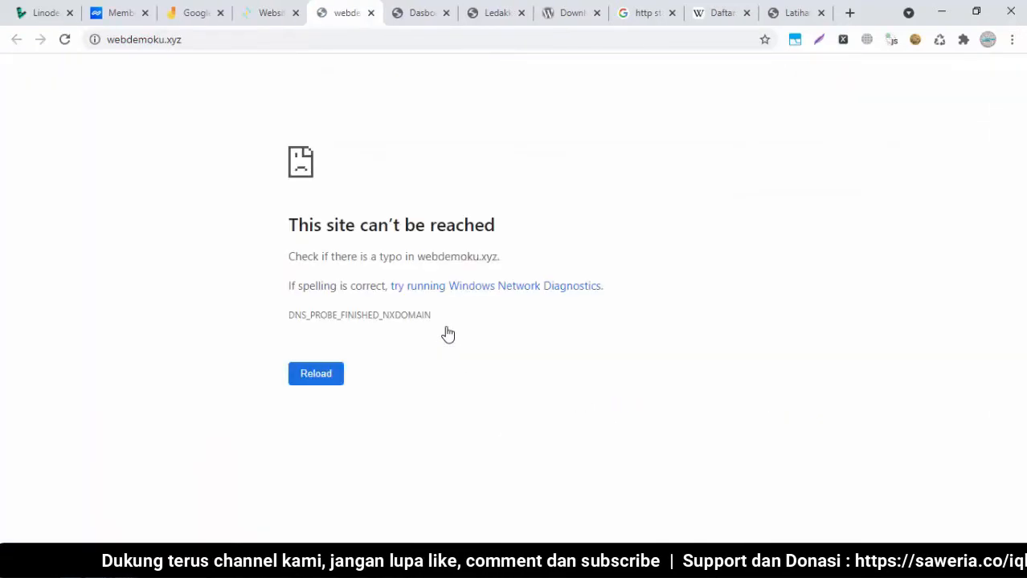
left_click(370, 13)
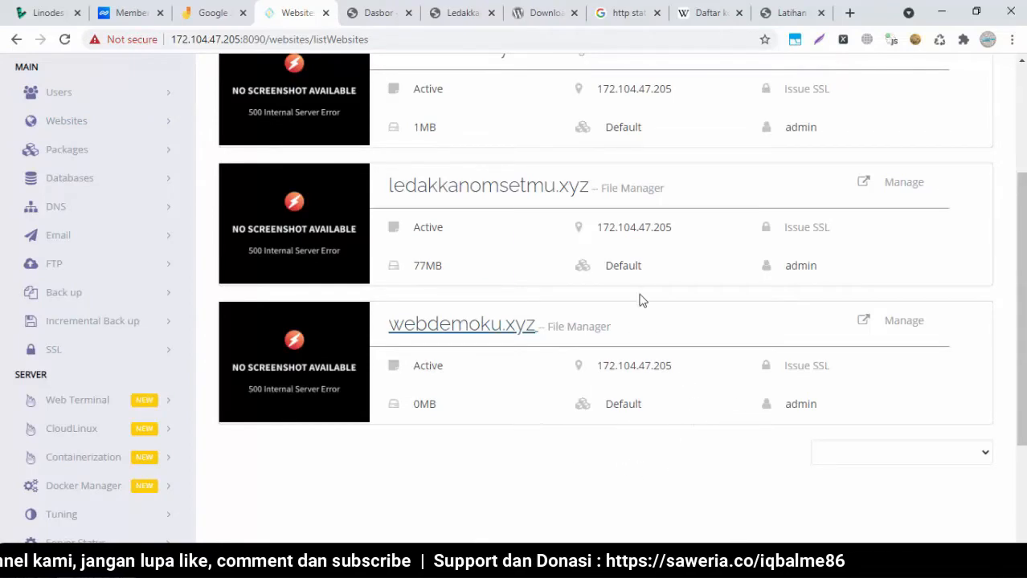
Copy webdemoku.xyz's IP address 172.104.47.205 from the website list
left_click_drag(1023, 298, 1023, 263)
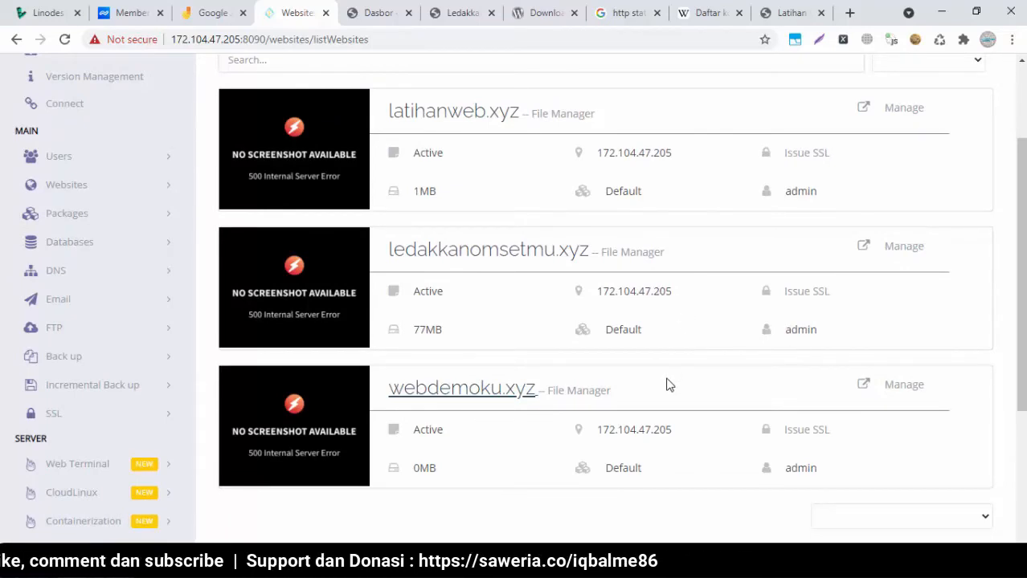
left_click_drag(1022, 274, 1022, 325)
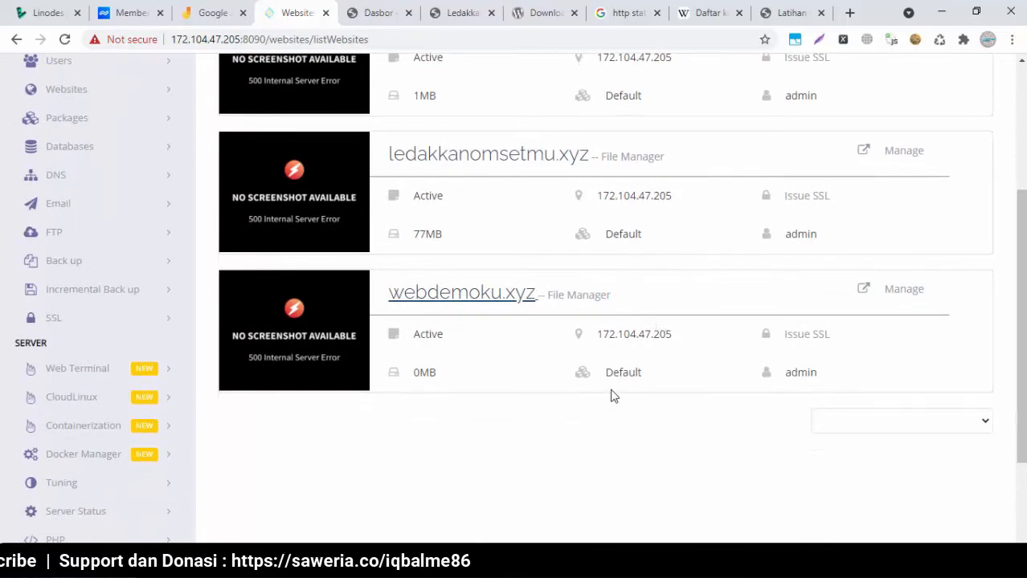
left_click_drag(675, 334, 598, 337)
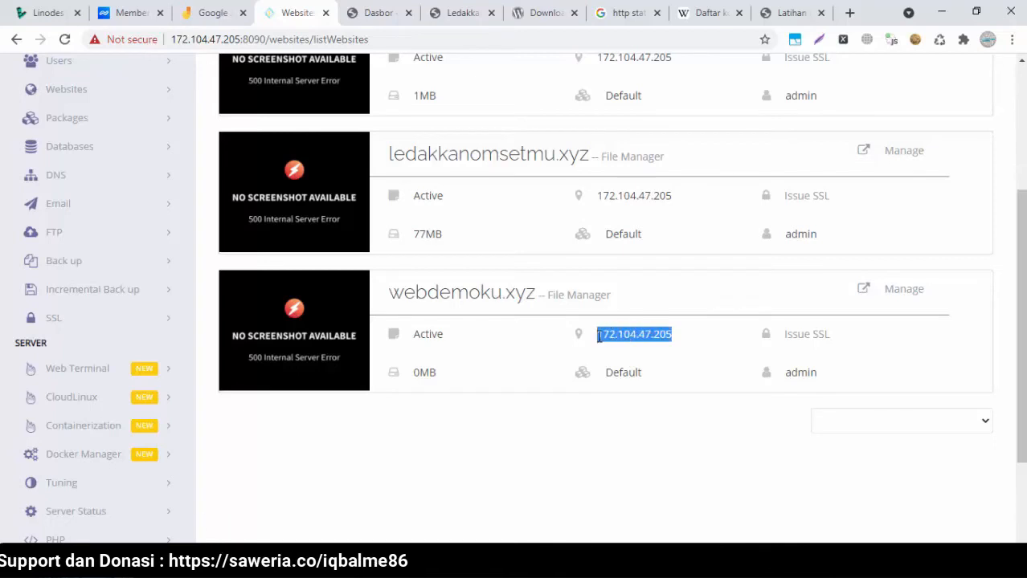
left_click(598, 337)
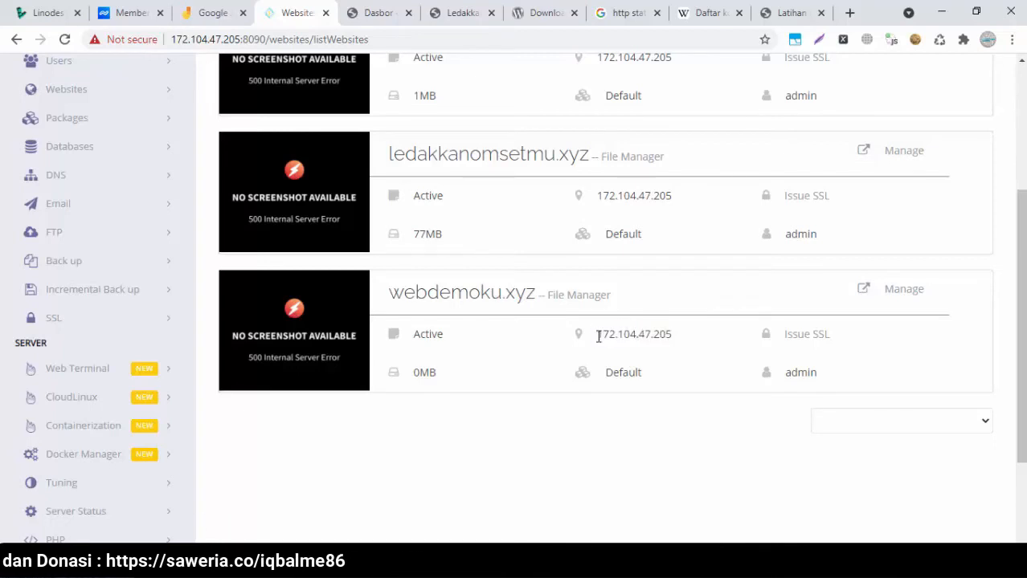
left_click_drag(601, 337, 676, 344)
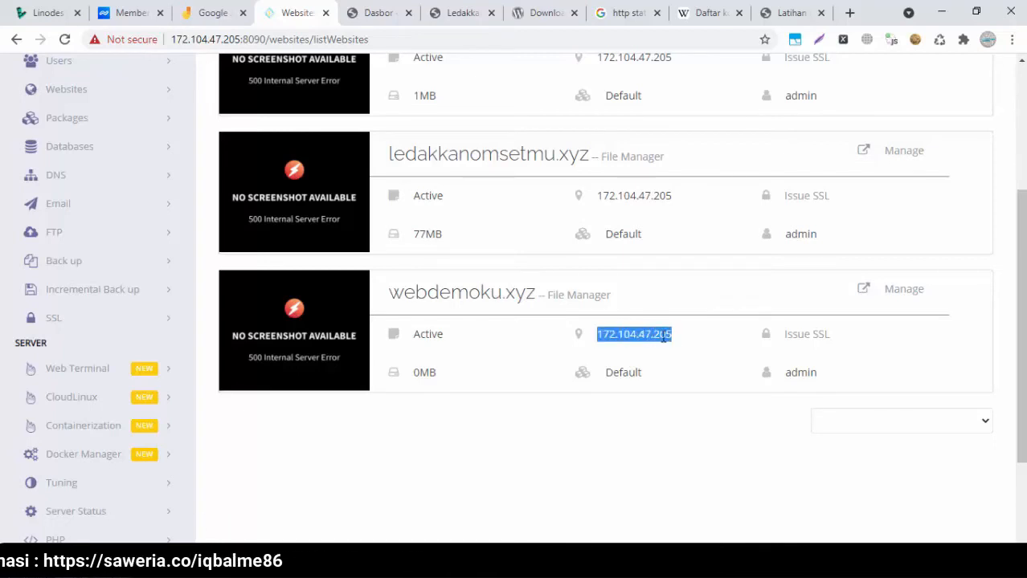
right_click(661, 341)
left_click(671, 349)
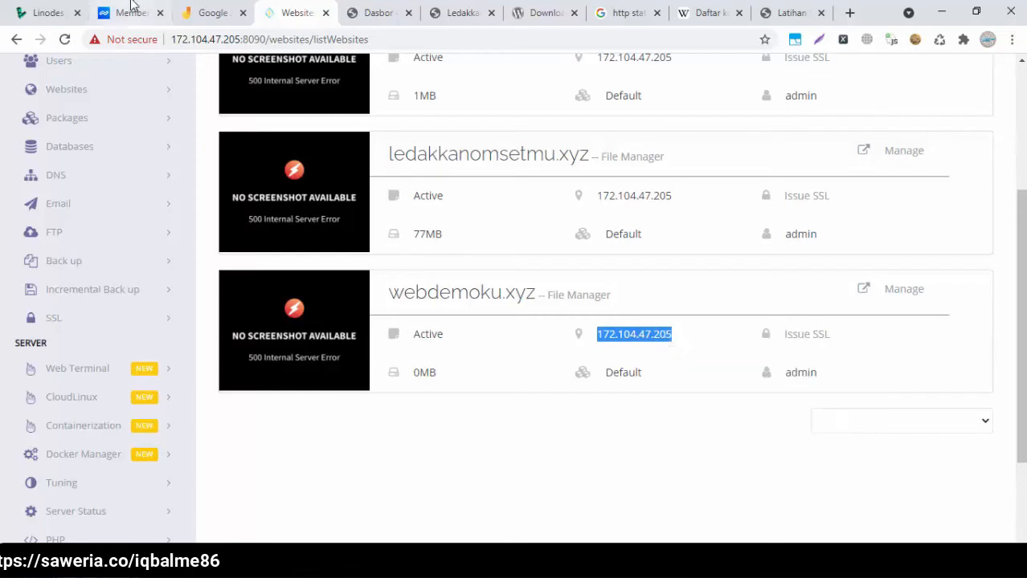
Open webdemoku.xyz's DNS Management in Niagahoster's Kelola Domain page
left_click(129, 12)
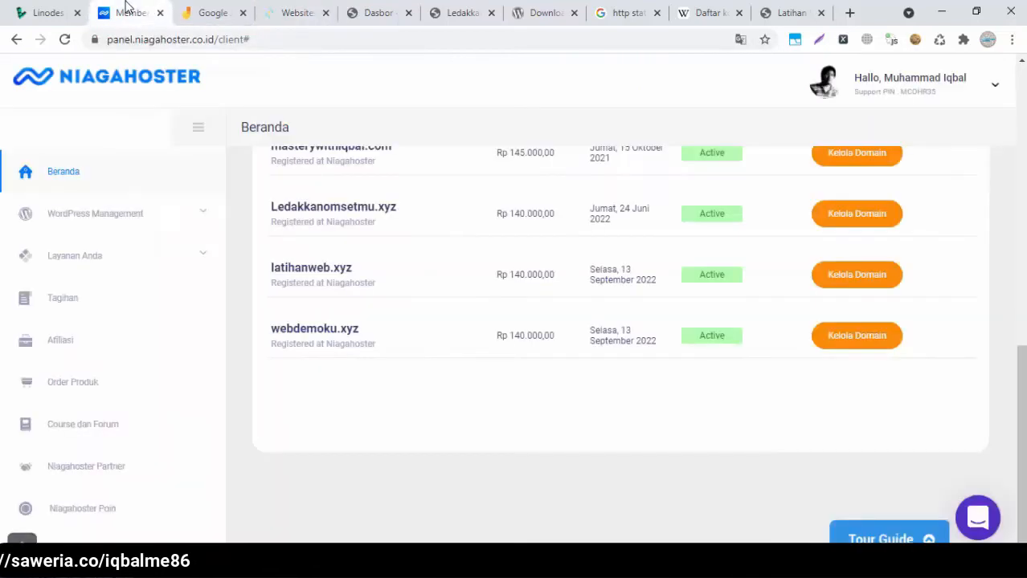
right_click(836, 333)
left_click(848, 342)
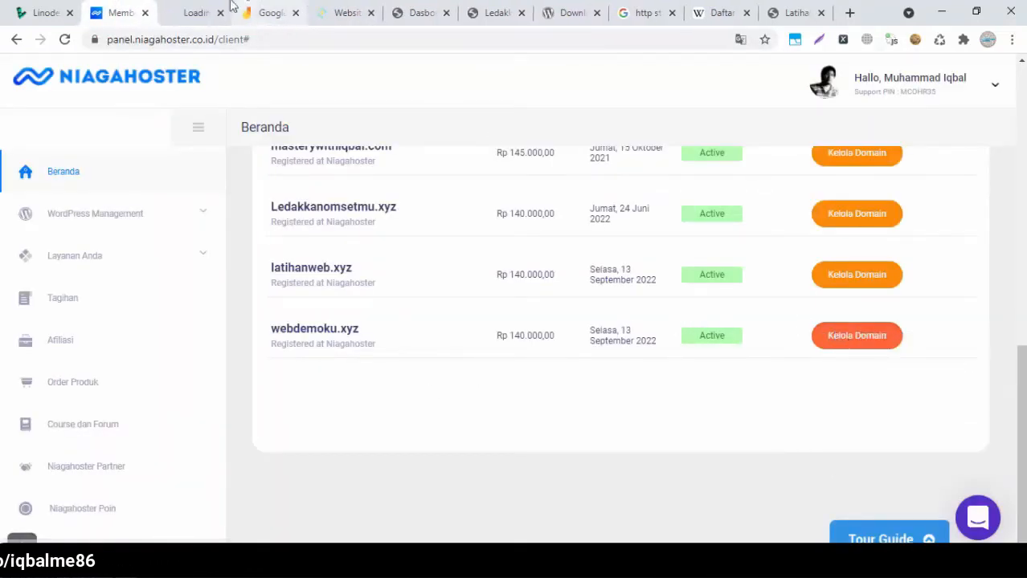
left_click(179, 12)
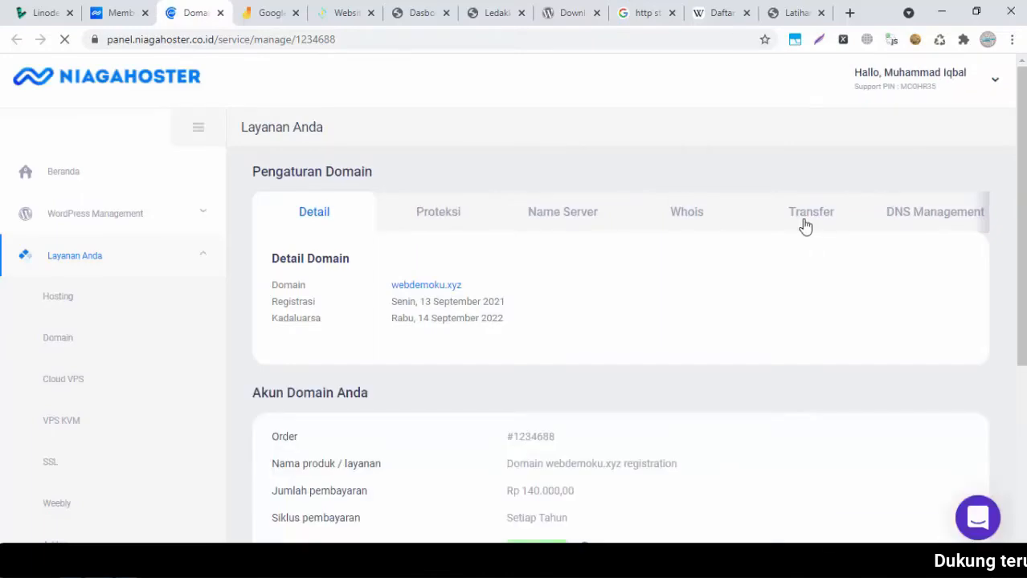
left_click(911, 224)
Add an A record with IPv4 172.104.47.205 for webdemoku.xyz
left_click(313, 475)
right_click(393, 347)
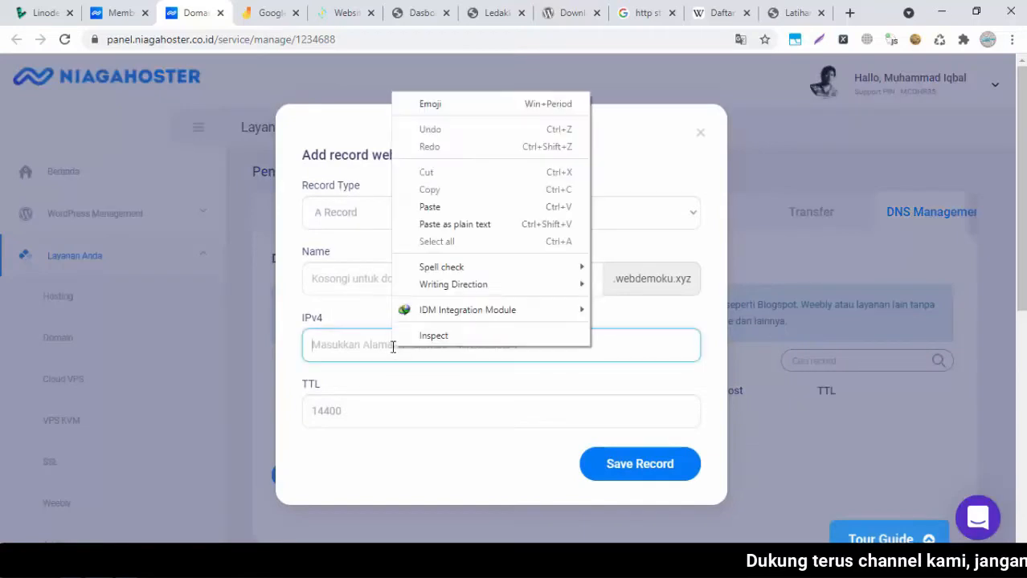
left_click(428, 207)
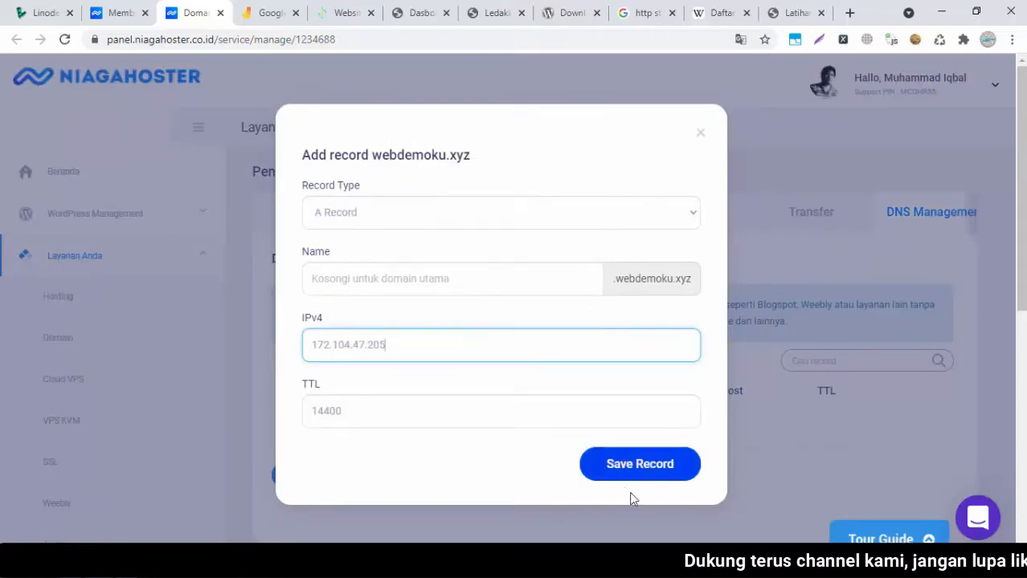
left_click(667, 477)
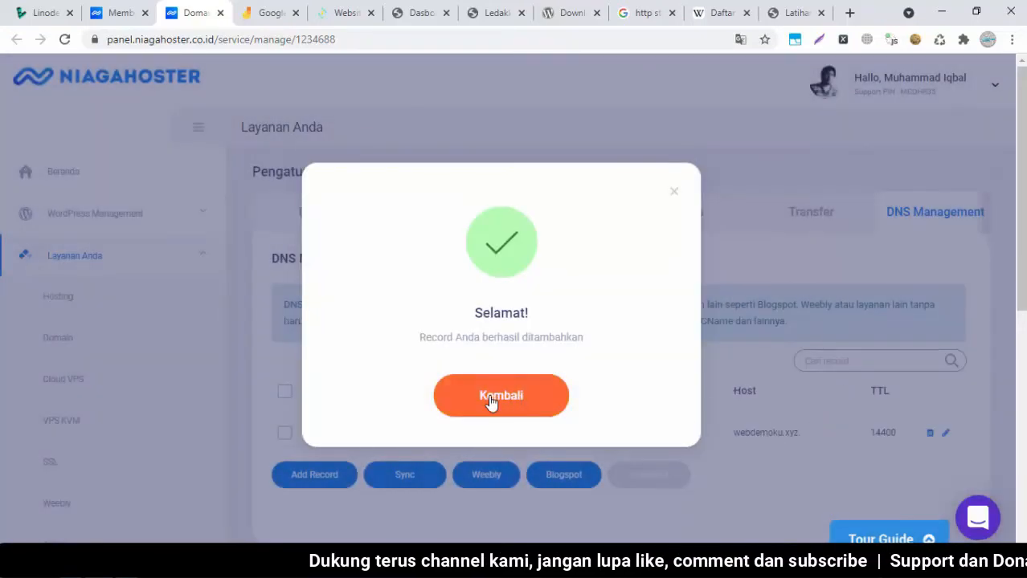
left_click(494, 401)
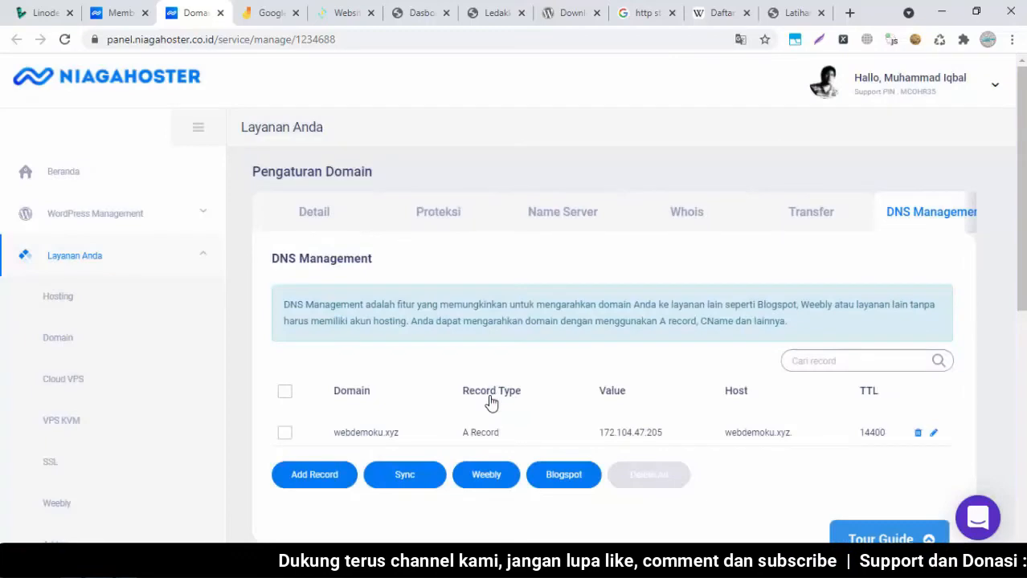
Add a CNAME record for sub domain www pointing to webdemoku.xyz
left_click(314, 475)
left_click(463, 217)
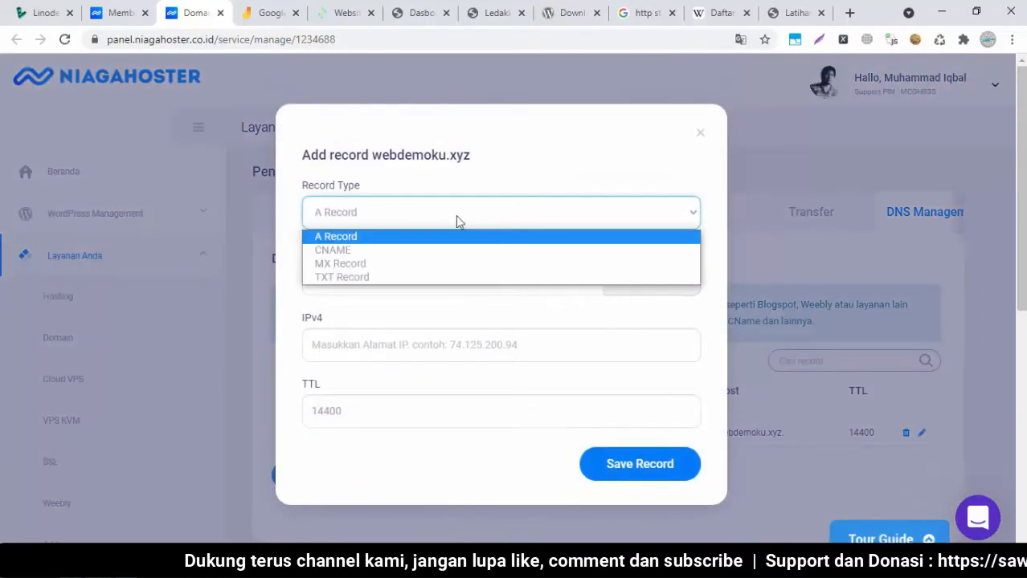
left_click(401, 251)
left_click(404, 281)
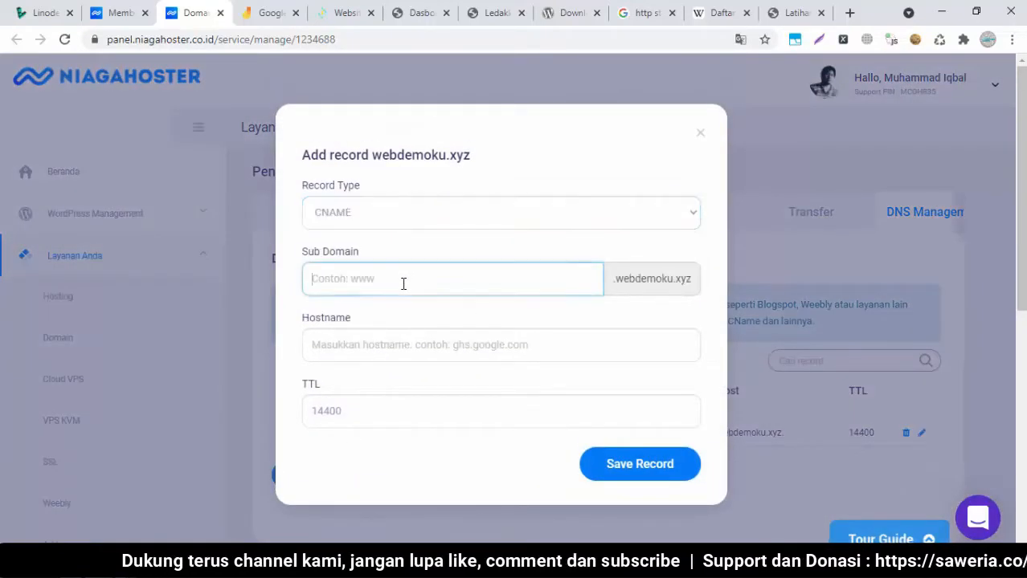
type("www")
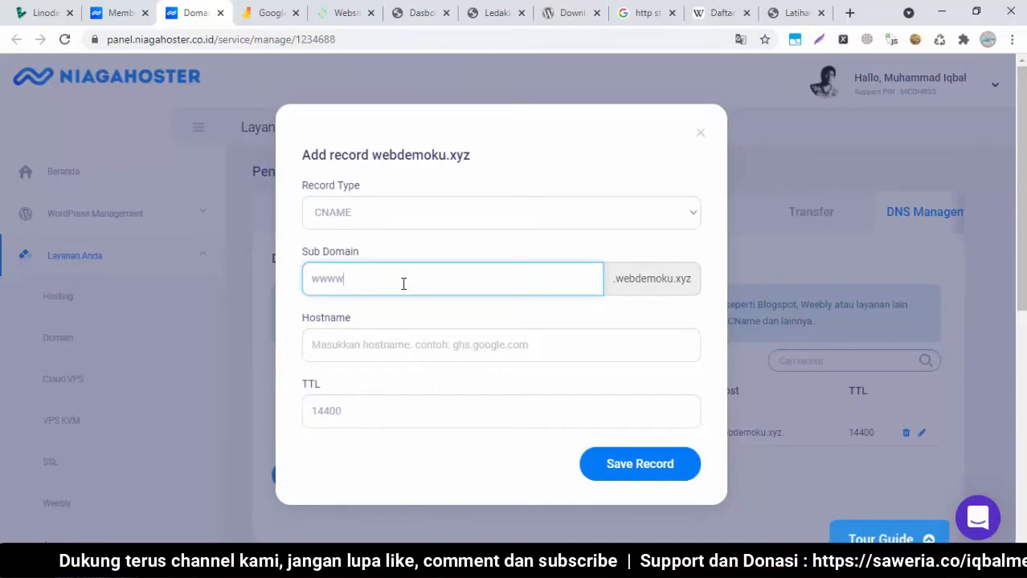
left_click(396, 343)
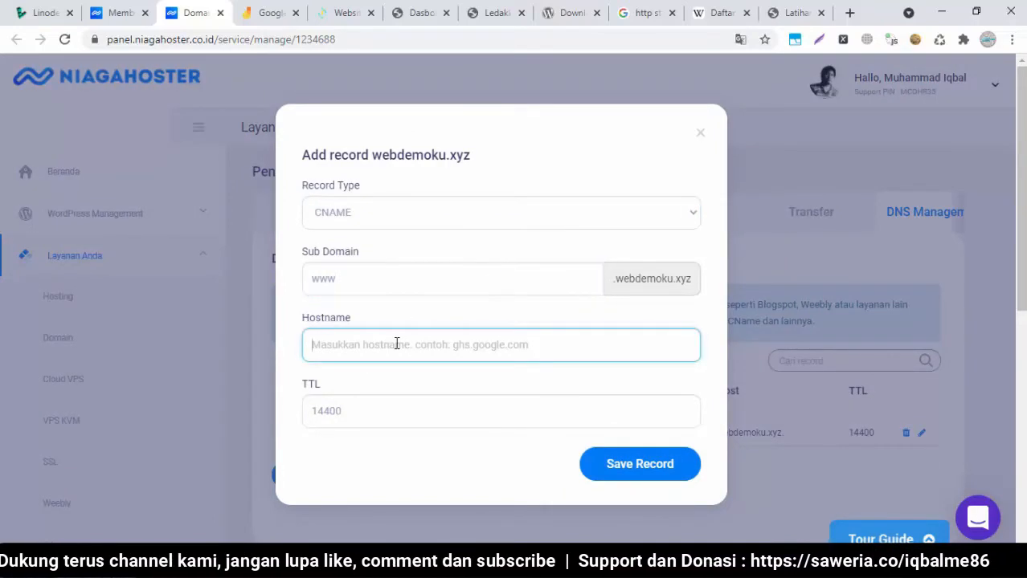
type("webdemoku.xyz")
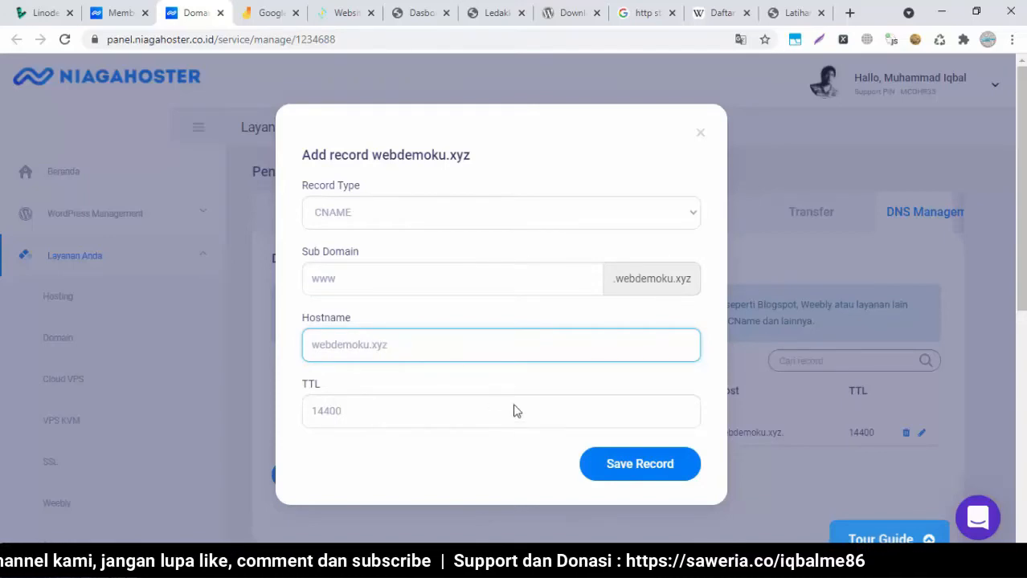
left_click(646, 487)
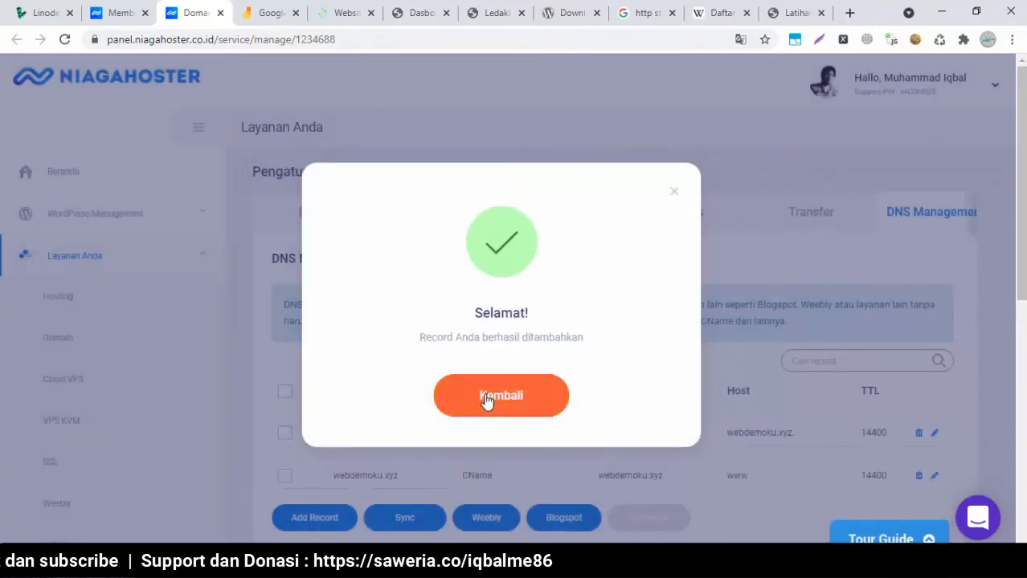
left_click(488, 397)
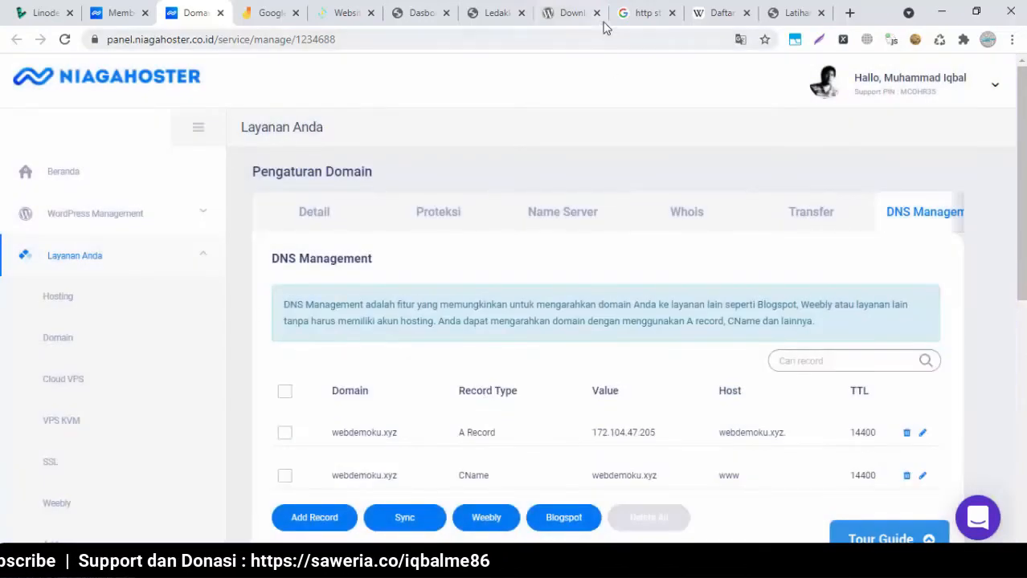
Close the leftover WordPress download and search tabs
left_click(596, 13)
middle_click(596, 13)
middle_click(596, 13)
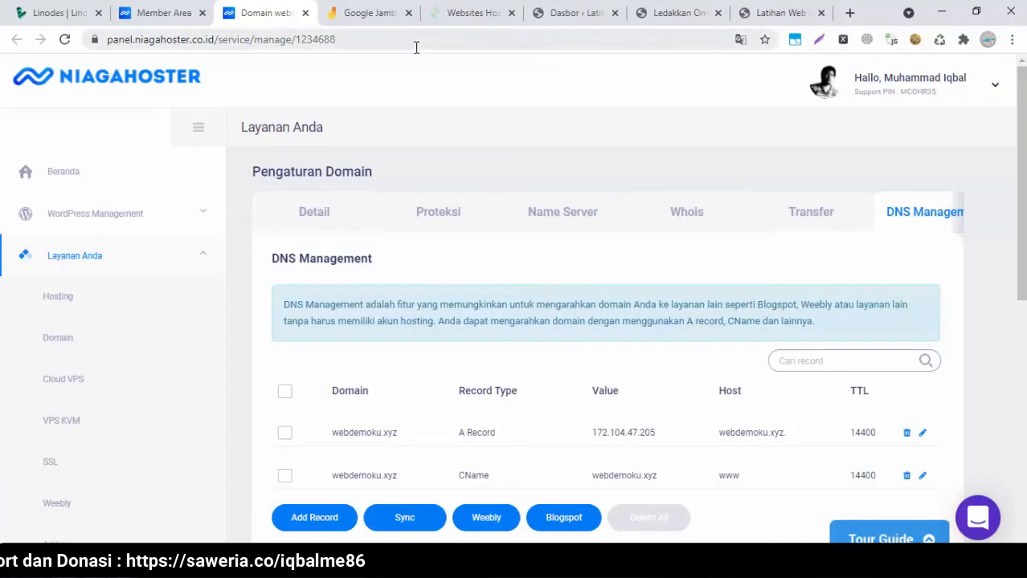
Back in the CyberPanel websites list, open webdemoku.xyz in a new tab
left_click(474, 22)
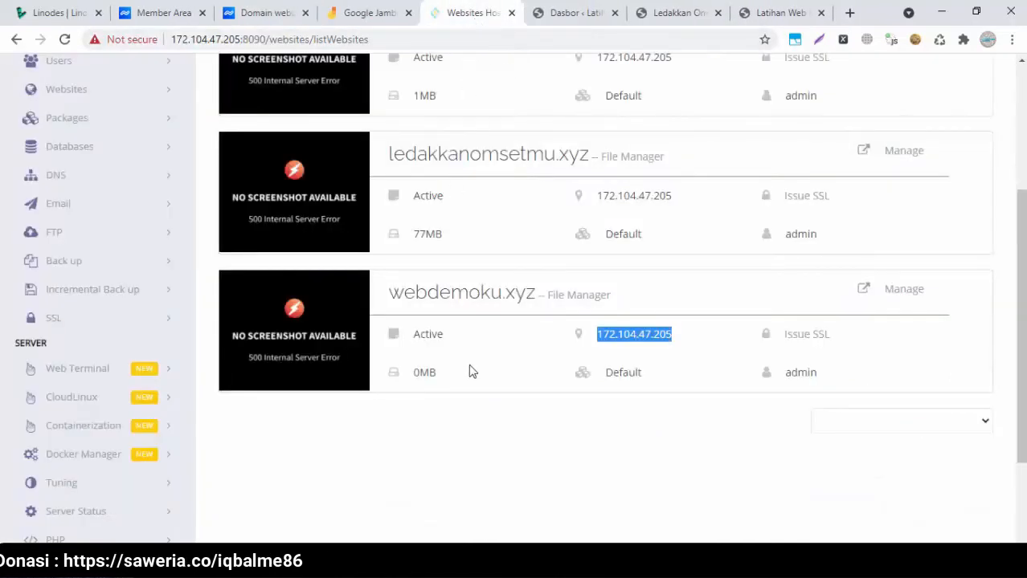
left_click(467, 457)
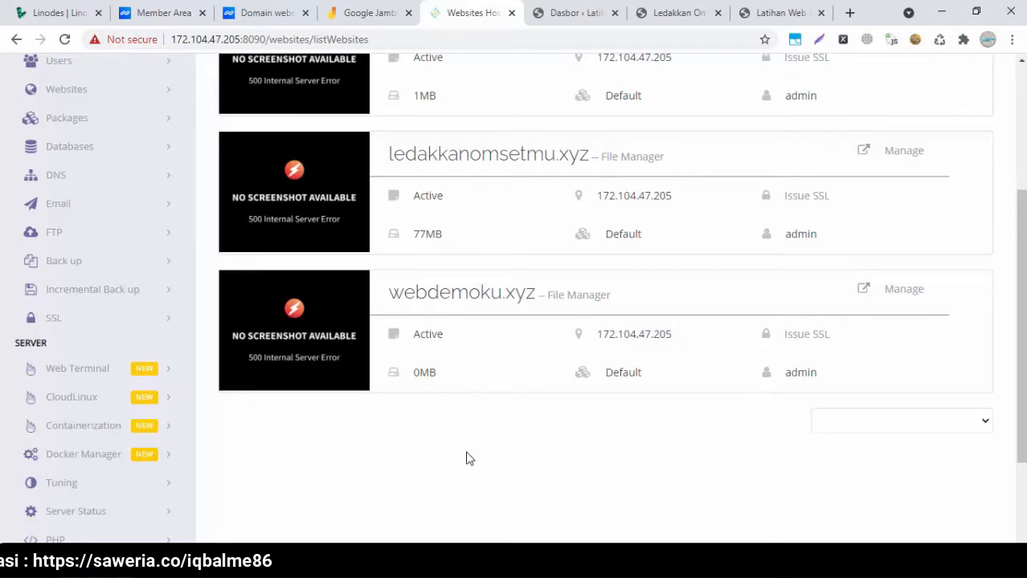
left_click(466, 295)
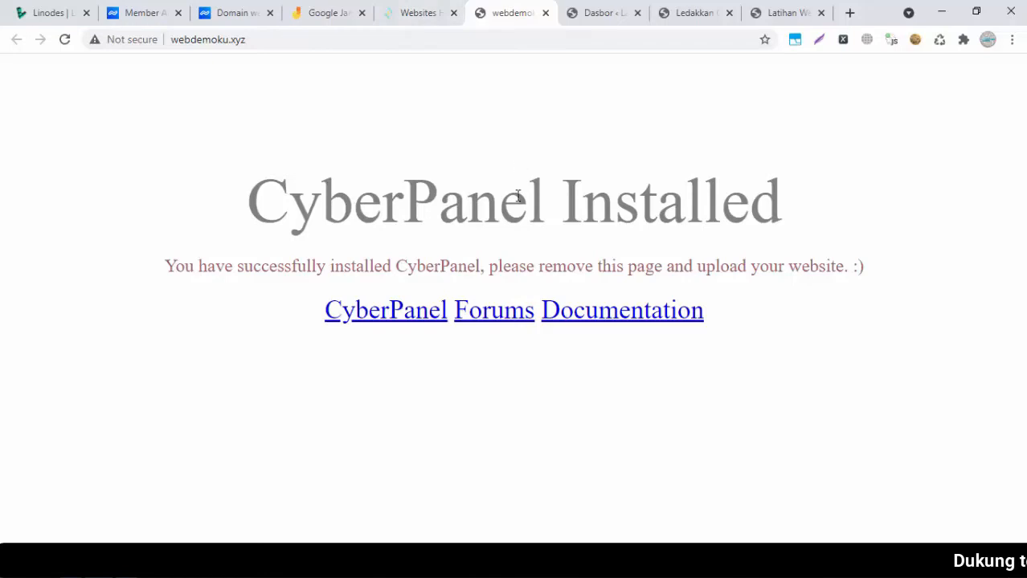
Open Manage for webdemoku.xyz and scroll through its SSL, domain and file tools
left_click(411, 16)
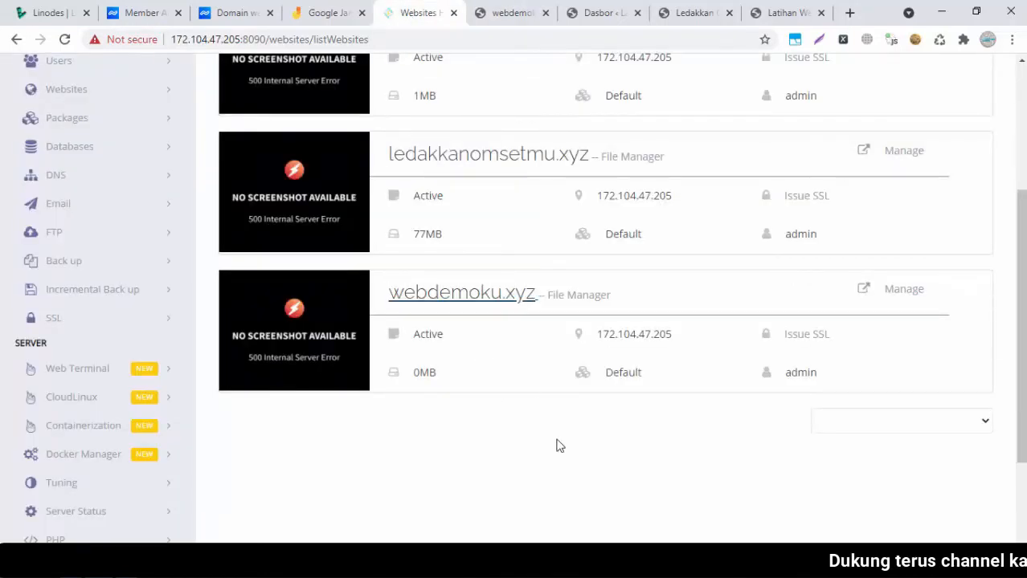
left_click(909, 294)
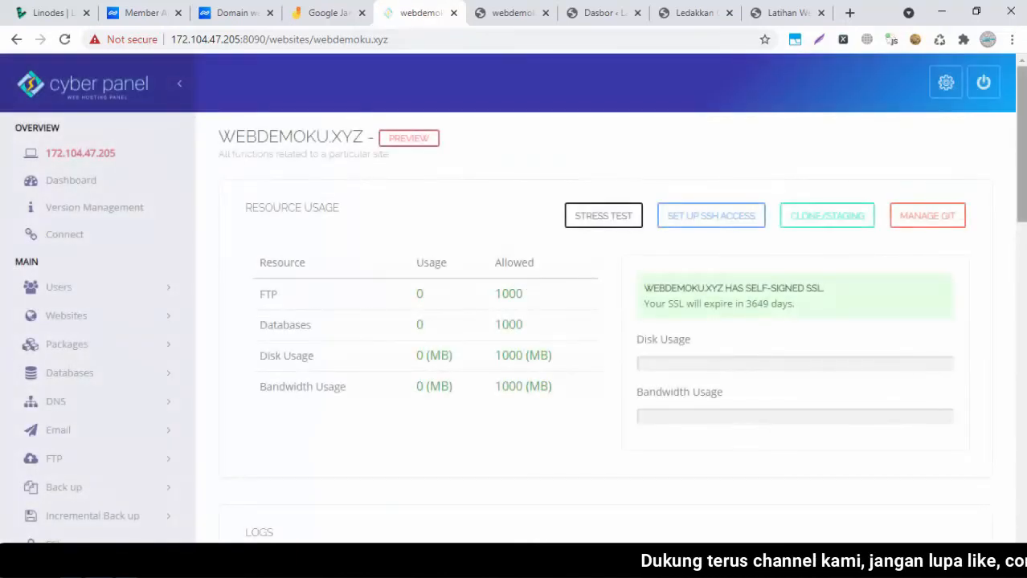
scroll(907, 294, "down", 1)
scroll(611, 298, "down", 5)
scroll(611, 298, "down", 2)
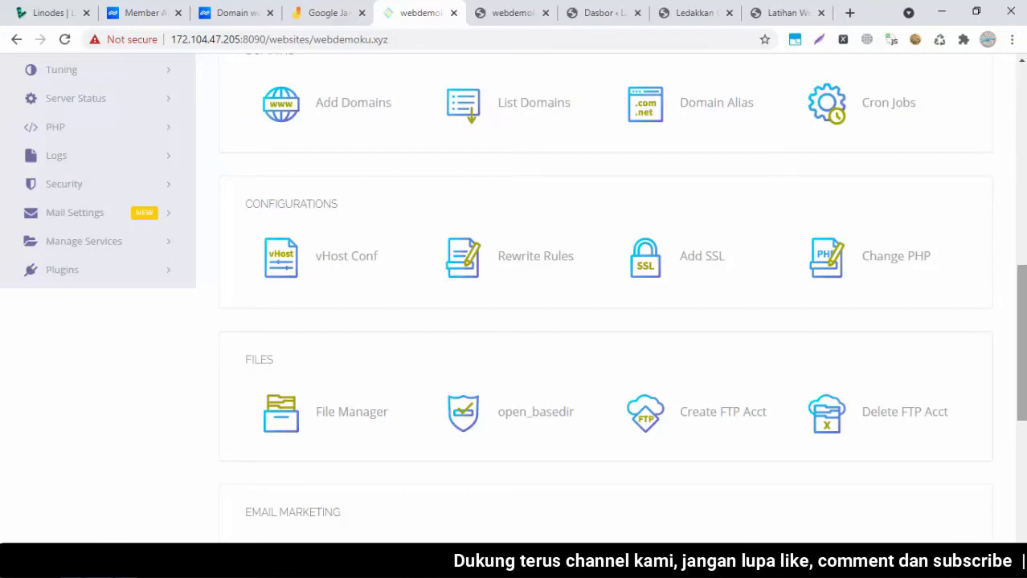
Go to the WordPress dashboard's Tampilan > Tema installed themes page
left_click(598, 13)
left_click(781, 13)
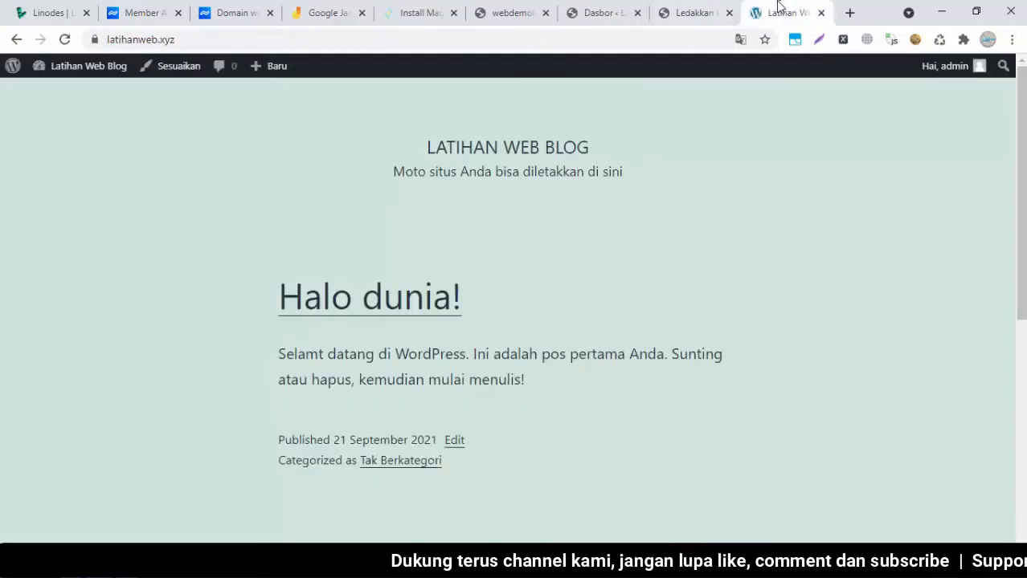
left_click(601, 15)
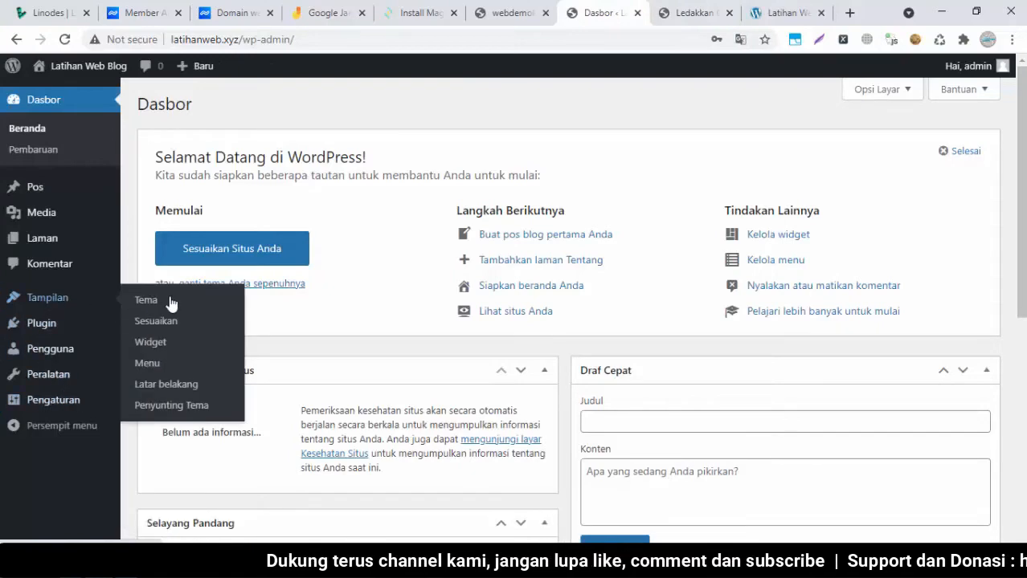
left_click(177, 300)
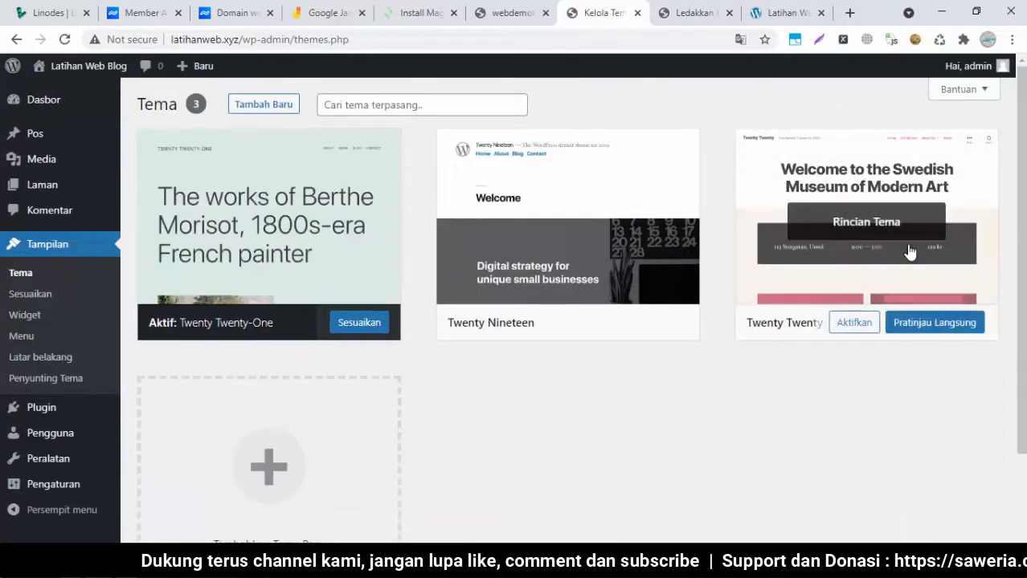
left_click(456, 105)
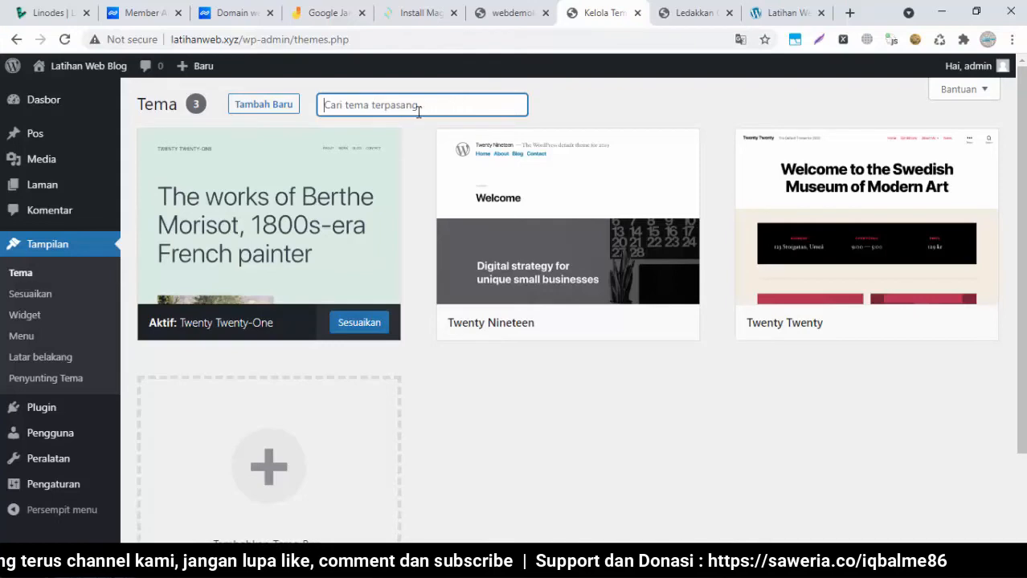
Under Tambah Baru, browse the Populer themes and open the Himalayas theme preview
left_click(266, 112)
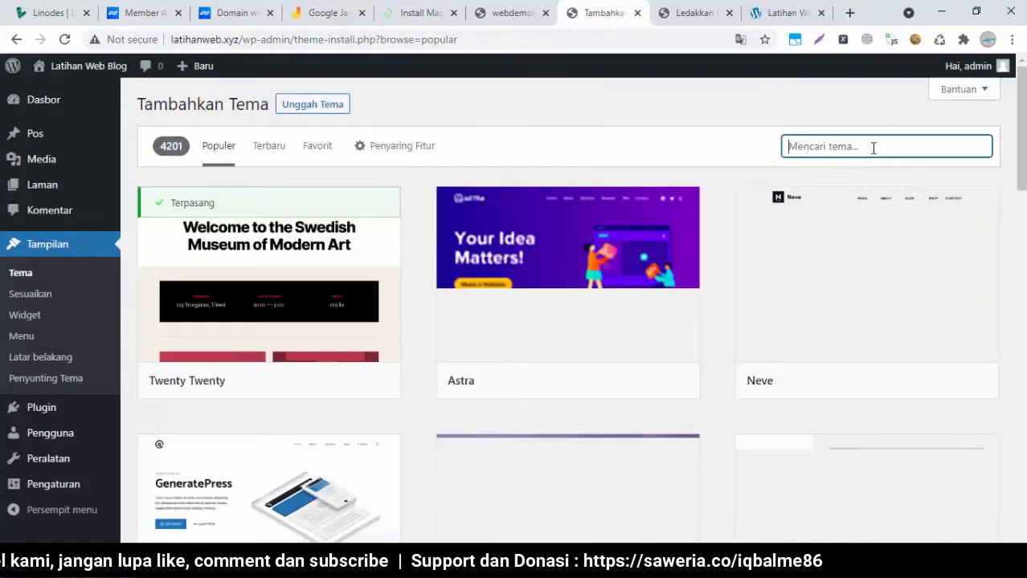
left_click(872, 150)
scroll(581, 305, "down", 5)
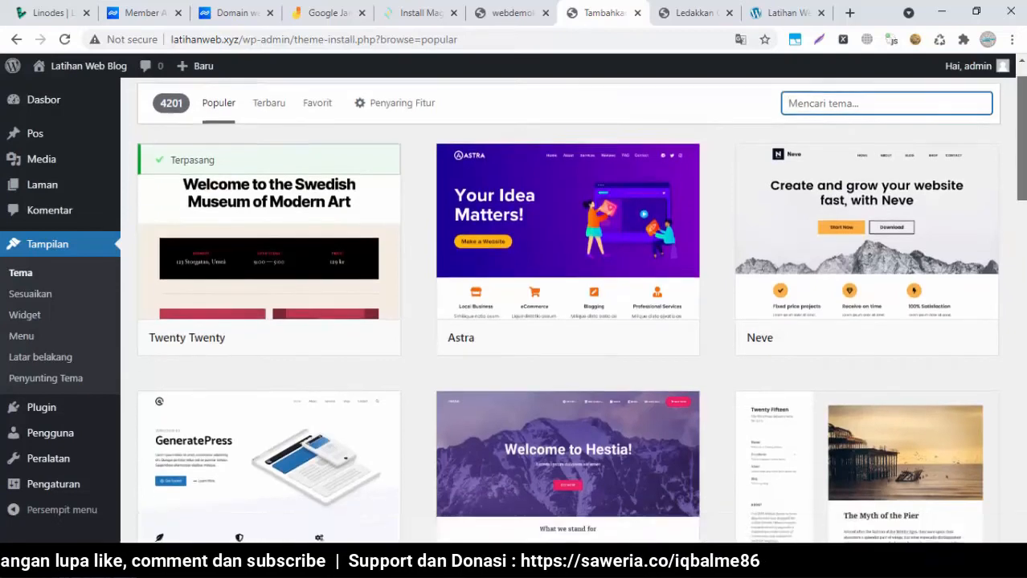
scroll(568, 309, "down", 3)
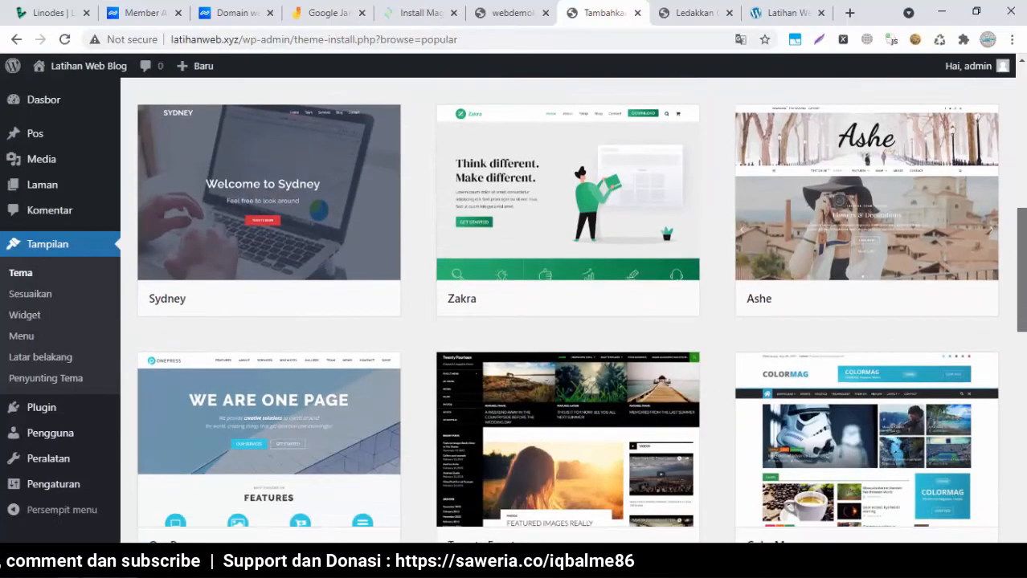
scroll(567, 309, "down", 3)
scroll(567, 310, "down", 4)
scroll(568, 309, "down", 10)
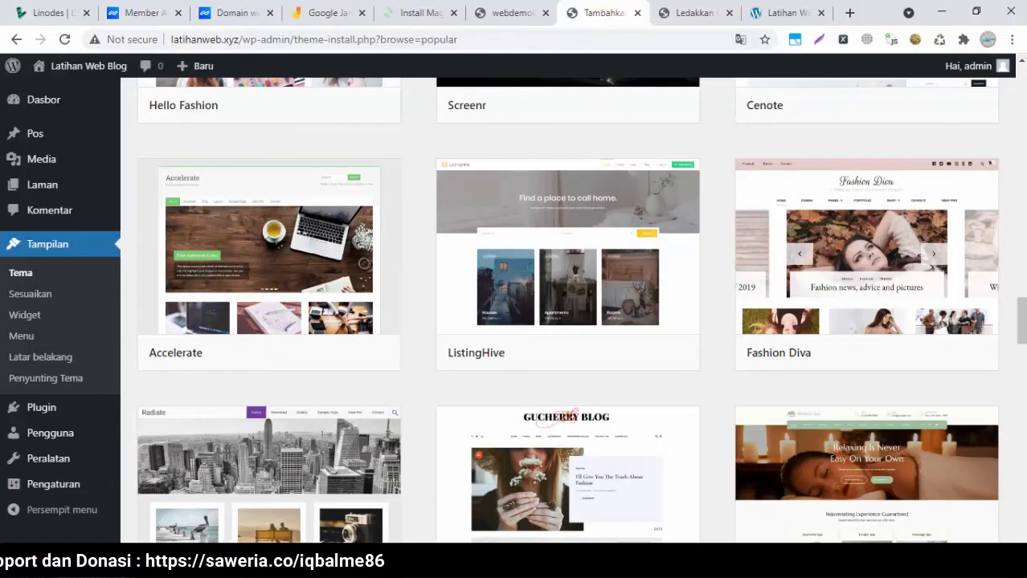
scroll(567, 310, "down", 8)
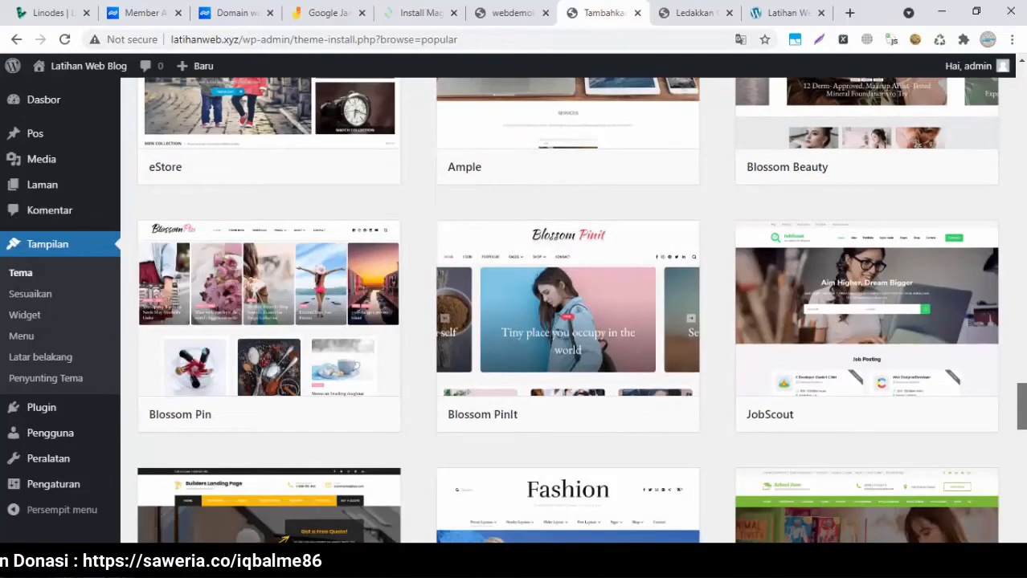
scroll(567, 309, "down", 4)
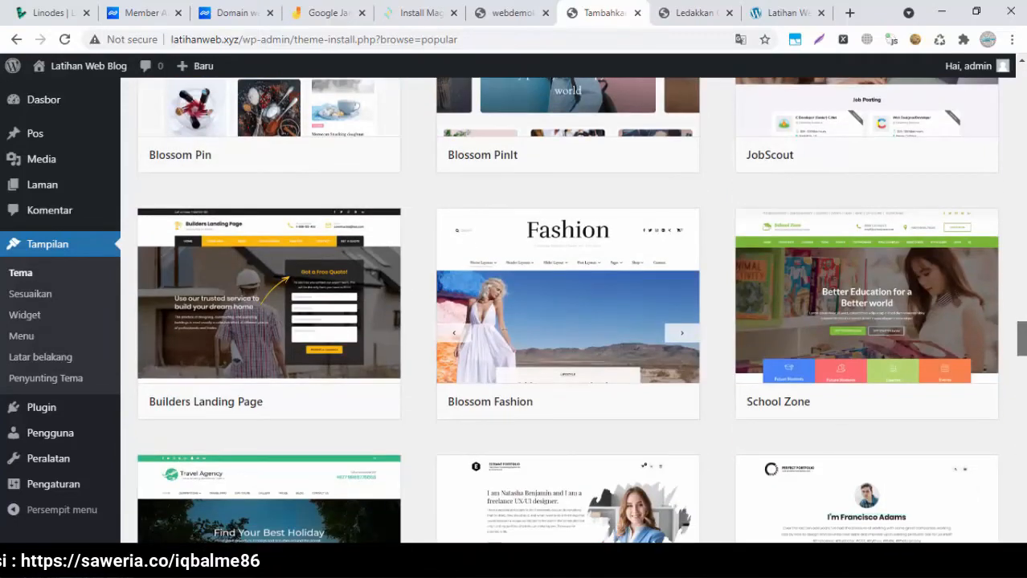
scroll(567, 309, "down", 3)
scroll(568, 309, "down", 3)
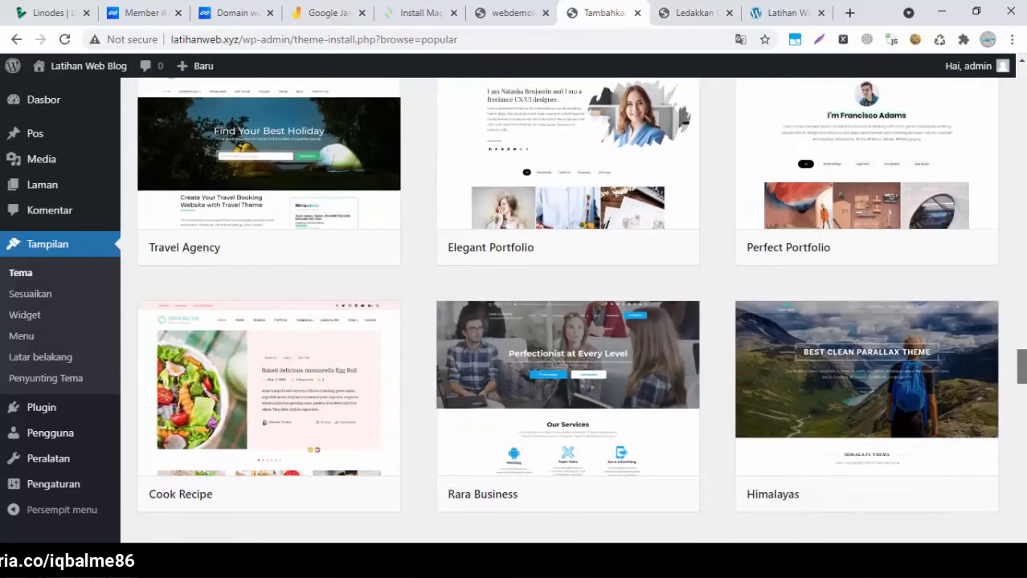
scroll(567, 309, "down", 2)
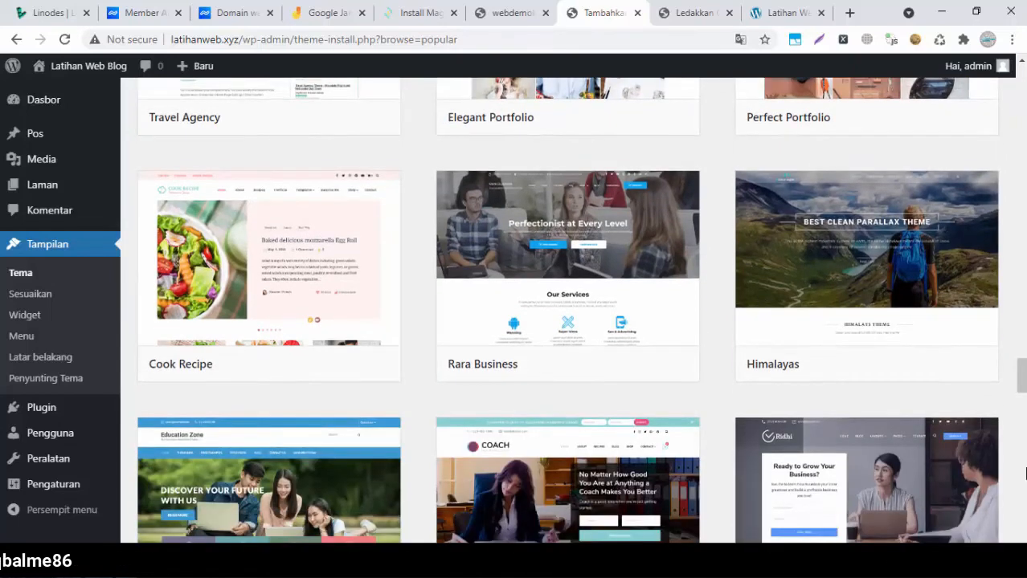
left_click(861, 305)
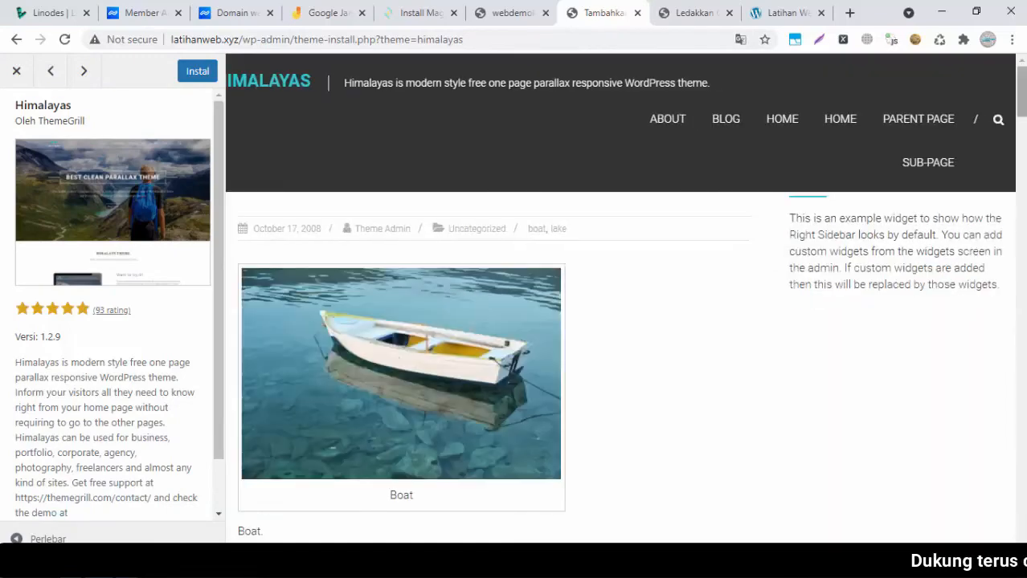
Install the Himalayas theme from its preview, then activate it with Aktifkan
scroll(619, 362, "down", 20)
left_click_drag(1021, 475, 1021, 92)
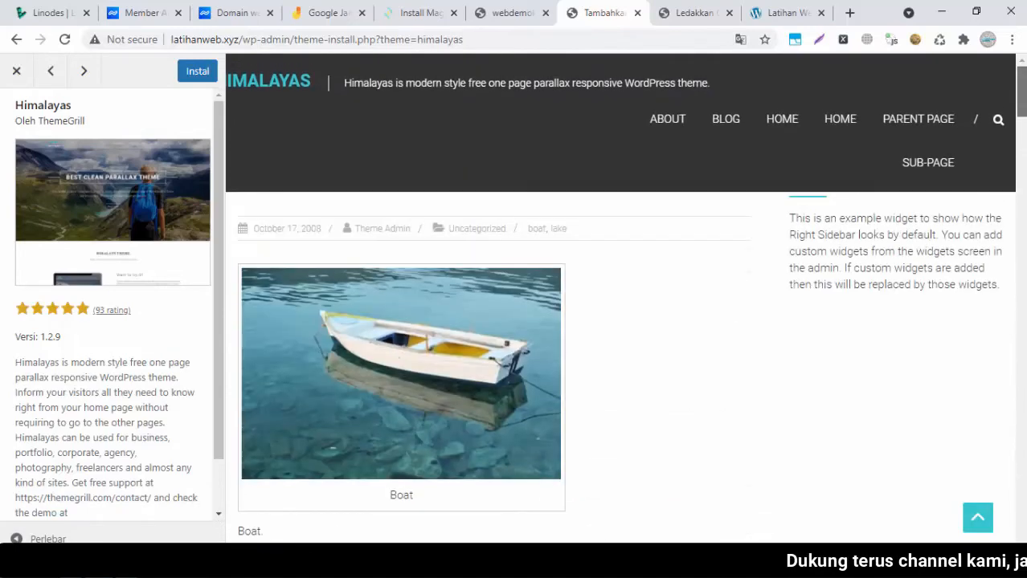
left_click(196, 74)
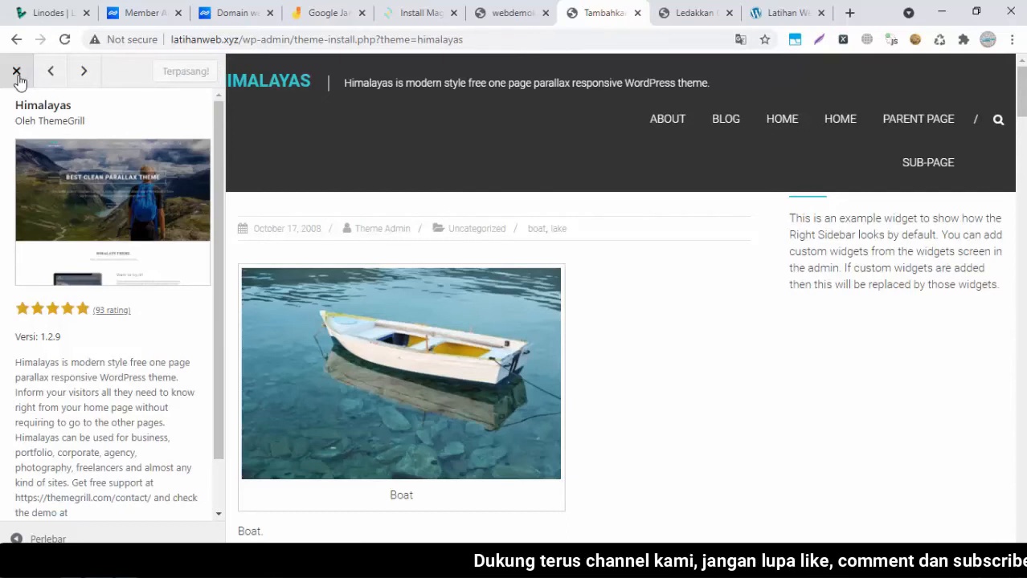
left_click(181, 73)
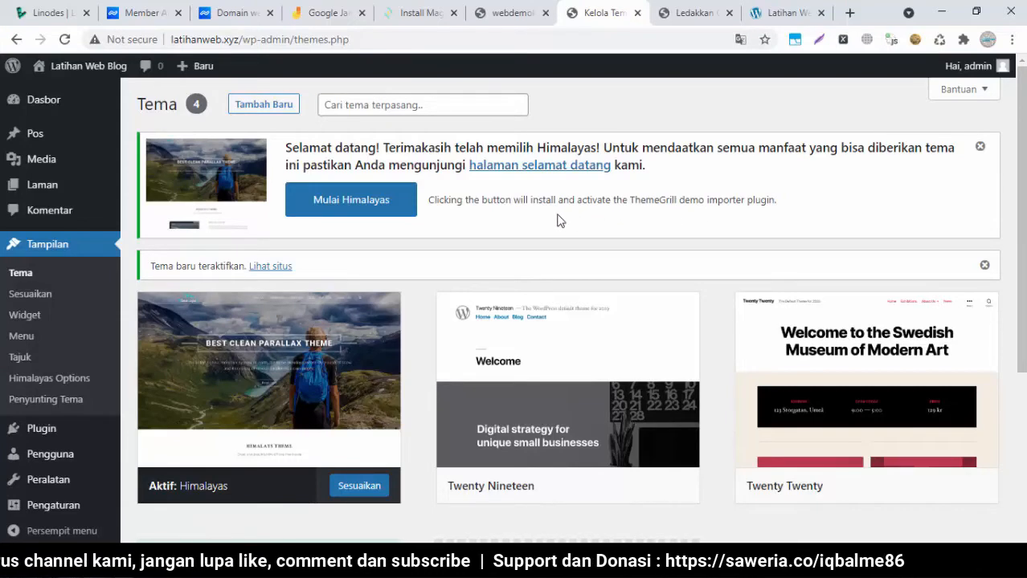
Import and confirm the free Himalayas demo via Mulai Himalayas, then switch to the Latihan Web tab
left_click(386, 213)
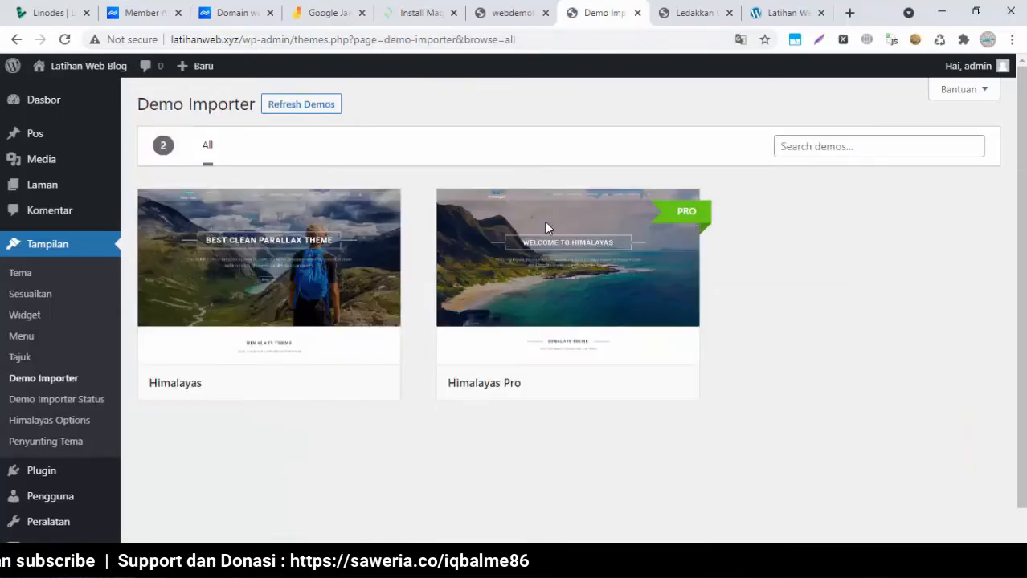
mouse_move(223, 285)
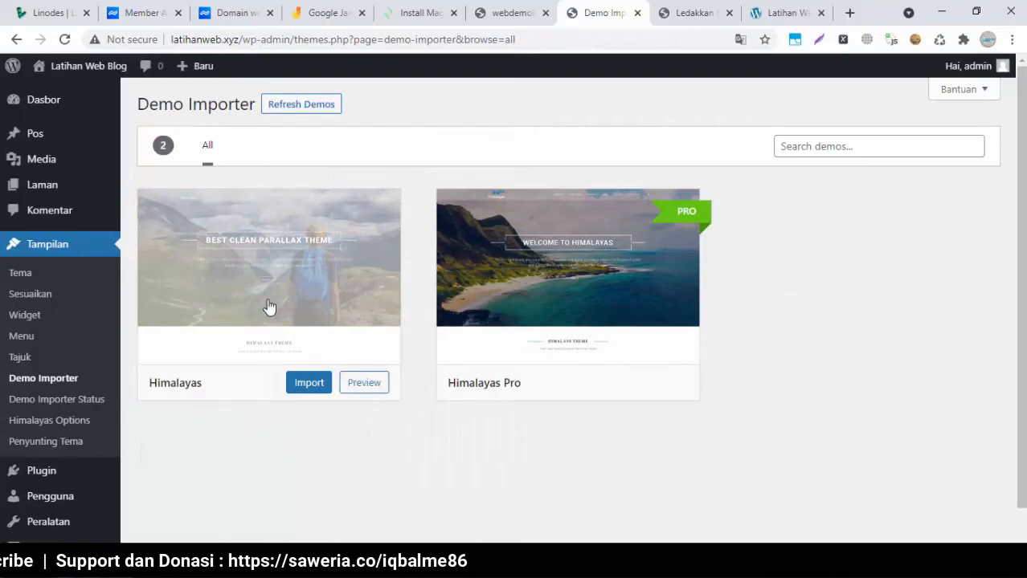
mouse_move(639, 259)
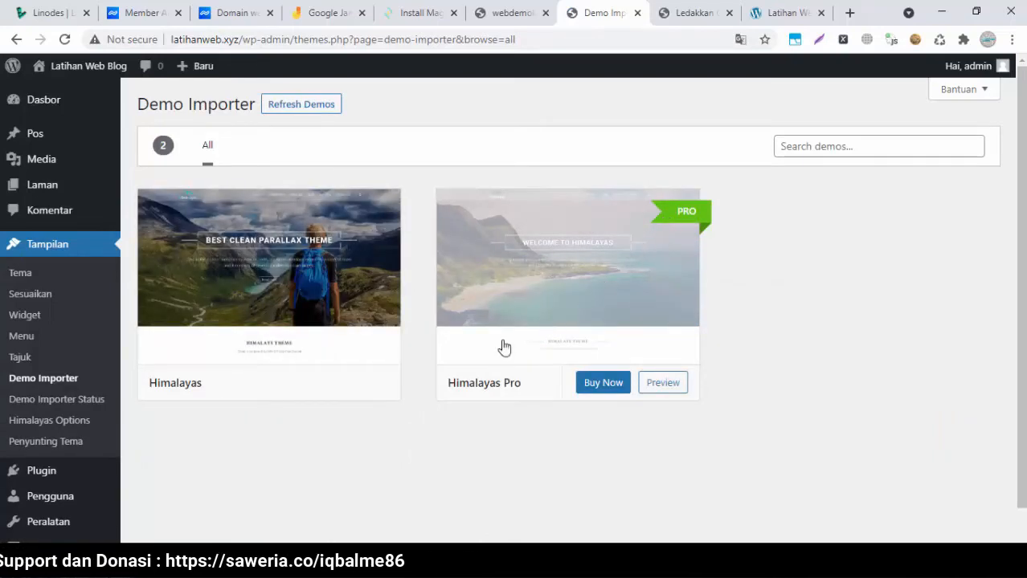
mouse_move(326, 394)
left_click(294, 386)
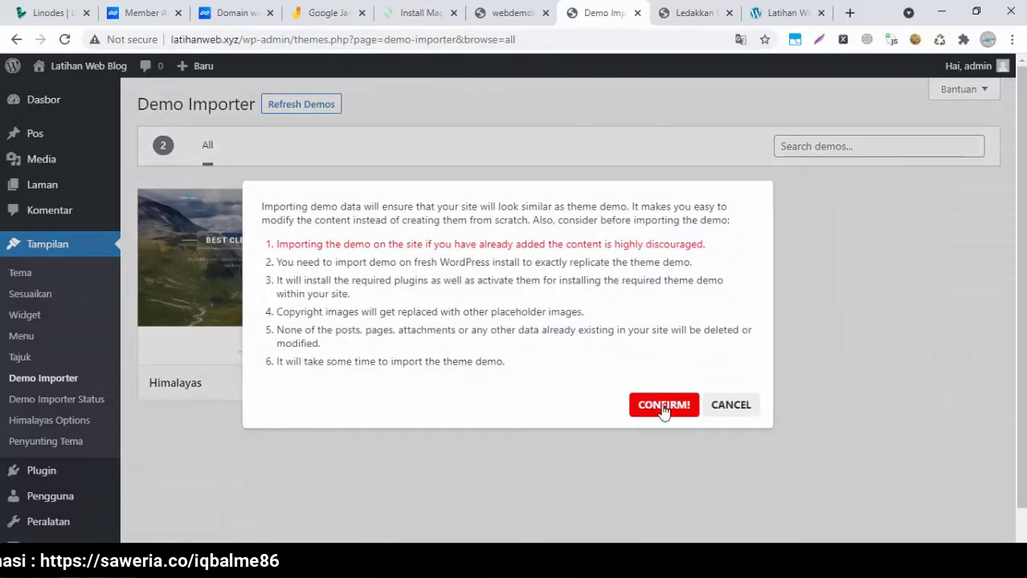
left_click(663, 407)
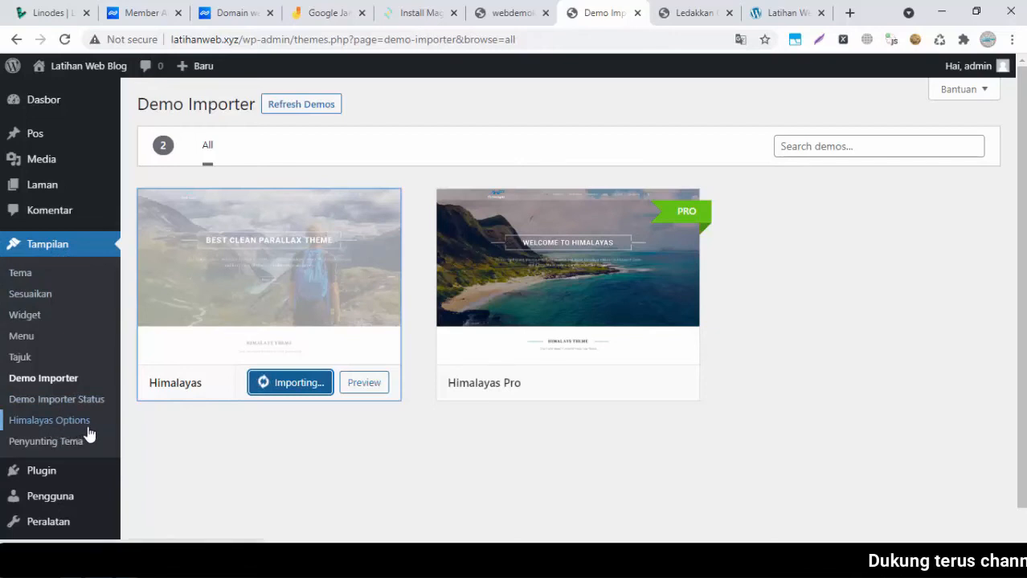
mouse_move(83, 468)
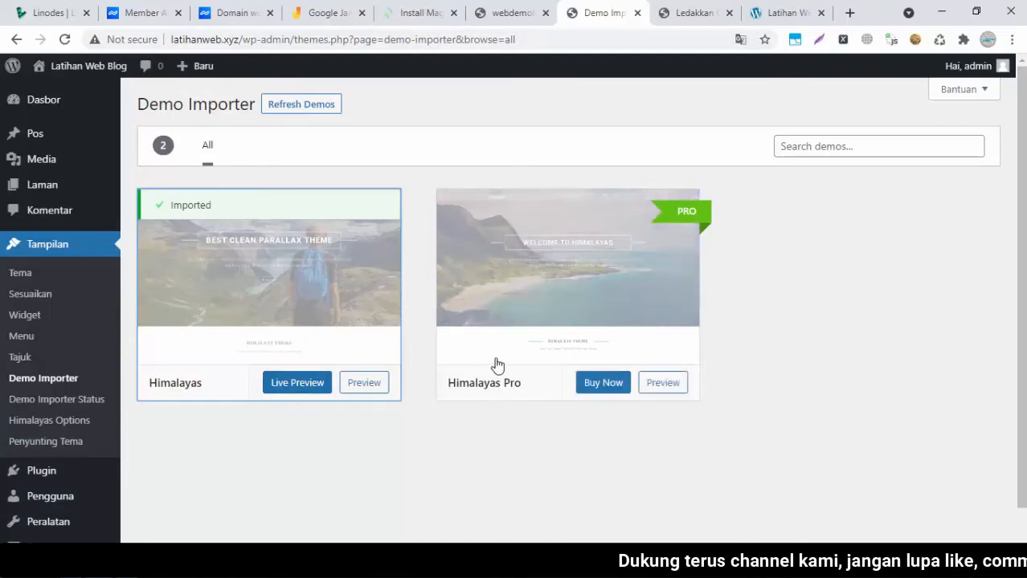
left_click(792, 7)
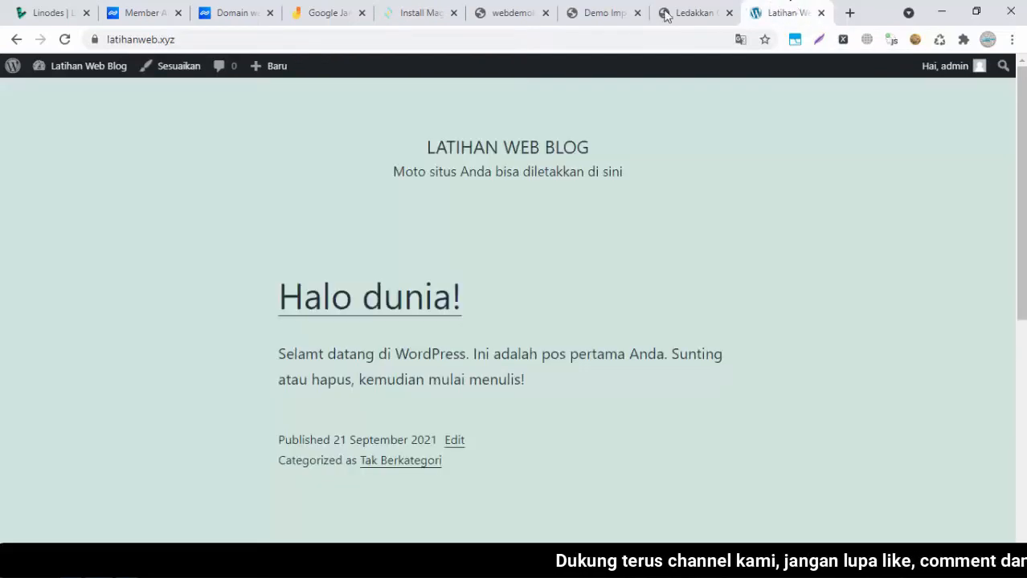
Glance at the other site tabs, then reload latihanweb.xyz to show the Himalayas theme
left_click(690, 12)
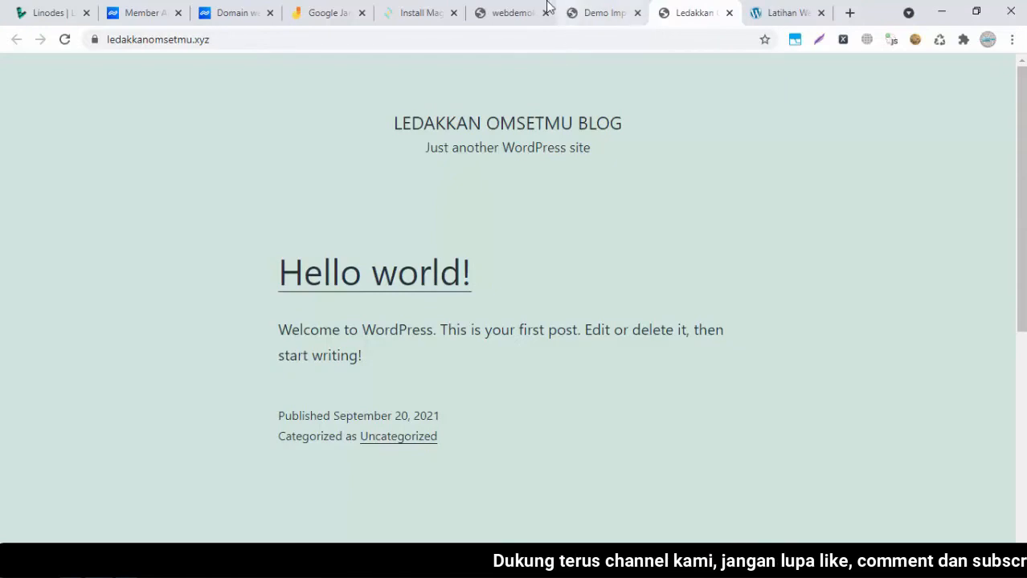
left_click(522, 9)
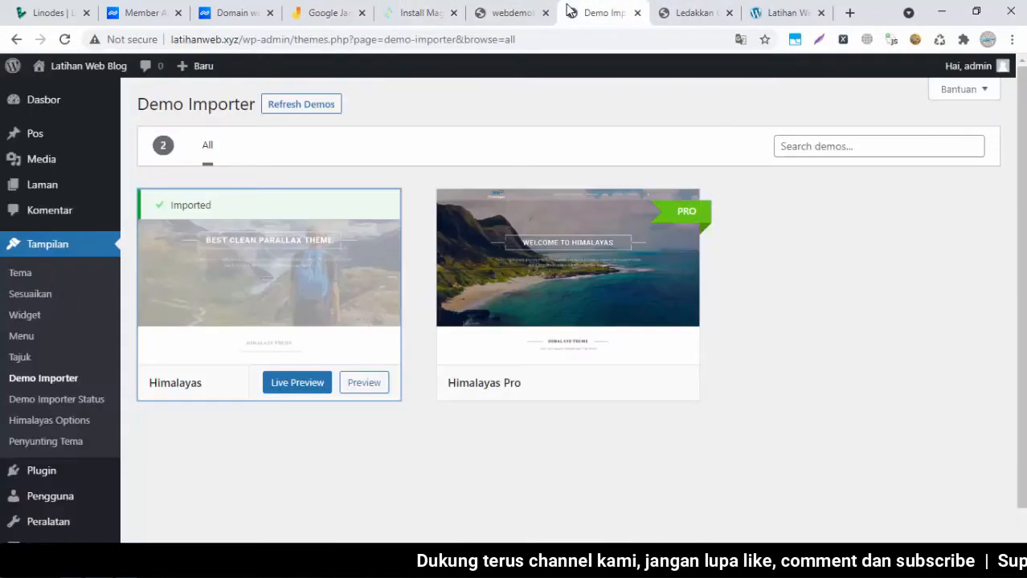
left_click(567, 9)
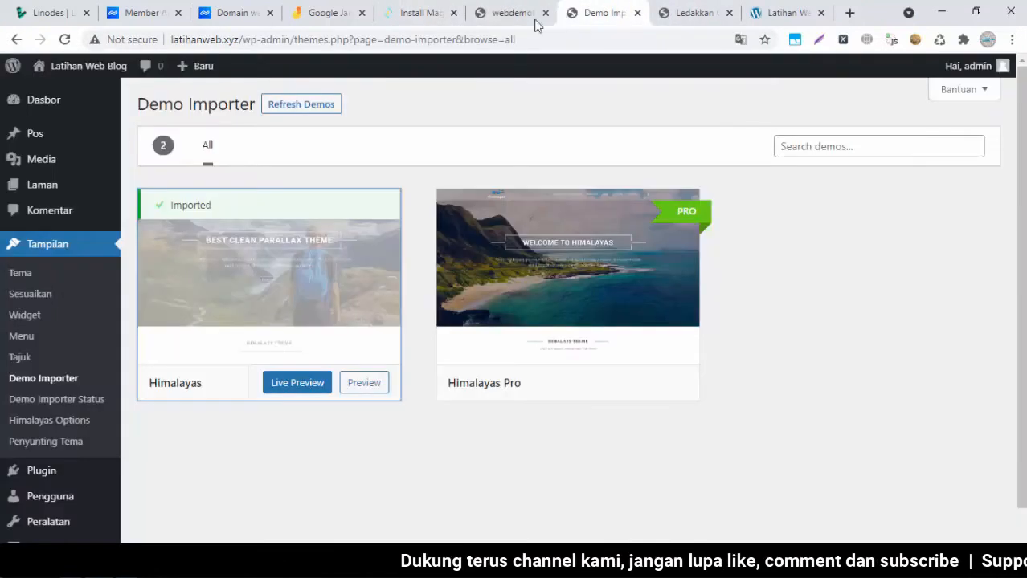
left_click(785, 12)
left_click(68, 39)
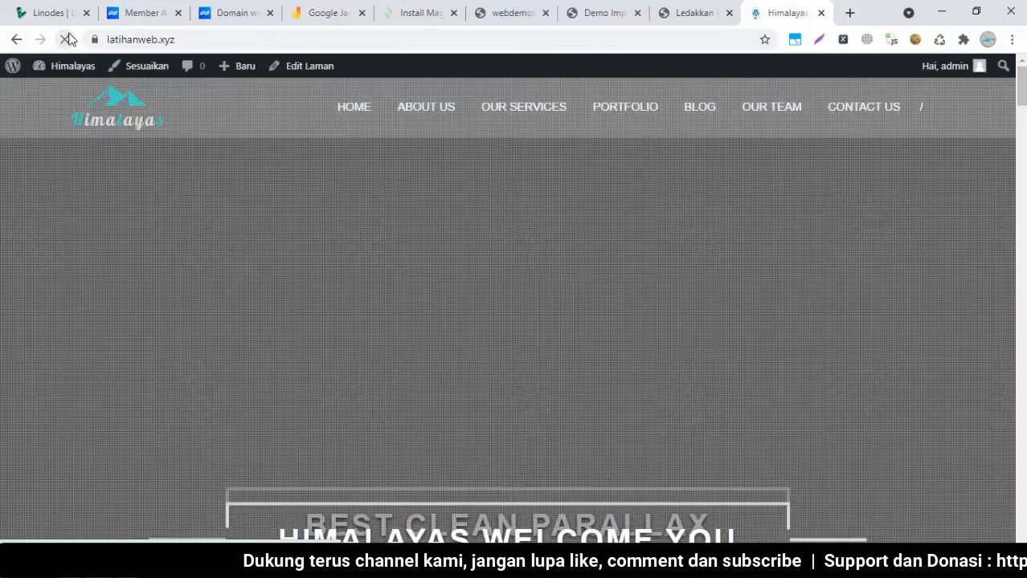
Browse the Himalayas homepage and its Portfolio section, then open the Ledakkan Omsetmu blog
scroll(867, 231, "down", 9)
scroll(507, 321, "down", 20)
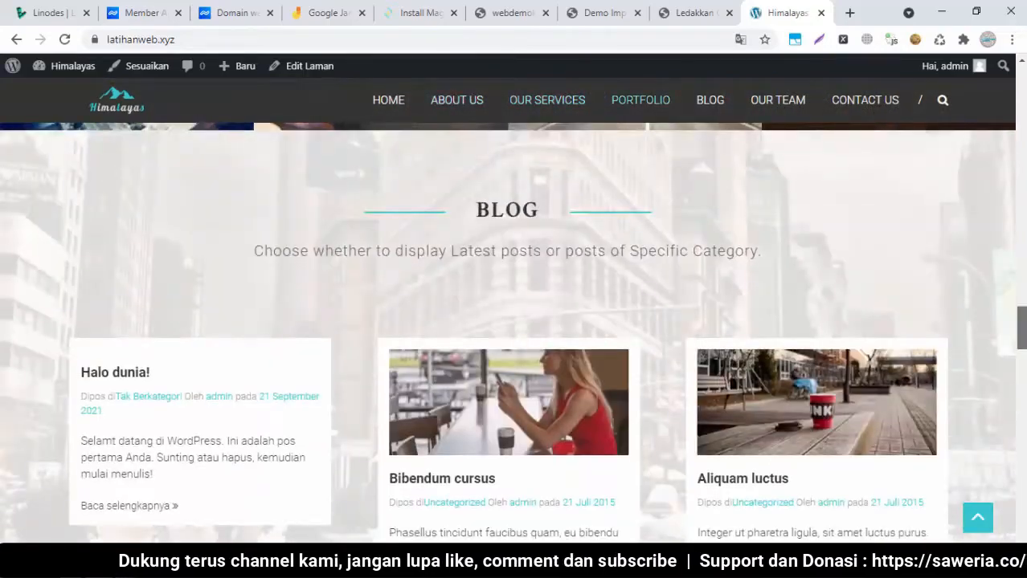
scroll(512, 321, "up", 20)
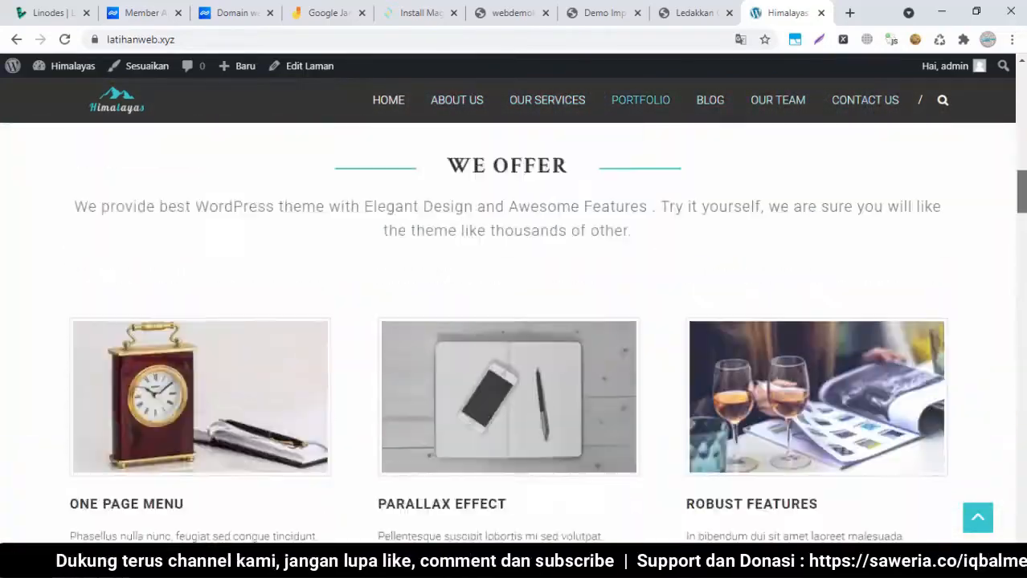
scroll(512, 322, "up", 6)
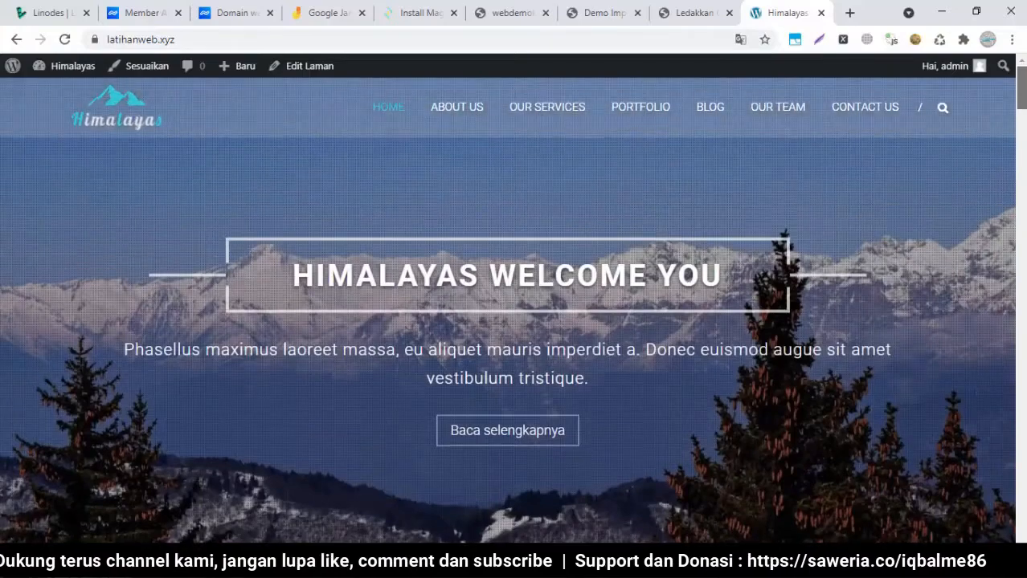
left_click(657, 106)
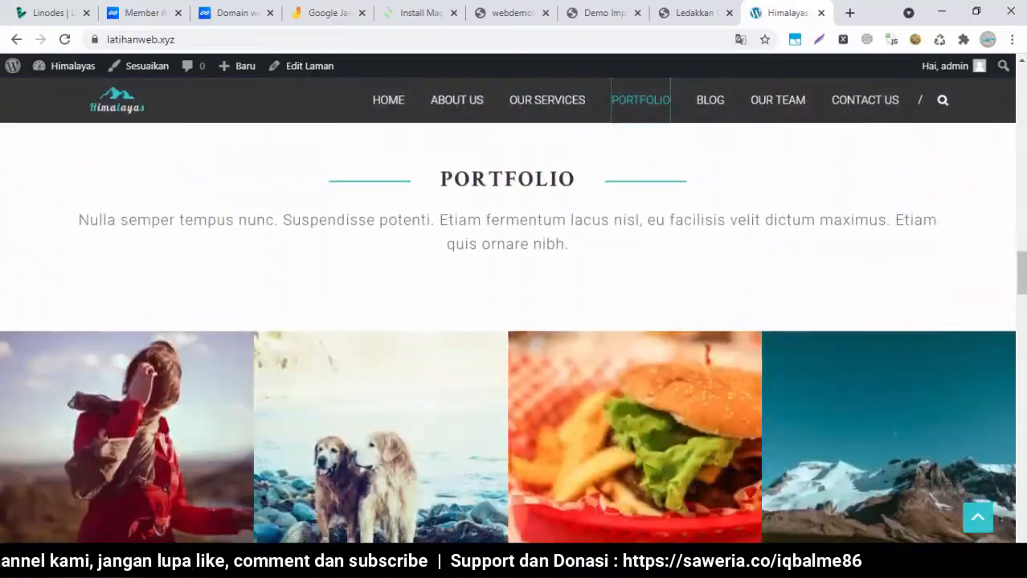
left_click_drag(1022, 274, 1022, 519)
left_click_drag(1024, 380, 1018, 64)
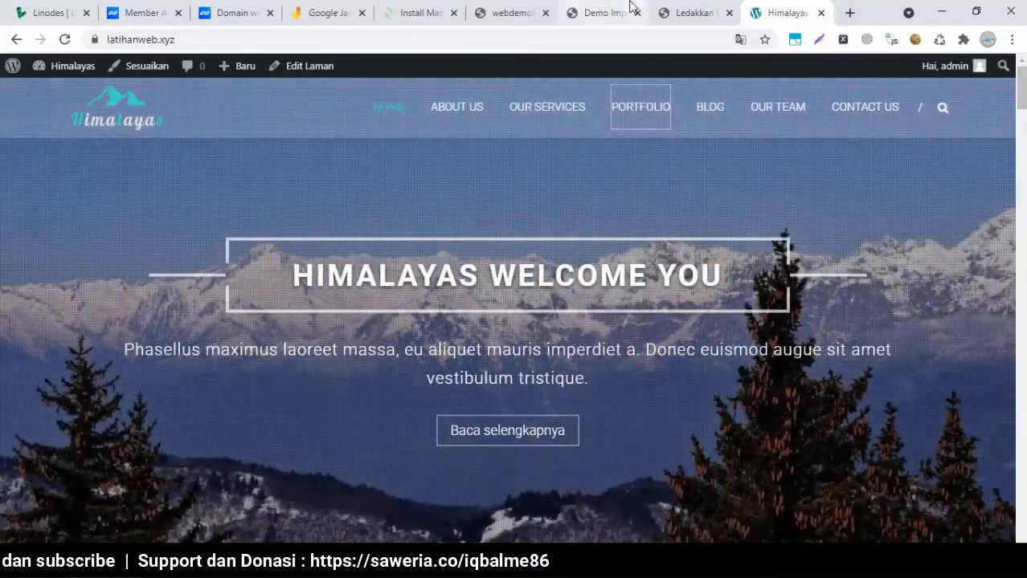
left_click(601, 13)
left_click(664, 16)
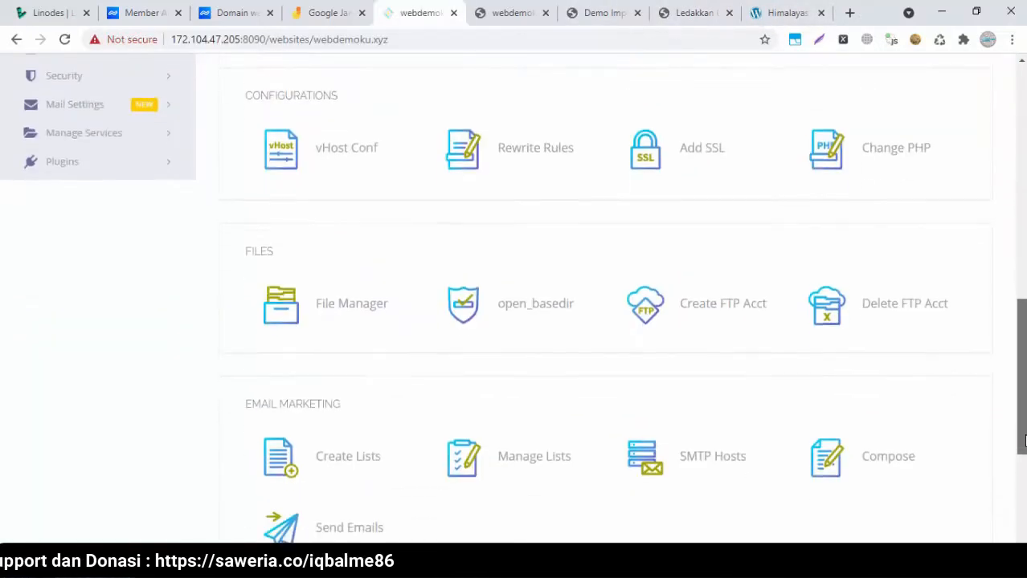
Open the Prestashop installer for webdemoku.xyz and enter shop name 'Toko Mainan Anak-anak'
scroll(1022, 440, "down", 4)
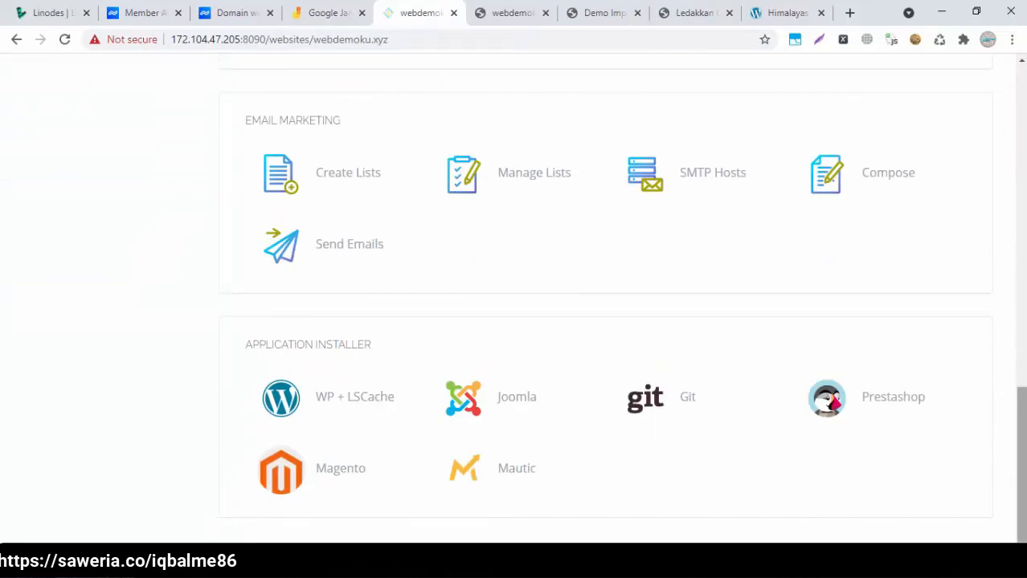
left_click(906, 408)
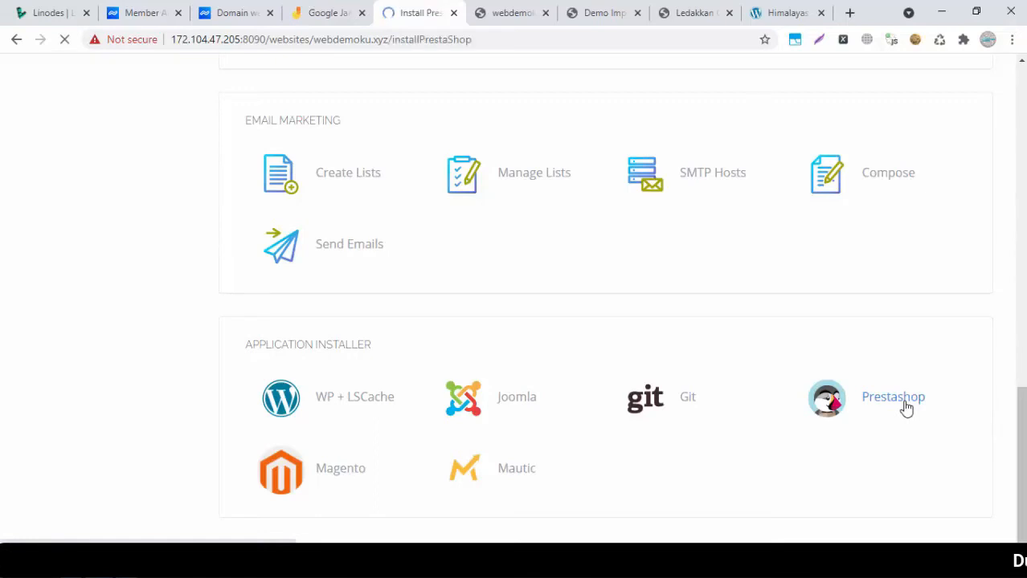
left_click(611, 243)
mouse_move(1020, 201)
left_mouse_down()
mouse_move(1020, 320)
mouse_move(1021, 200)
left_mouse_up()
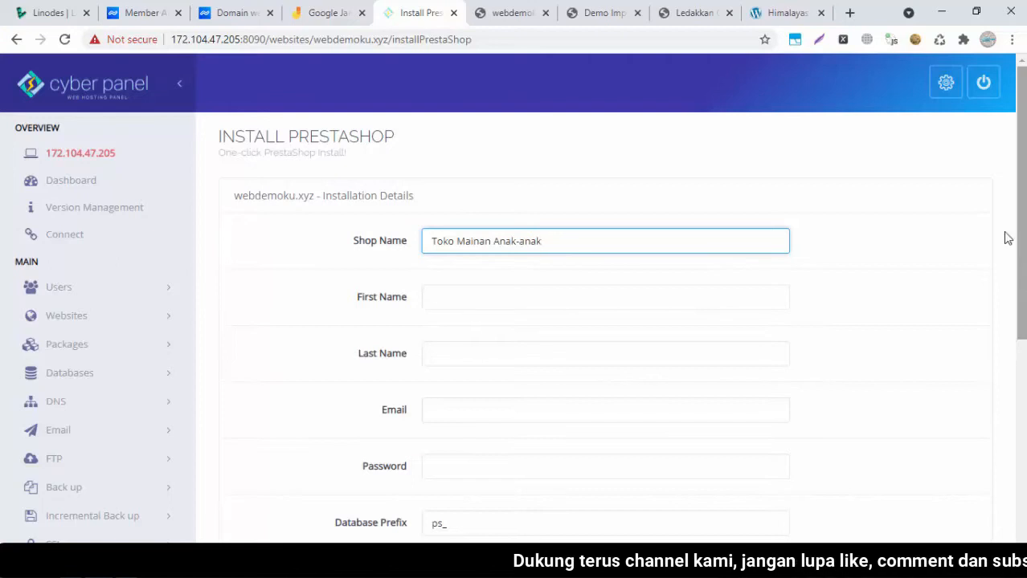
Fill in the shop owner's first name, last name and e-mail address
left_click(723, 295)
type("Mastery")
key("Tab")
type("With Iqbal")
key("Tab")
type("mast")
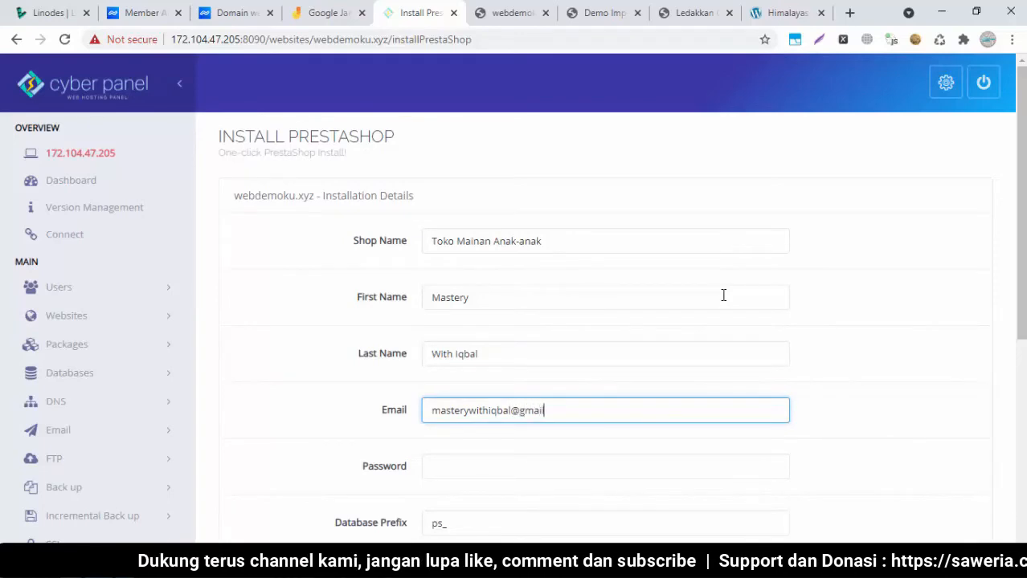
key("Tab")
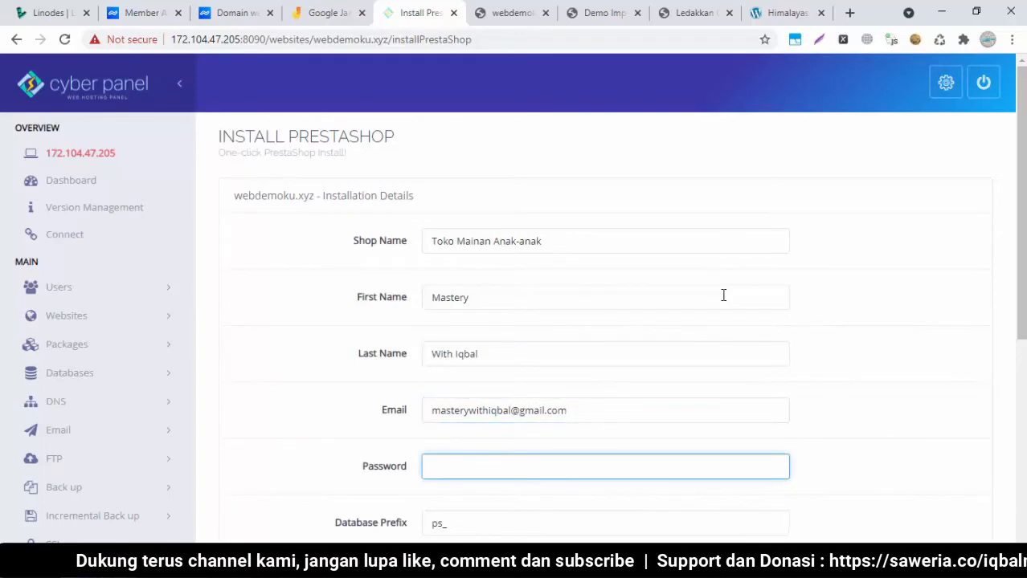
Paste the saved password from Notepad into Password and start the installation
key("alt+Tab")
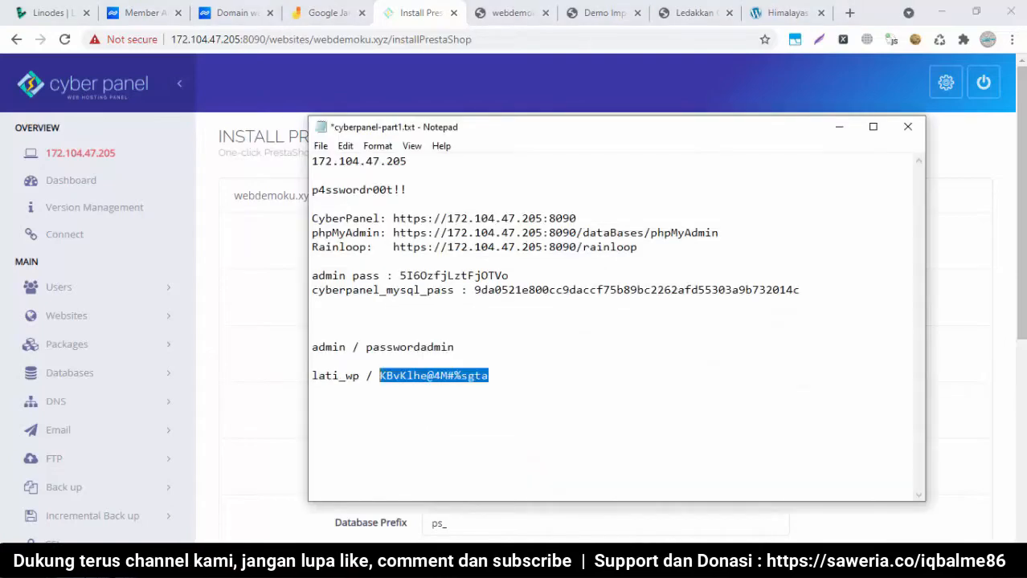
left_click(442, 375)
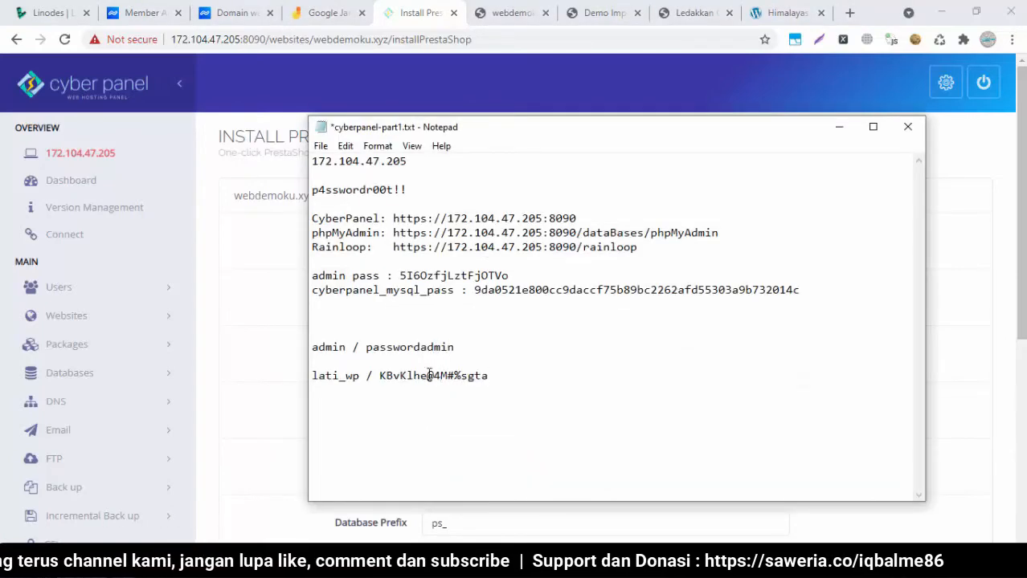
left_click_drag(381, 378, 455, 376)
left_click(482, 376)
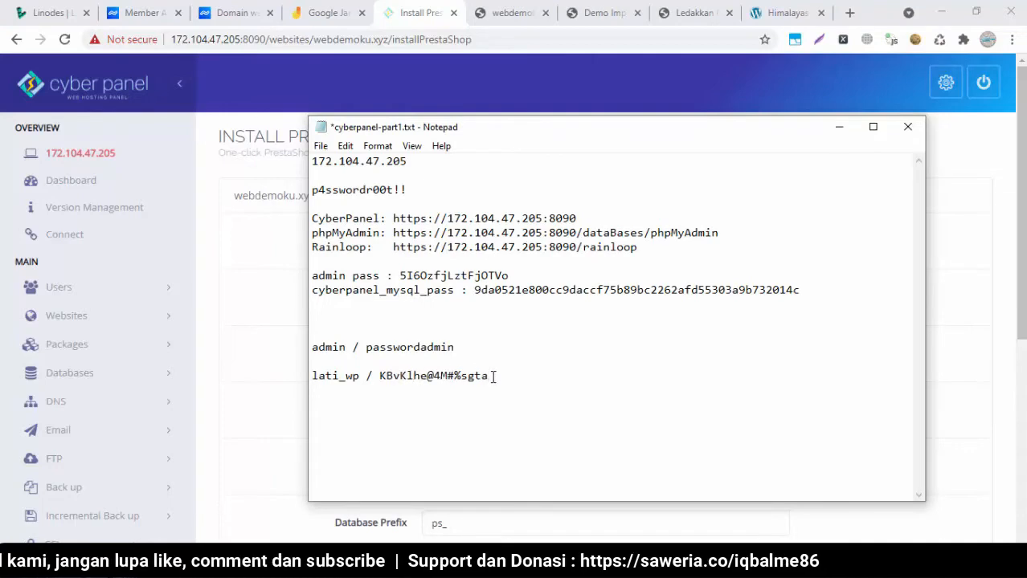
key("ctrl+shift+Left")
key("ctrl+shift+Left")
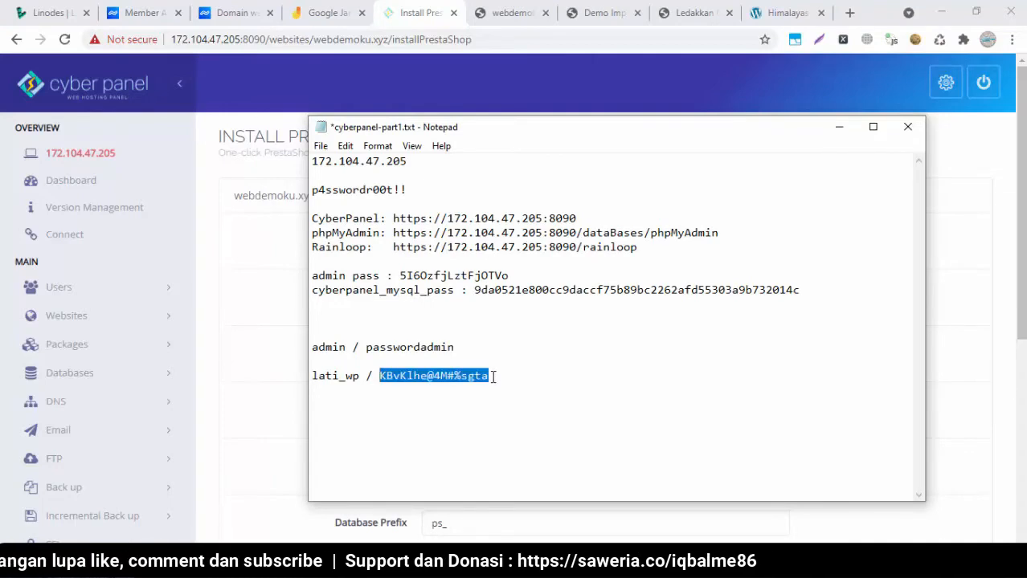
left_click(250, 360)
left_click(486, 473)
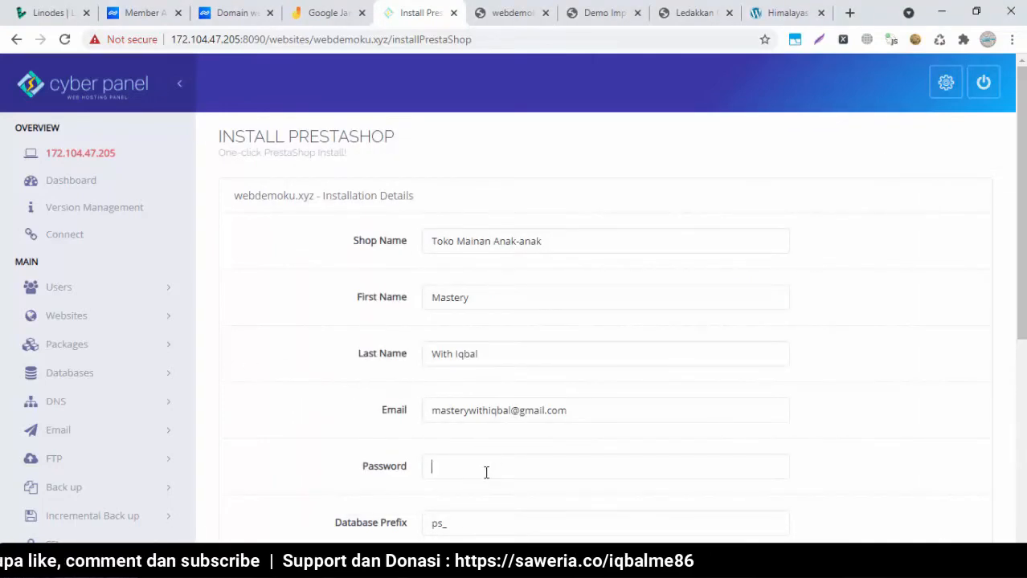
key("ctrl+v")
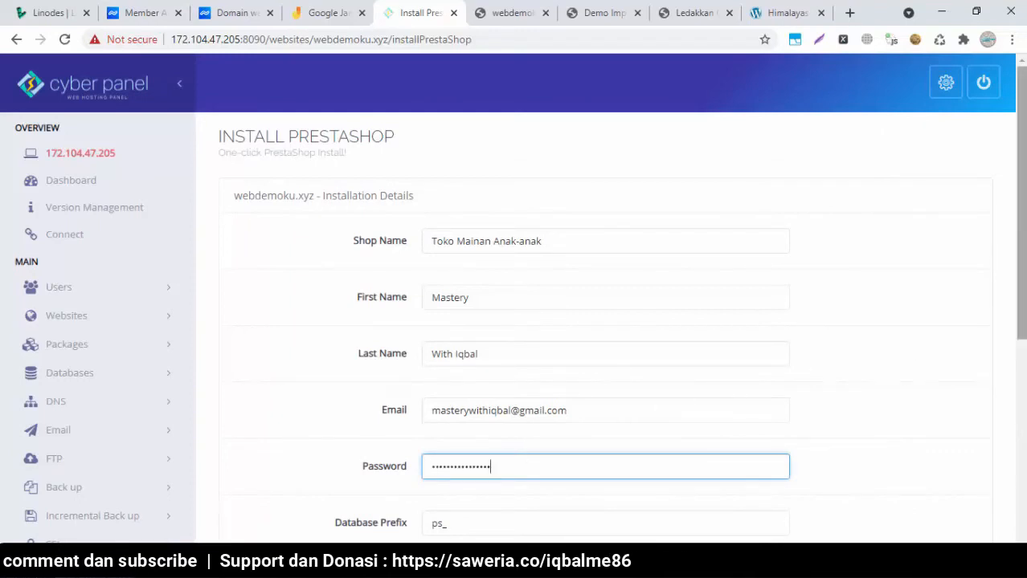
scroll(1020, 242, "down", 2)
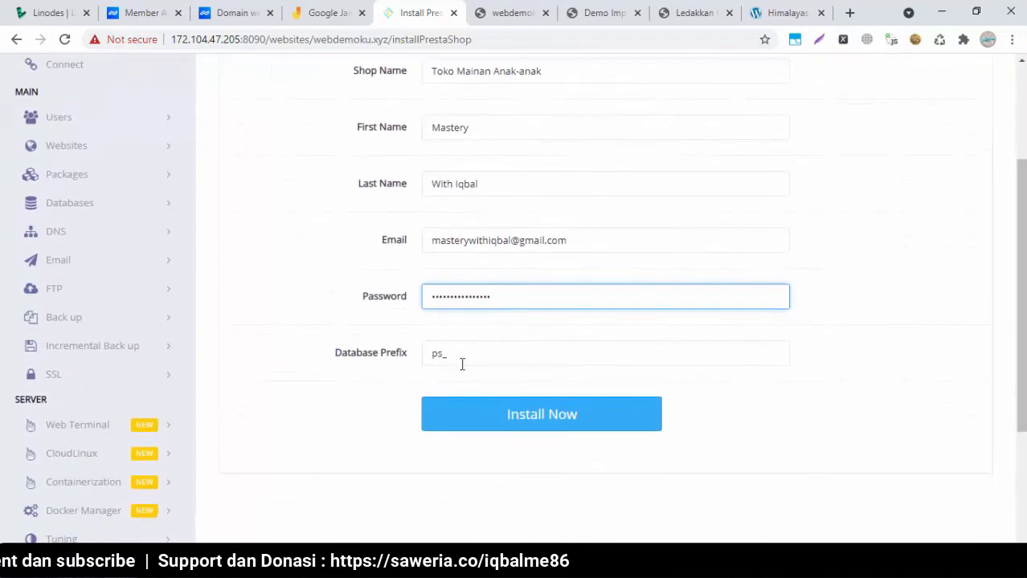
left_click(527, 415)
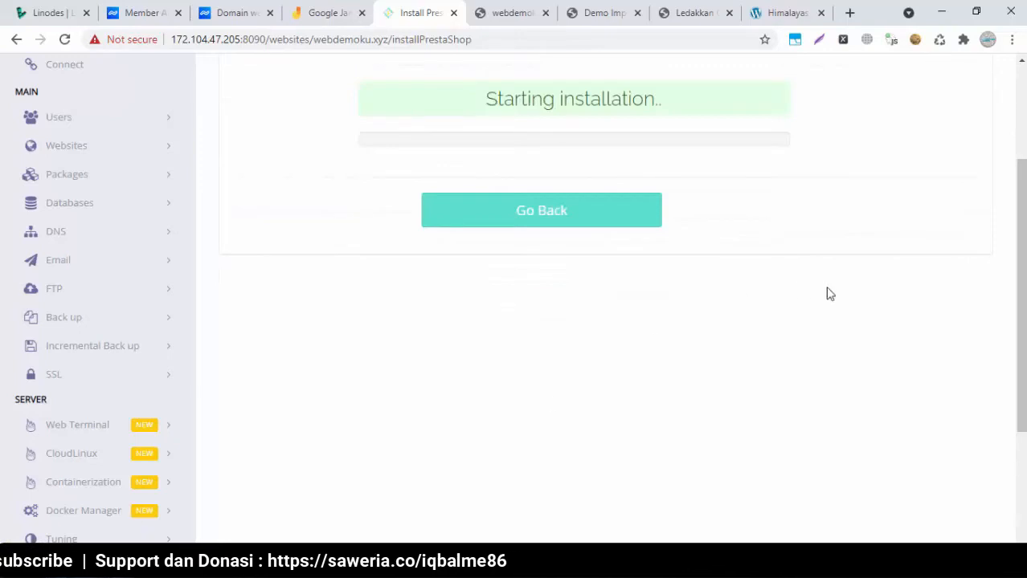
Wait for PrestaShop to report Successfully Installed, checking other tabs, then open webdemoku.xyz
scroll(1021, 241, "up", 1)
scroll(1020, 242, "up", 1)
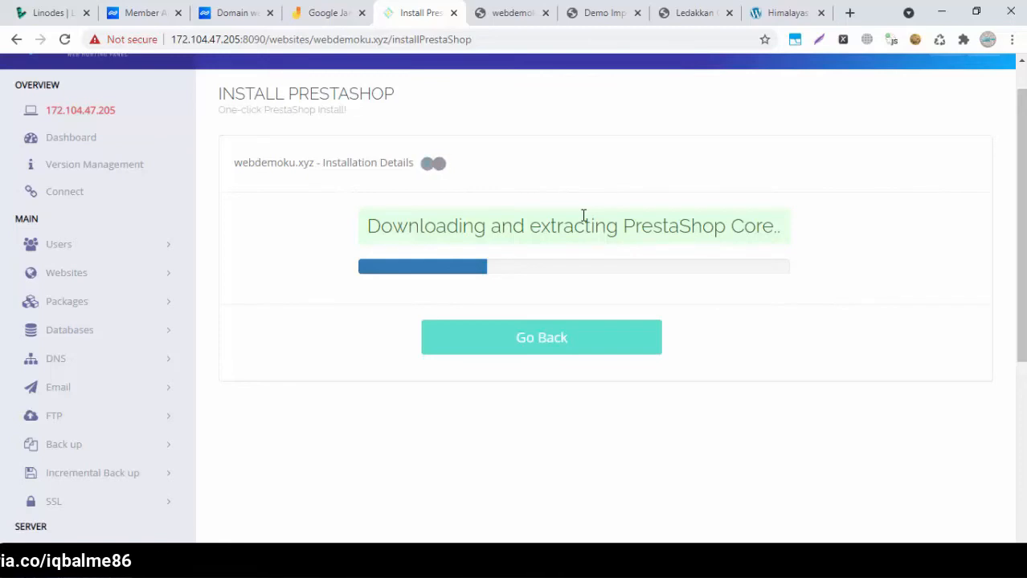
left_click(496, 11)
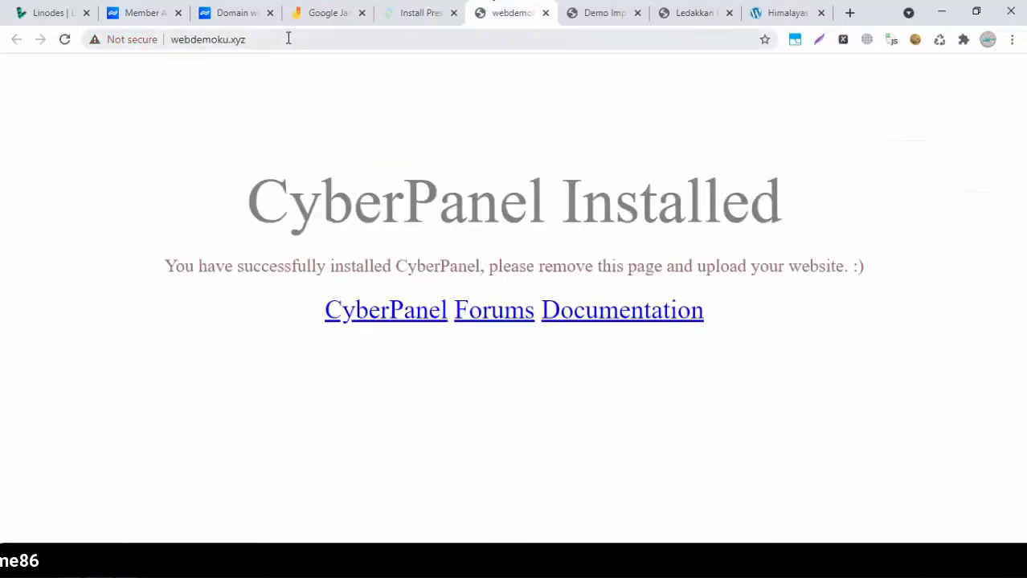
left_click(679, 10)
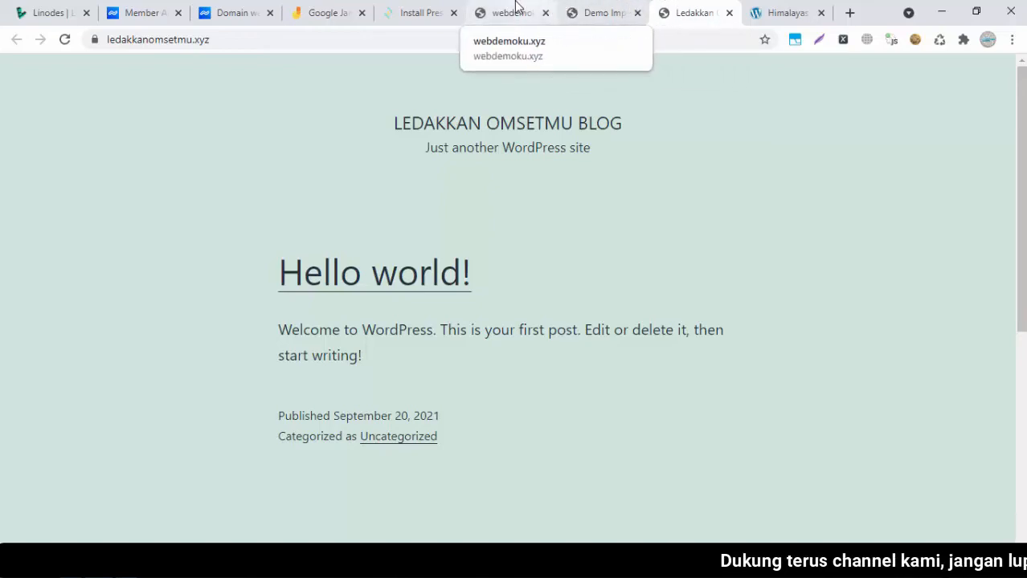
left_click(412, 8)
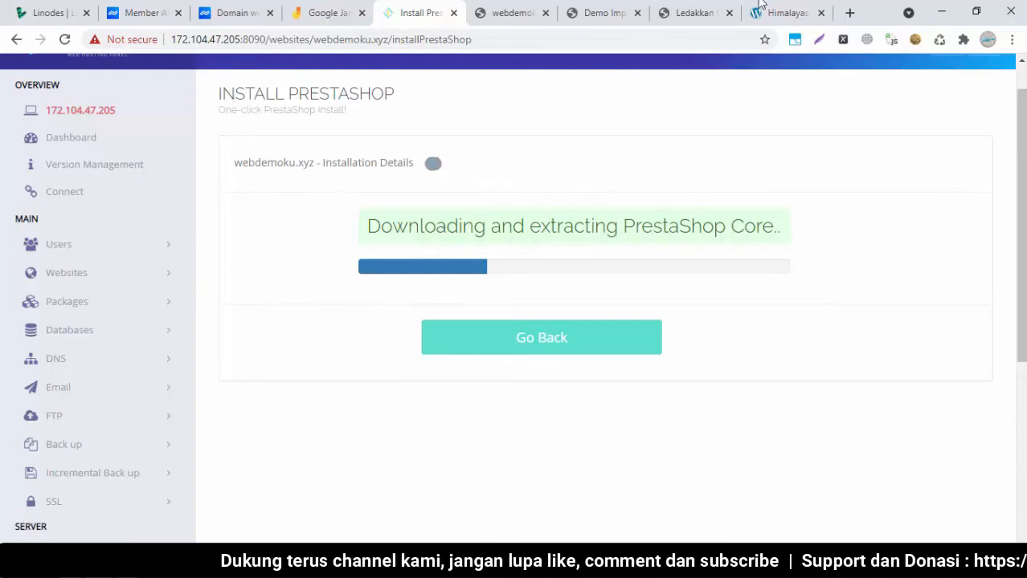
left_click(696, 10)
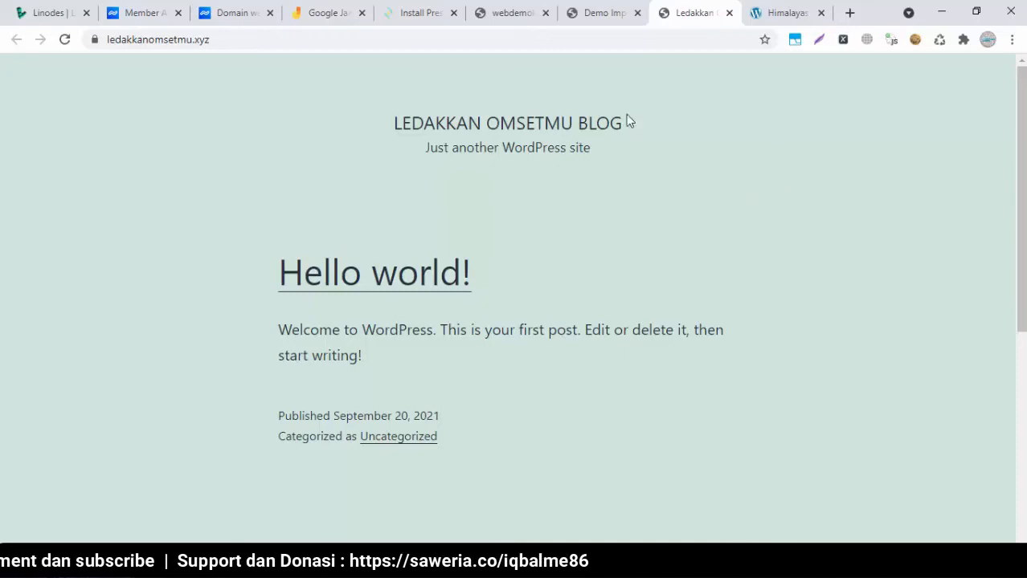
left_click(506, 12)
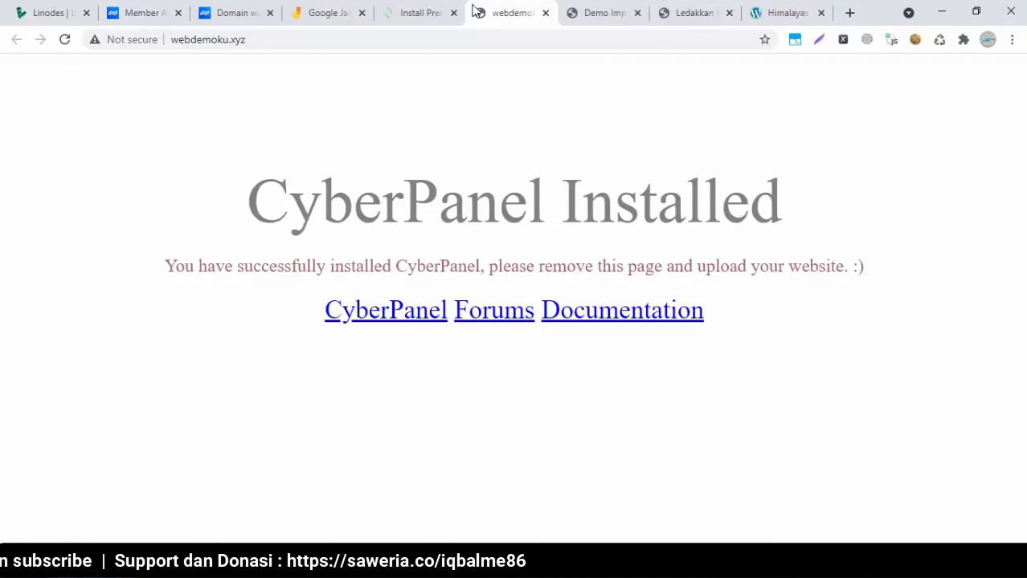
left_click(431, 9)
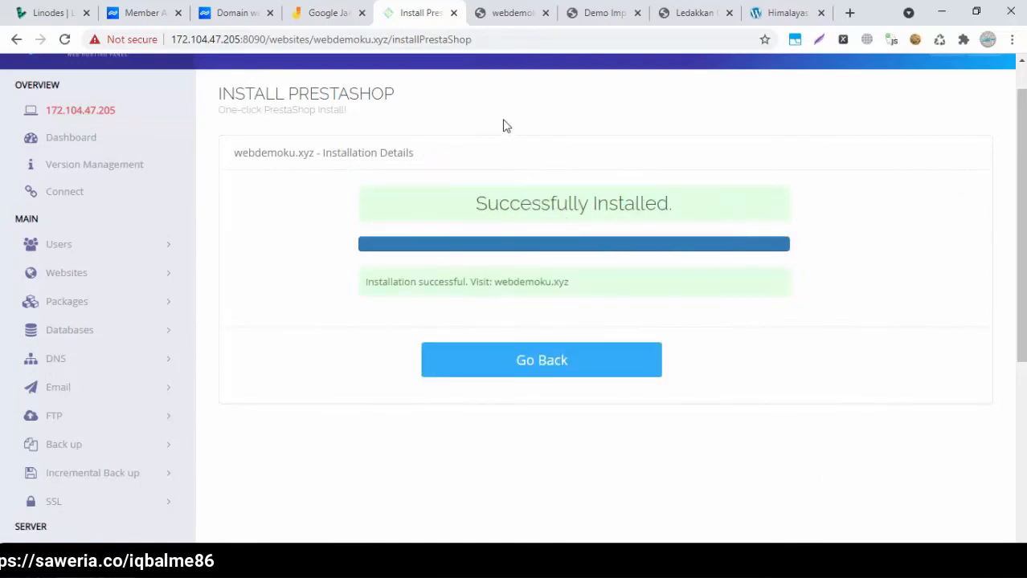
left_click(511, 15)
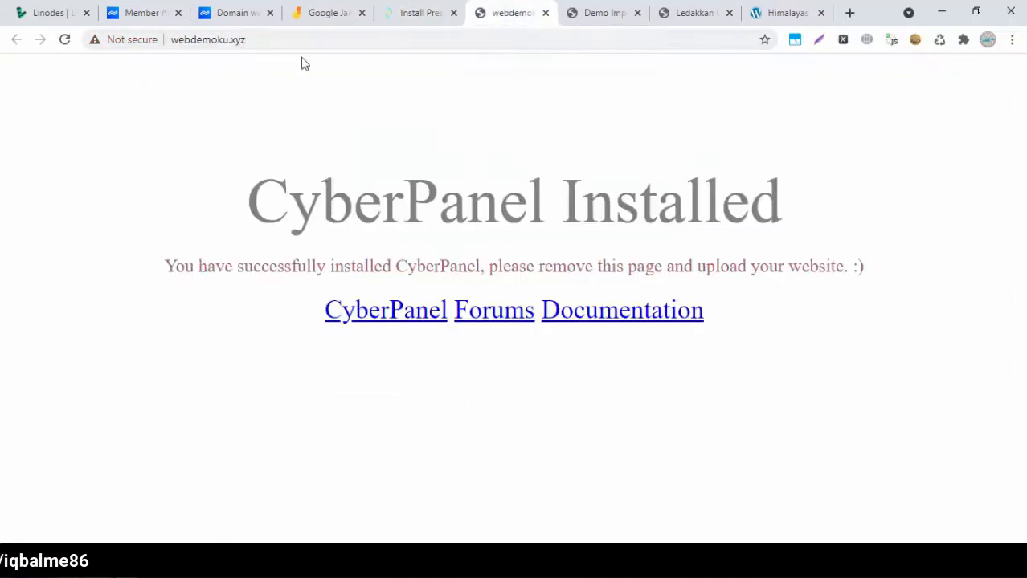
Reload the new webdemoku.xyz store and view the Mug The Best Is Yet To Come product details
left_click(65, 42)
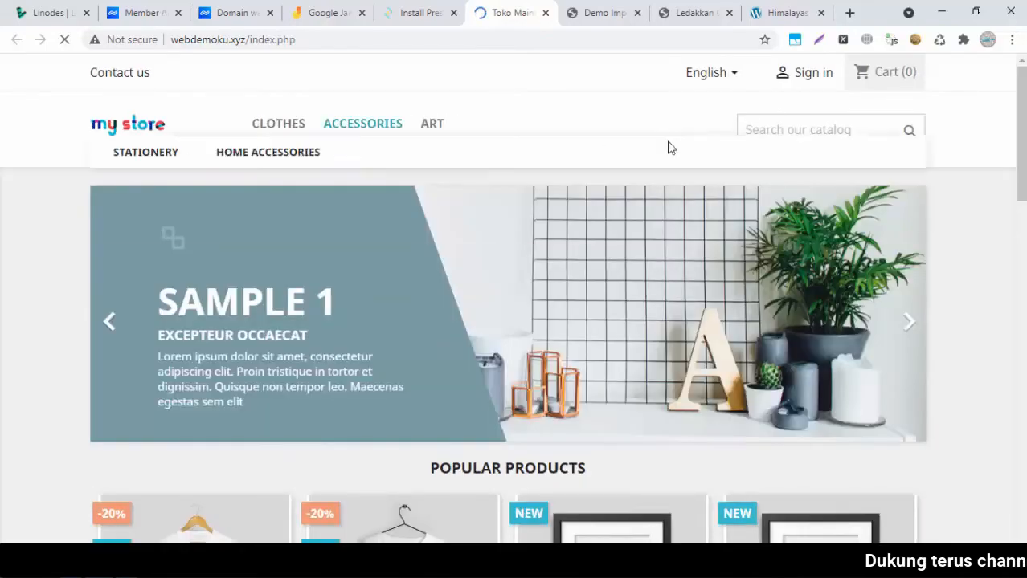
left_click_drag(1022, 128, 1022, 281)
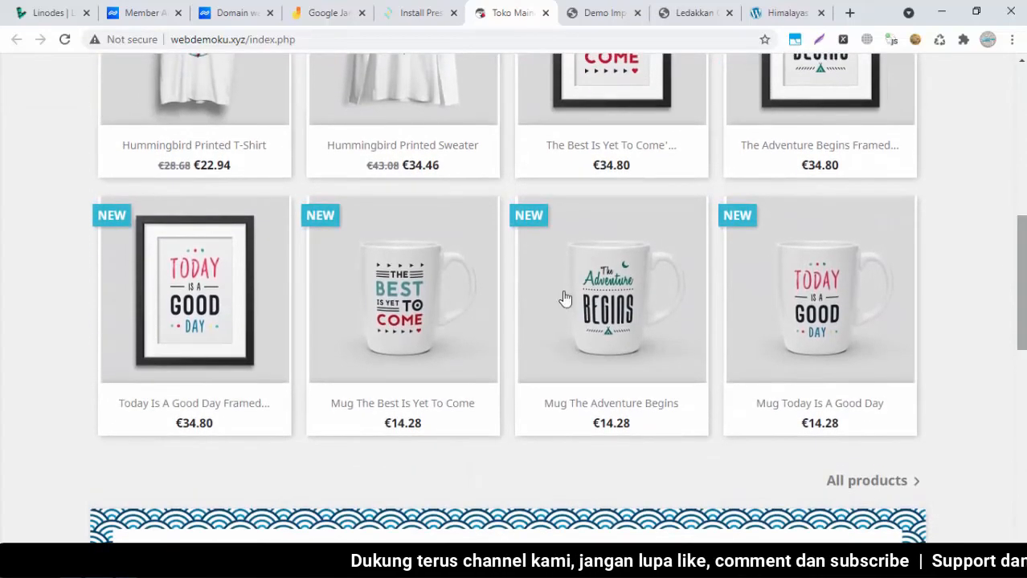
left_click(414, 317)
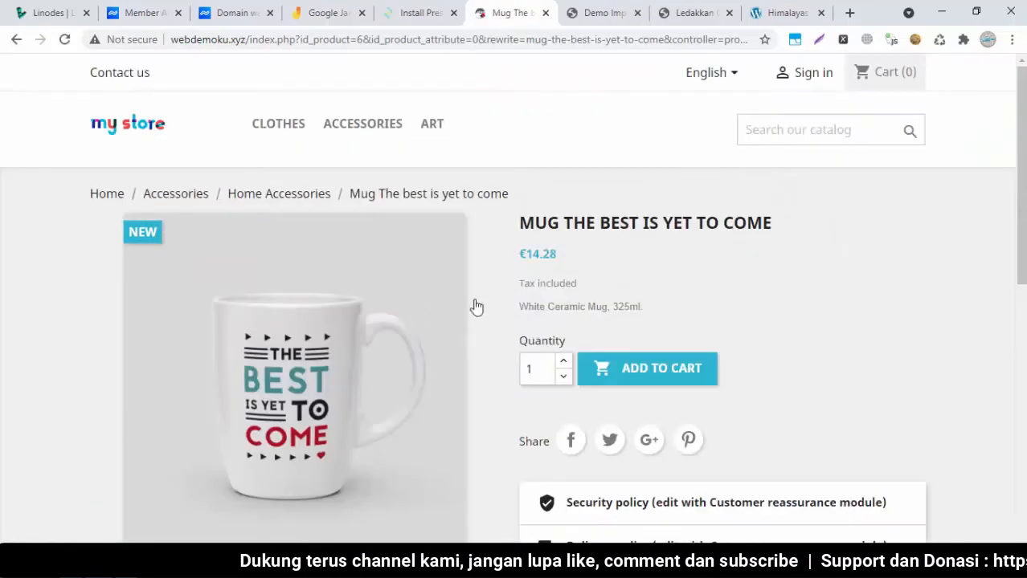
left_click_drag(1022, 177, 1022, 368)
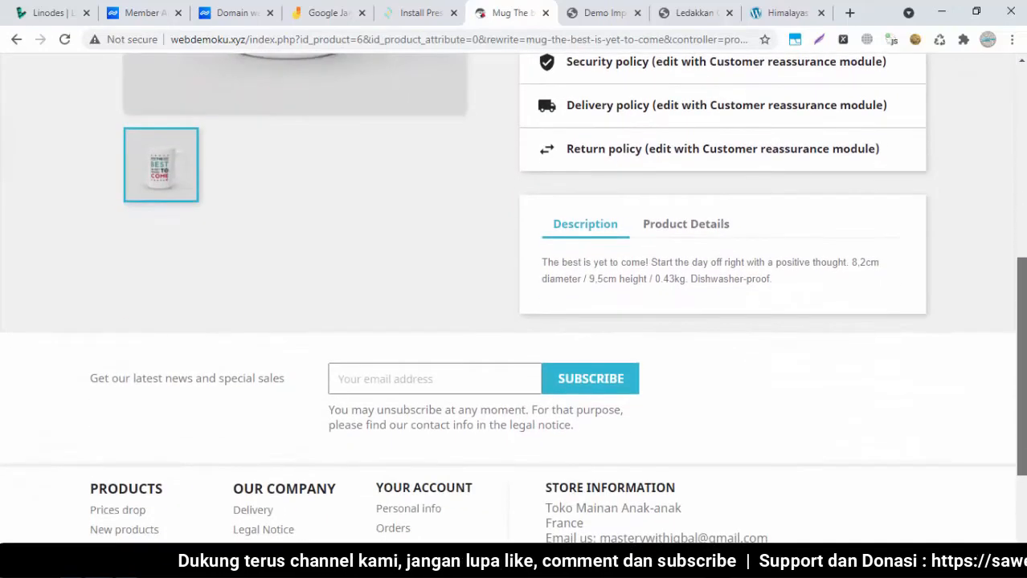
left_click(693, 228)
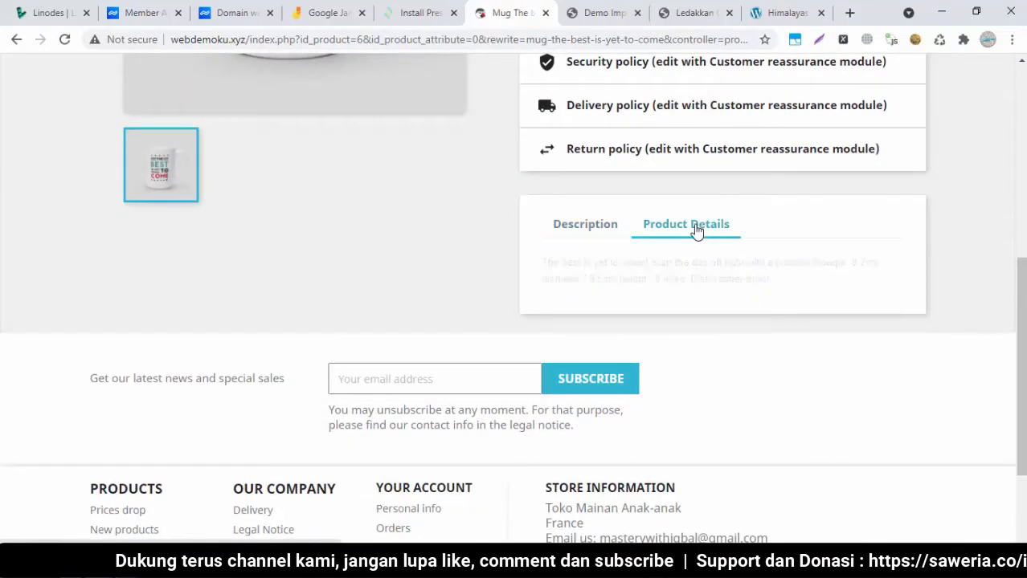
left_click_drag(1019, 338, 1019, 160)
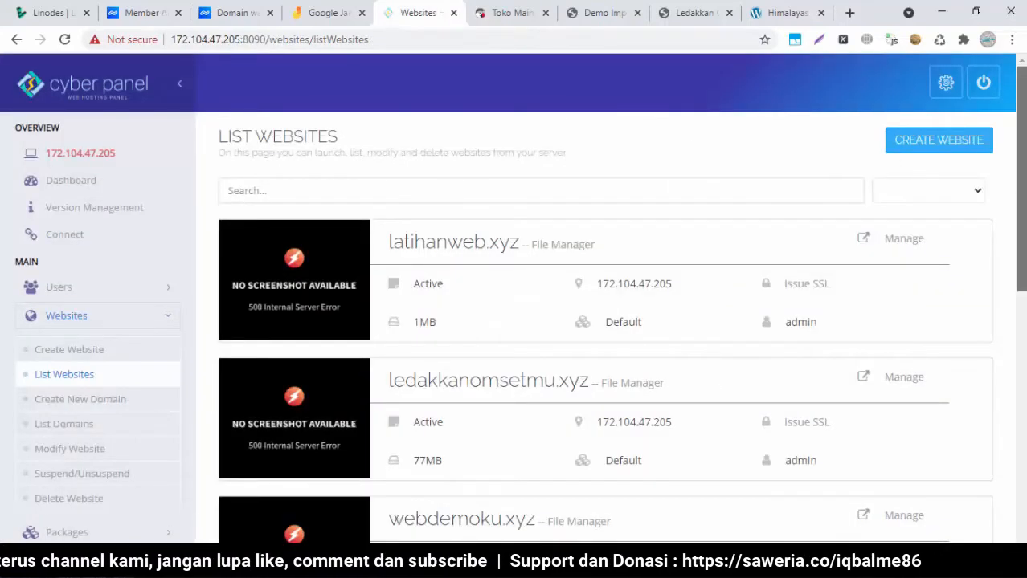
Return to the webdemoku.xyz storefront home page via Sign in and the logo, and select index.php in the address
left_click(512, 10)
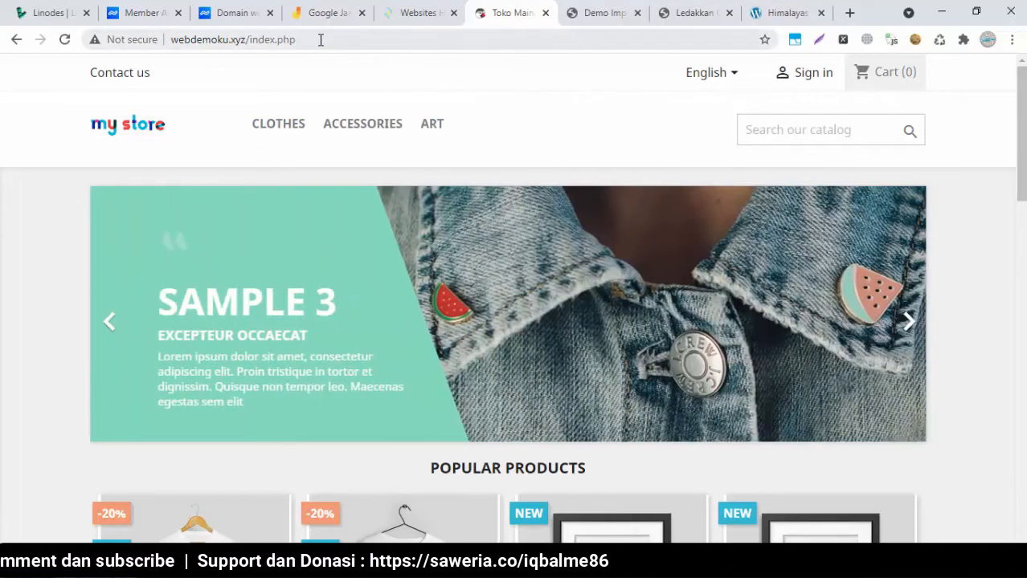
left_click(321, 40)
left_click(322, 41)
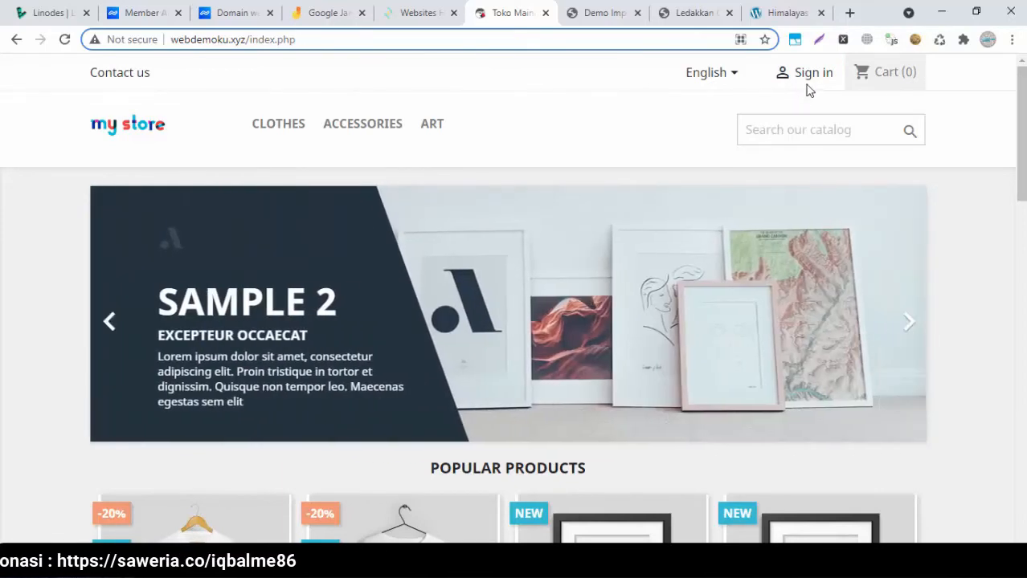
left_click(813, 74)
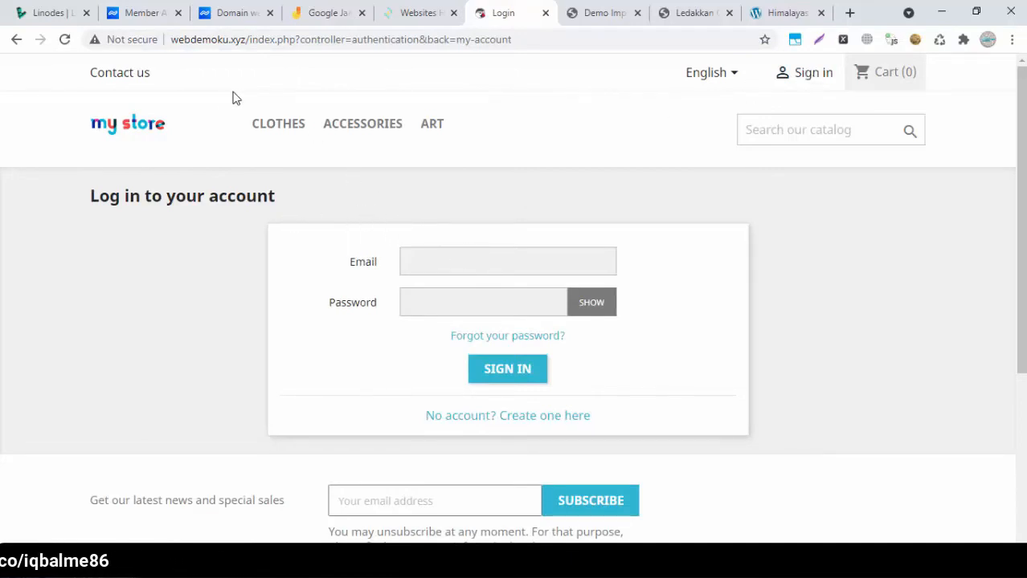
left_click(135, 123)
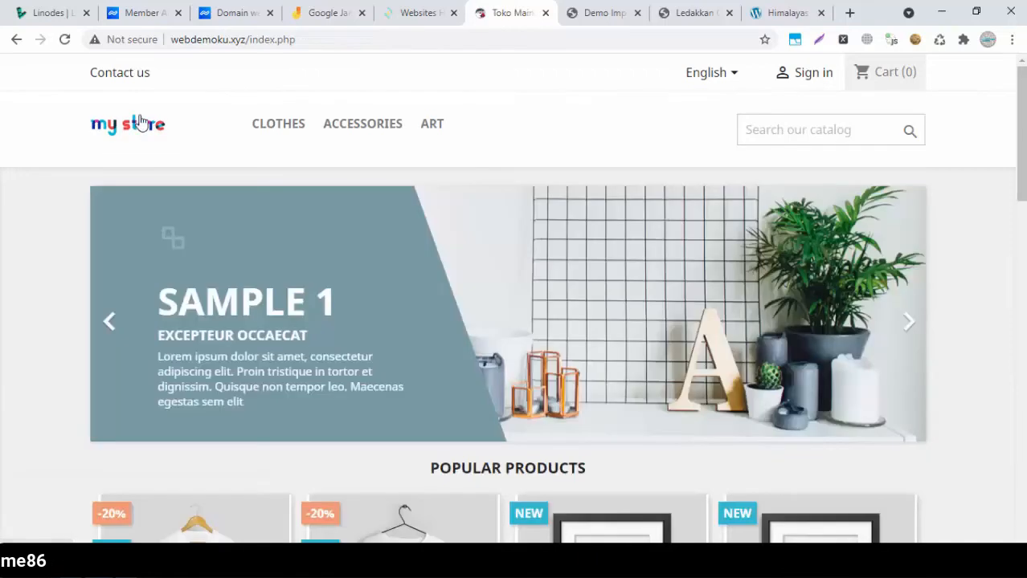
left_click_drag(251, 41, 376, 45)
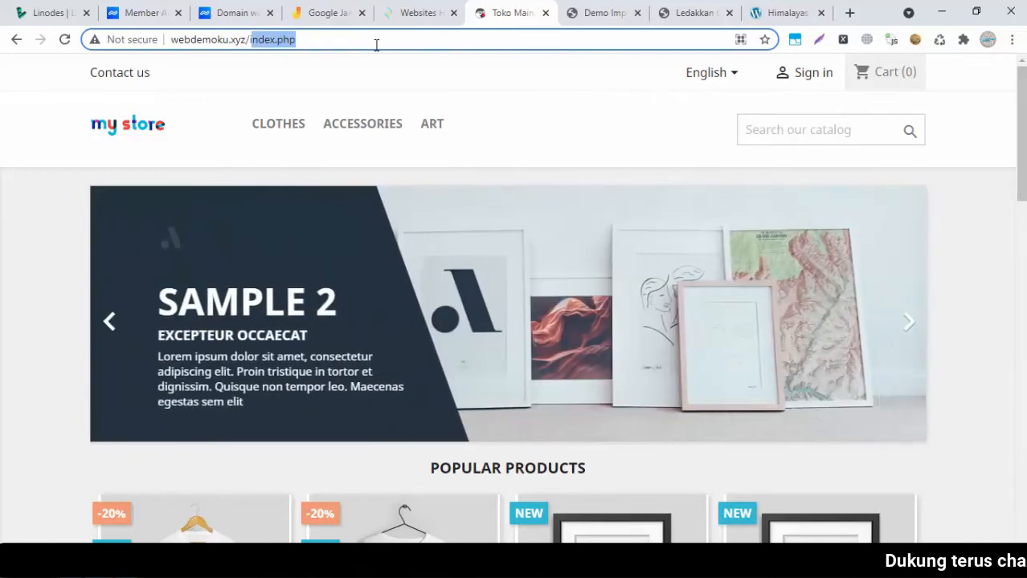
Replace index.php with admin after webdemoku.xyz/ to load the Toko Mainan Anak-anak back-office login
type("i")
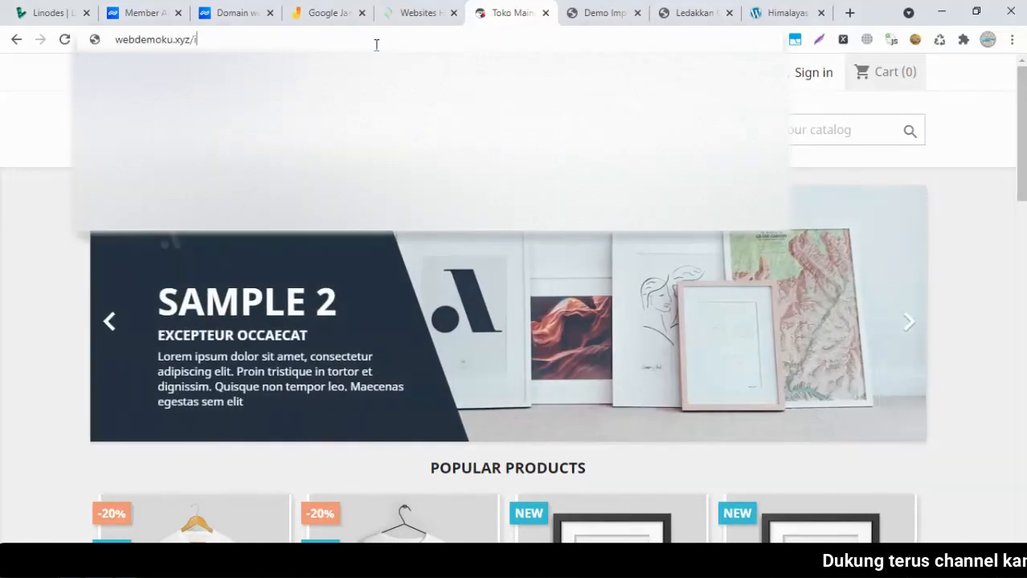
key("BackSpace")
type("admin")
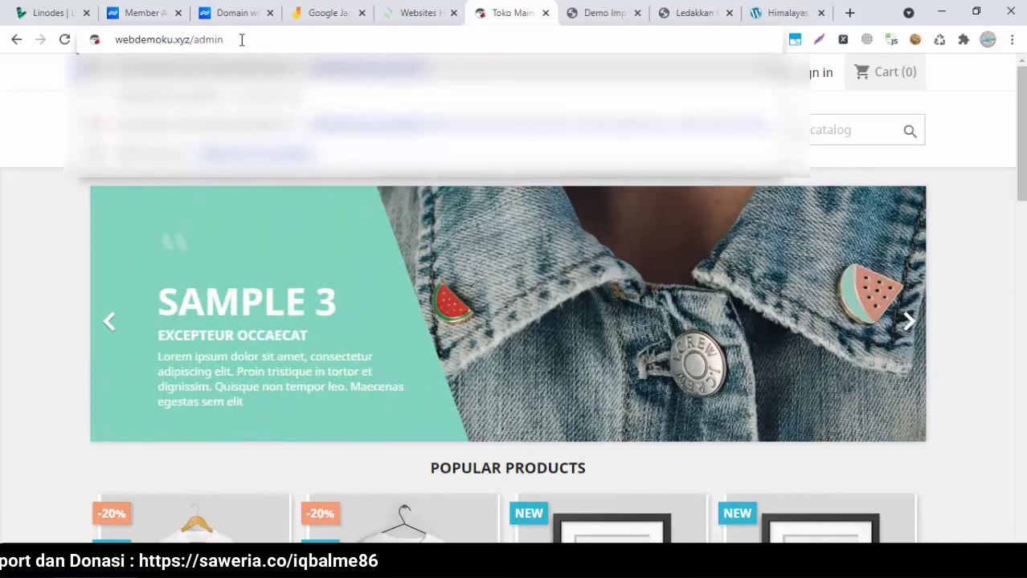
key("Return")
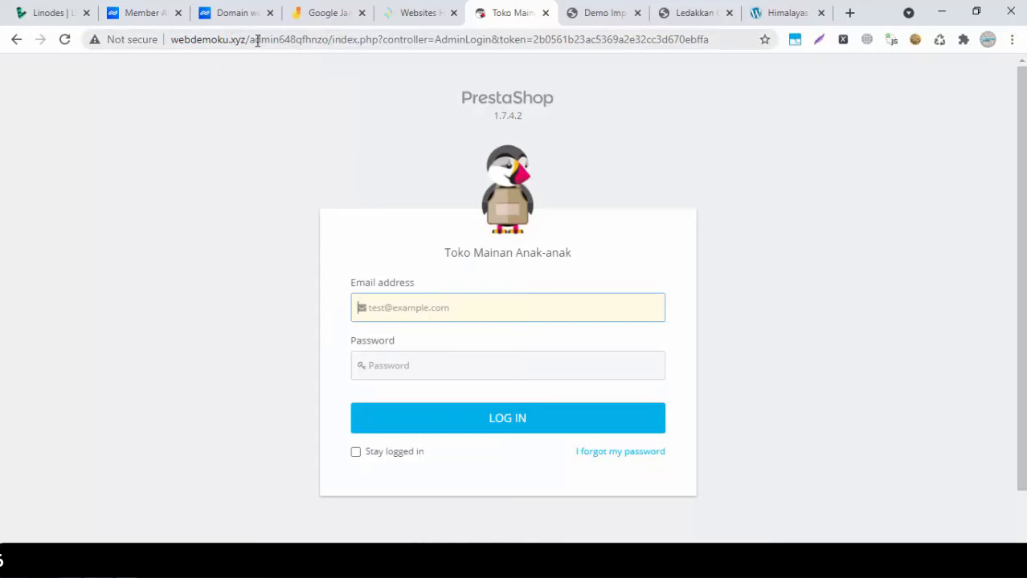
Copy the back-office admin address onto a new line in the Notepad credentials notes
left_click_drag(329, 39, 167, 39)
key("ctrl+c")
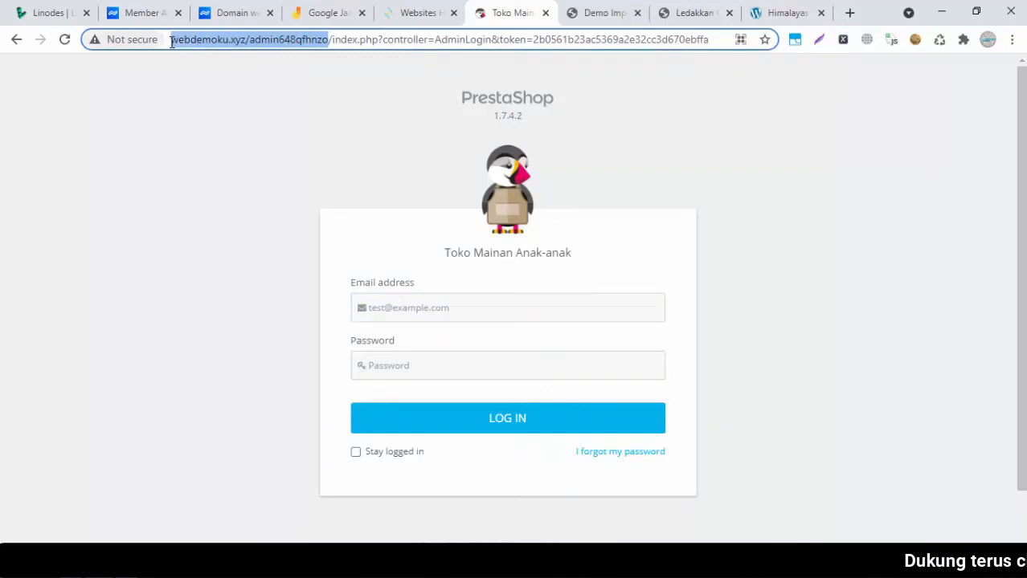
key("alt+Tab")
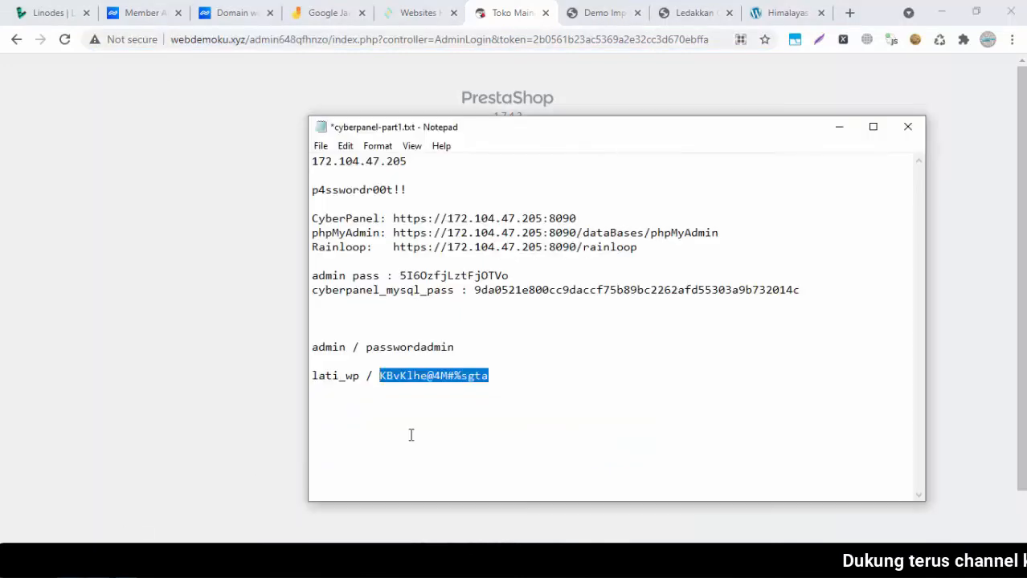
left_click(545, 378)
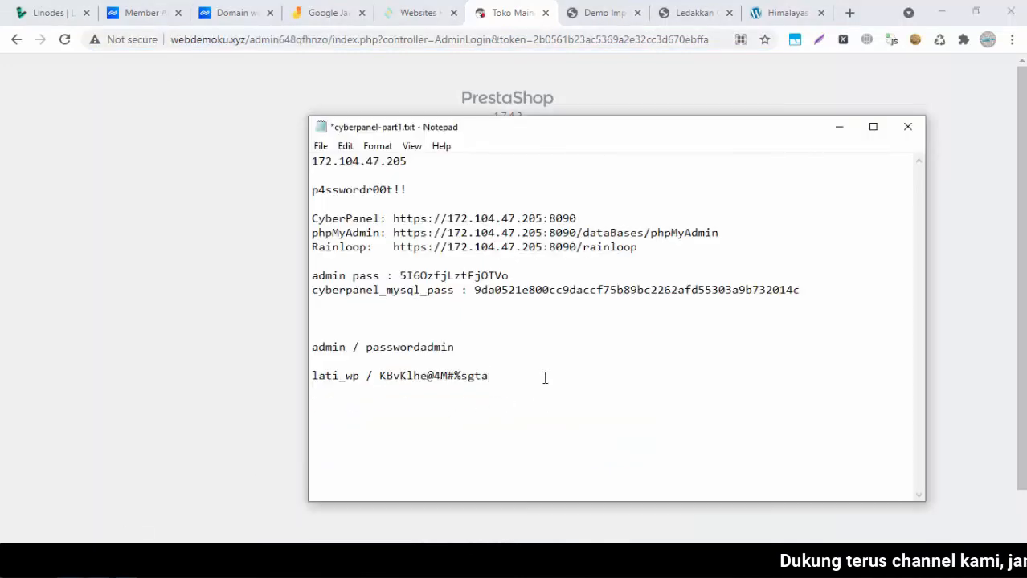
key("Return")
key("Return")
key("ctrl+v")
left_click(133, 363)
Sign in to the back office with the admin e-mail and the password copied from Notepad
left_click(477, 306)
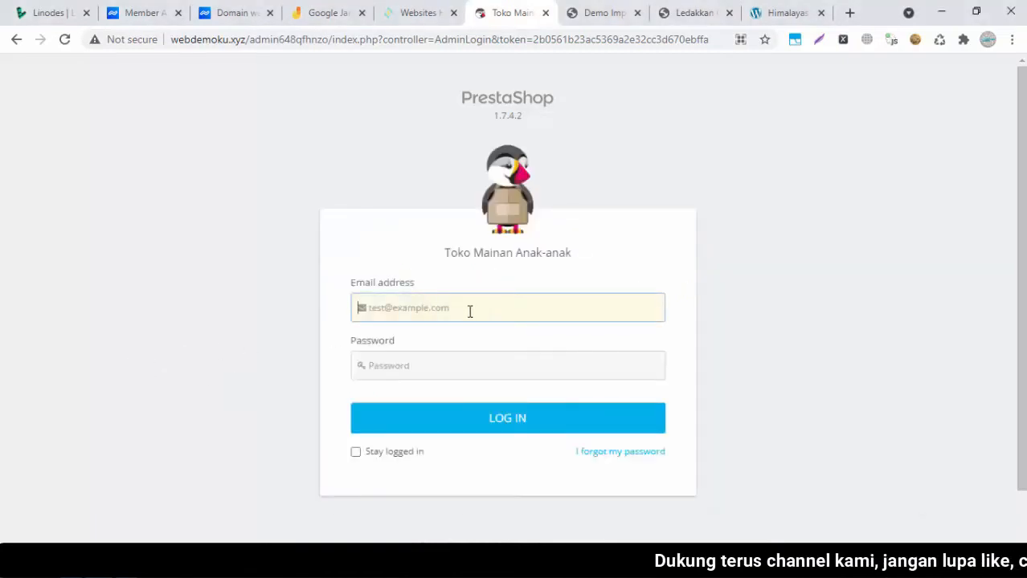
left_click(387, 369)
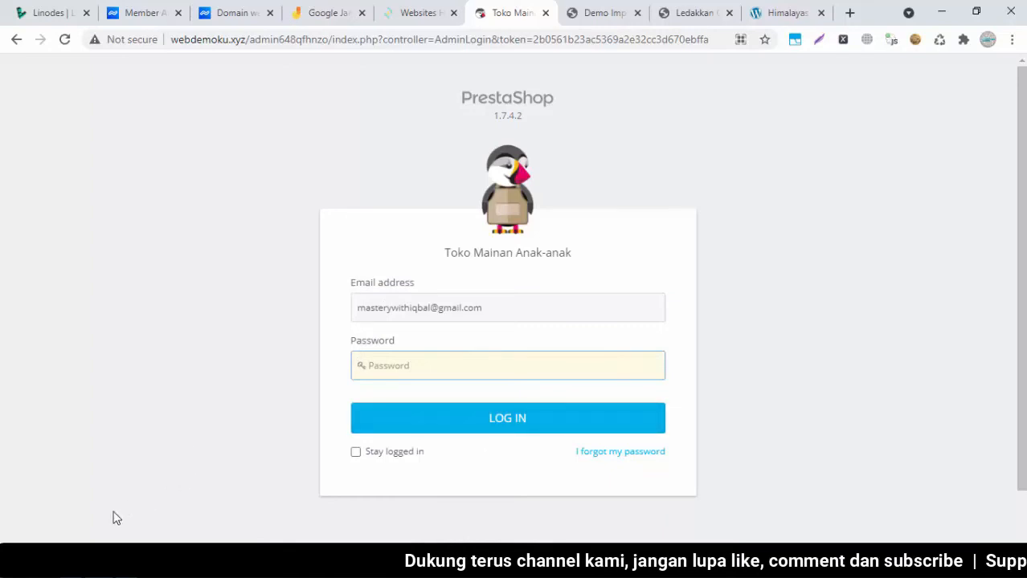
key("alt+Tab")
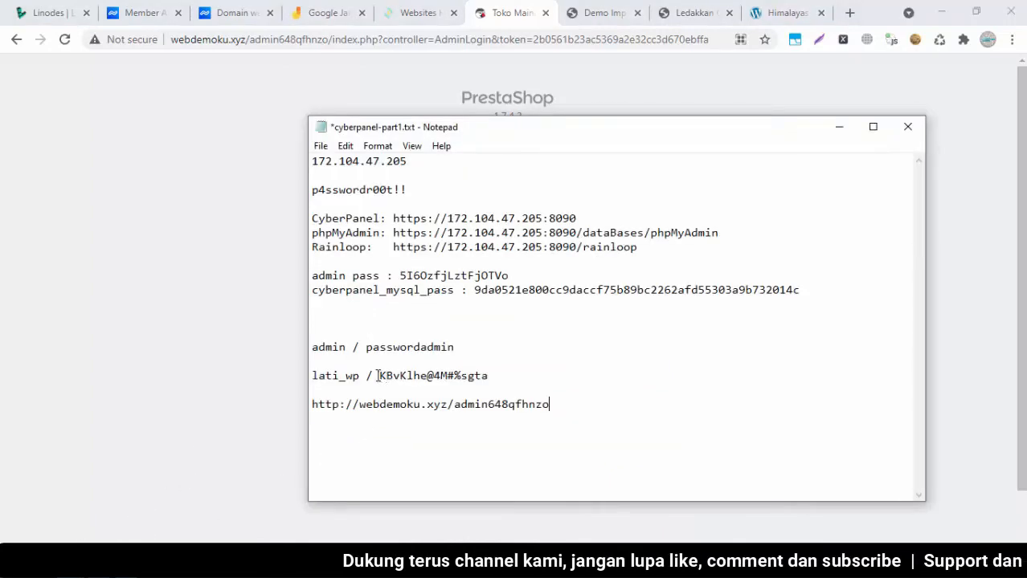
left_click_drag(380, 375, 502, 380)
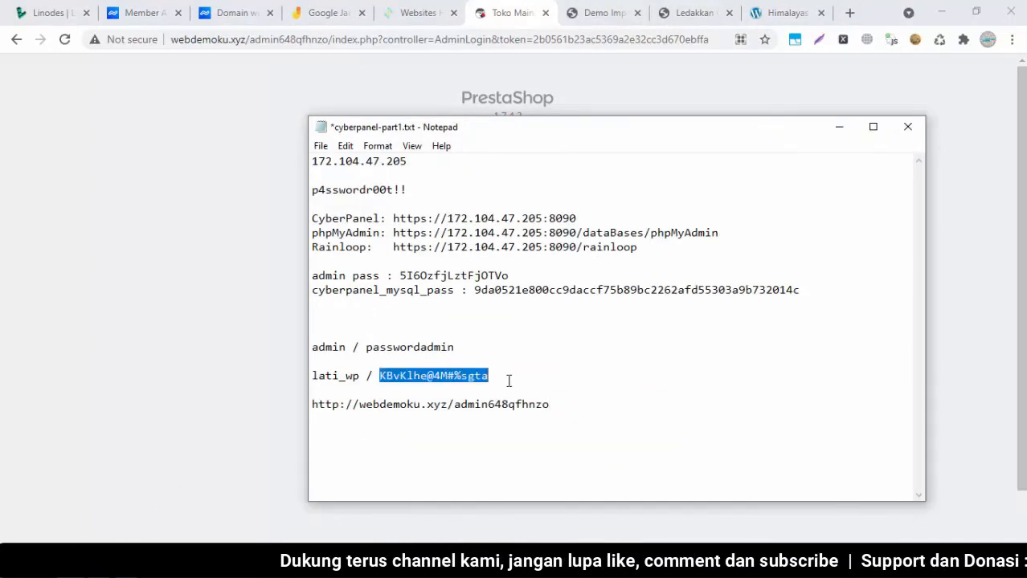
left_click(189, 314)
left_click(410, 366)
key("ctrl+v")
left_click(419, 419)
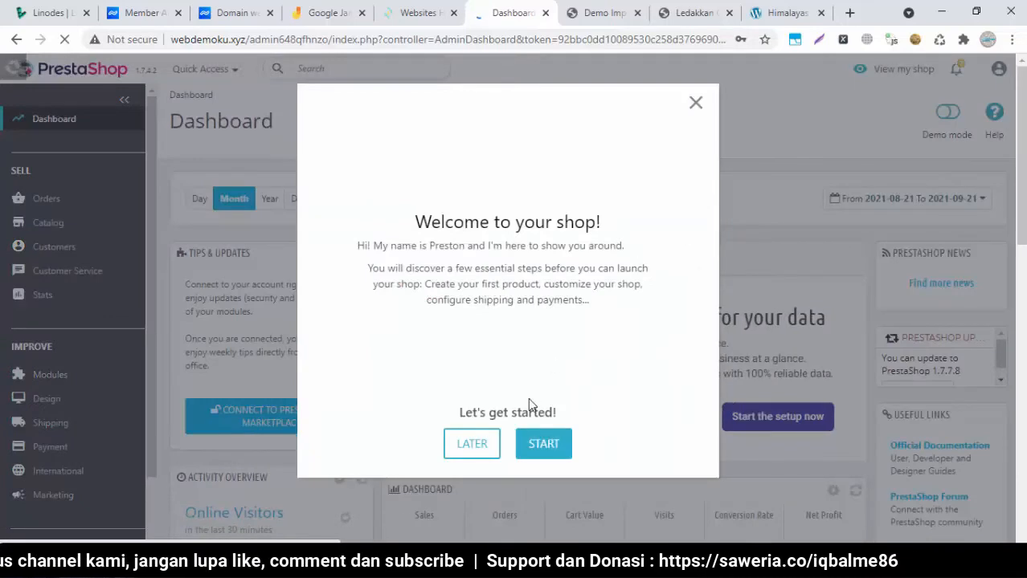
Postpone the welcome tour, dismiss Chrome's save-password offer, and scroll through the dashboard widgets
left_click(472, 443)
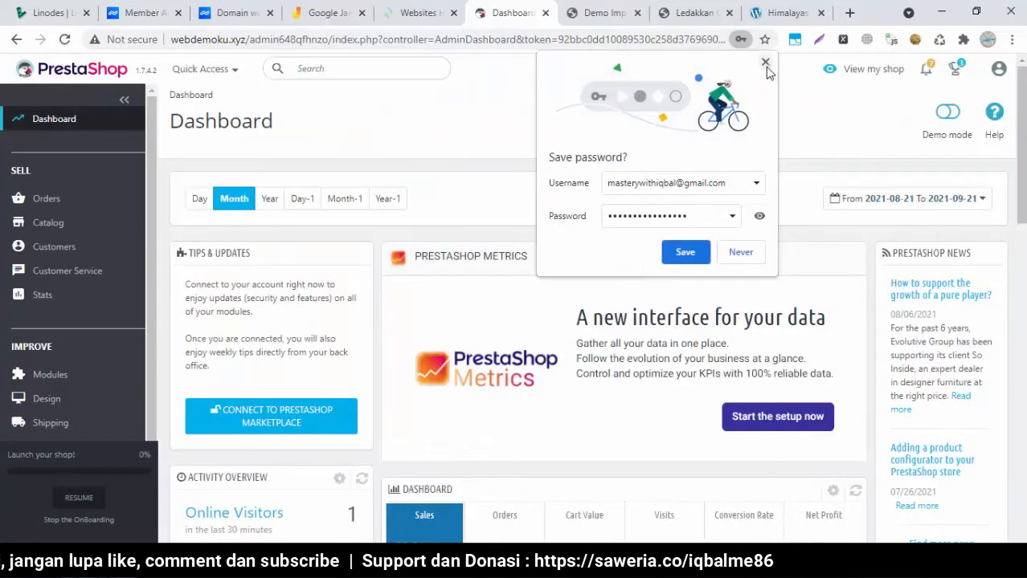
left_click(764, 66)
scroll(840, 120, "down", 10)
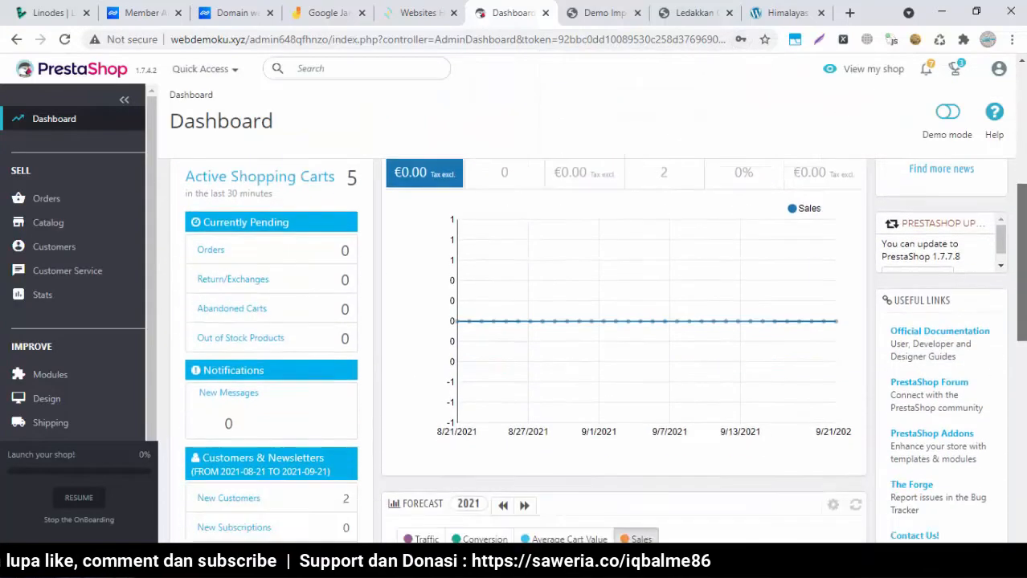
left_click_drag(1023, 255, 1023, 110)
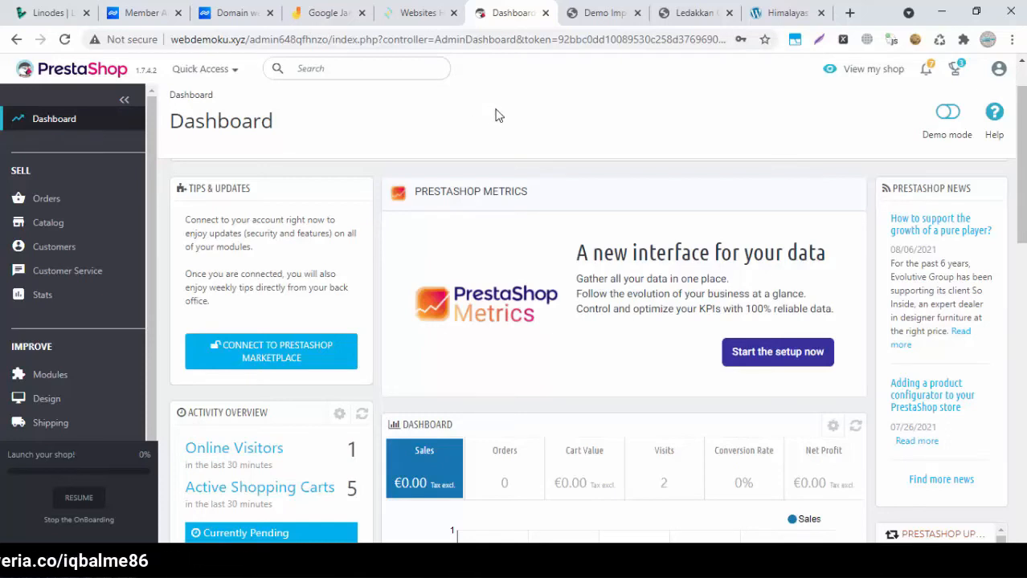
left_click(392, 22)
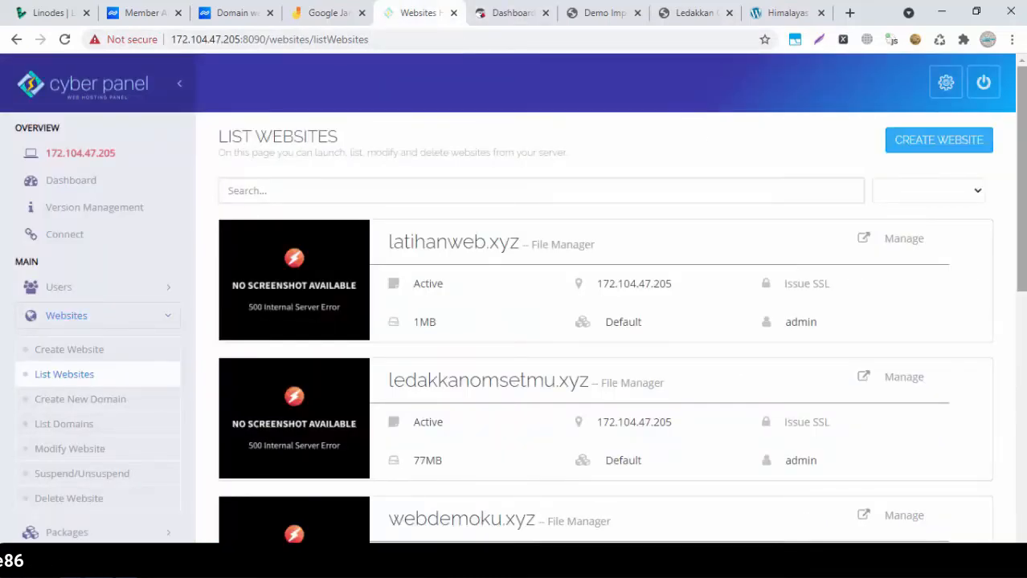
scroll(696, 138, "down", 1)
scroll(520, 297, "down", 1)
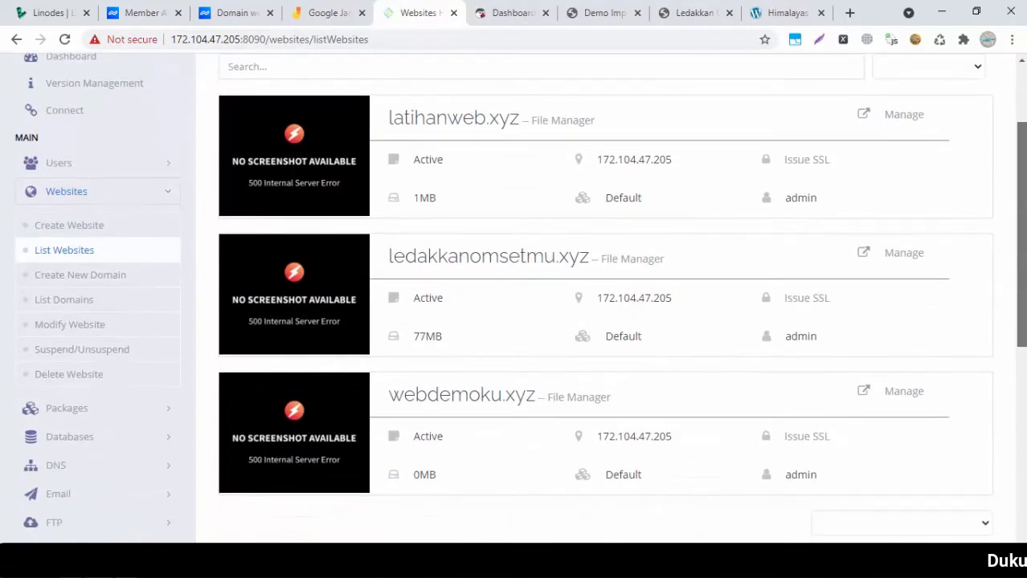
left_click_drag(1022, 189, 1022, 186)
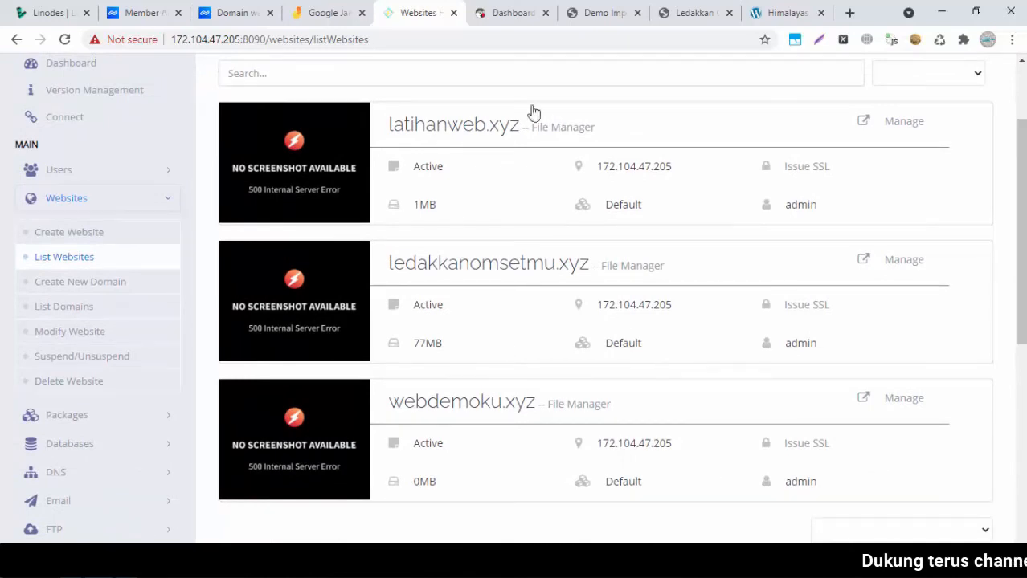
left_click(505, 14)
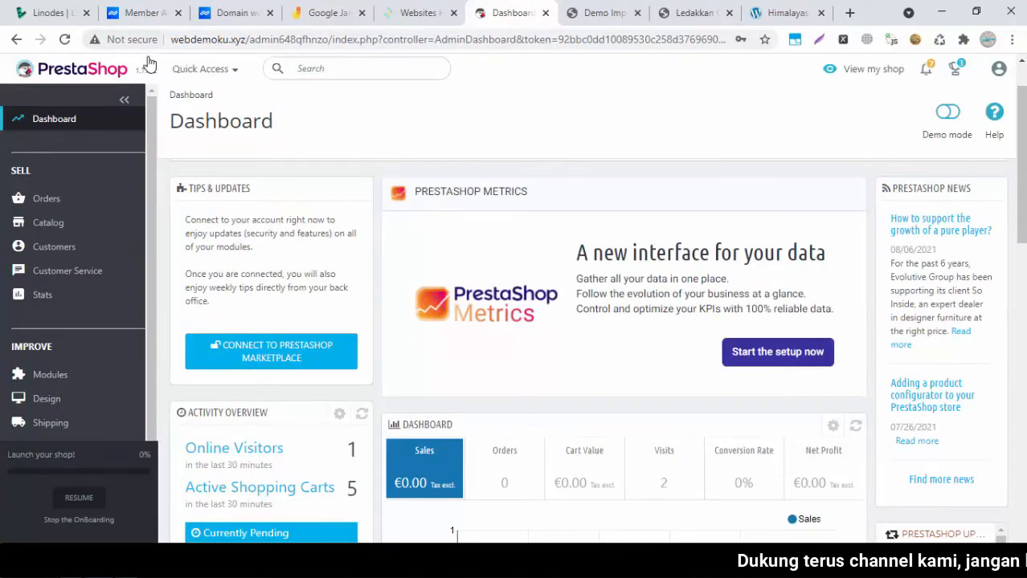
left_click(195, 39)
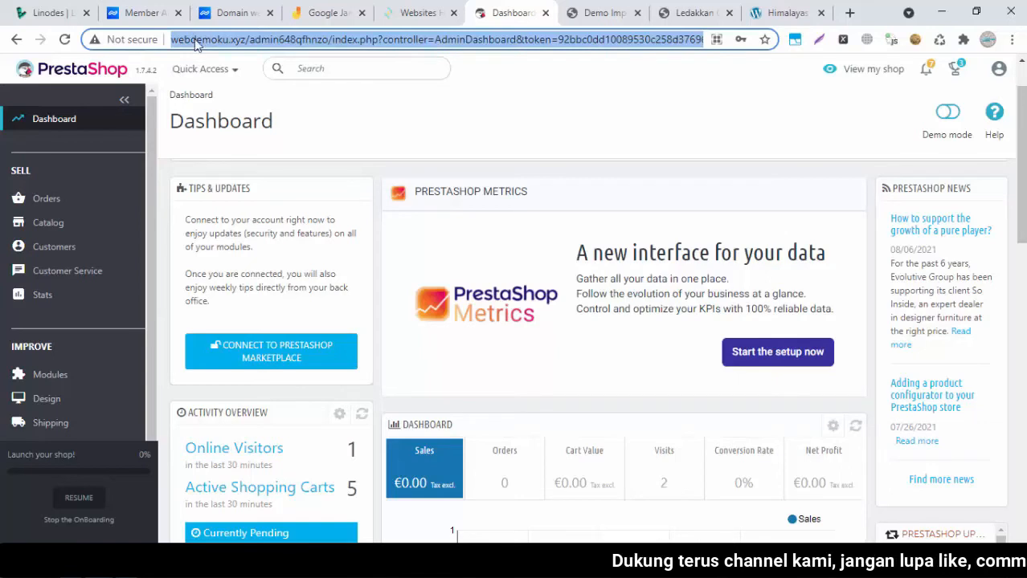
left_click(194, 41)
left_click(421, 12)
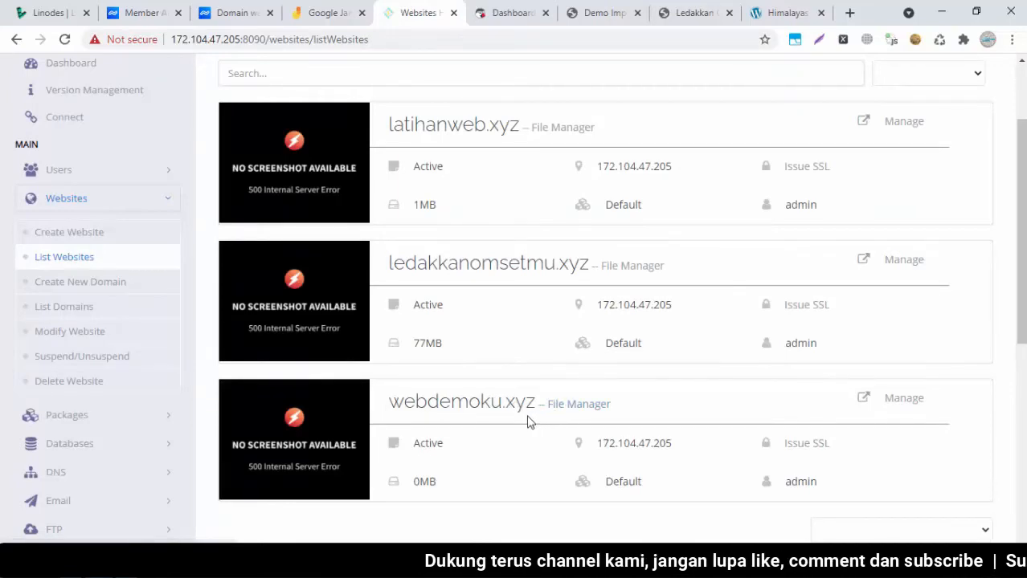
left_click(506, 12)
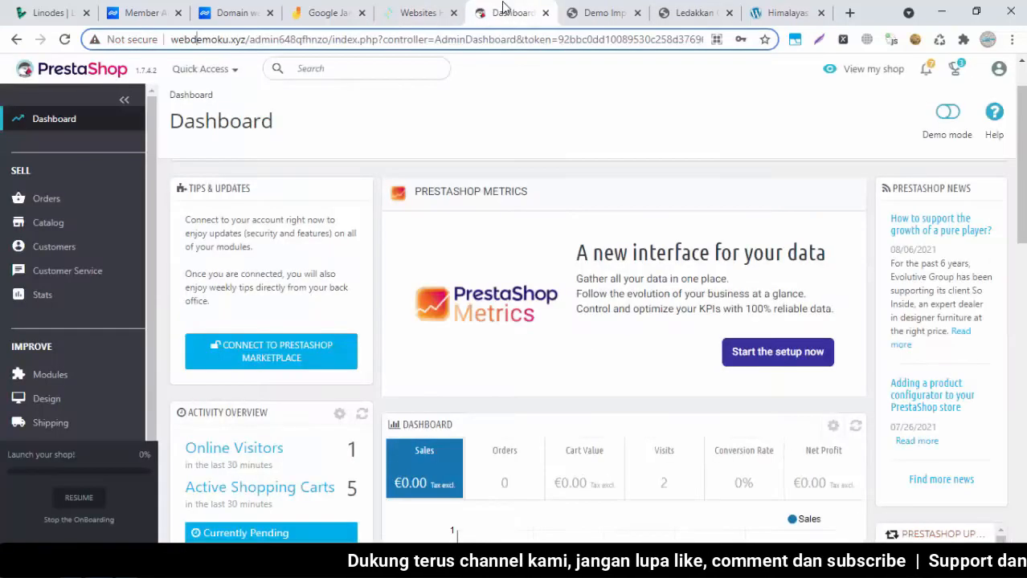
Sign out of the back office and load the shop's home page without the admin path
left_click(998, 71)
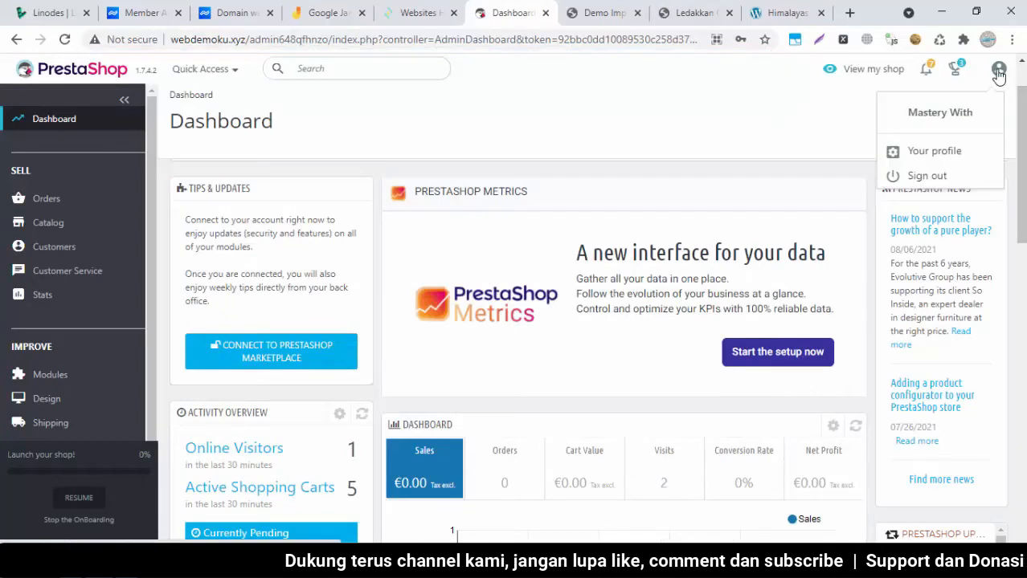
left_click(920, 178)
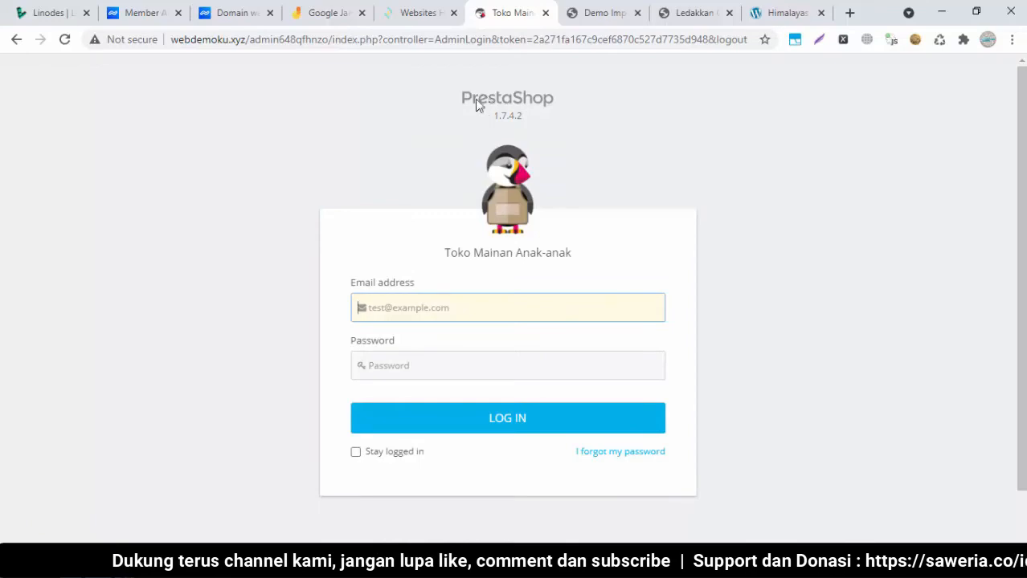
left_click_drag(250, 40, 922, 44)
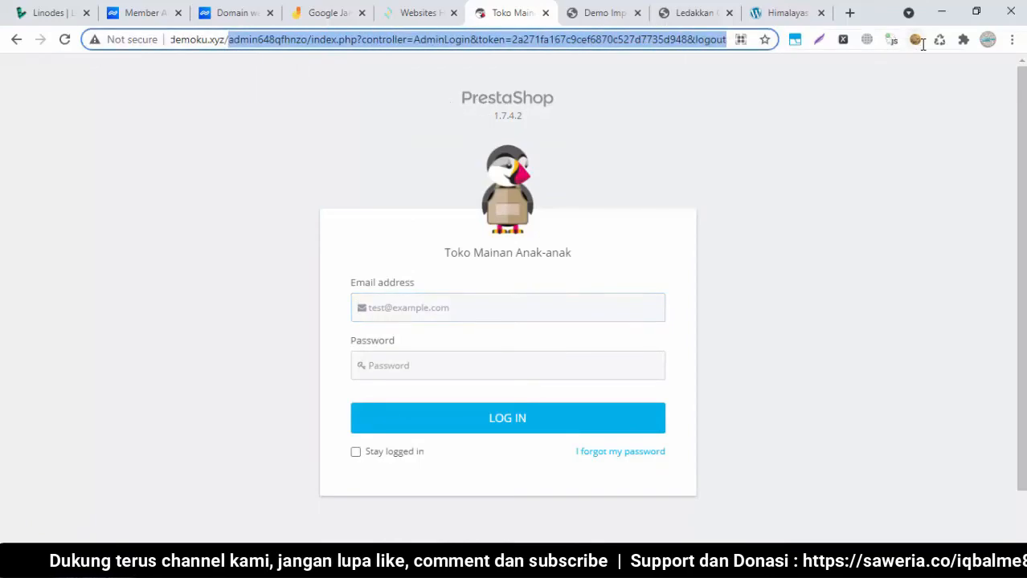
key("BackSpace")
key("Return")
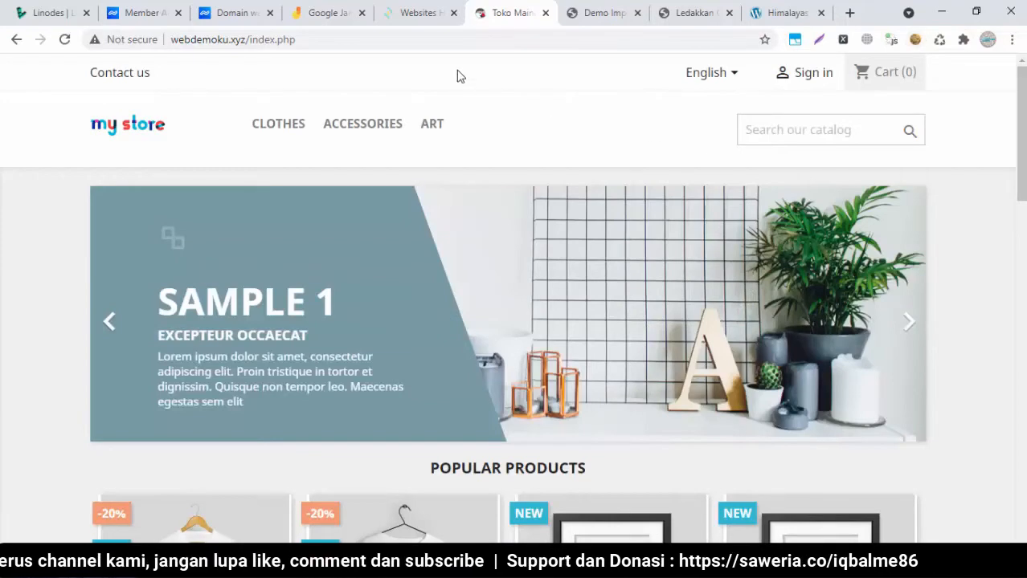
Try opening webdemoku.xyz/admin, which returns a LiteSpeed 404 Not Found page
left_click(443, 38)
left_click(444, 38)
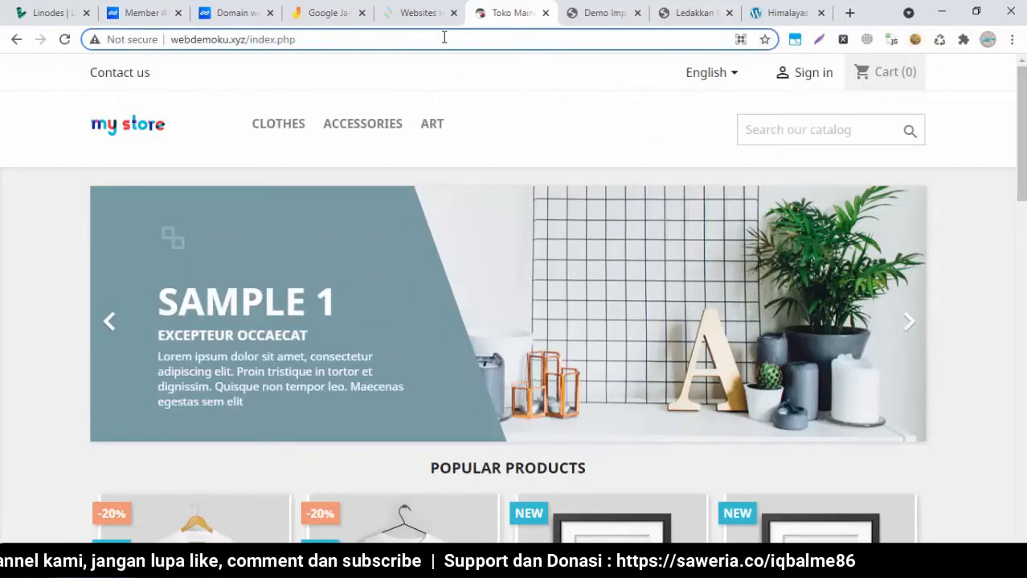
key("BackSpace")
key("BackSpace")
key("BackSpace")
key("BackSpace")
key("BackSpace")
key("BackSpace")
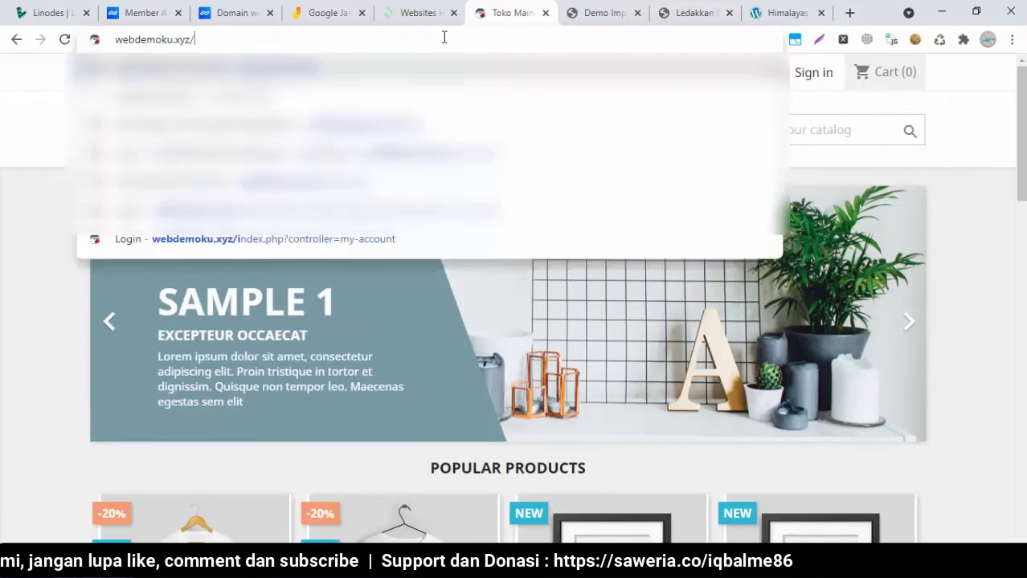
type("admin")
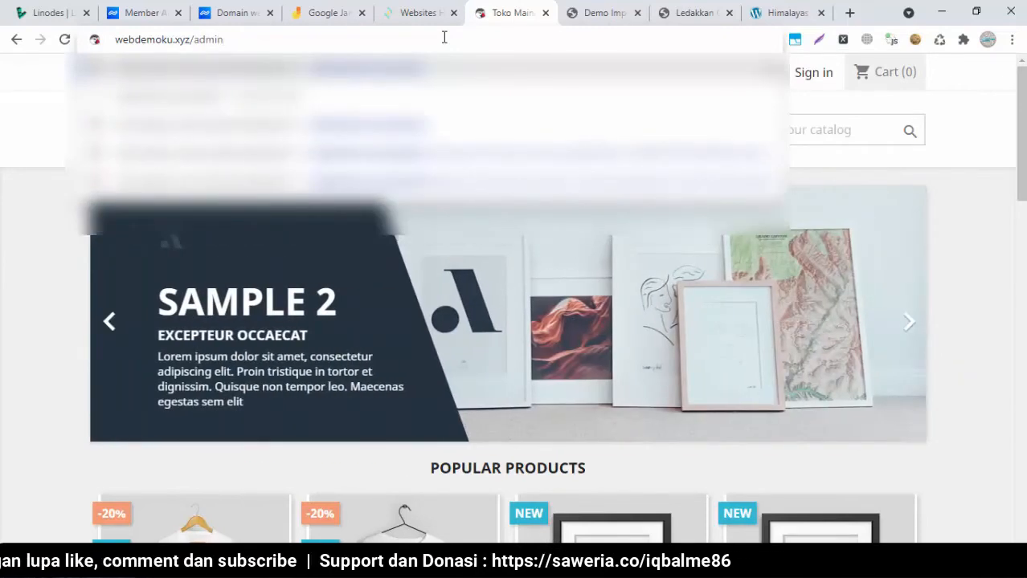
key("Return")
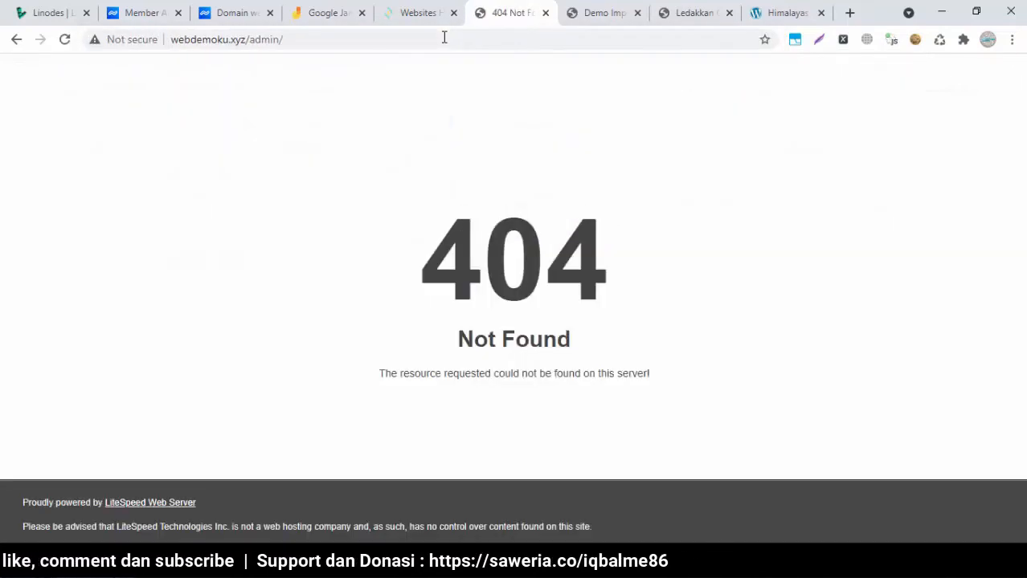
left_click_drag(394, 207, 672, 340)
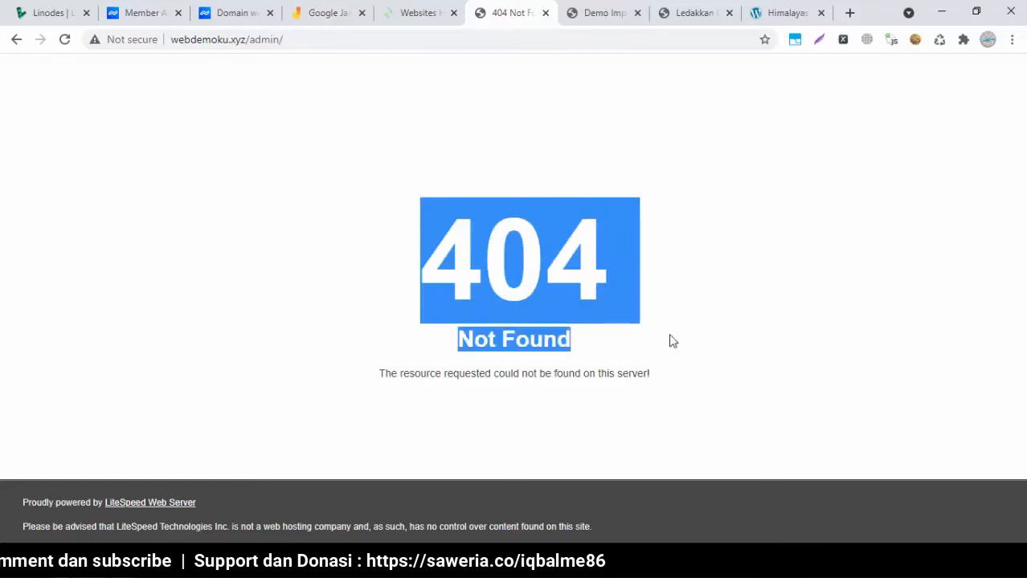
left_click(643, 352)
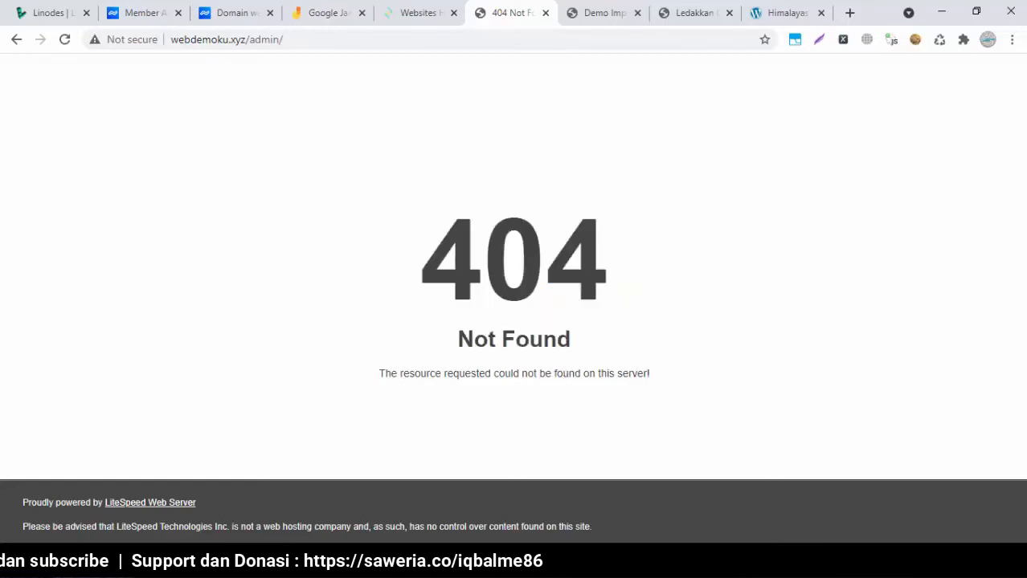
key("alt+Tab")
left_click(571, 392)
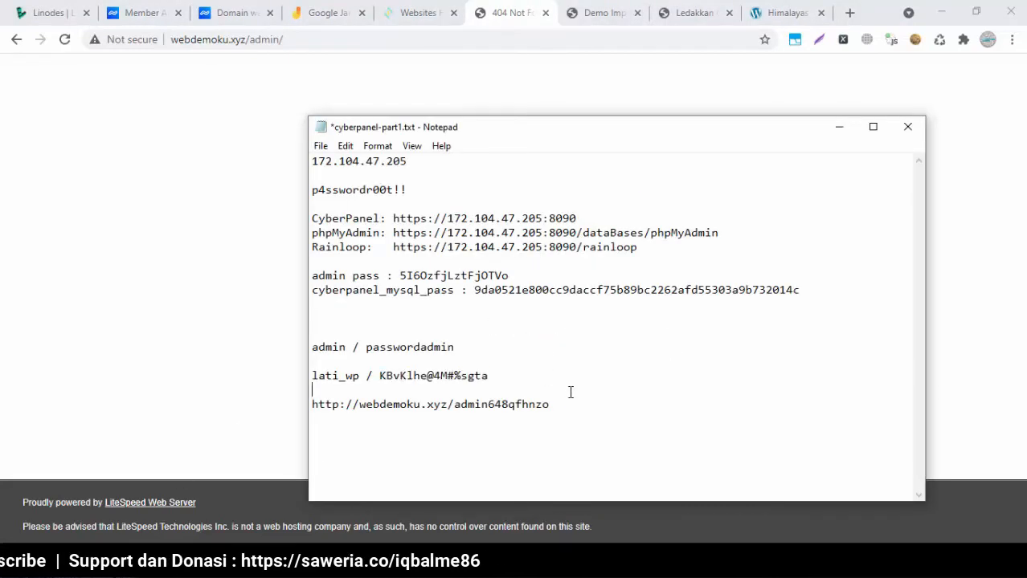
left_click_drag(549, 404, 314, 404)
key("ctrl+c")
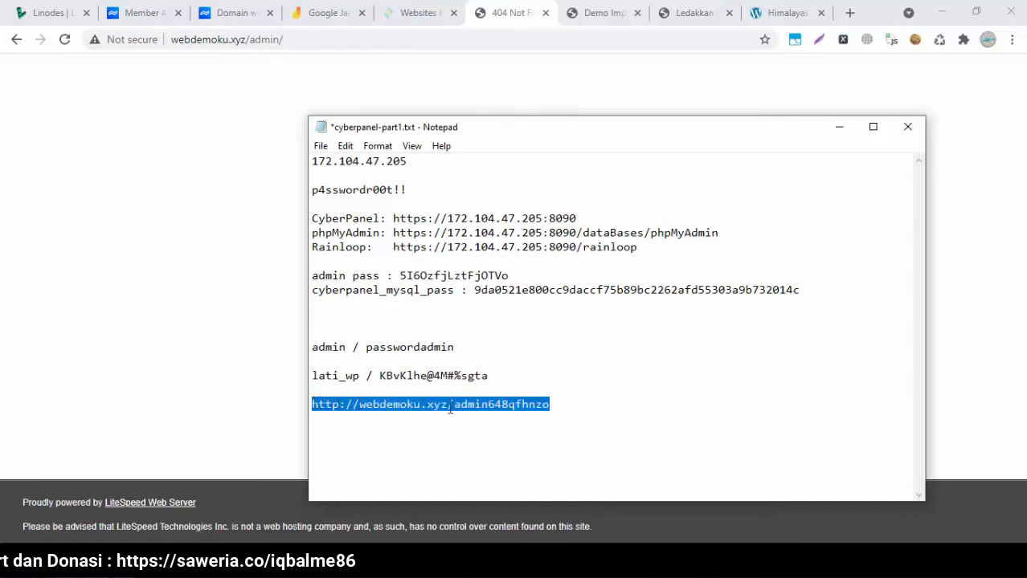
left_click(332, 39)
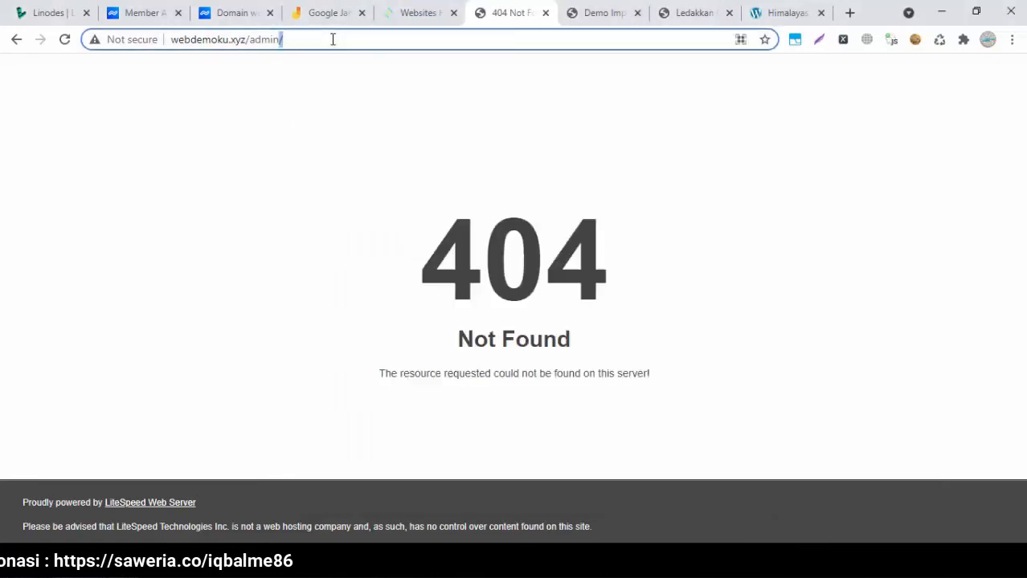
left_click(333, 39)
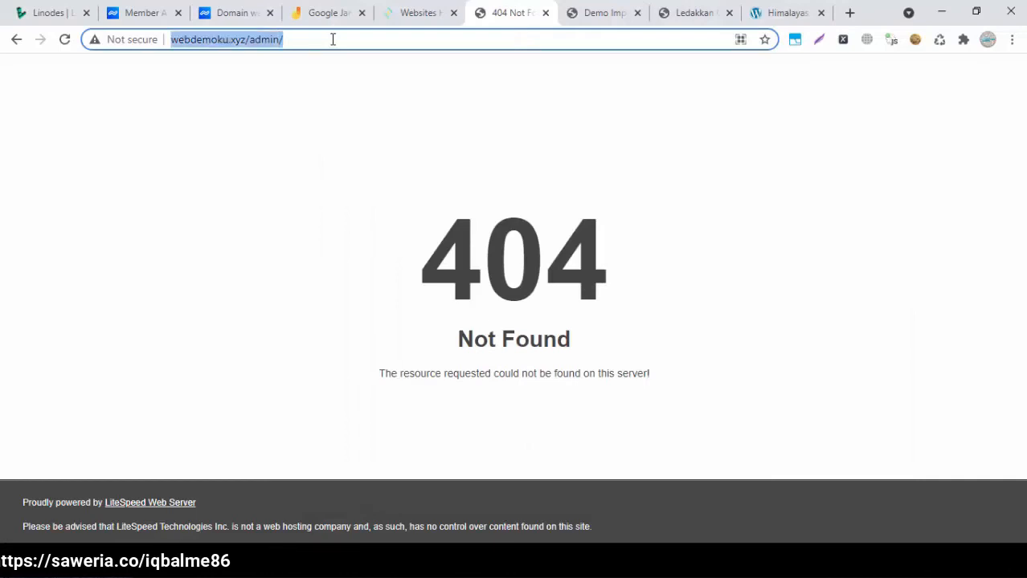
key("ctrl+v")
key("Return")
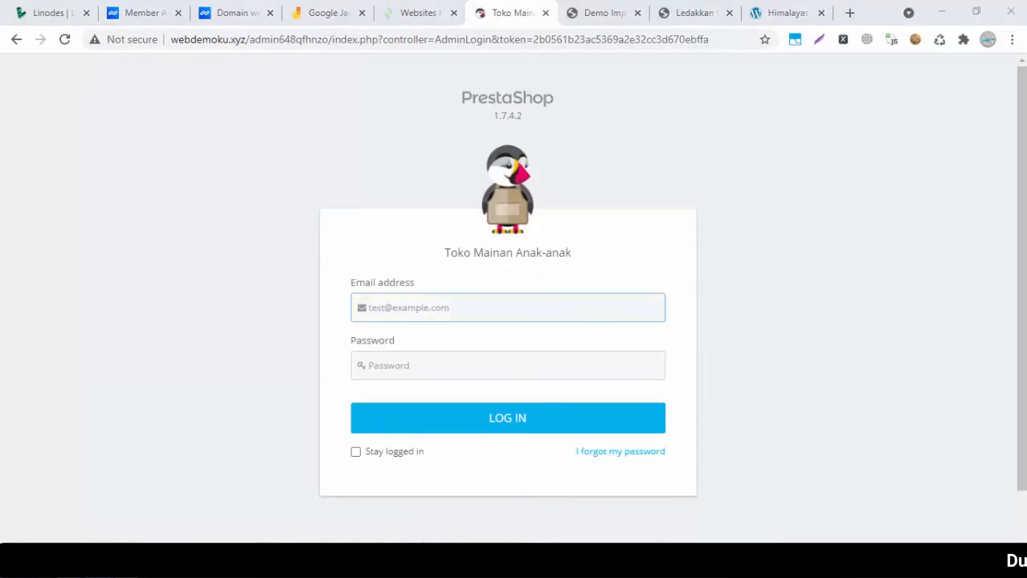
key("alt+Tab")
left_click(508, 404)
left_click(577, 406)
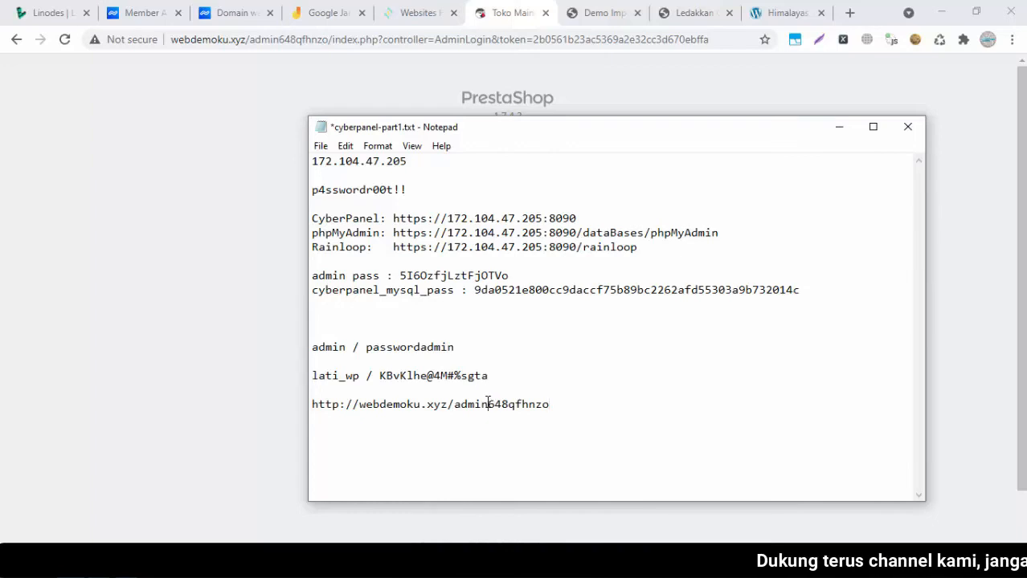
left_click_drag(488, 404, 296, 420)
key("ctrl+c")
key("Left")
key("Return")
key("Up")
key("ctrl+v")
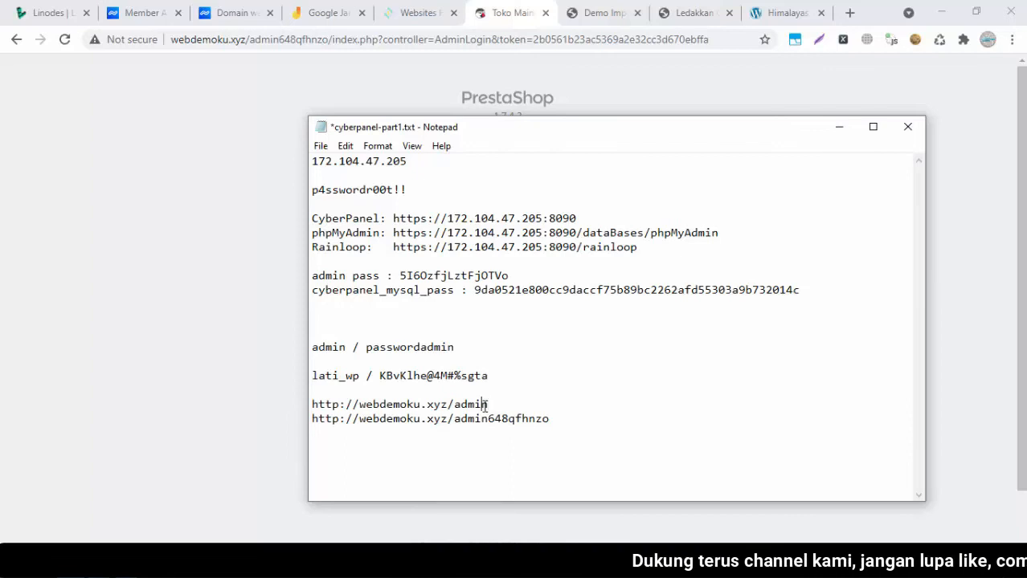
Review both admin address lines in the notes, then return to the CyberPanel websites list
left_click_drag(500, 406, 312, 405)
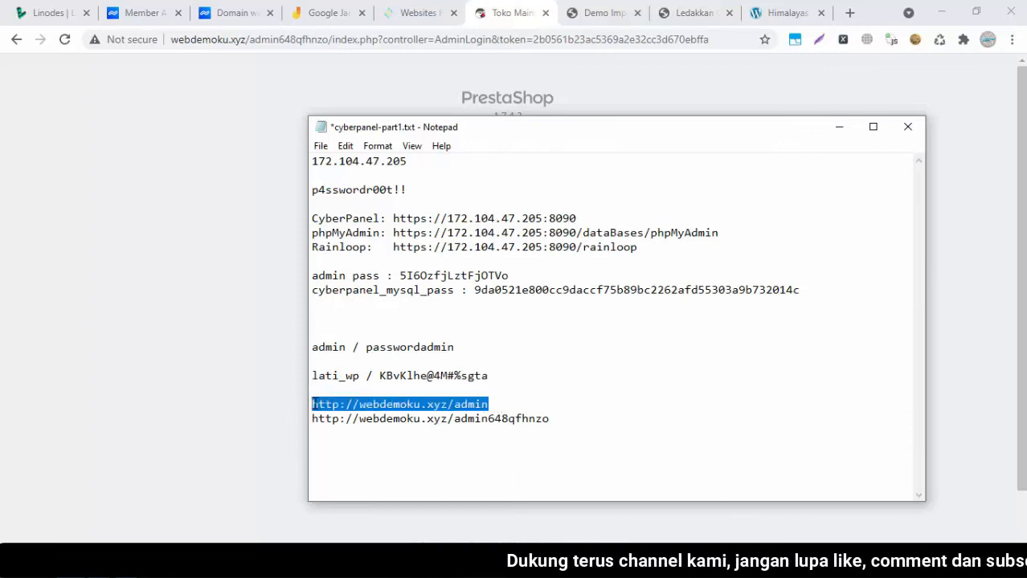
left_click(534, 433)
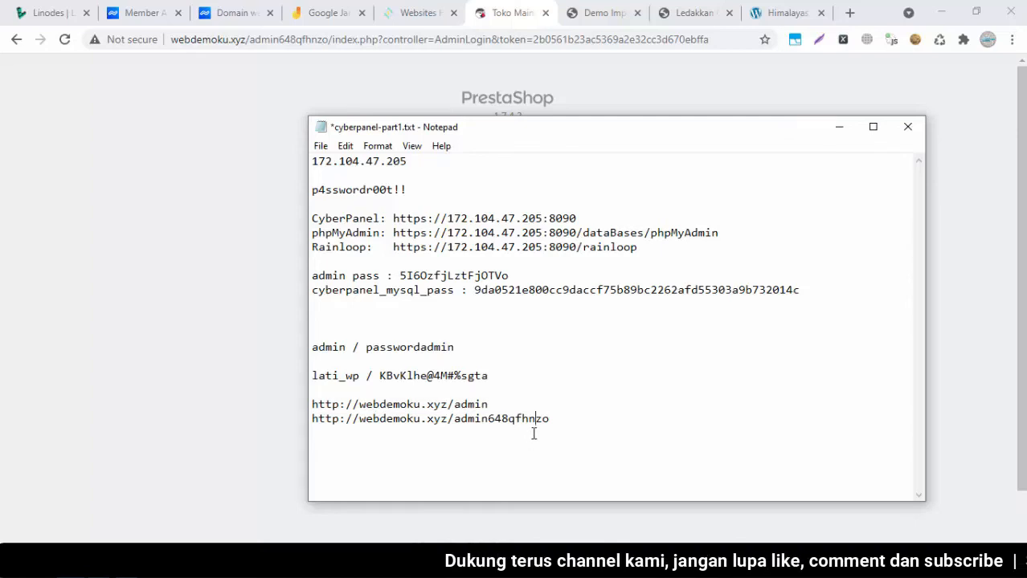
left_click(564, 419)
left_click_drag(564, 419, 309, 423)
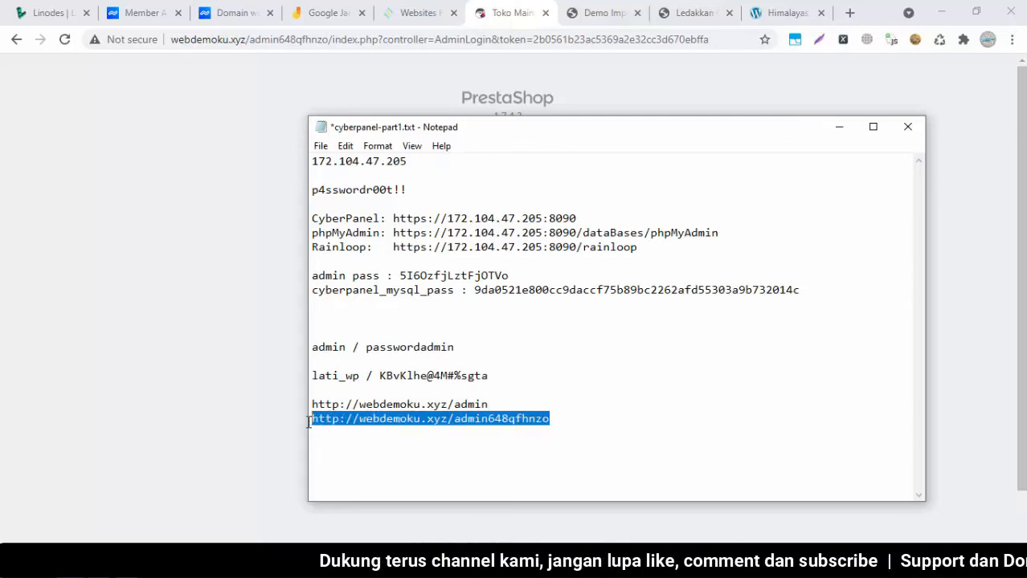
left_click(530, 418)
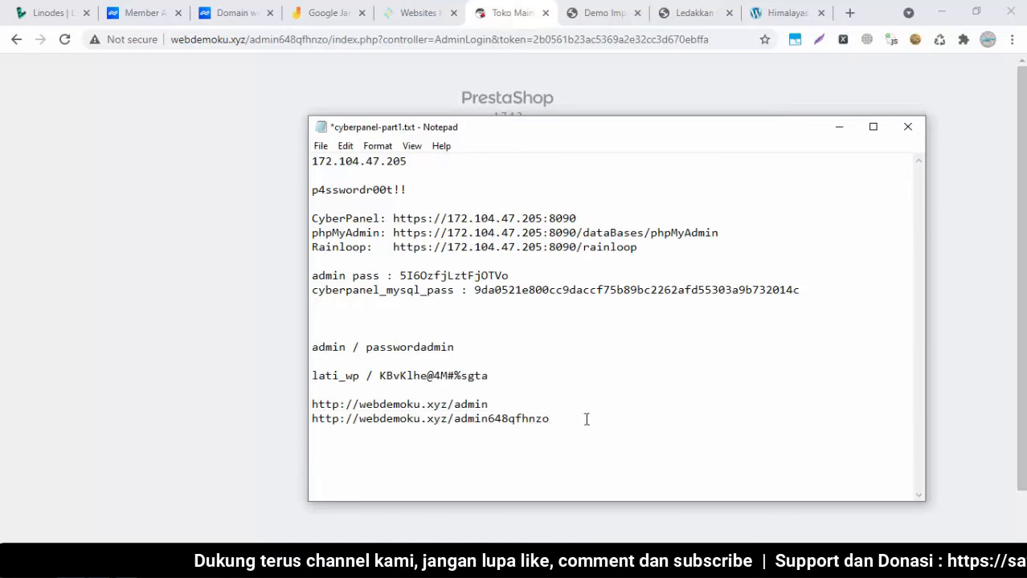
left_click_drag(547, 418, 317, 424)
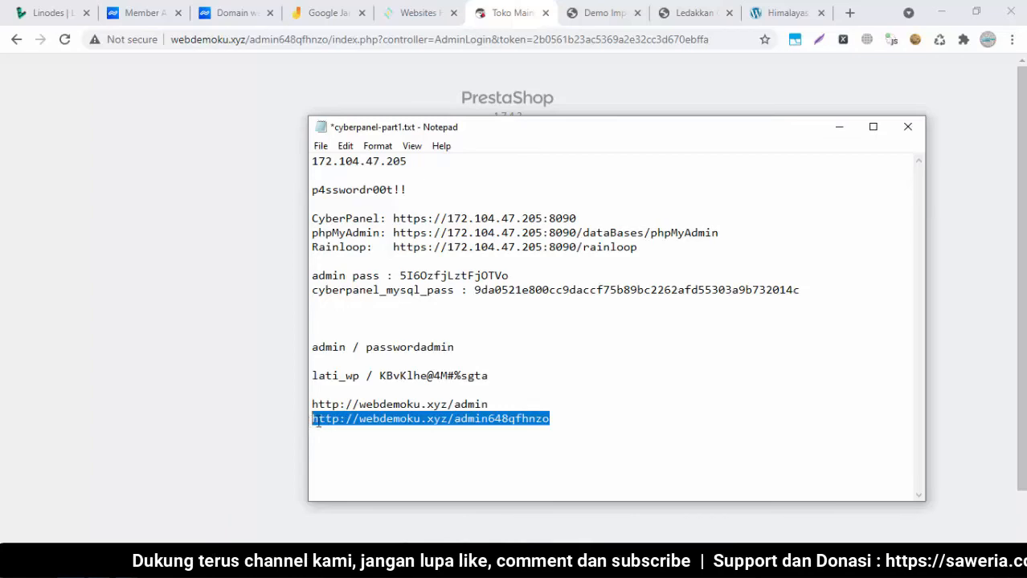
left_click(401, 418)
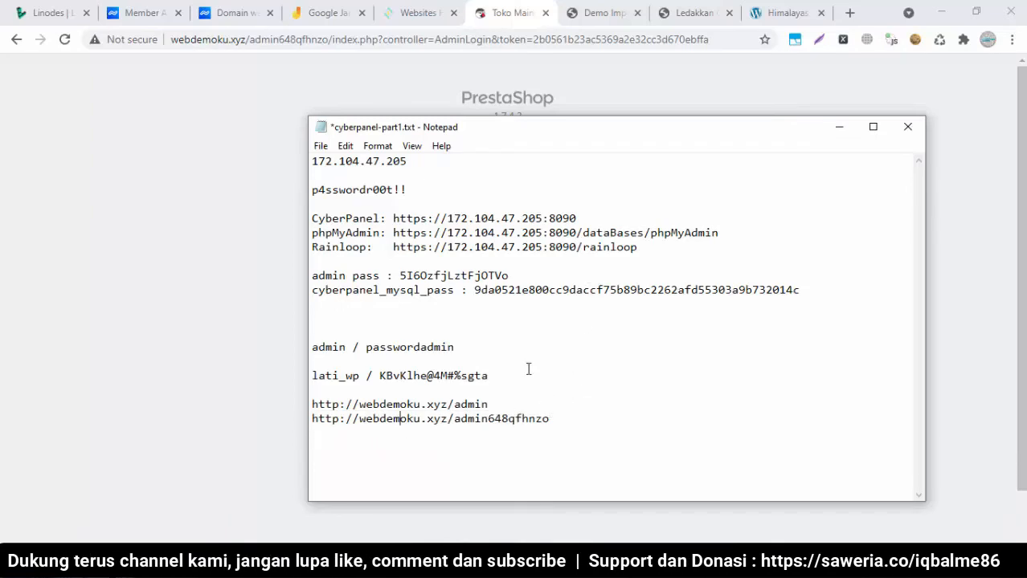
left_click(416, 13)
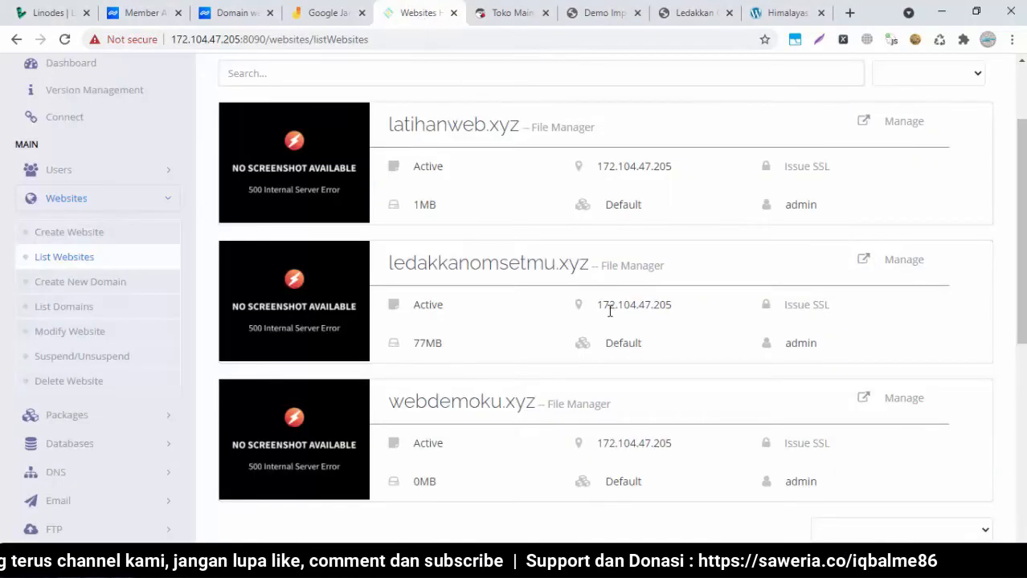
Open the File Manager for webdemoku.xyz and go into its public_html folder
left_click(904, 400)
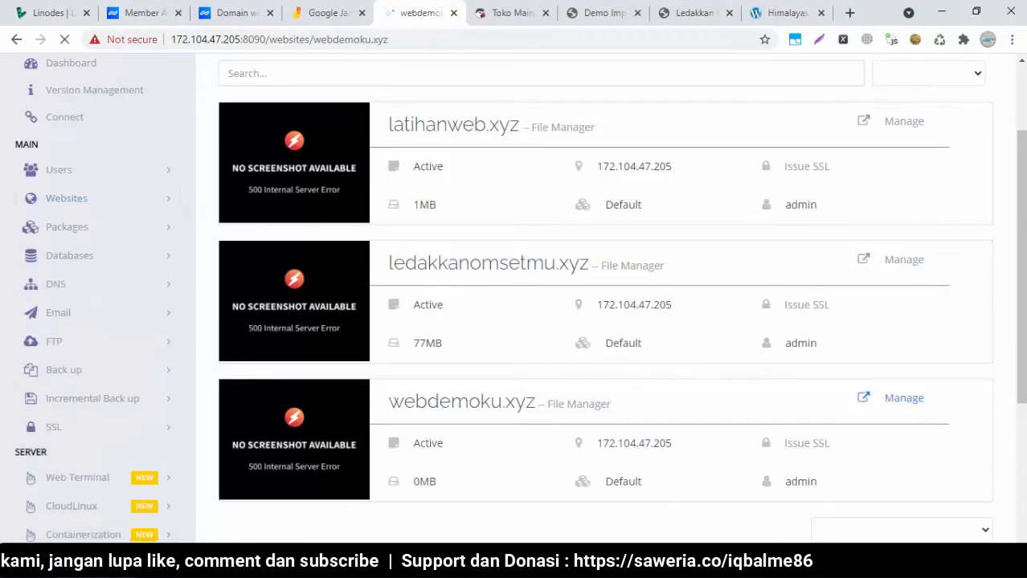
scroll(513, 297, "down", 8)
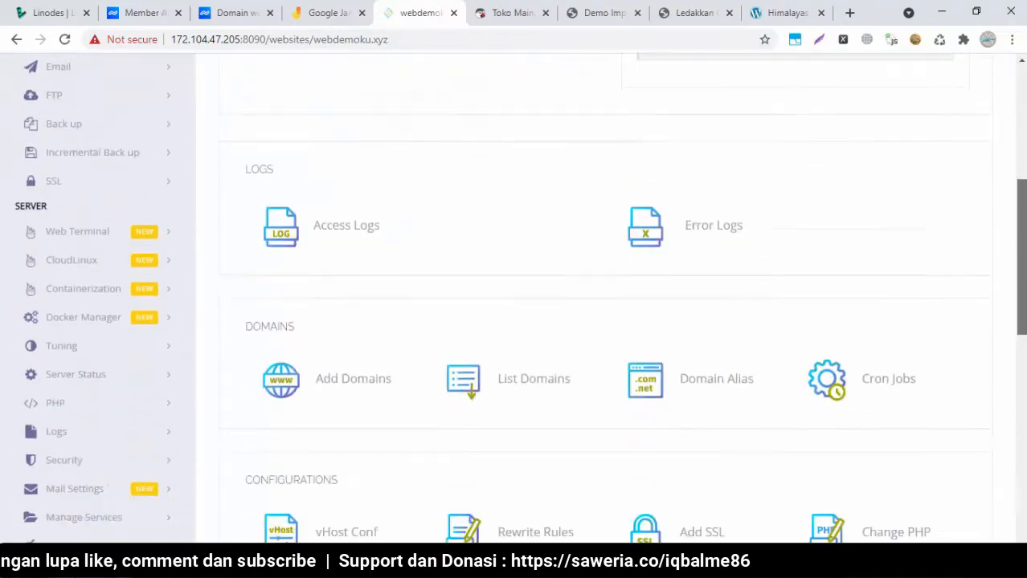
scroll(417, 154, "down", 5)
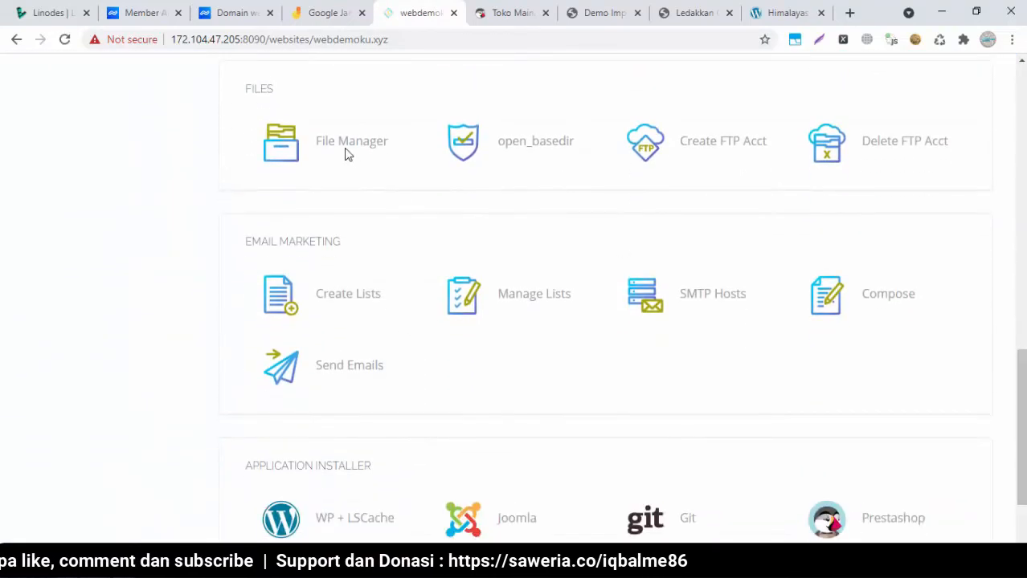
left_click(345, 153)
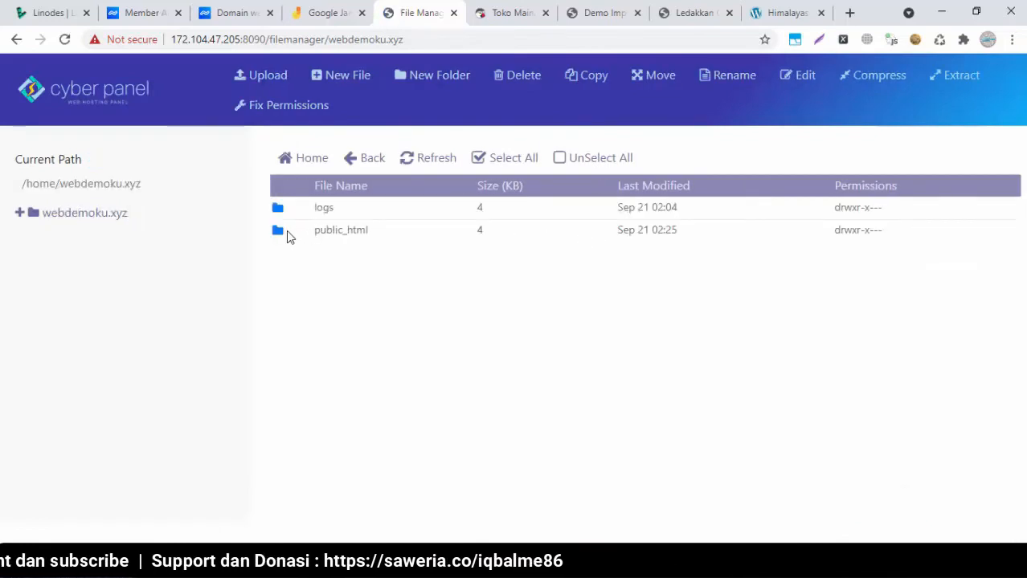
double_click(288, 233)
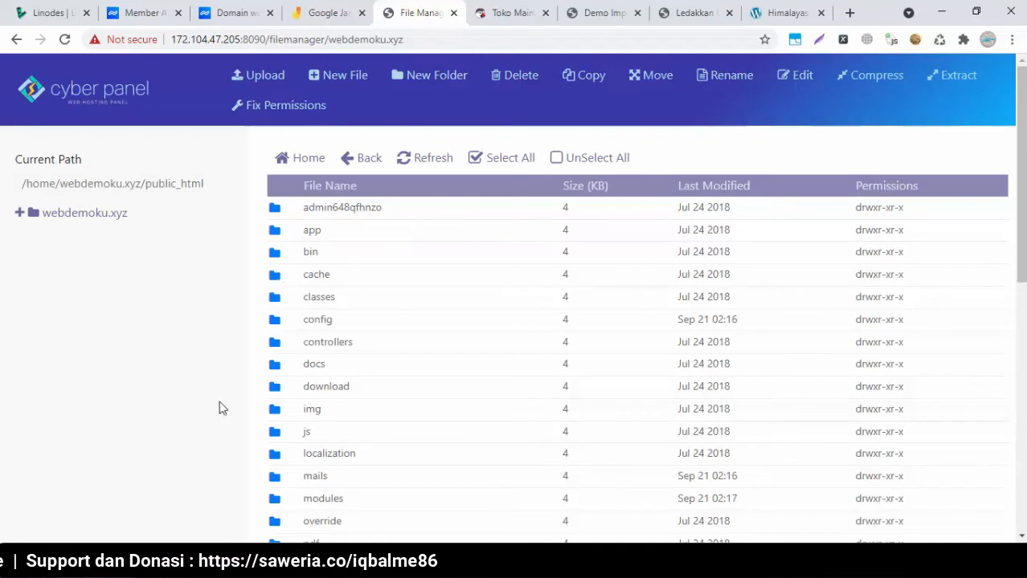
Check the admin folder name in the notes and select the admin648qfhnzo folder
key("alt+Tab")
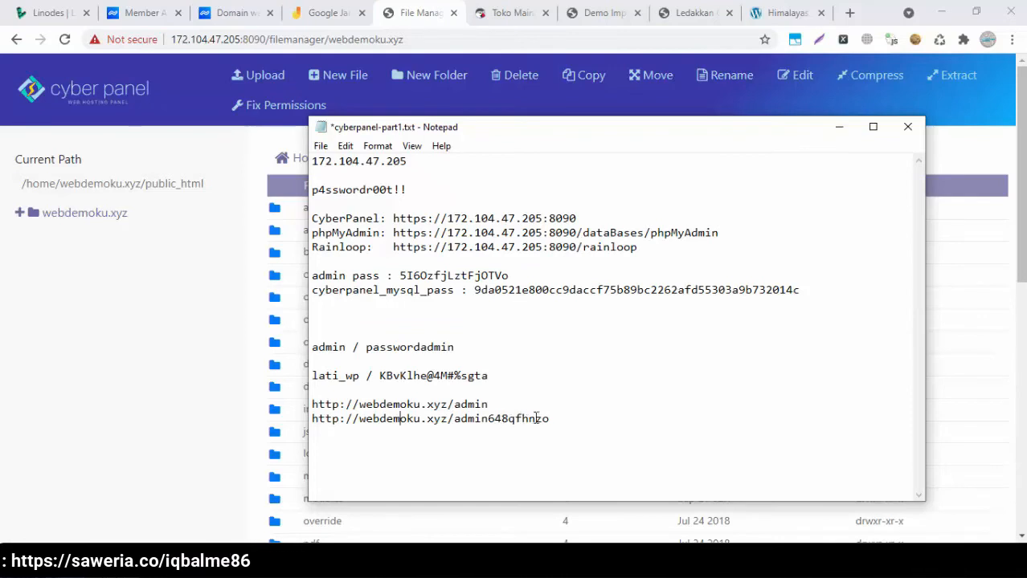
left_click(144, 337)
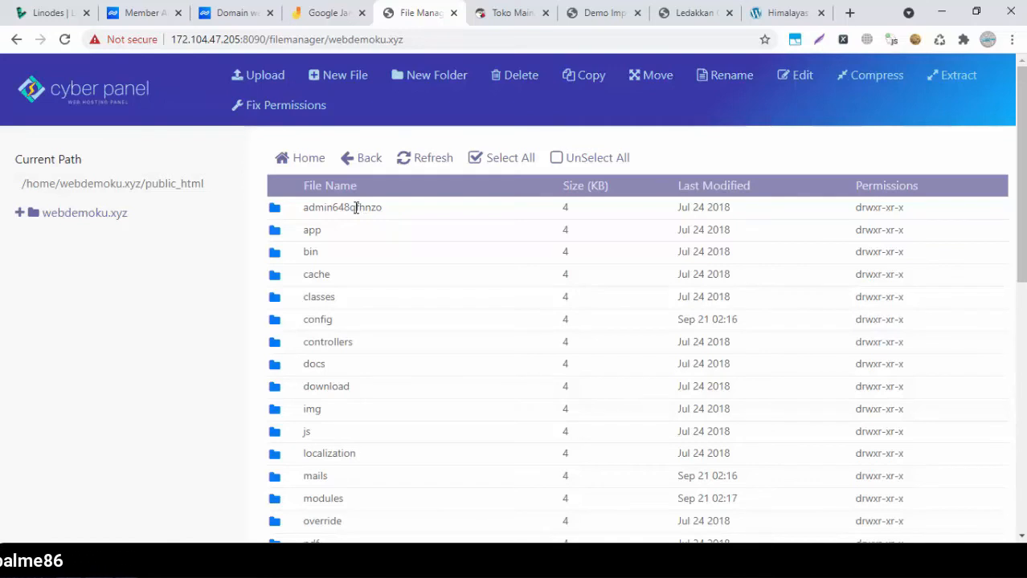
key("alt+Tab")
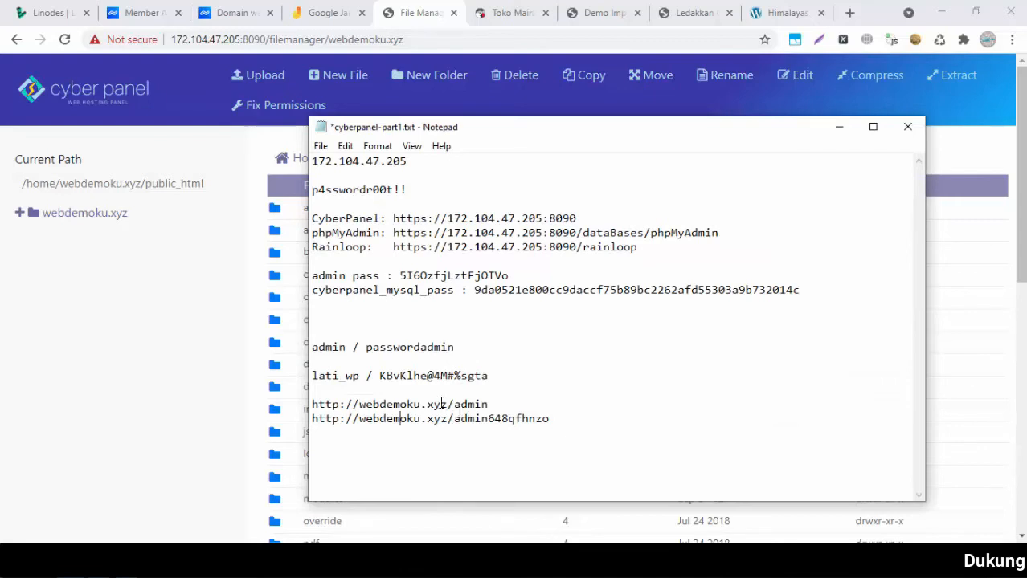
left_click(207, 363)
left_click(347, 208)
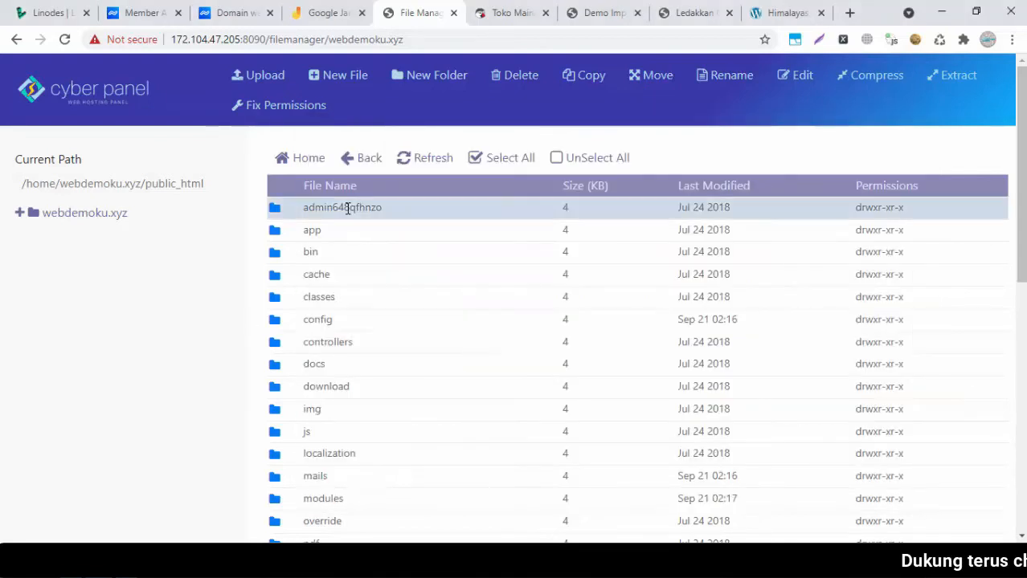
Rename the admin648qfhnzo folder to halamanloginadmin345, copying the new name before confirming
right_click(347, 208)
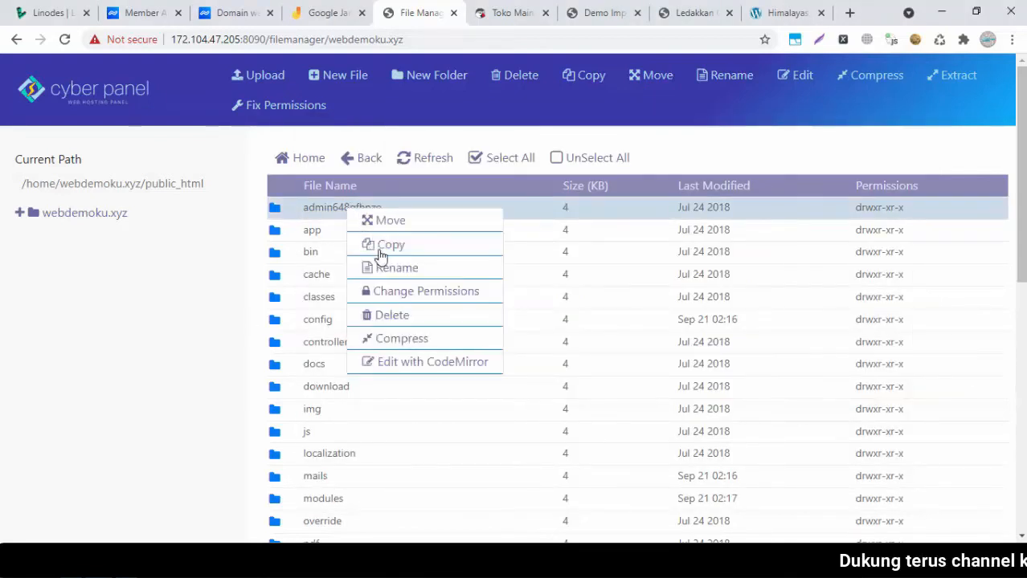
left_click(390, 270)
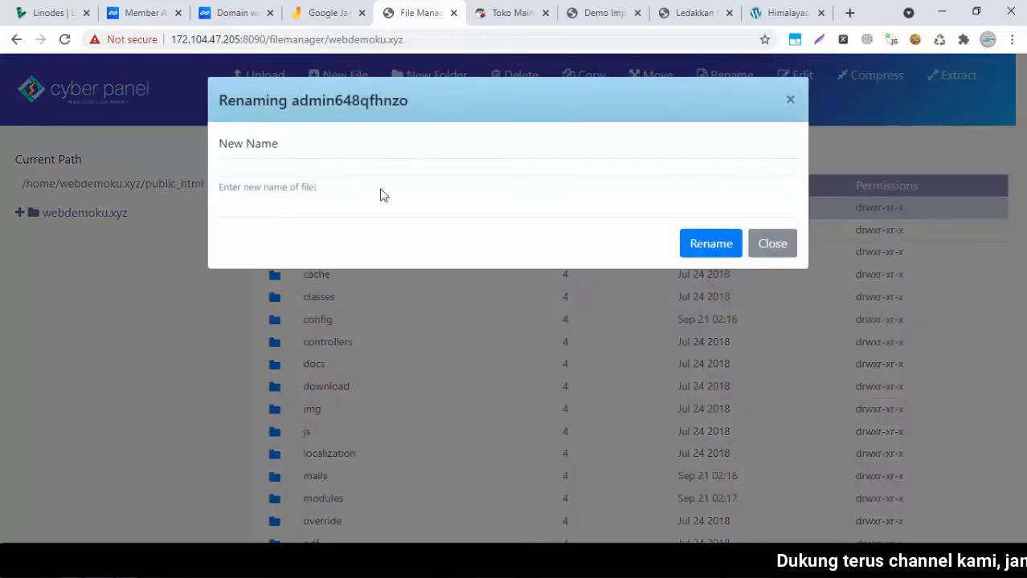
left_click(368, 162)
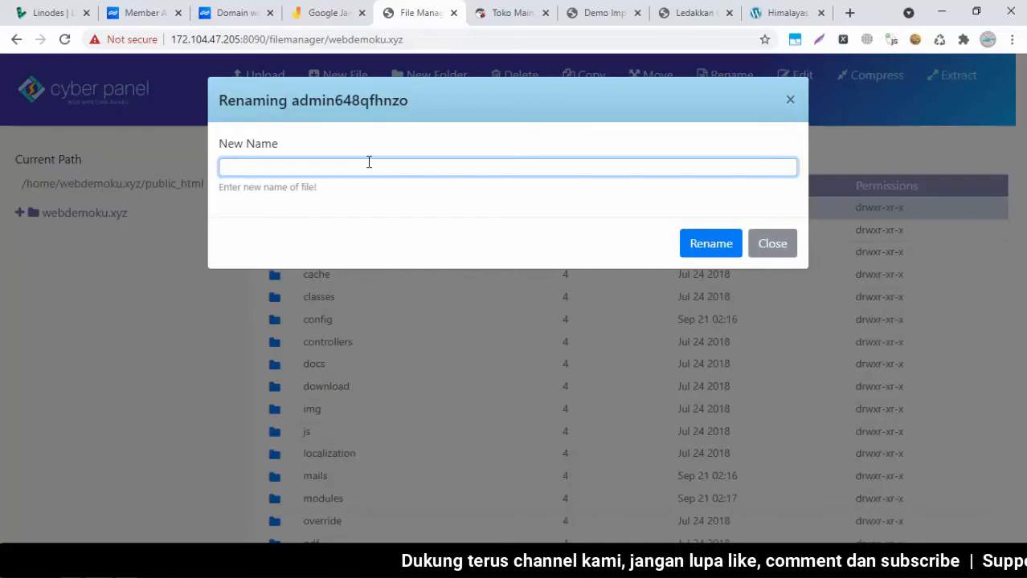
type("halaman")
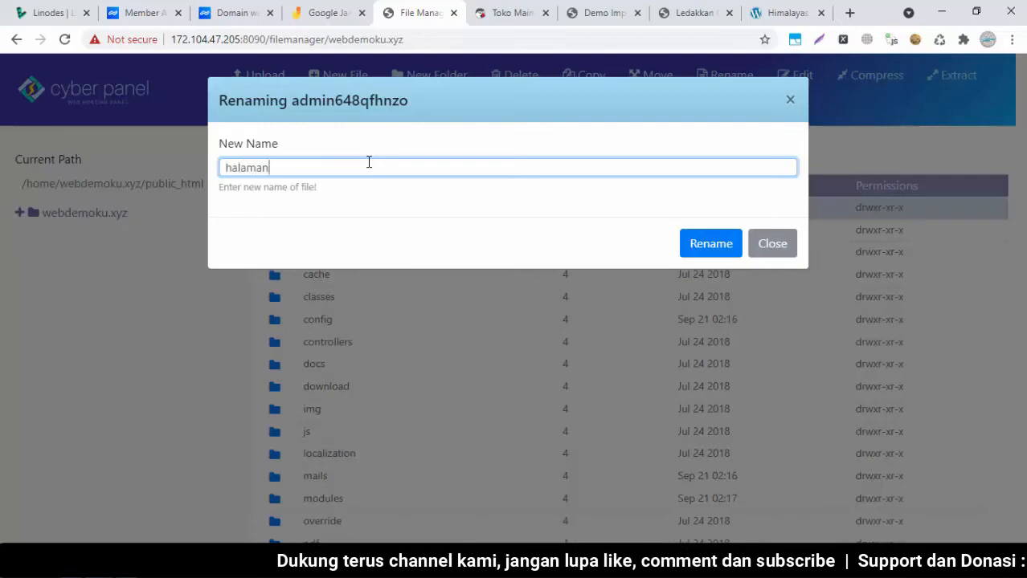
type("login")
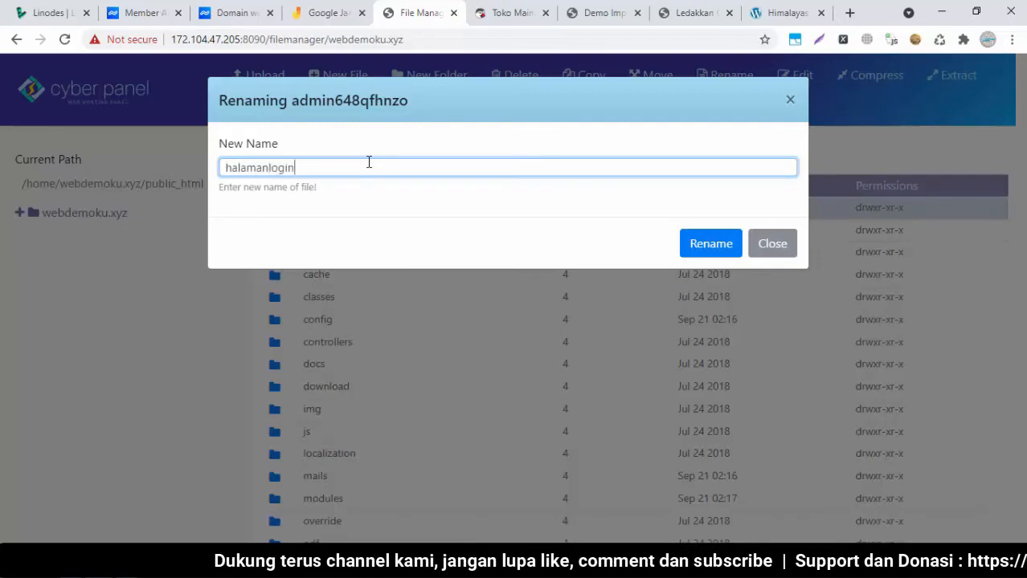
type("admin")
type("345")
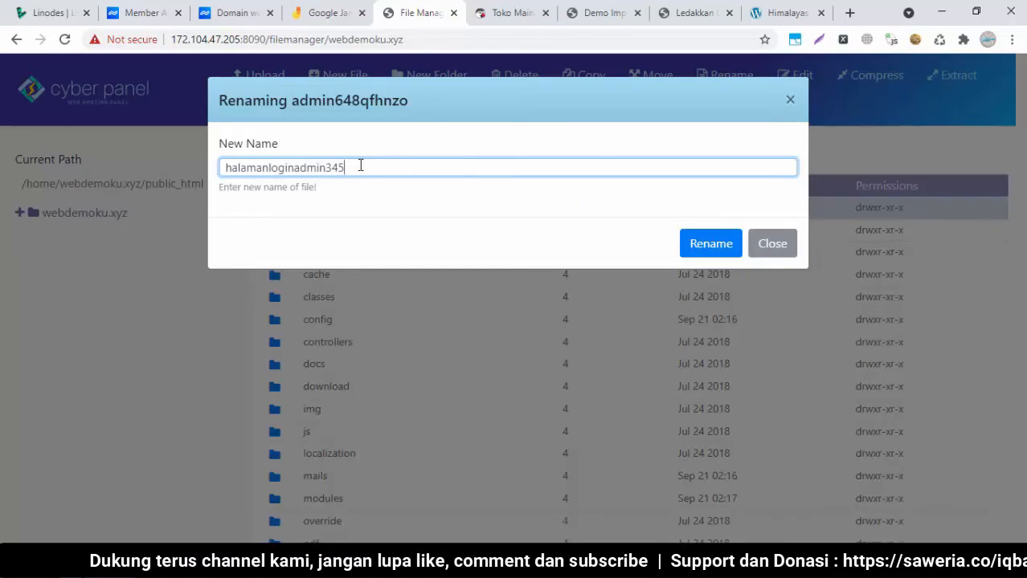
left_click_drag(360, 165, 174, 171)
key("ctrl+c")
left_click(697, 244)
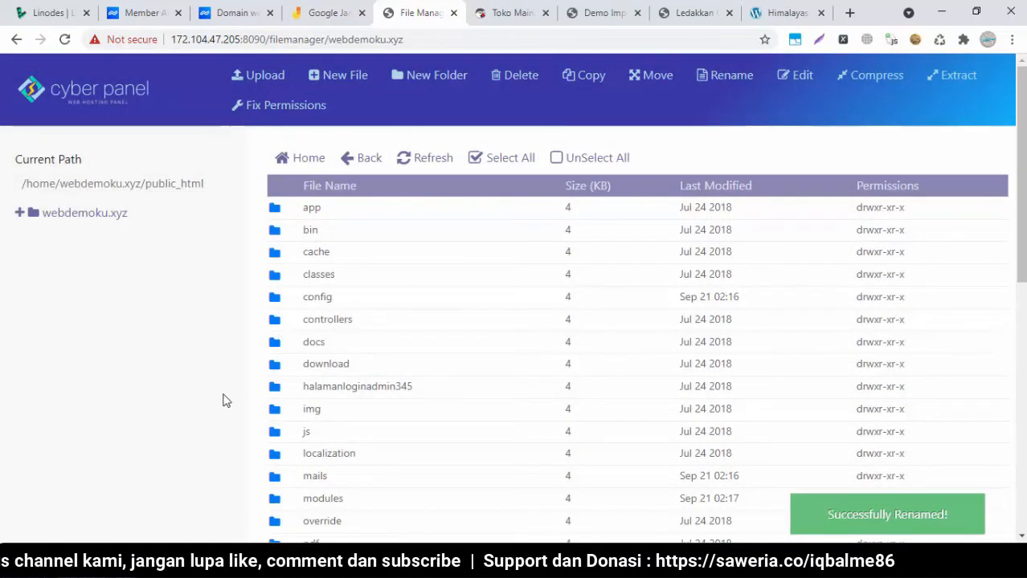
left_click(321, 564)
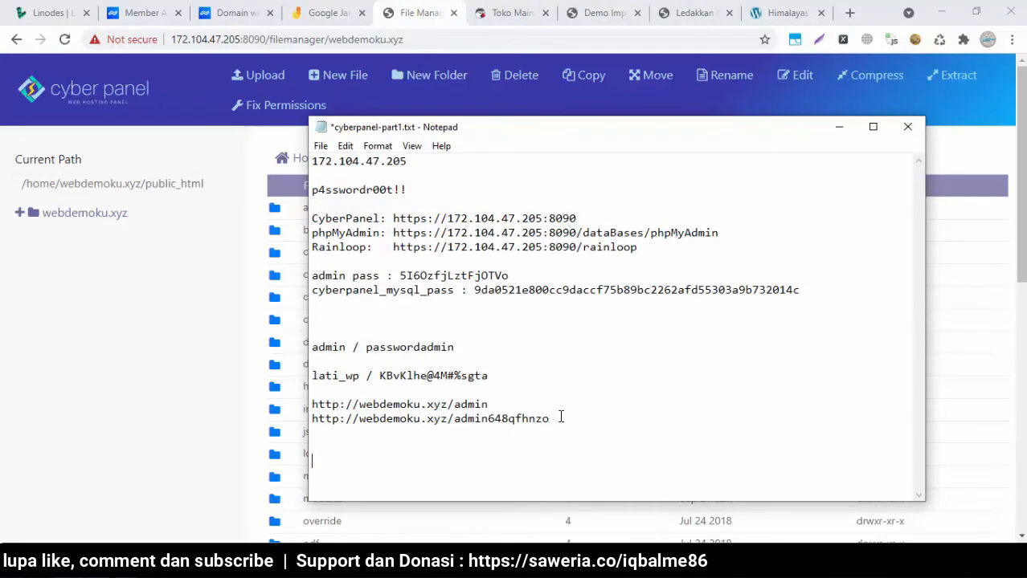
key("ctrl+v")
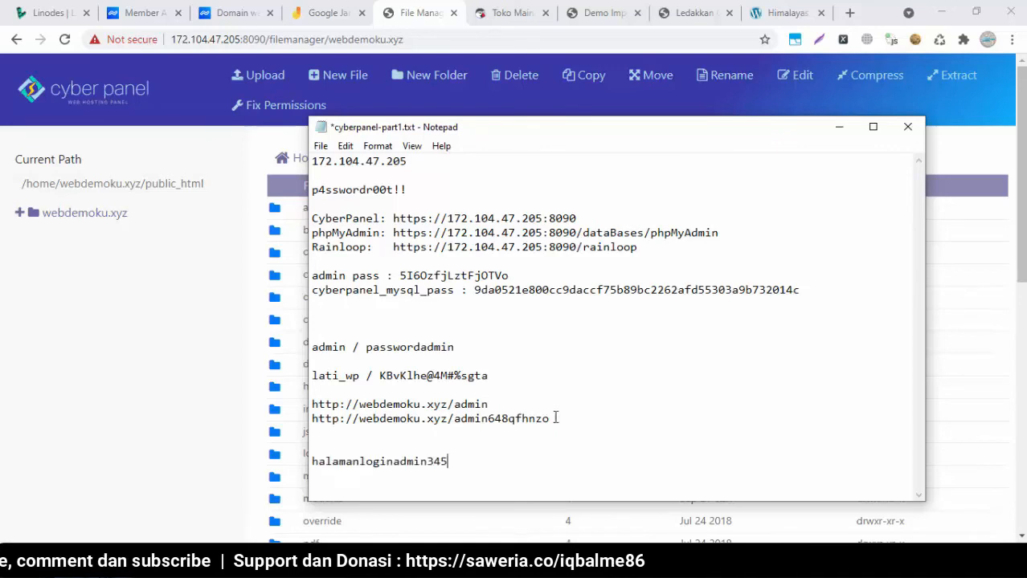
left_click_drag(454, 404, 314, 405)
key("ctrl+c")
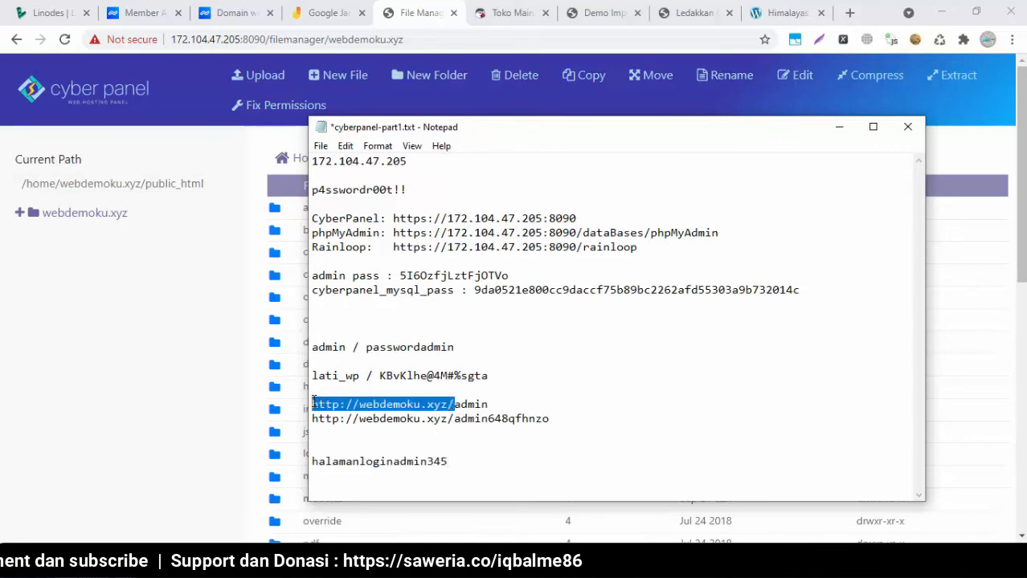
left_click(315, 458)
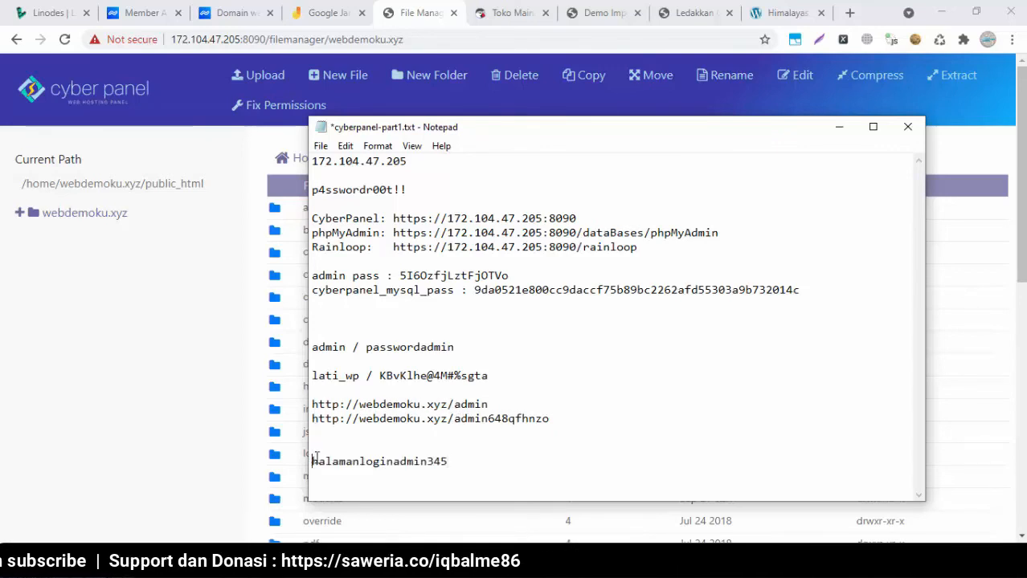
key("ctrl+v")
left_click_drag(591, 462, 308, 463)
key("ctrl+c")
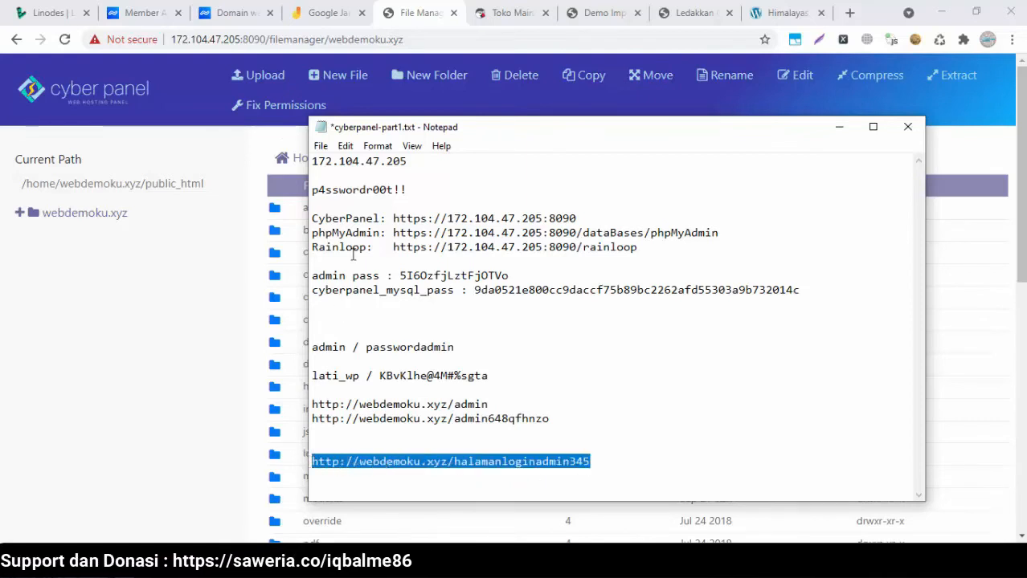
left_click(503, 13)
left_click(451, 40)
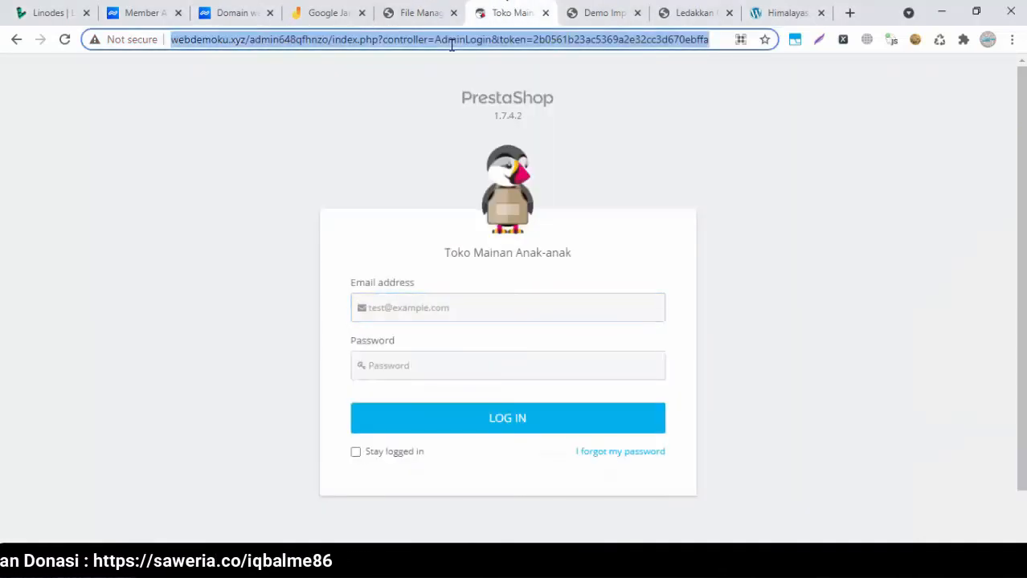
Load the new halamanloginadmin345 admin address, then confirm webdemoku.xyz/admin returns 404
key("ctrl+v")
key("Return")
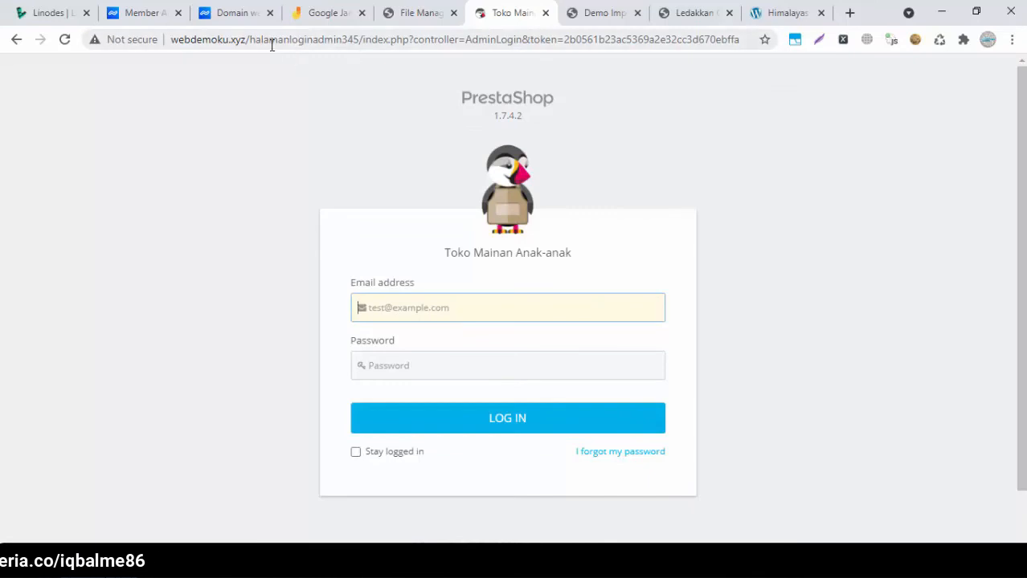
left_click(323, 39)
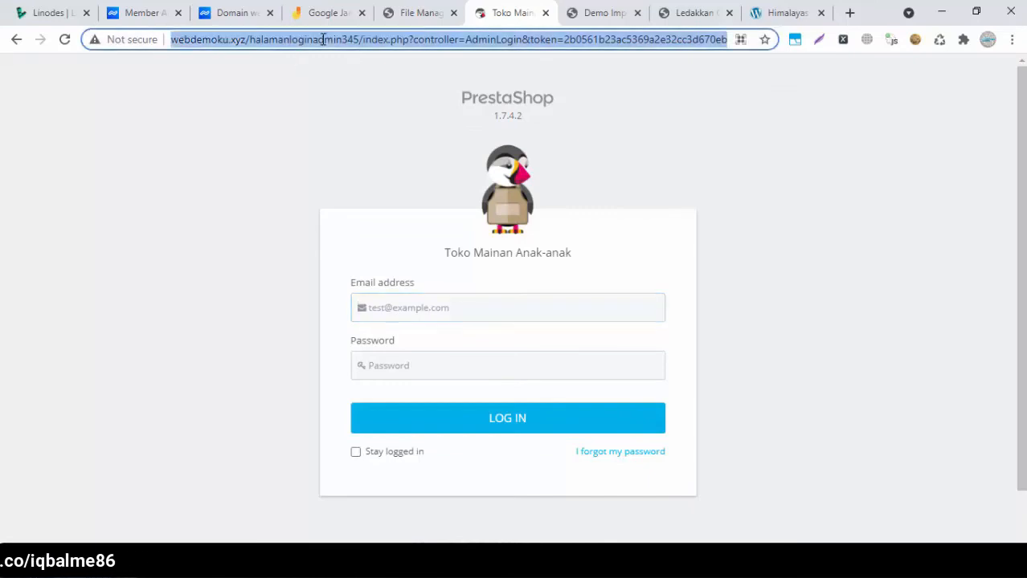
left_click(249, 42)
key("shift+End")
type("admin")
key("Return")
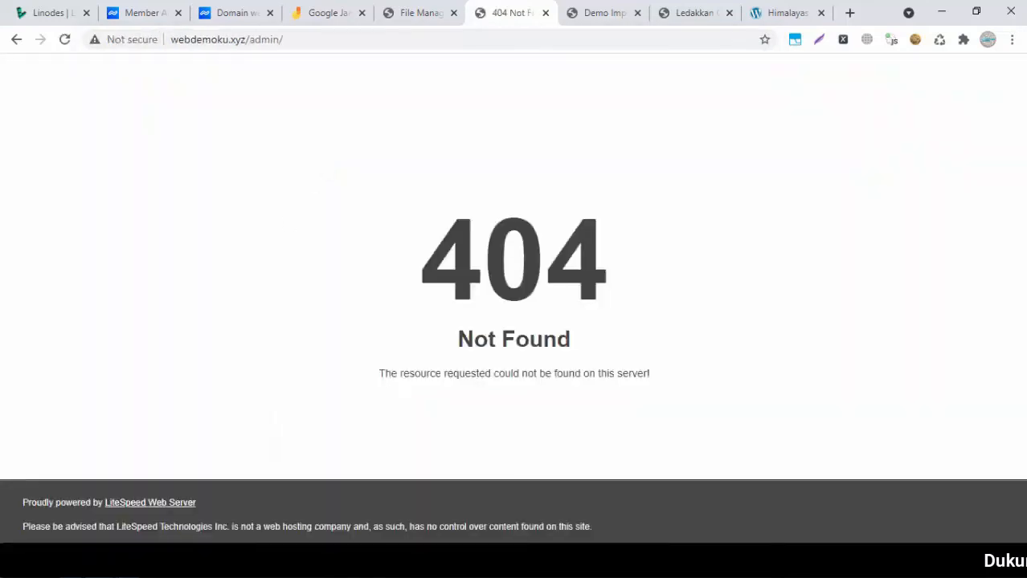
Reload the new admin login address and select the halamanloginadmin345 folder in the file manager
key("alt+Tab")
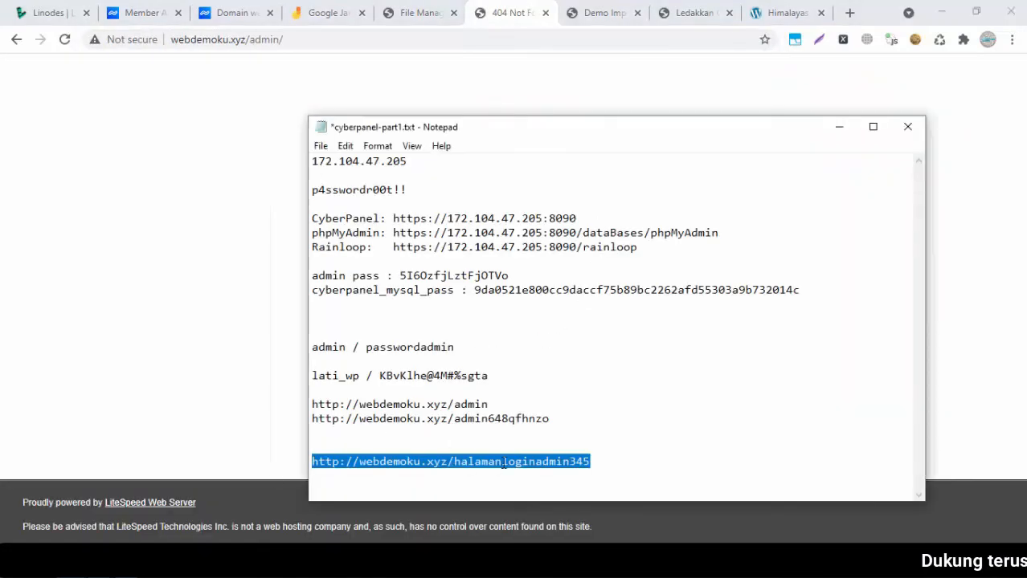
key("ctrl+c")
left_click(295, 41)
key("ctrl+v")
key("Return")
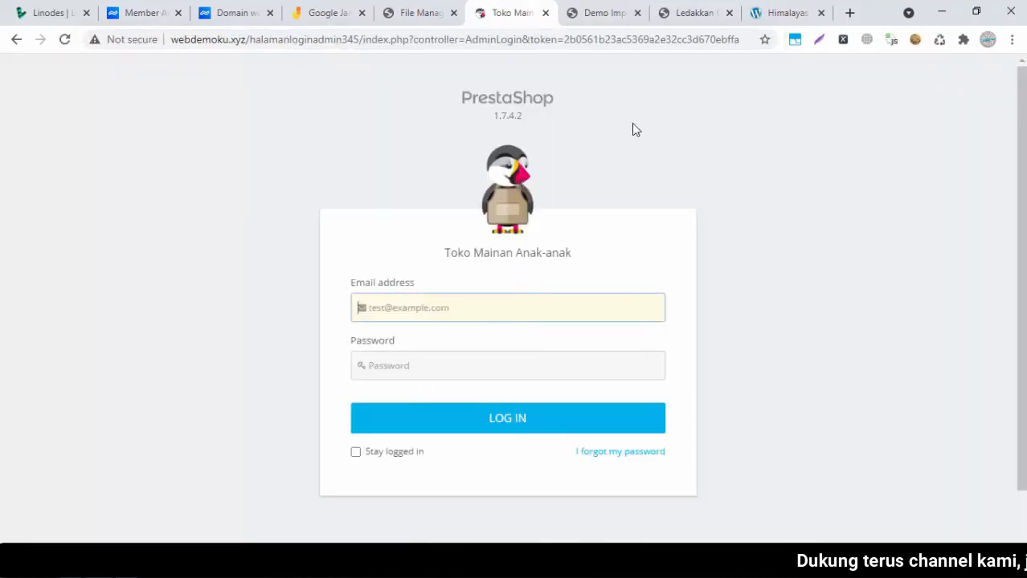
left_click(418, 13)
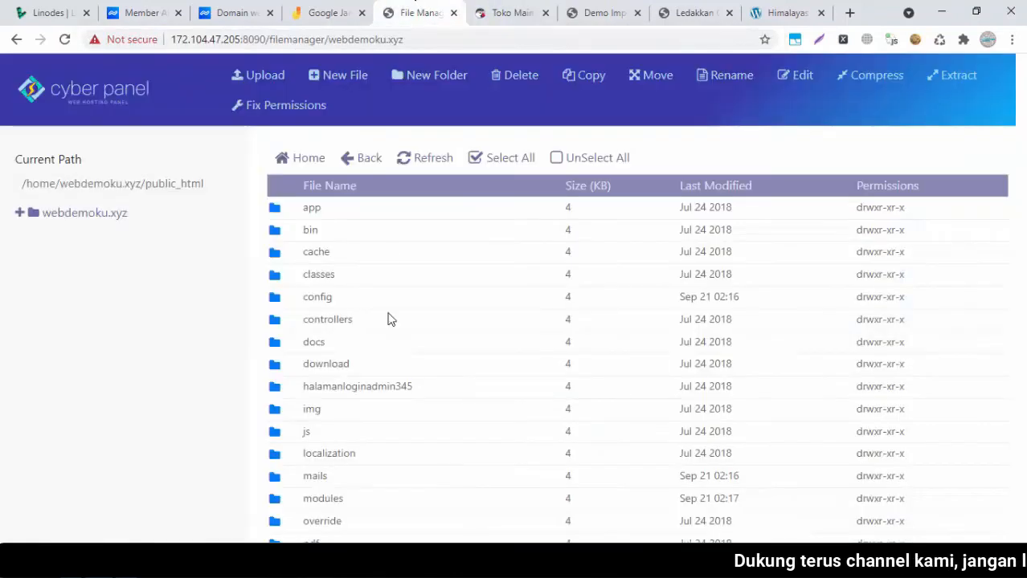
left_click(293, 389)
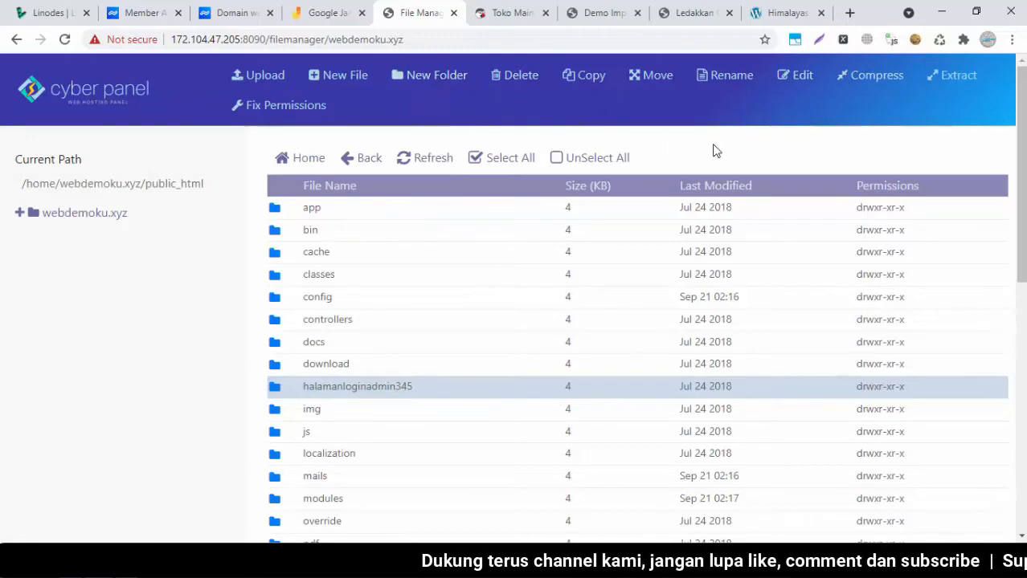
Rename the halamanloginadmin345 folder in public_html to 'admin'
left_click(727, 88)
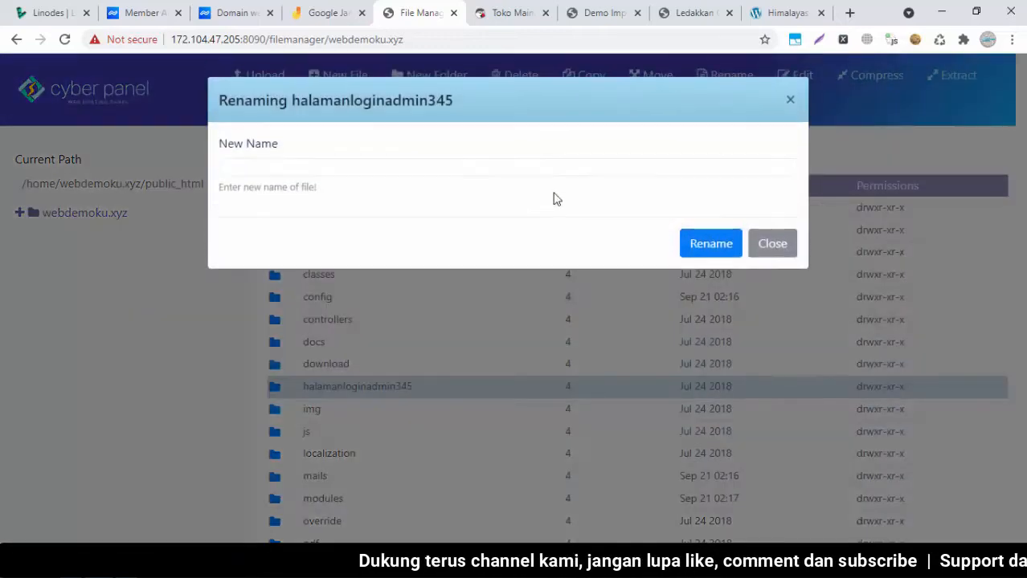
left_click(389, 163)
type("adm")
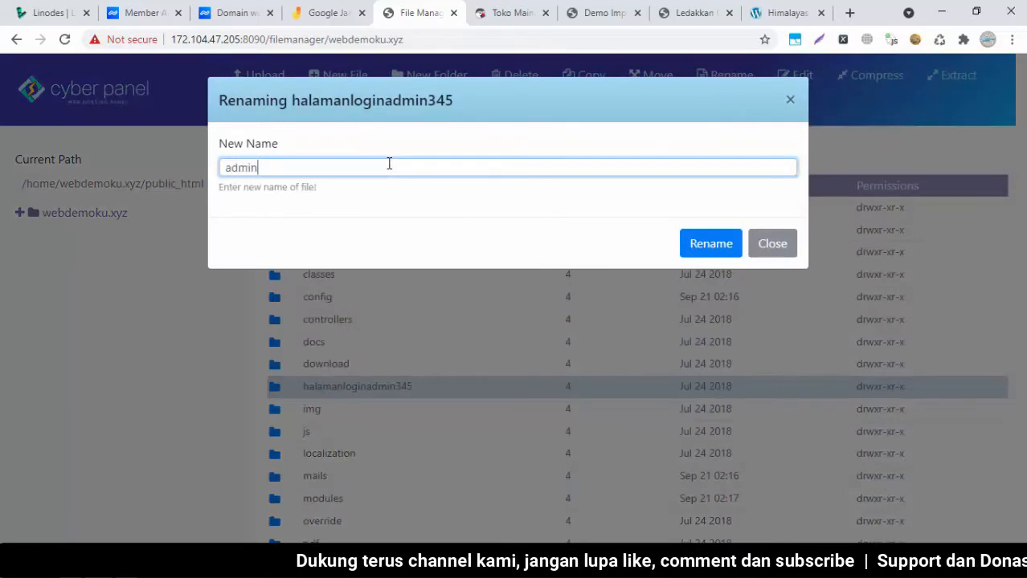
type("in")
left_click(717, 251)
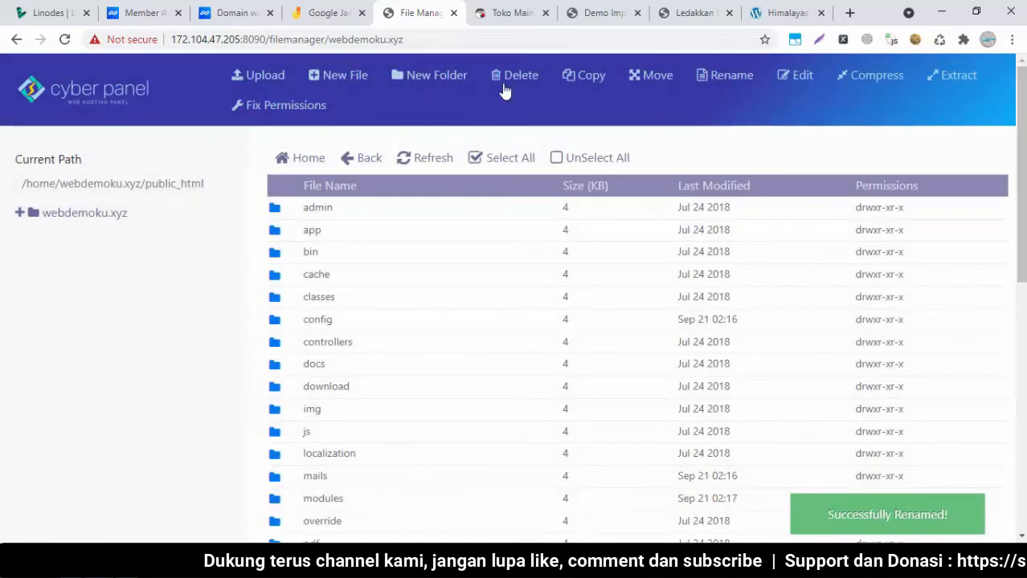
Trim the store address to webdemoku.xyz and request /admin, reaching the login at admin021k9ig1w
left_click(514, 12)
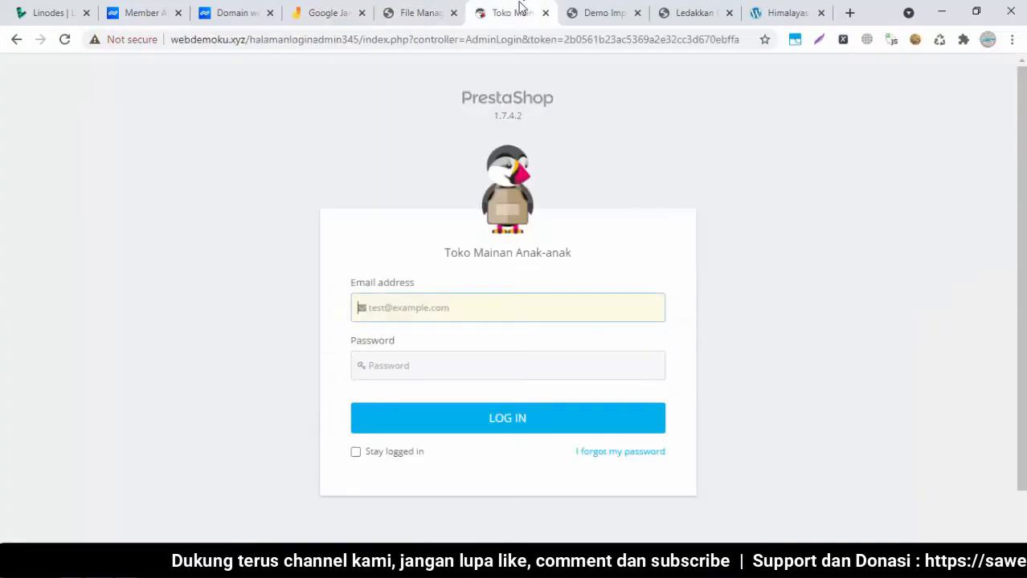
left_click_drag(257, 39, 964, 69)
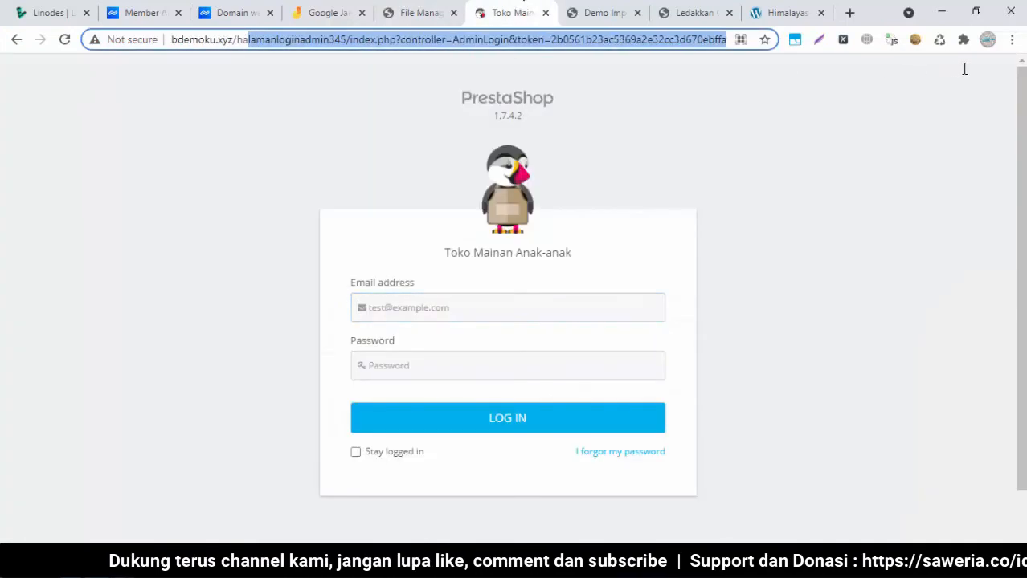
key("BackSpace")
key("BackSpace")
key("BackSpace")
key("Return")
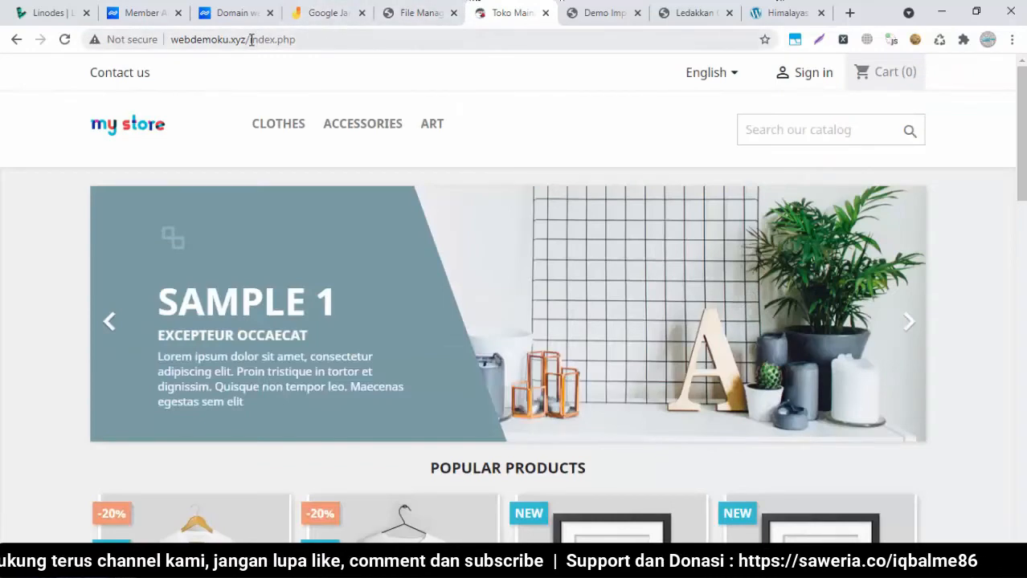
left_click(249, 39)
key("shift+End")
key("Delete")
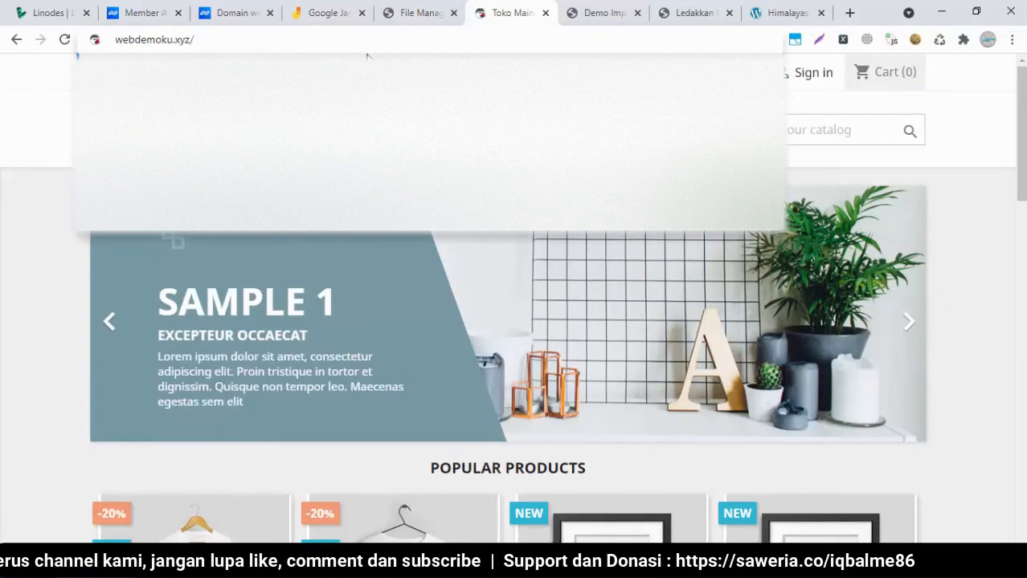
type("admin")
key("Return")
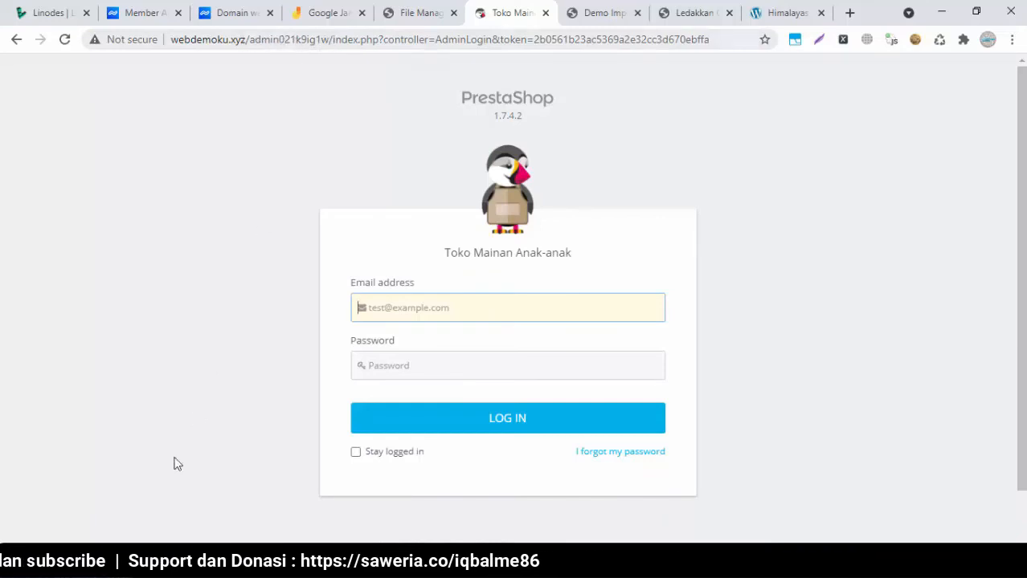
Refresh the file list to show admin021k9ig1w, compare it with the notes, and return to webdemoku.xyz's page
left_click(401, 14)
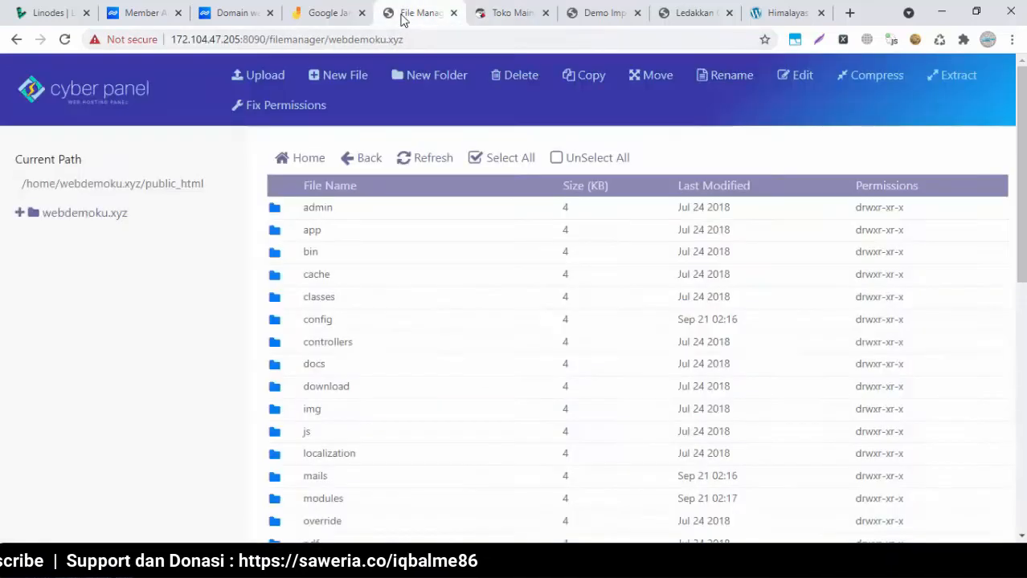
left_click(434, 159)
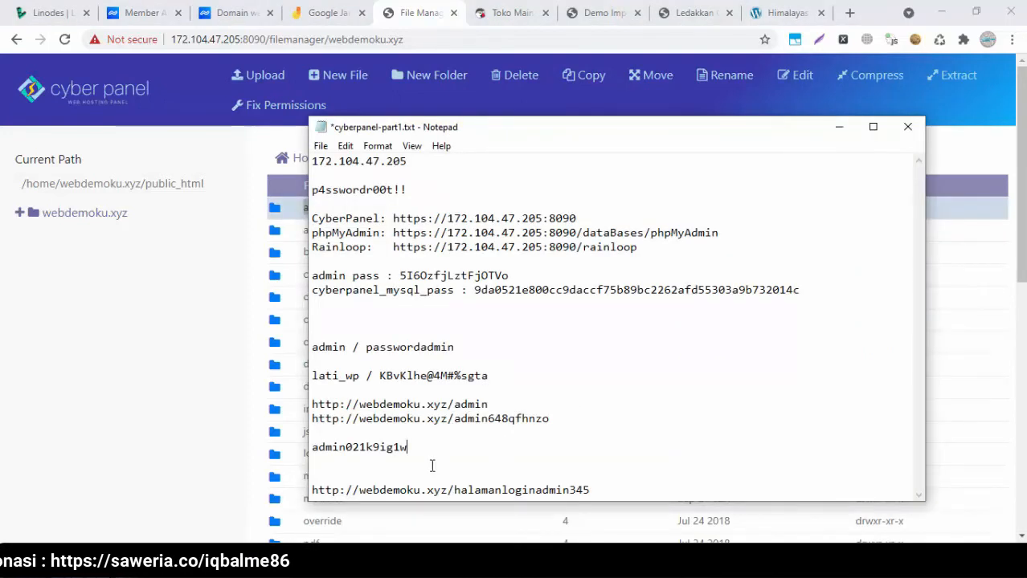
left_click_drag(467, 419, 533, 419)
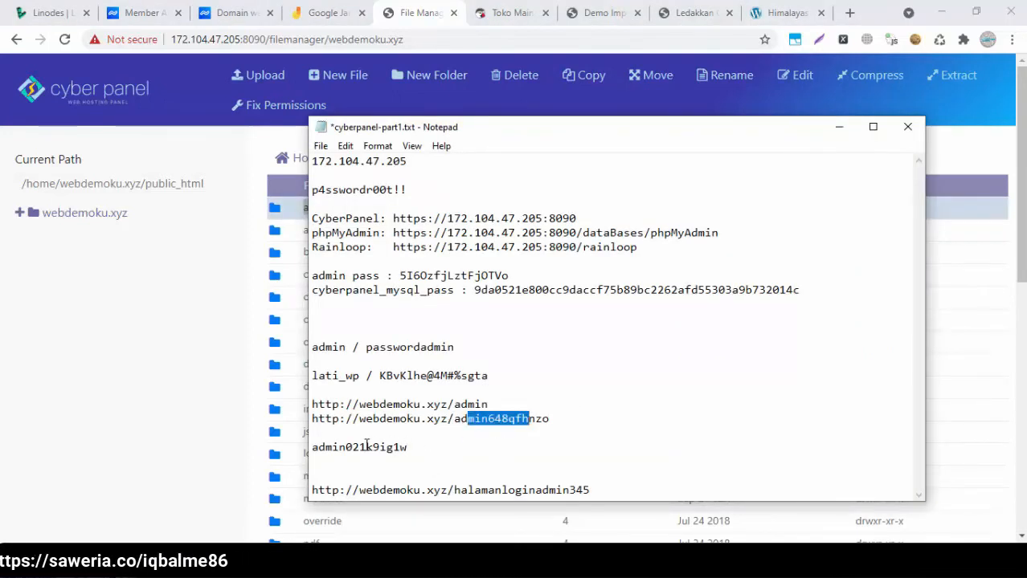
left_click(366, 447)
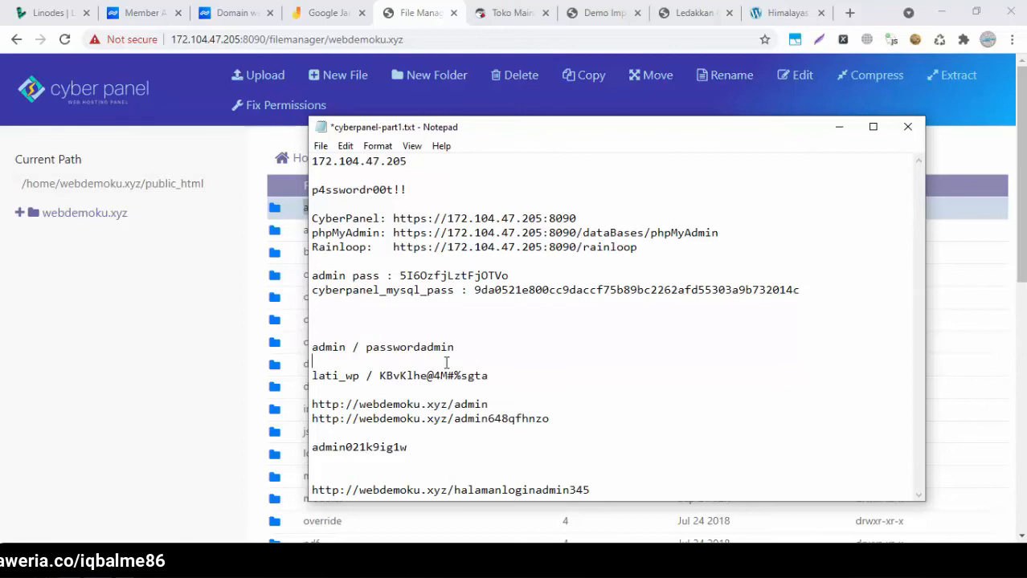
left_click(198, 263)
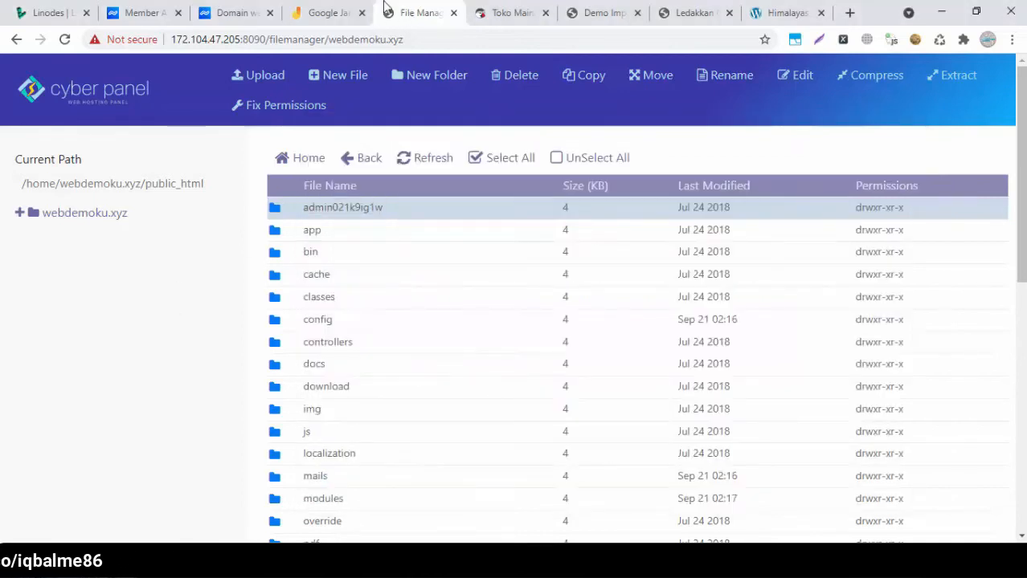
left_click(482, 10)
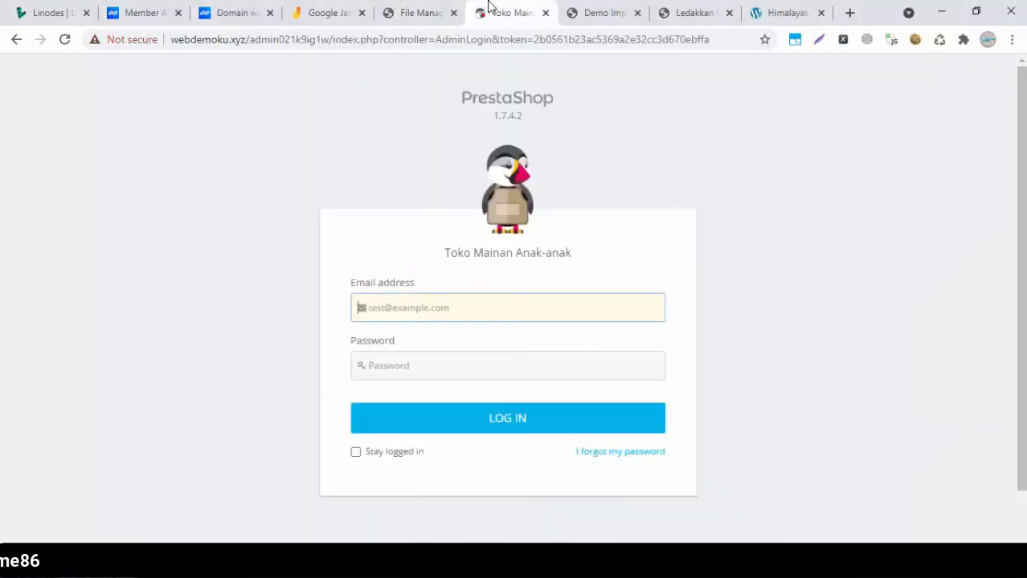
left_click(564, 10)
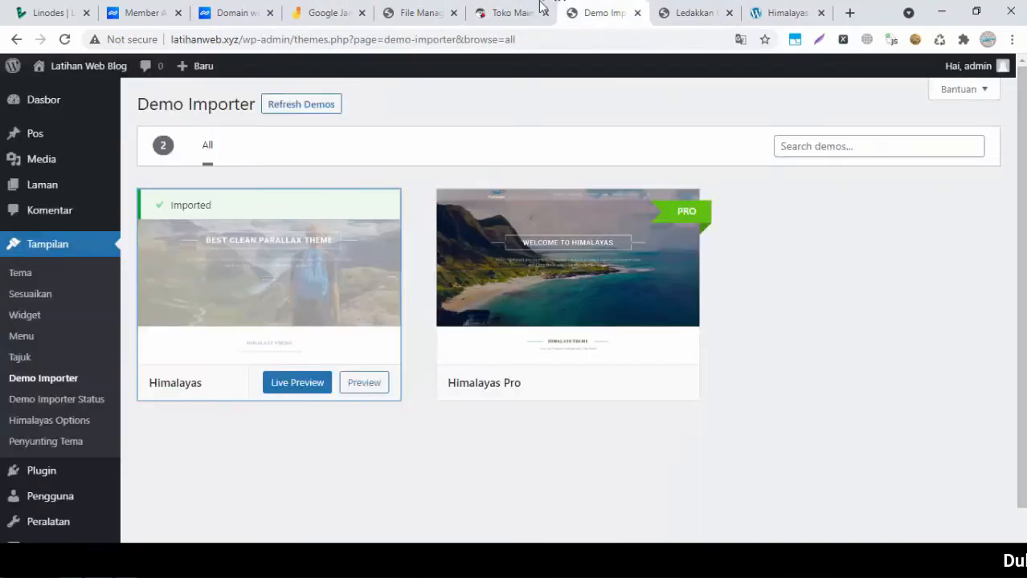
left_click(523, 7)
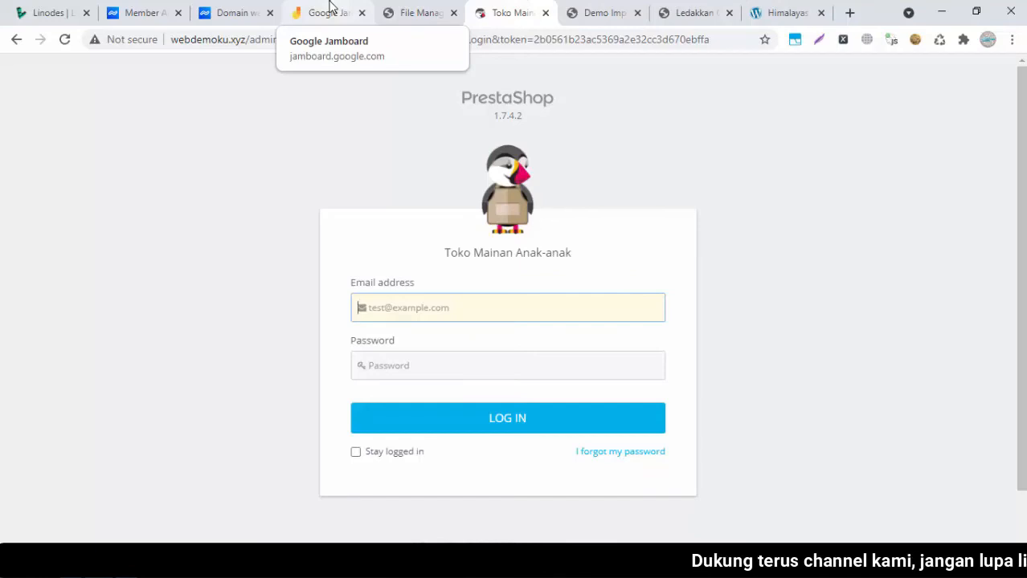
left_click(391, 10)
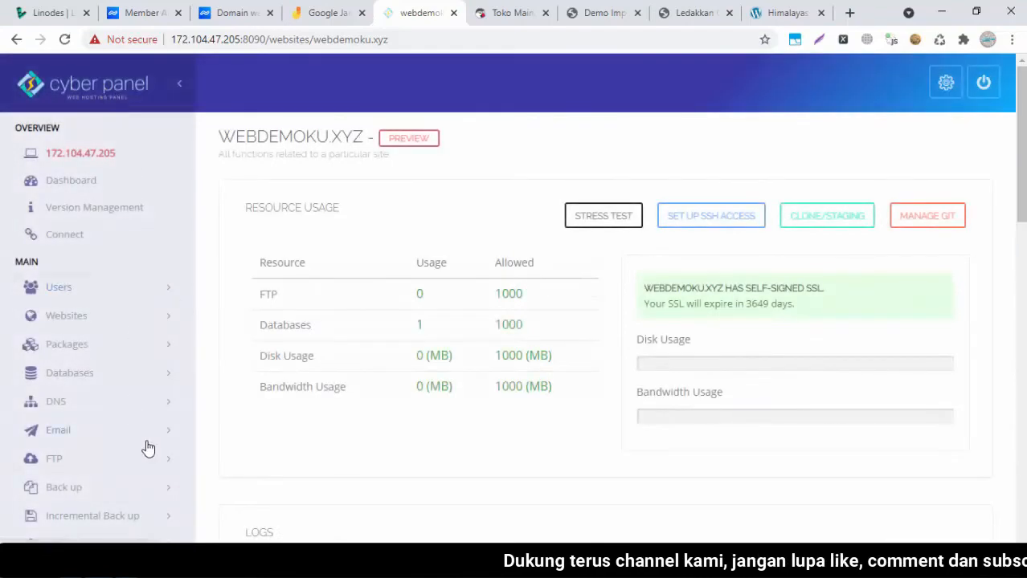
Open the Manage SSL page and load the webdemoku.xyz storefront in the store tab
scroll(384, 190, "down", 5)
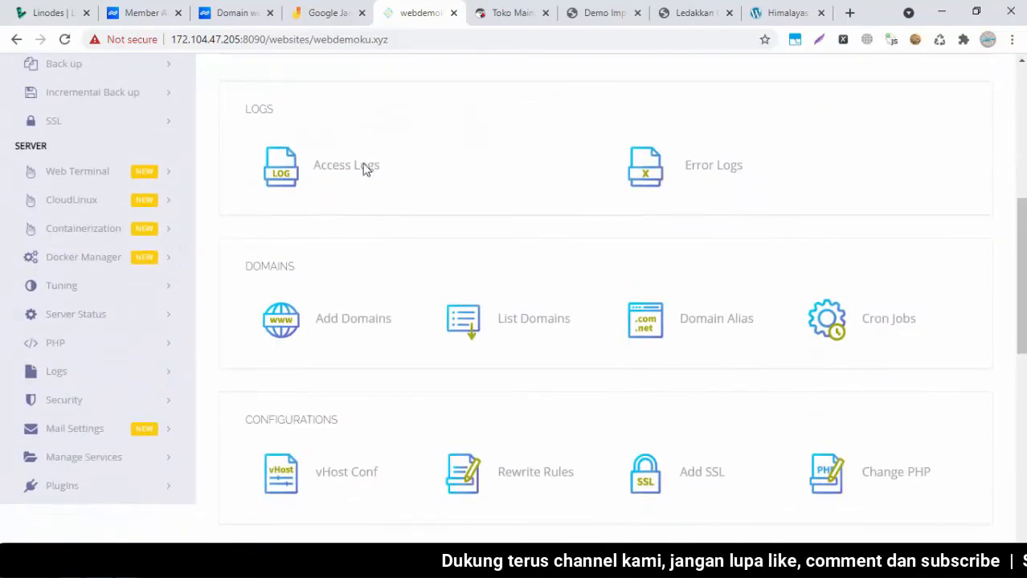
left_click(165, 124)
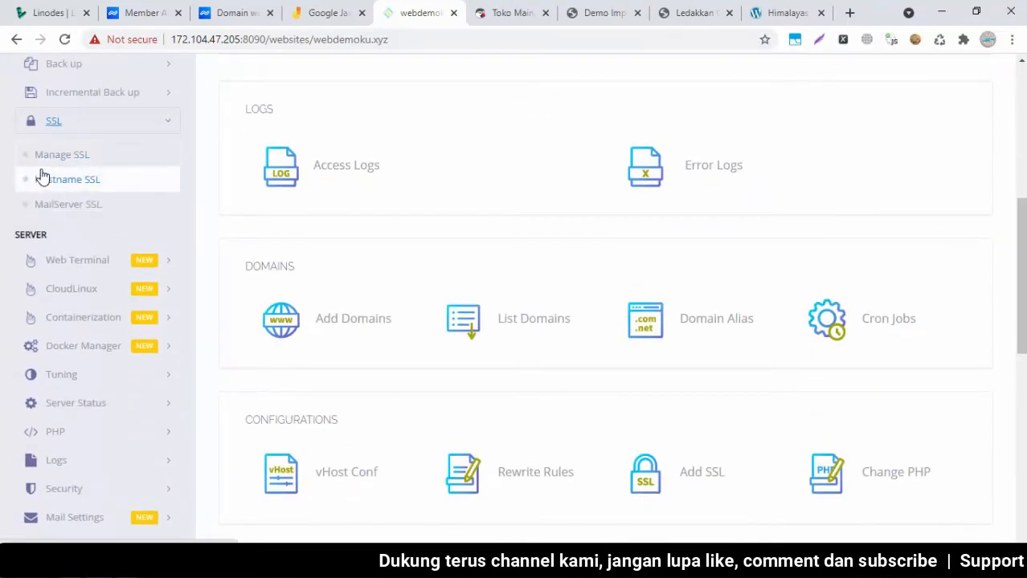
left_click(48, 155)
left_click(520, 13)
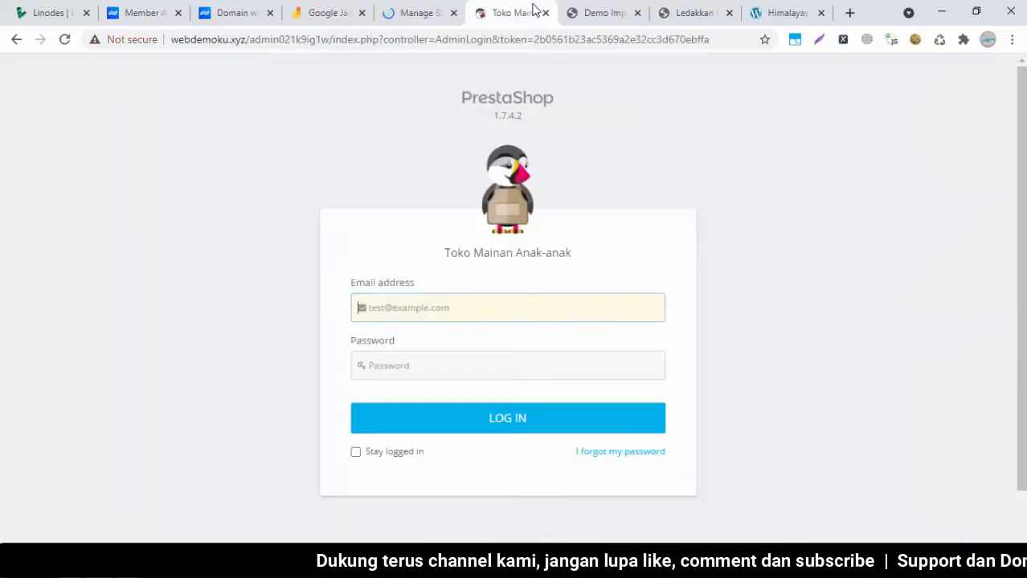
left_click(253, 41)
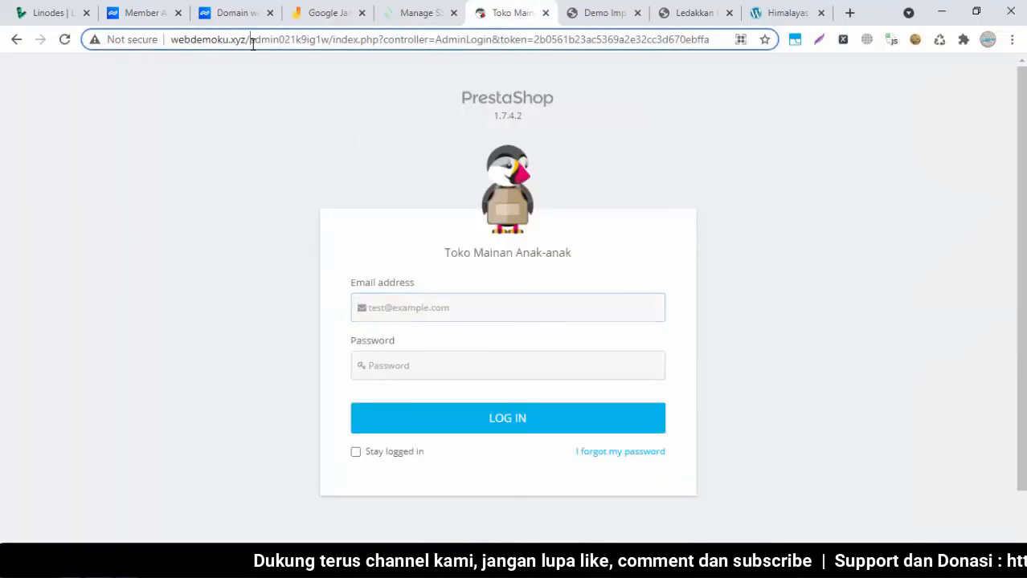
type("webd")
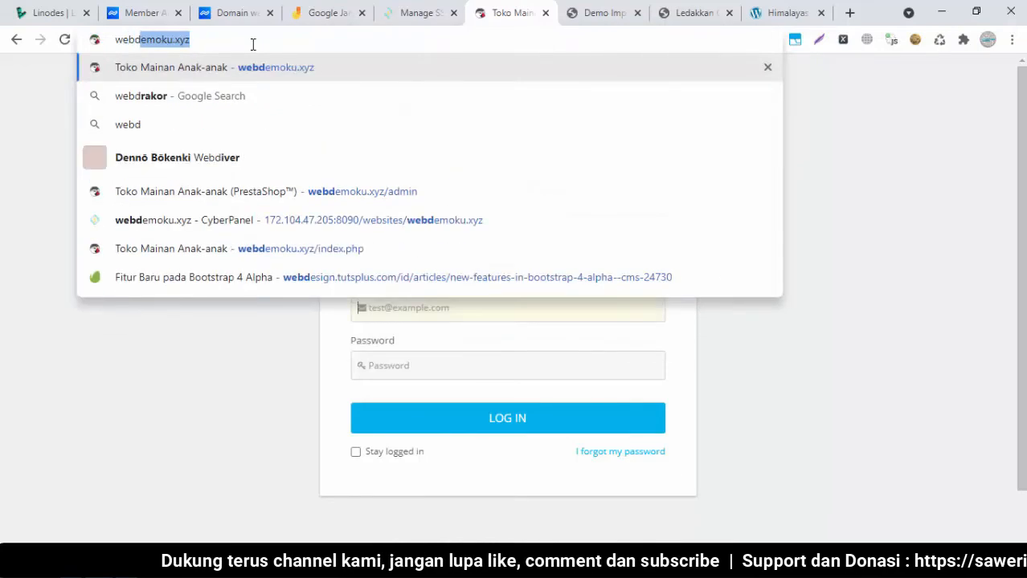
key("Return")
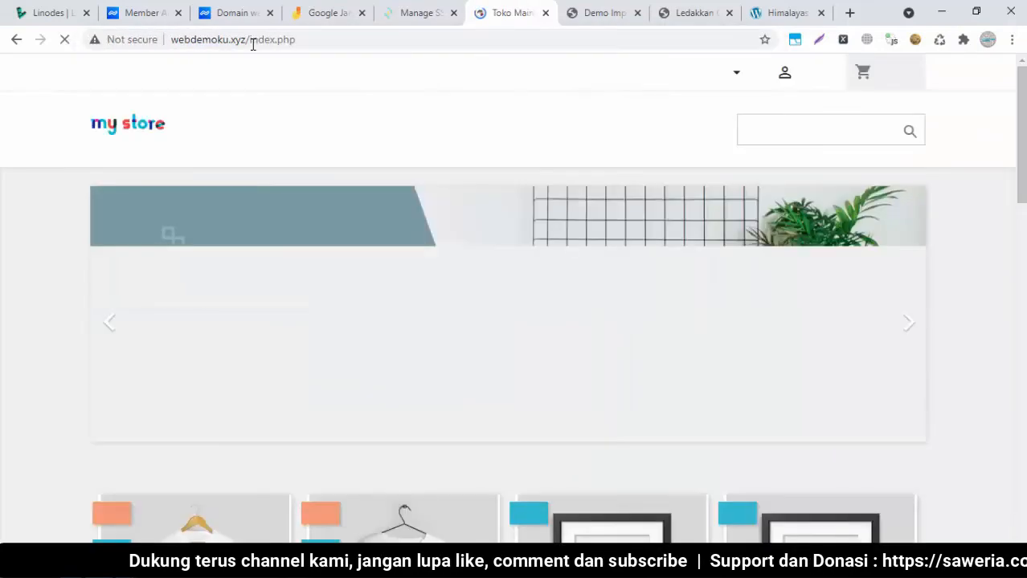
mouse_move(376, 147)
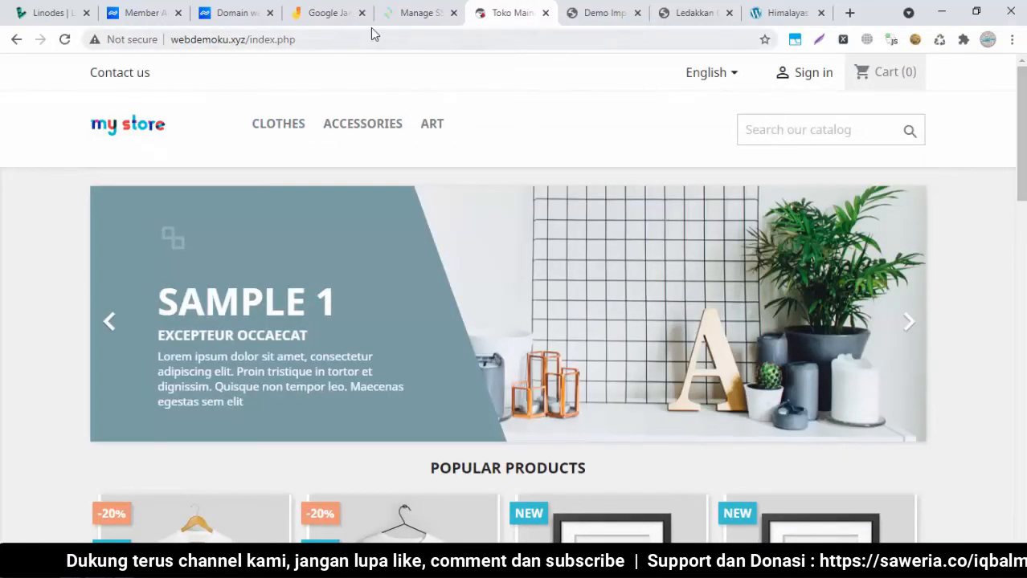
Issue the SSL certificate for webdemoku.xyz, then open List Websites in a new tab
left_click(399, 17)
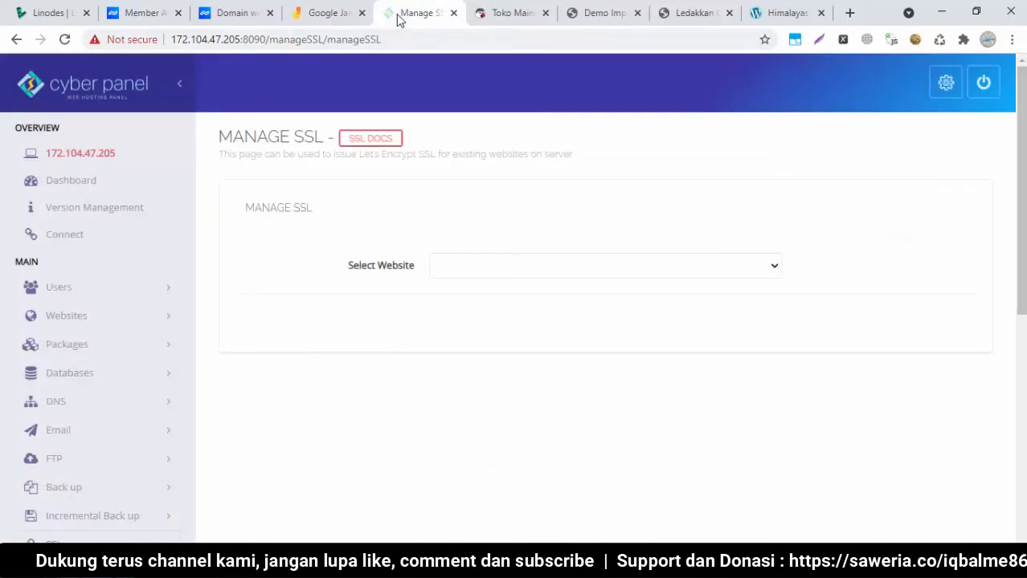
left_click(462, 264)
left_click(493, 326)
left_click(486, 327)
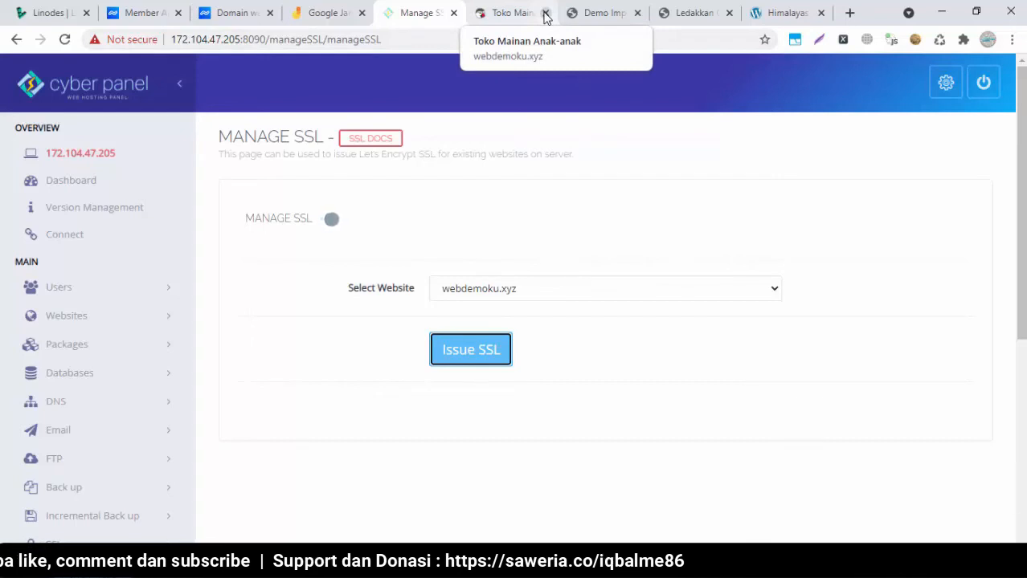
left_click(545, 14)
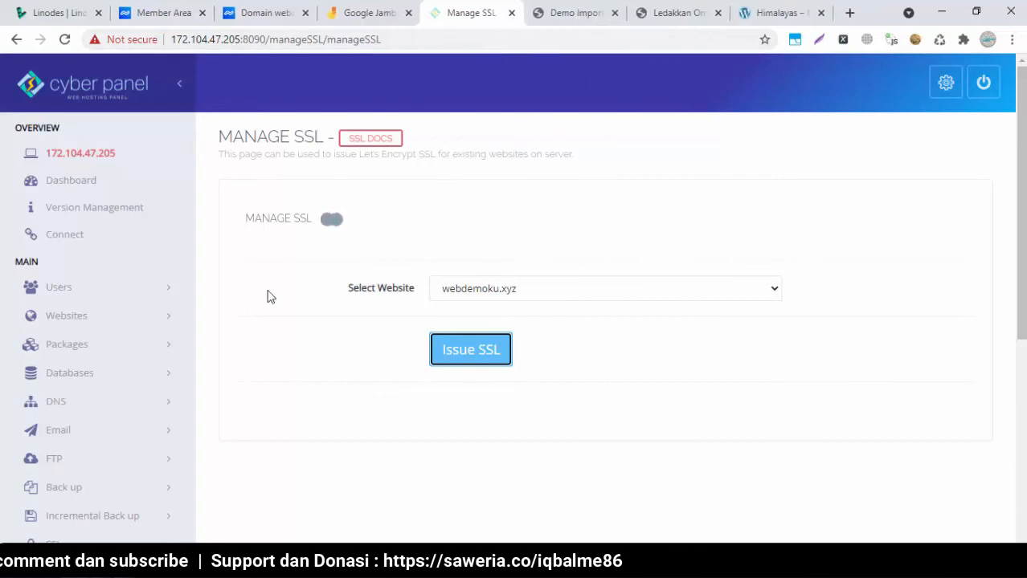
left_click(132, 319)
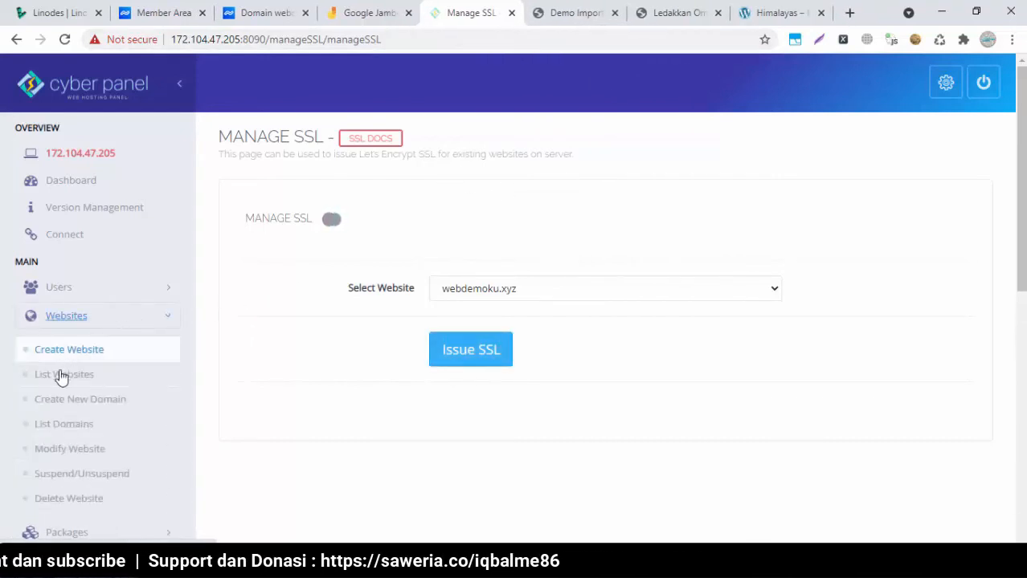
right_click(79, 377)
left_click(84, 387)
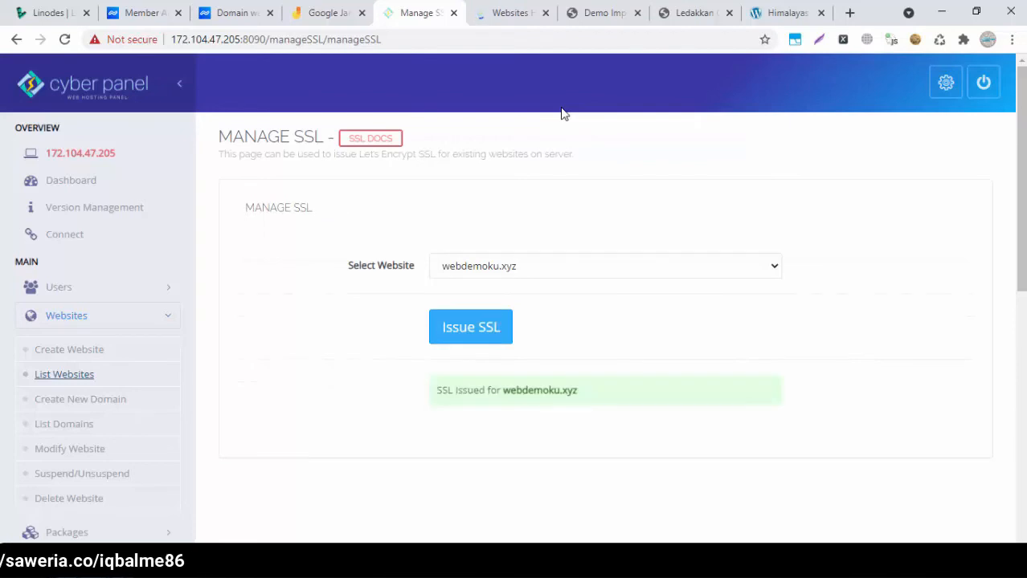
left_click(519, 9)
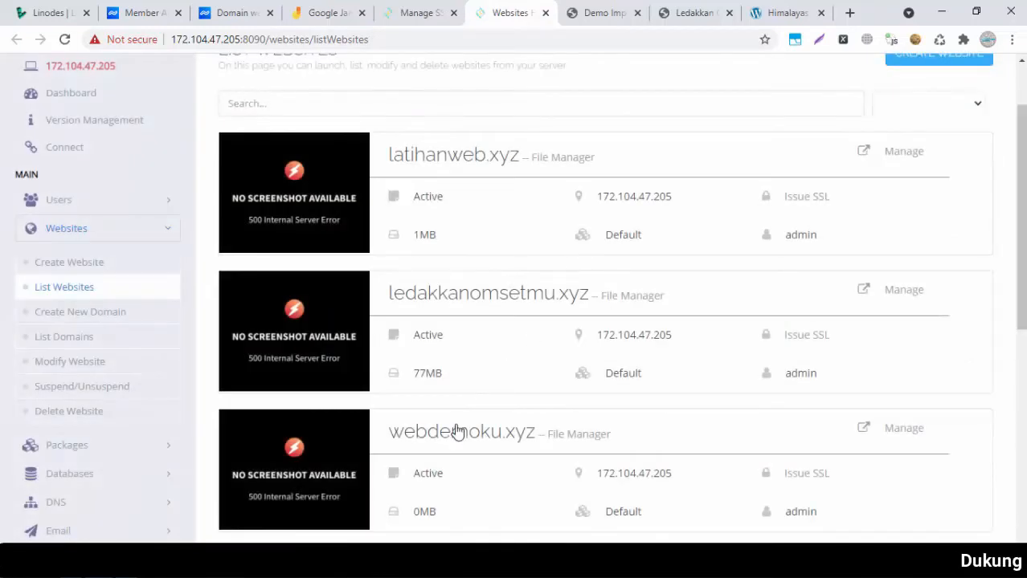
left_click(454, 433)
left_click(211, 38)
key("Home")
type("https:")
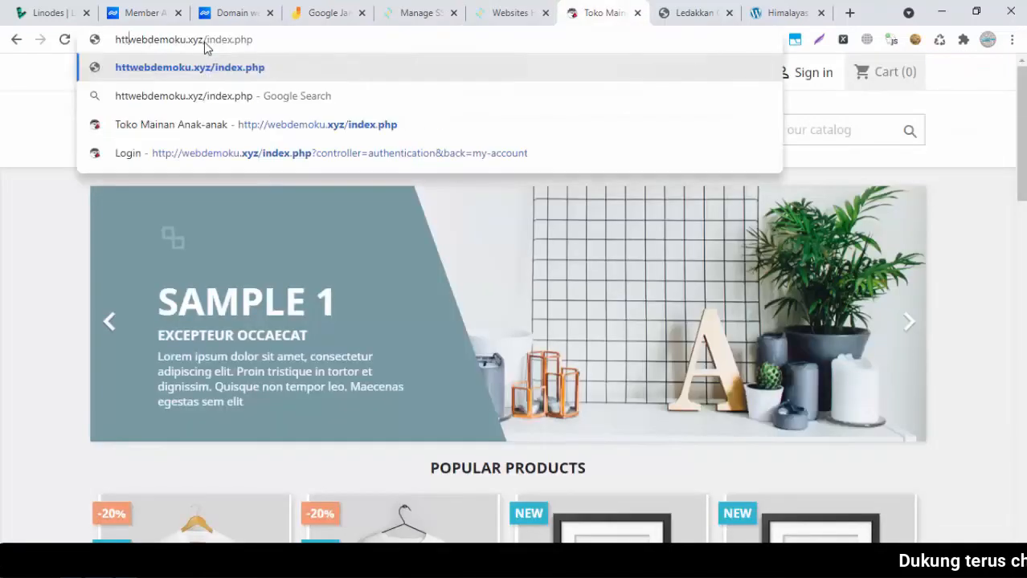
type("//")
key("Return")
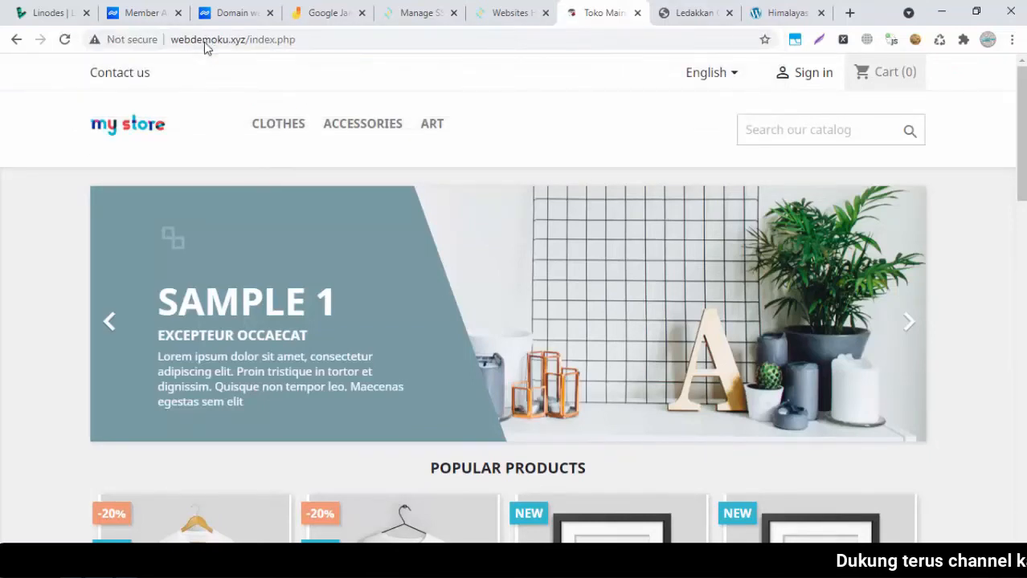
left_click(636, 13)
left_click(754, 13)
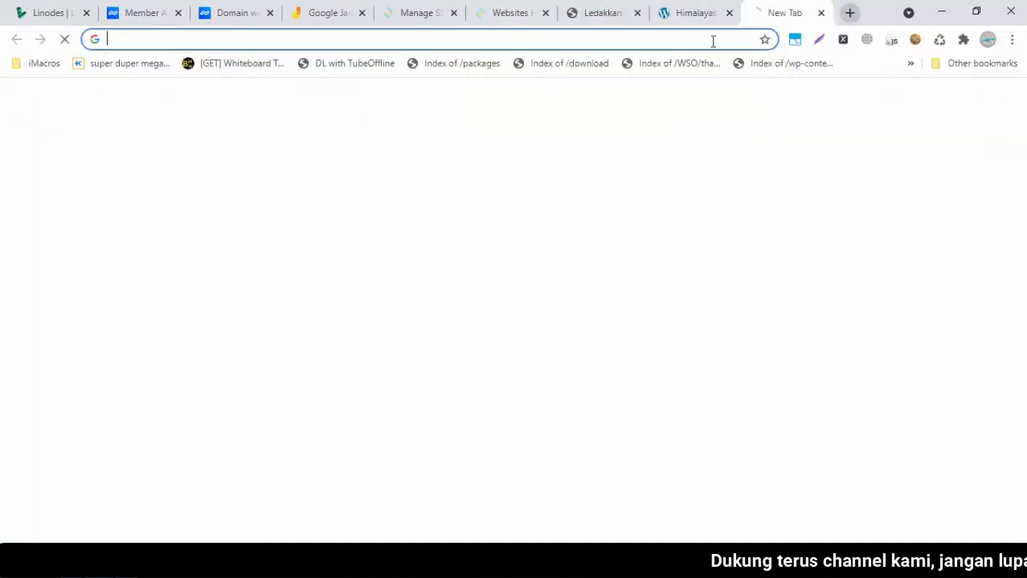
type("https")
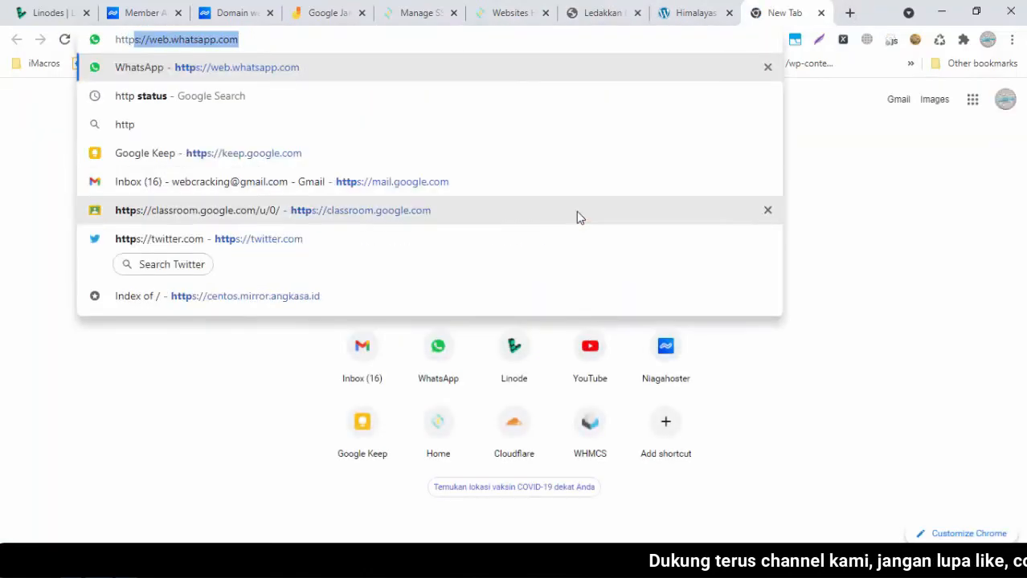
type("://webde")
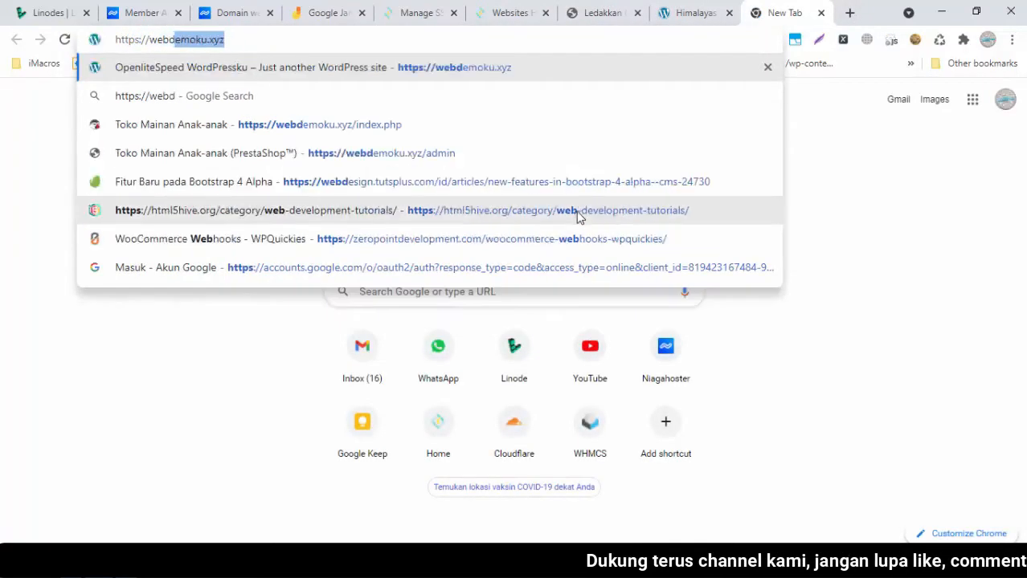
key("Return")
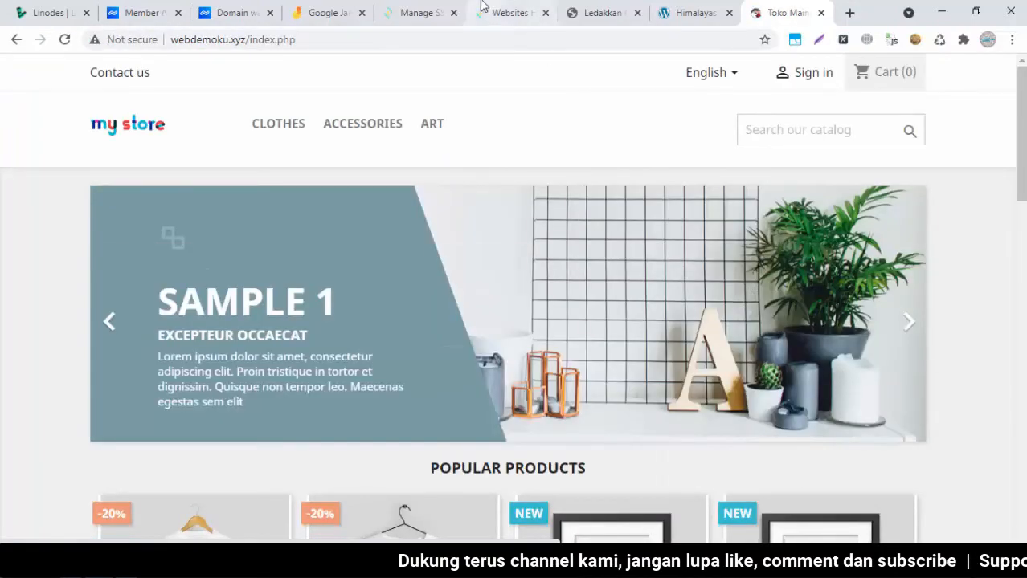
left_click(422, 11)
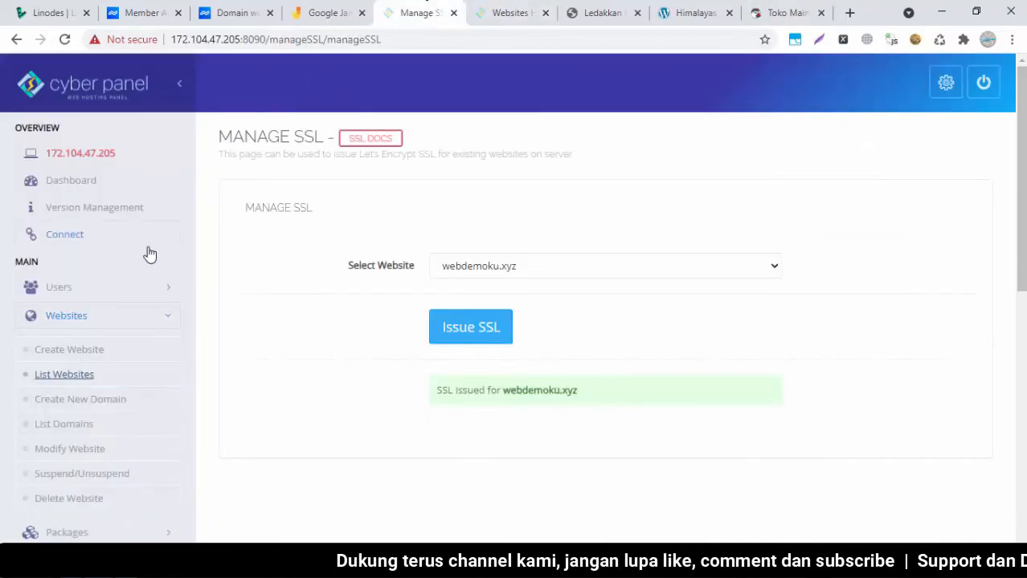
Close the Manage SSL tab and add blank lines at the end of the Notepad notes
mouse_move(1022, 173)
left_mouse_down()
mouse_move(1022, 276)
mouse_move(1022, 184)
left_mouse_up()
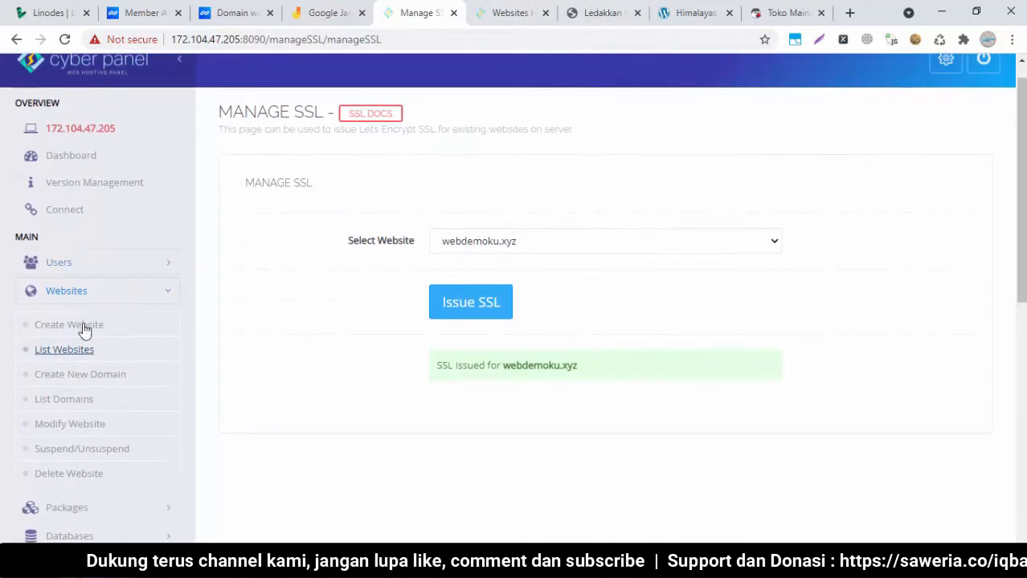
left_click(453, 13)
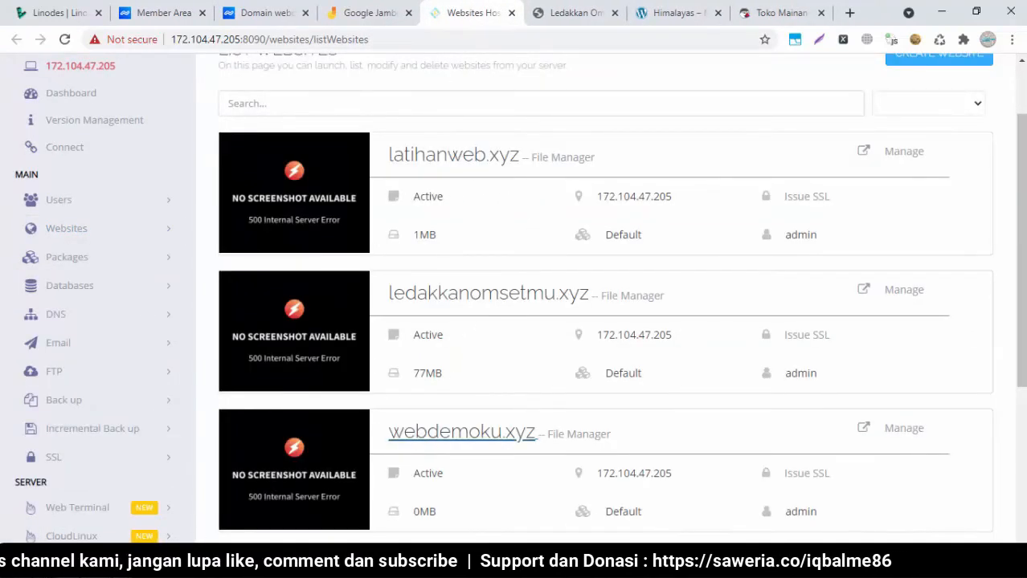
key("alt+Tab")
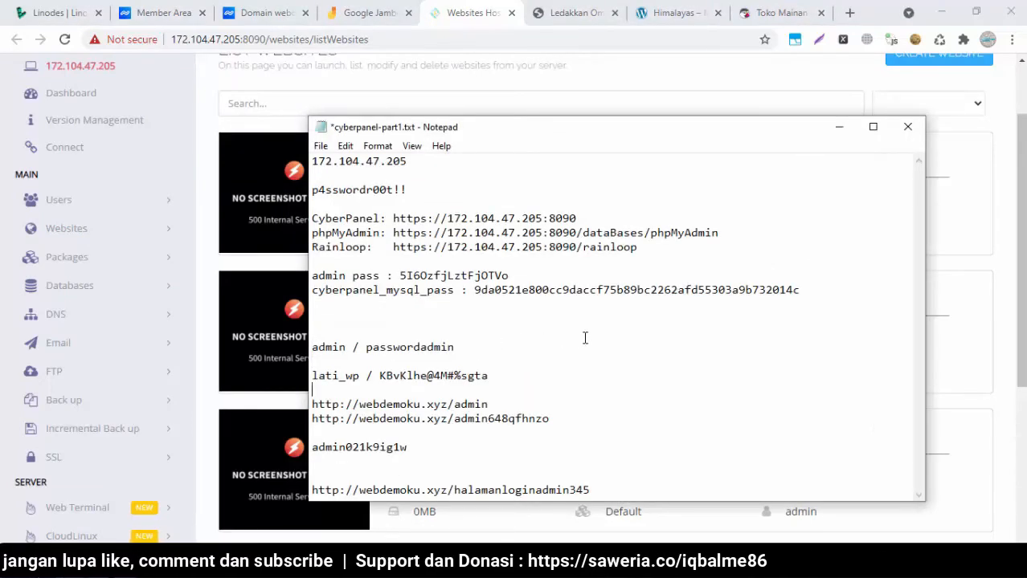
key("Return")
key("Return")
key("Return")
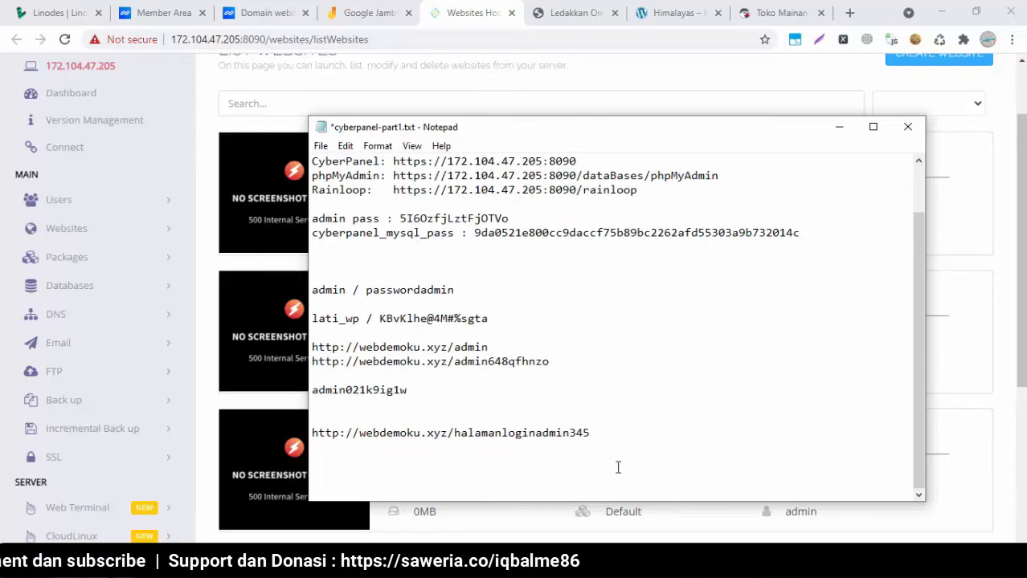
left_click(596, 101)
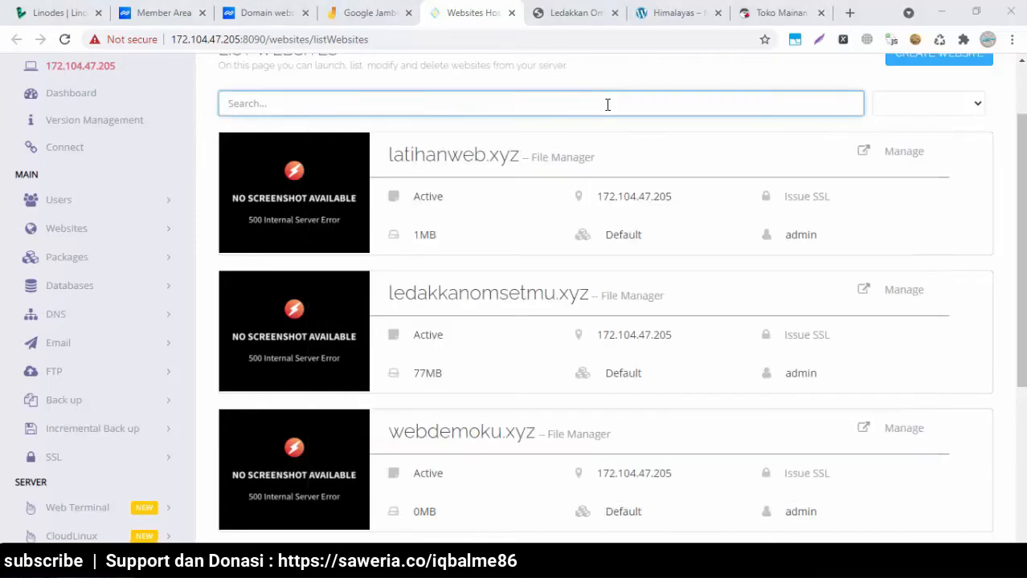
key("alt+Tab")
Type latihanweb.xyz, ledakkanomsetmu.xyz and webdemoku.xyz on separate lines in the notes
type("latihanweb.xyz")
key("Return")
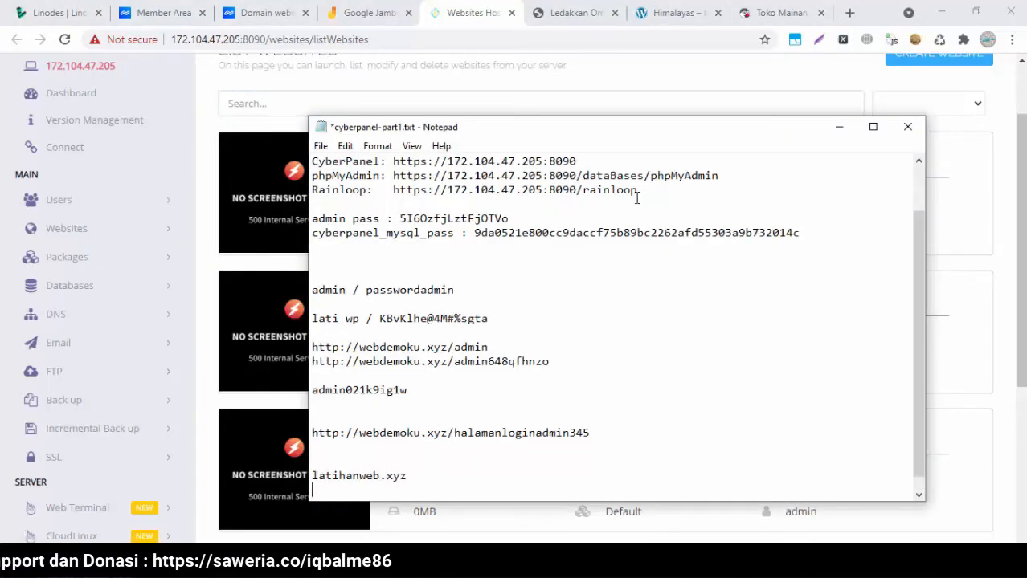
left_click(486, 8)
key("alt+Tab")
type("l")
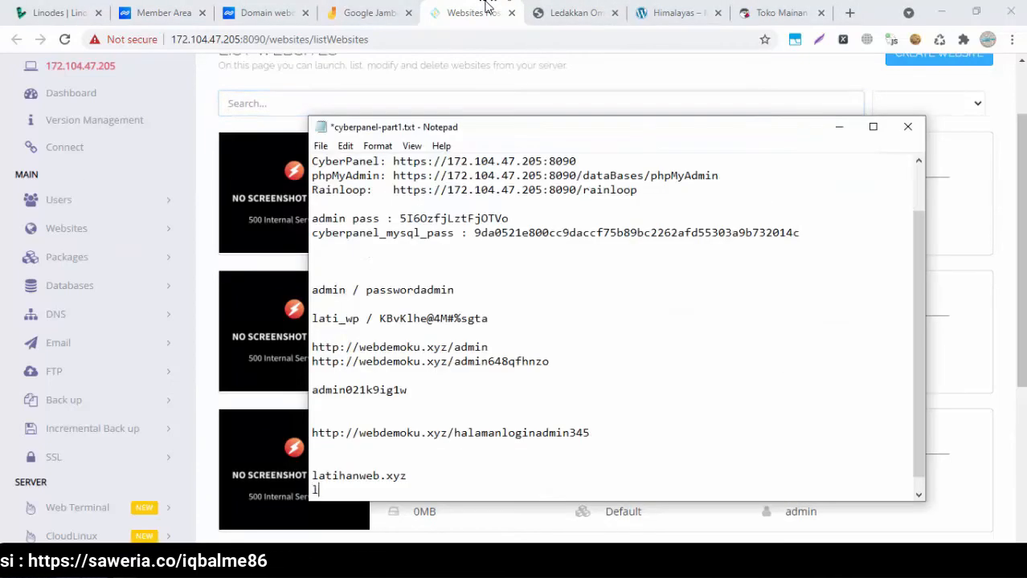
type("edakkanomsetmu.xyz")
key("Return")
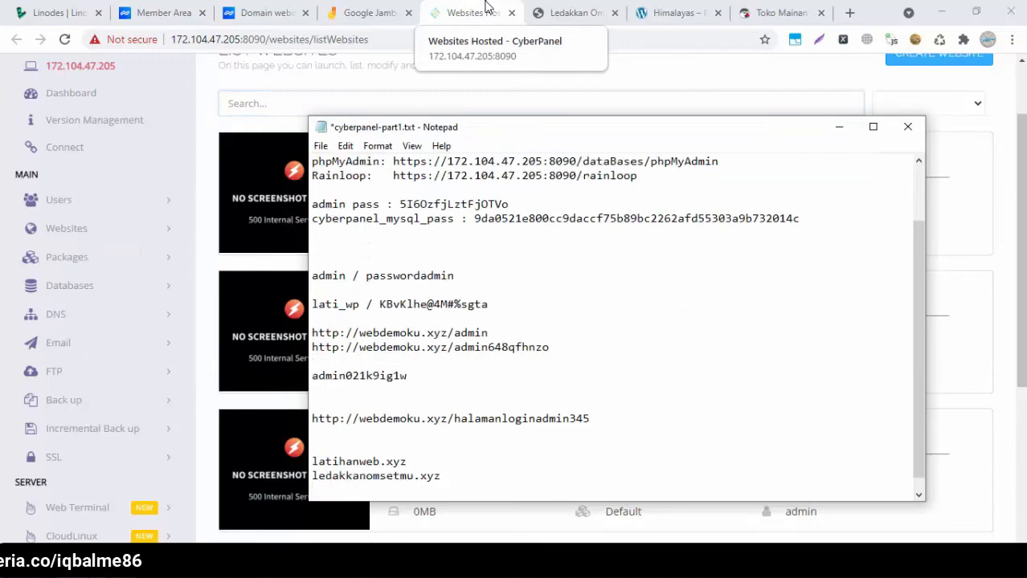
left_click(485, 6)
key("alt+Tab")
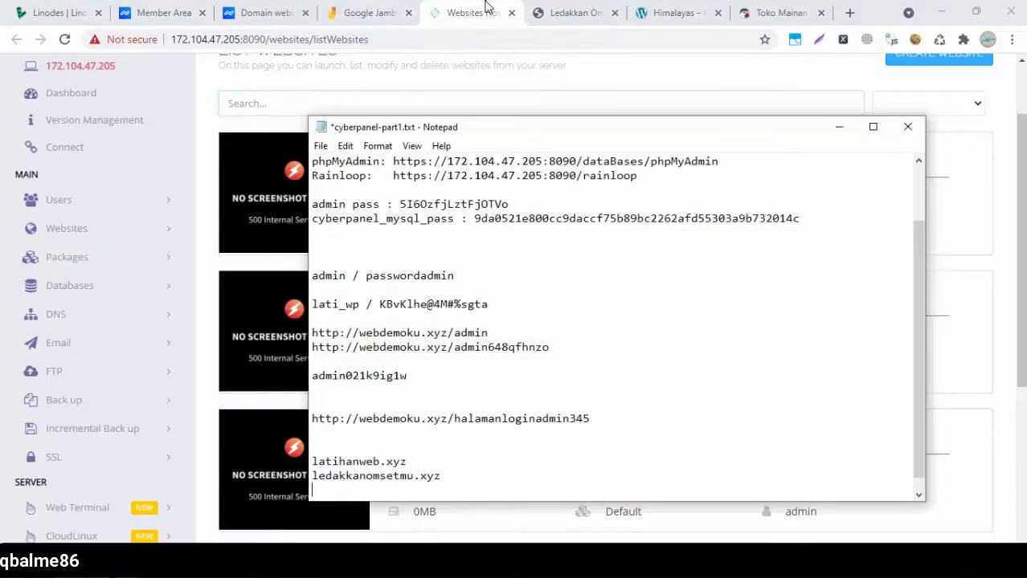
type("webdemoku.")
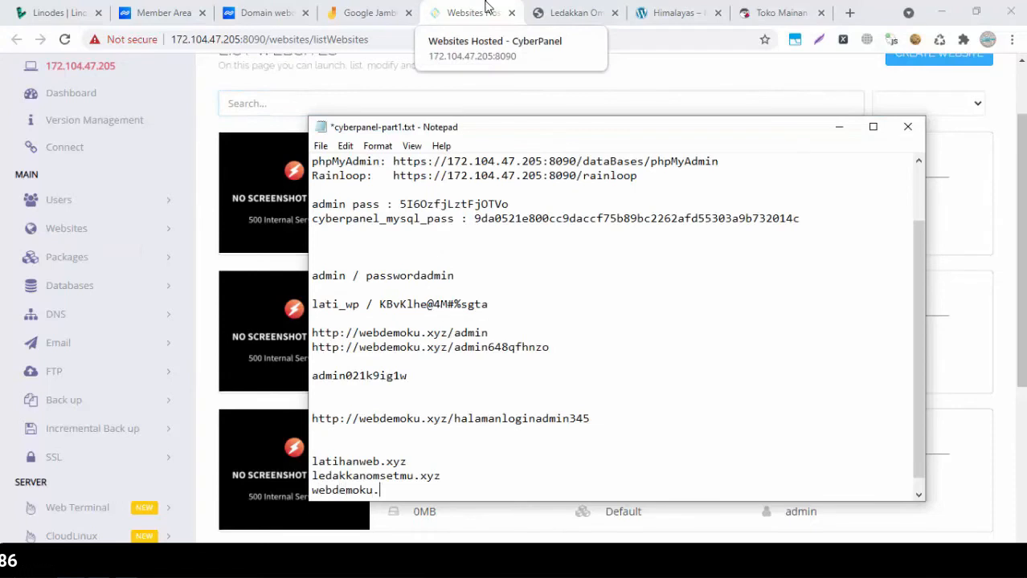
type("xyz")
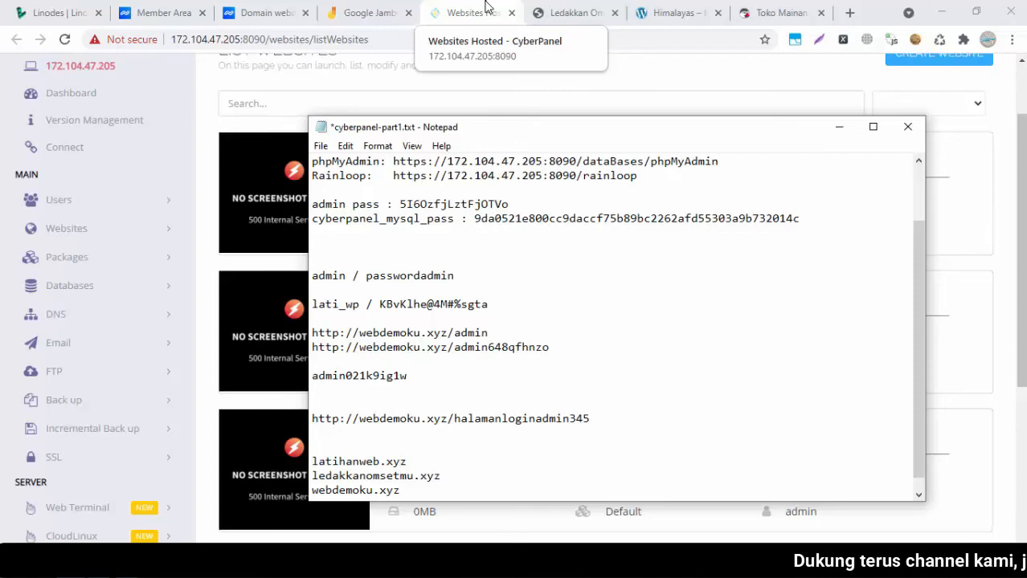
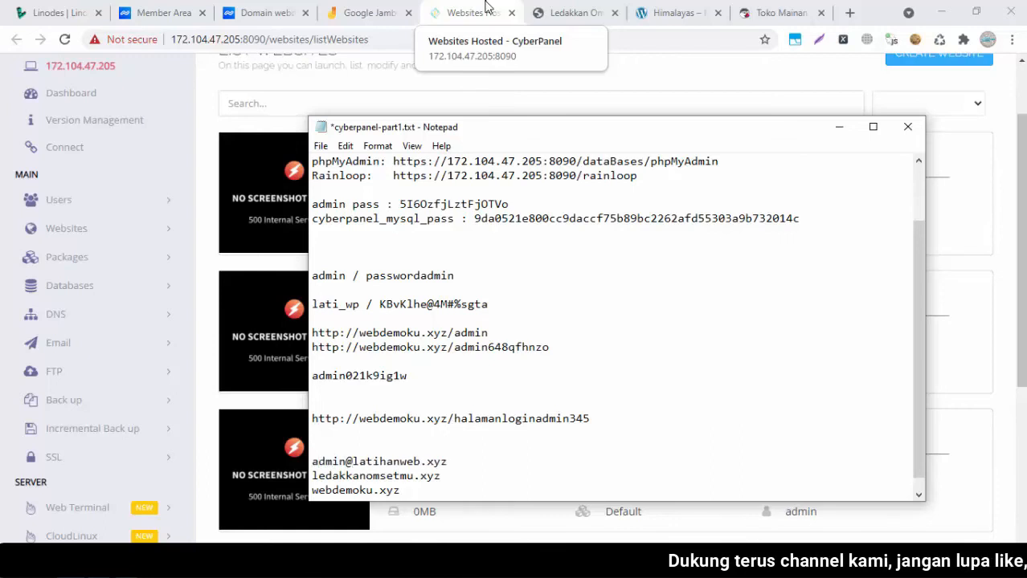
key("Down")
key("Home")
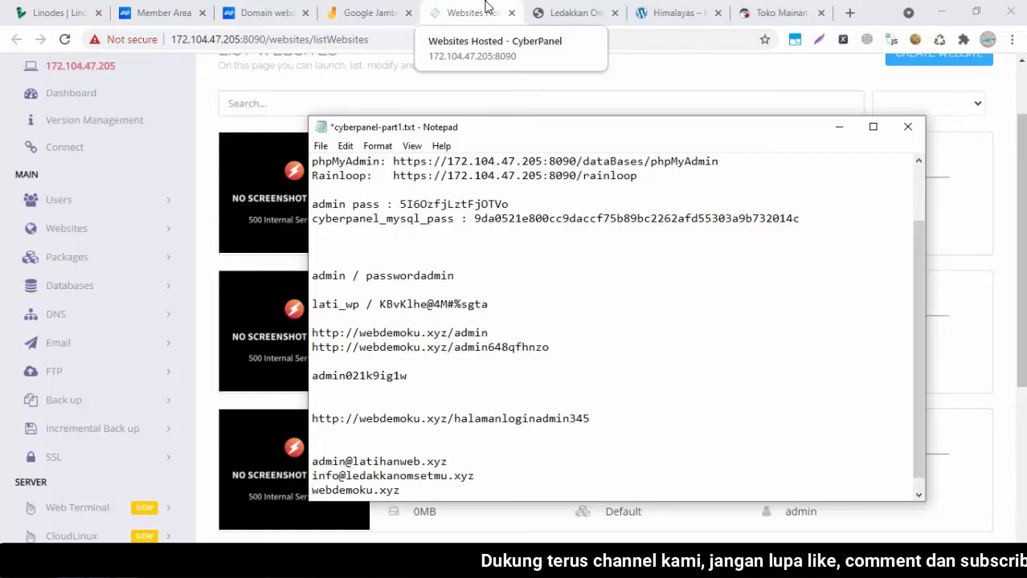
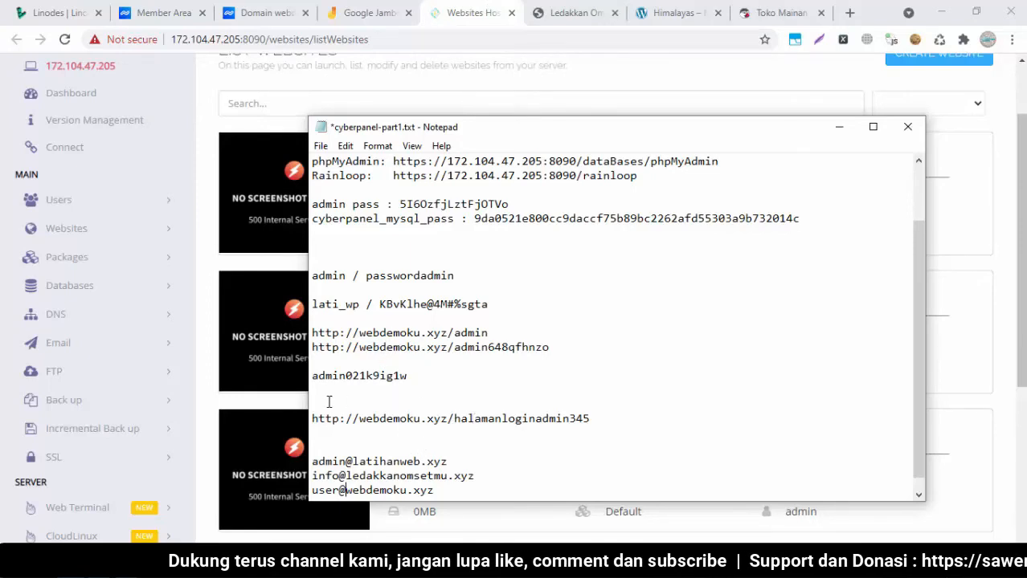
left_click(80, 354)
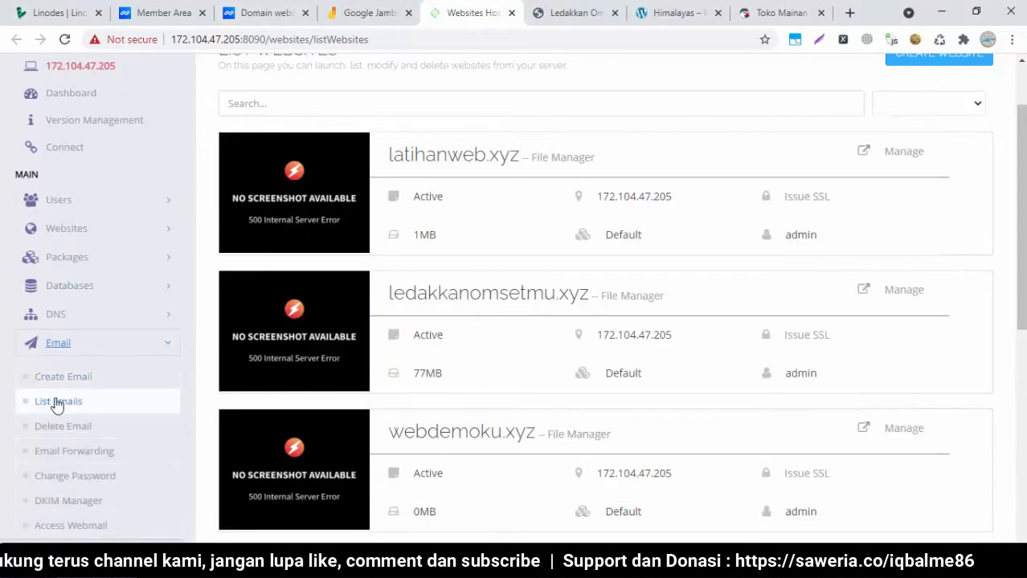
Check List Emails for latihanweb.xyz, ledakkanomsetmu.xyz and webdemoku.xyz, then go to Create Email
left_click(57, 402)
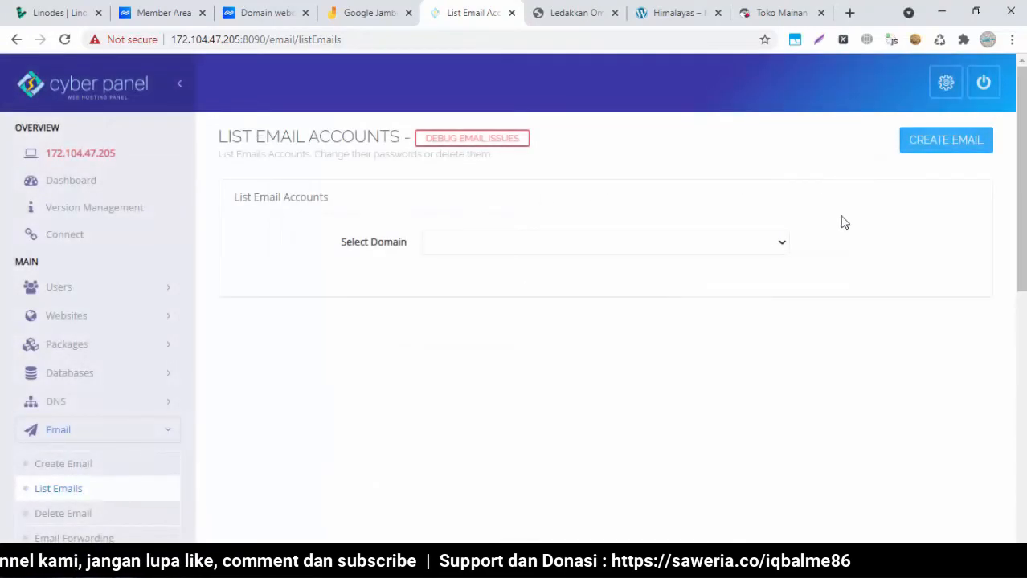
left_click(721, 243)
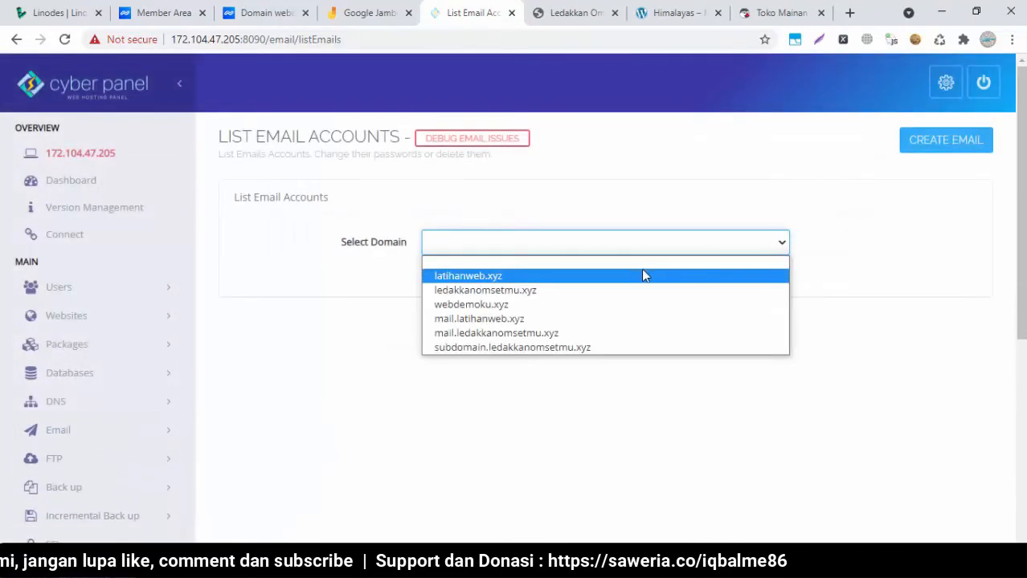
left_click(643, 276)
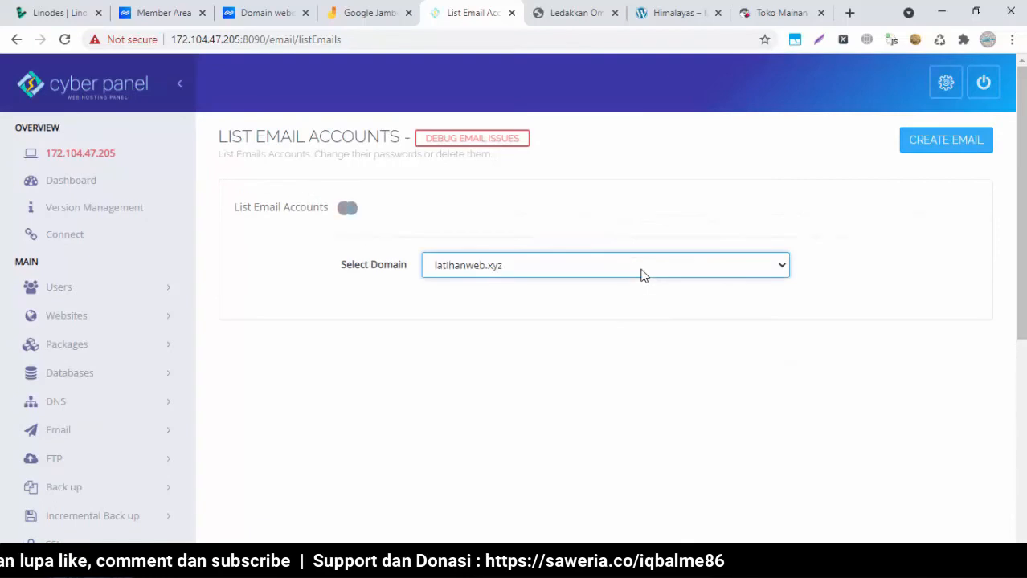
left_click(660, 251)
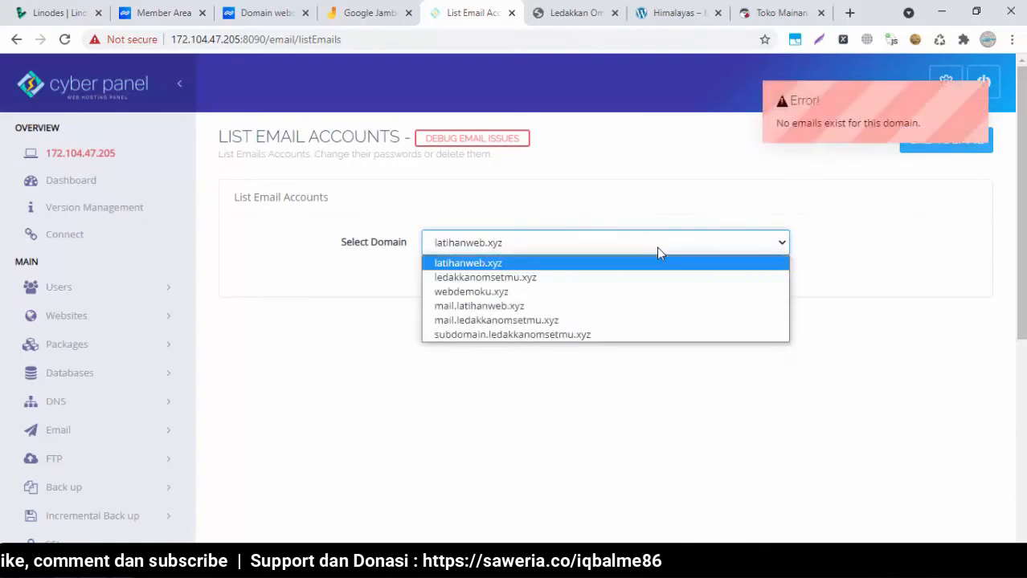
left_click(580, 289)
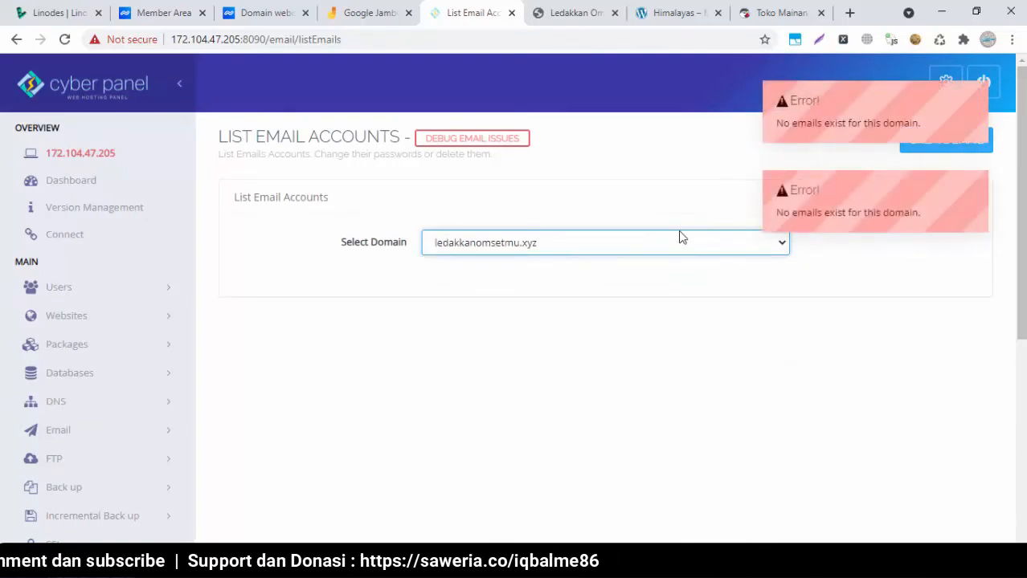
left_click(663, 252)
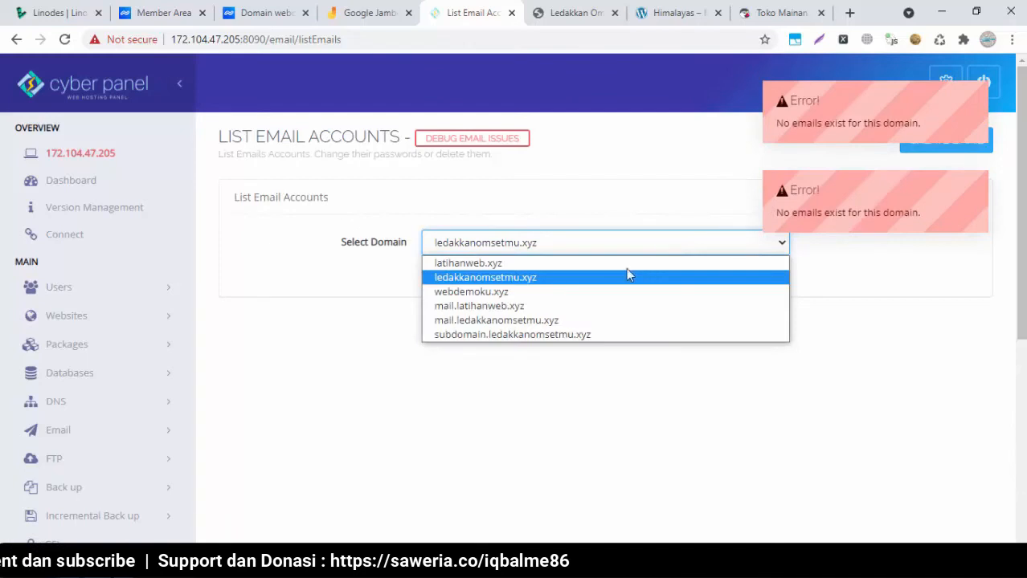
left_click(590, 292)
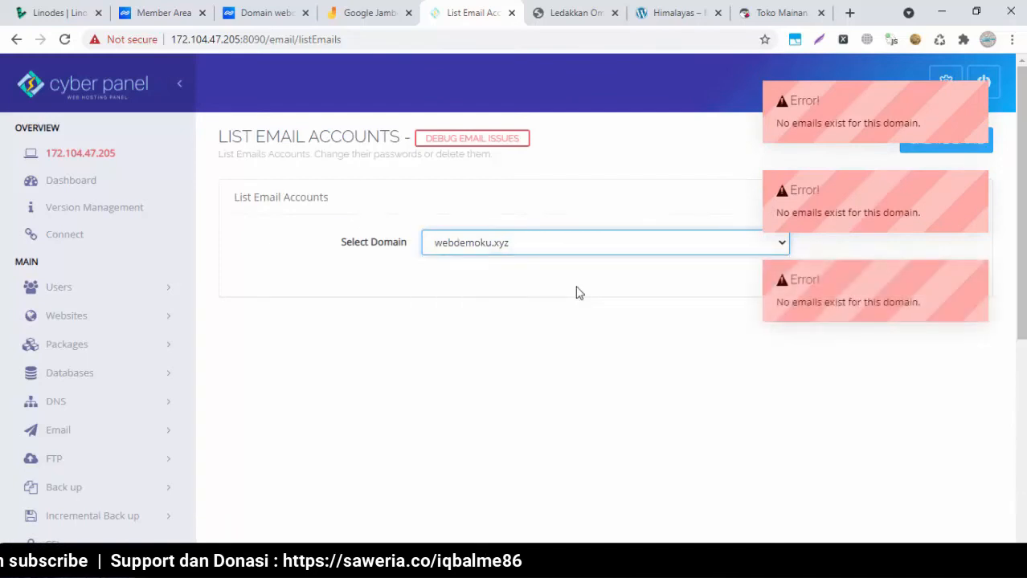
left_click(103, 440)
left_click(80, 473)
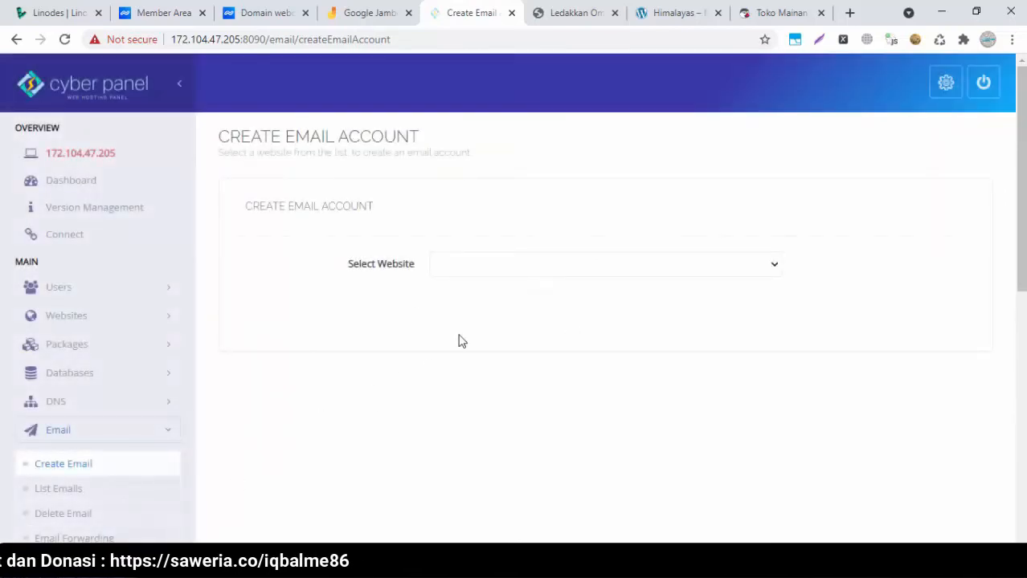
Select latihanweb.xyz and enter the admin user name for the new email account
left_click(518, 267)
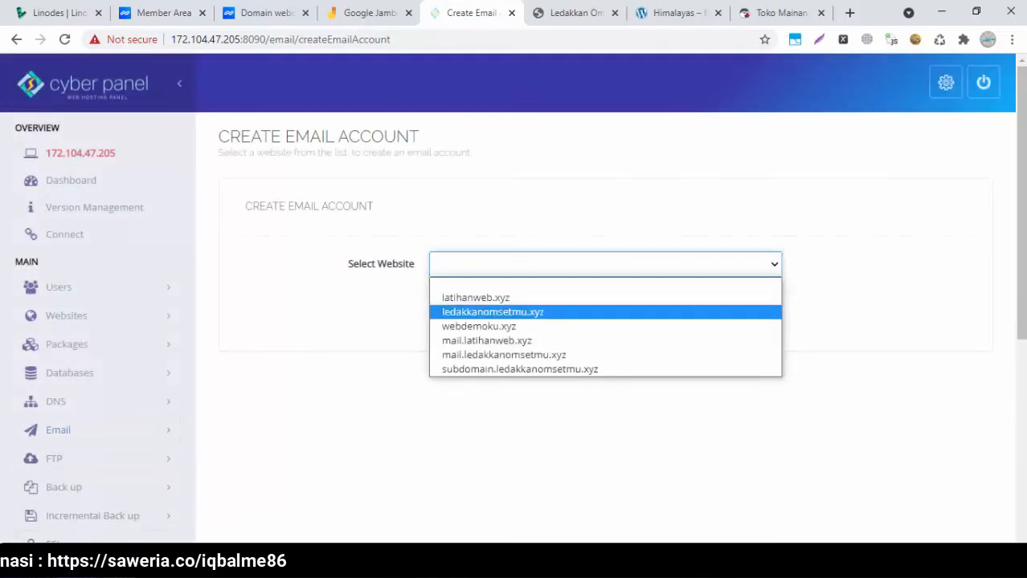
key("alt+Tab")
left_click(236, 414)
left_click(519, 262)
left_click(470, 297)
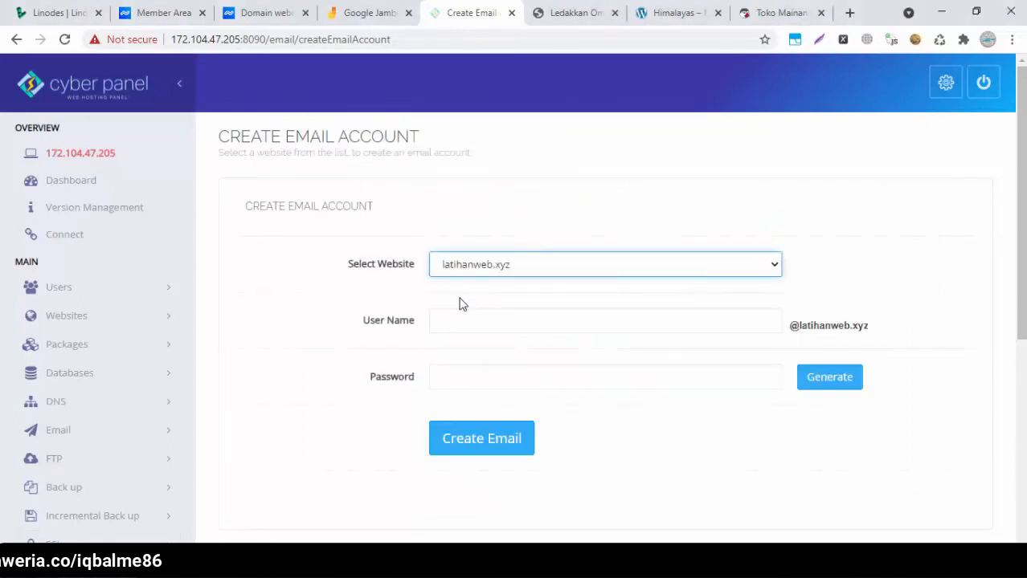
left_click(475, 326)
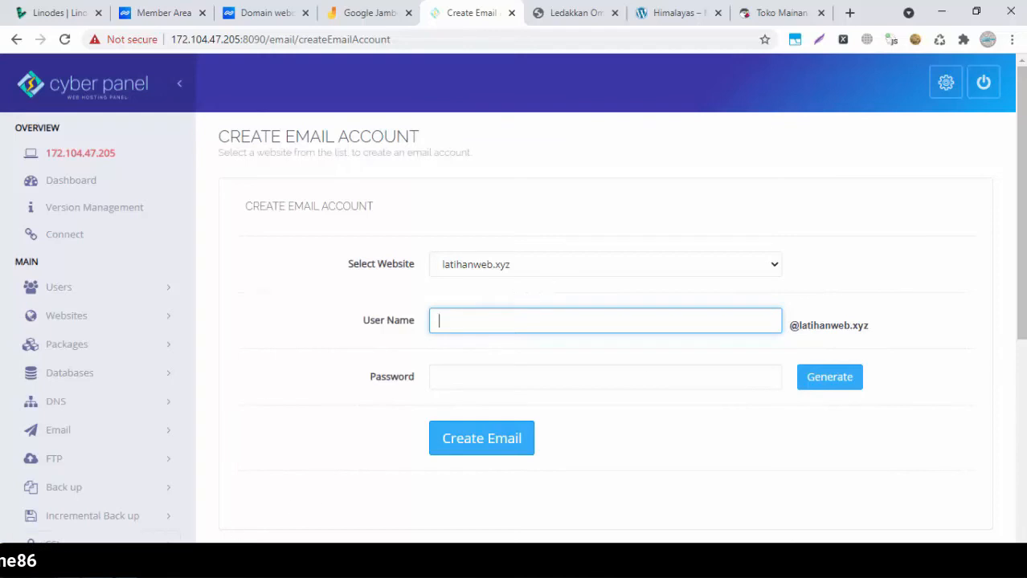
left_click(249, 563)
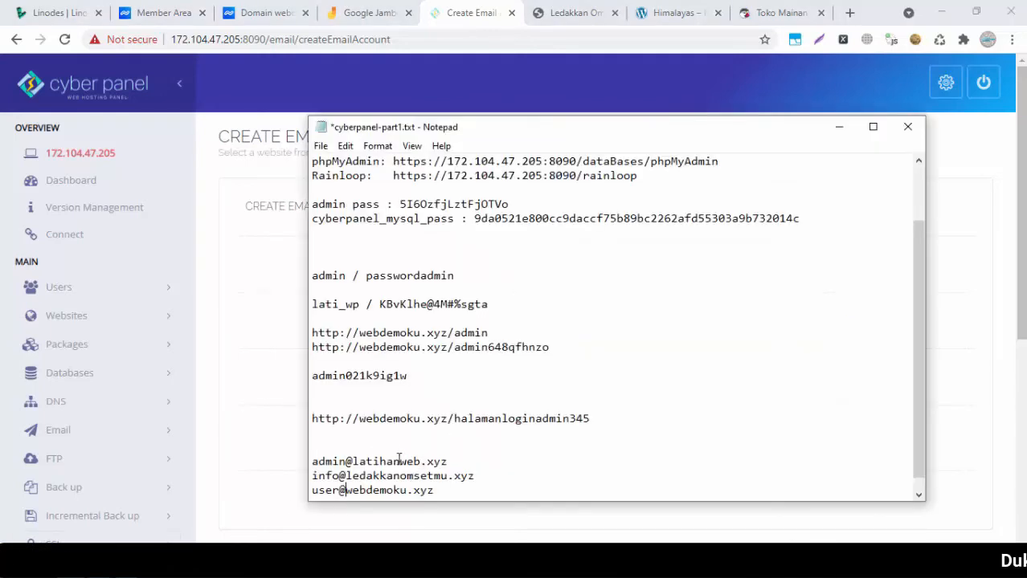
left_click(274, 438)
left_click(543, 317)
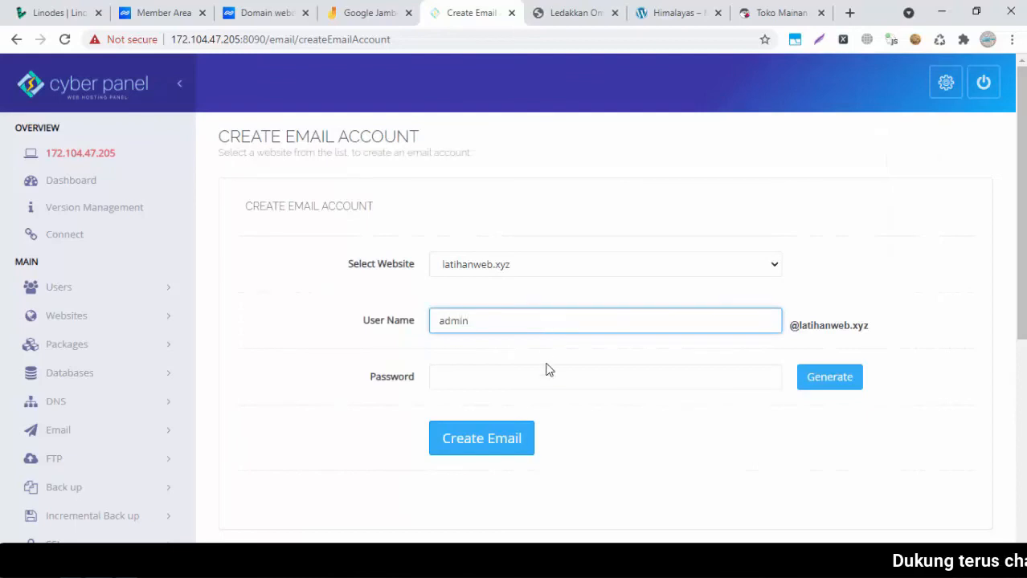
Generate a password, record it in the notes beside the admin address, and create the mailbox
left_click(549, 372)
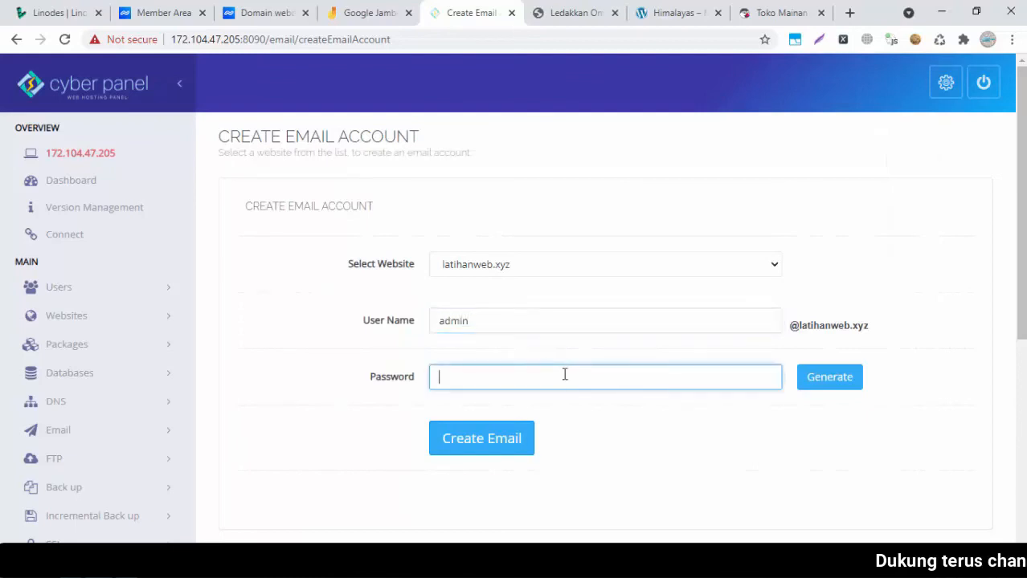
left_click(838, 384)
left_click_drag(603, 434, 307, 459)
key("ctrl+c")
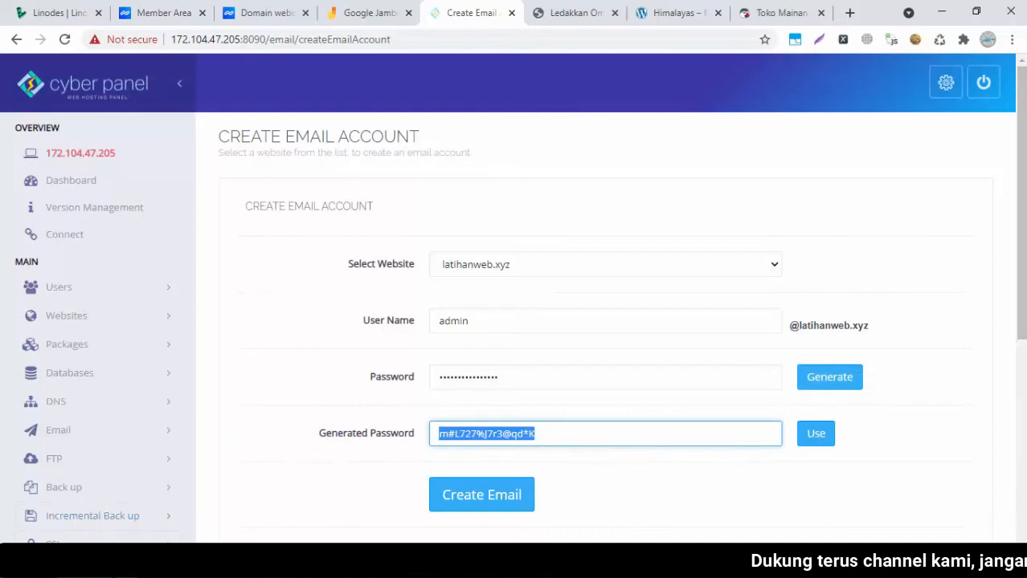
key("alt+Tab")
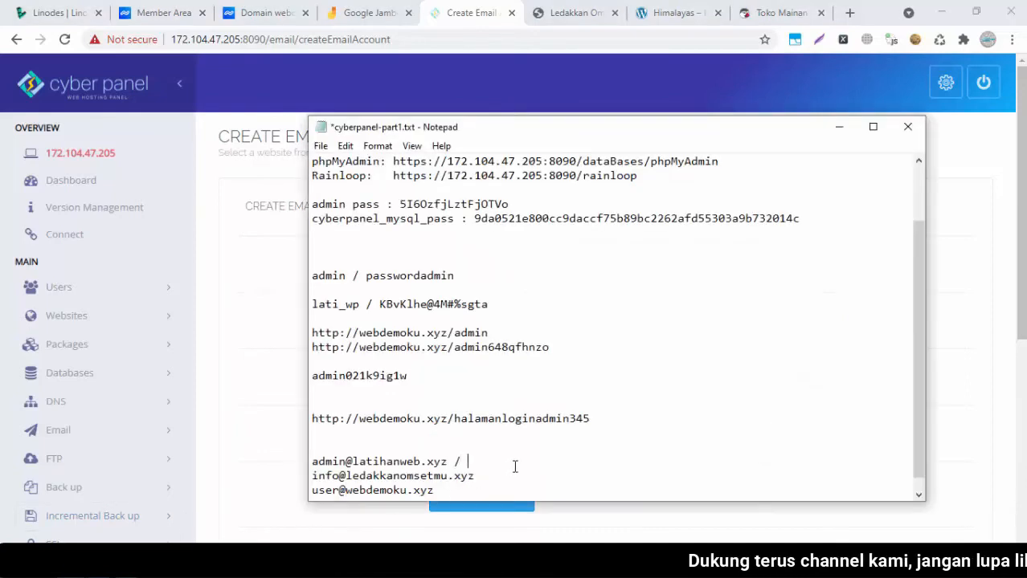
key("ctrl+v")
left_click(259, 397)
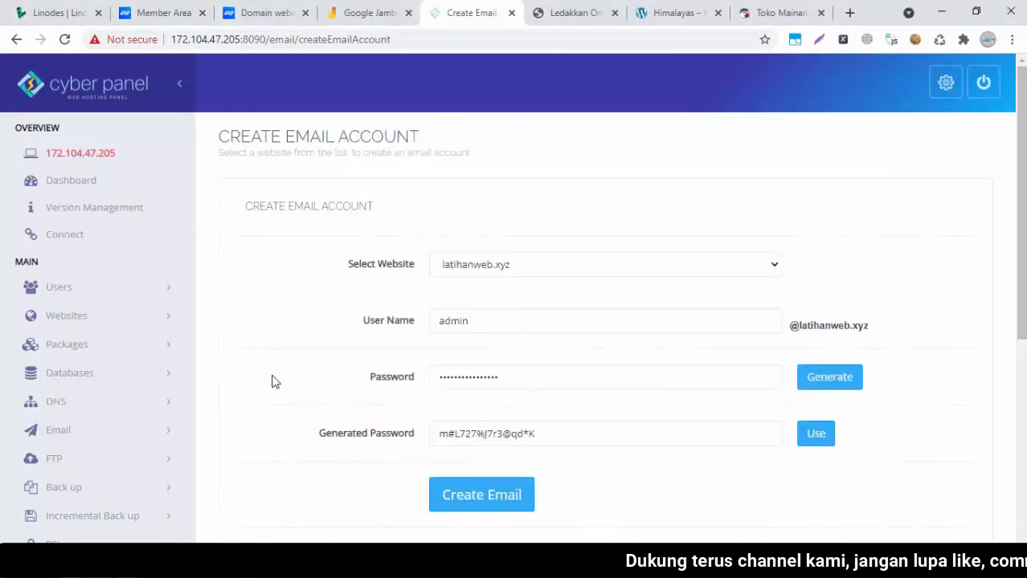
left_click(811, 433)
left_click(521, 450)
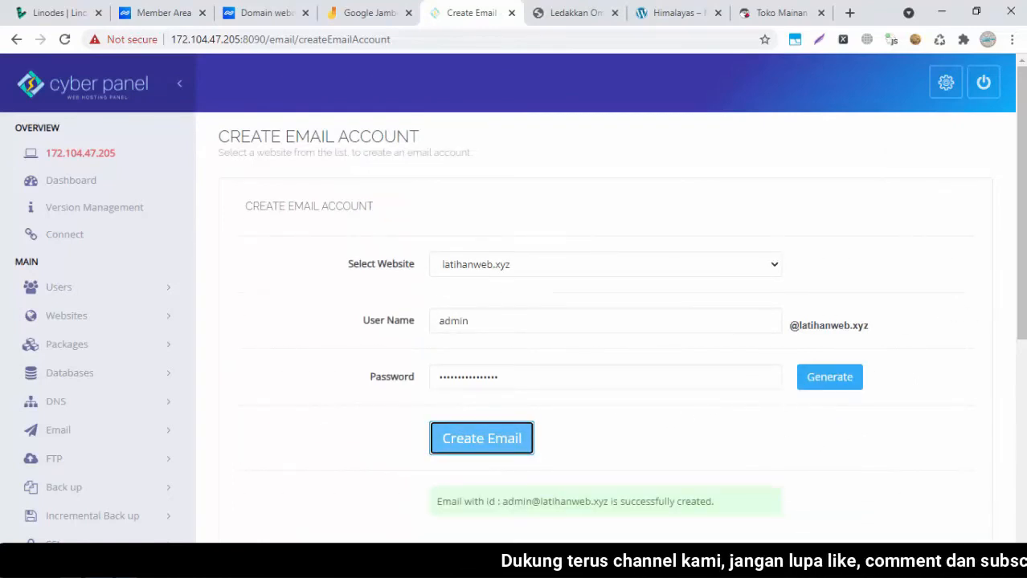
left_click_drag(1023, 253, 1023, 319)
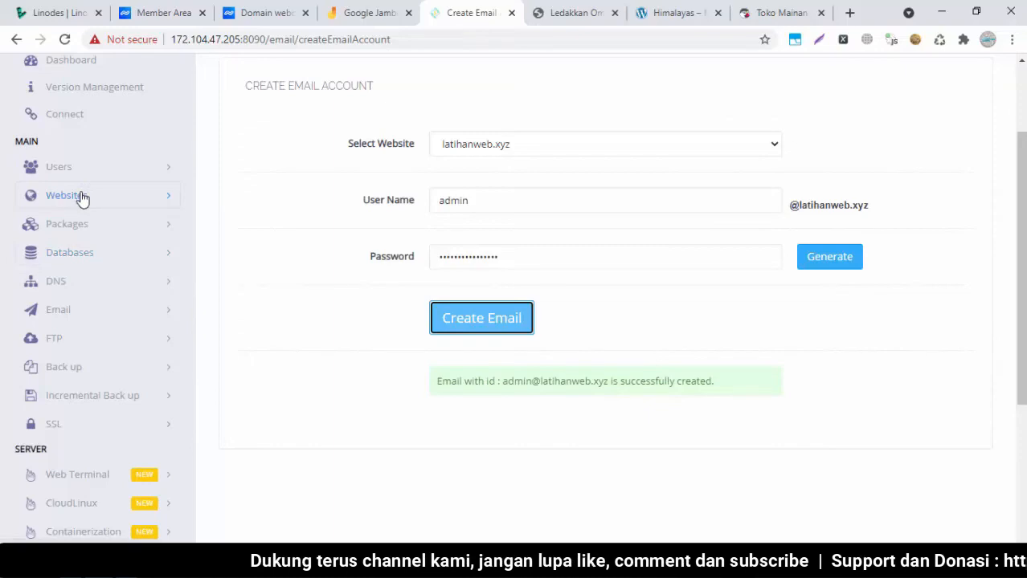
List latihanweb.xyz's mailboxes and review the admin account's POP3, IMAP and SMTP settings on mail.latihanweb.xyz
left_click(78, 311)
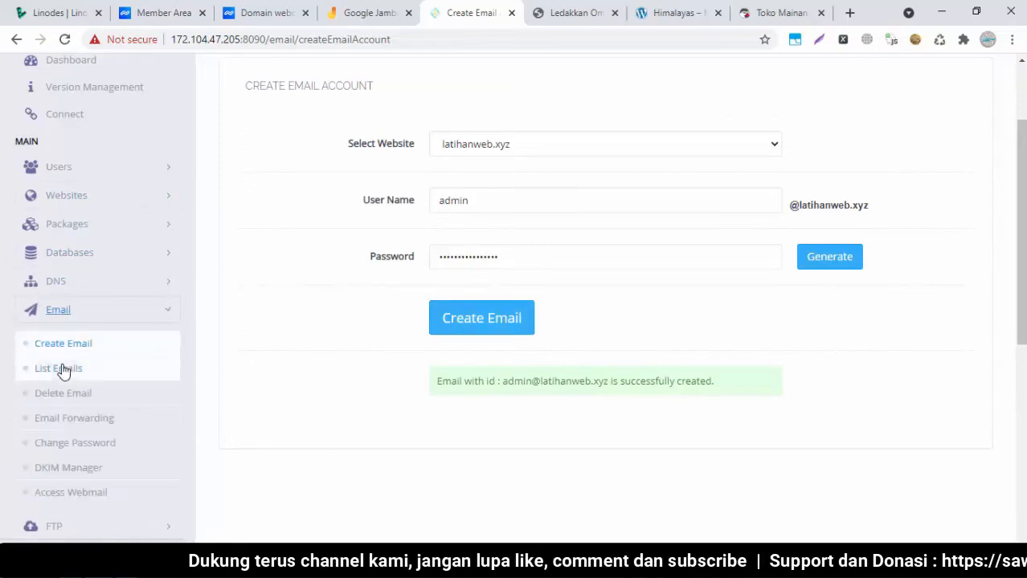
left_click(63, 369)
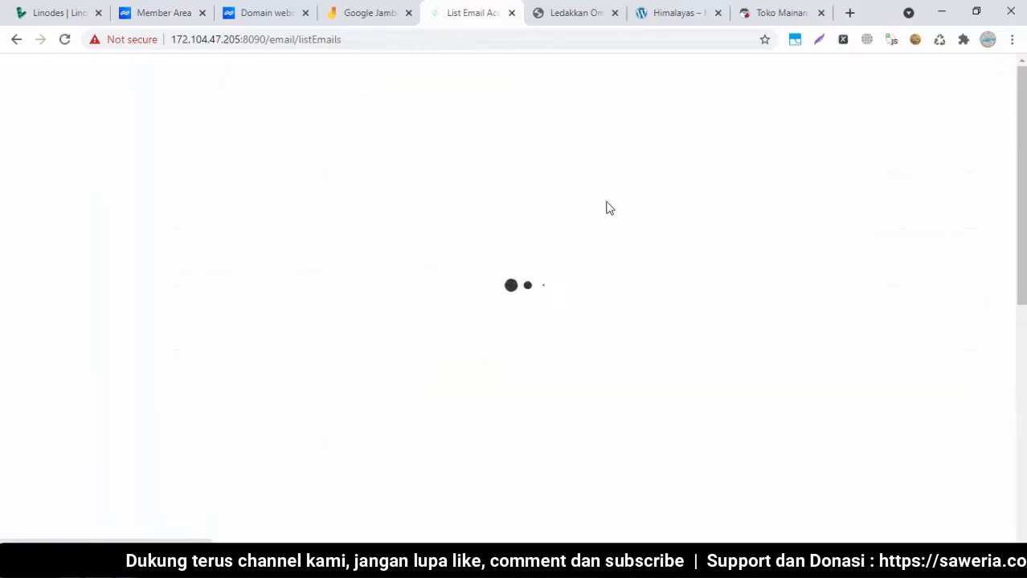
left_click(516, 246)
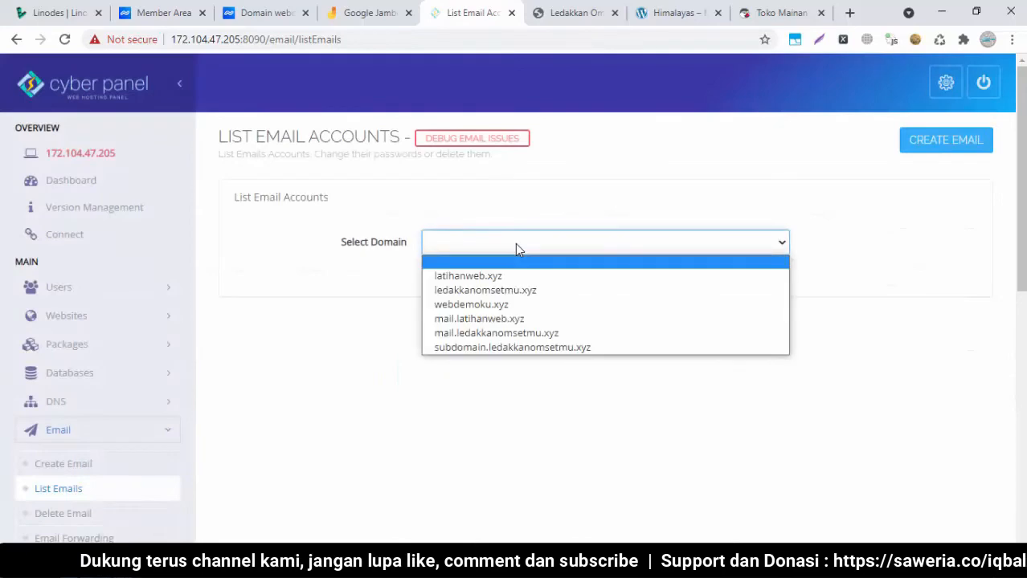
left_click(474, 276)
mouse_move(1023, 195)
left_mouse_down()
mouse_move(1025, 372)
mouse_move(1026, 196)
left_mouse_up()
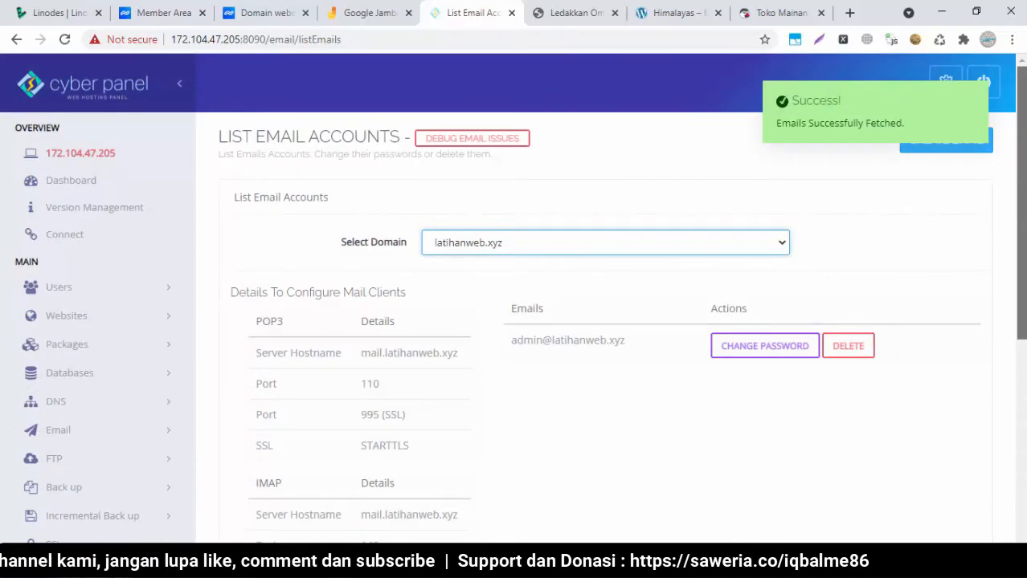
left_click_drag(1026, 195, 1024, 296)
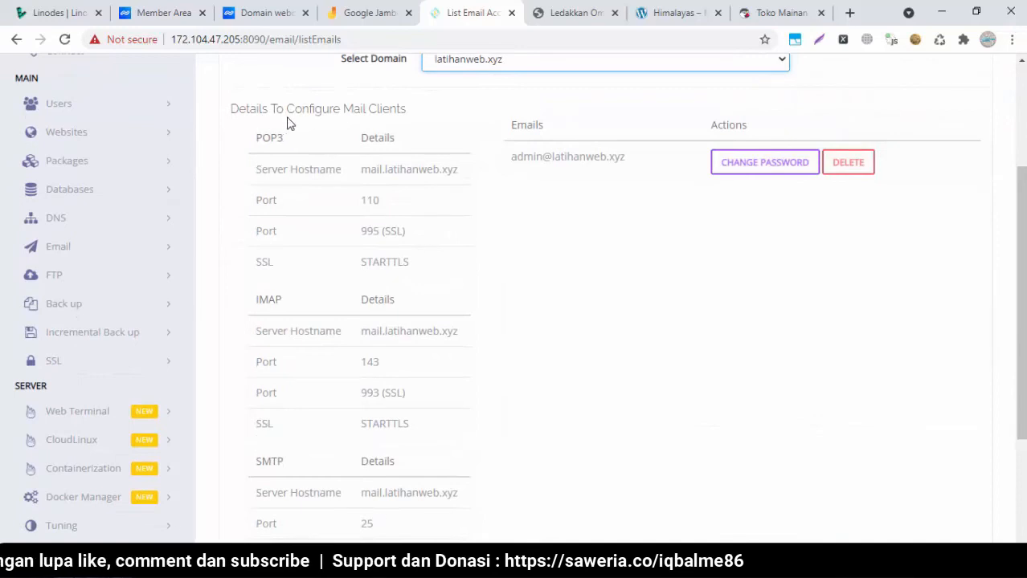
left_click_drag(1022, 305, 1022, 325)
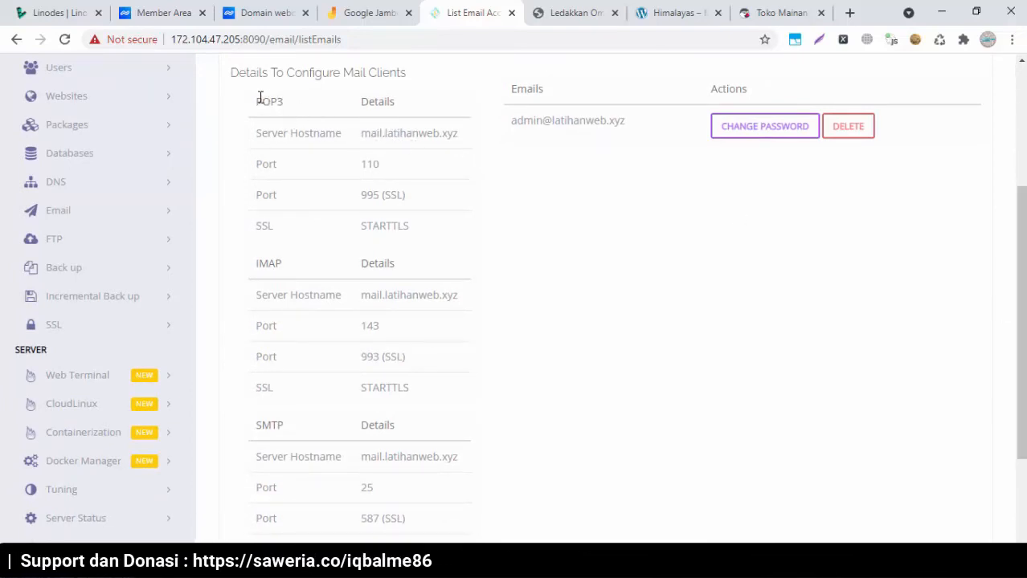
left_click_drag(259, 98, 481, 446)
left_click(636, 408)
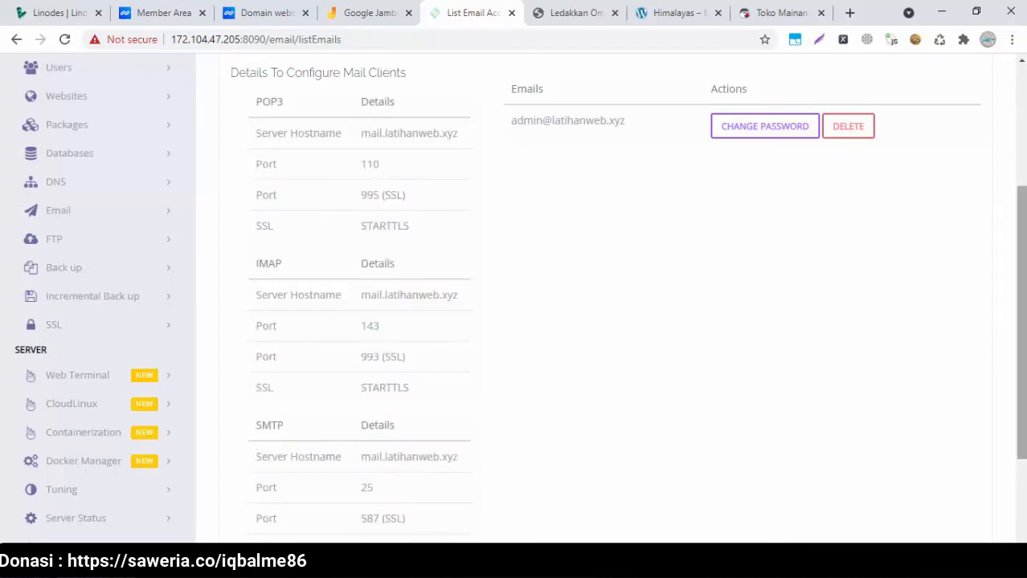
scroll(515, 297, "up", 2)
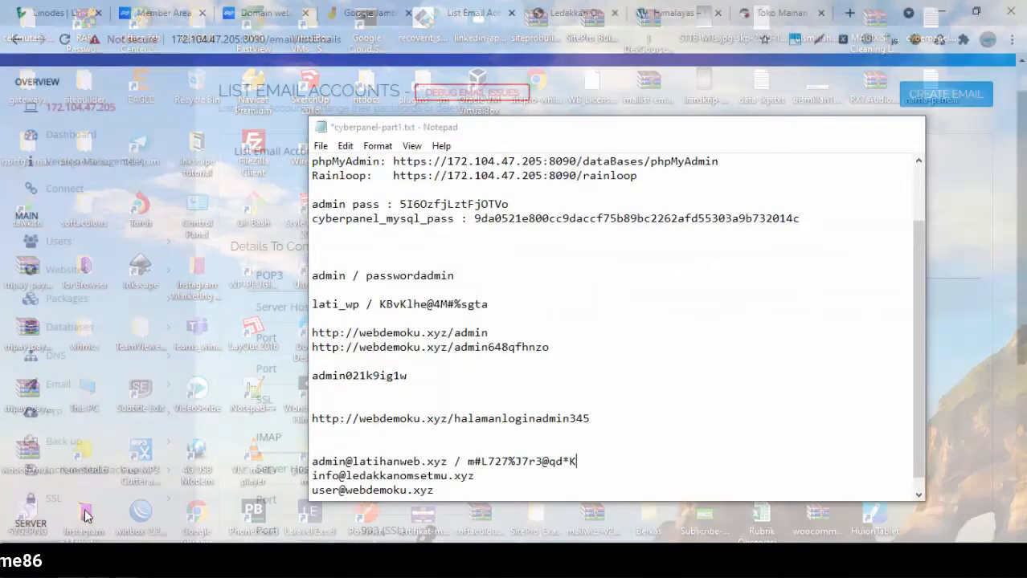
Copy the latihanweb.xyz admin address onto a new line in the Notepad notes
left_click(87, 514)
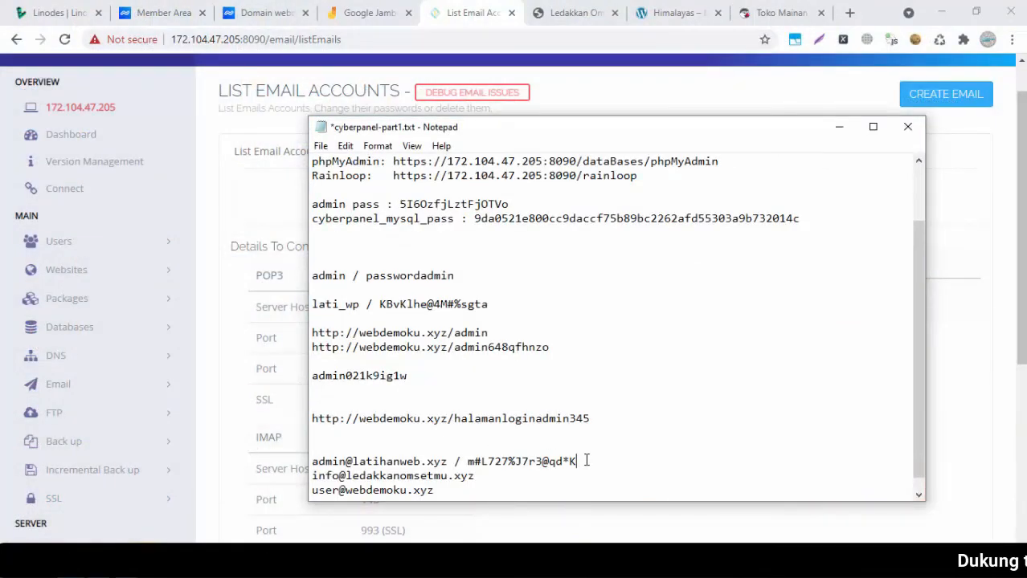
key("Return")
key("ctrl+shift+Right")
key("ctrl+c")
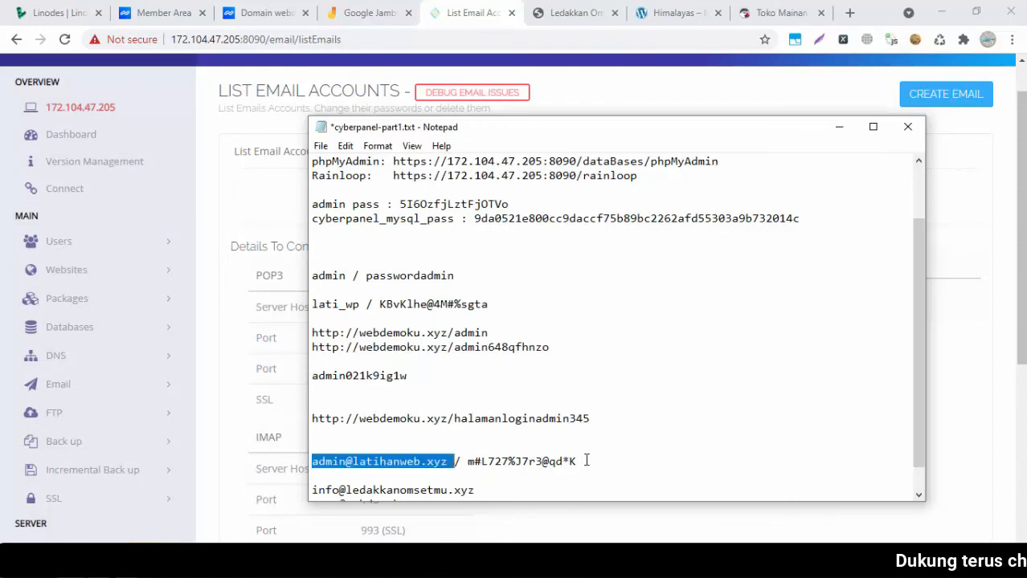
key("Down")
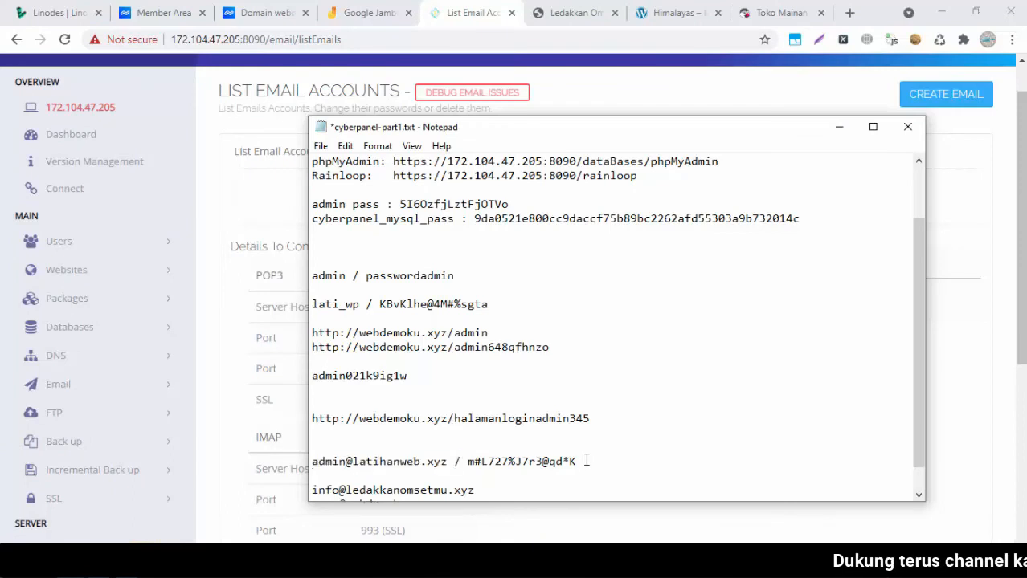
key("ctrl+v")
left_click(587, 461)
Change 'admin' to 'user' on that line, paste the admin password after it, and select it
key("shift+Right")
key("shift+Right")
key("shift+Right")
key("shift+Right")
type("user")
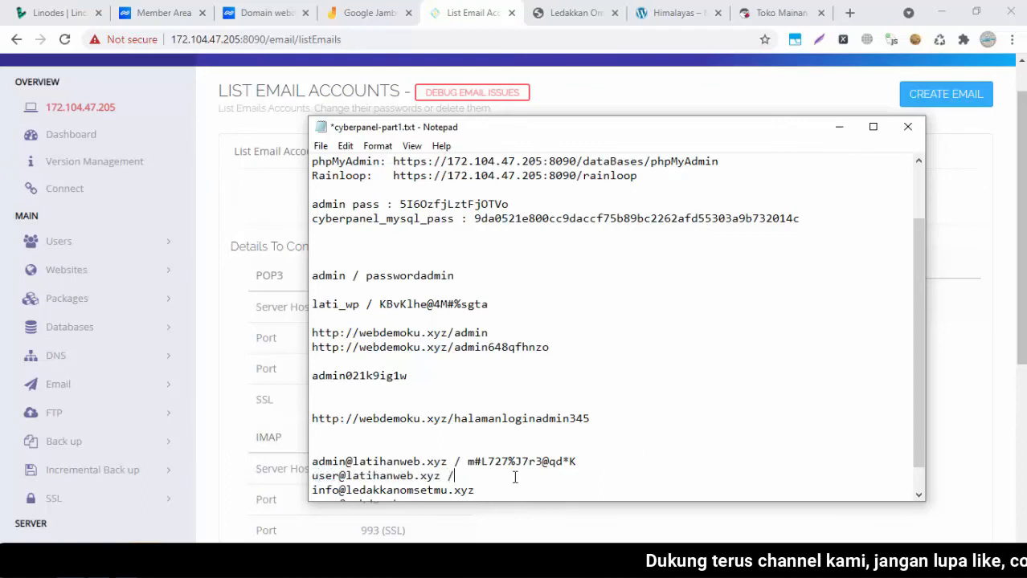
key("shift+End")
key("ctrl+c")
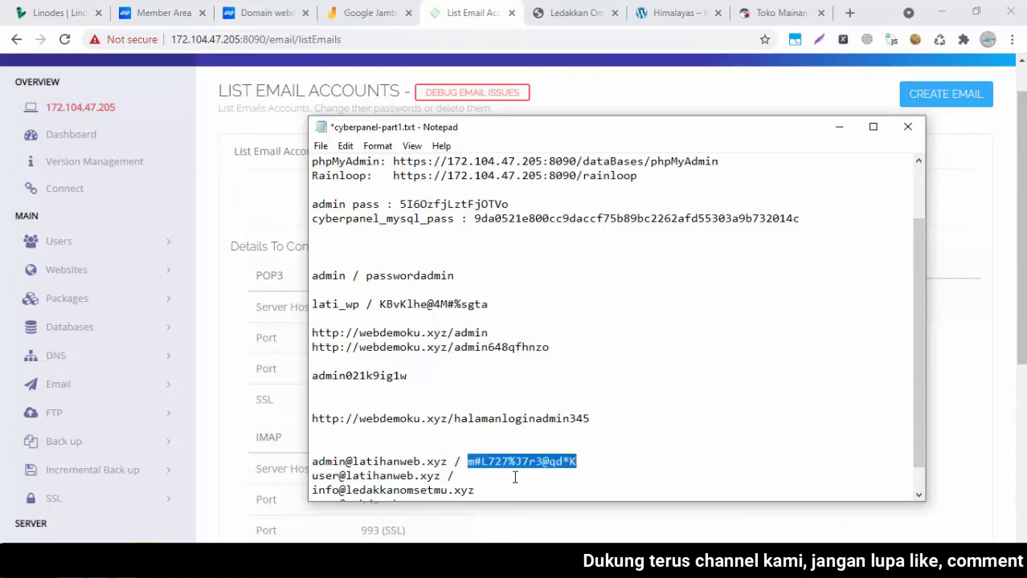
left_click(514, 477)
key("ctrl+v")
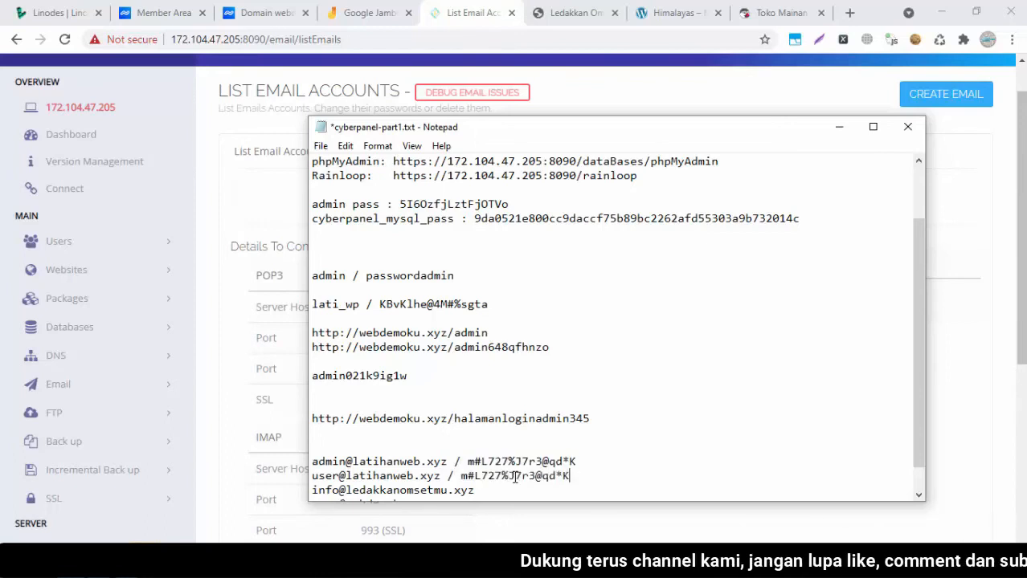
left_click_drag(567, 476, 460, 476)
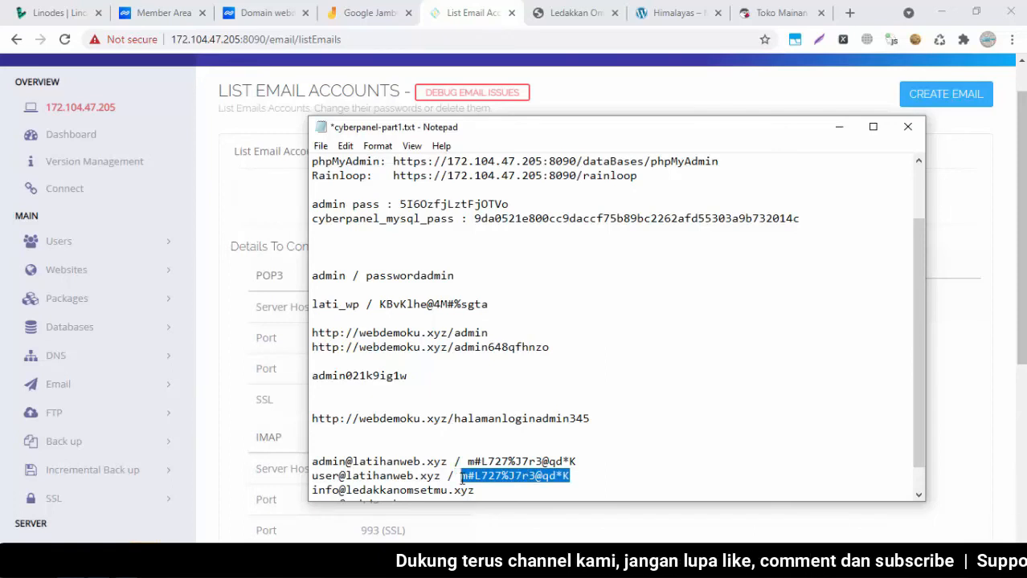
Create the 'user' mailbox on latihanweb.xyz with the copied admin password
left_click(1002, 126)
left_click_drag(967, 109, 957, 103)
left_click(957, 104)
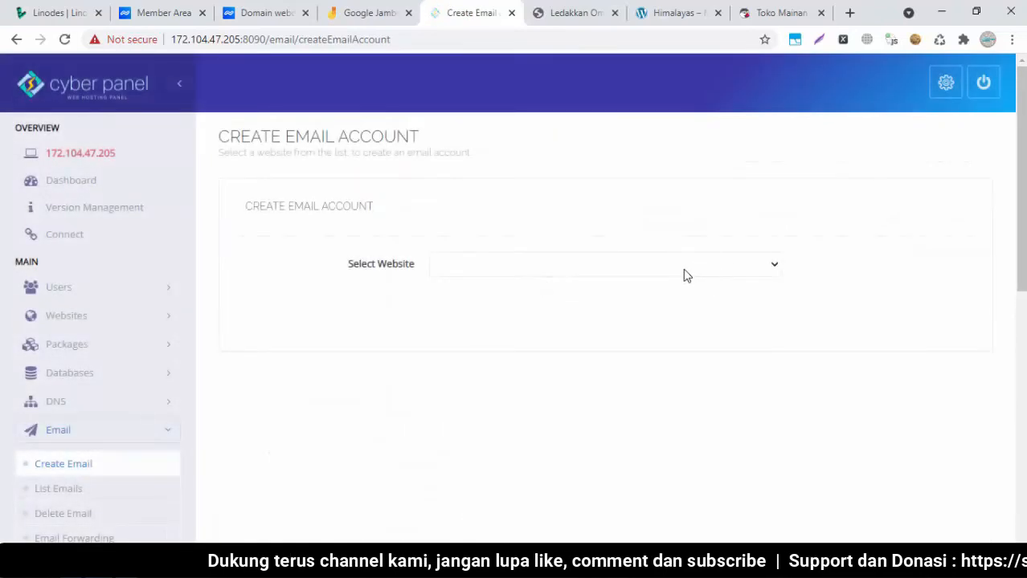
left_click(683, 269)
left_click(623, 298)
left_click(643, 321)
left_click(683, 368)
key("ctrl+v")
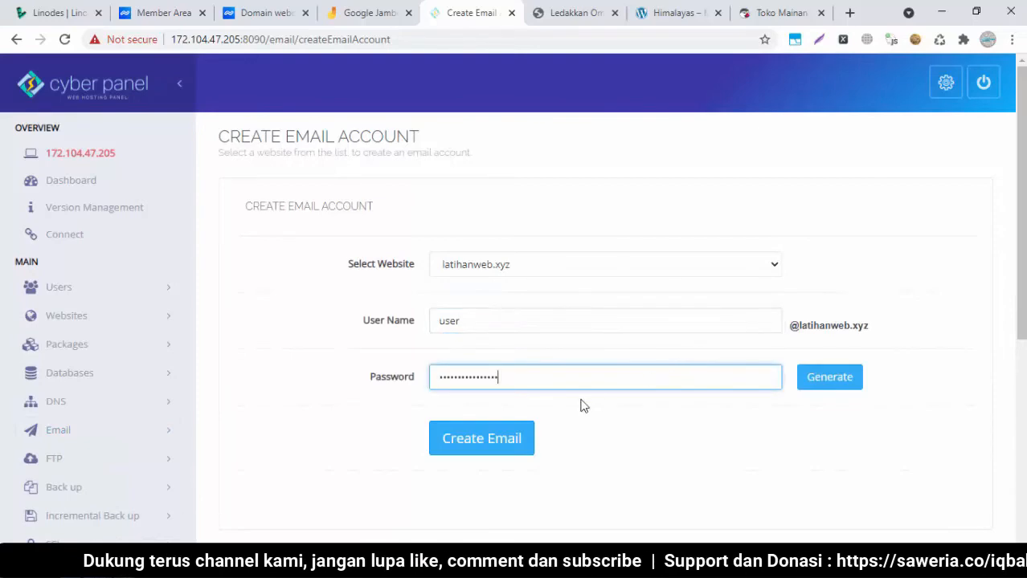
left_click(494, 437)
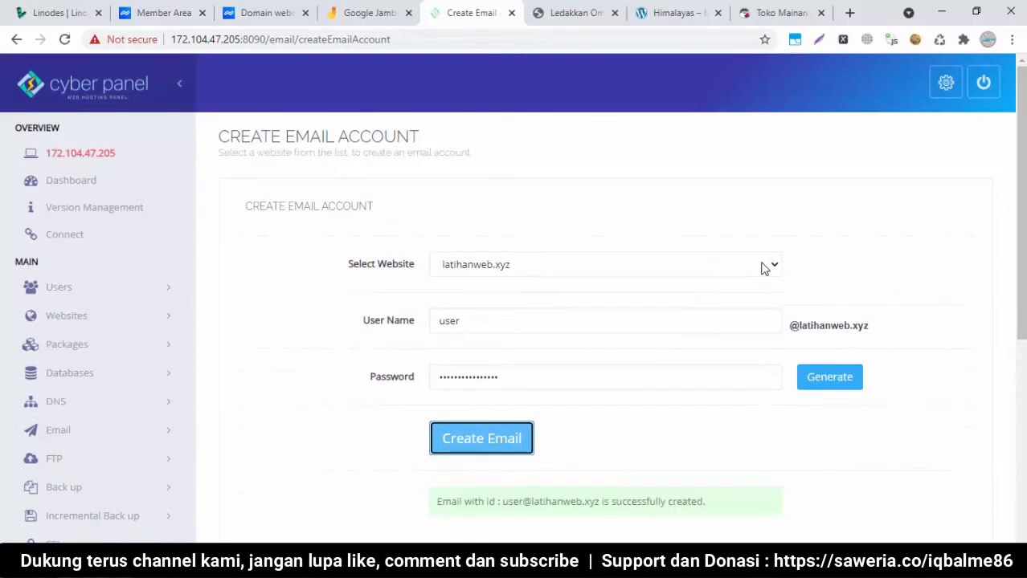
scroll(274, 333, "down", 1)
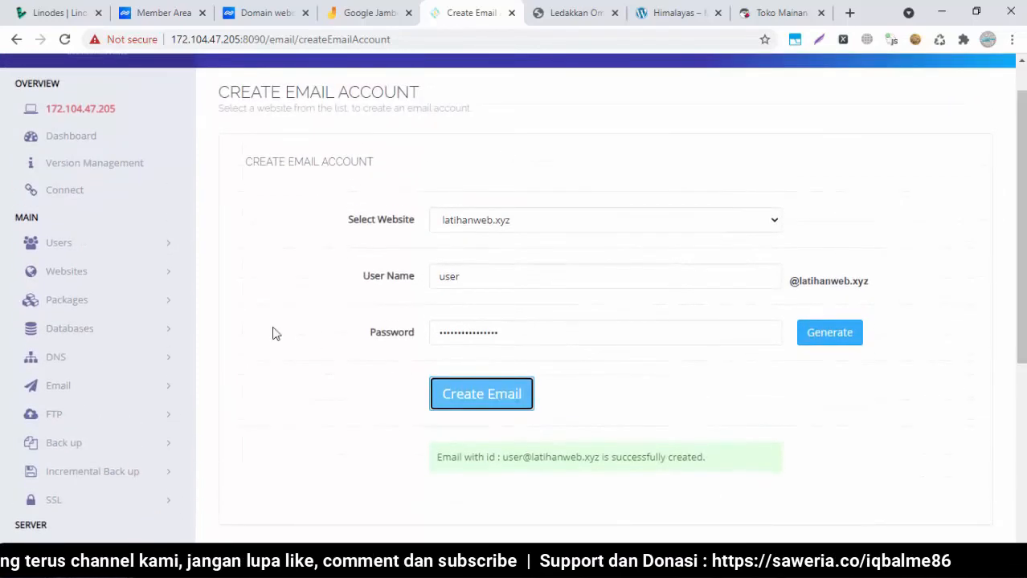
left_click(71, 386)
List latihanweb.xyz's mailboxes to confirm both the admin and user accounts exist
left_click(53, 445)
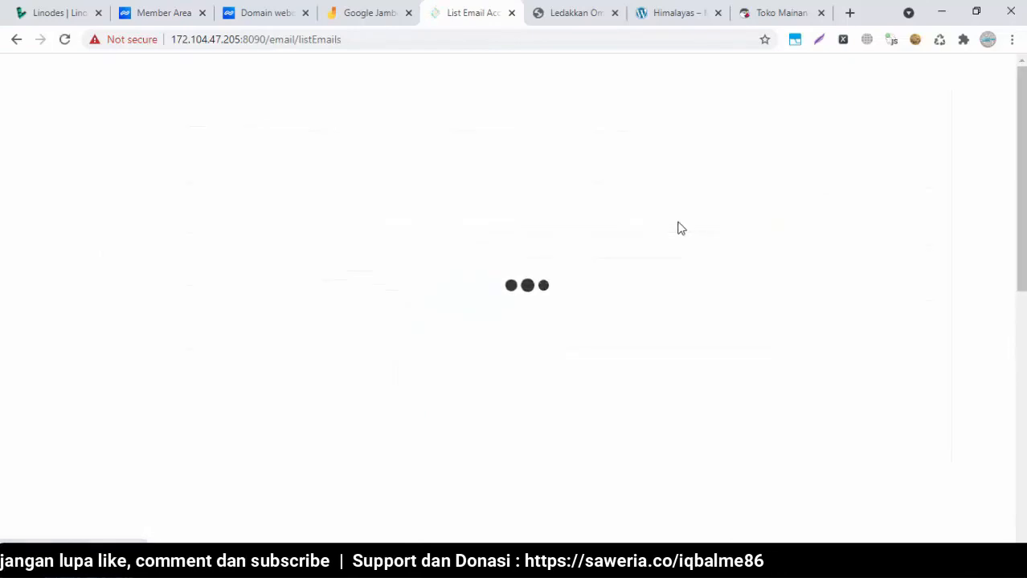
left_click(622, 246)
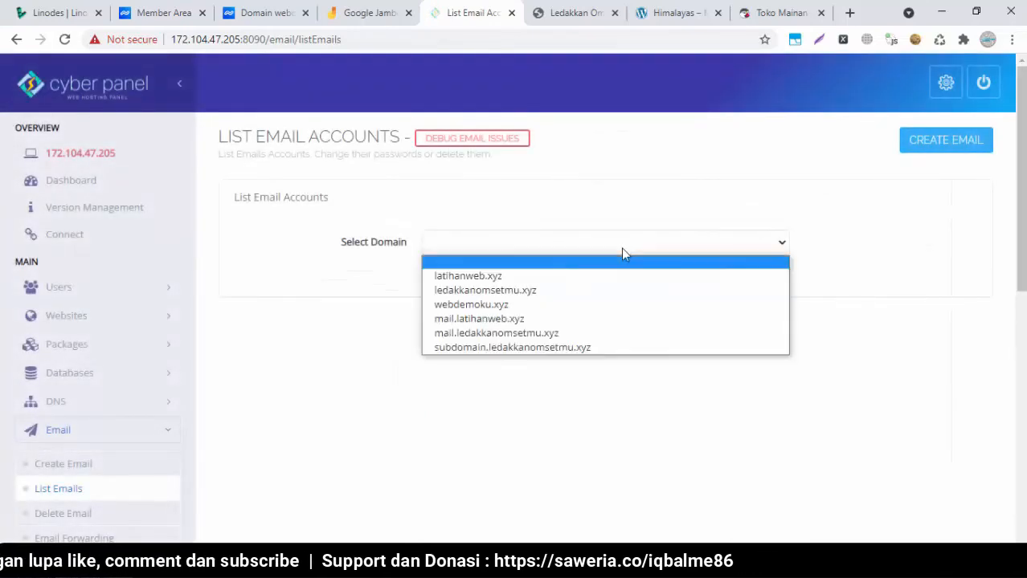
left_click(537, 276)
scroll(582, 282, "down", 1)
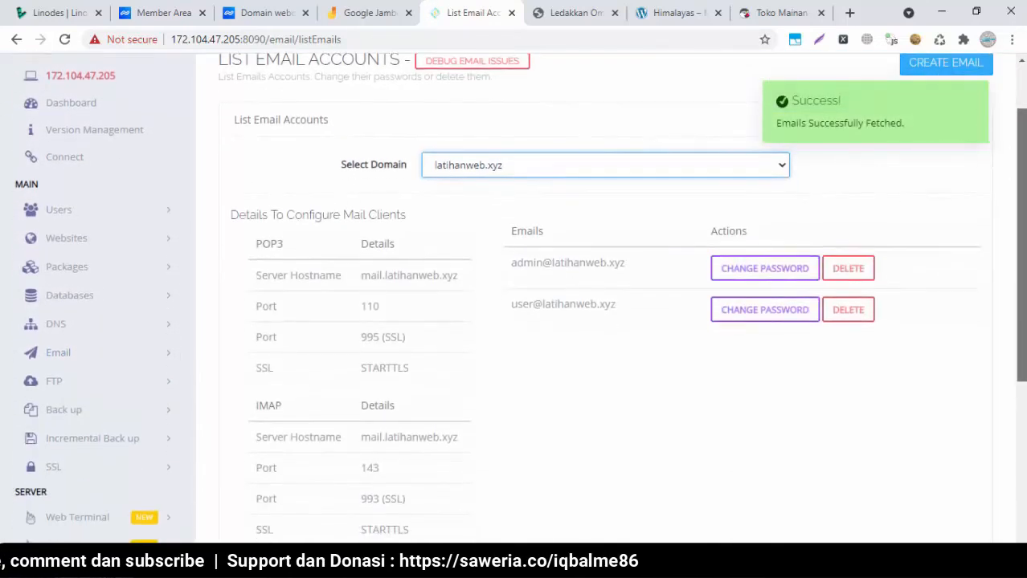
left_click_drag(552, 261, 600, 343)
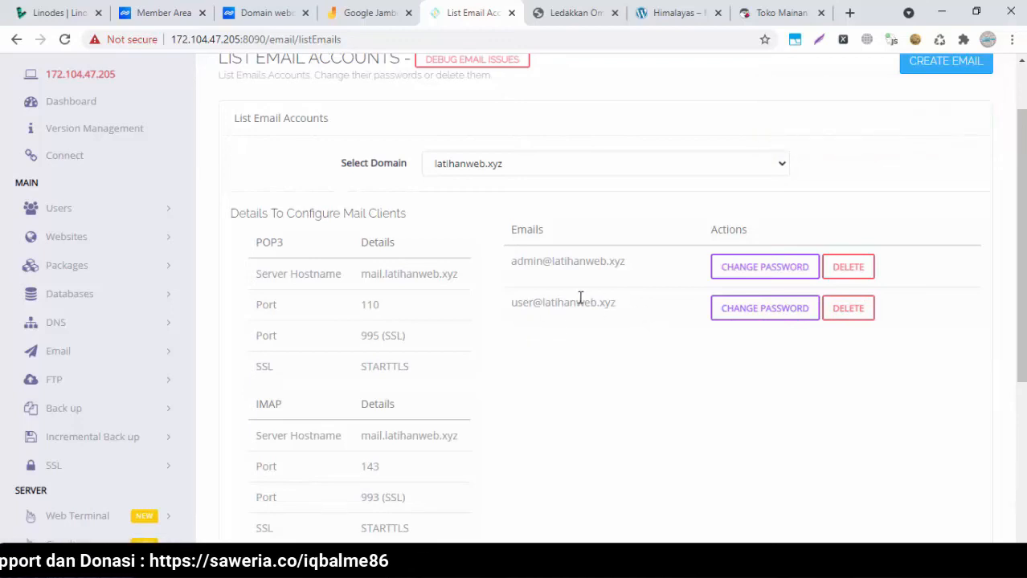
mouse_move(1022, 366)
left_mouse_down()
mouse_move(1022, 378)
mouse_move(1022, 362)
left_mouse_up()
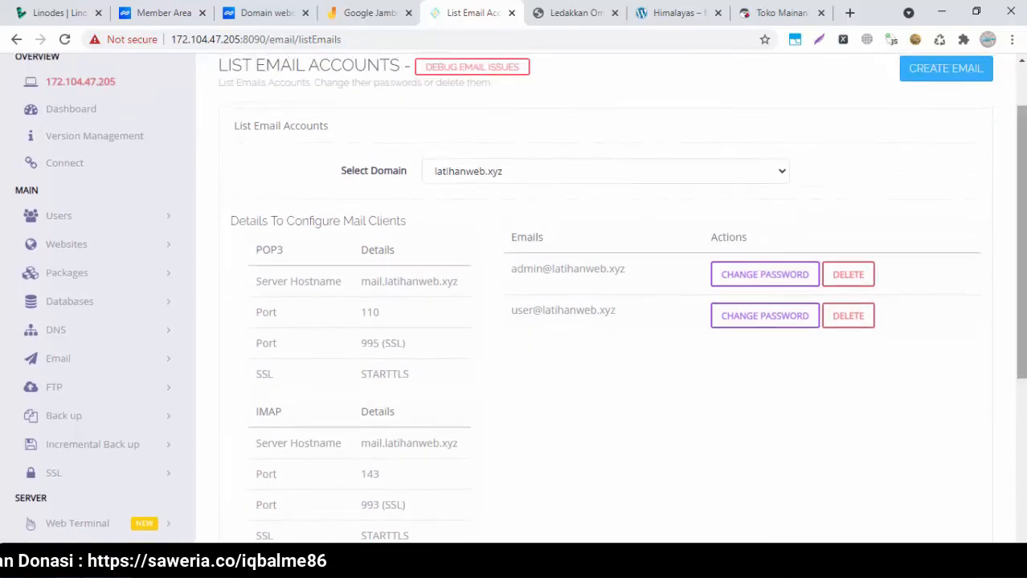
left_click(946, 68)
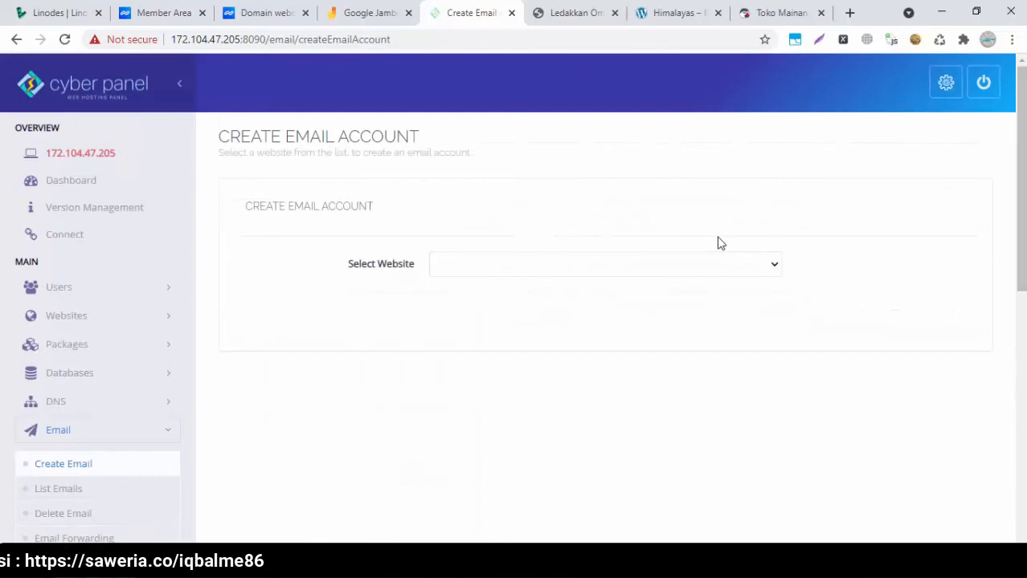
Choose ledakkanomsetmu.xyz as the website and enter 'info' as the mailbox user name
left_click(634, 267)
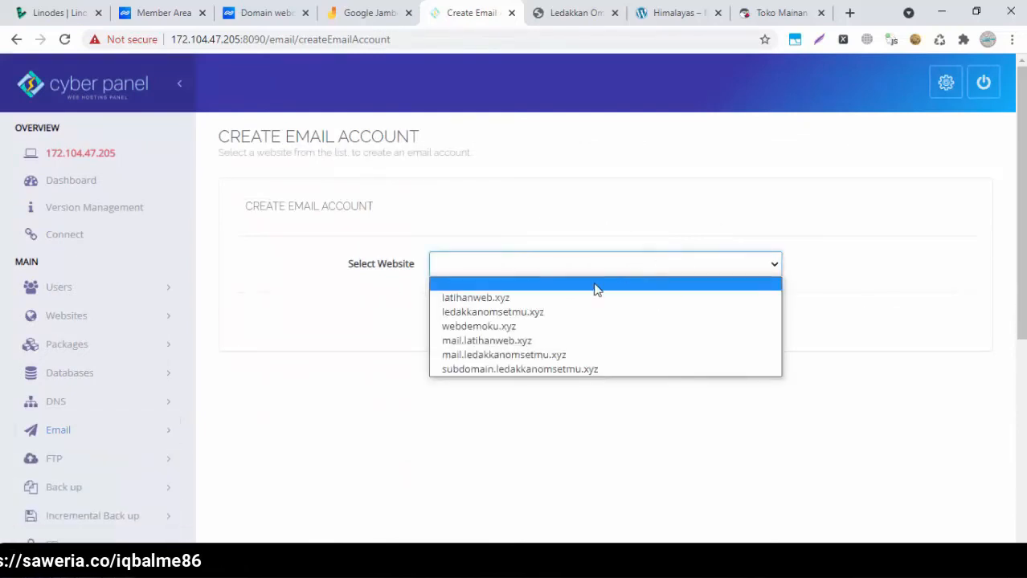
left_click(542, 312)
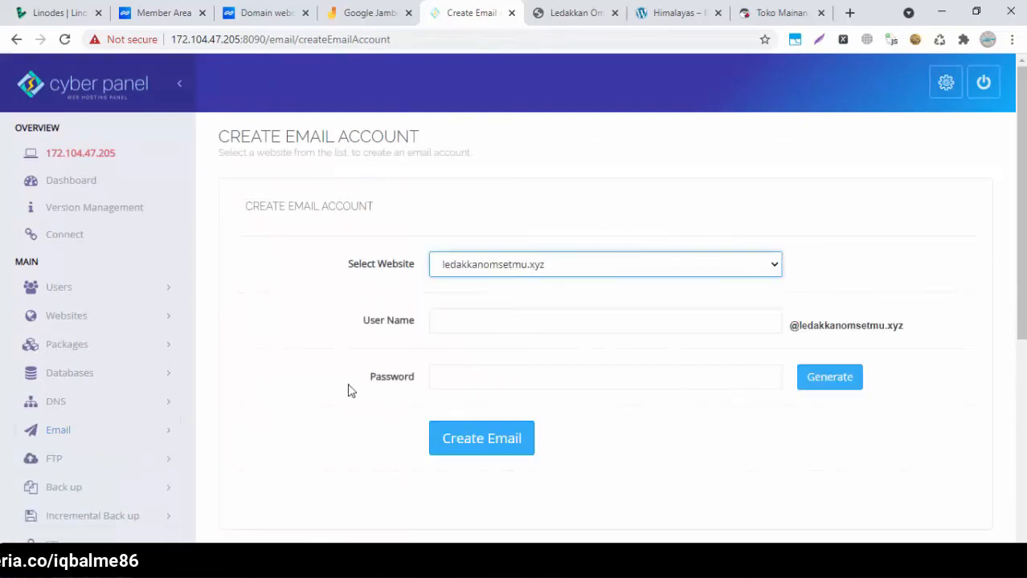
key("alt+Tab")
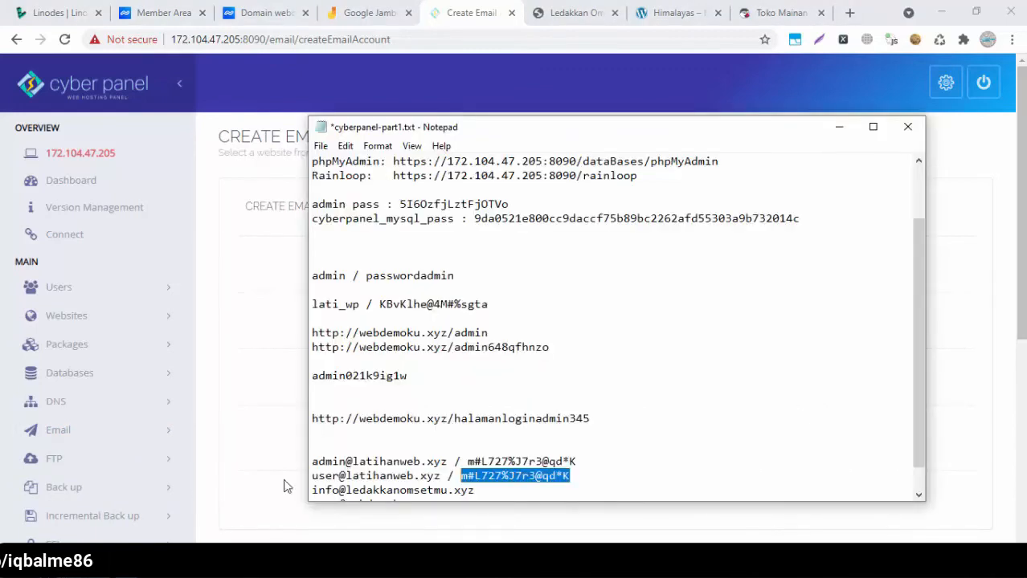
left_click(459, 475)
key("ctrl+End")
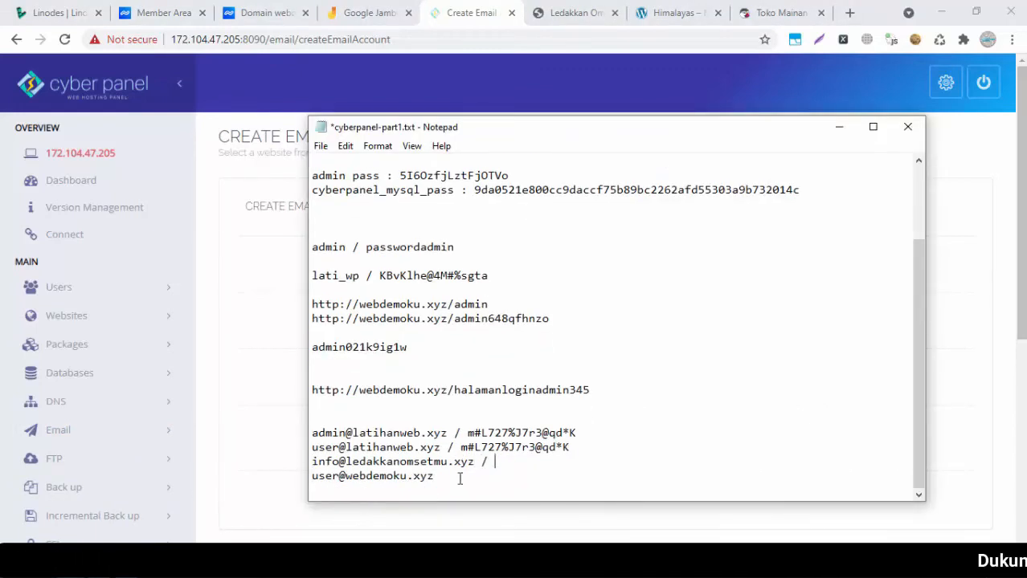
key("alt+Tab")
left_click(504, 324)
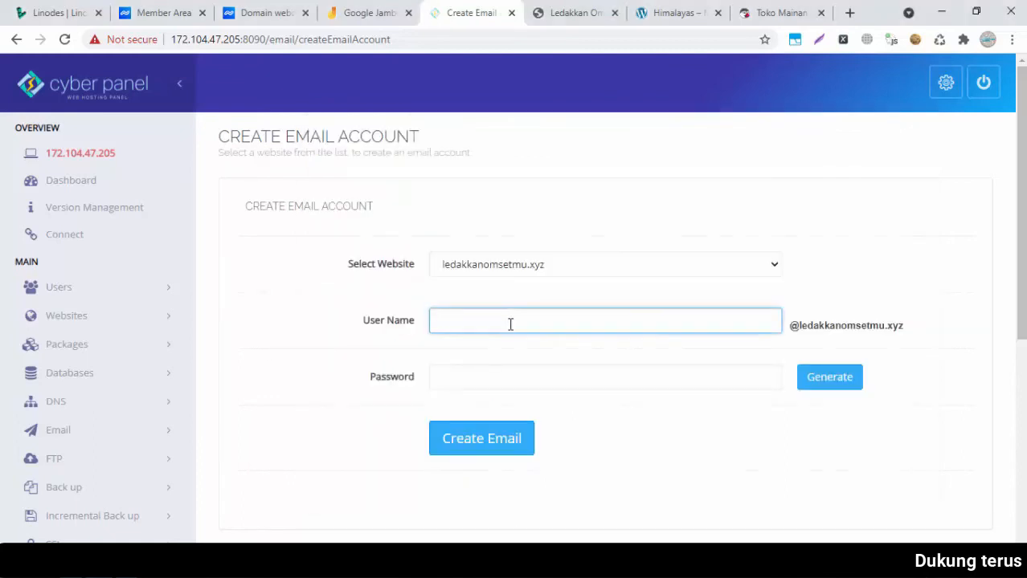
left_click(460, 373)
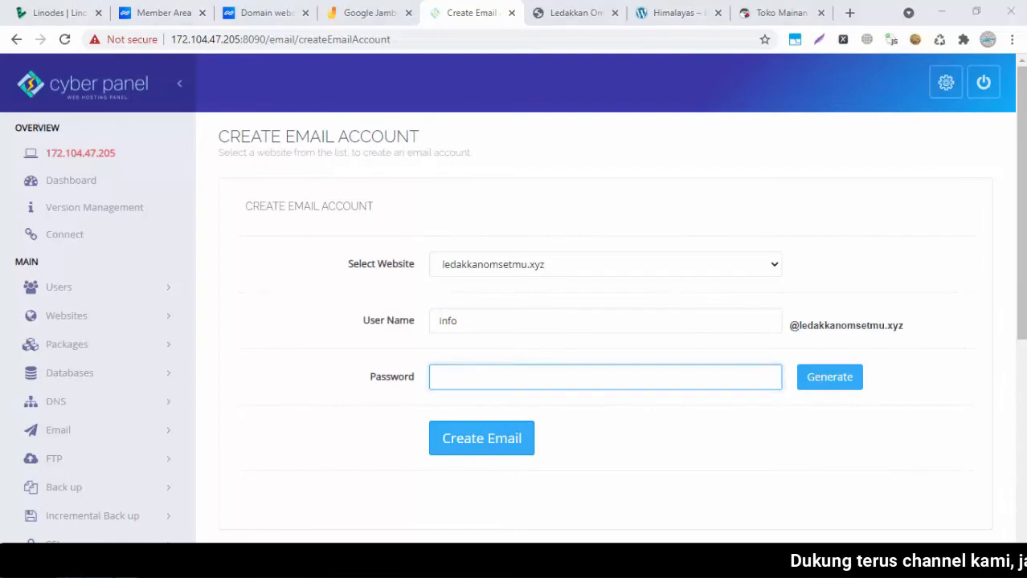
In Notepad, copy the saved mailbox password and record it beside the info mailbox entry
key("alt+Tab")
double_click(465, 451)
key("ctrl+c")
key("Down")
key("ctrl+v")
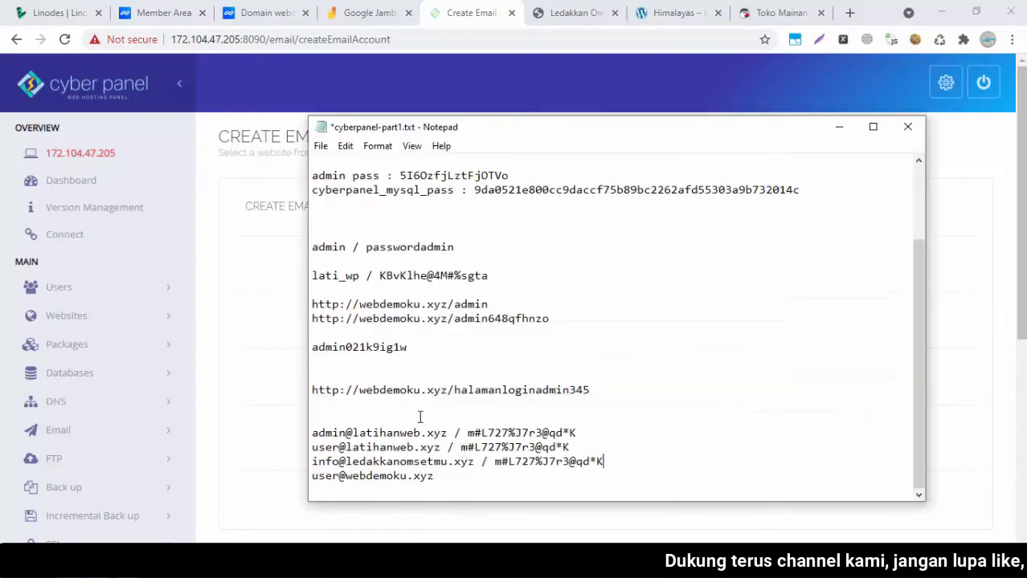
Paste the password into the form and create the info mailbox on ledakkanomsetmu.xyz
key("alt+Tab")
left_click(486, 378)
key("ctrl+v")
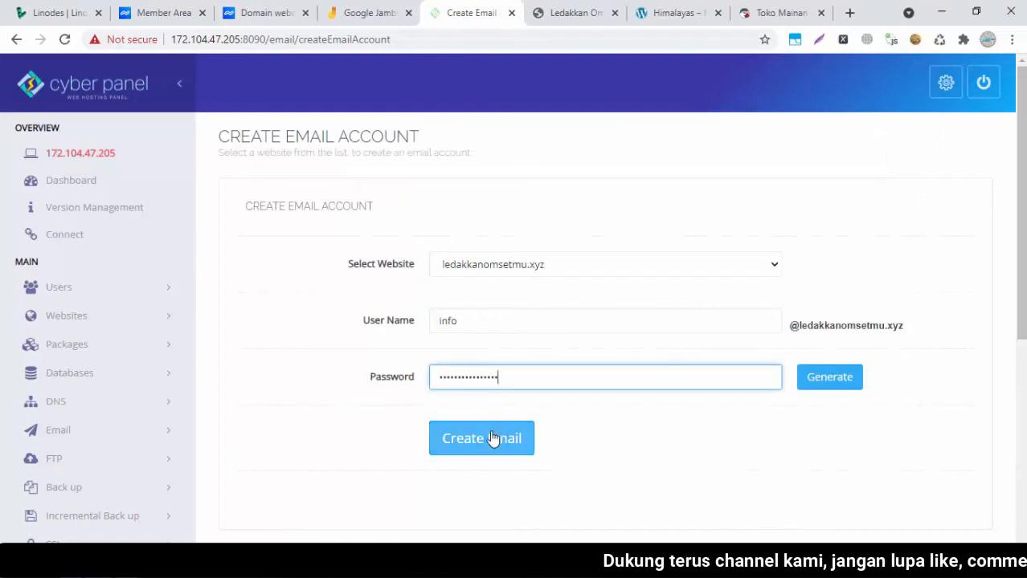
left_click(492, 436)
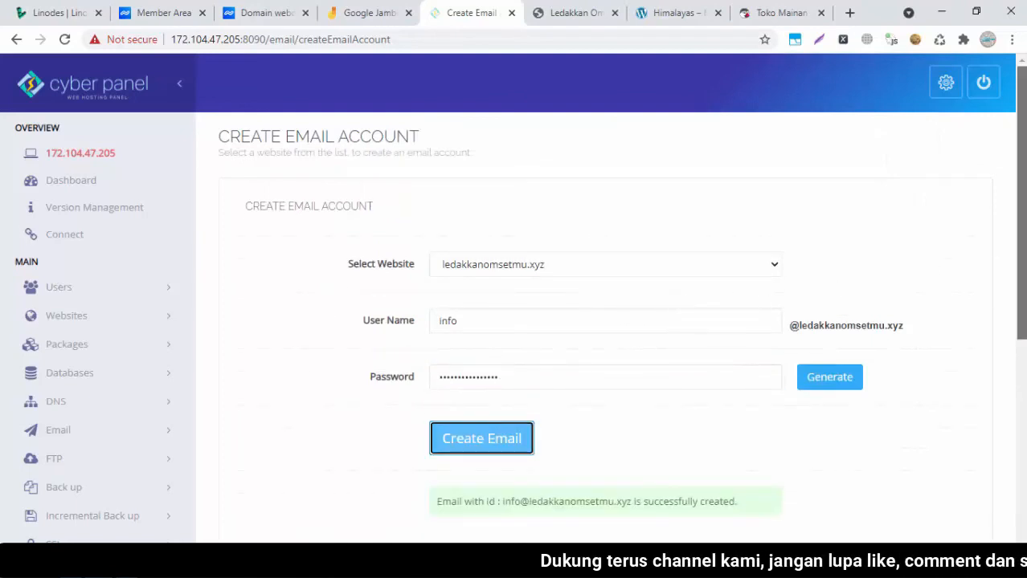
left_click_drag(1021, 251, 1021, 334)
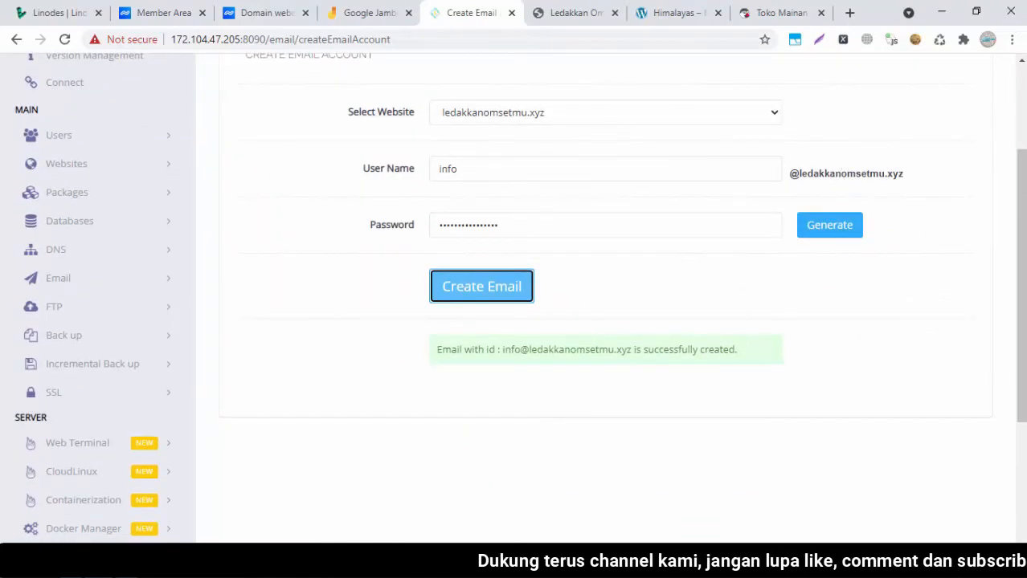
left_click_drag(1019, 186, 1019, 103)
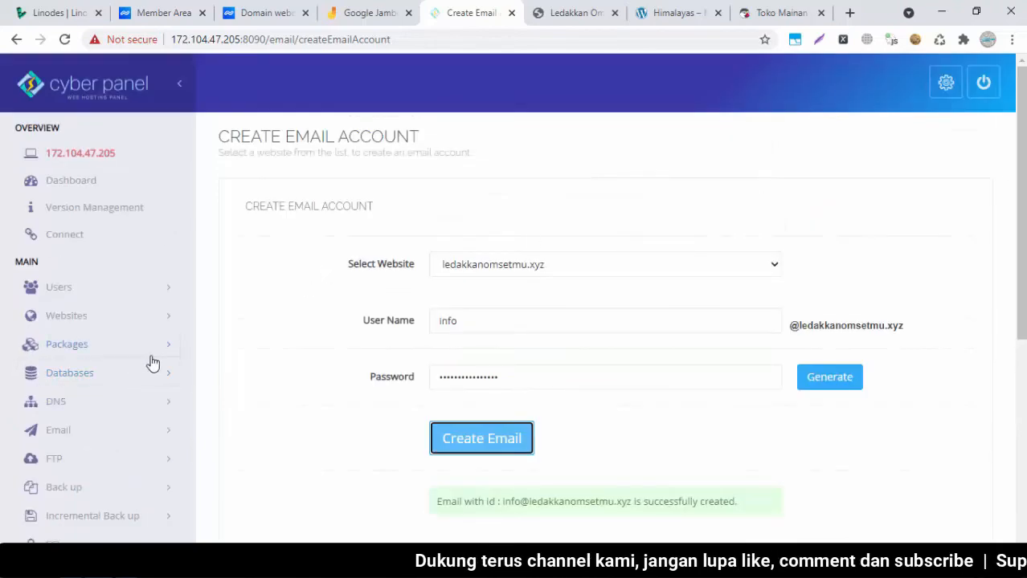
left_click(64, 438)
left_click(80, 463)
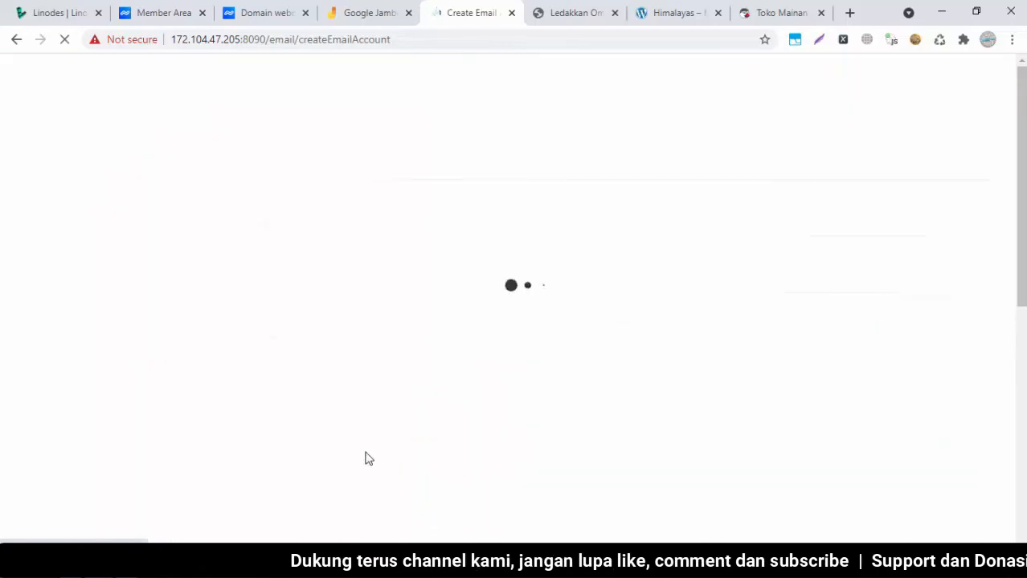
Create the 'user' mailbox on webdemoku.xyz with the saved password
key("alt+Tab")
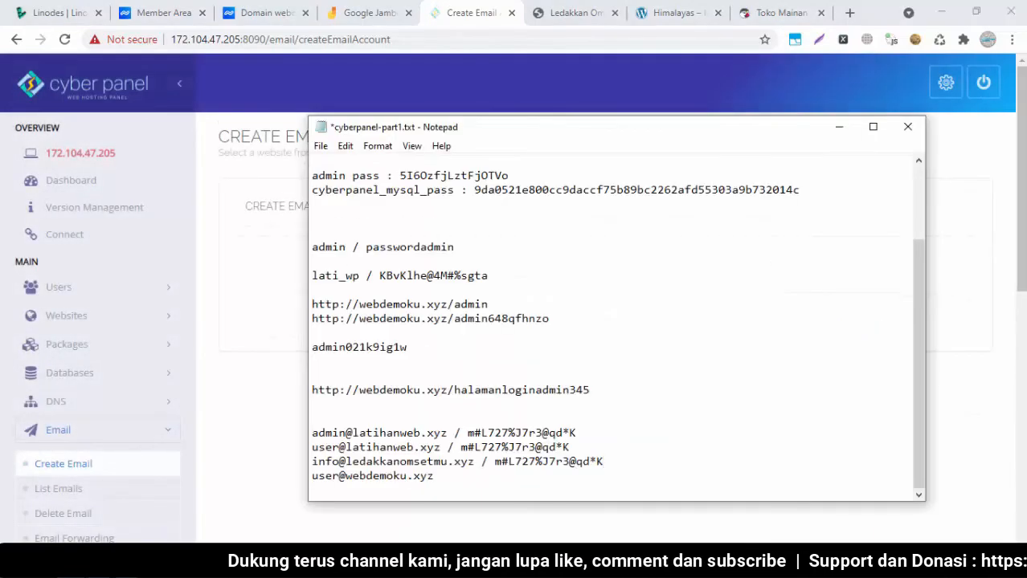
key("alt+Tab")
left_click(482, 274)
left_click(466, 326)
left_click(471, 319)
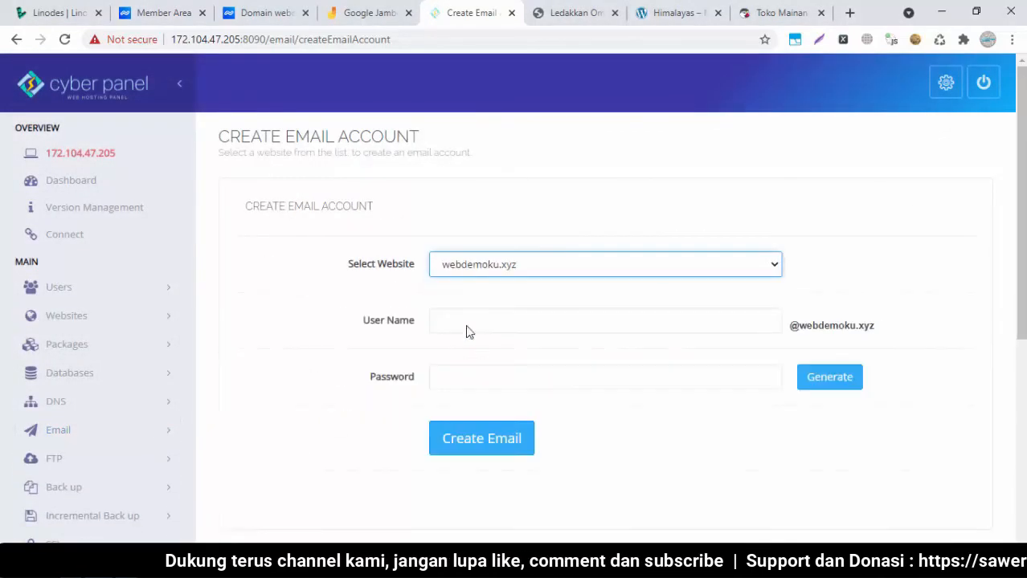
left_click(486, 371)
key("ctrl+v")
left_click(514, 437)
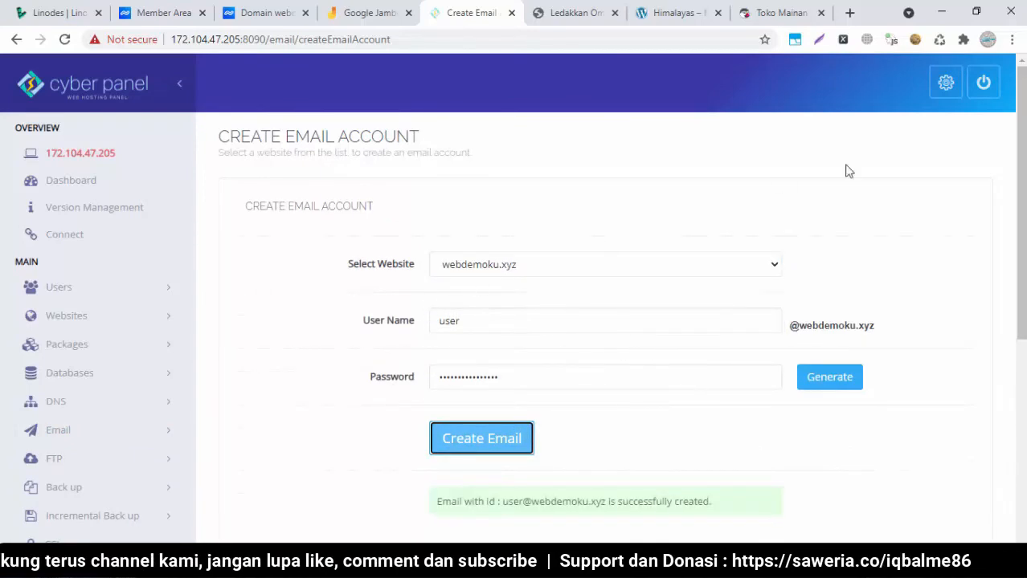
scroll(1020, 200, "down", 5)
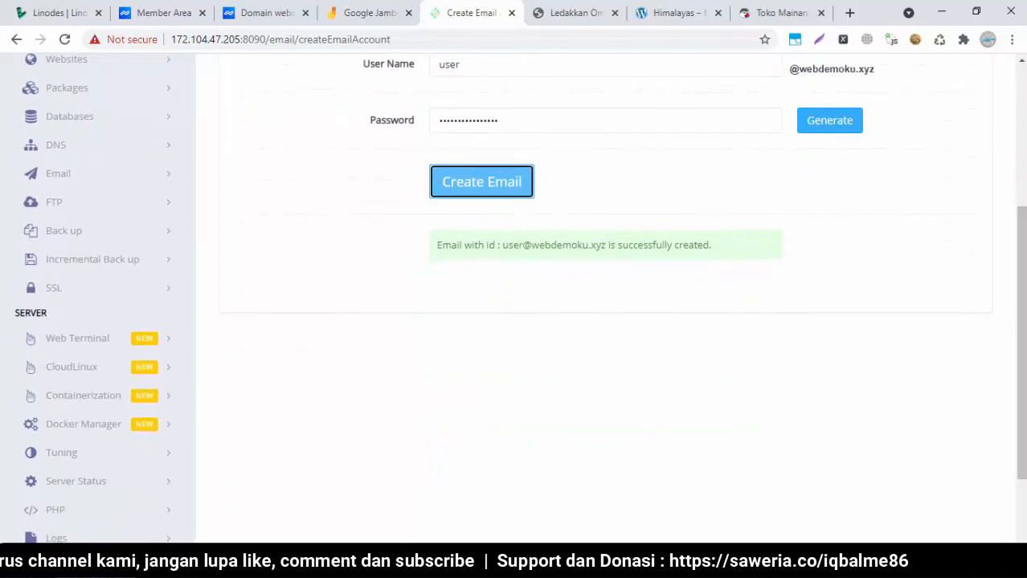
Record the password beside the webdemoku.xyz entry in the Notepad notes
left_click(175, 567)
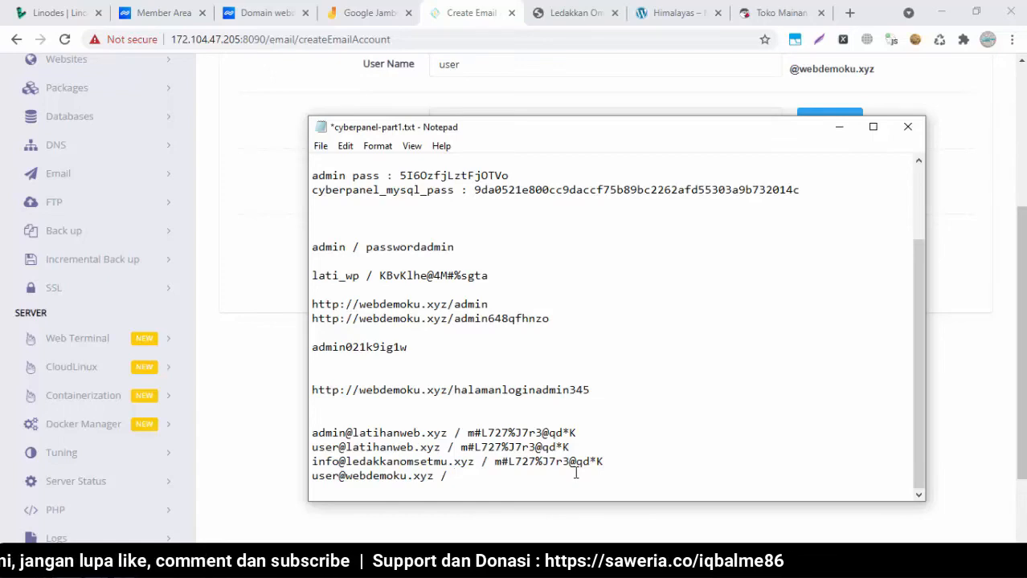
key("ctrl+v")
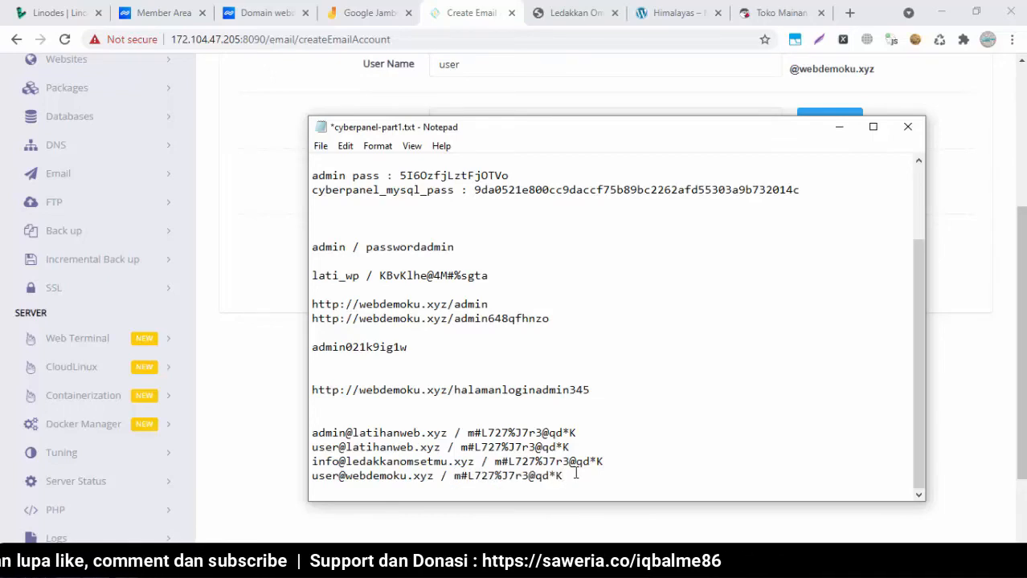
left_click(252, 409)
scroll(1020, 337, "up", 5)
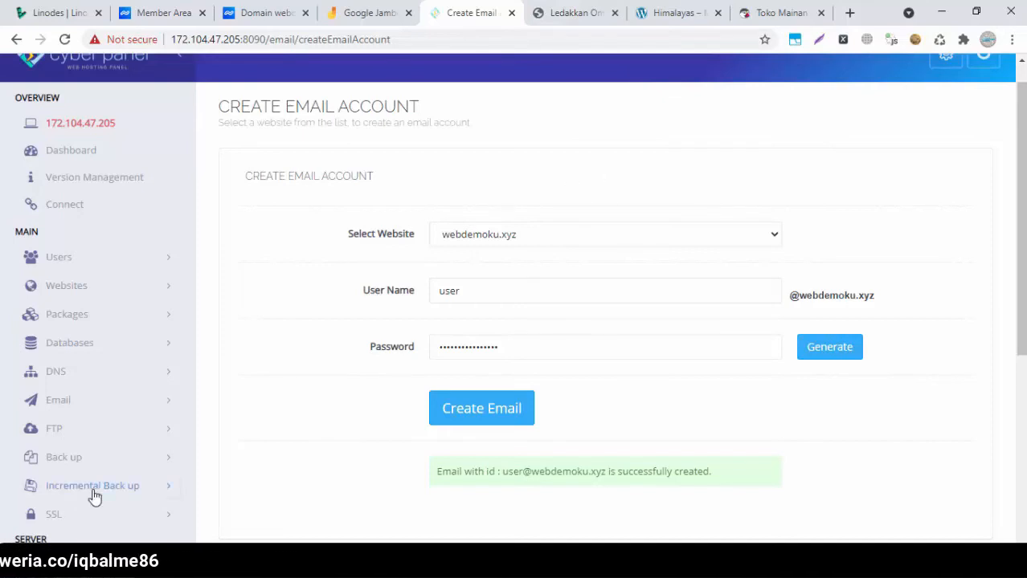
Expand the Email options in CyberPanel's sidebar and bring the Notepad credentials to the front
left_click(145, 561)
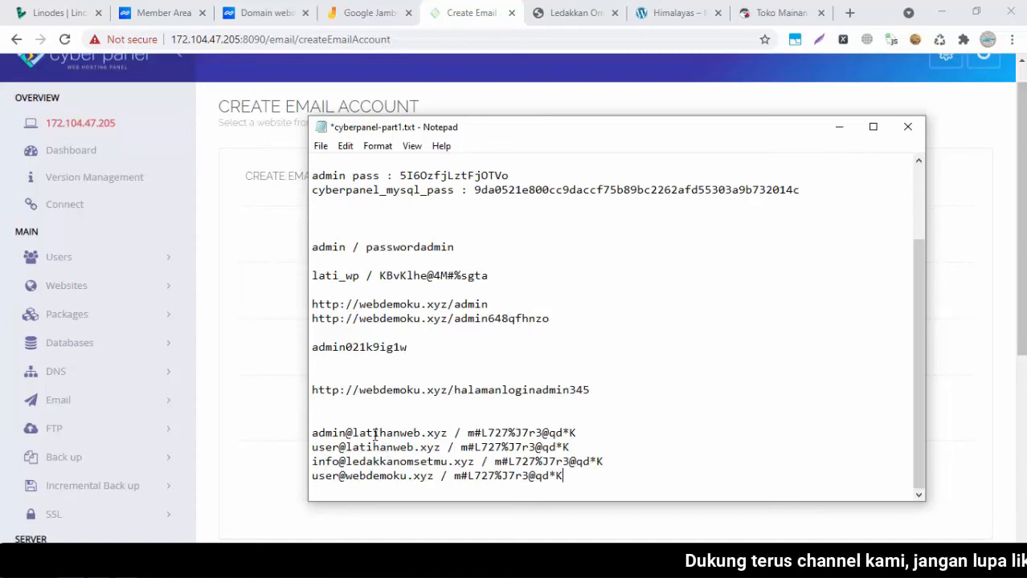
left_click_drag(1022, 265, 1022, 323)
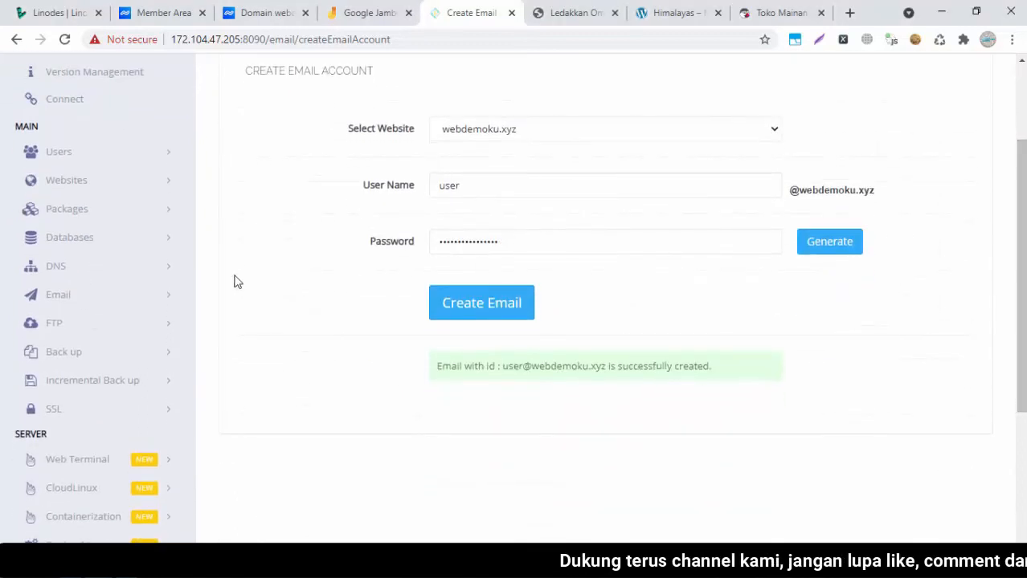
left_click(175, 295)
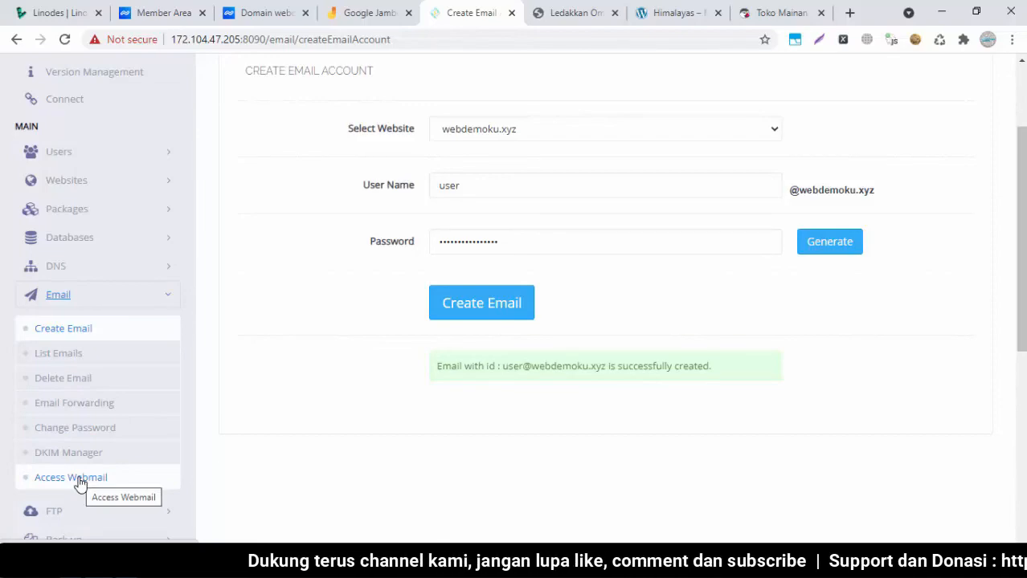
left_click(84, 564)
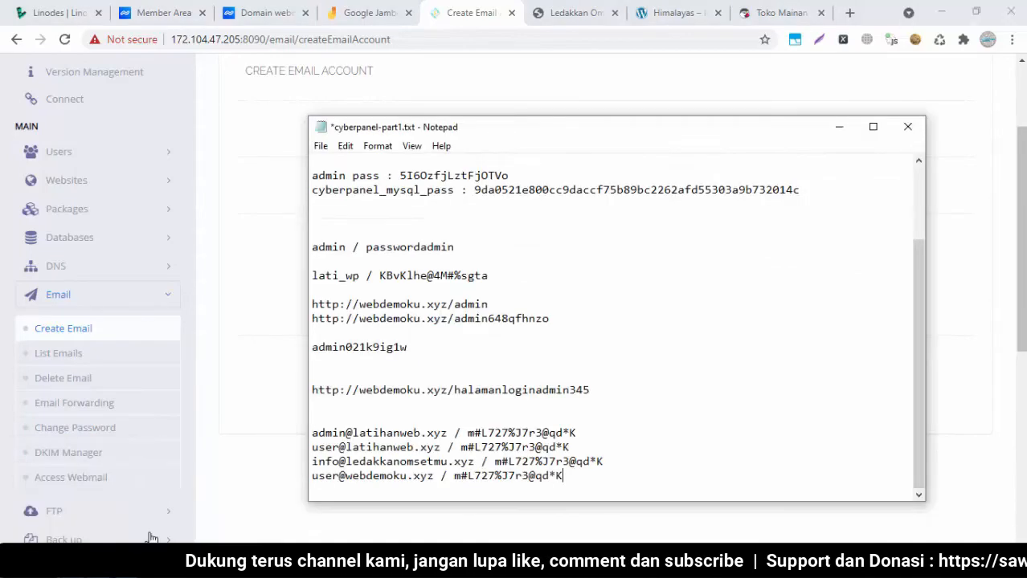
left_click(141, 482)
Open RainLoop webmail and paste the latihanweb.xyz admin address from the notes into the Email field
left_click(140, 483)
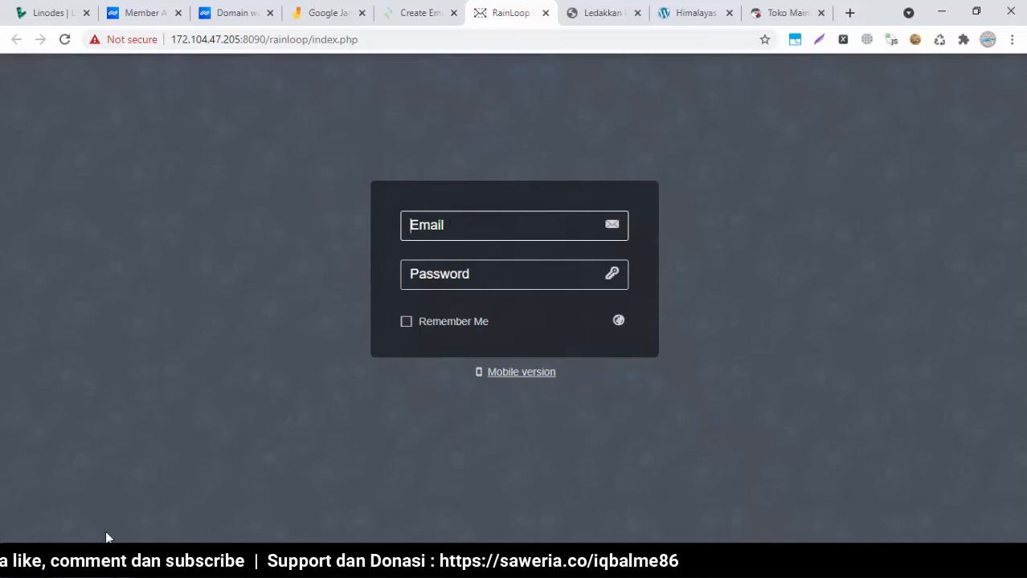
left_click(321, 566)
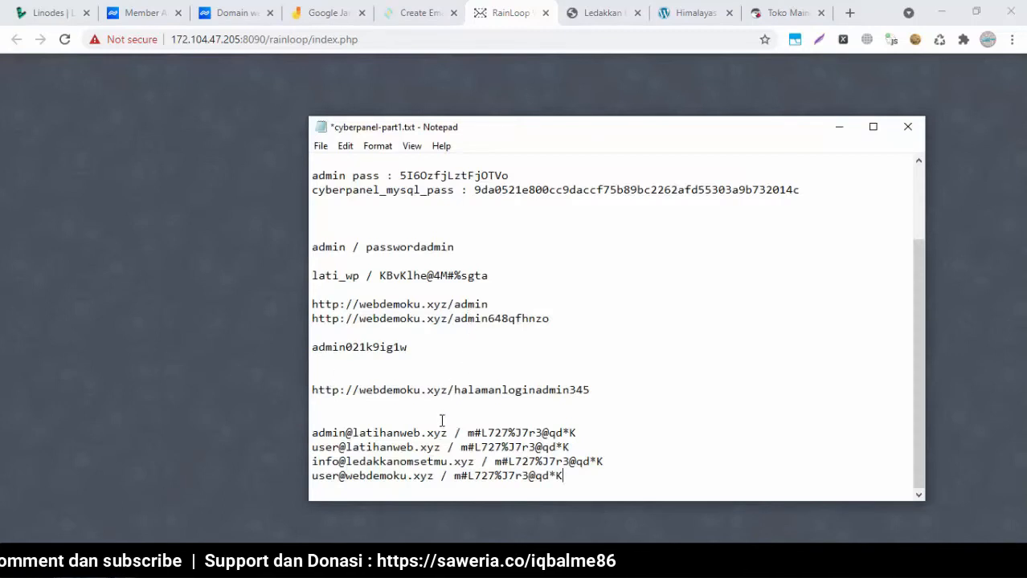
left_click_drag(442, 432, 311, 433)
key("ctrl+c")
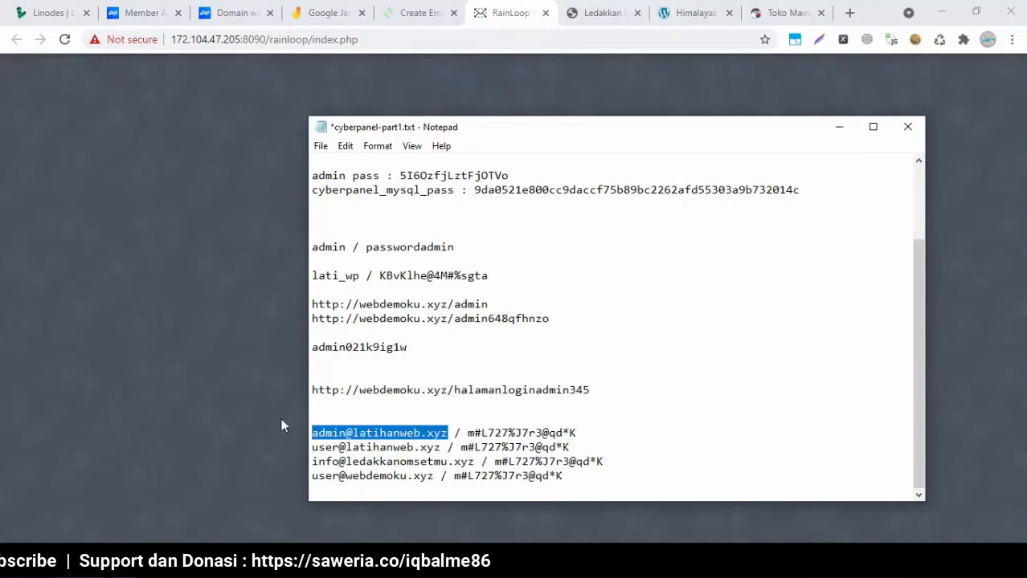
left_click(258, 407)
left_click(482, 229)
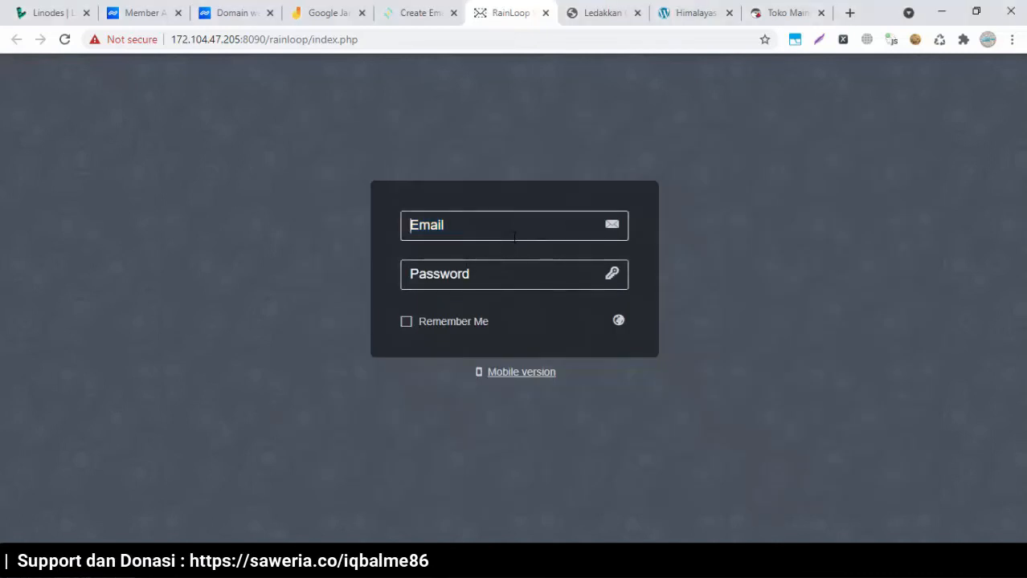
key("ctrl+v")
key("alt+Tab")
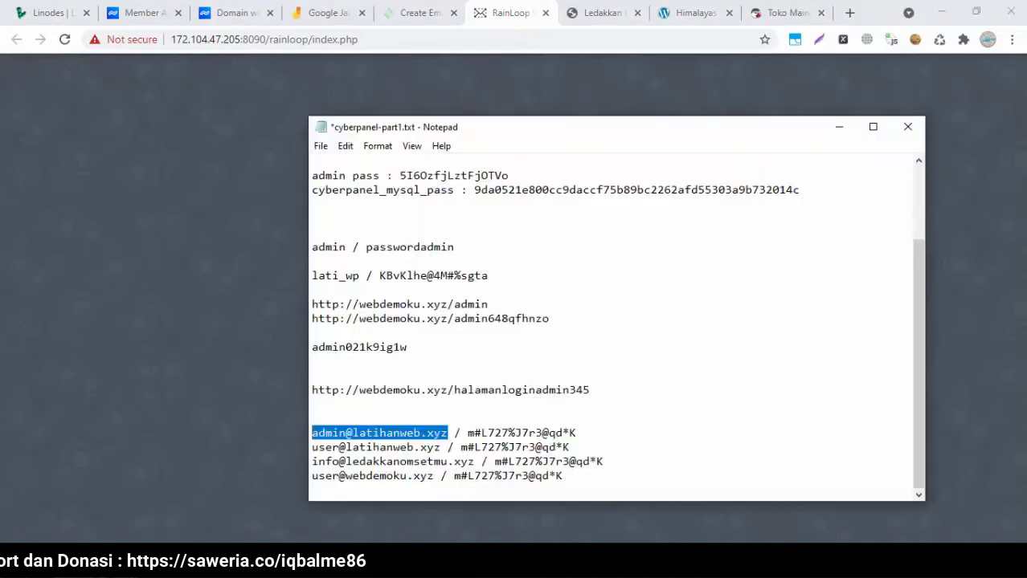
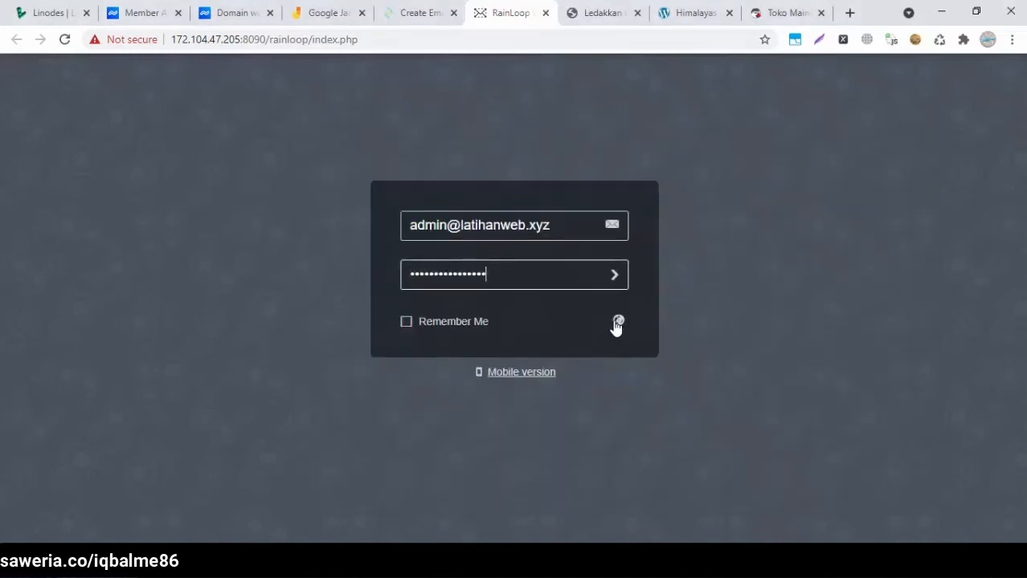
Submit the RainLoop login to reach the empty latihanweb.xyz admin inbox, then open a new tab
left_click(615, 276)
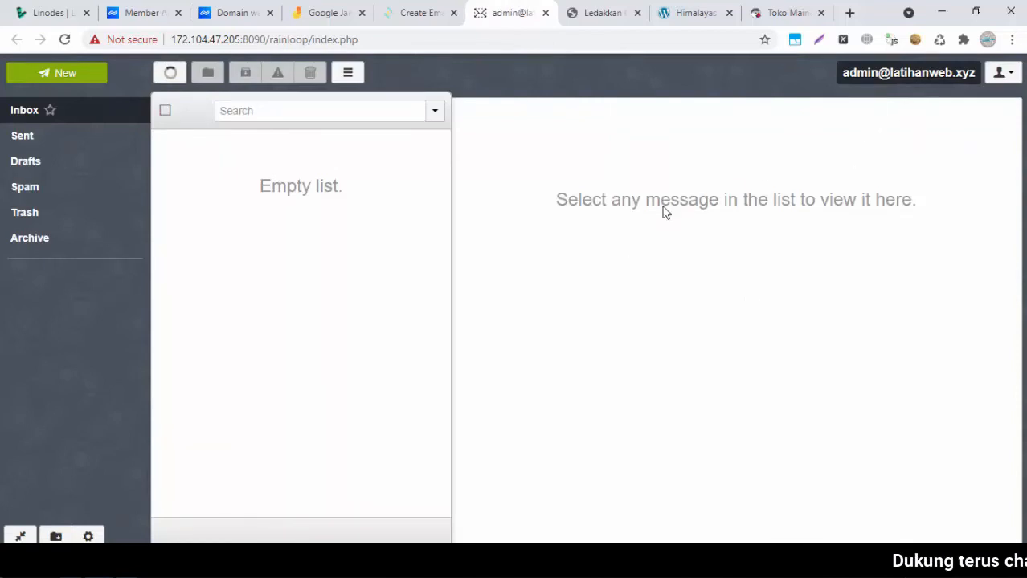
left_click(849, 13)
Open Gmail and copy the latihanweb.xyz admin mailbox address from RainLoop
type("mai")
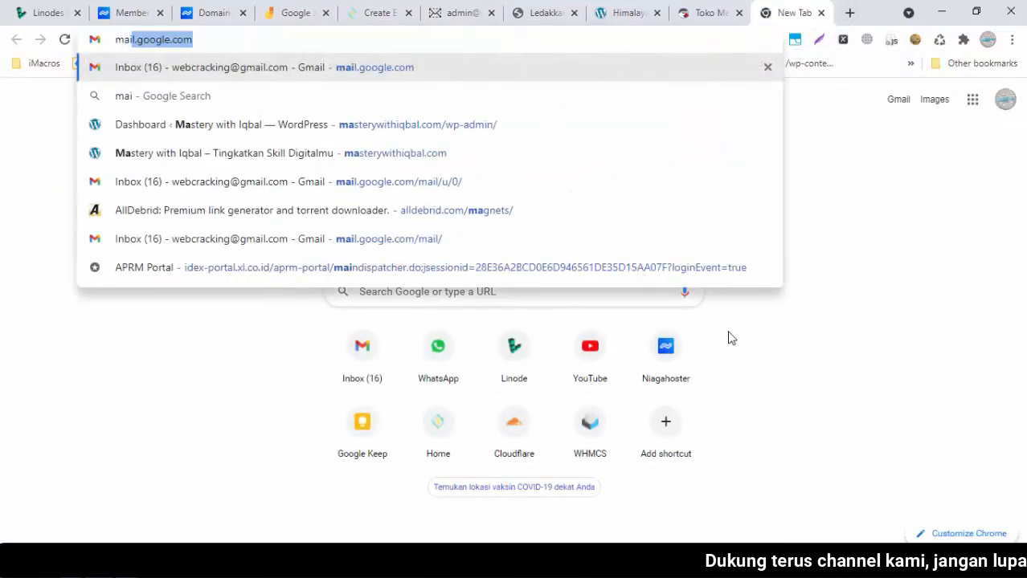
key("Return")
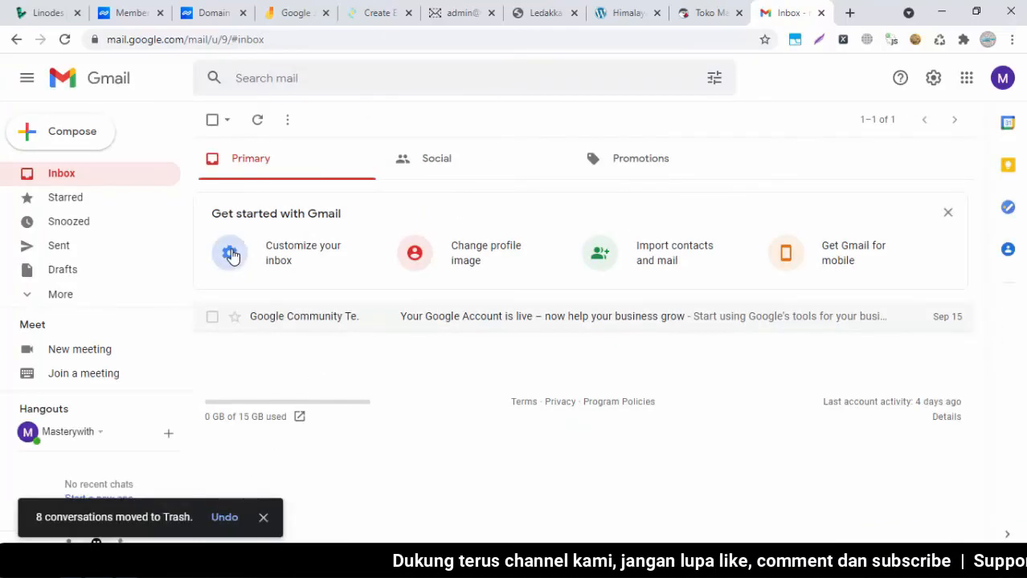
left_click(473, 7)
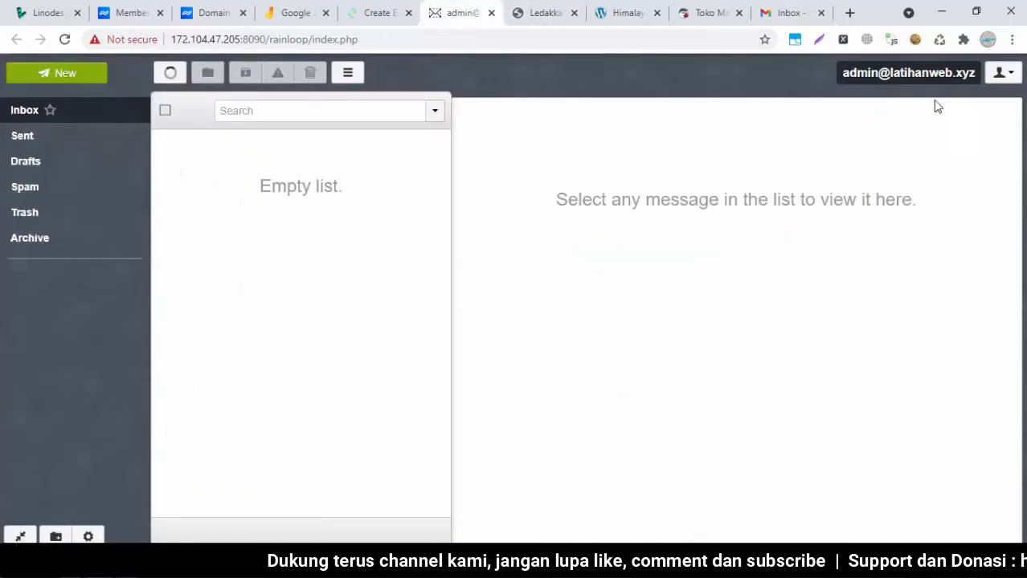
left_click_drag(975, 73, 851, 74)
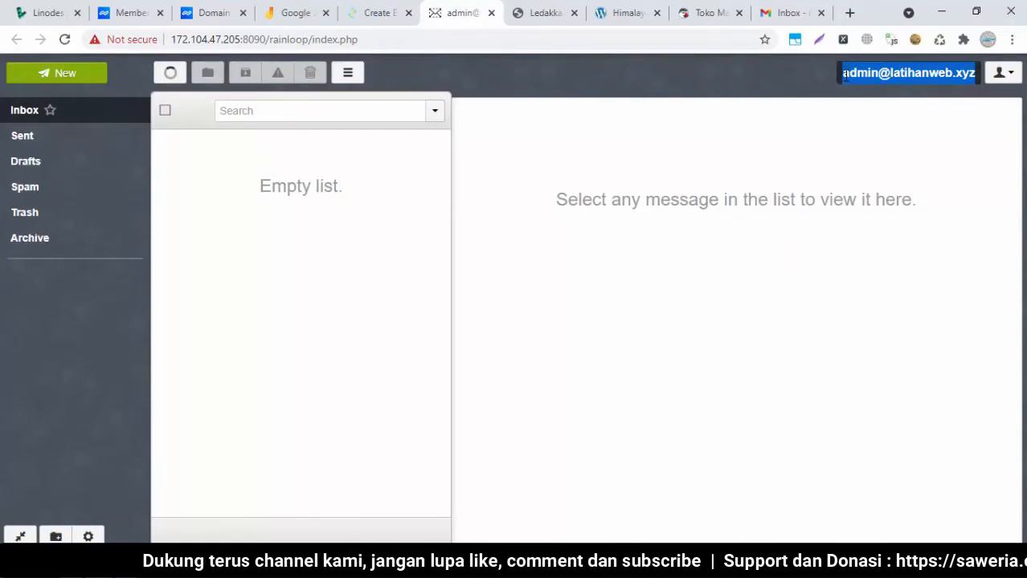
left_click(811, 8)
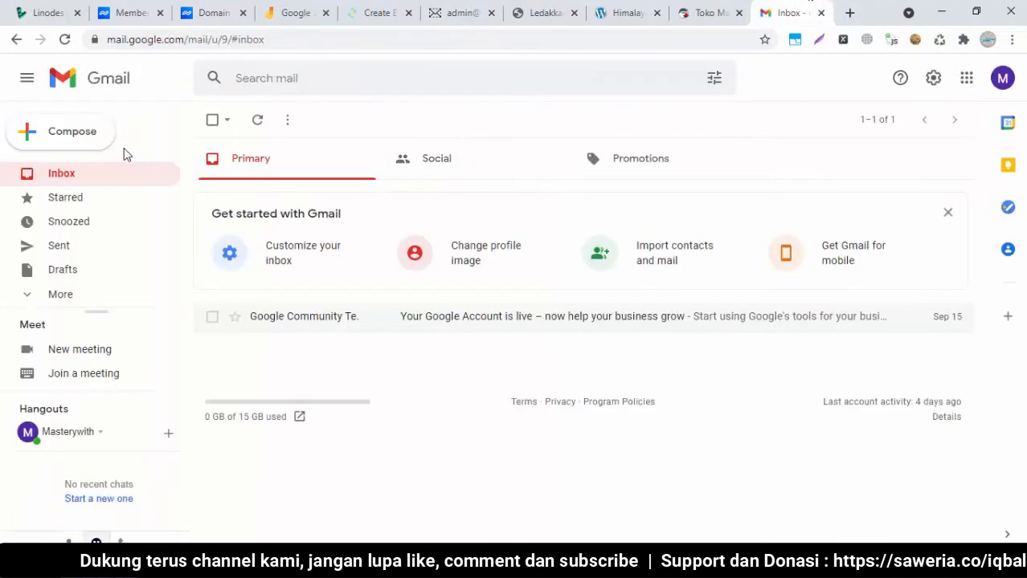
Send 'Tes email dari gmail' with body 'Contoh email dari gmail ke latihanweb' to the admin mailbox
left_click(74, 133)
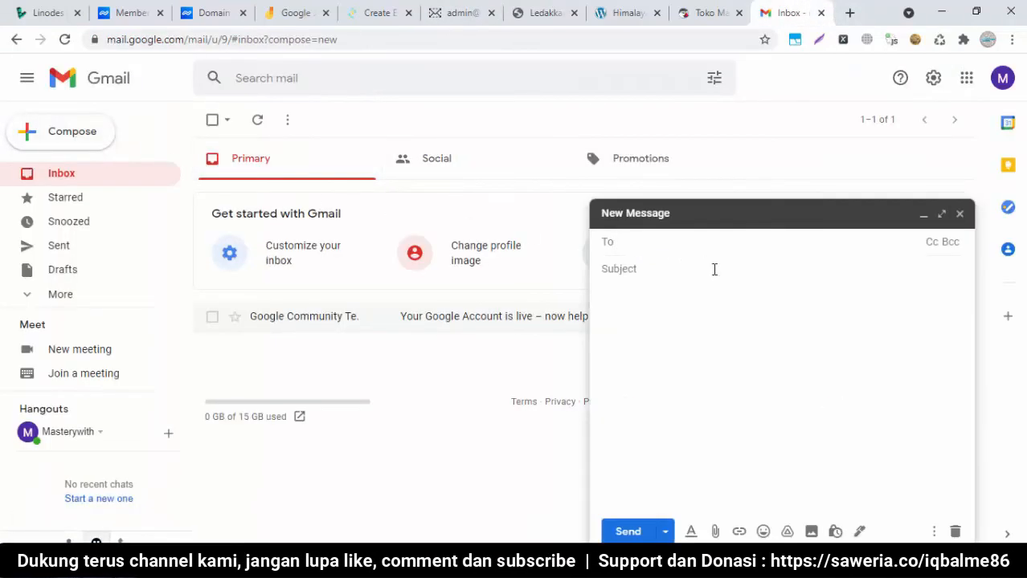
key("ctrl+v")
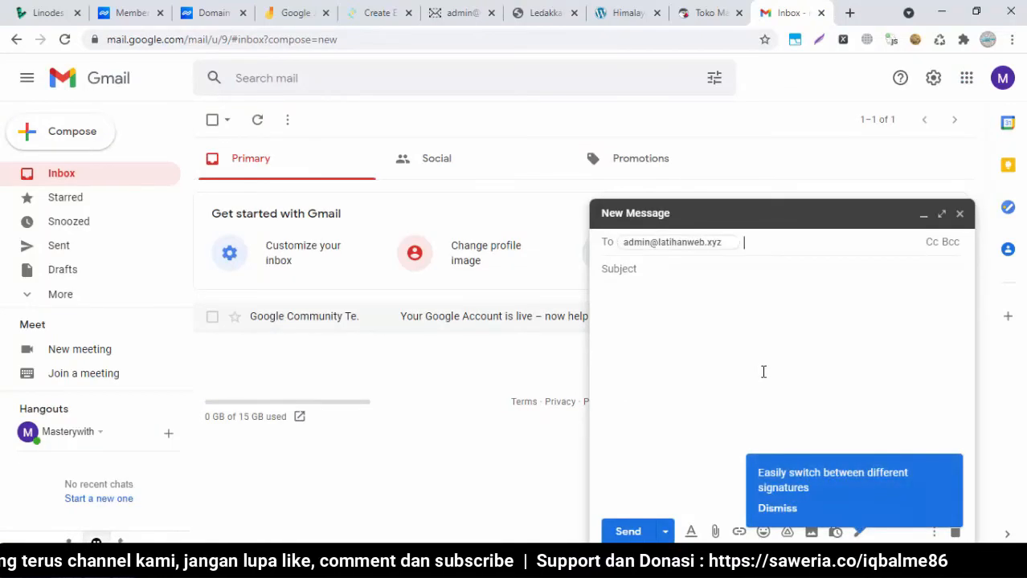
left_click(685, 277)
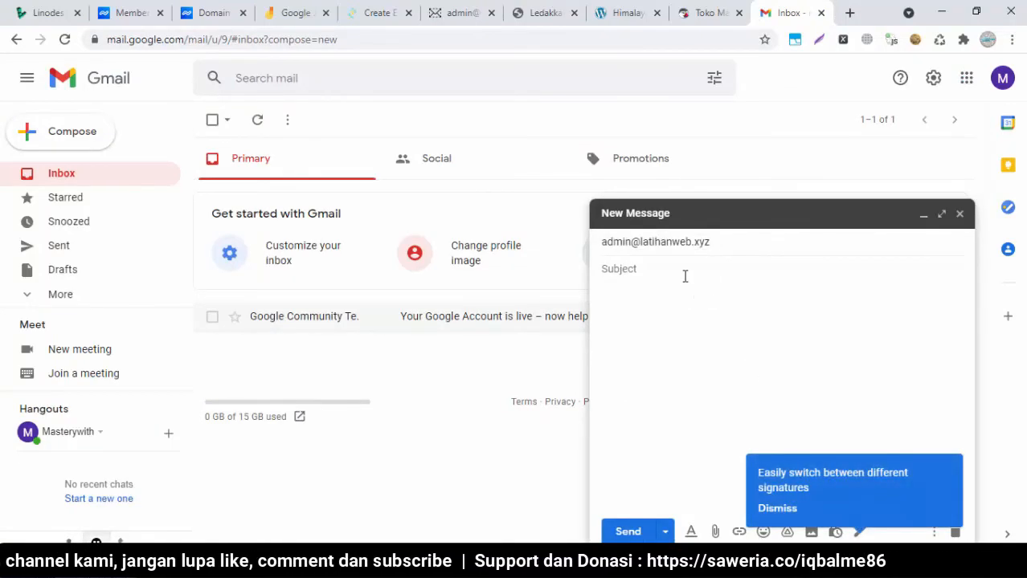
type("Tes email dari gmail")
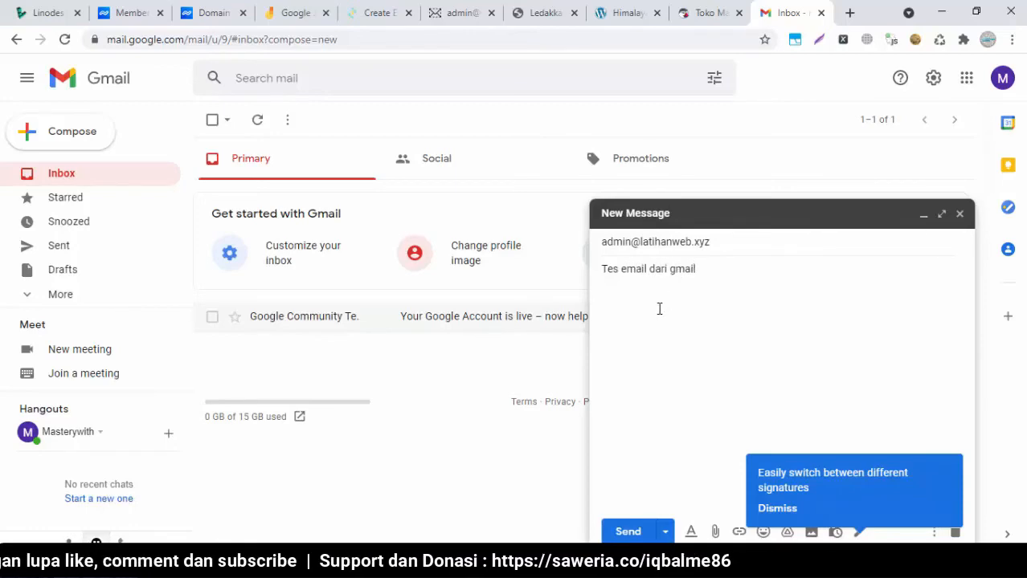
left_click(659, 308)
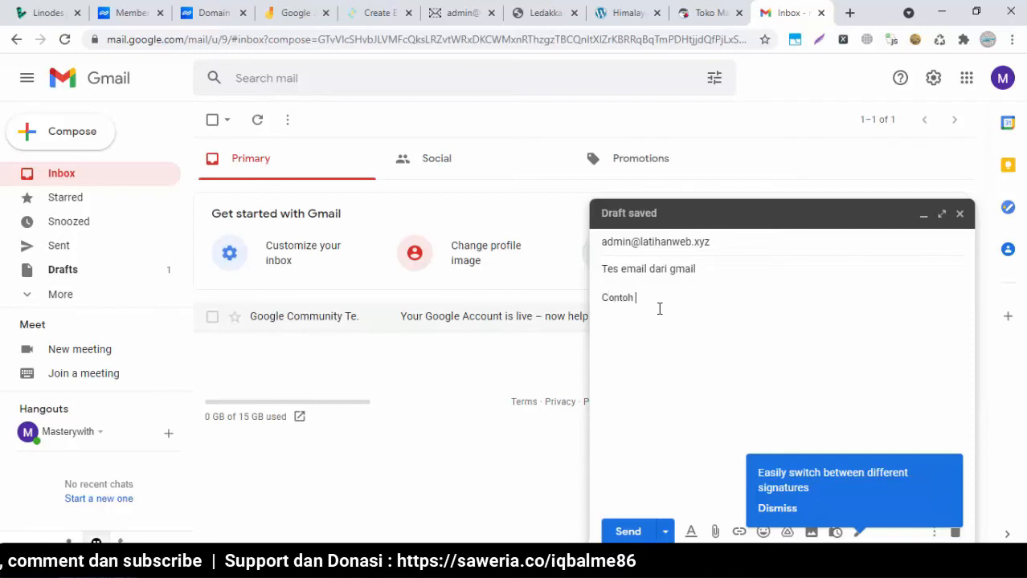
type("l")
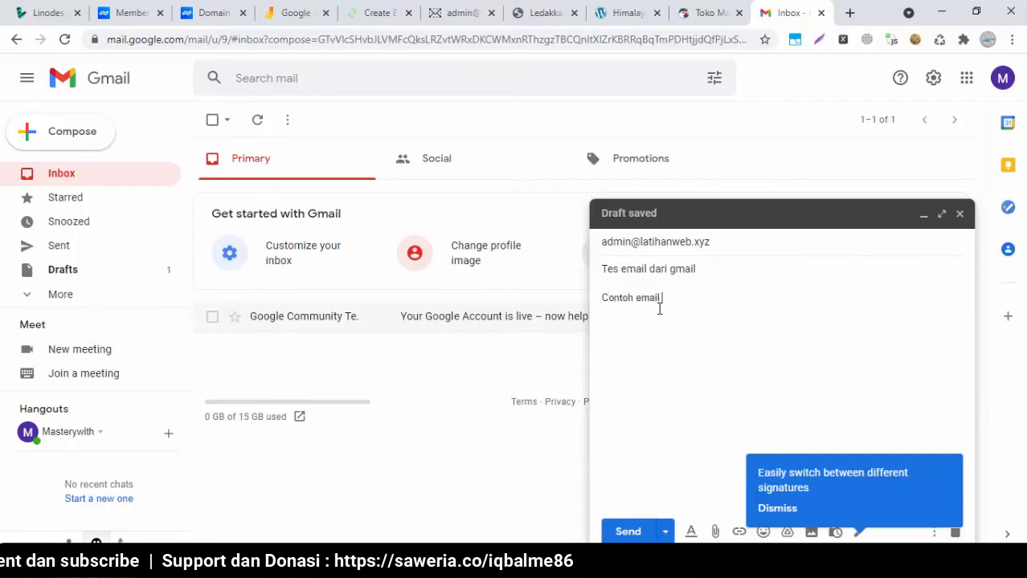
type(" dari gmail ")
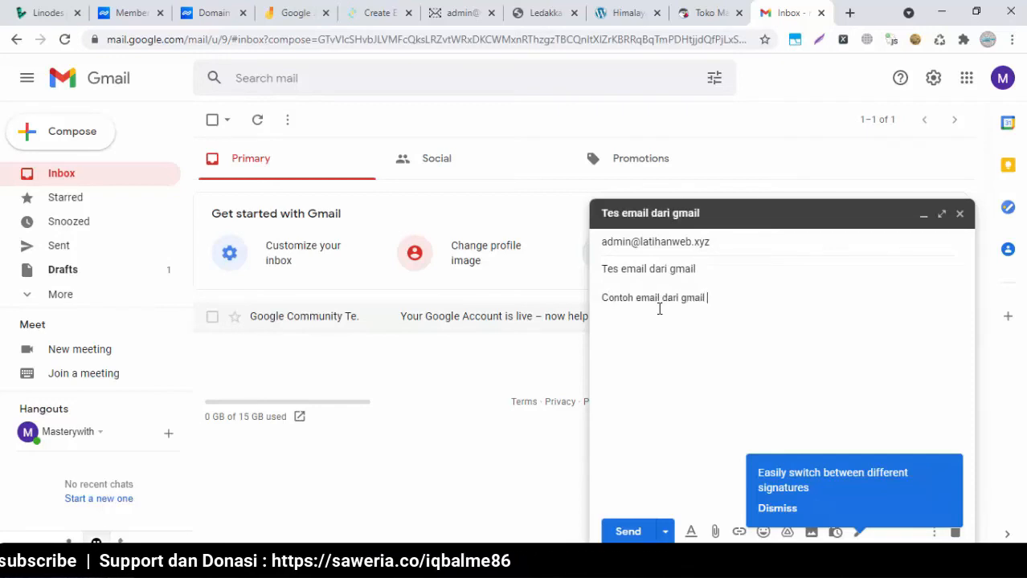
type("ke latihanweb")
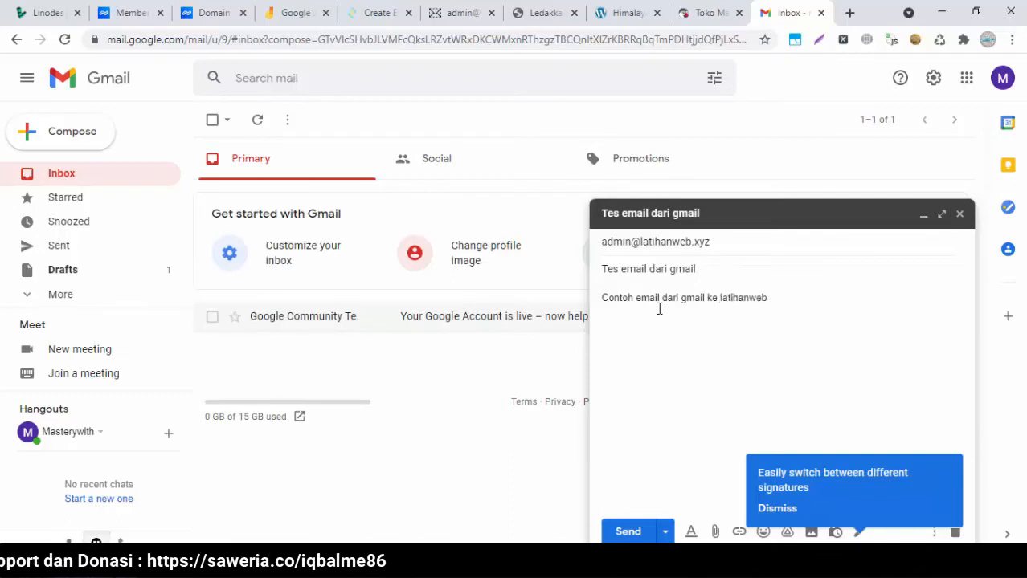
left_click(629, 532)
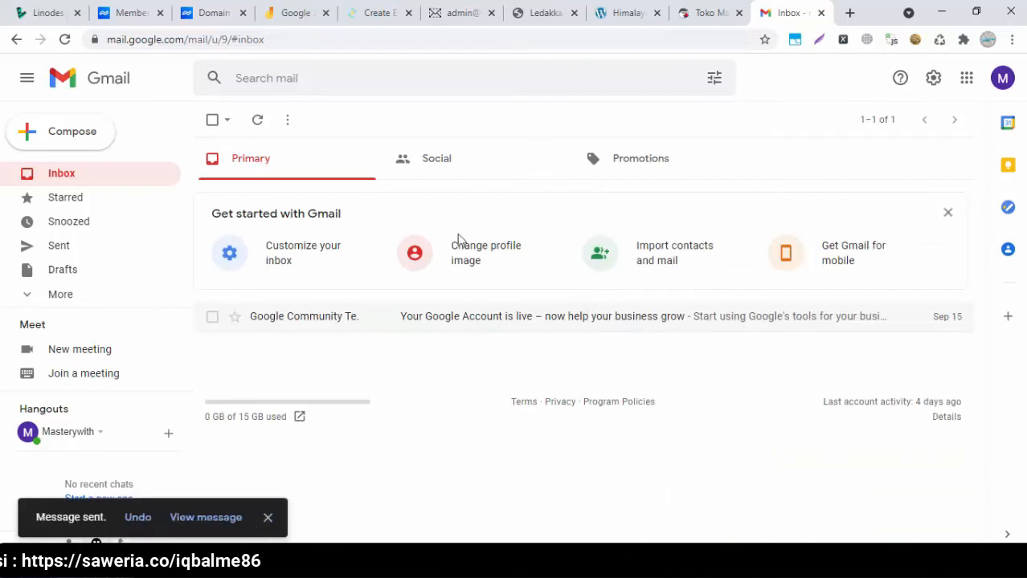
Reload the RainLoop inbox several times; the Gmail test message still hasn't arrived
left_click(474, 8)
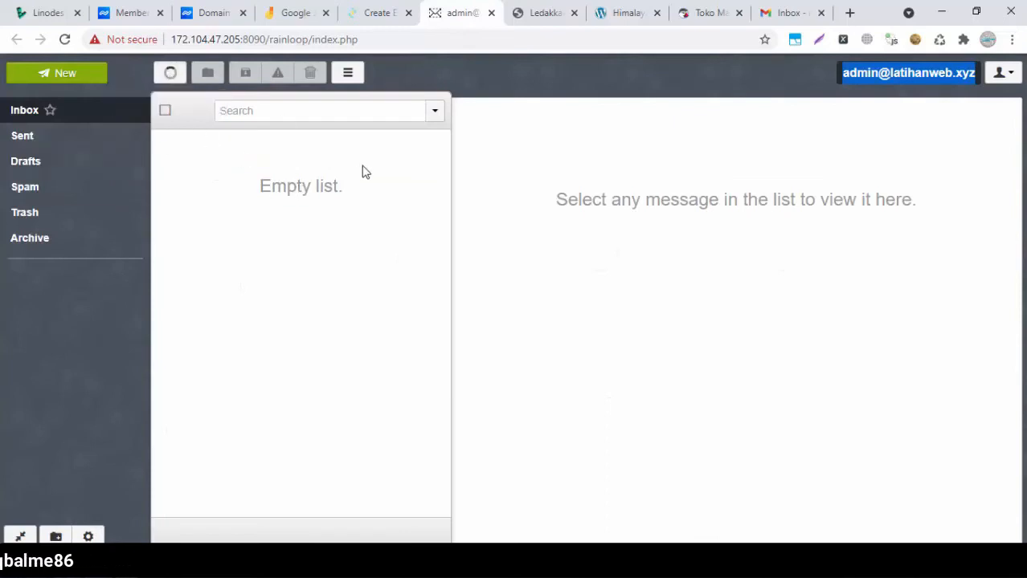
left_click(566, 231)
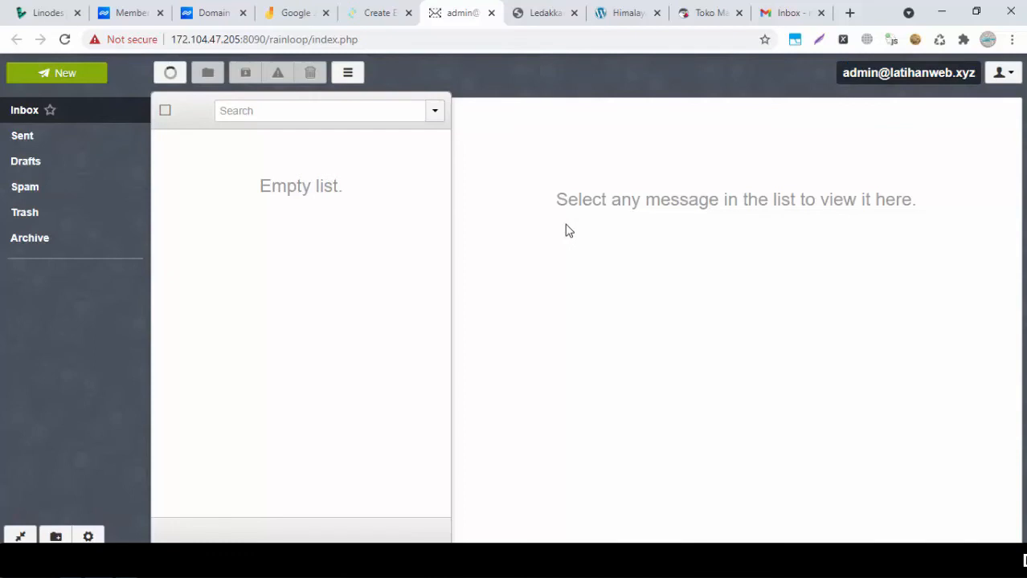
left_click(171, 74)
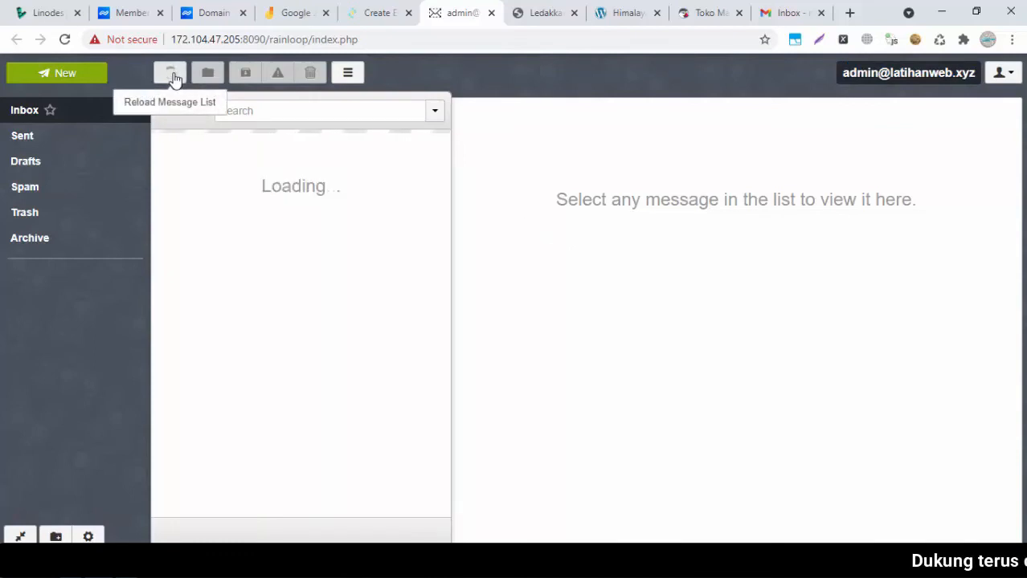
left_click(172, 75)
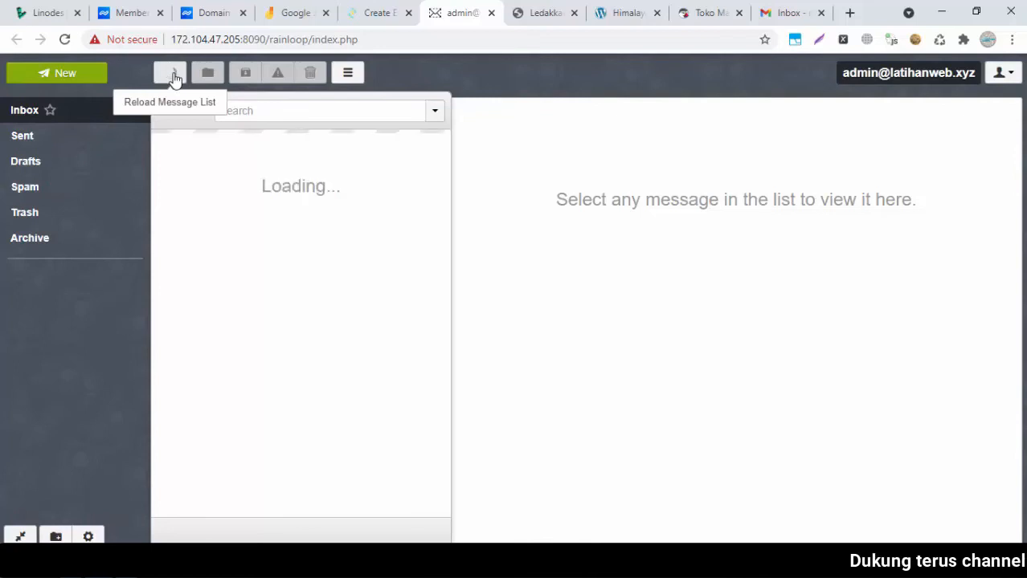
left_click(172, 74)
left_click(172, 75)
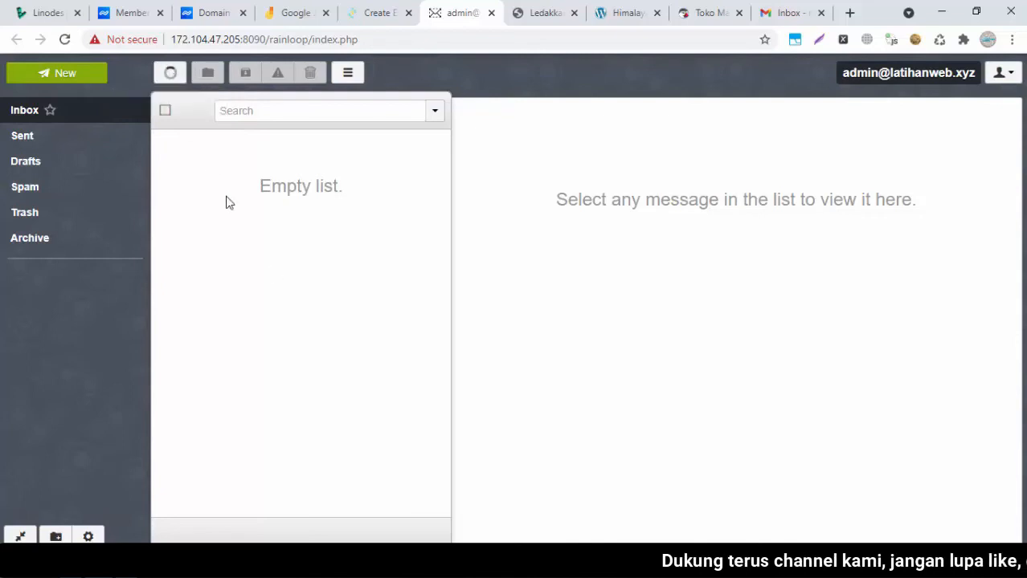
left_click(172, 75)
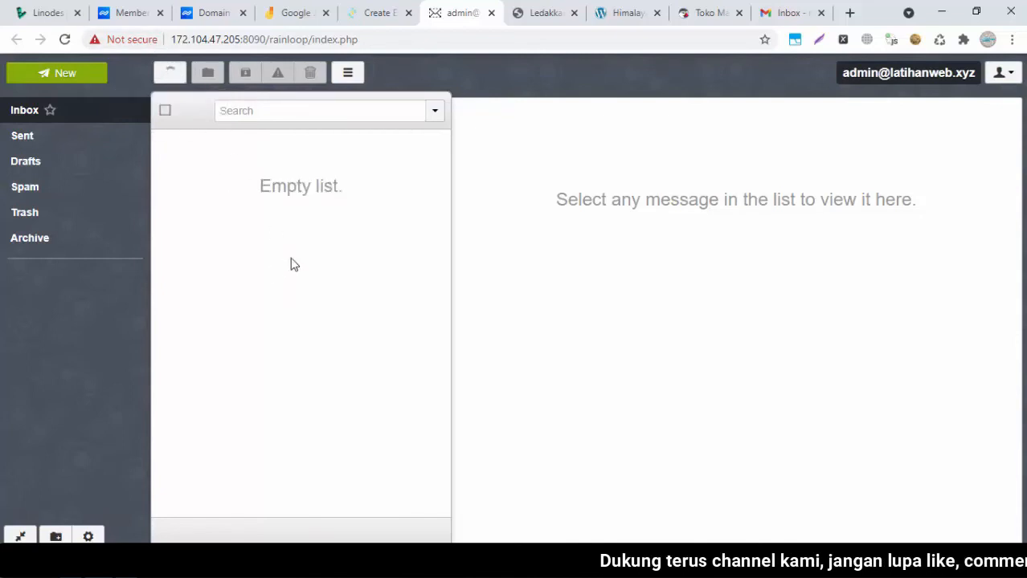
left_click(67, 80)
Address a 'Testing Email' message to the Gmail account with a short testing body
left_click(408, 158)
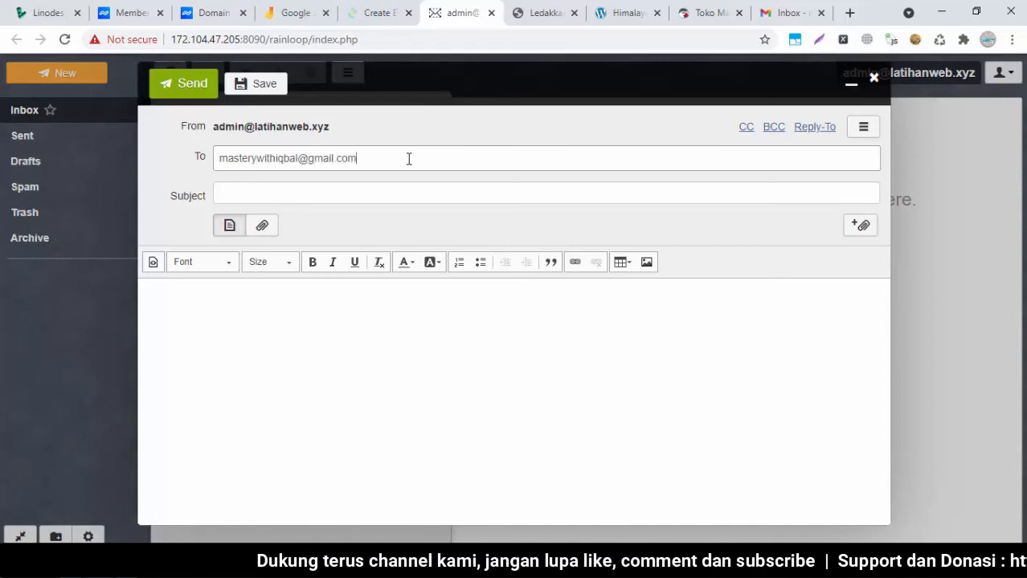
key("Tab")
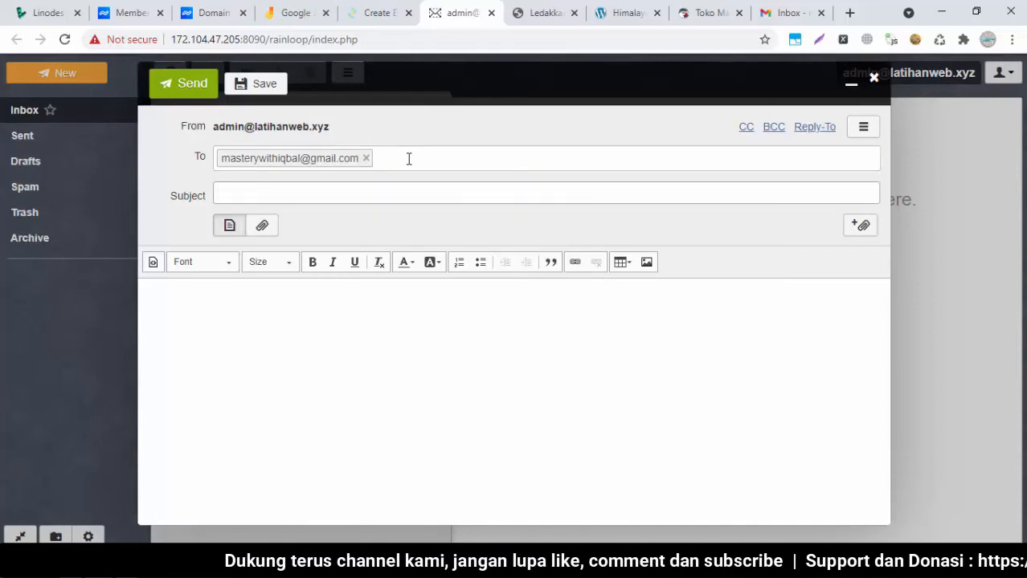
type("Testing Email")
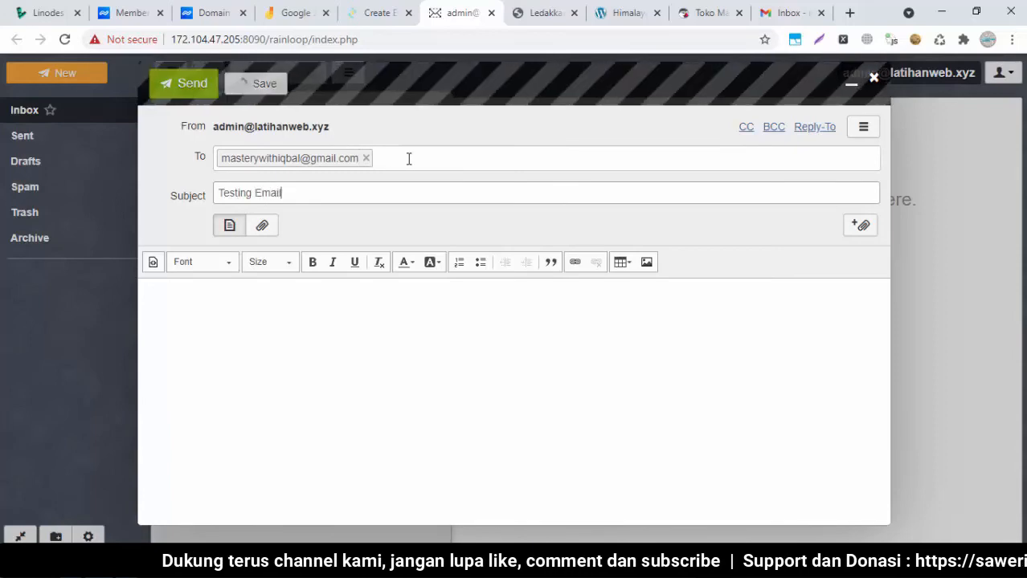
left_click(323, 332)
type("E")
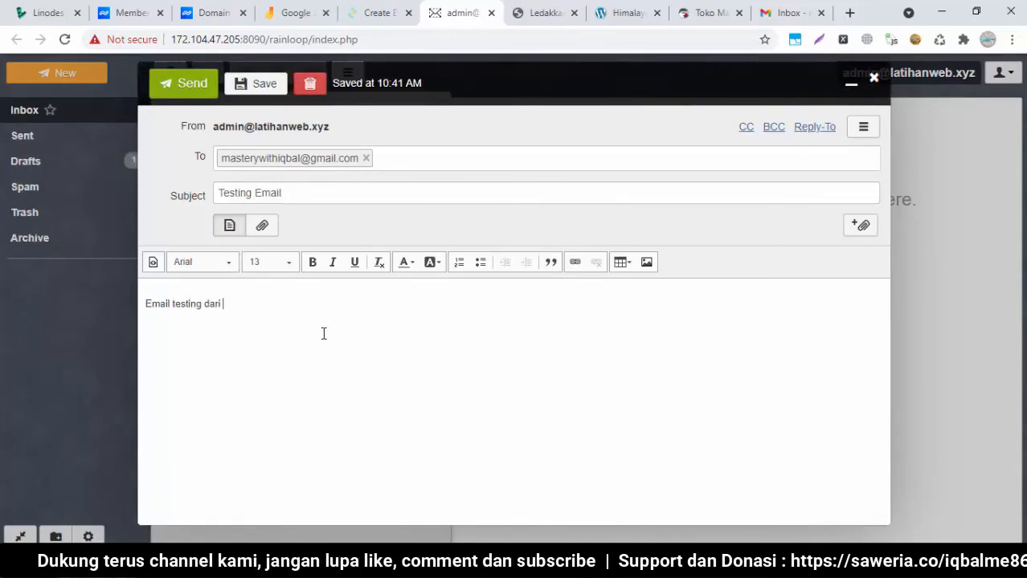
type("mail testing dari le")
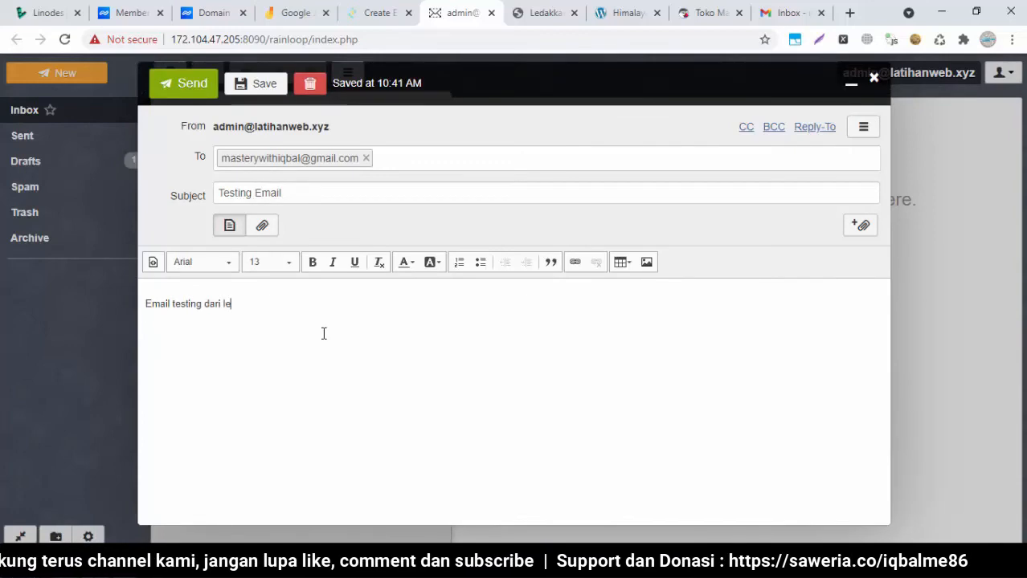
key("BackSpace")
type("ath")
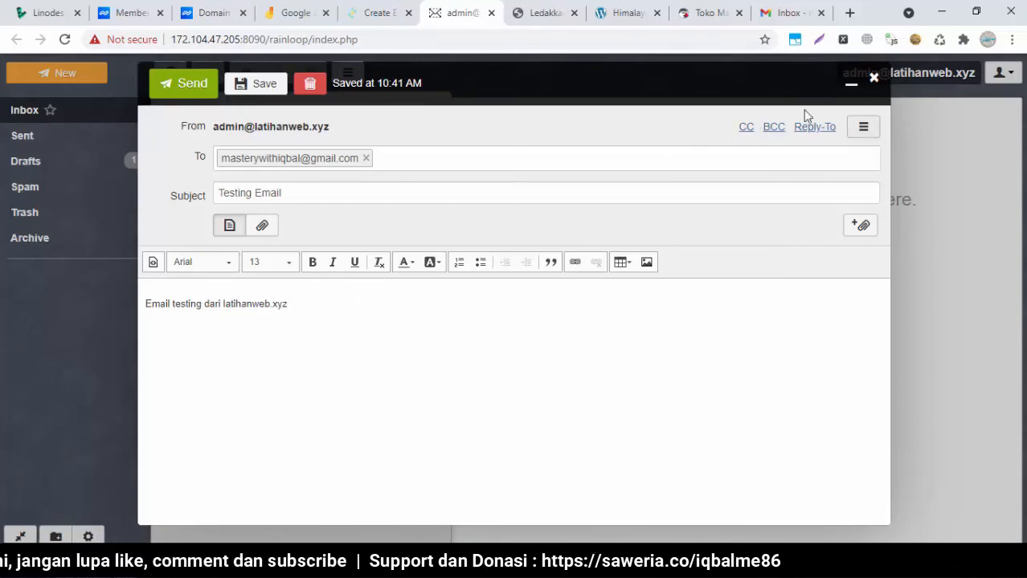
Attempt to send 'Testing Email' repeatedly without success, then go to the CyberPanel dashboard
left_click(183, 90)
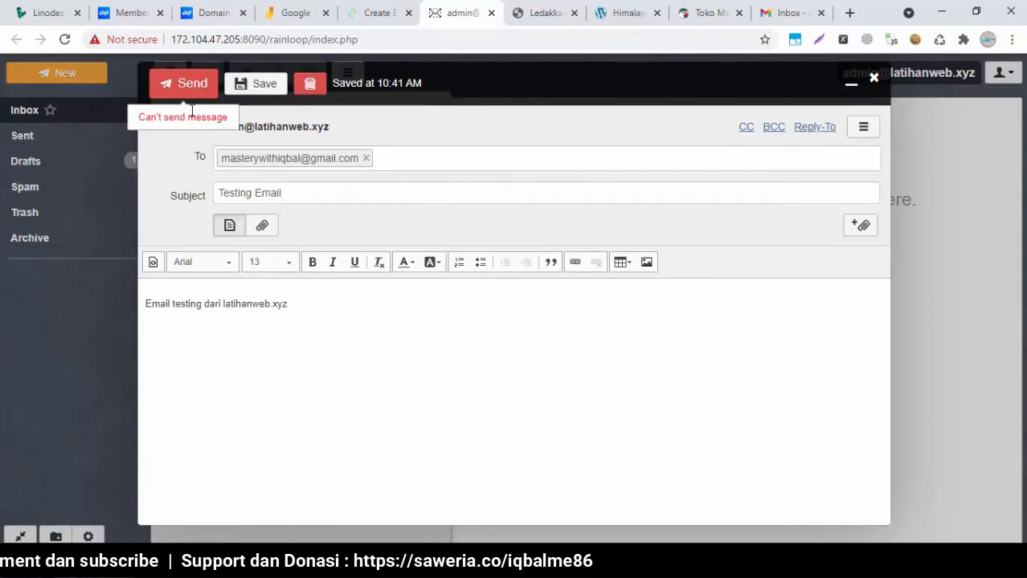
left_click(179, 89)
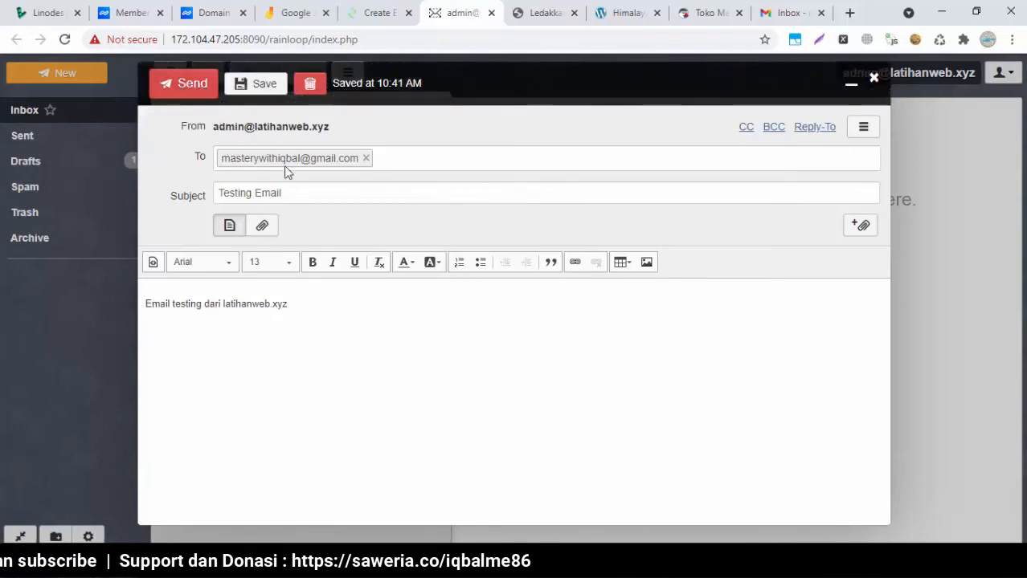
left_click(179, 90)
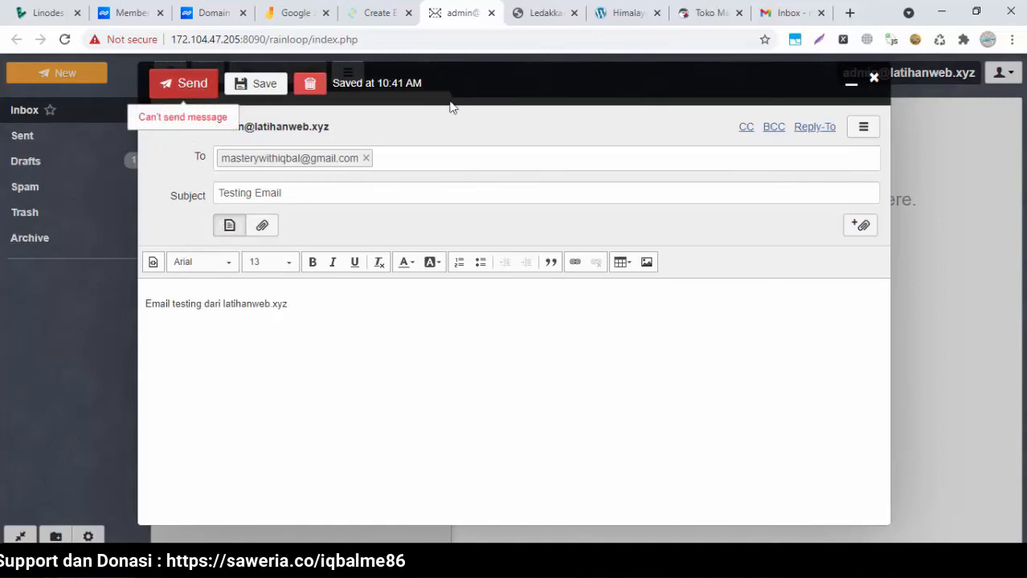
left_click(875, 79)
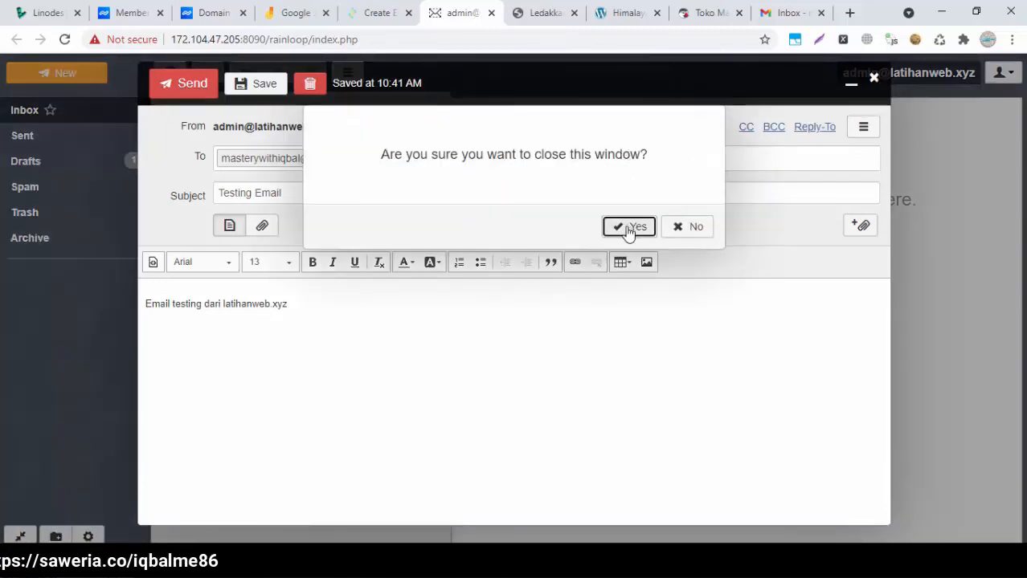
left_click(629, 228)
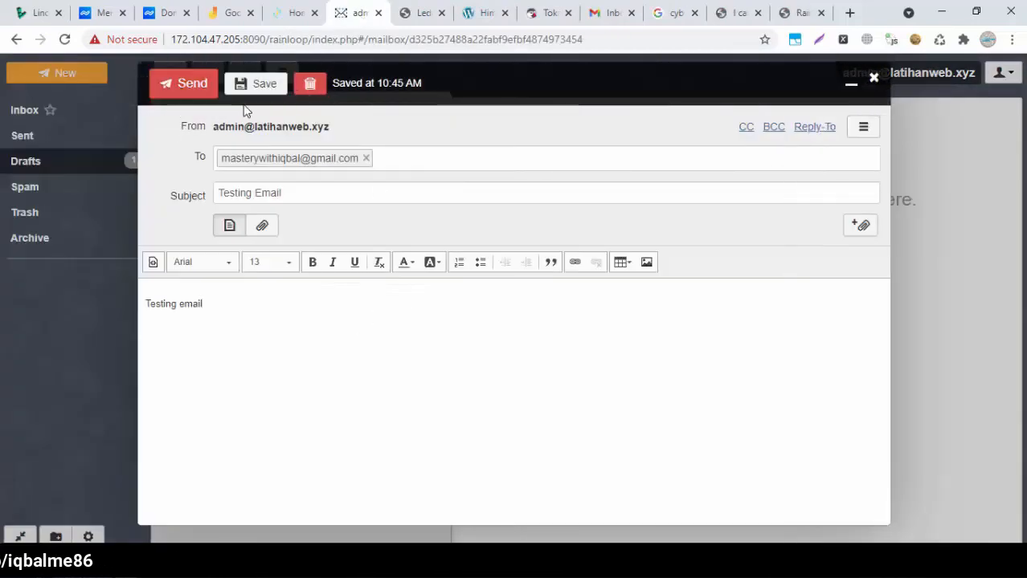
left_click(190, 90)
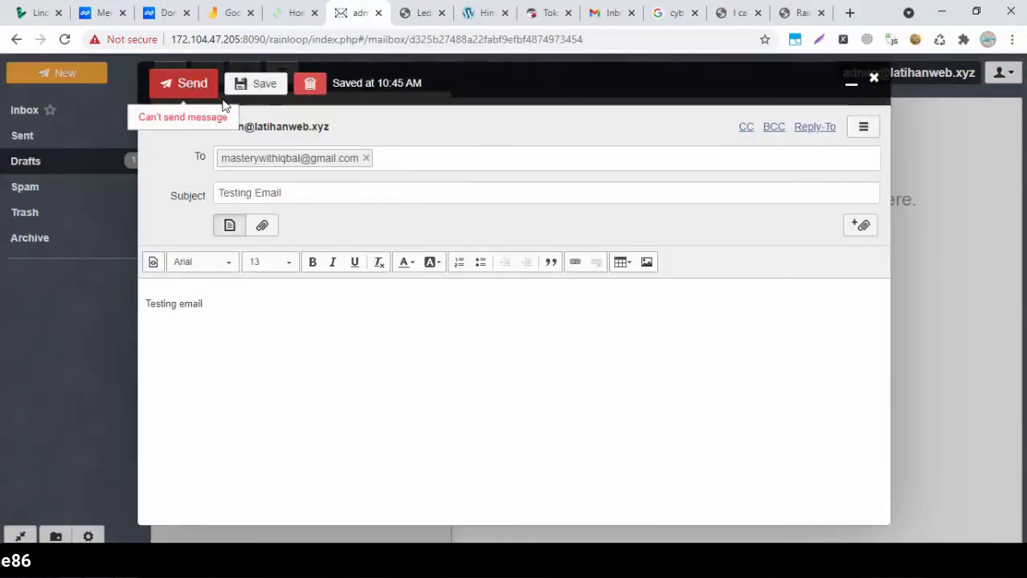
left_click(281, 13)
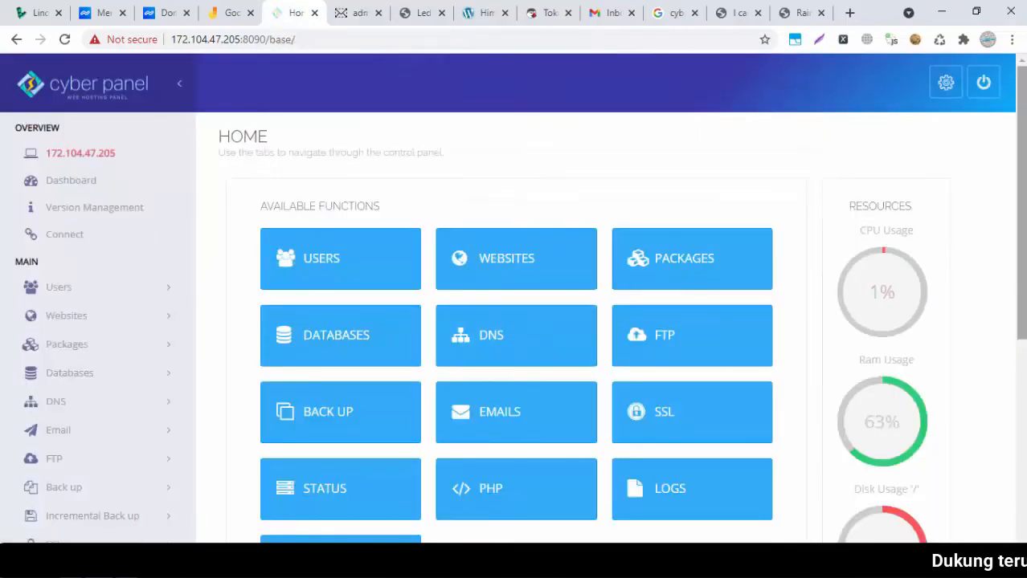
Under SSL > MAILSERVER SSL, select latihanweb.xyz and issue its Let's Encrypt mail server certificate
scroll(589, 328, "down", 2)
scroll(631, 287, "down", 1)
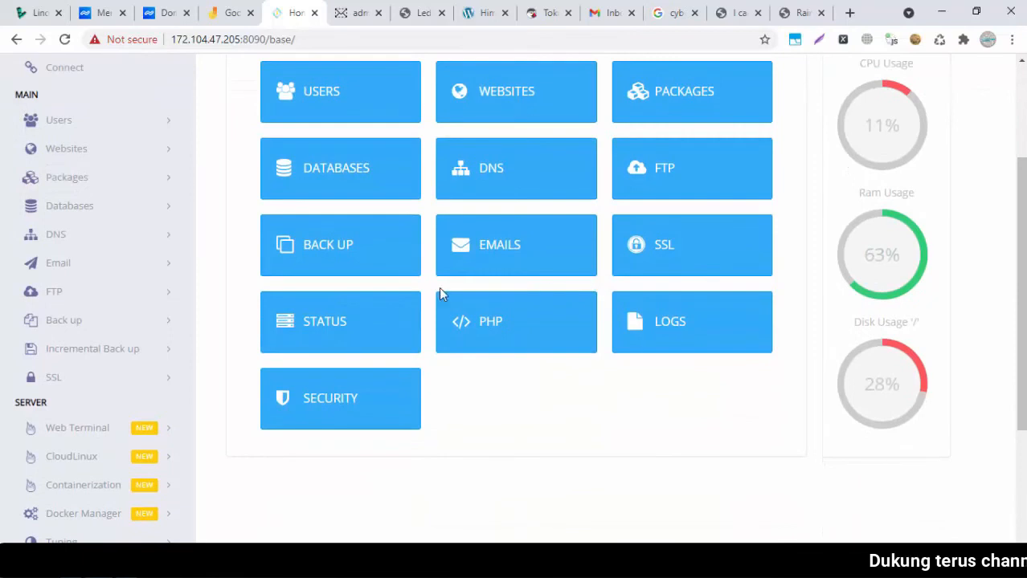
left_click(677, 265)
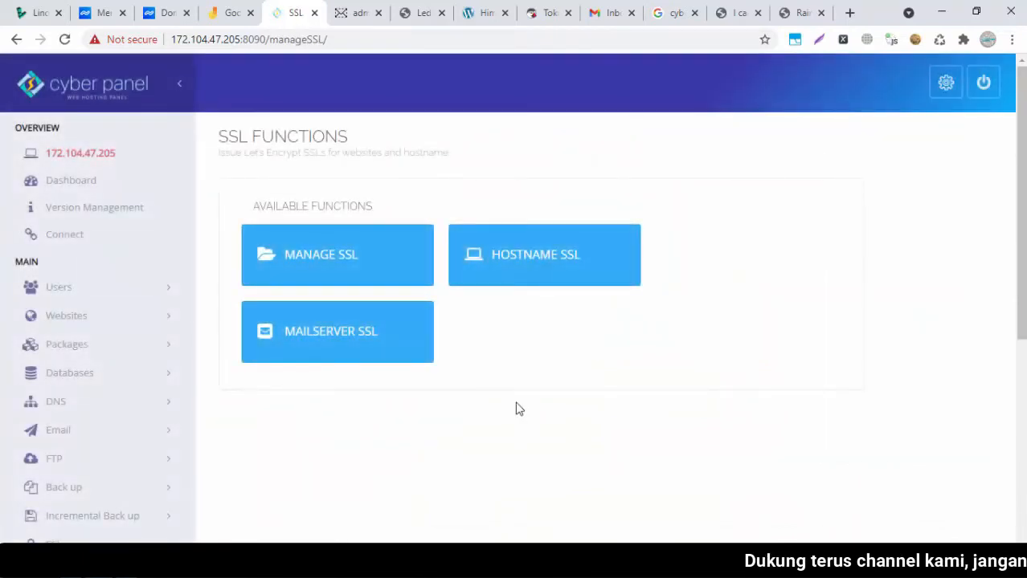
left_click(391, 341)
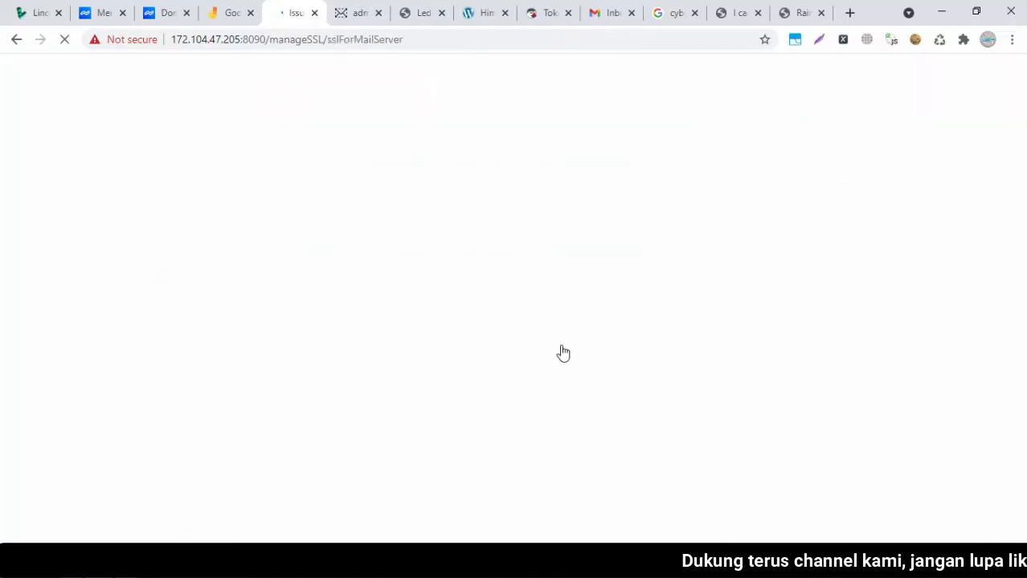
left_click(504, 268)
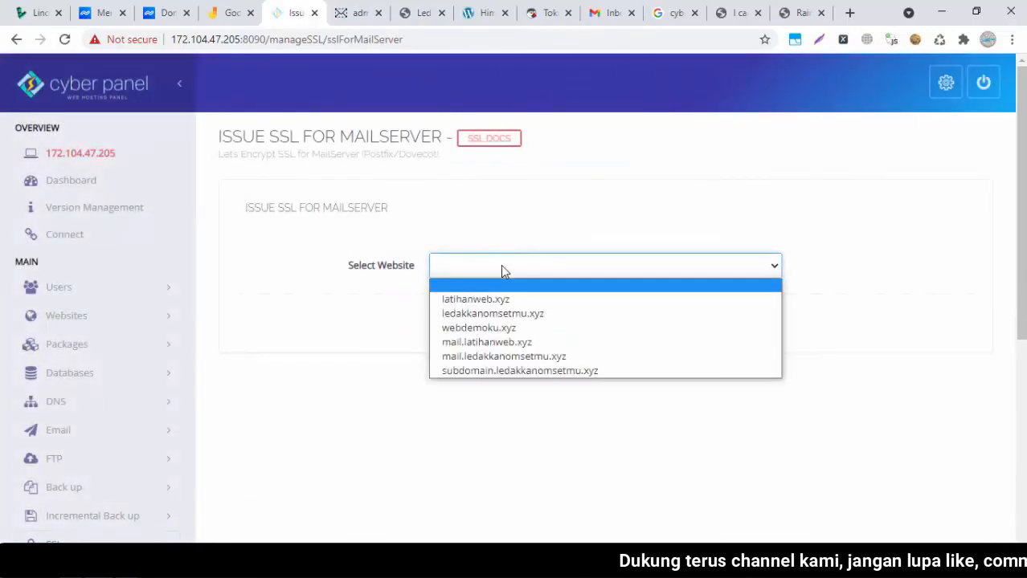
left_click(502, 267)
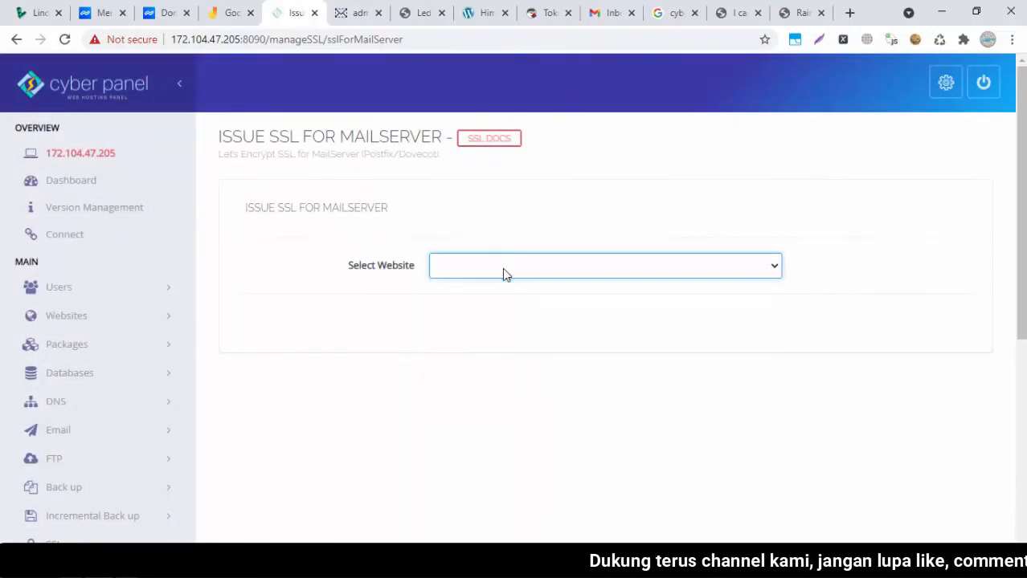
left_click(361, 12)
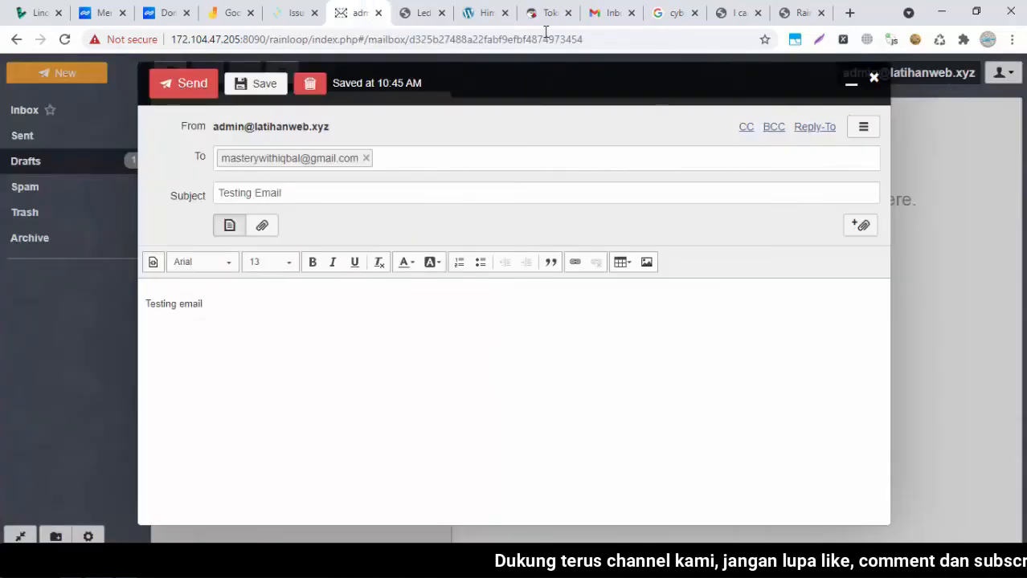
left_click(294, 13)
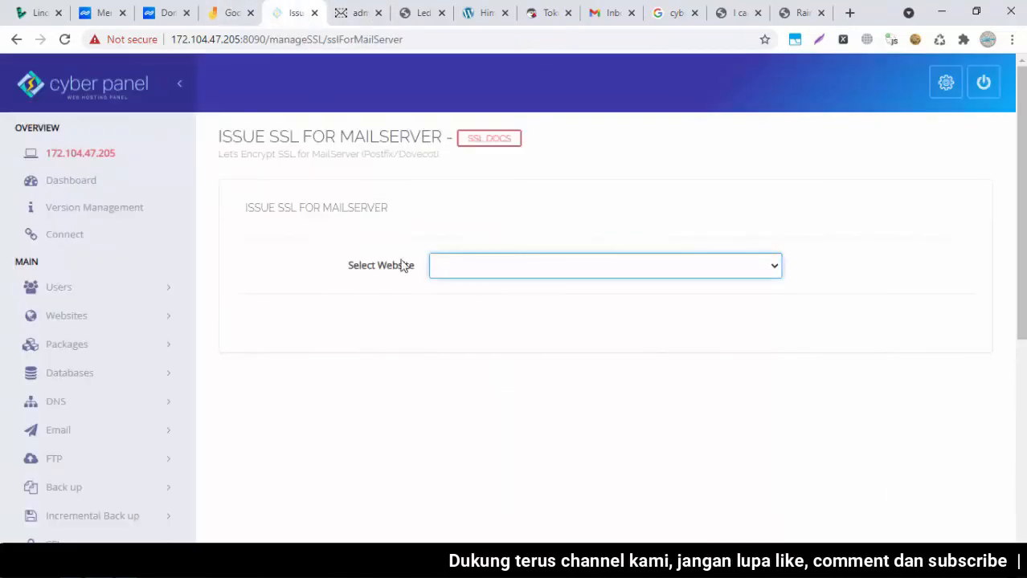
left_click(523, 276)
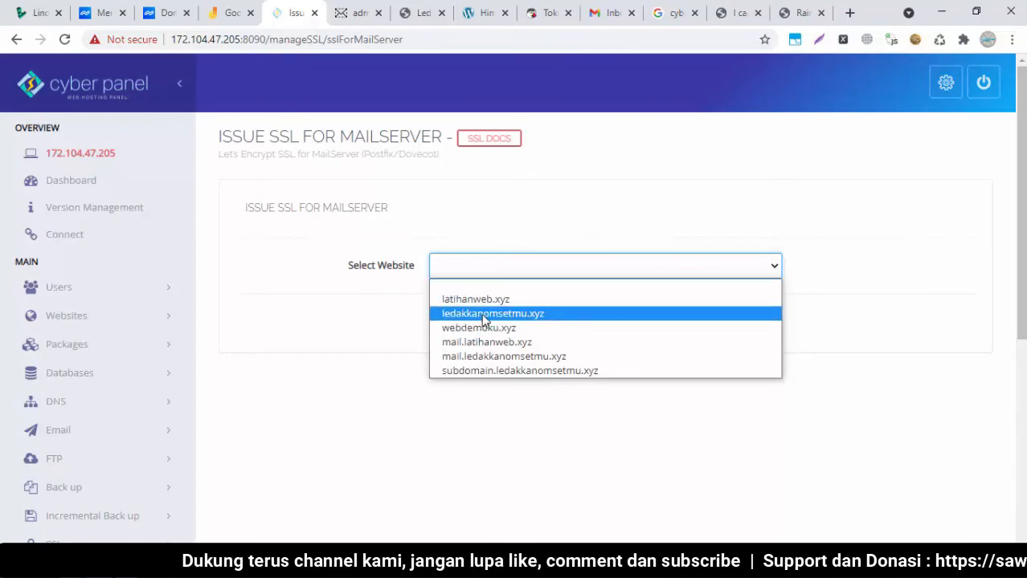
left_click(508, 303)
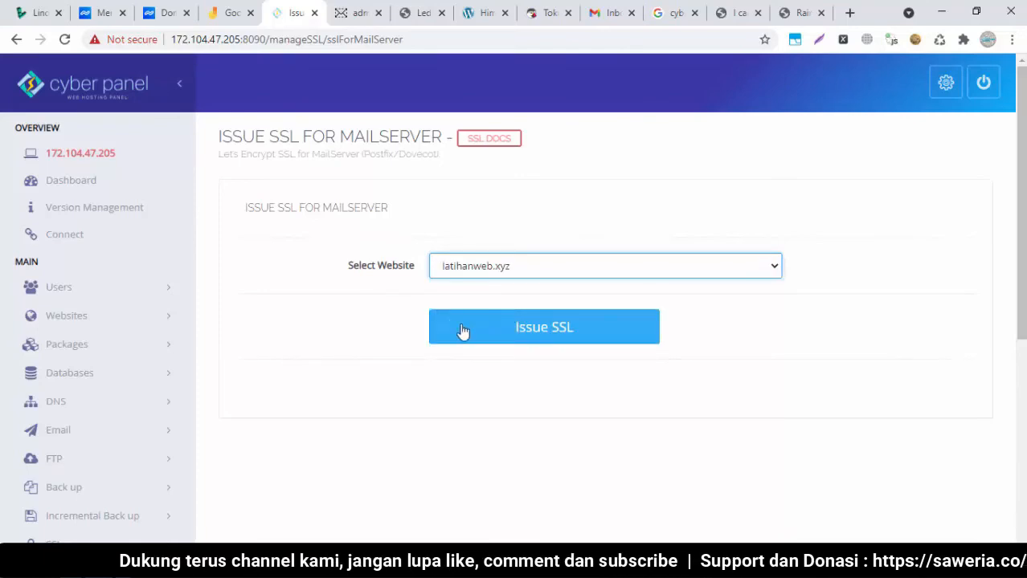
left_click(479, 335)
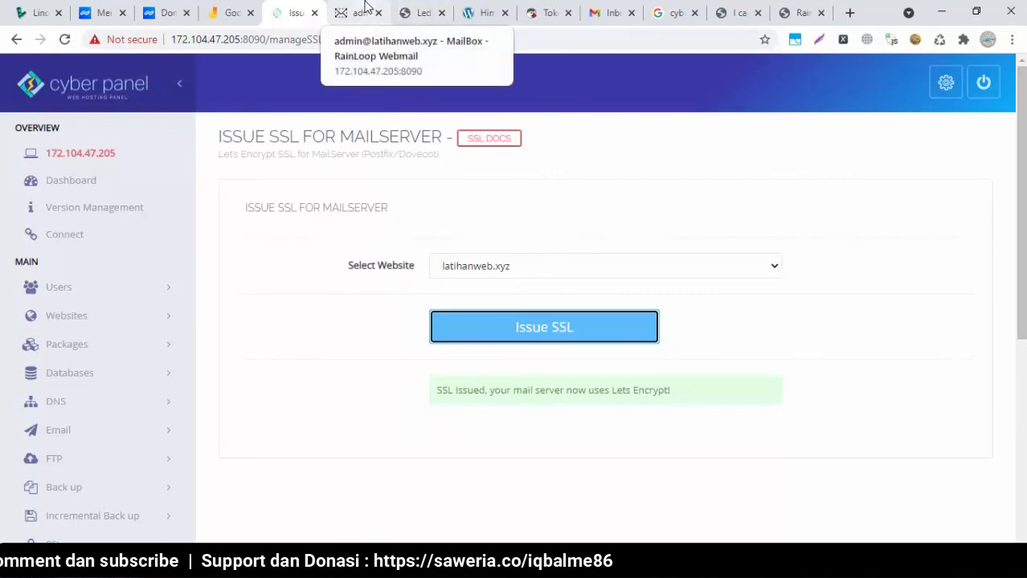
left_click(366, 12)
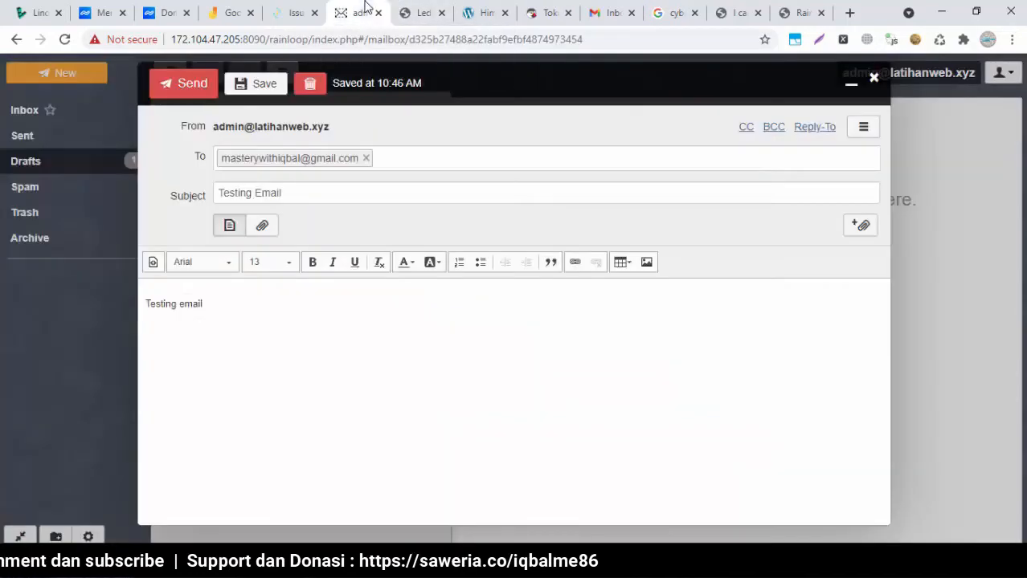
Delete the 'Testing Email' draft and return to the full inbox view
left_click(312, 86)
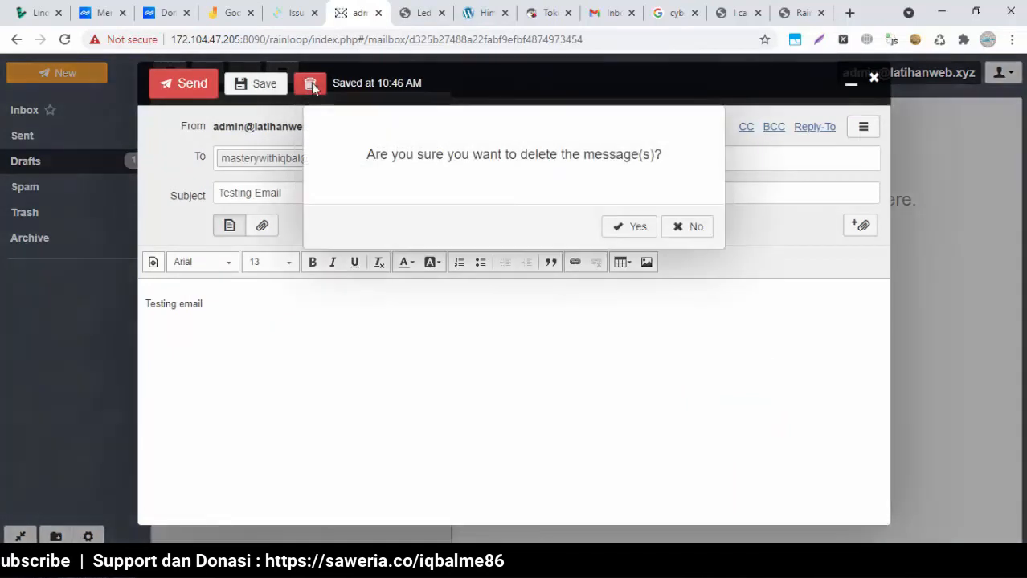
left_click(615, 225)
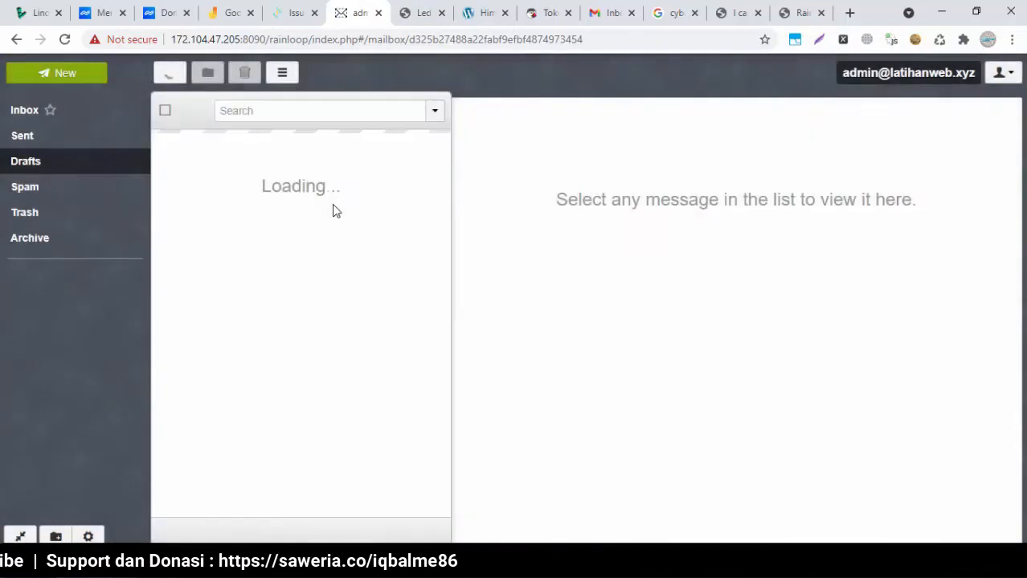
left_click(51, 114)
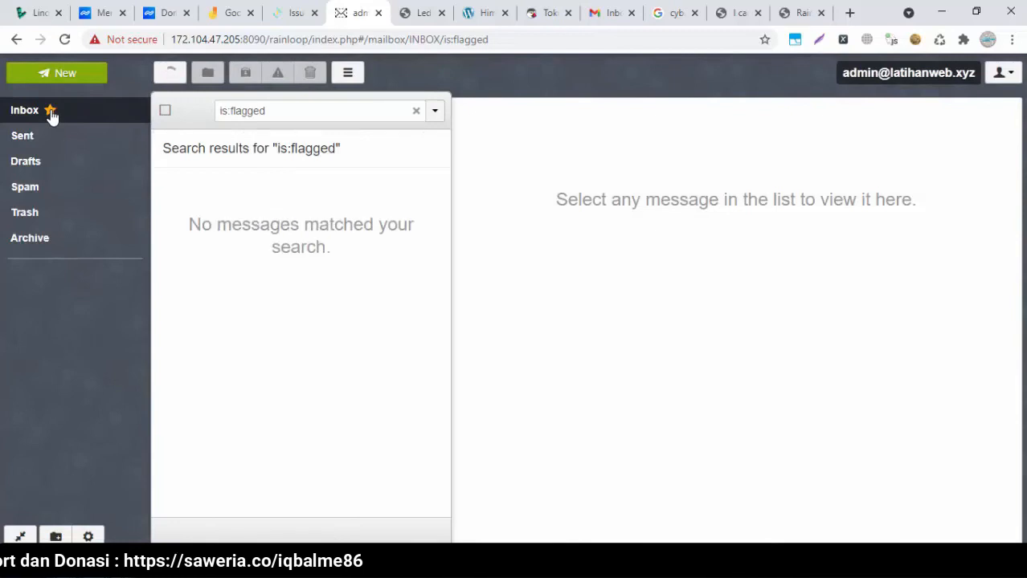
left_click(50, 113)
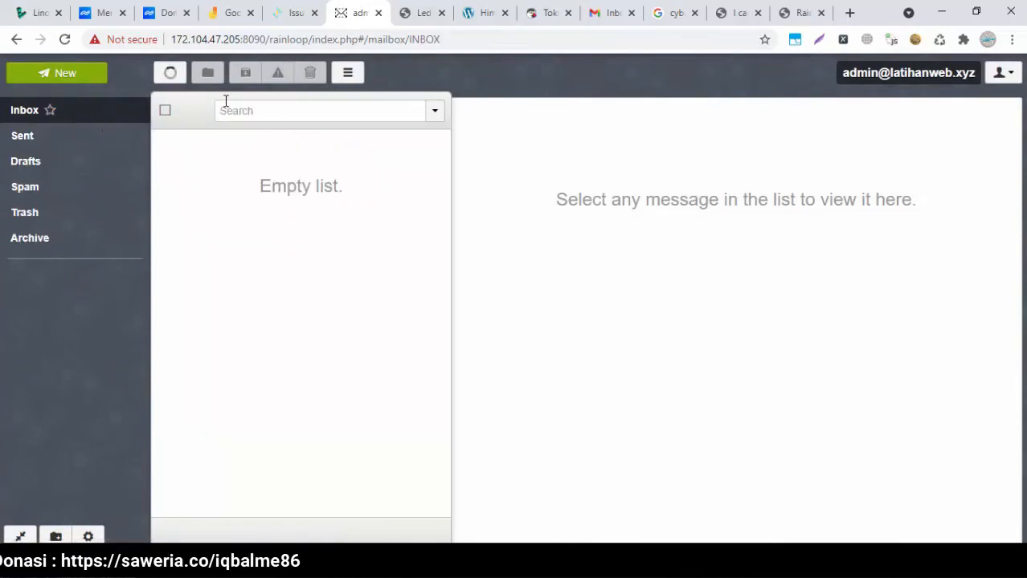
Reload the still-empty inbox and the webmail page, then log out of the mailbox
left_click(167, 76)
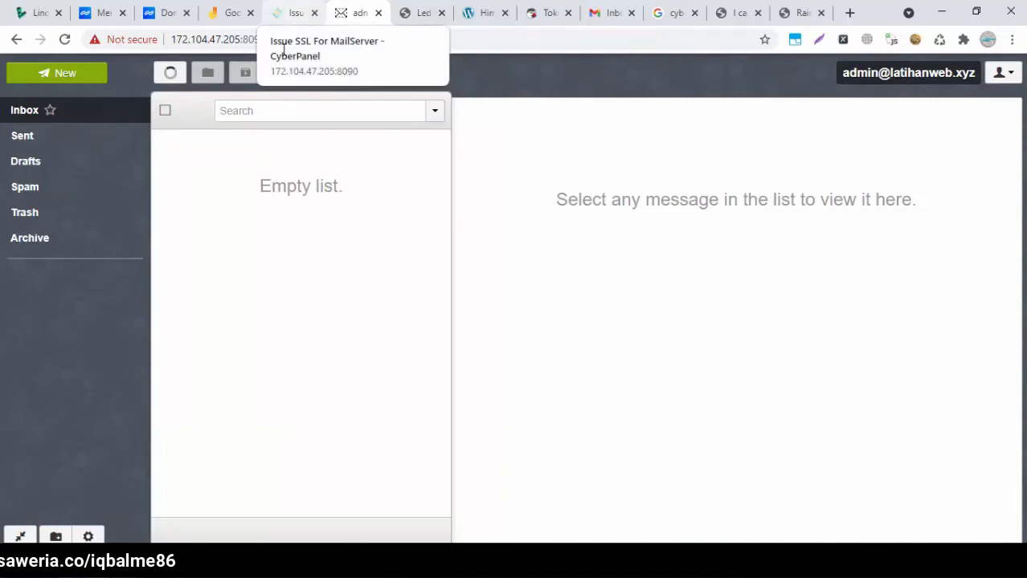
left_click(171, 72)
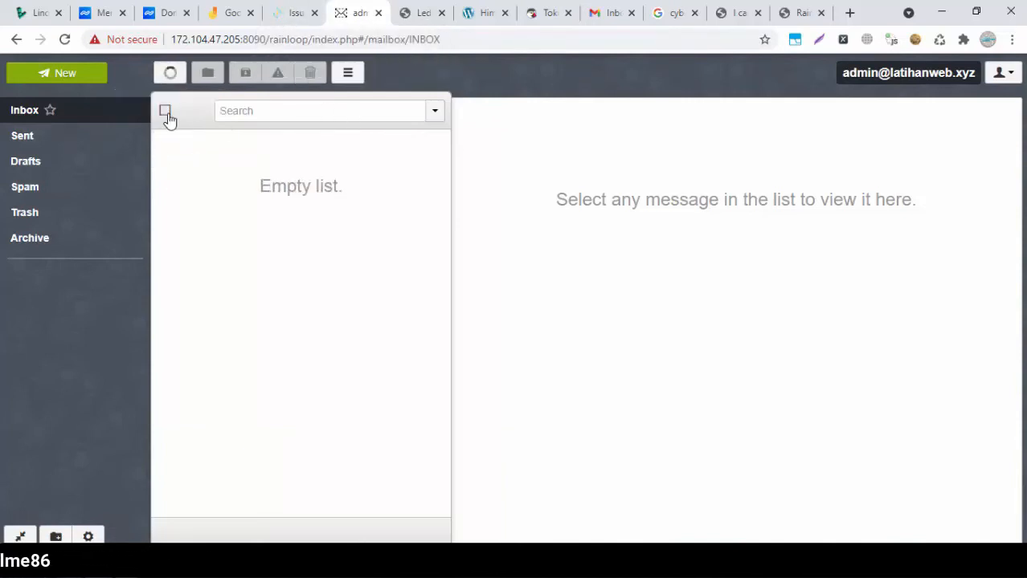
left_click(65, 40)
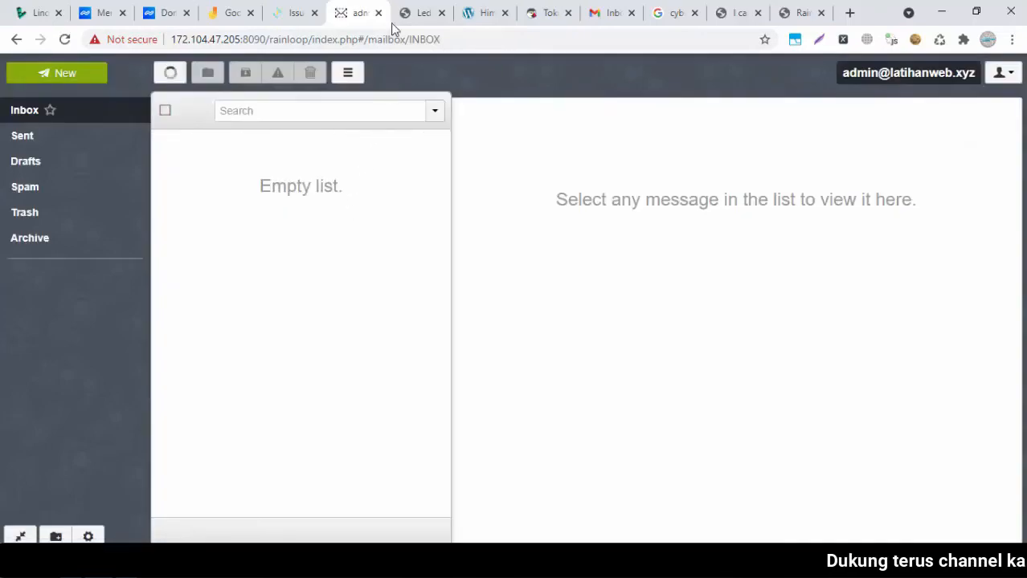
left_click(170, 73)
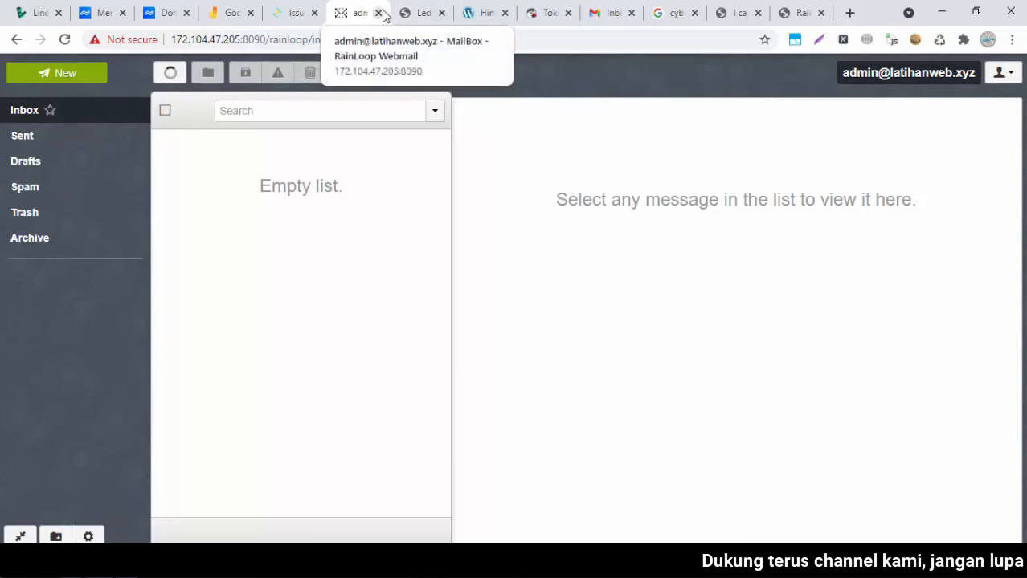
left_click(999, 73)
left_click(938, 231)
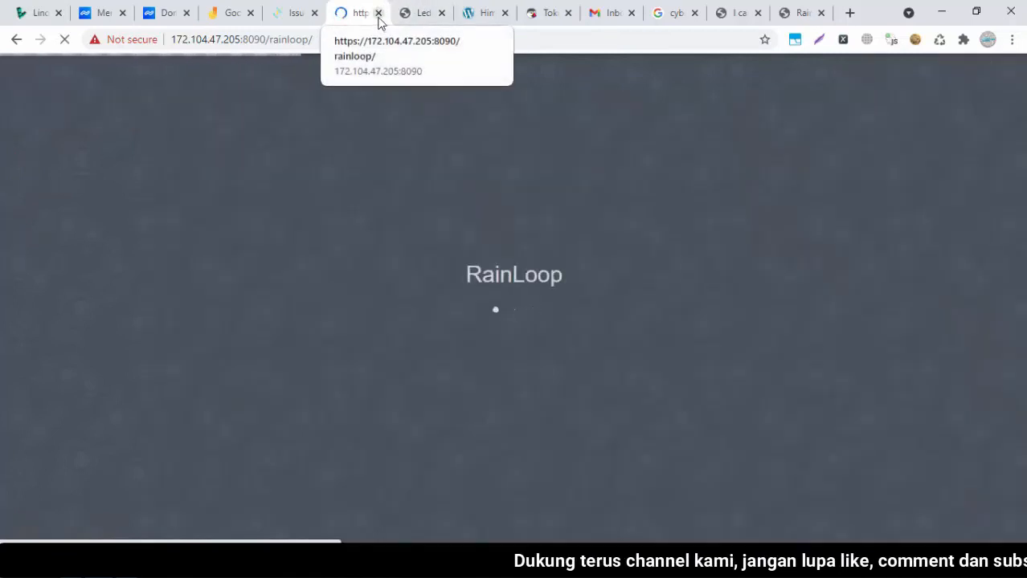
Close the old webmail tab and relaunch webmail via CyberPanel's Email > Access Webmail
left_click(378, 13)
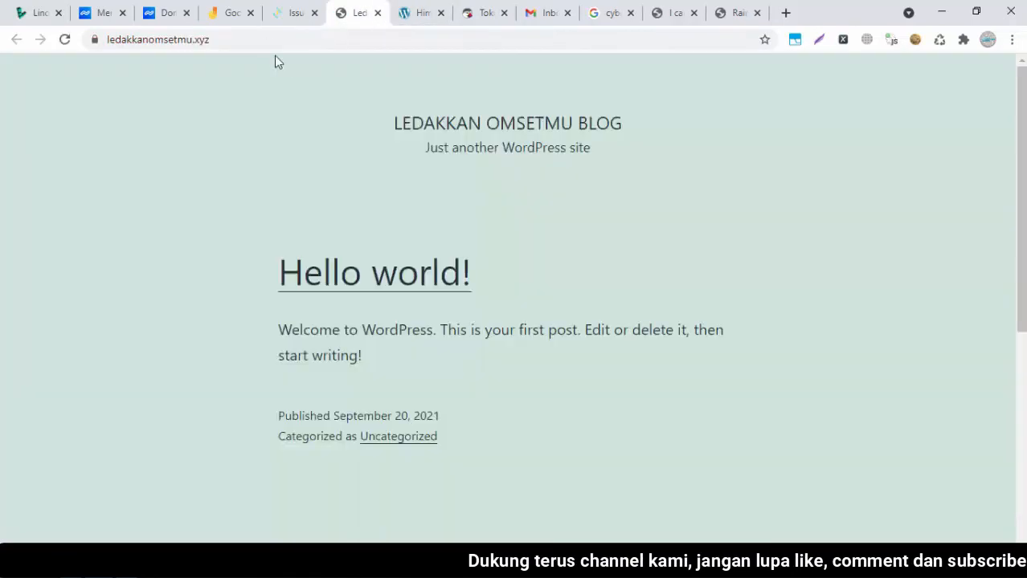
left_click(268, 16)
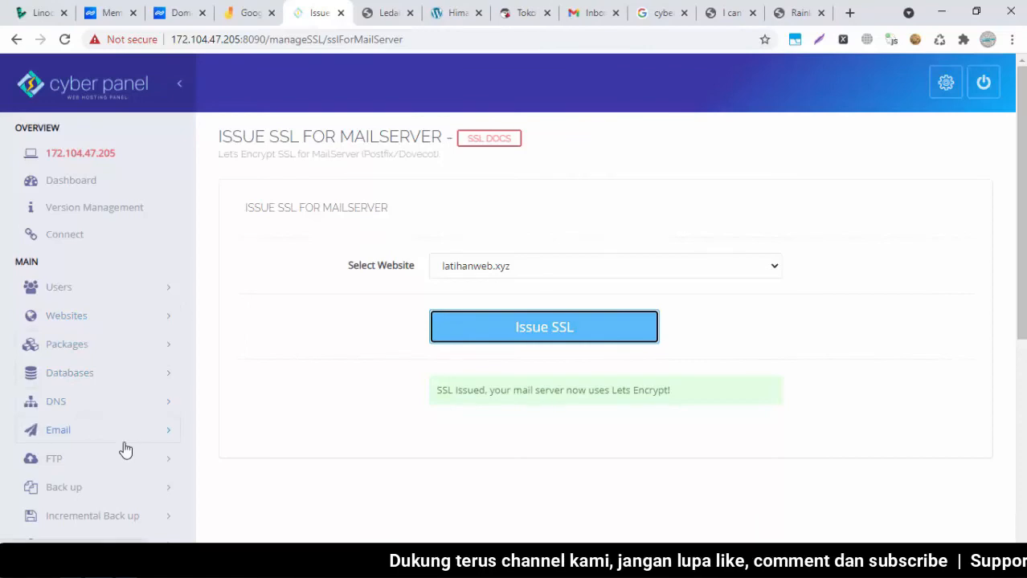
scroll(124, 448, "down", 3)
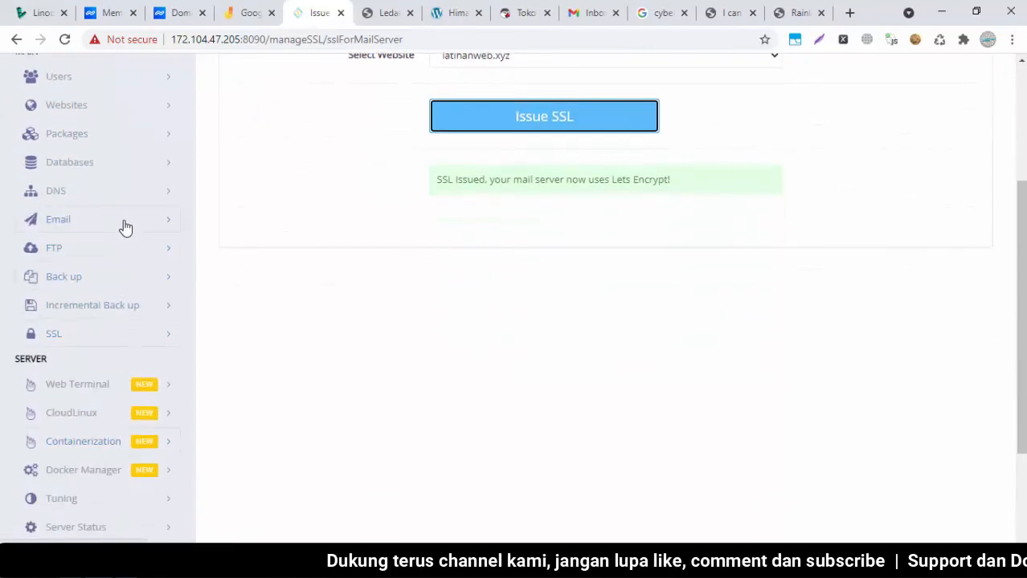
left_click(126, 224)
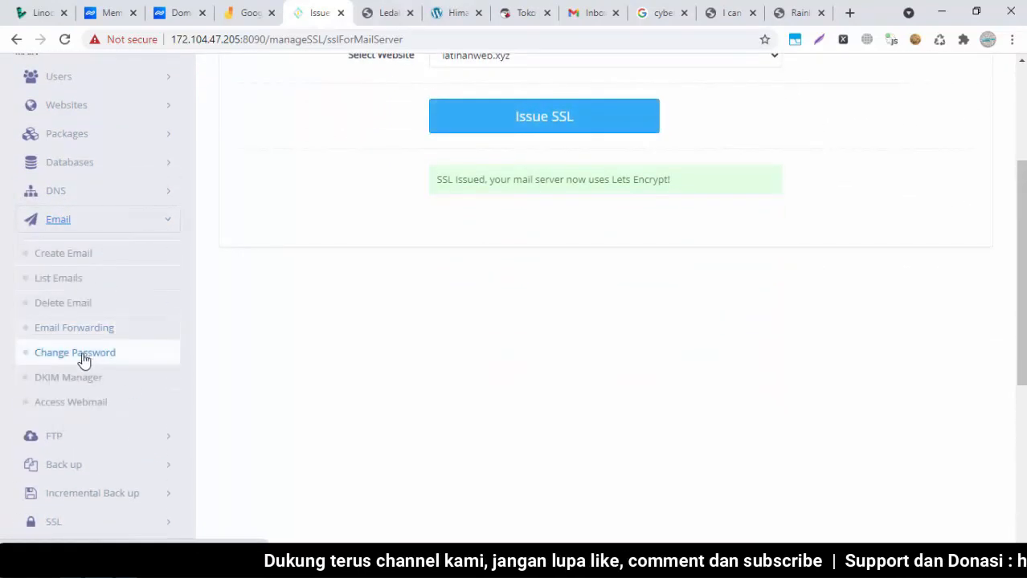
left_click(50, 404)
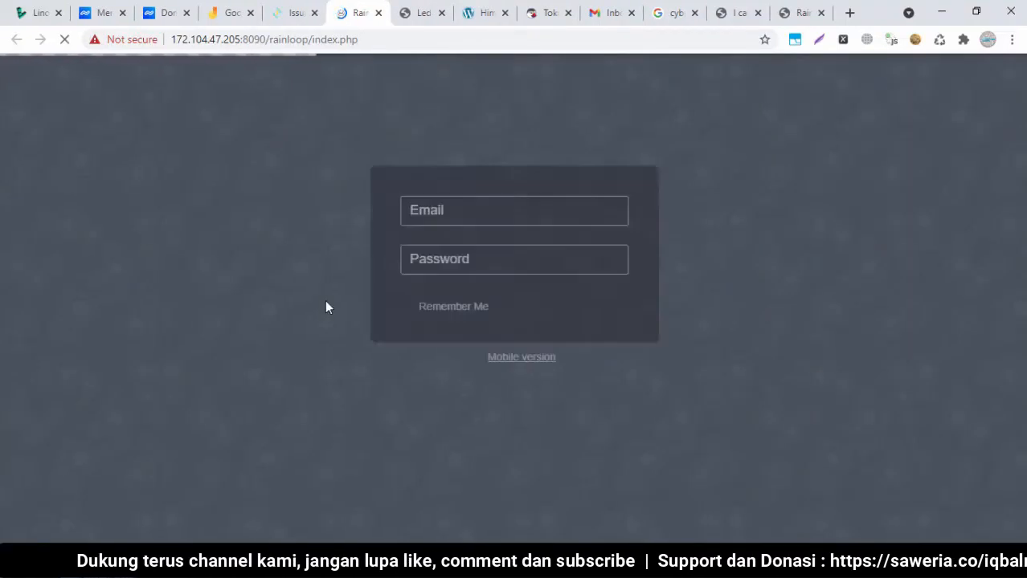
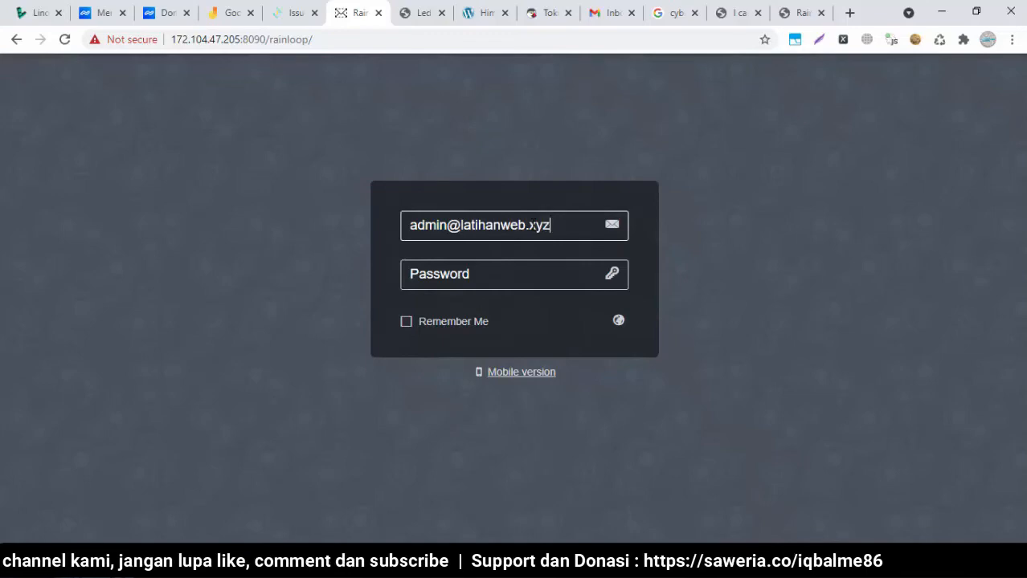
Log in with the latihanweb.xyz admin address and the password pasted from Notepad
key("Tab")
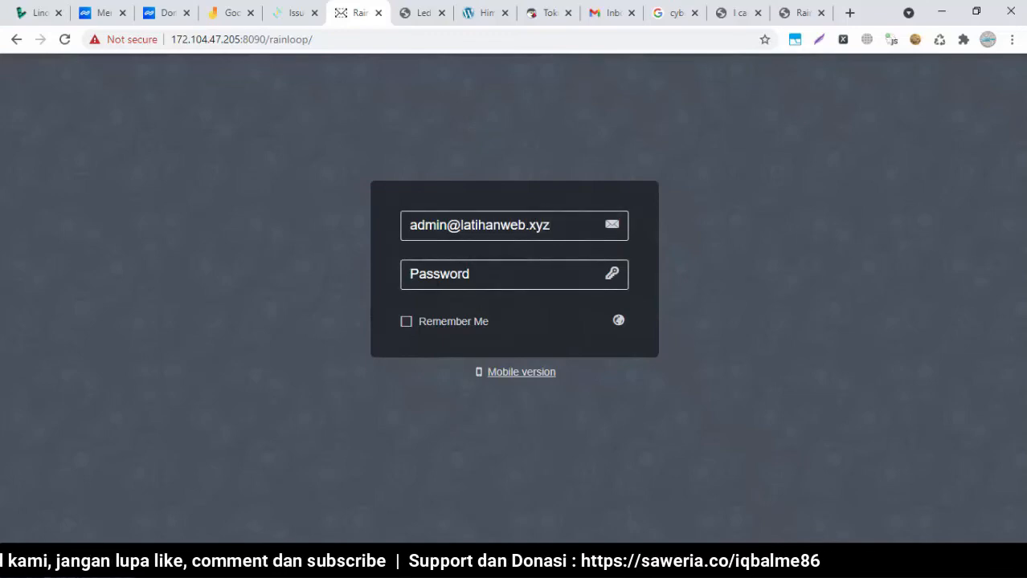
key("alt+Tab")
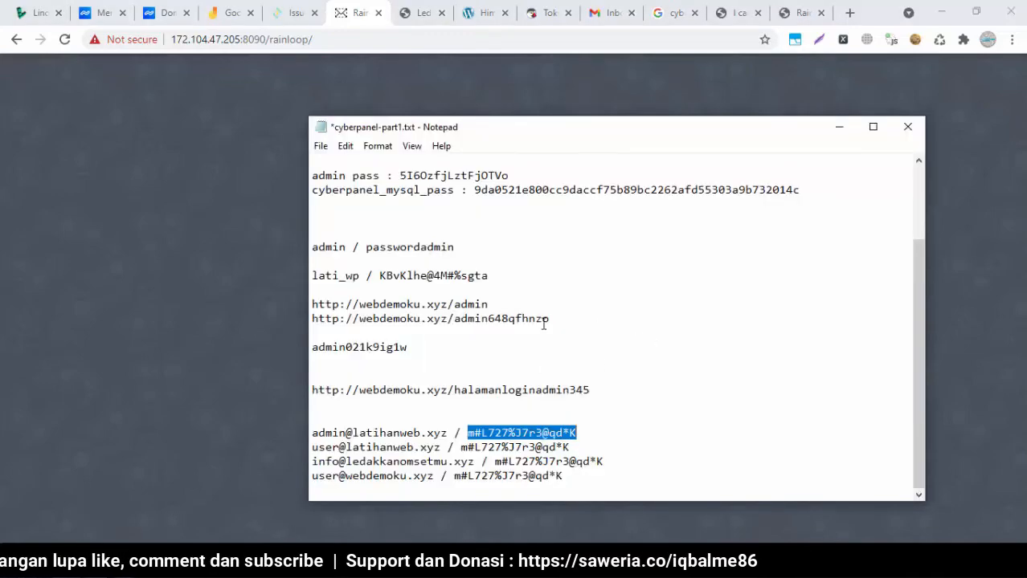
left_click(268, 264)
key("ctrl+v")
left_click(614, 278)
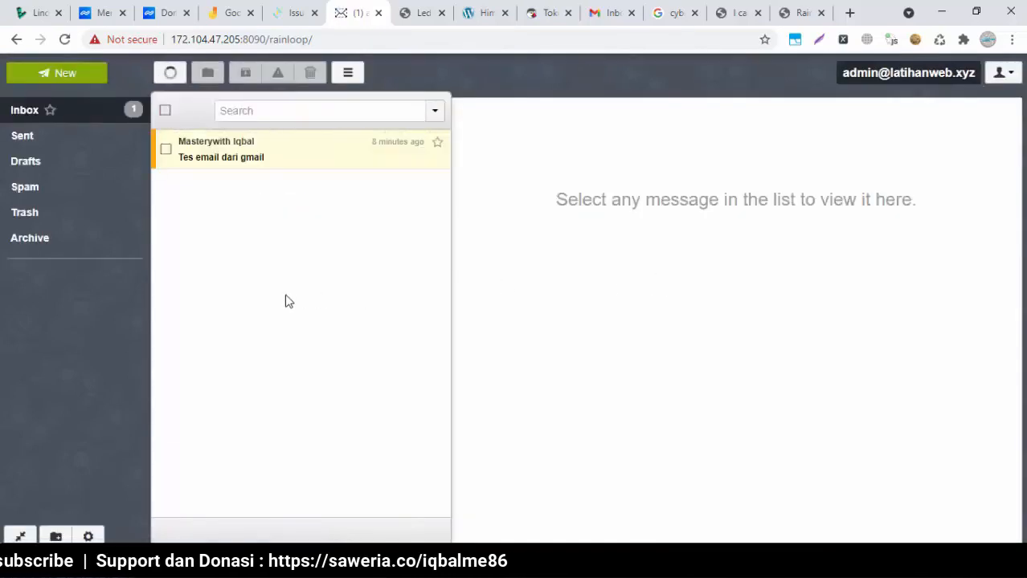
Open the 'Tes email dari gmail' message and show its reply and forward options
left_click(228, 154)
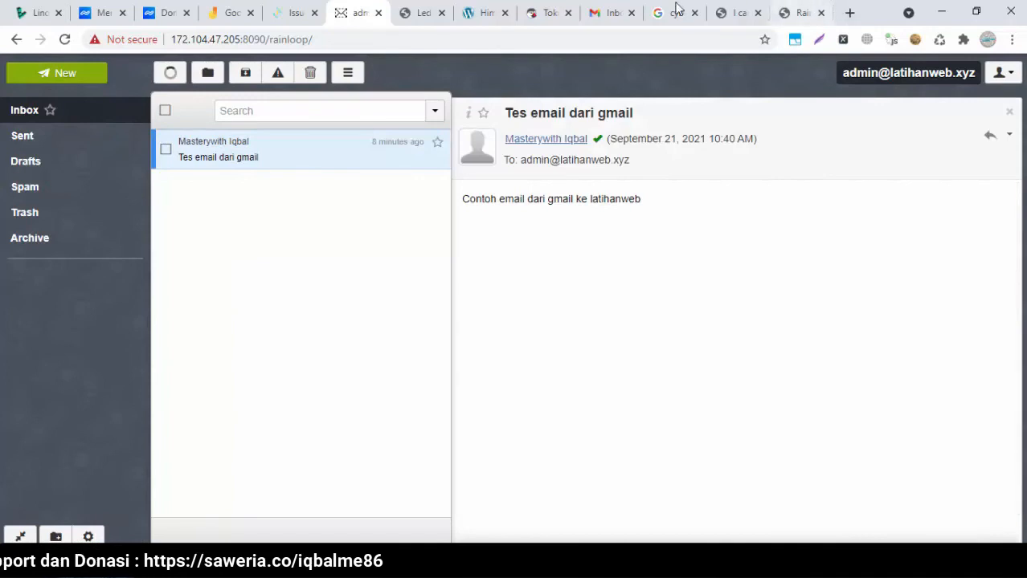
left_click(610, 7)
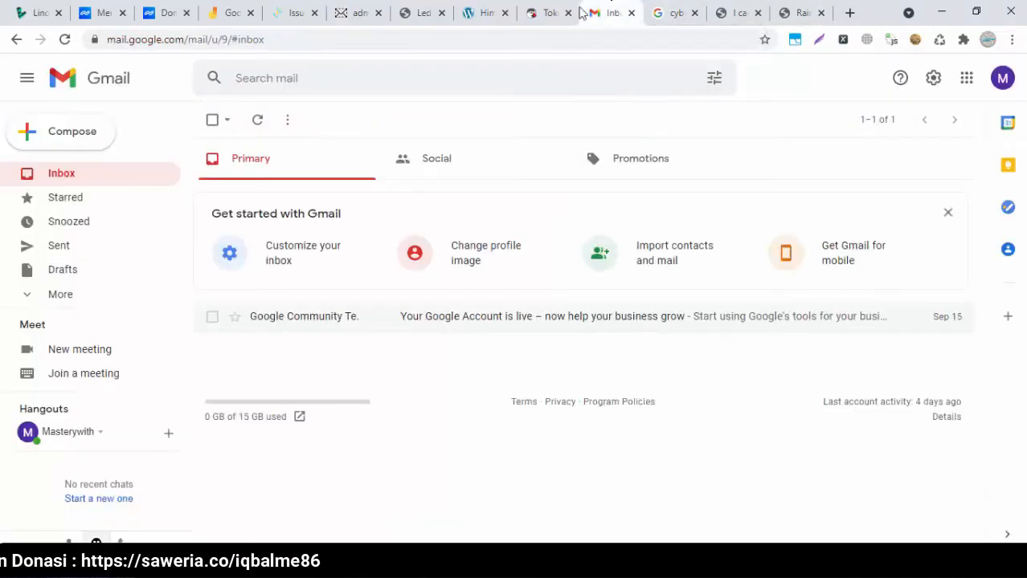
left_click(343, 15)
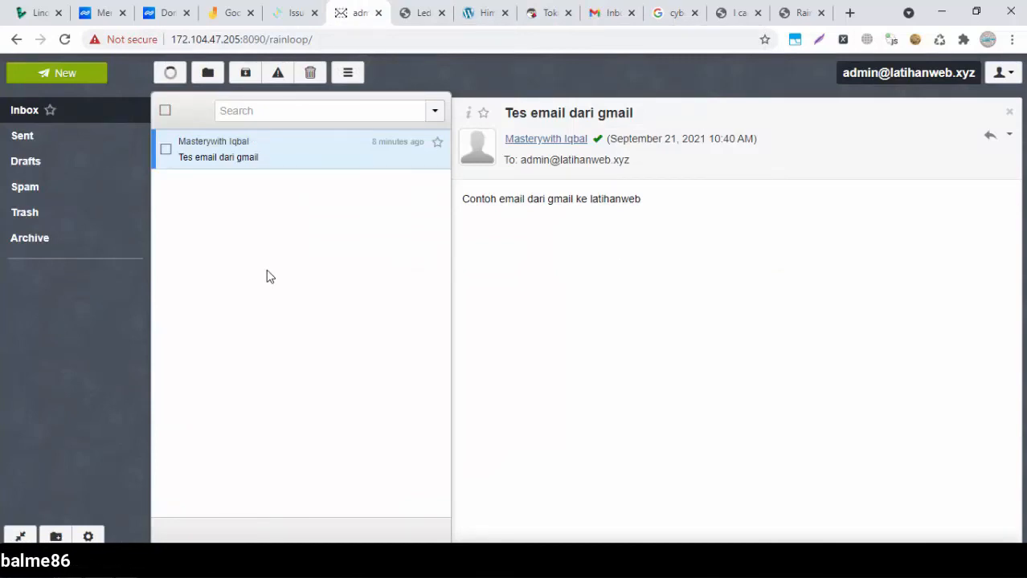
key("alt+Tab")
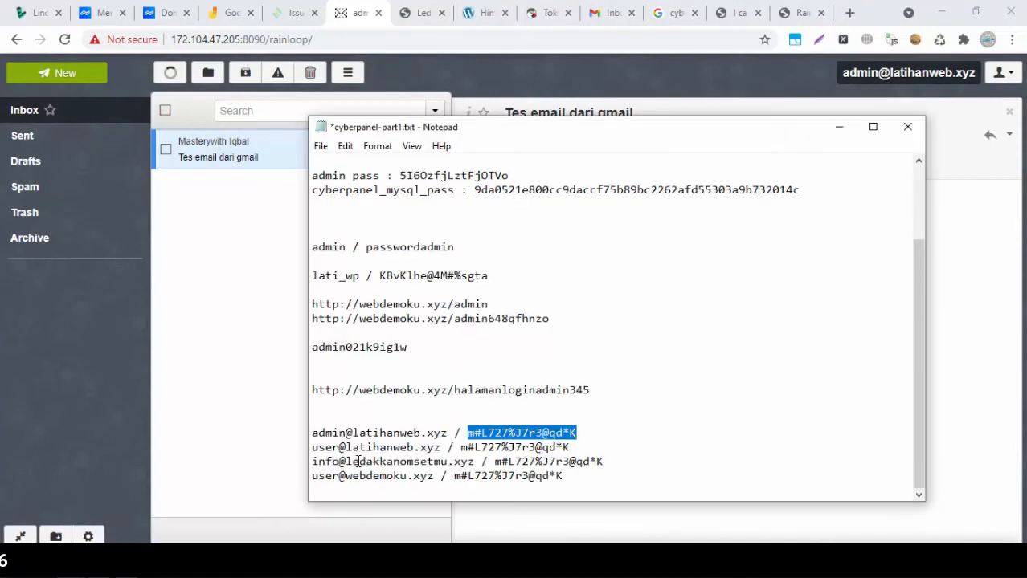
left_click(358, 462)
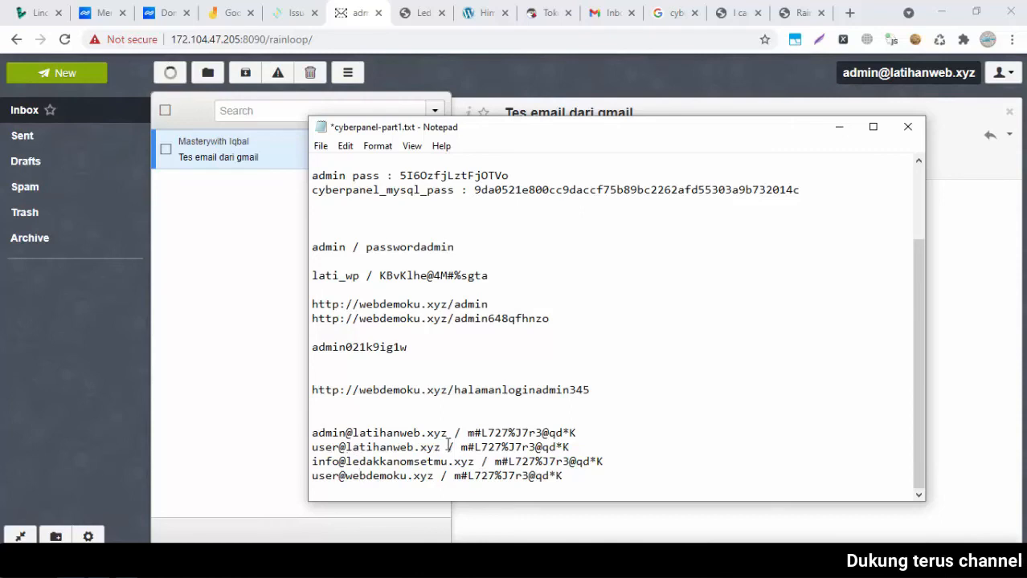
left_click(231, 276)
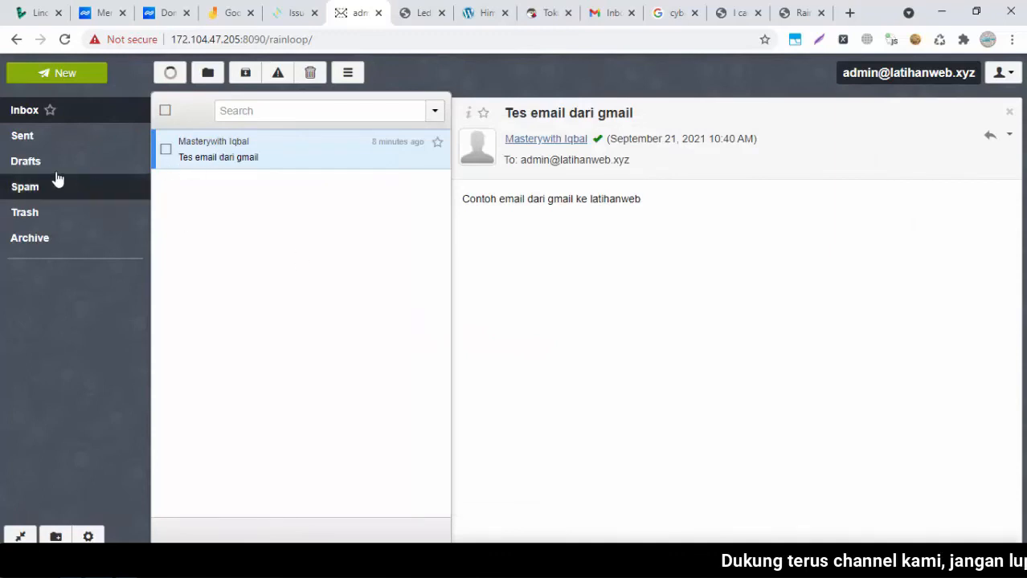
left_click(231, 154)
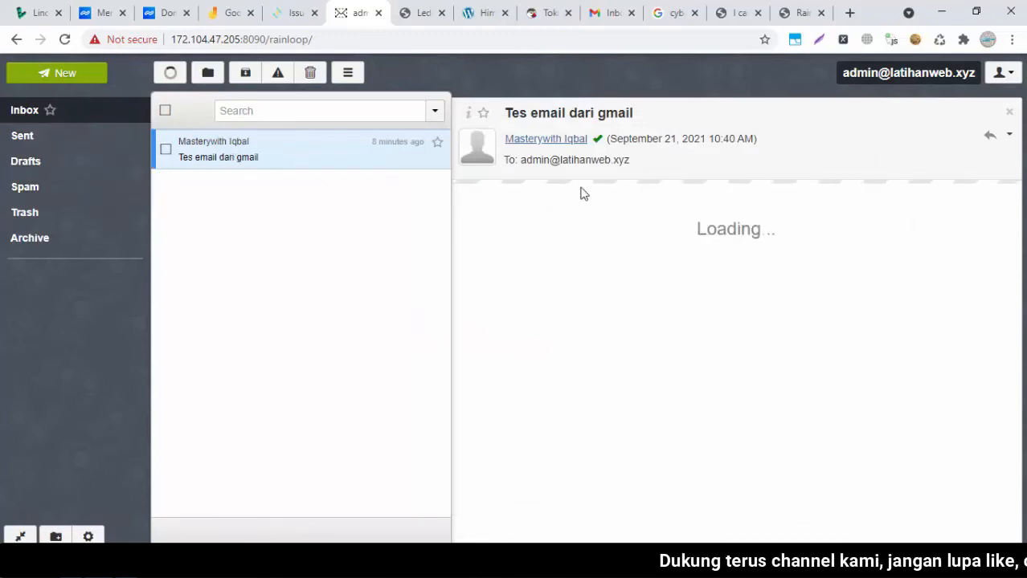
left_click(1010, 137)
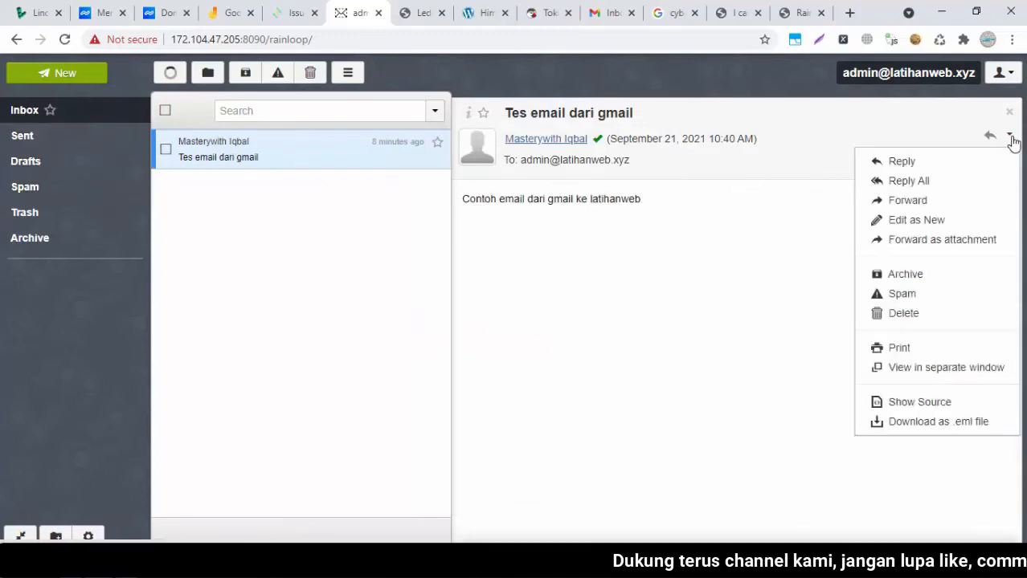
Reply with 'Ini contoh email balasan dari latihan web' and send it
left_click(976, 161)
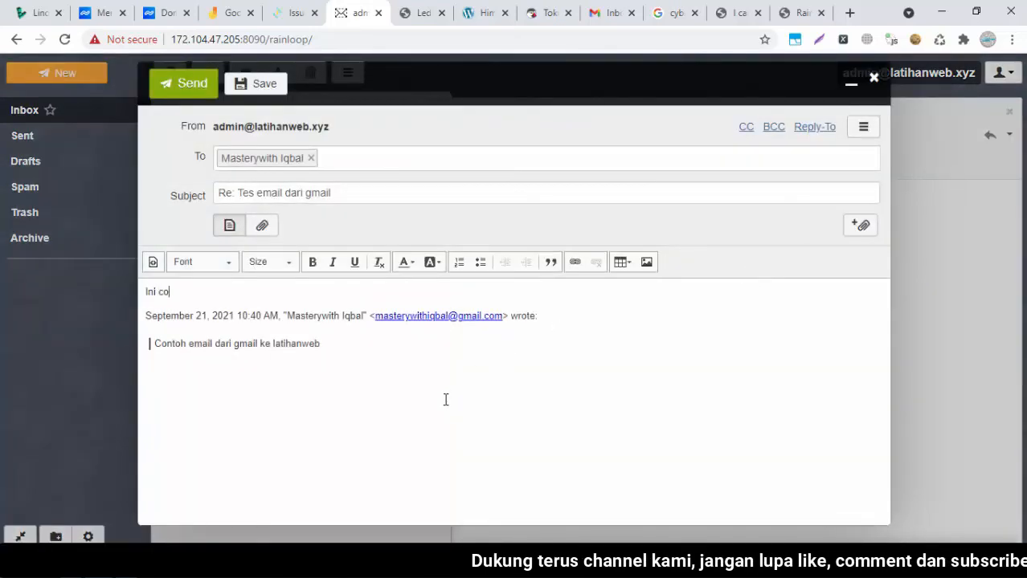
type("Ini contoh emal balasan dari ledakkan o")
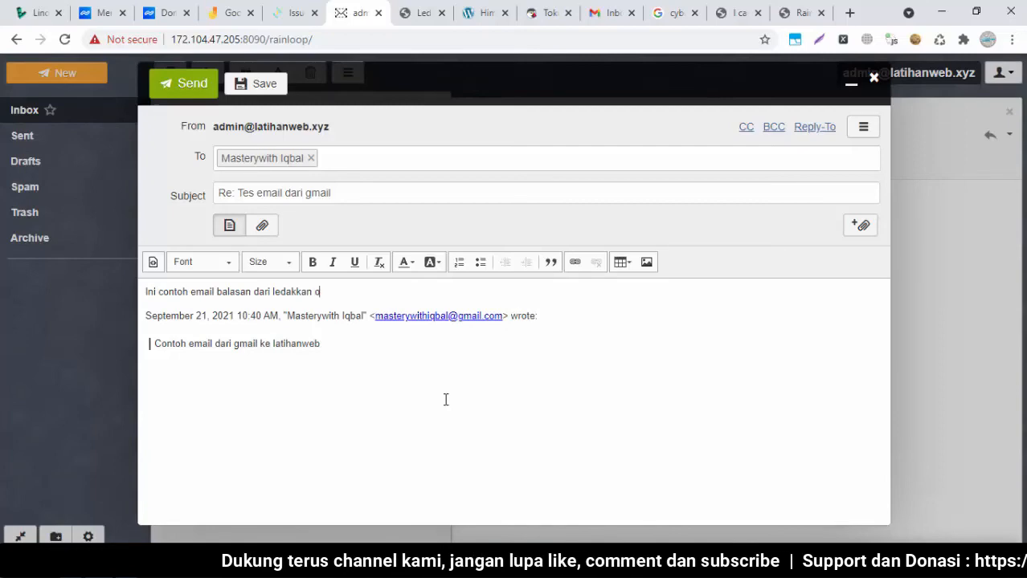
key("BackSpace")
key("BackSpace")
key("BackSpace")
key("BackSpace")
key("BackSpace")
key("BackSpace")
key("BackSpace")
key("BackSpace")
key("BackSpace")
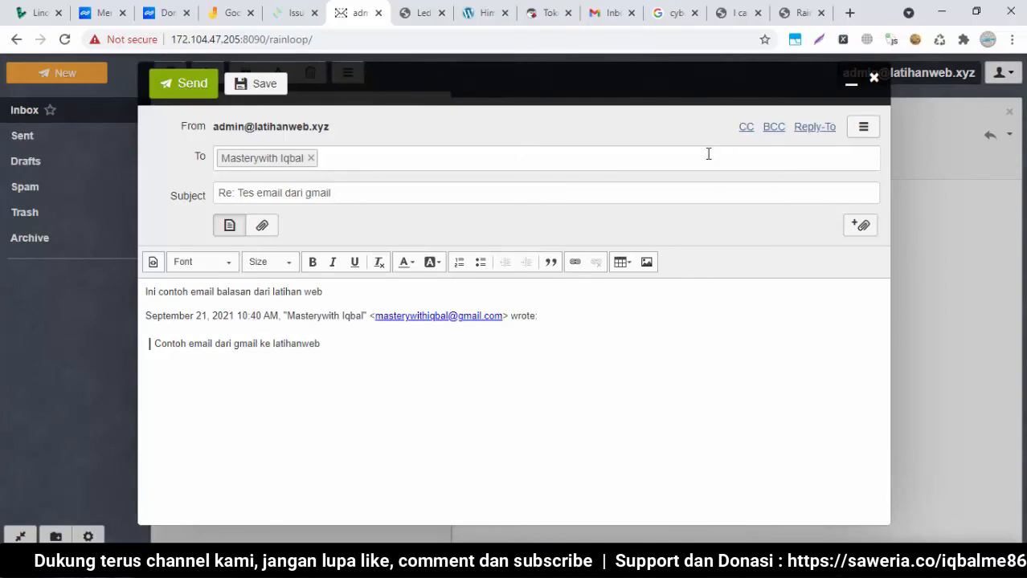
left_click(186, 83)
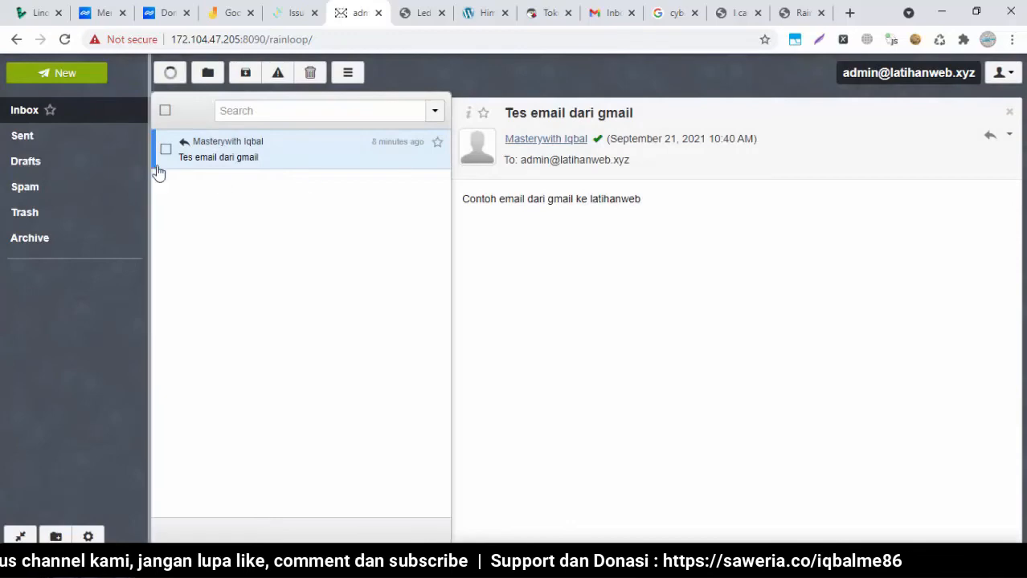
In Gmail, dismiss the getting-started panel and refresh the inbox; no reply has arrived
left_click(590, 16)
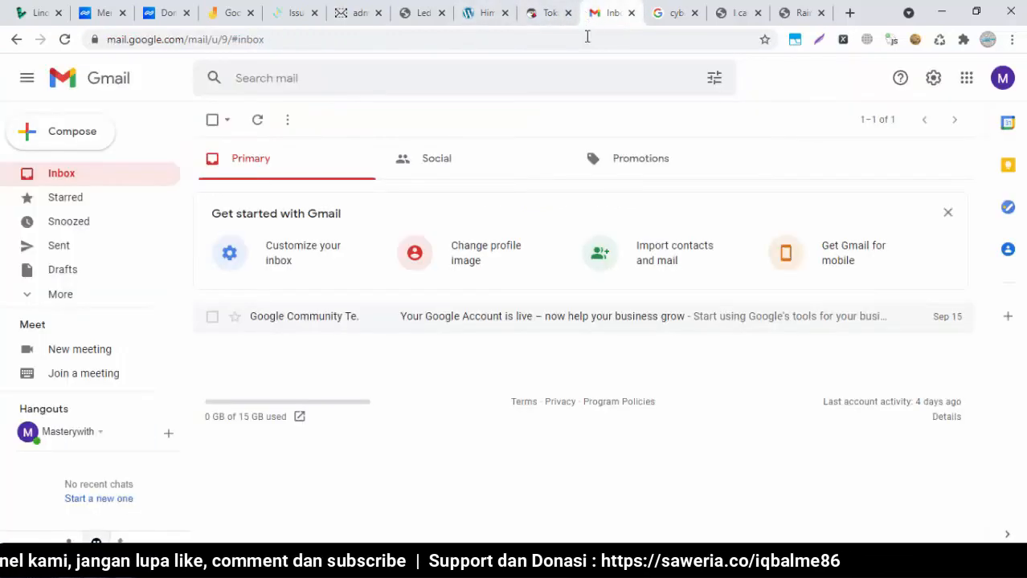
left_click(70, 176)
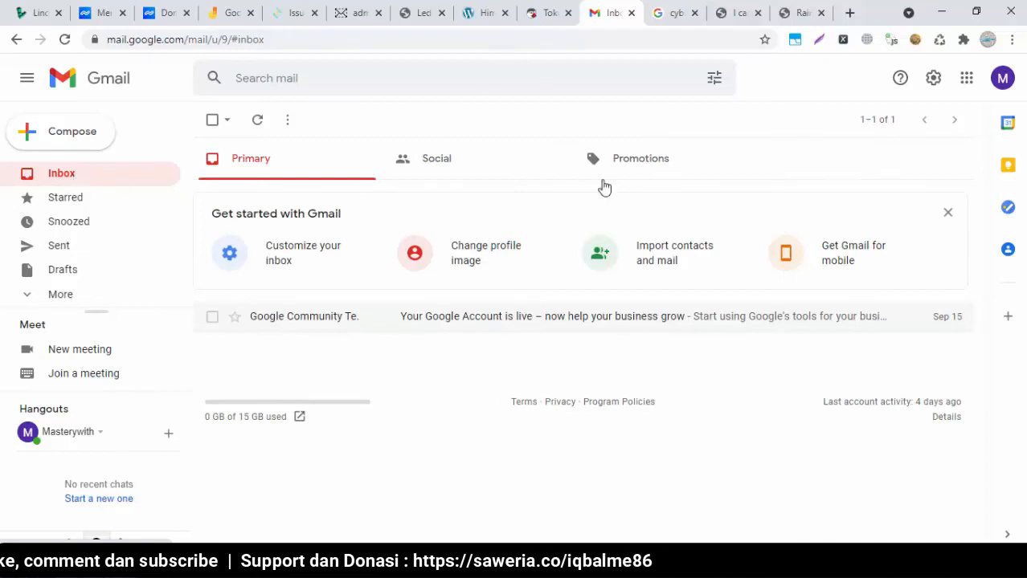
left_click(947, 212)
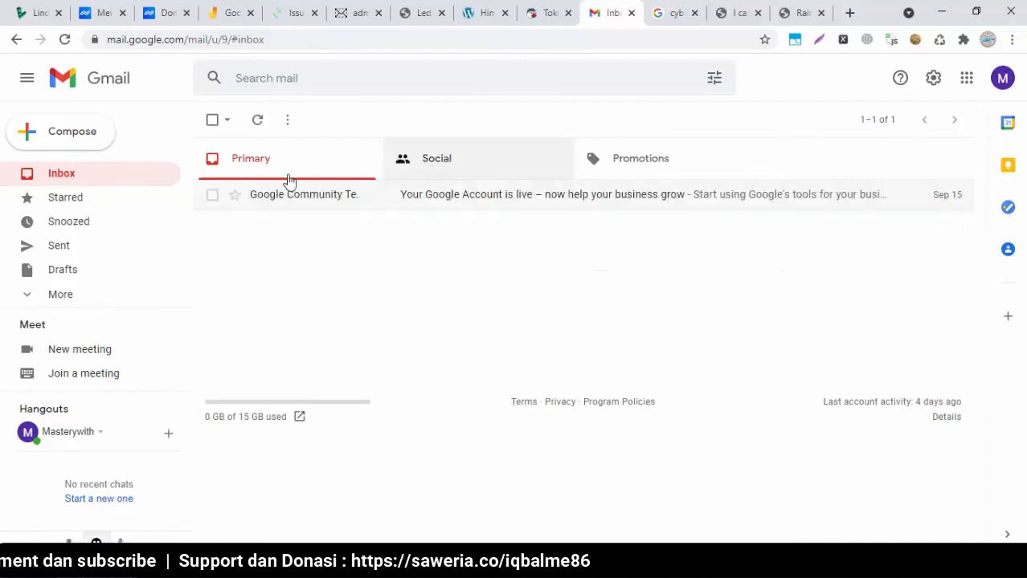
left_click(78, 177)
left_click(64, 178)
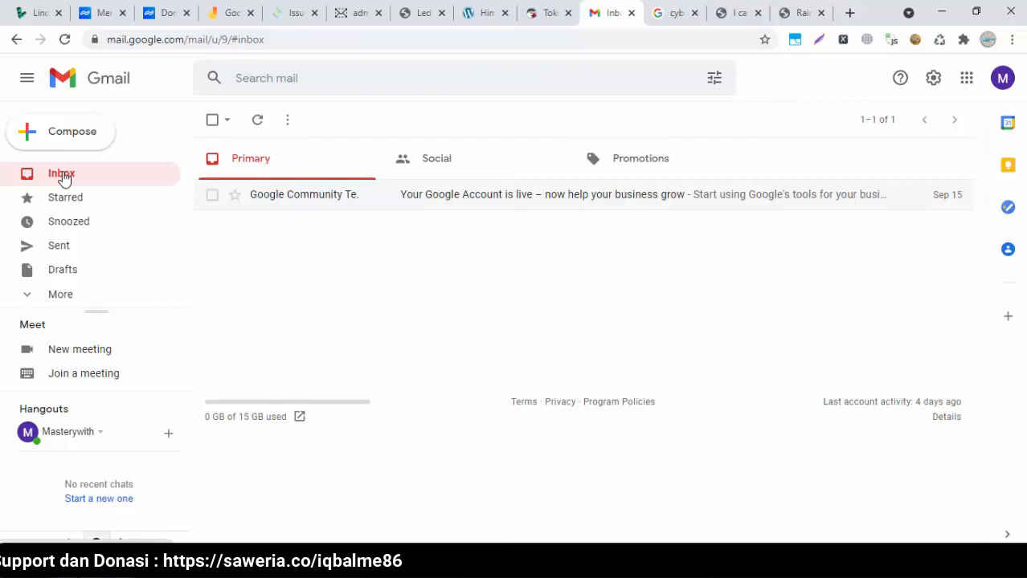
Open the MAILER-DAEMON 'Undelivered Mail Returned to Sender' notice in RainLoop
left_click(362, 11)
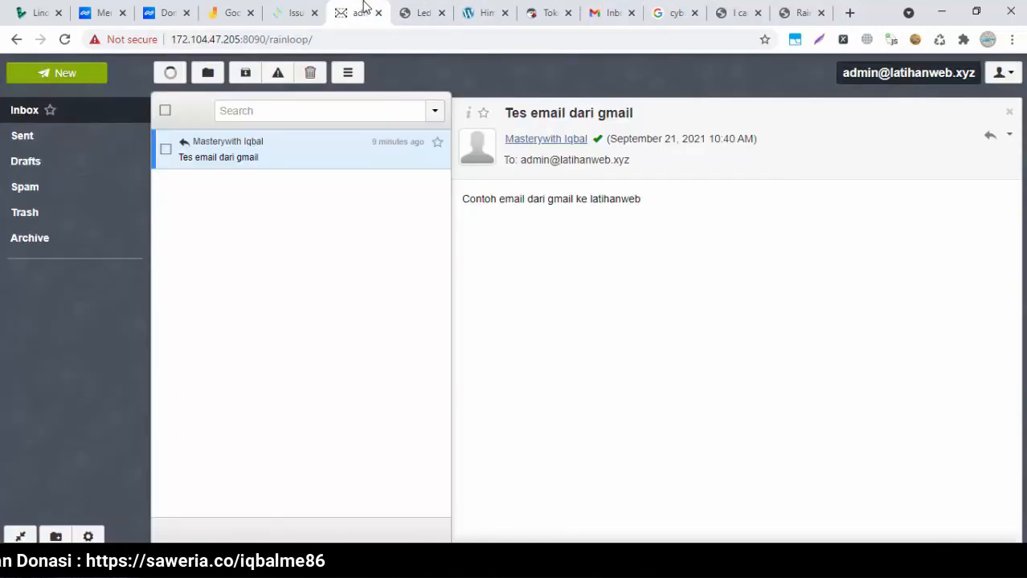
left_click(596, 6)
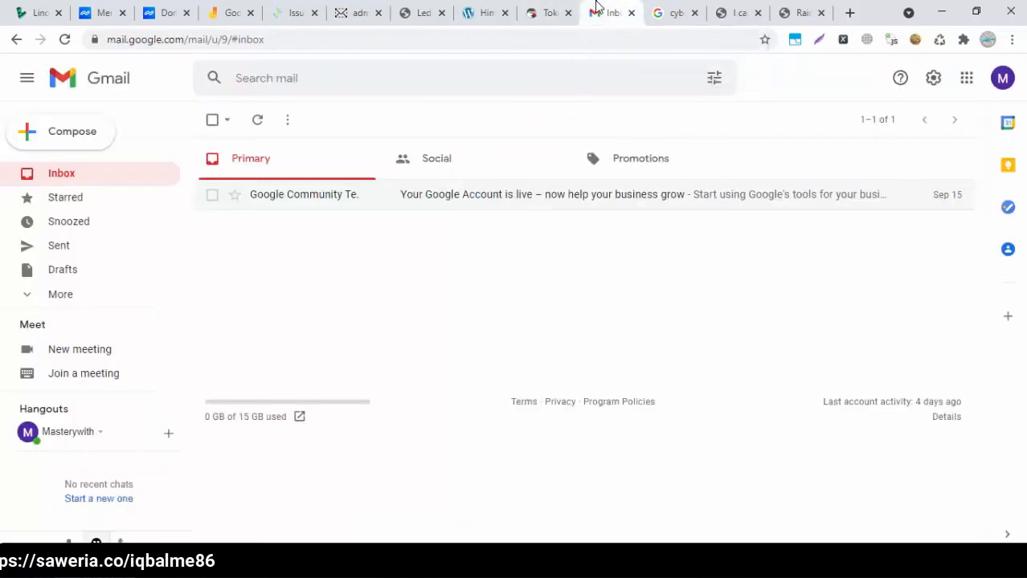
left_click(346, 11)
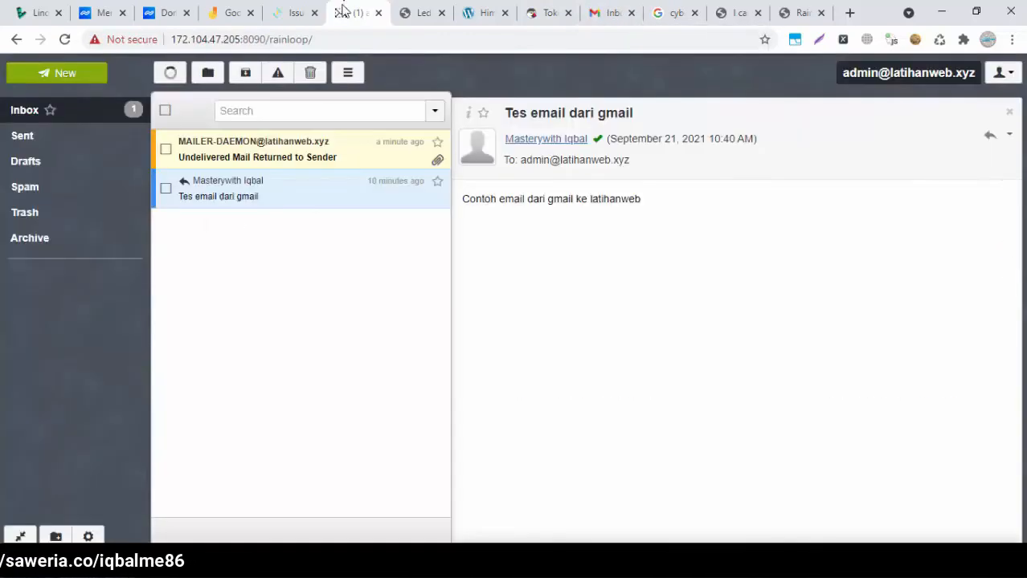
left_click(310, 166)
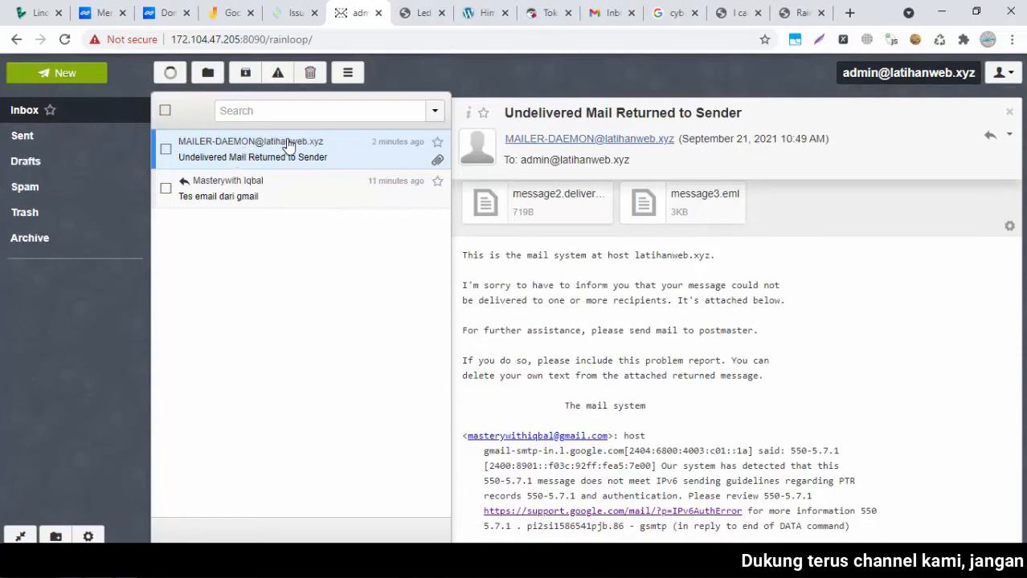
Turn Server Status on under Mail Settings > Email Policy Server, save, then reopen the Gmail test message in Rainloop
left_click(303, 9)
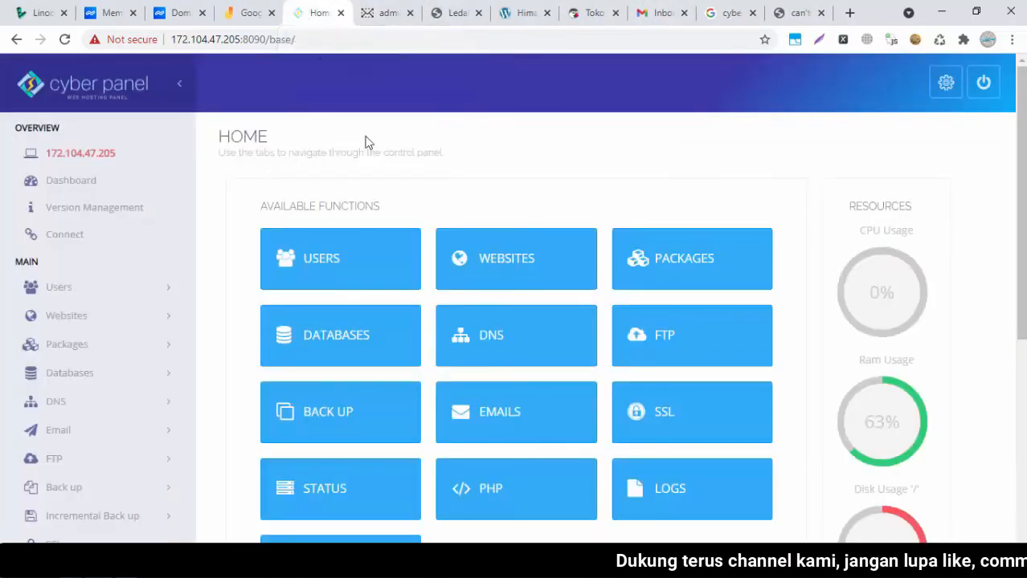
left_click_drag(1021, 165, 1022, 368)
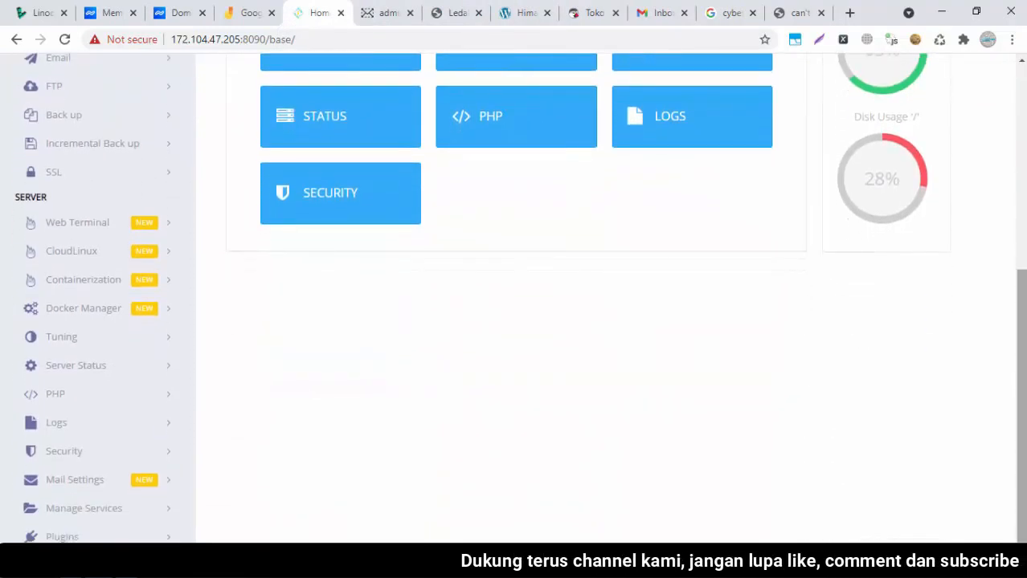
left_click(92, 482)
scroll(634, 450, "down", 2)
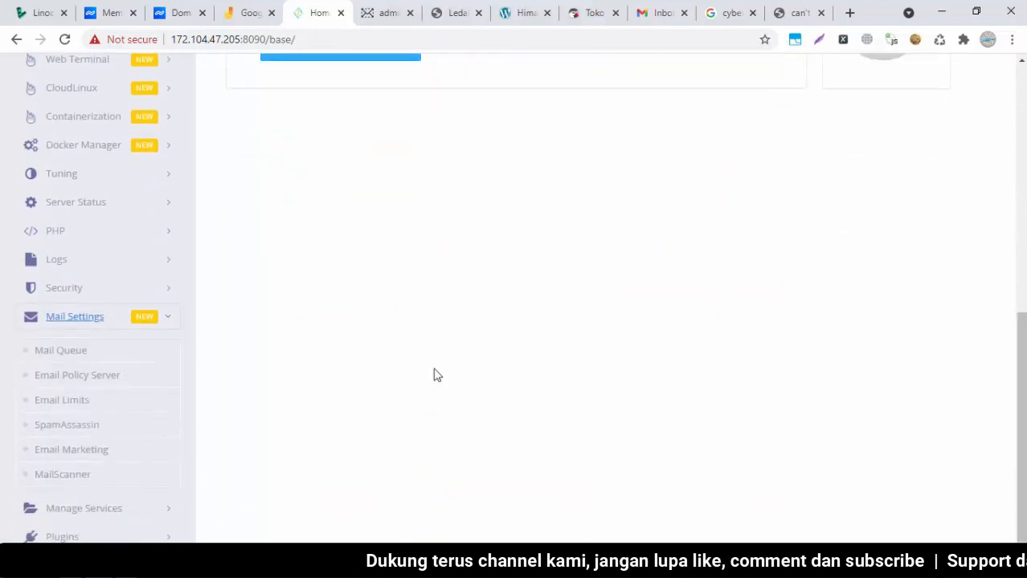
left_click(70, 384)
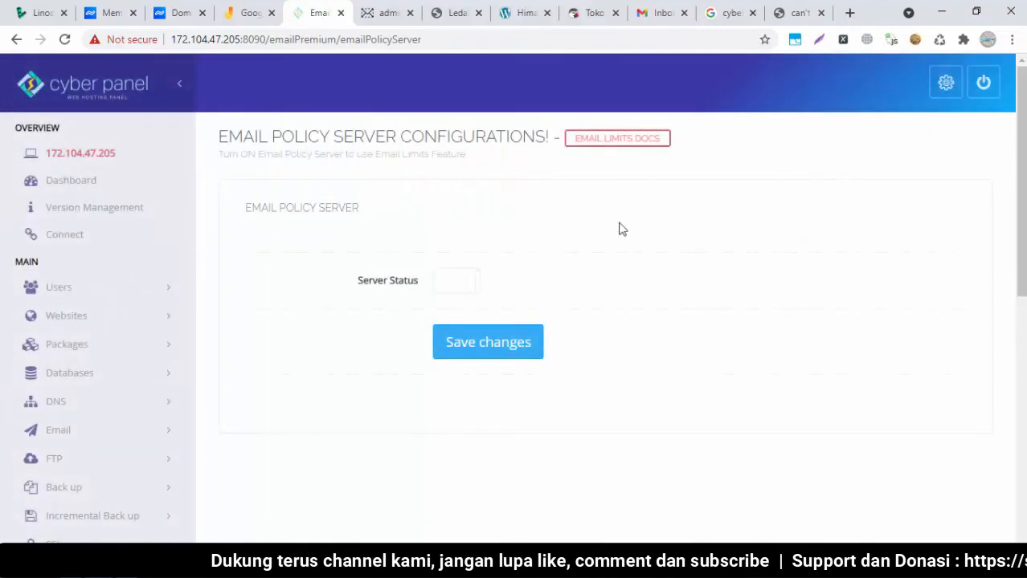
left_click(454, 286)
left_click(522, 342)
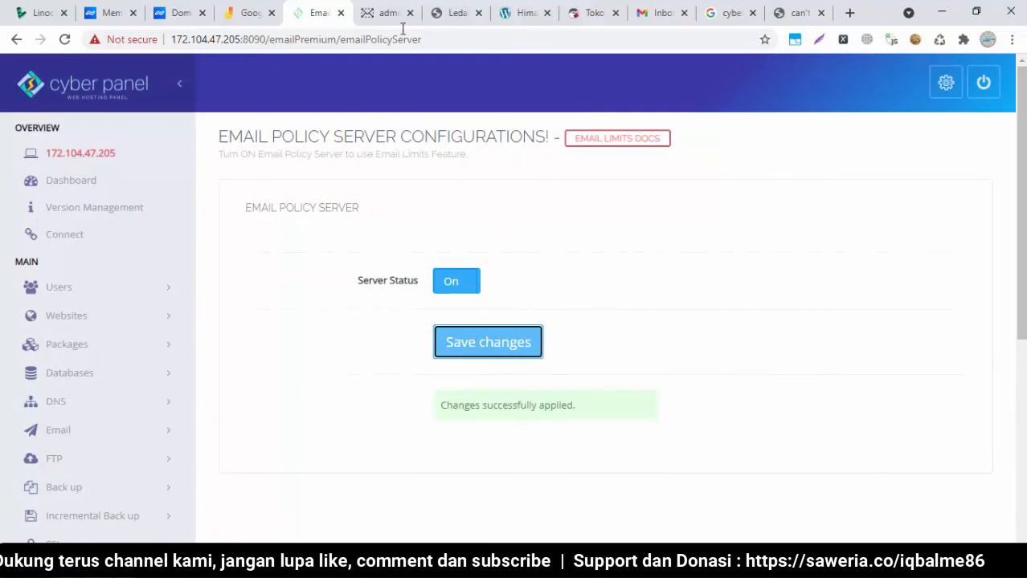
left_click(388, 13)
left_click(346, 194)
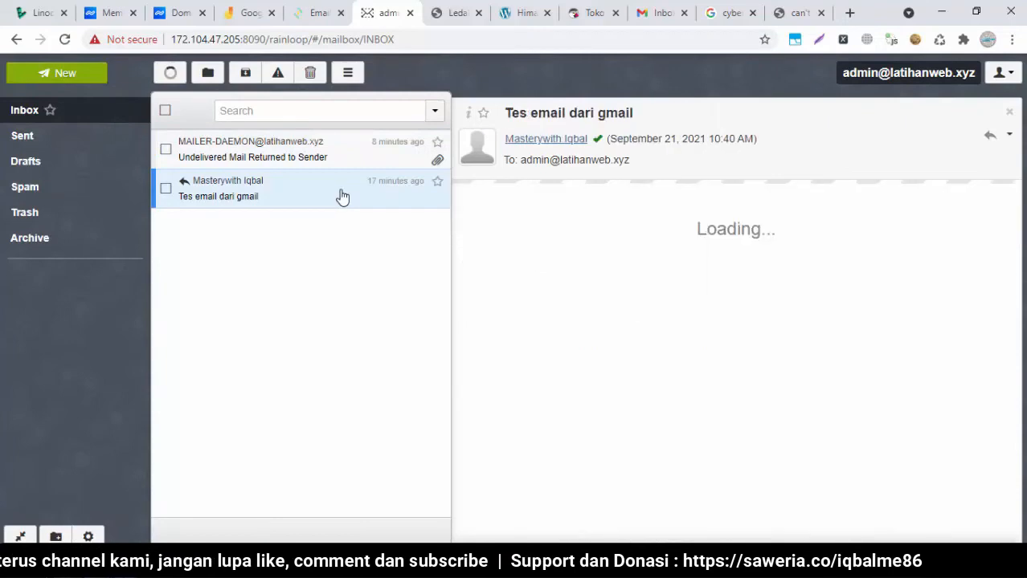
Reply to 'Tes email dari gmail' with 'Ini contoh email balasan dari latihan web setelah mengaktifkan server mailnya'
left_click(1009, 136)
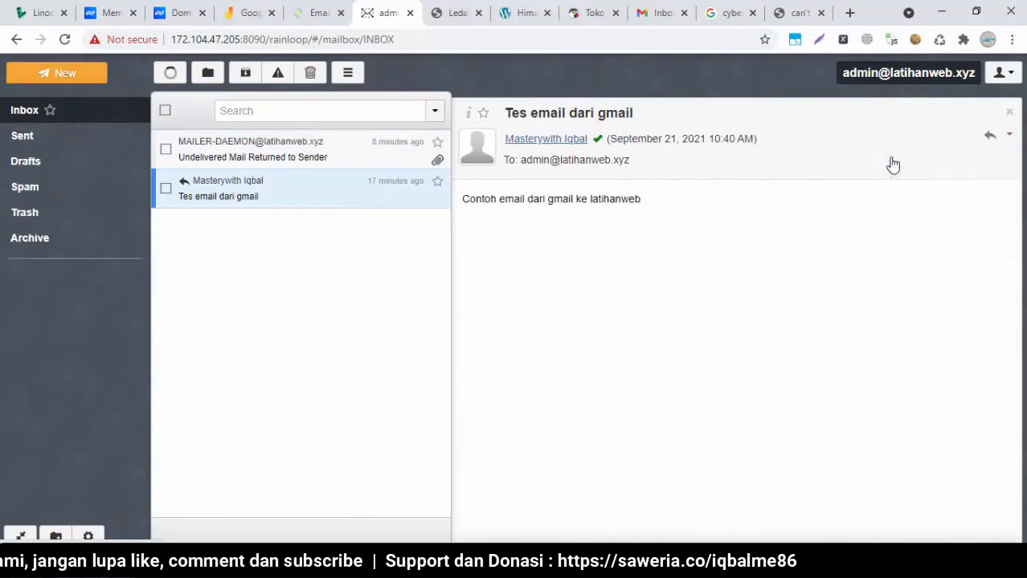
left_click(896, 161)
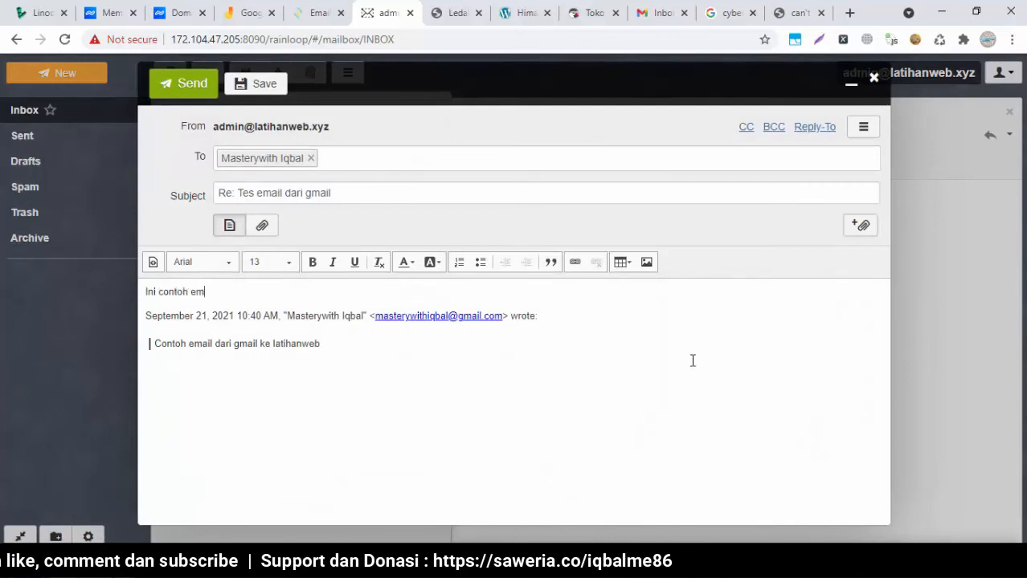
type("Ini contoh email balasan dari ")
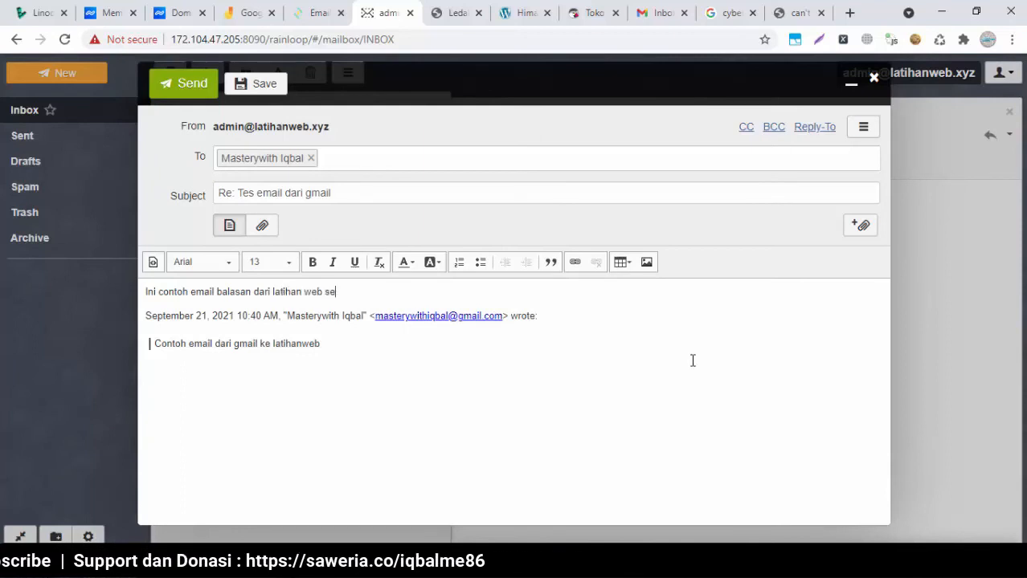
type("latihan web setelah mengaktifkan server mailnya")
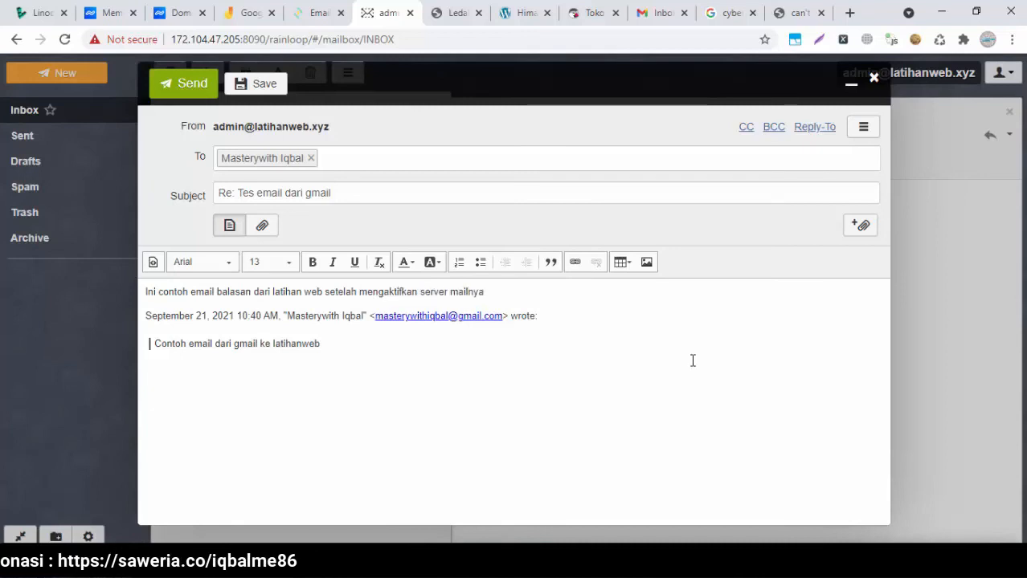
left_click(183, 88)
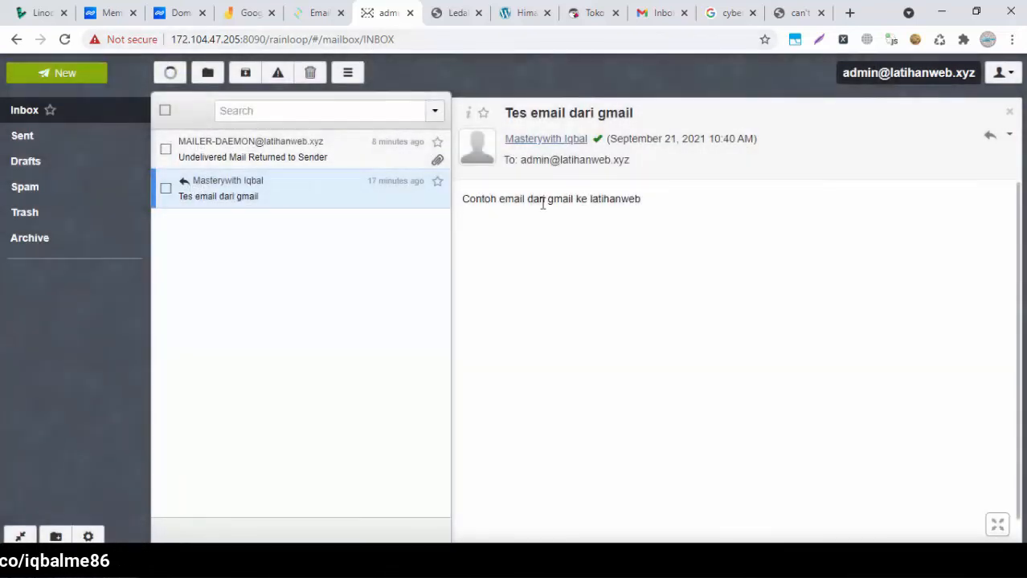
Refresh the inbox, read the new MAILER-DAEMON bounce, and recheck the Email Policy Server setting
left_click(165, 78)
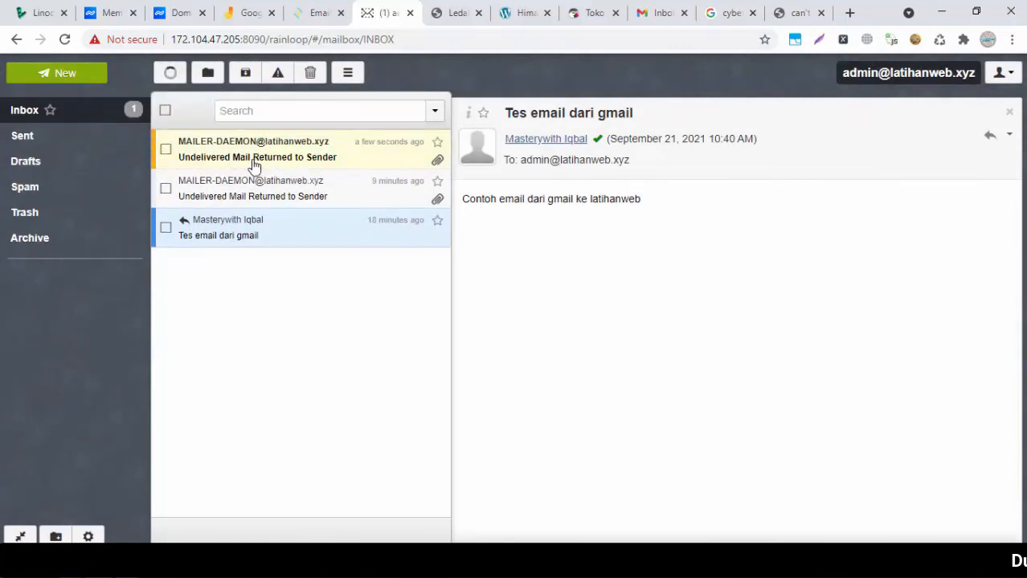
left_click(254, 161)
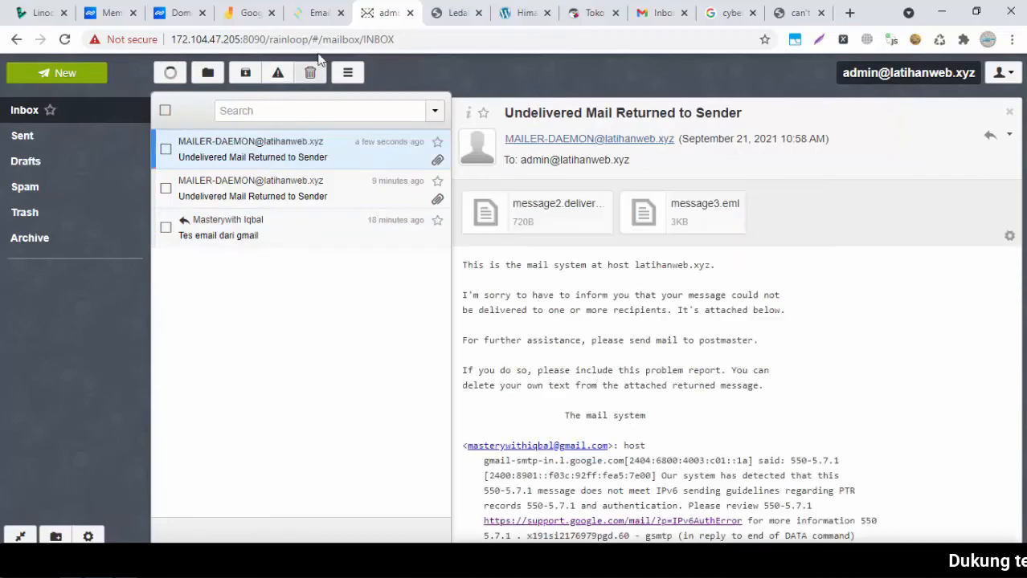
left_click(315, 14)
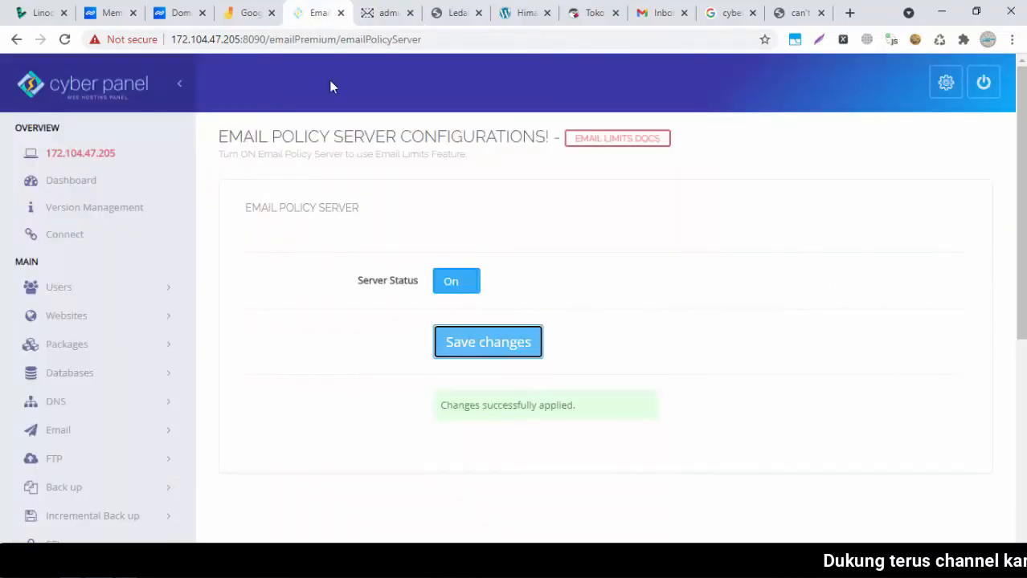
left_click(389, 13)
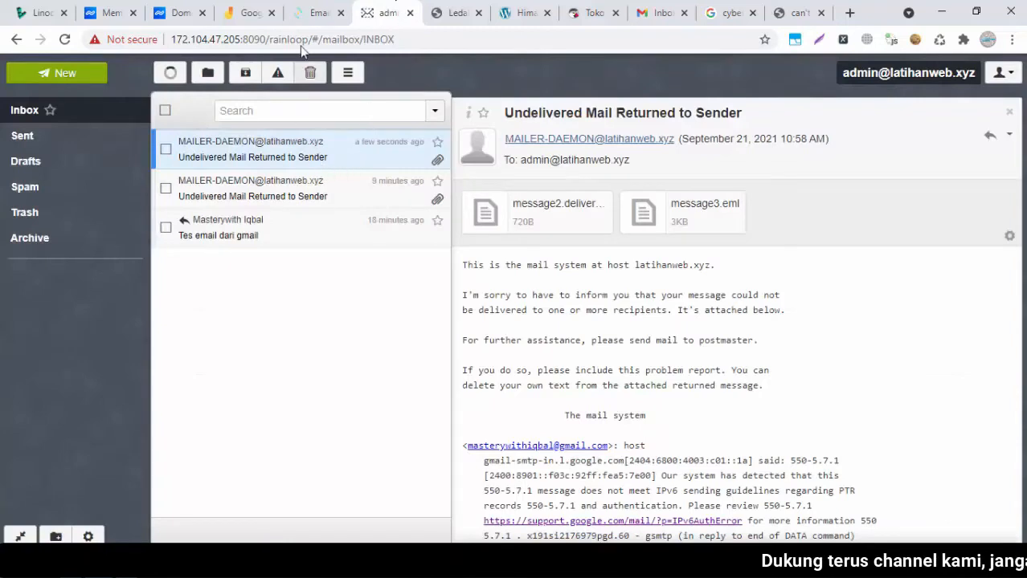
Reply 'Testing balasan' to 'Tes email dari gmail' and refresh the inbox for new mail
left_click(272, 237)
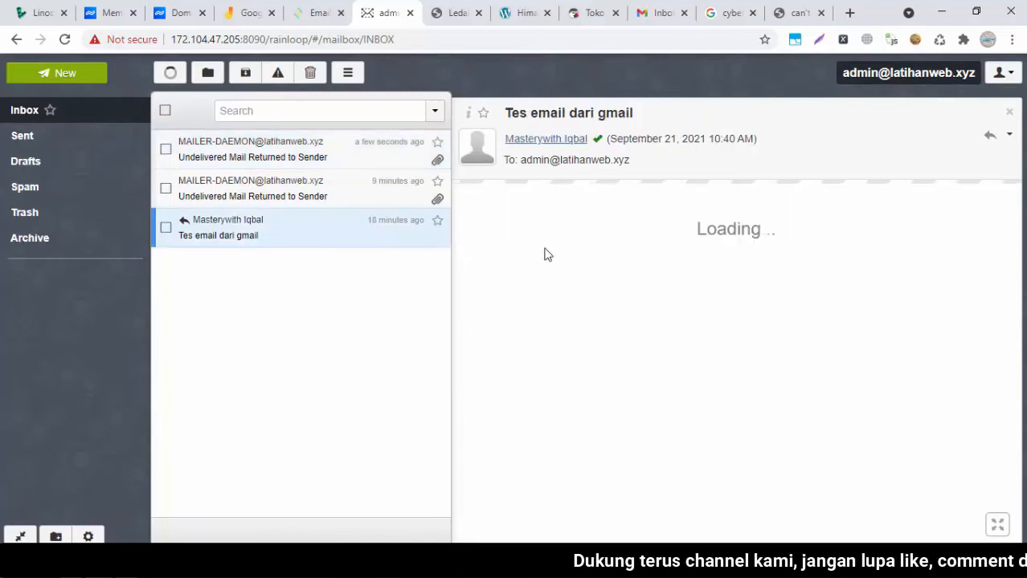
left_click(1010, 135)
left_click(901, 161)
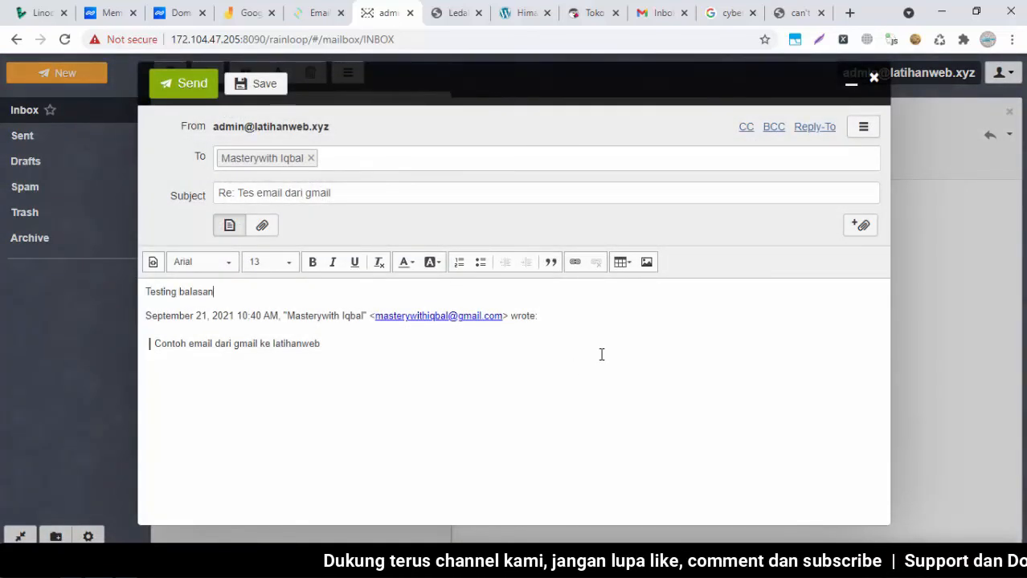
key("ctrl+Return")
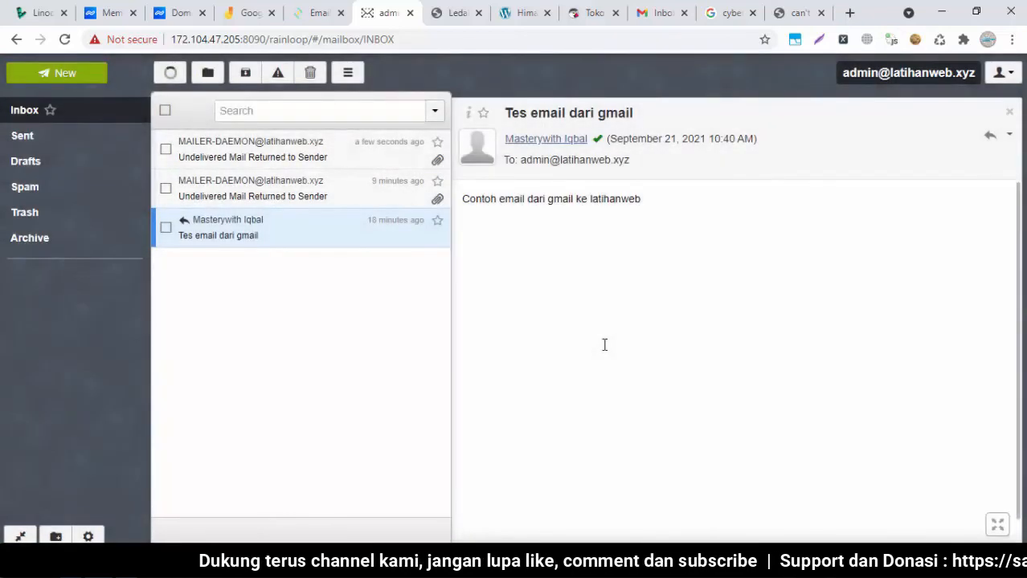
left_click(173, 74)
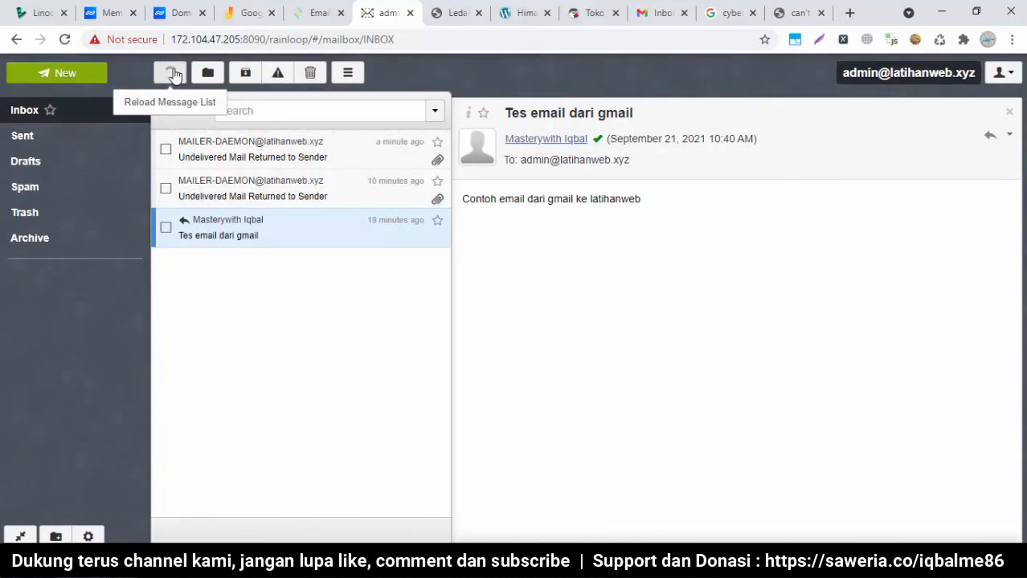
left_click(173, 73)
Refresh the Gmail inbox and open the Spam folder
left_click(651, 12)
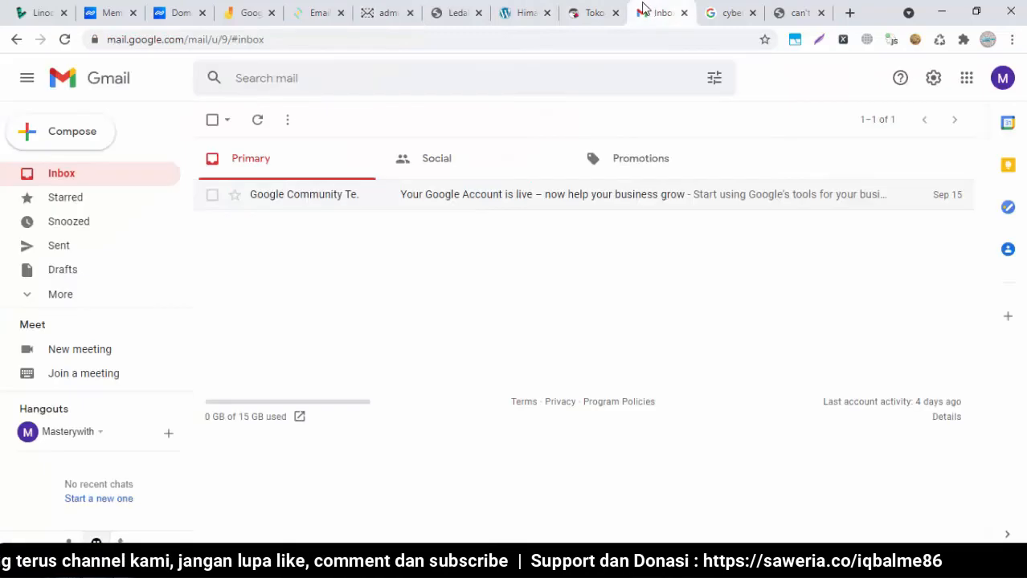
left_click(61, 175)
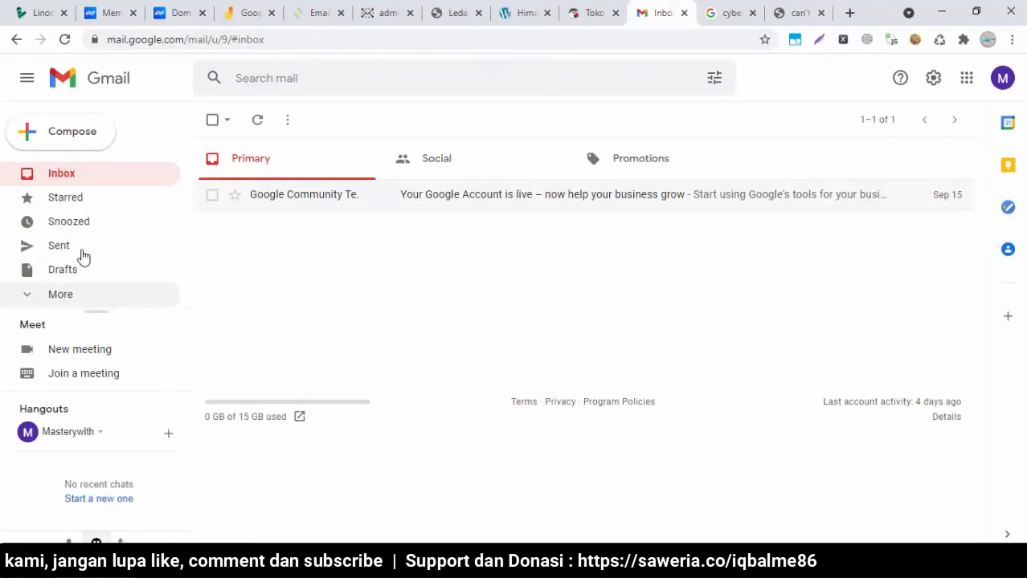
left_click(70, 297)
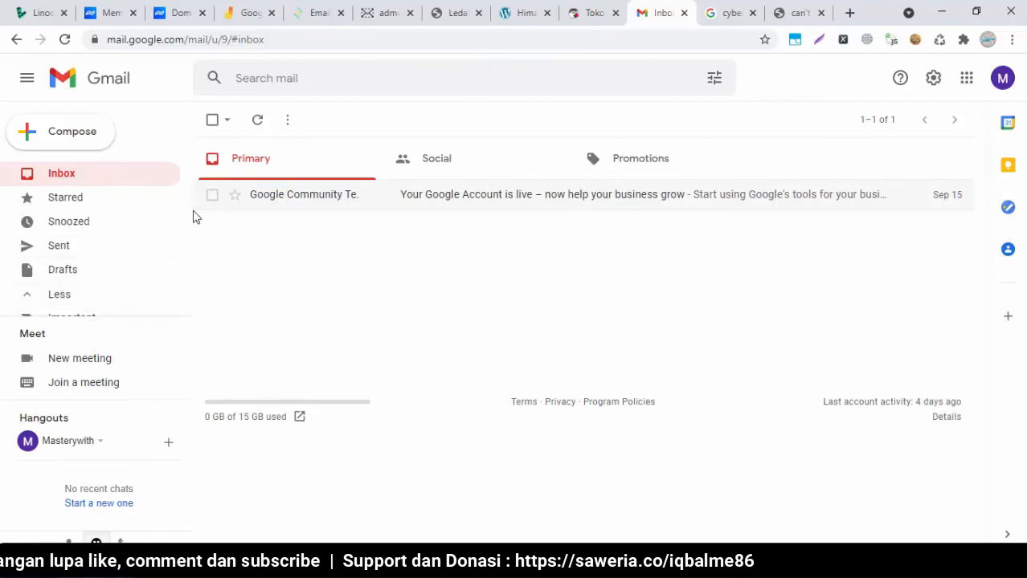
left_click_drag(190, 216, 191, 285)
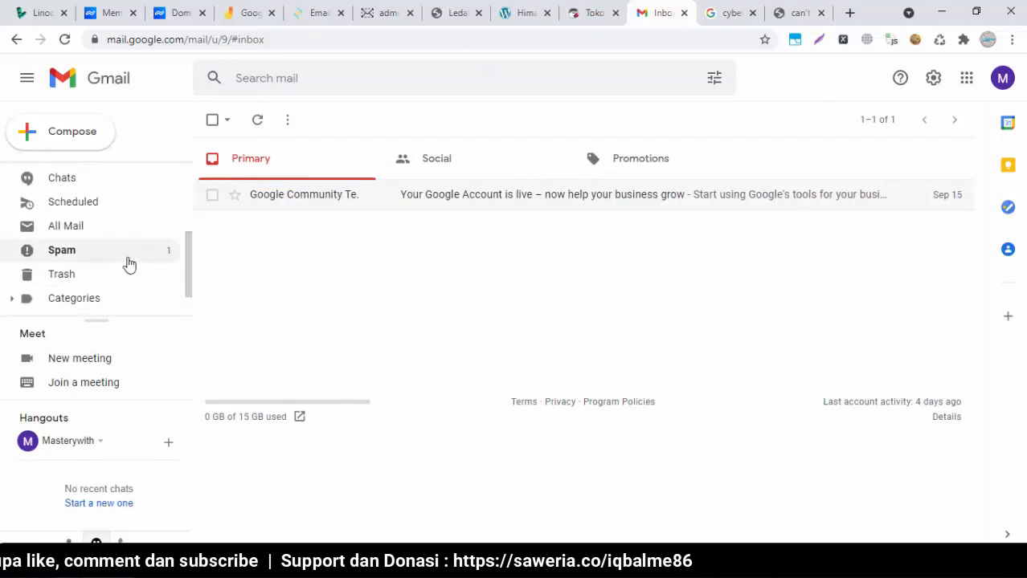
left_click(124, 259)
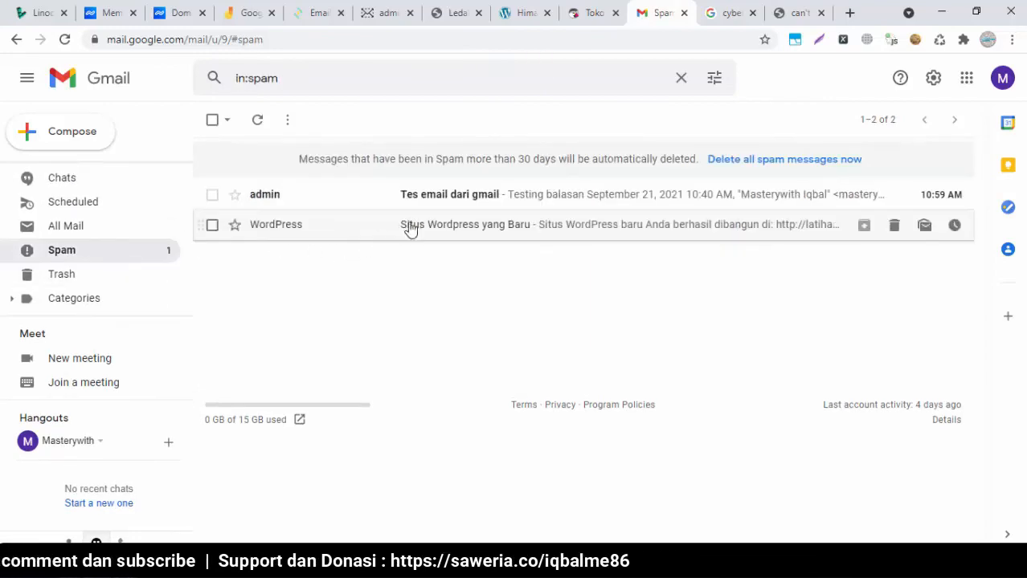
Read the 'Tes email dari gmail' reply in Spam, then return to the Rainloop inbox
left_click(485, 203)
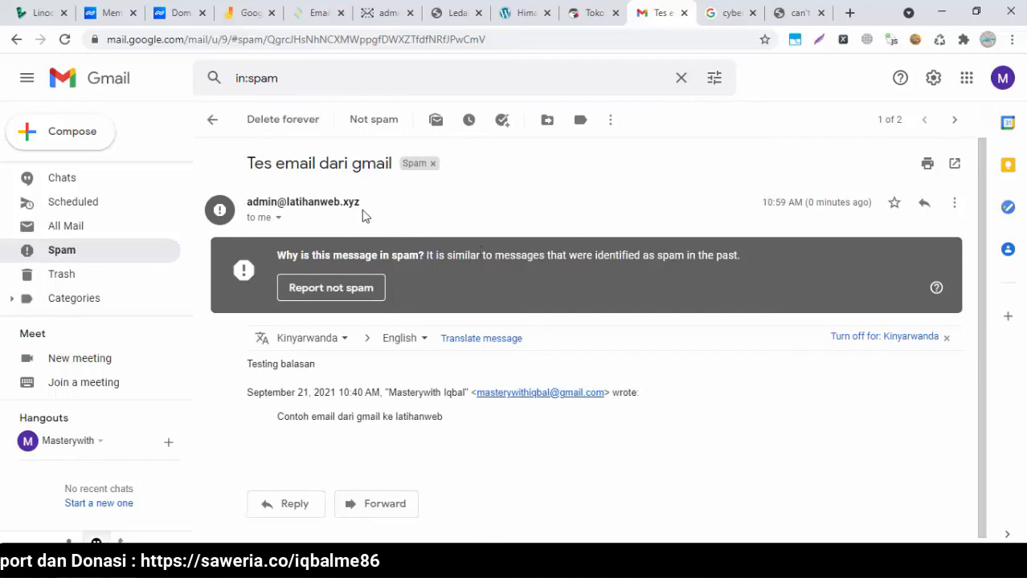
scroll(187, 253, "up", 2)
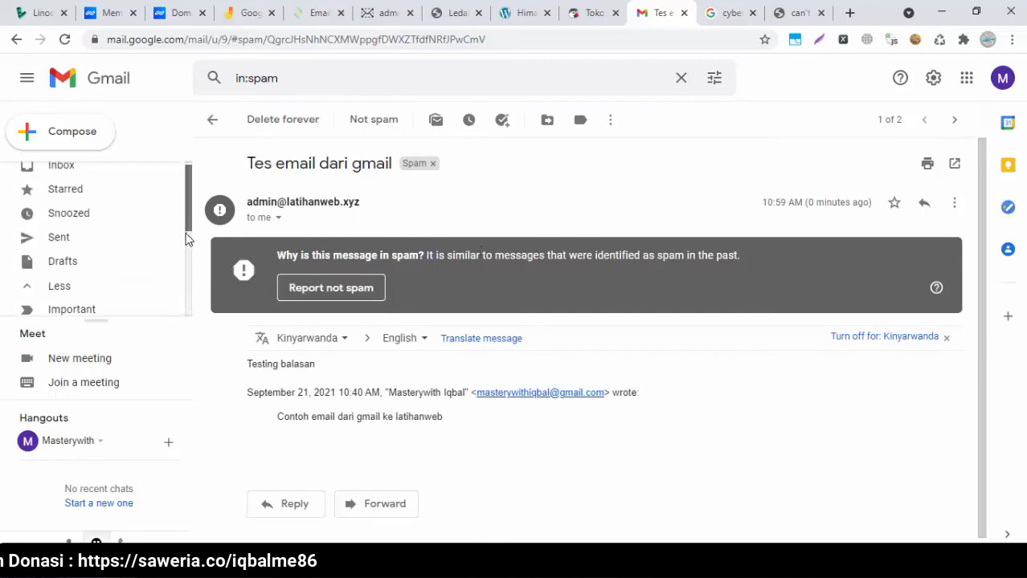
scroll(188, 274, "down", 2)
left_click_drag(187, 287, 187, 298)
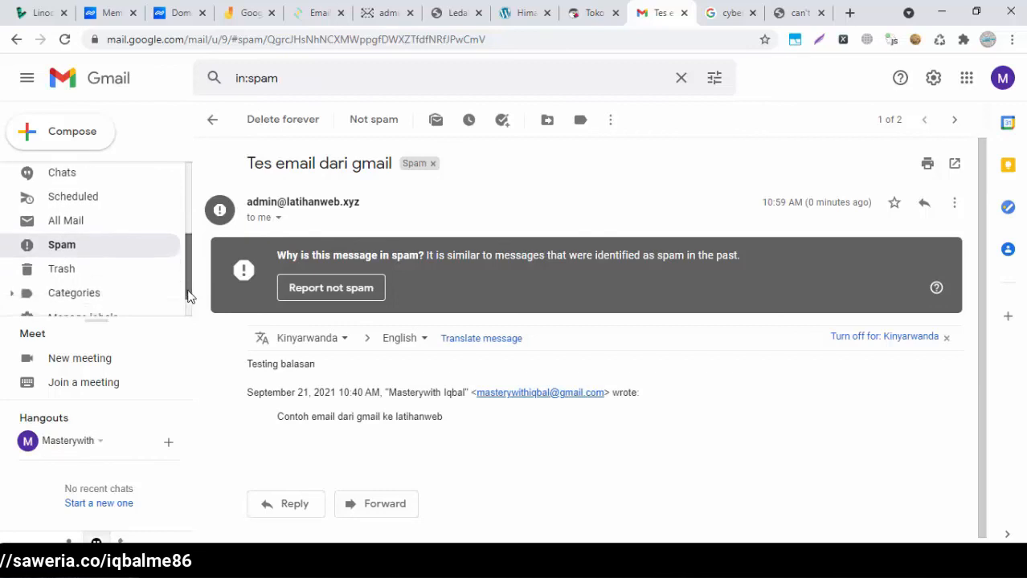
mouse_move(188, 293)
left_mouse_down()
mouse_move(197, 271)
mouse_move(189, 304)
mouse_move(194, 235)
mouse_move(186, 297)
left_mouse_up()
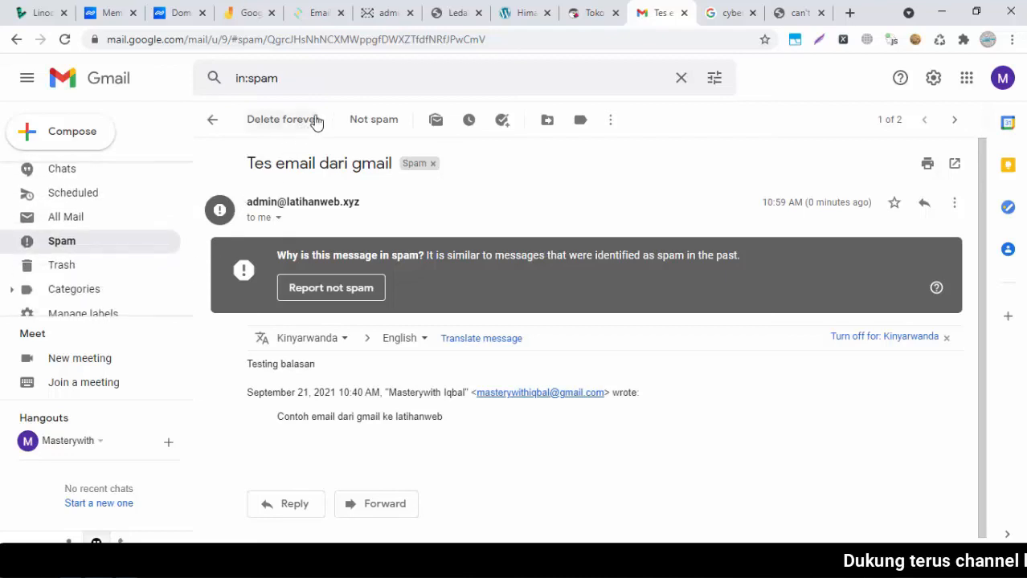
left_click(386, 13)
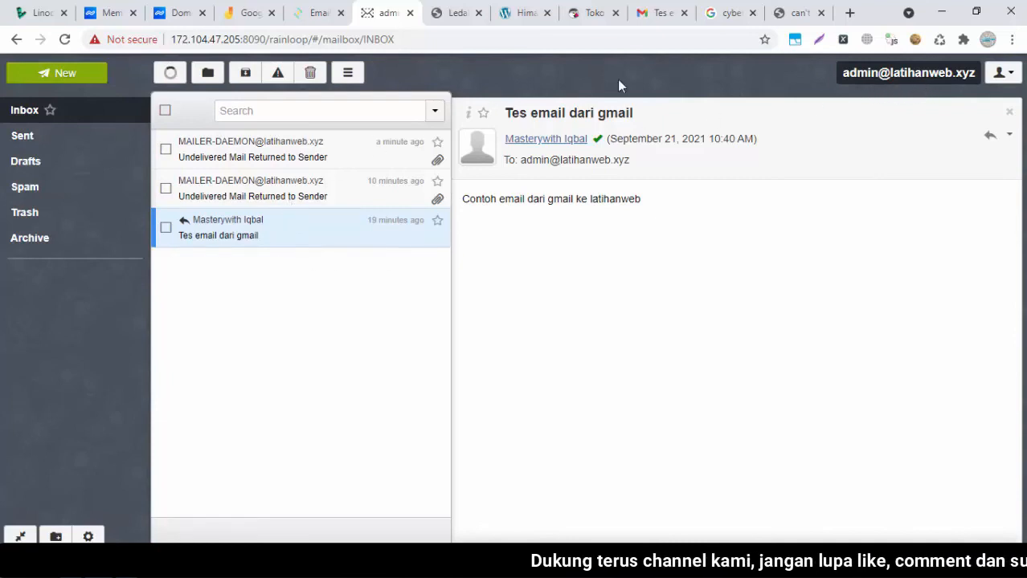
Sign out of Rainloop from the account menu and return to CyberPanel's Email Policy Server page
left_click(464, 20)
left_click(376, 12)
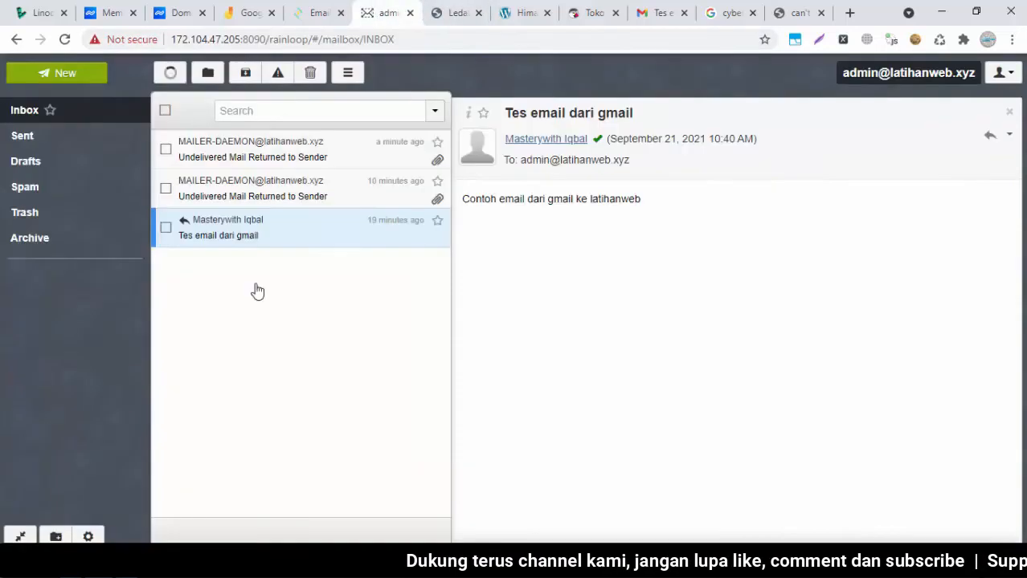
key("alt+Tab")
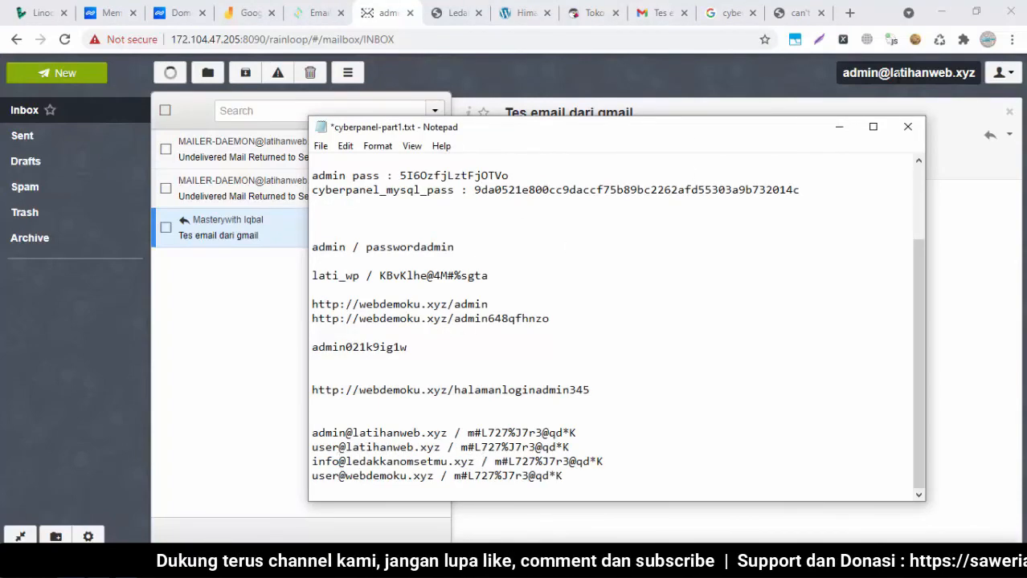
left_click(1010, 78)
left_click(920, 228)
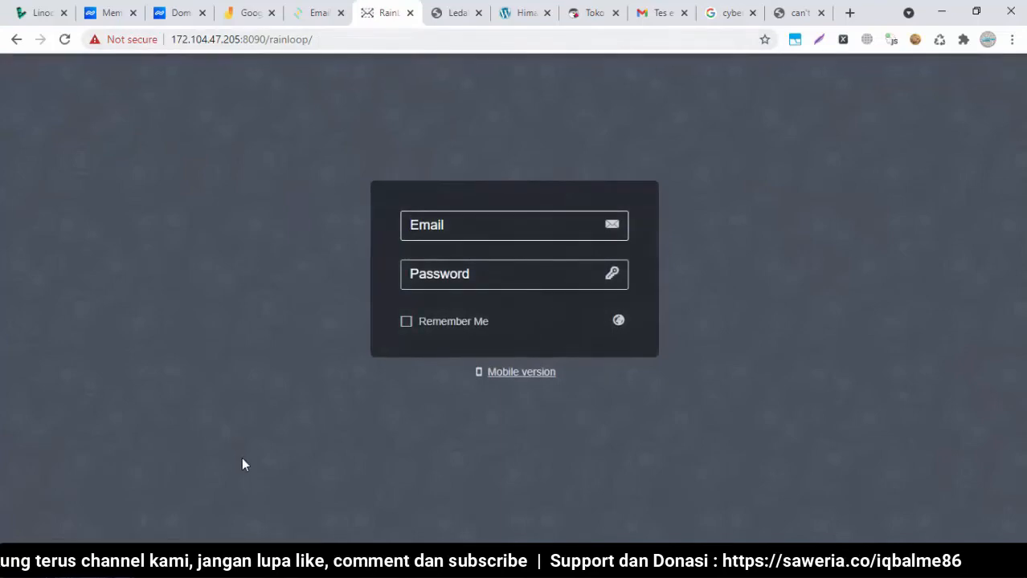
key("alt+Tab")
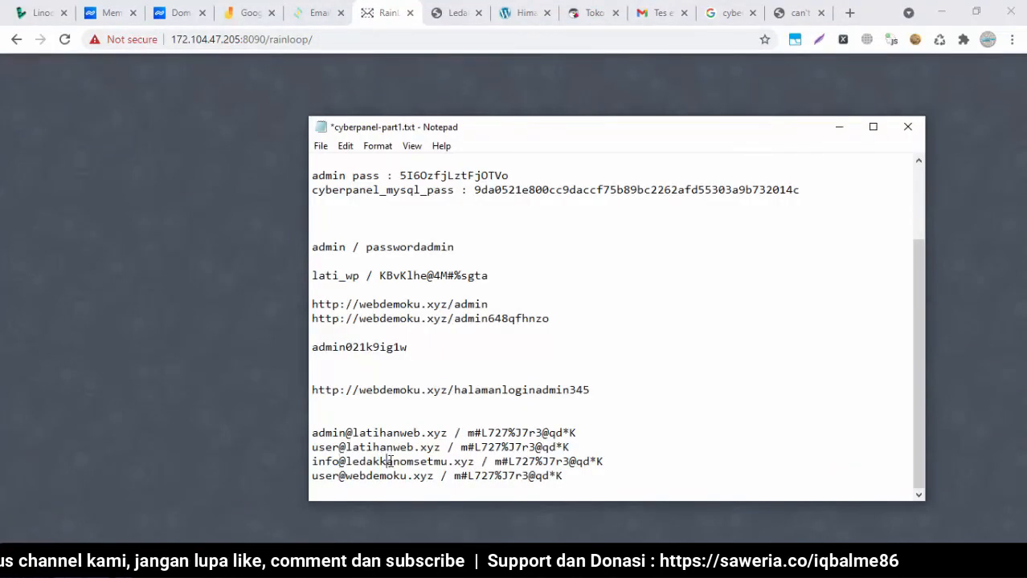
left_click(315, 13)
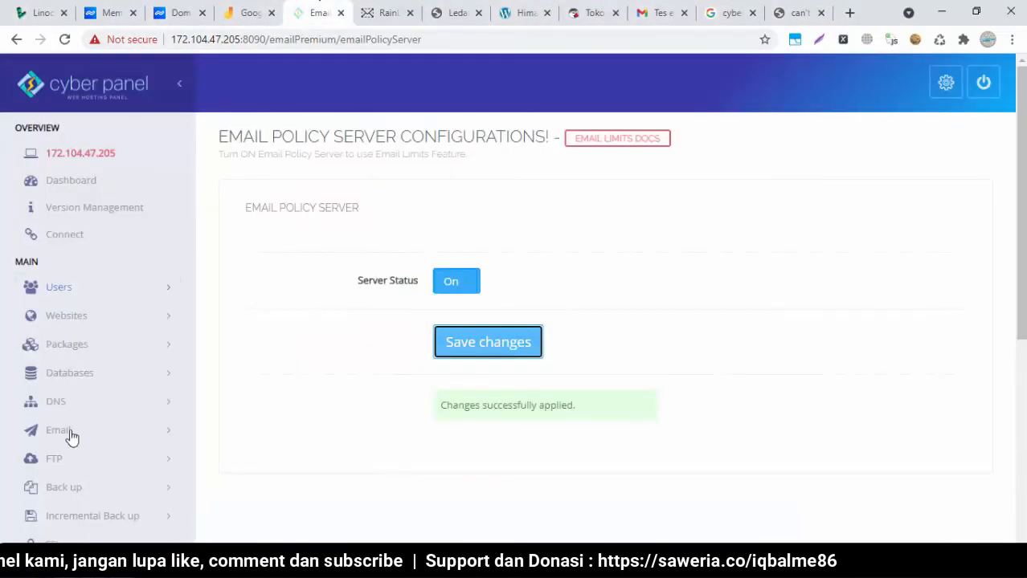
Issue a MailServer SSL certificate for ledakkanomsetmu.xyz from the SSL section
scroll(355, 391, "down", 2)
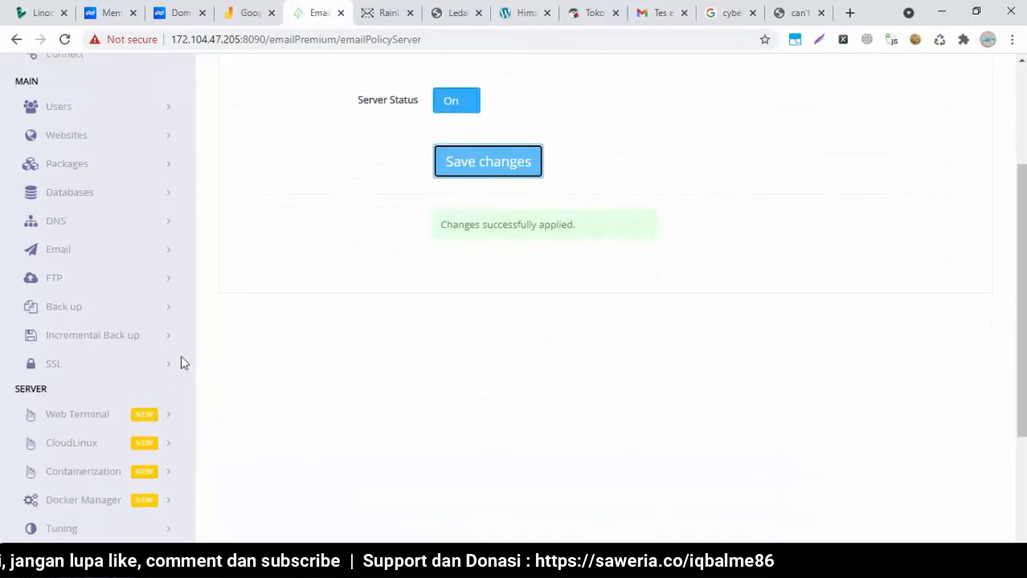
left_click(135, 367)
left_click(105, 447)
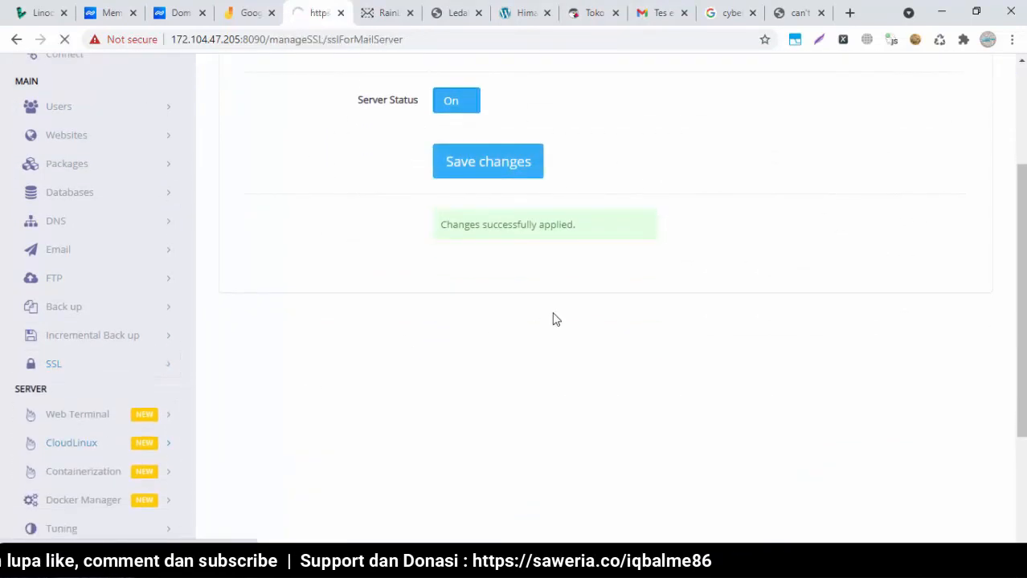
left_click(463, 265)
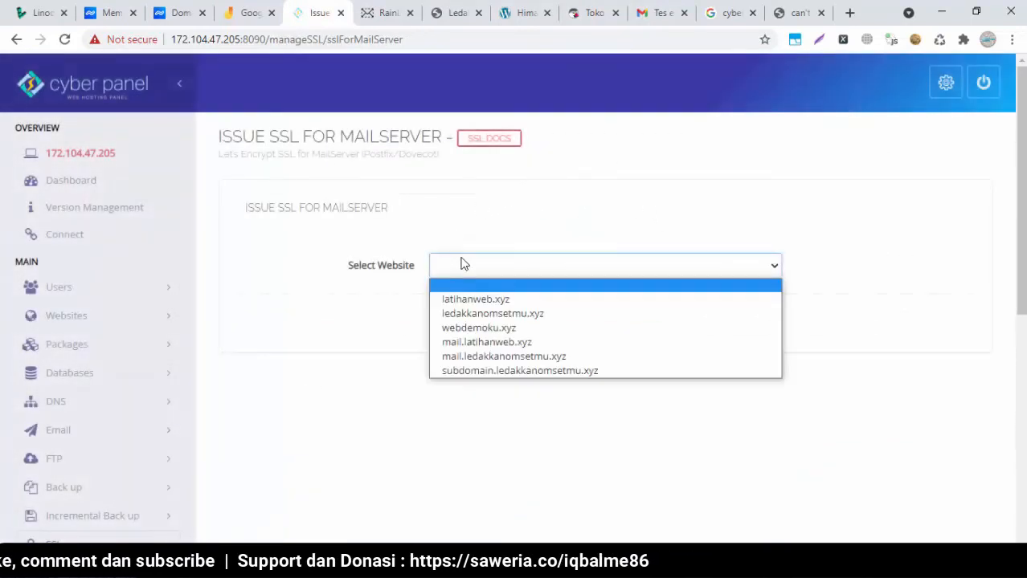
left_click(499, 313)
left_click(505, 323)
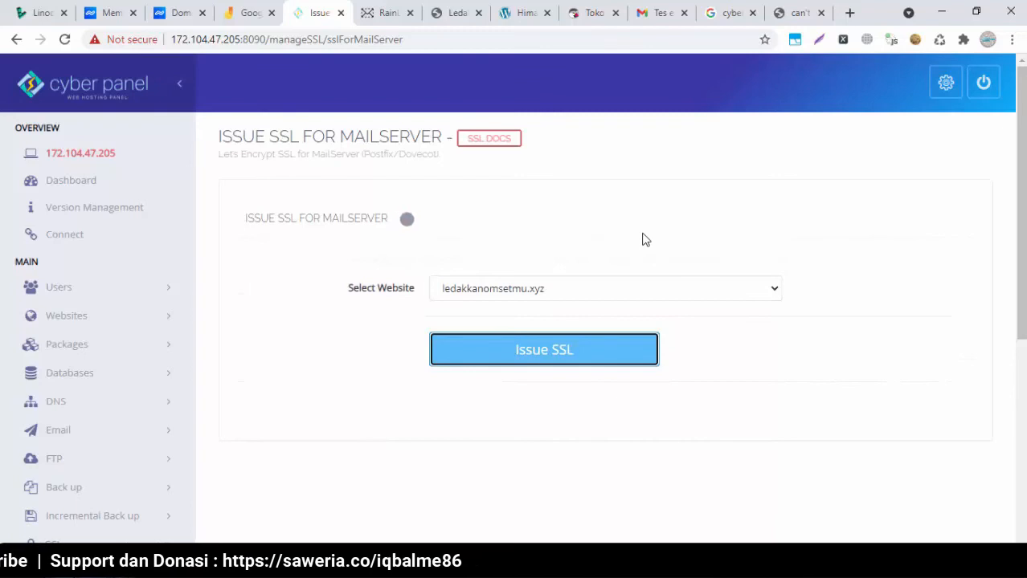
Go to the Rainloop login page and select the ledakkanomsetmu.xyz mailbox address in the saved notes
left_click(383, 12)
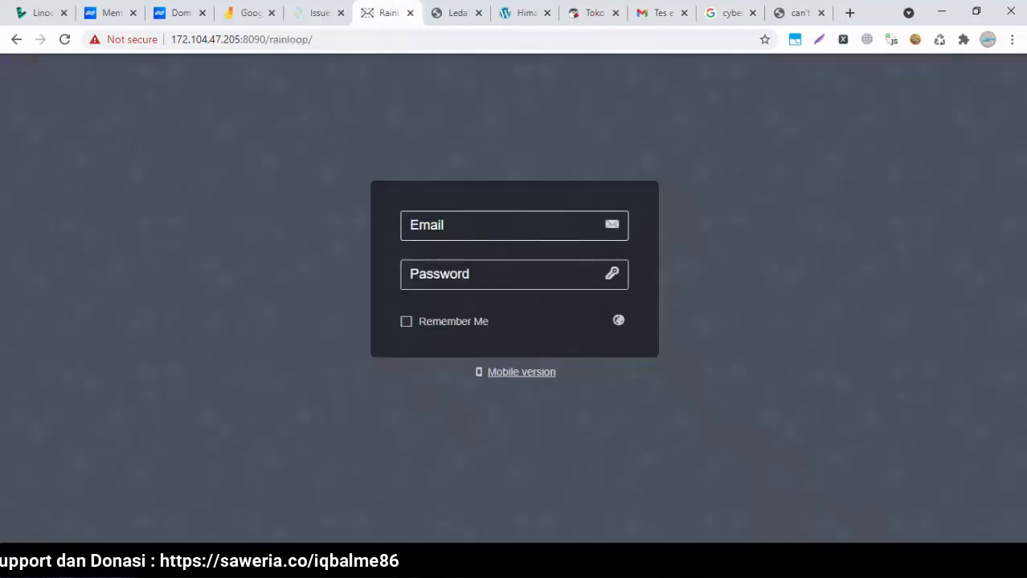
key("alt+Tab")
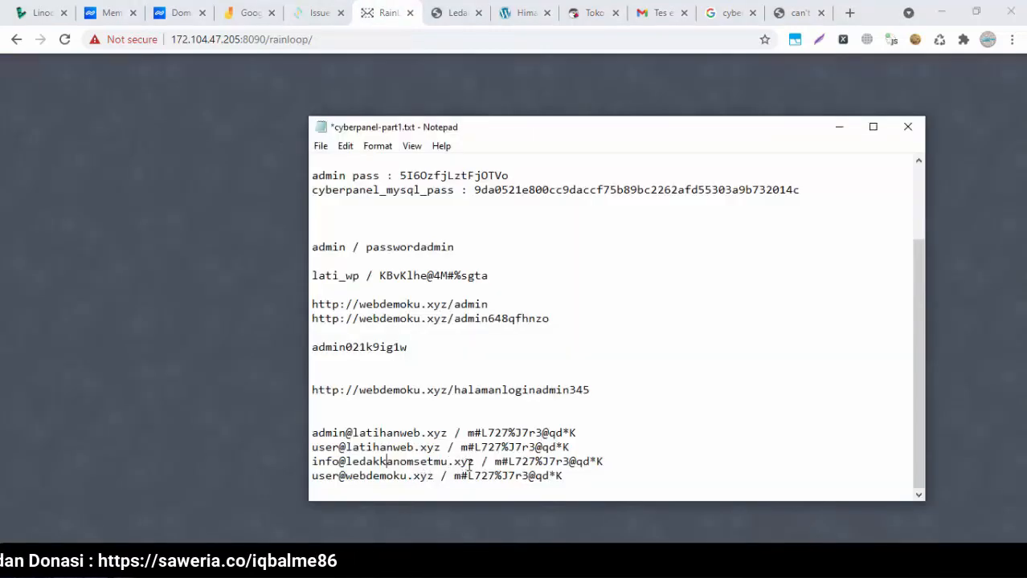
key("shift+Home")
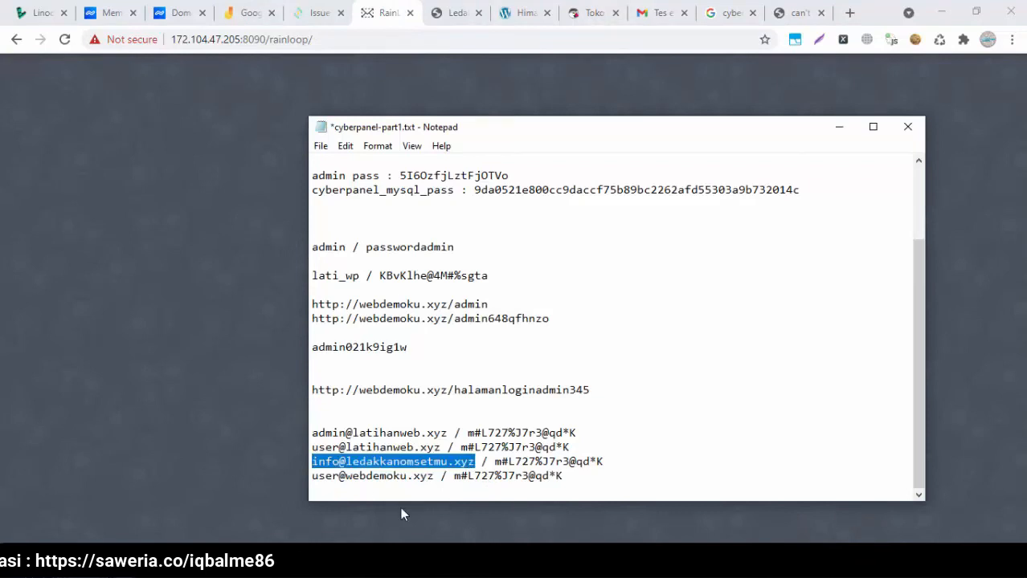
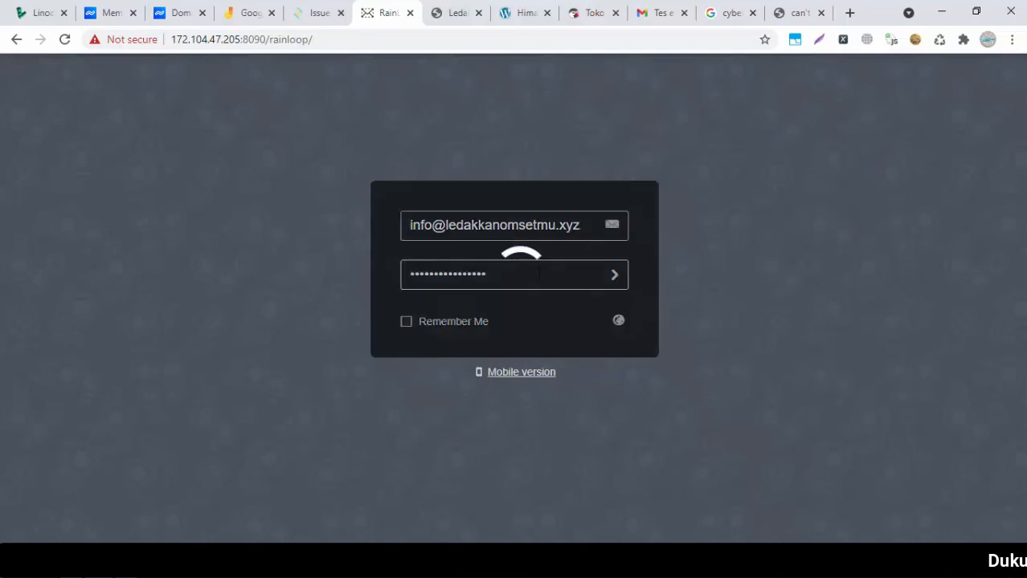
Check the SSL page, the Rainloop page and the Gmail Spam folder list in turn
left_click(298, 13)
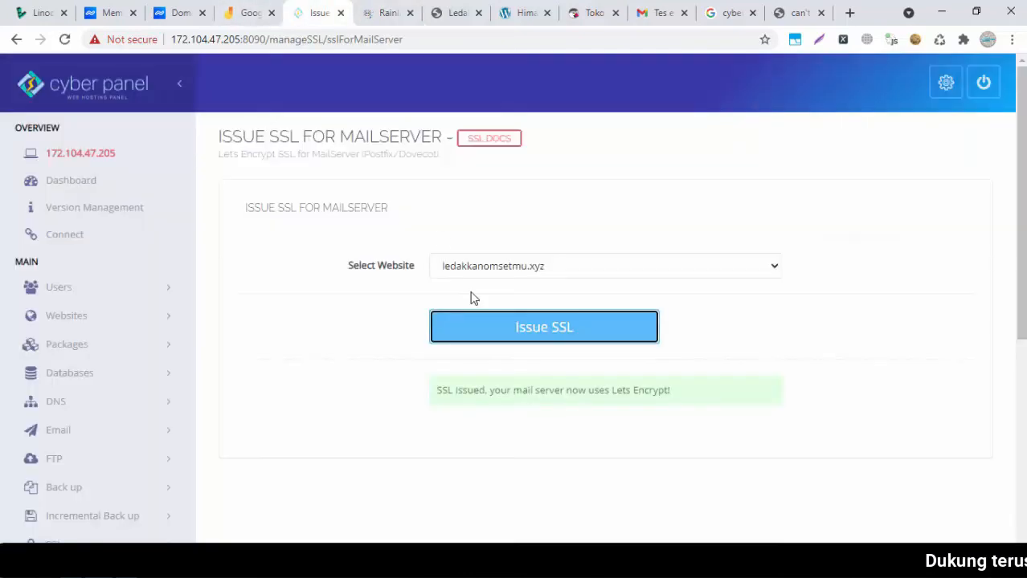
left_click(385, 13)
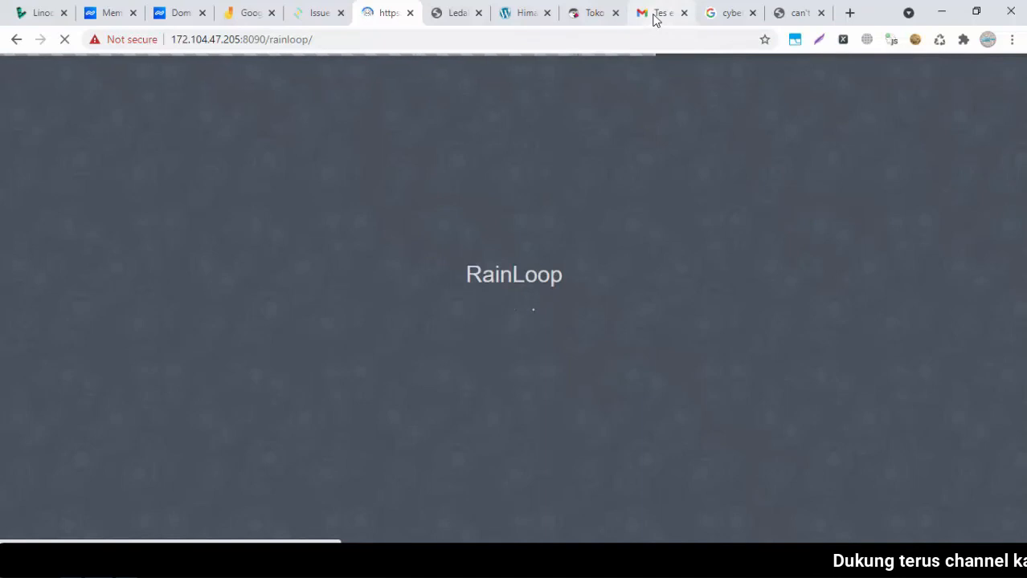
left_click(654, 14)
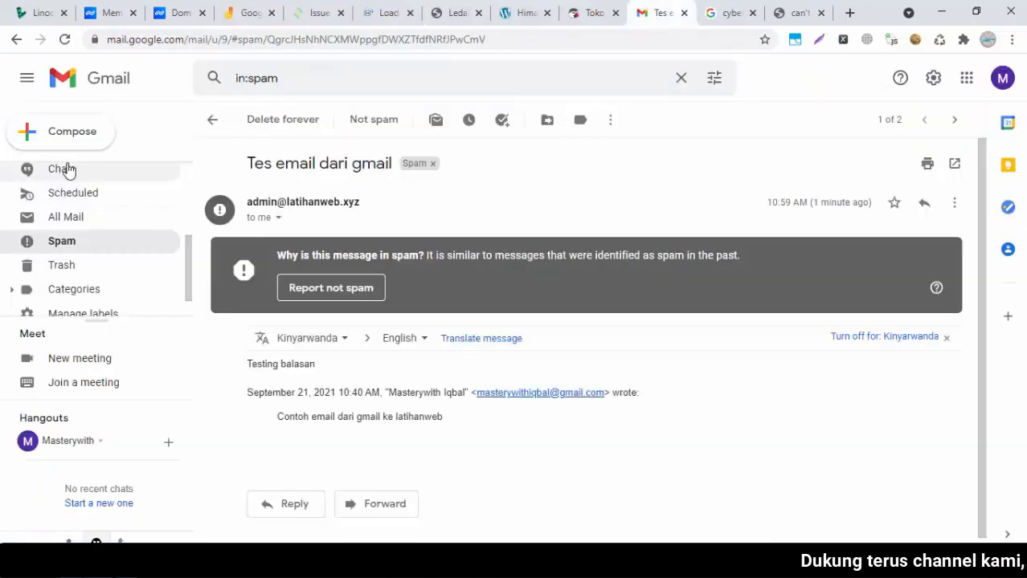
left_click(100, 243)
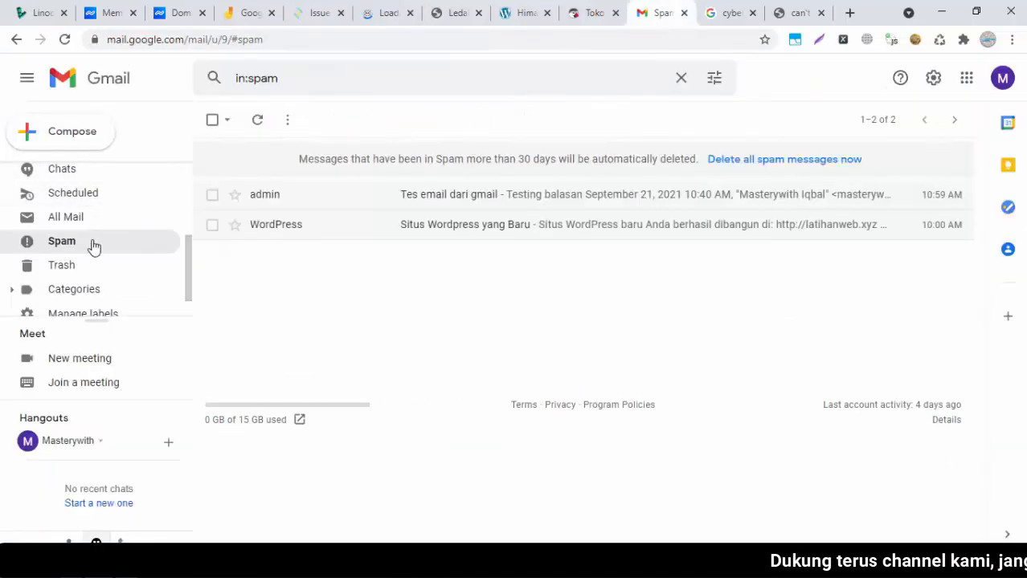
left_click(383, 13)
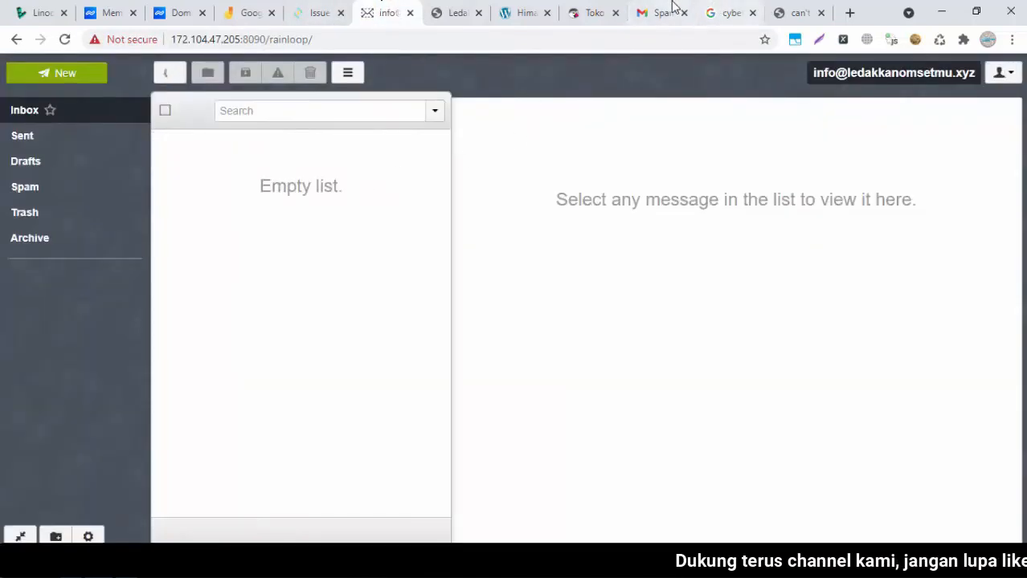
left_click(676, 10)
Open the 'Tes email dari gmail' spam message, select its recipient address, and return to the Rainloop inbox
left_click(417, 198)
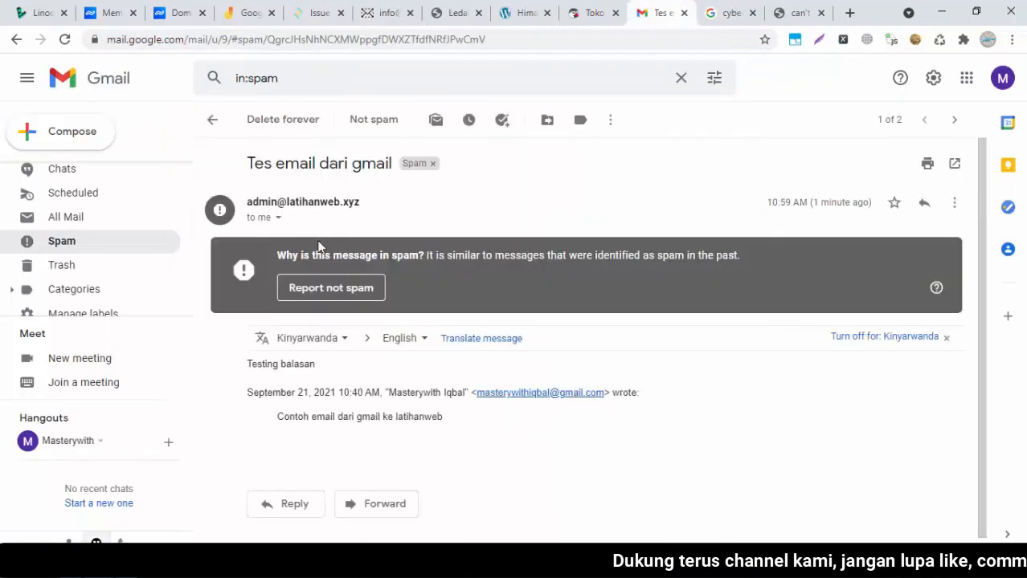
left_click(278, 218)
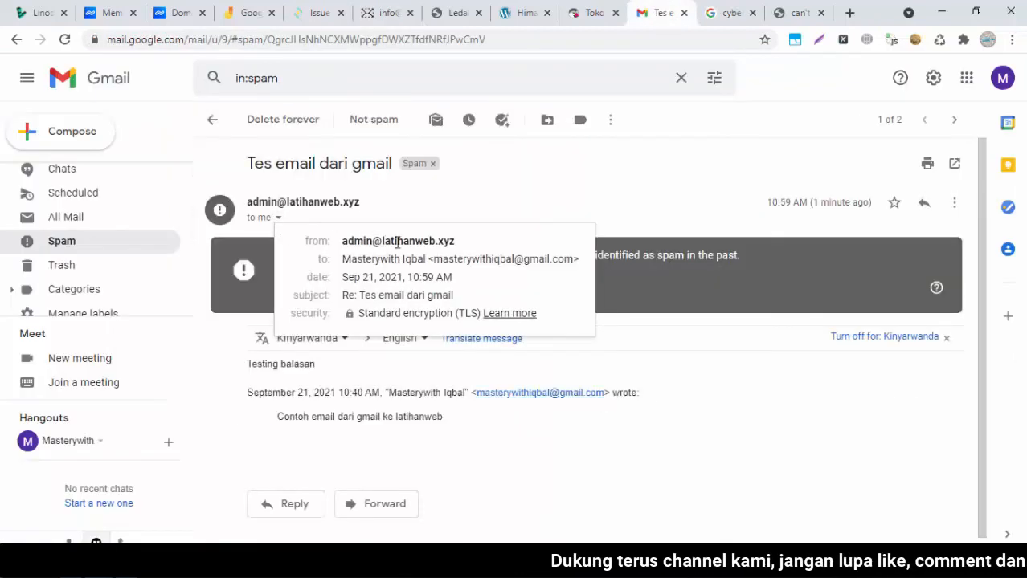
left_click_drag(575, 258, 433, 258)
key("ctrl+c")
left_click(531, 184)
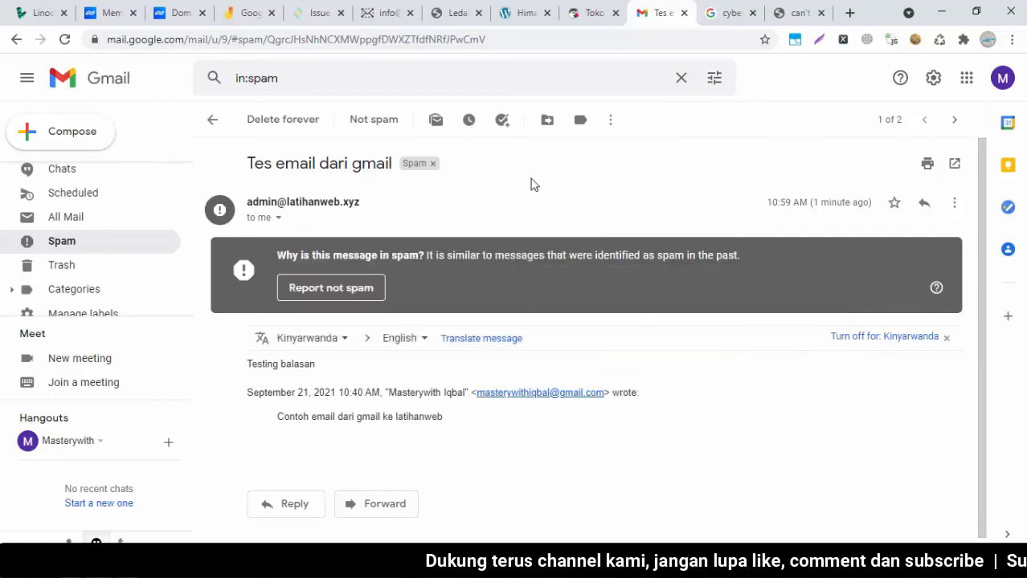
left_click(365, 10)
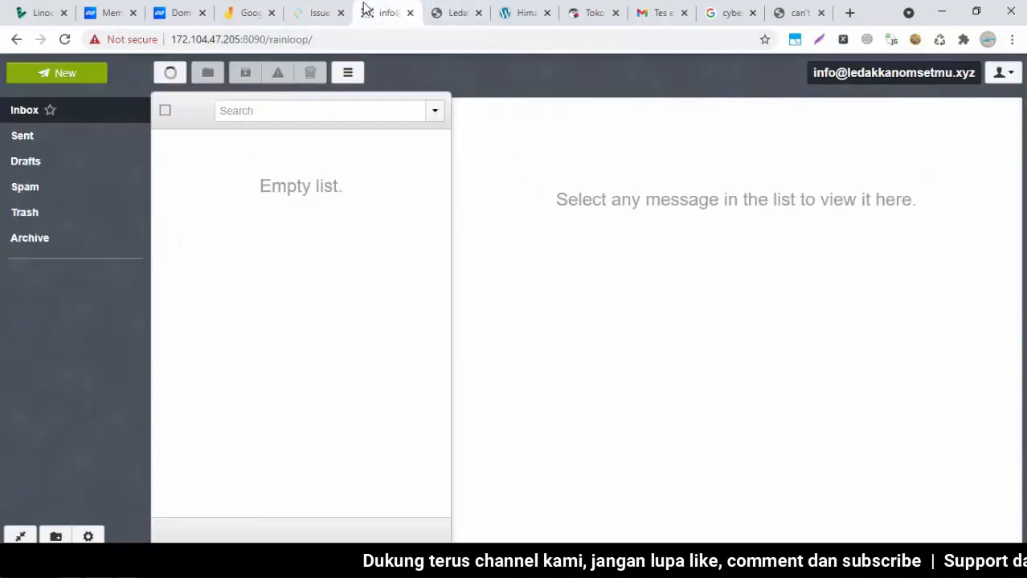
Send a message to the Gmail address with subject 'test' and body 'tes dari ledakkanomsetmu'
left_click(80, 74)
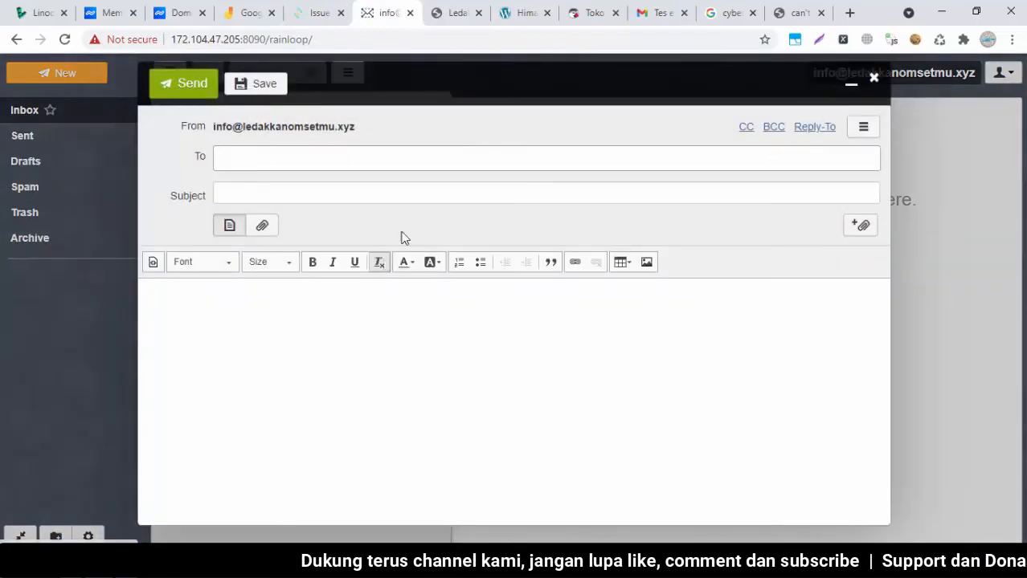
key("ctrl+v")
left_click(366, 196)
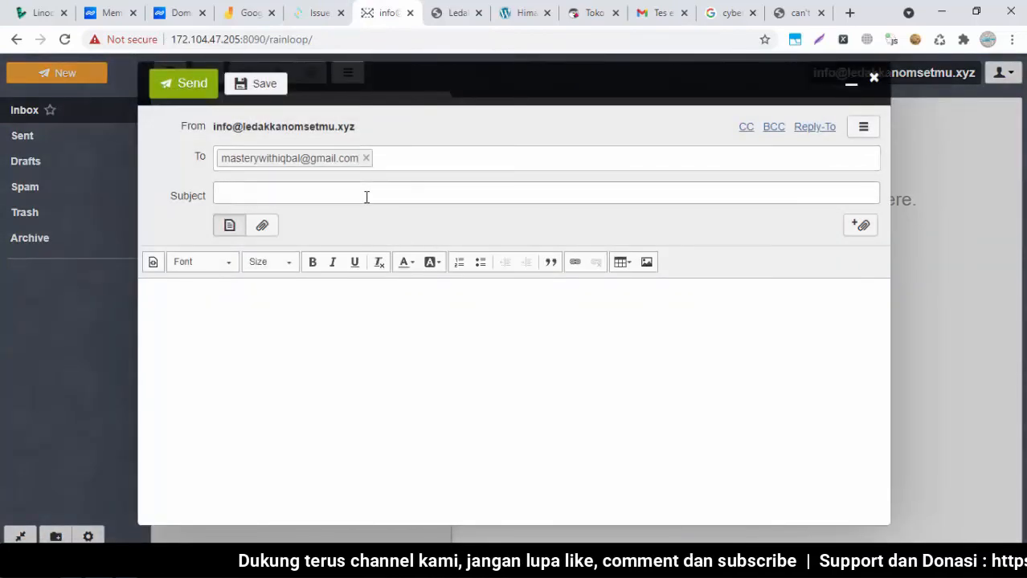
key("Tab")
key("Tab")
left_click(323, 303)
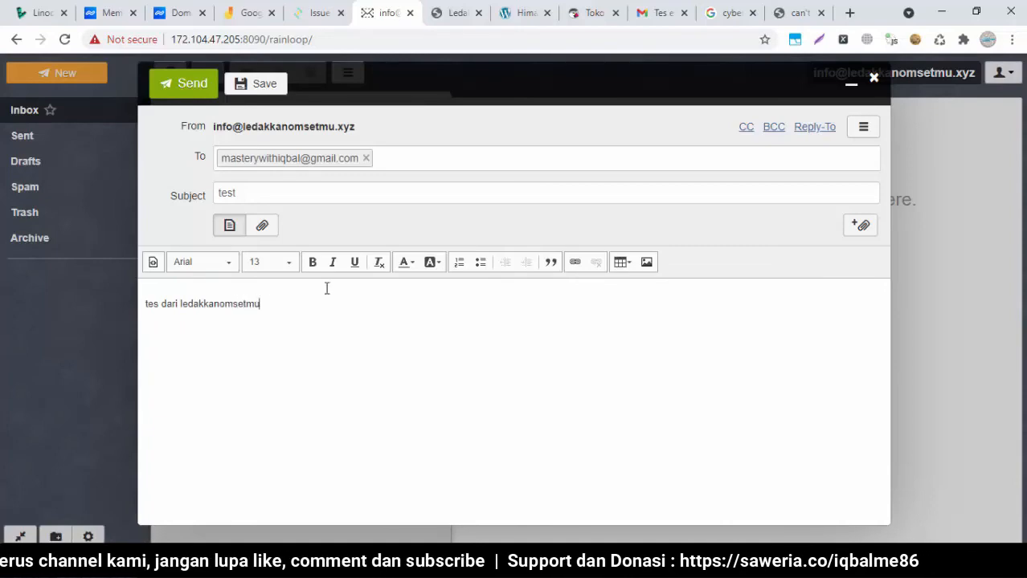
left_click(184, 83)
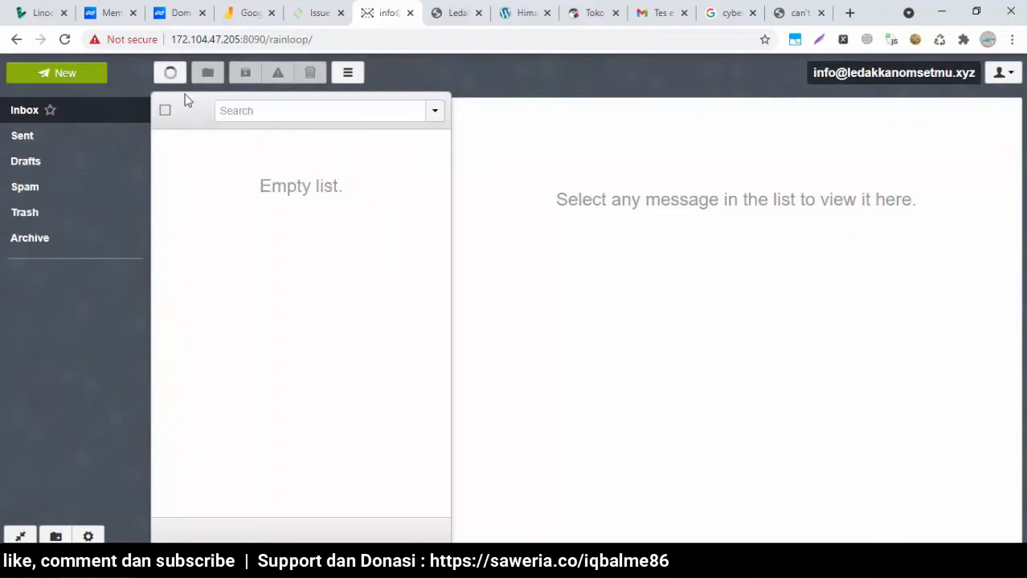
Reload the Rainloop list, then open the 'test' message from info in Gmail's Spam and view its sender details
left_click(169, 74)
left_click(657, 11)
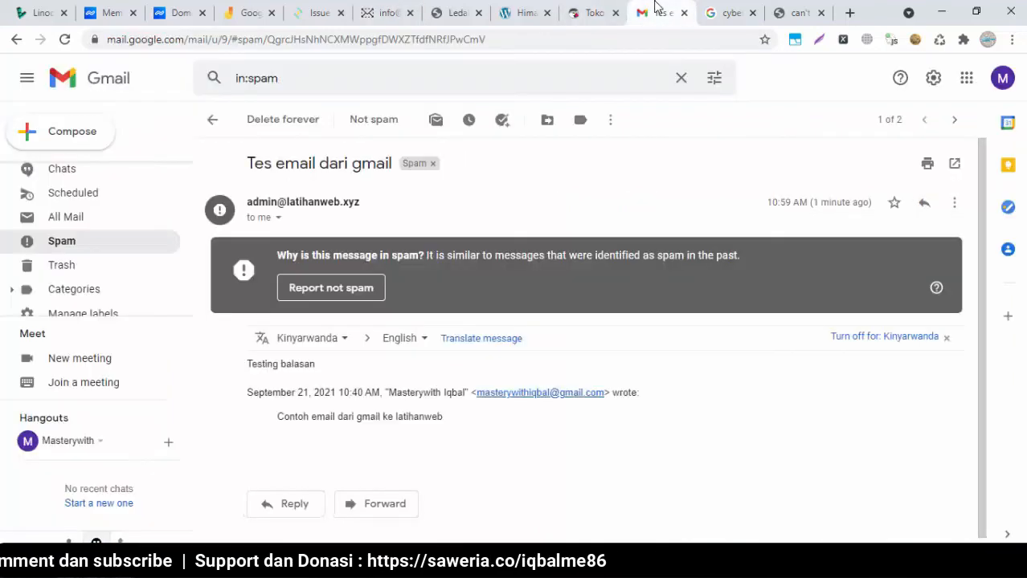
left_click(140, 243)
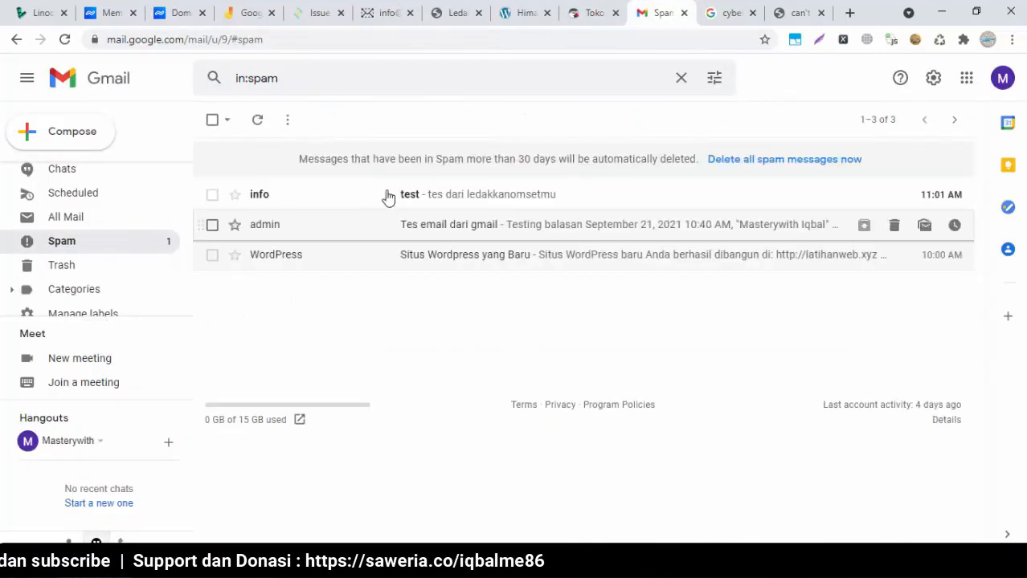
left_click(480, 206)
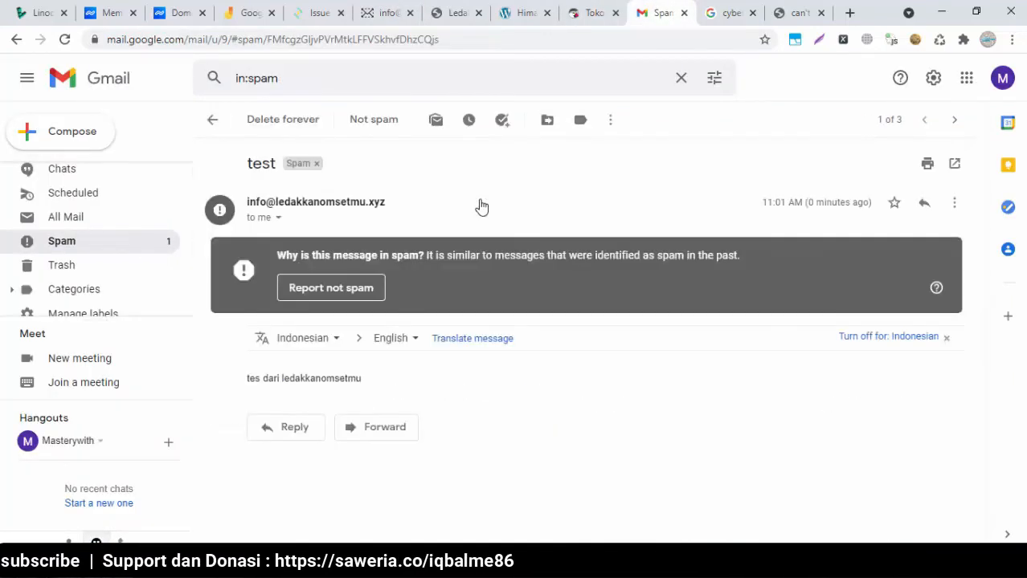
left_click(279, 218)
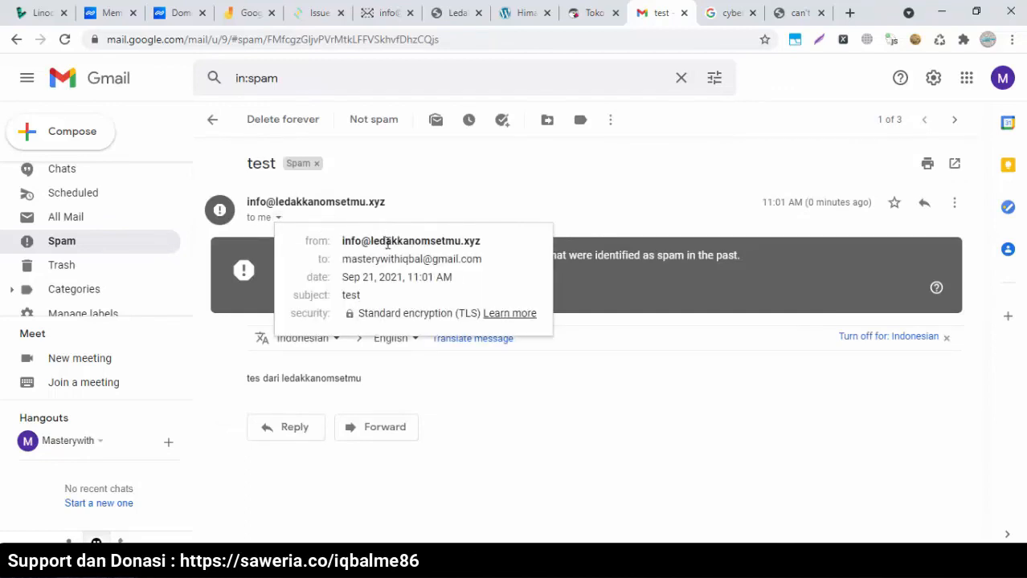
left_click(546, 208)
Reply 'balasan dari gmail' to the test message and return to Rainloop
left_click(312, 427)
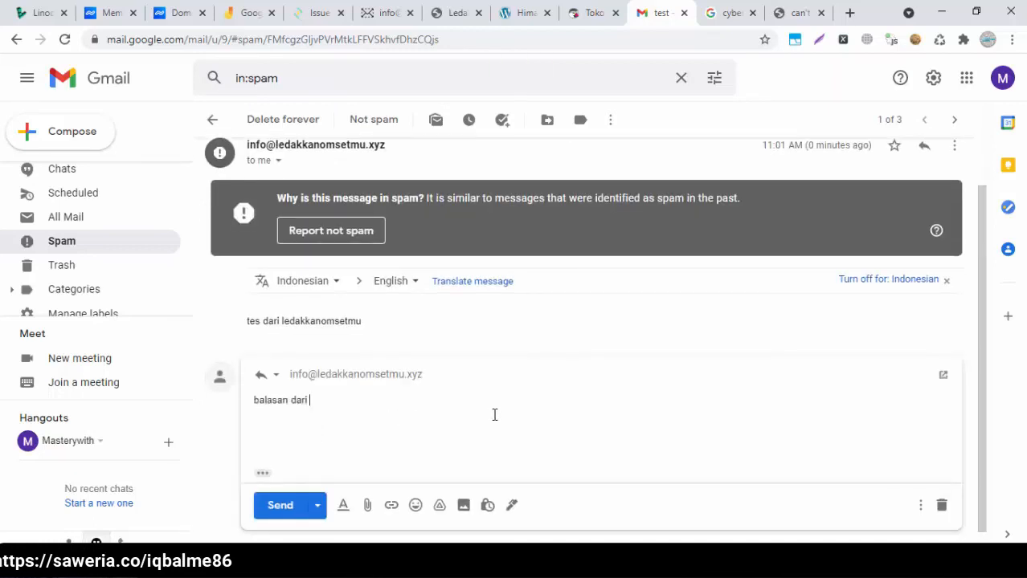
left_click(279, 505)
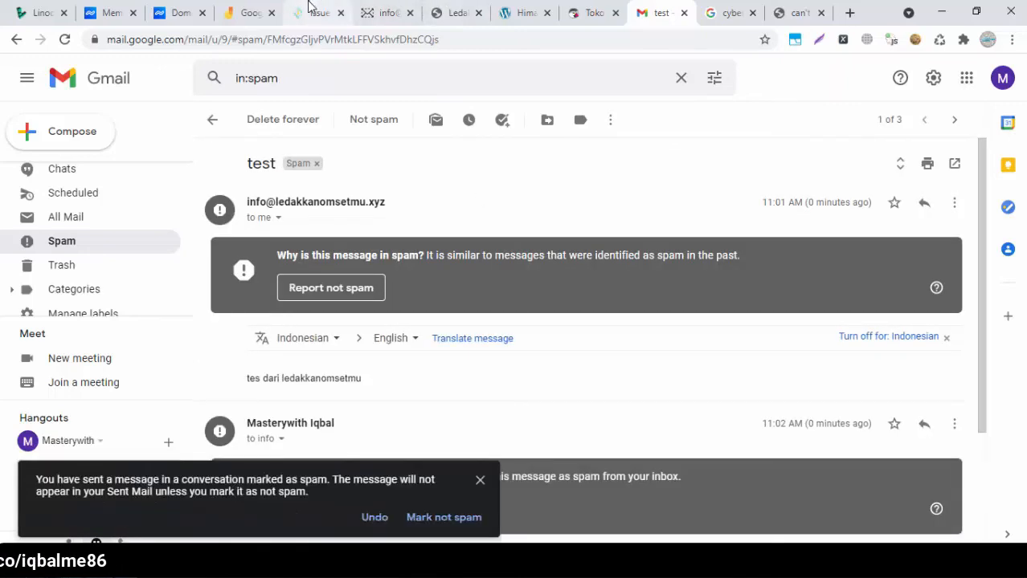
left_click(374, 12)
Reload the Rainloop inbox repeatedly until Gmail's reply arrives
left_click(22, 112)
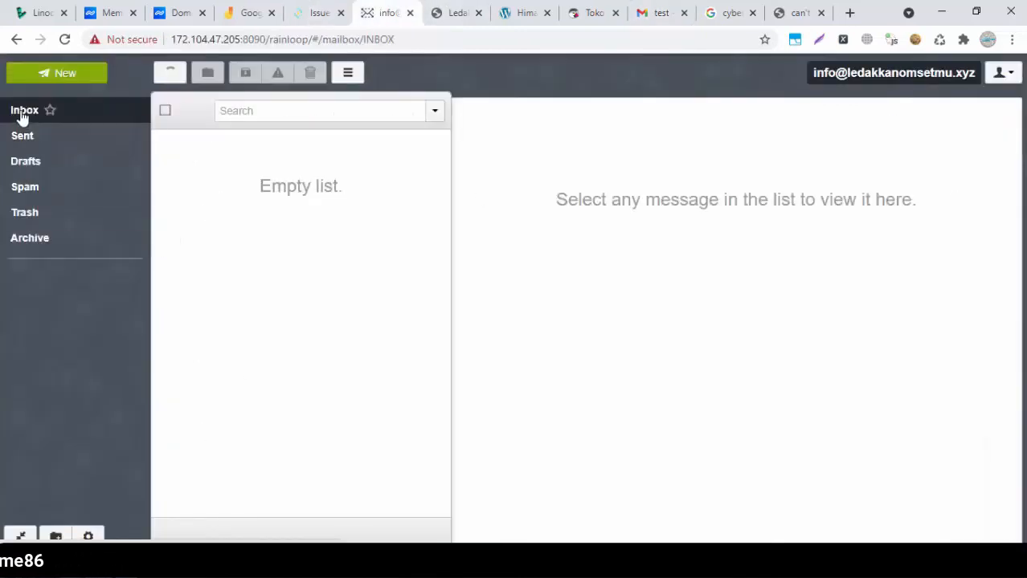
left_click(170, 74)
left_click(169, 75)
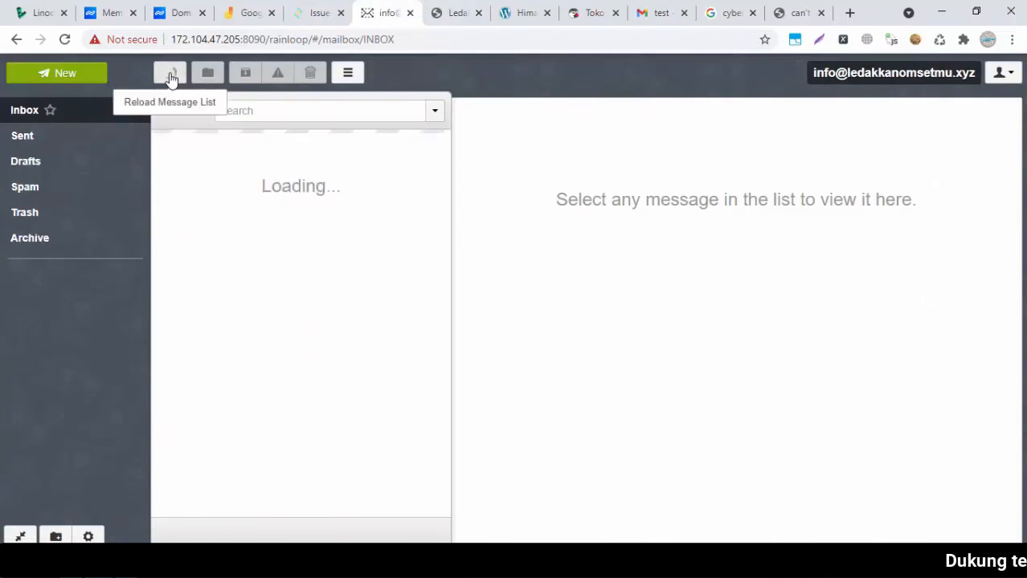
left_click(171, 76)
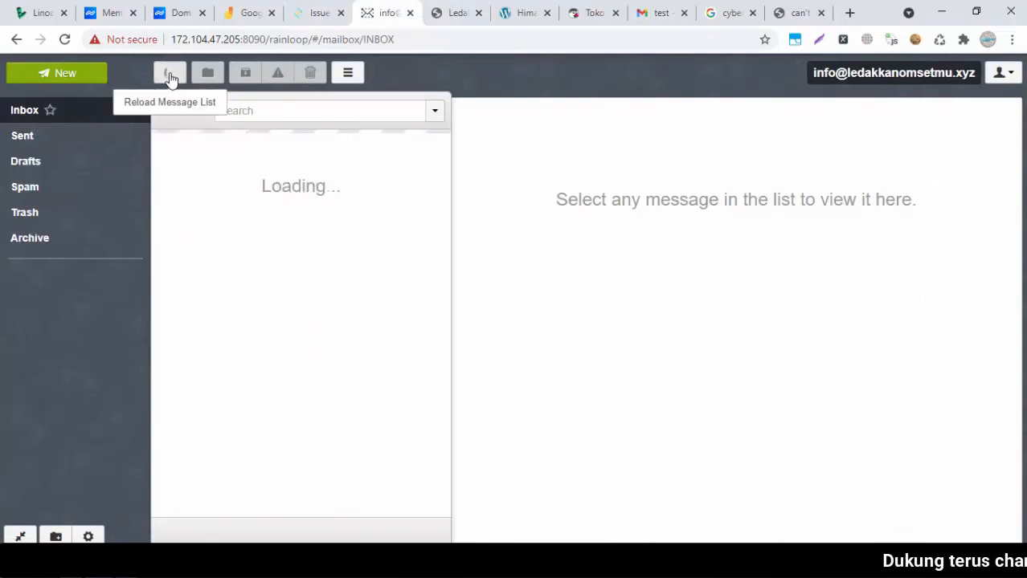
left_click(171, 76)
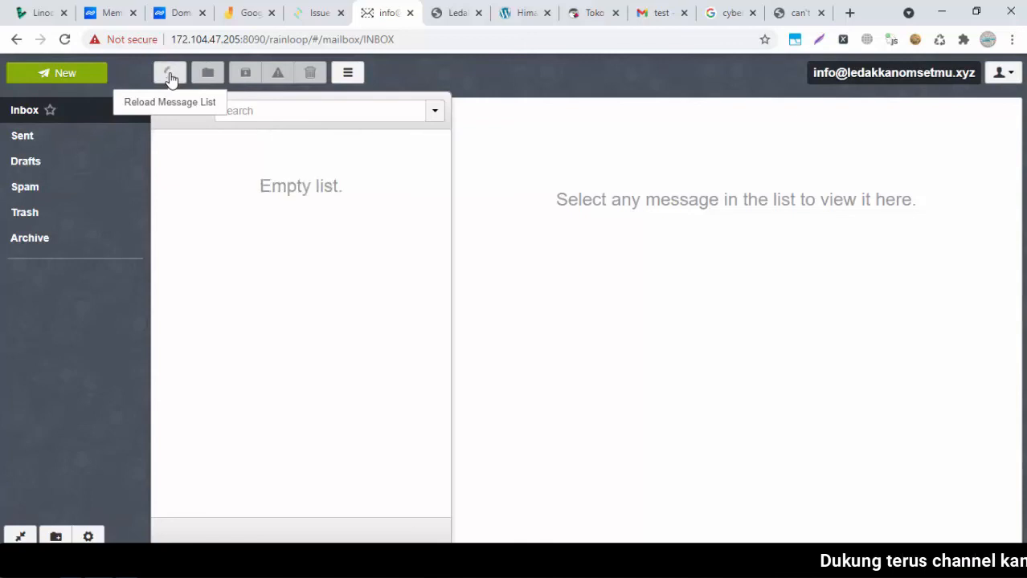
left_click(170, 76)
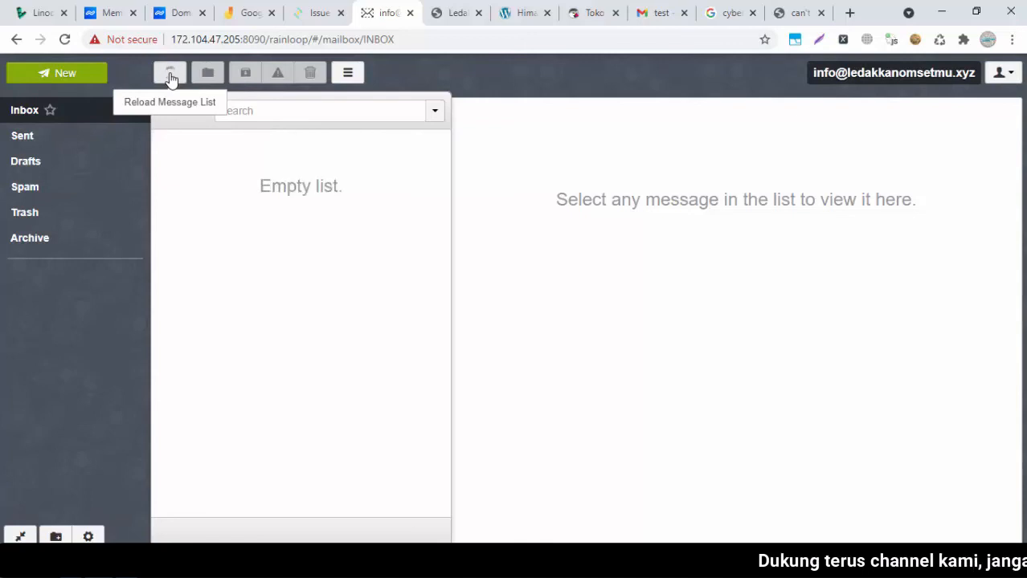
left_click(170, 76)
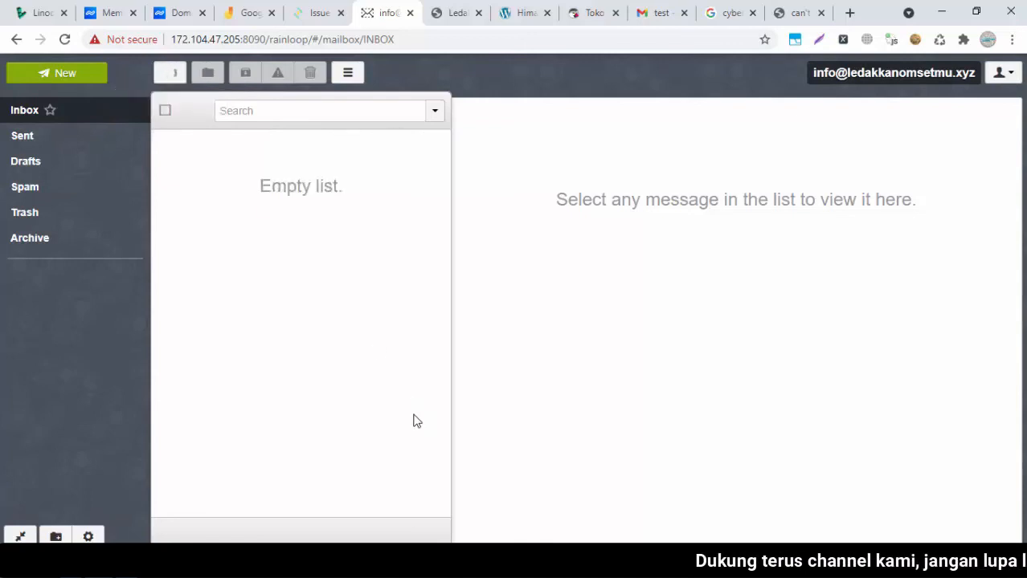
left_click(171, 76)
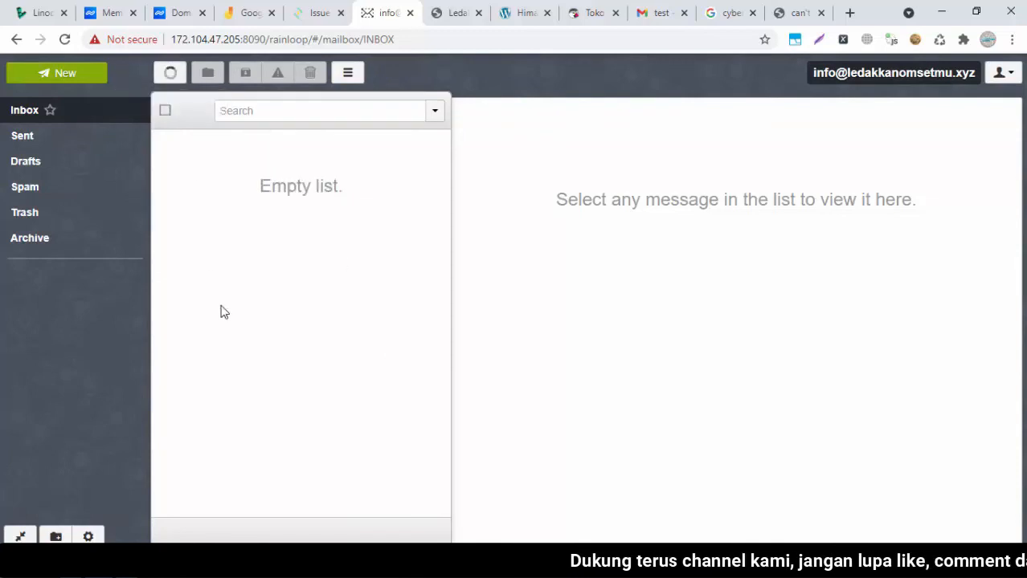
left_click(171, 73)
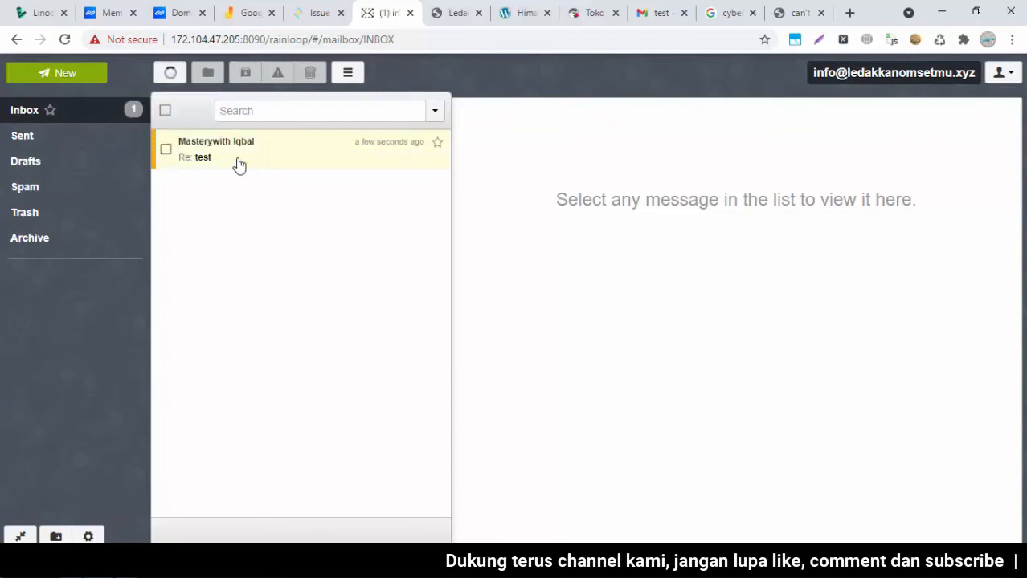
Open the 'Re: test' reply, then bring up the cyberpanel-part1.txt notes and clear the highlighted text
left_click(239, 163)
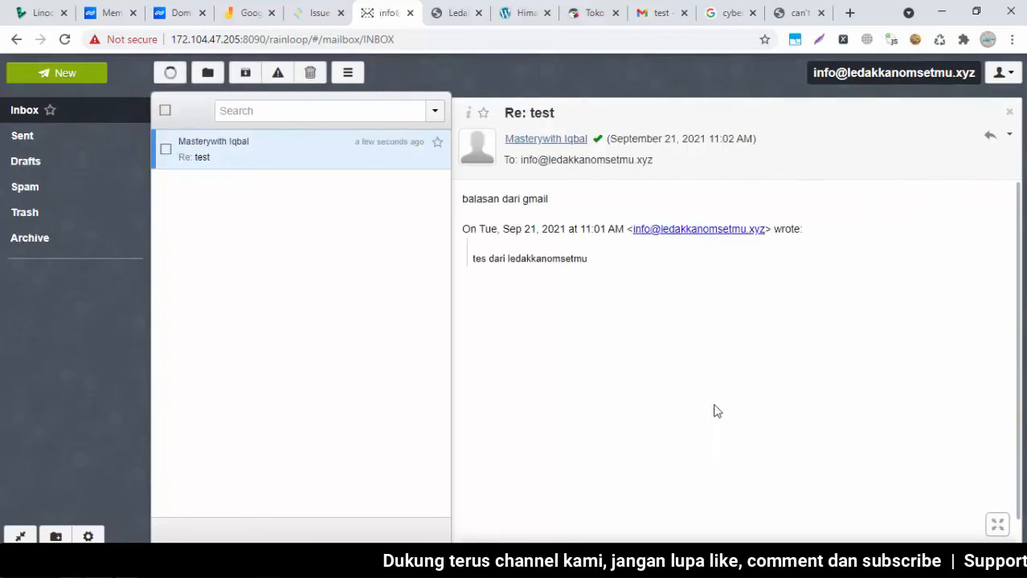
key("alt+Tab")
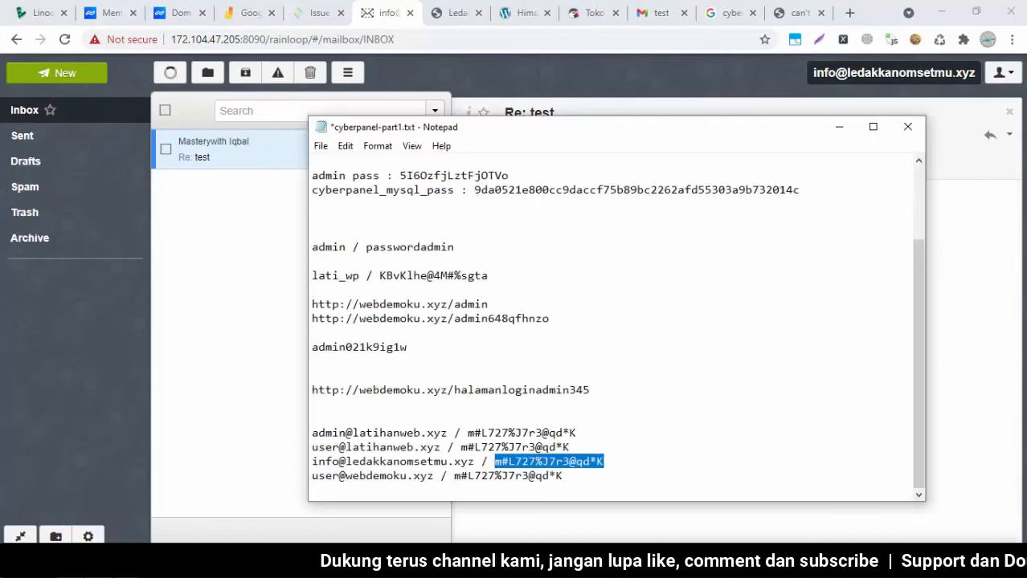
left_click(432, 485)
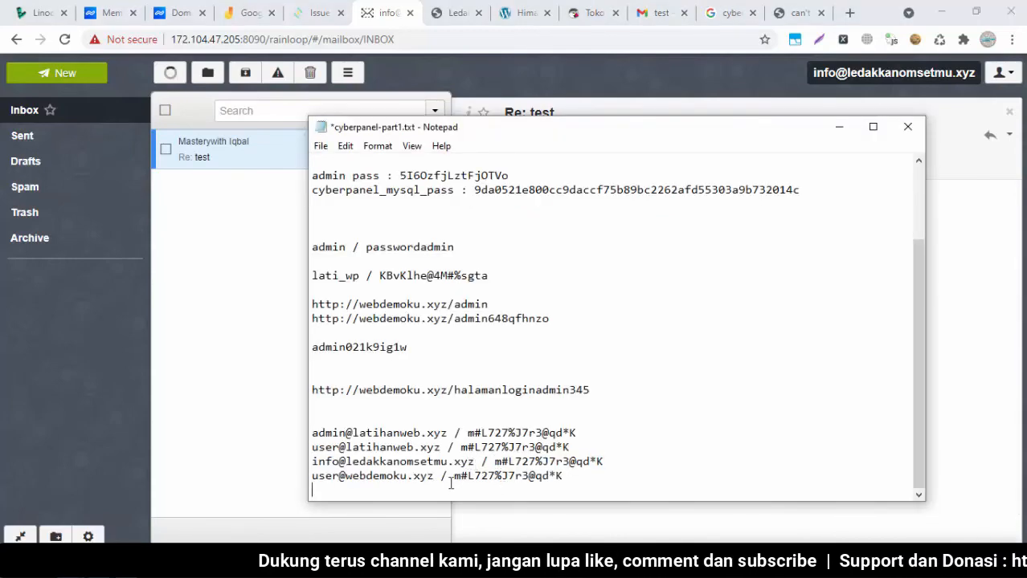
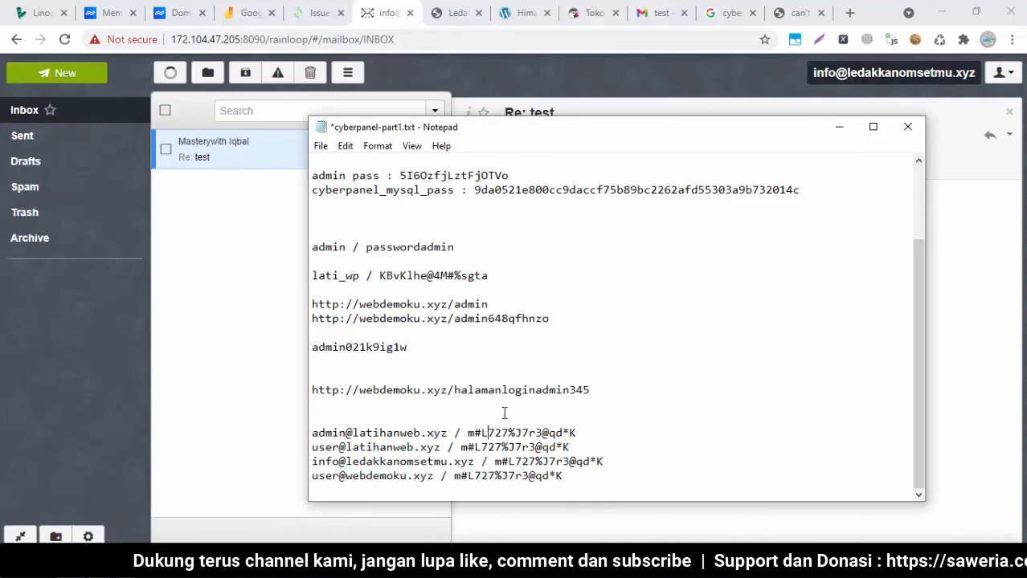
Set the notes aside and go back to CyberPanel's Issue SSL page for the mail server
left_click(370, 16)
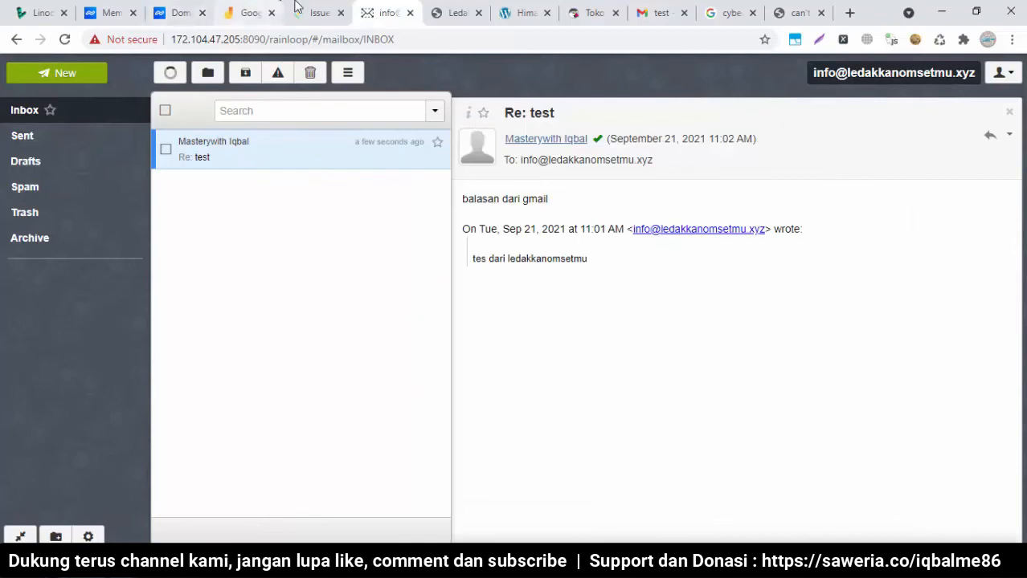
left_click(317, 12)
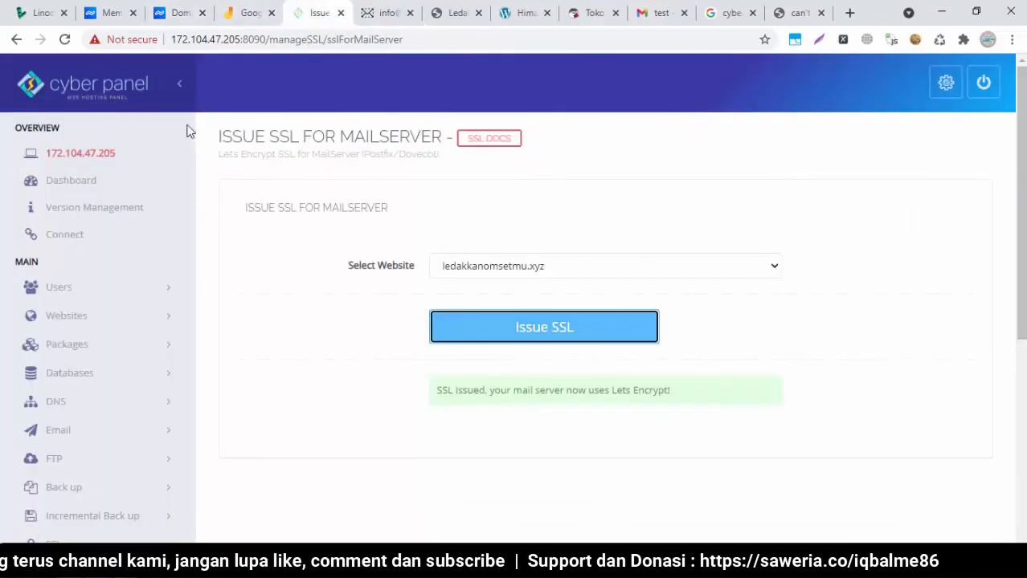
Review the list of hosted websites under Websites
left_click(120, 318)
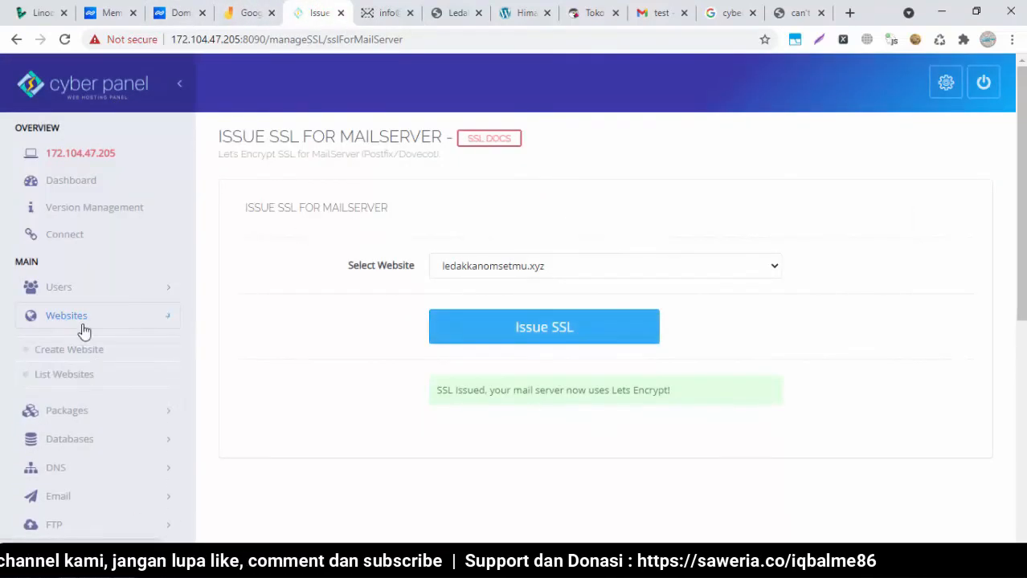
left_click(42, 375)
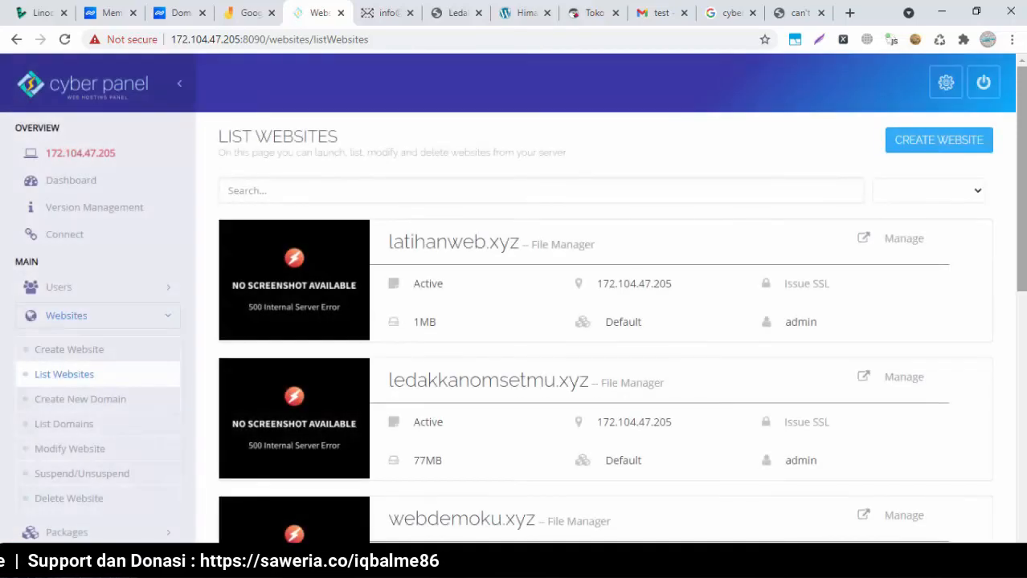
scroll(993, 181, "down", 3)
scroll(993, 181, "up", 1)
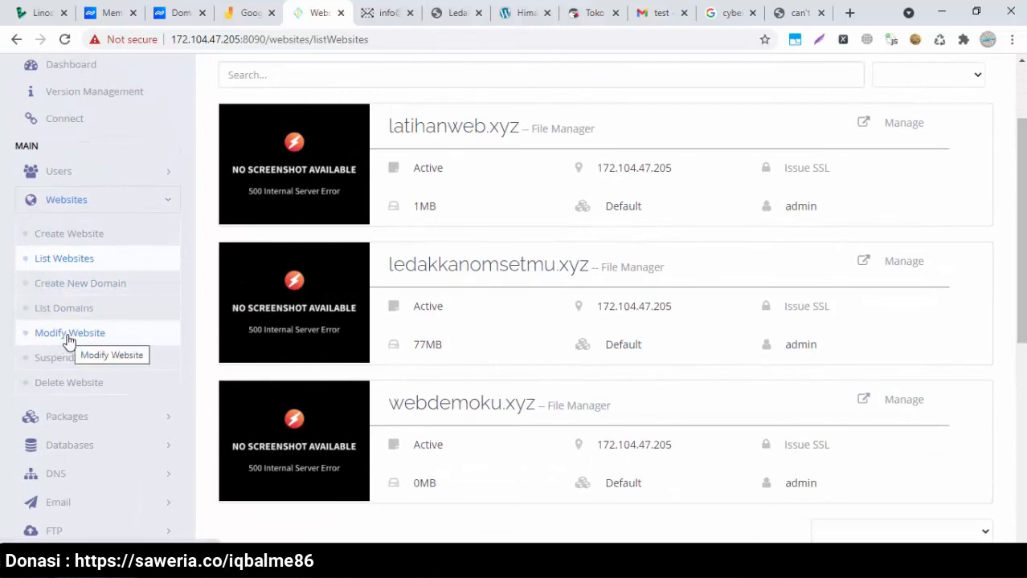
List the child domains and open subdomain.ledakkanomsetmu.xyz in a new tab
left_click(67, 309)
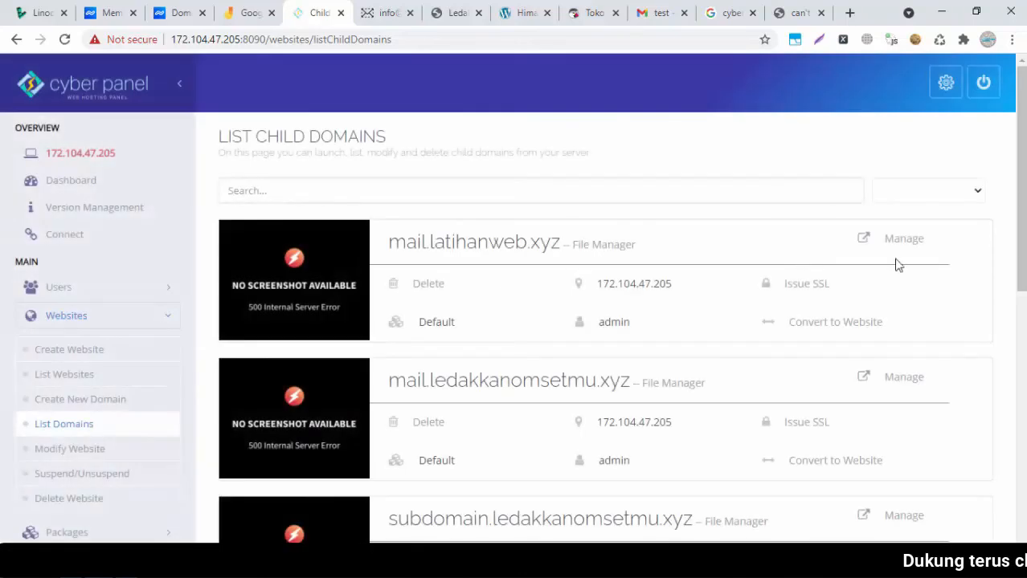
left_click_drag(1020, 189, 1020, 305)
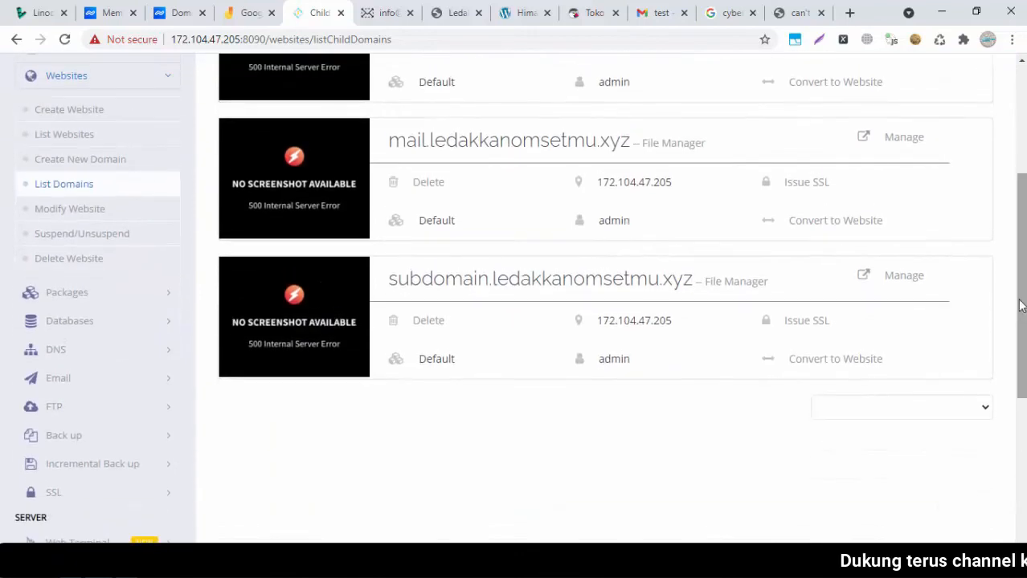
left_click(585, 278)
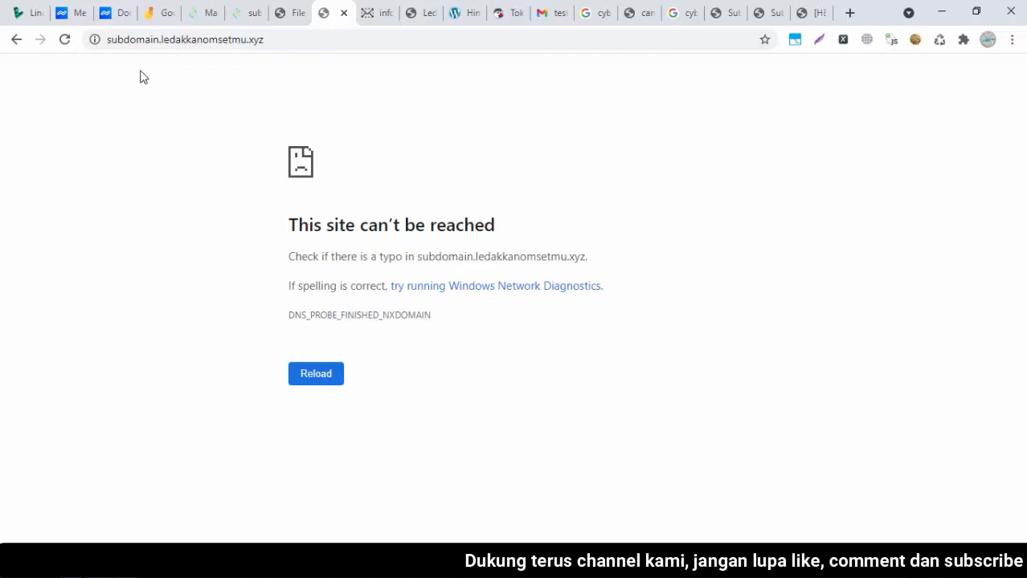
Compare the working main-domain blog with the unreachable subdomain address, then return to the subdomain's CyberPanel page
left_click(426, 24)
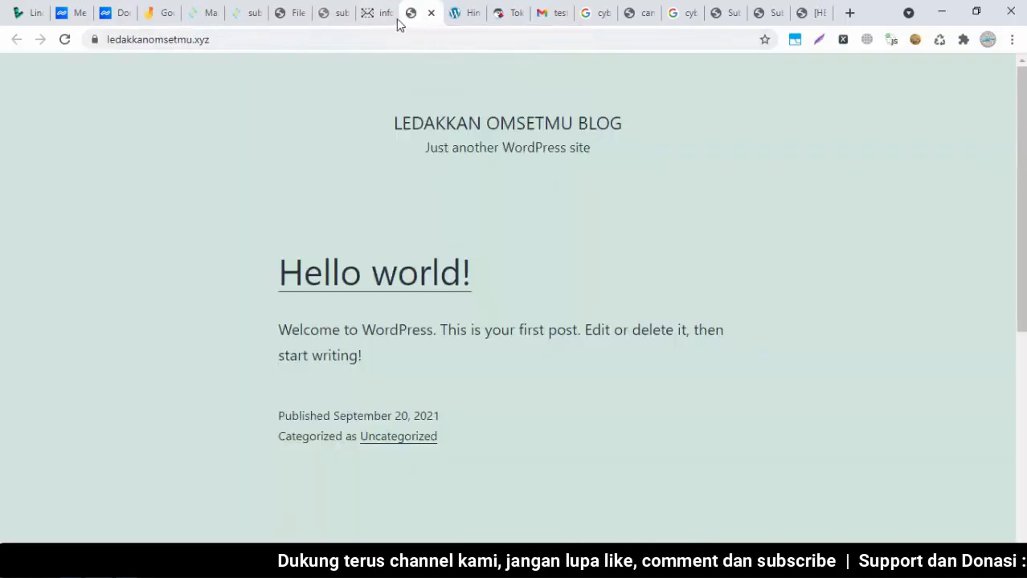
left_click(297, 43)
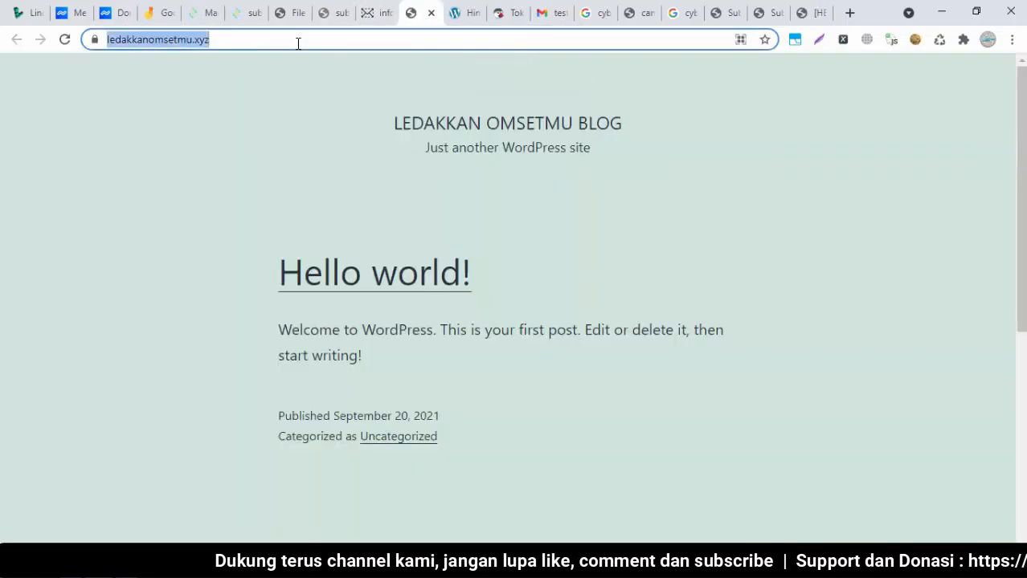
left_click(295, 110)
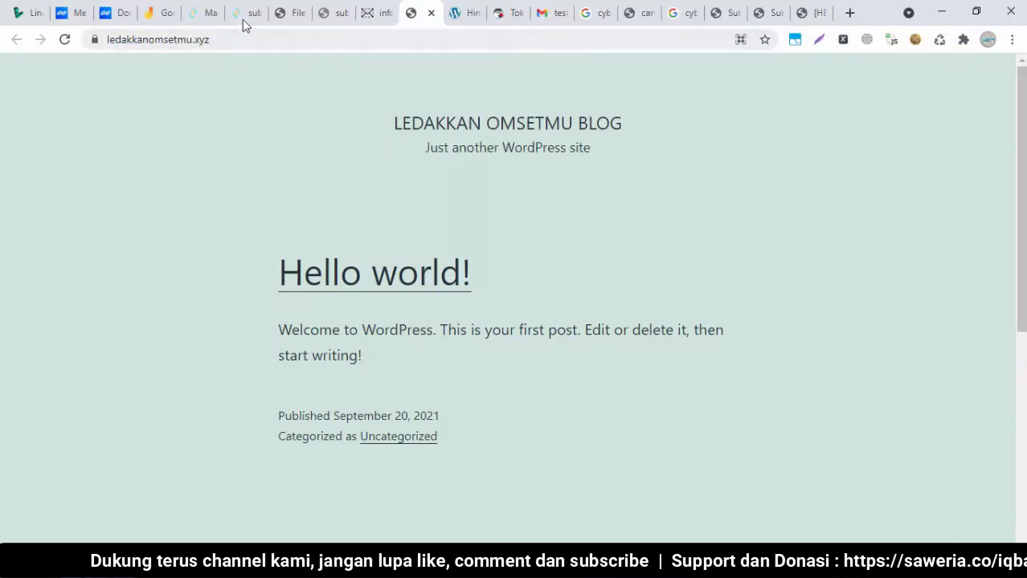
left_click(198, 17)
left_click(322, 15)
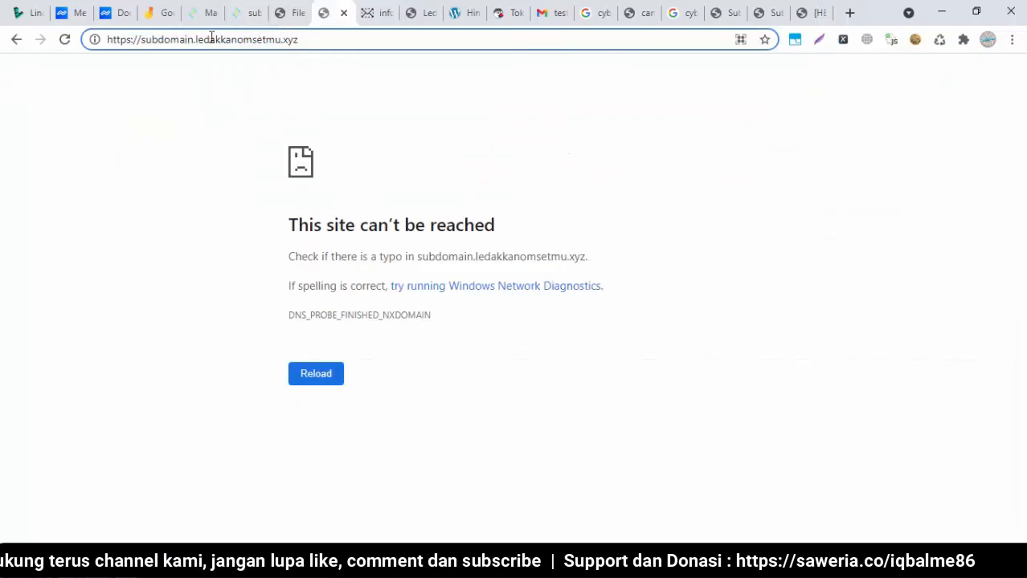
double_click(161, 40)
left_click(221, 107)
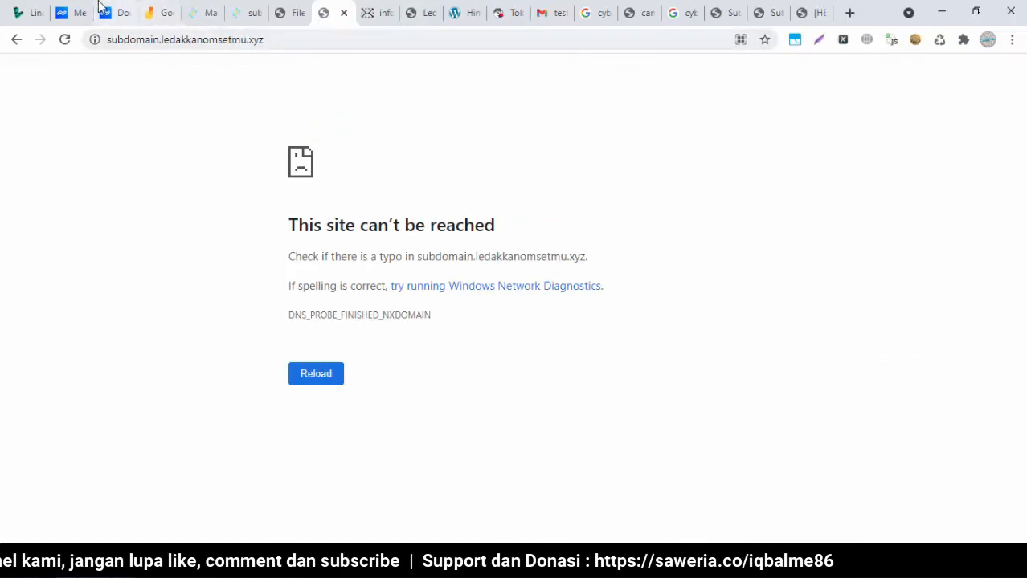
left_click(241, 10)
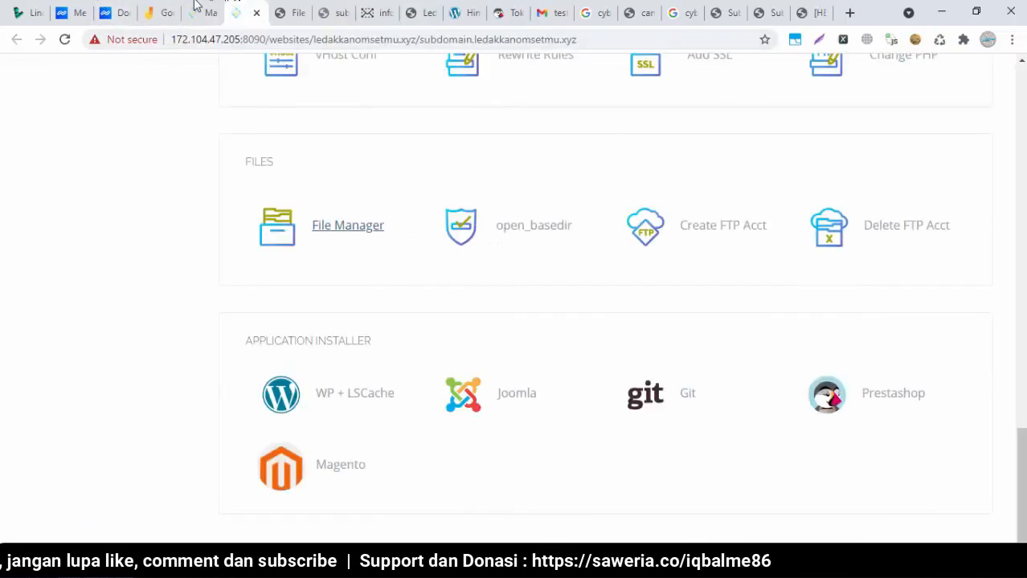
Close the webdemoku.xyz settings and open Ledakkanomsetmu.xyz domain management in a new tab
left_click(106, 9)
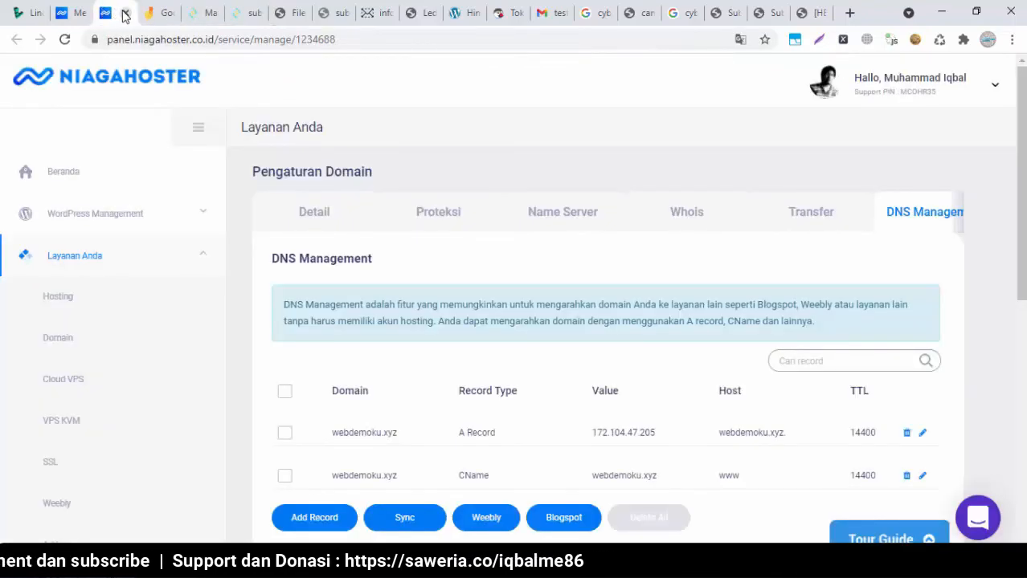
left_click(125, 14)
right_click(857, 219)
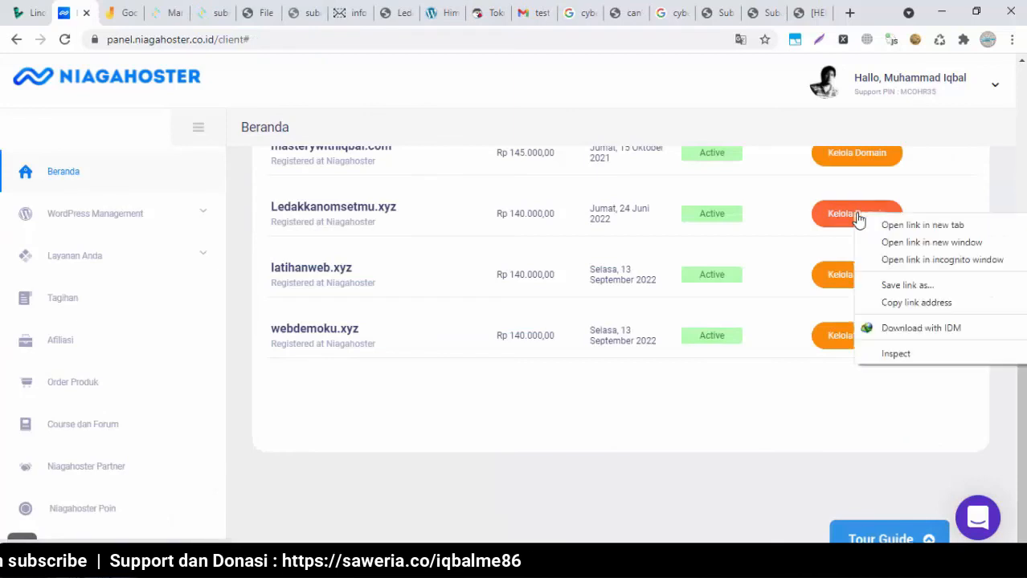
left_click(870, 225)
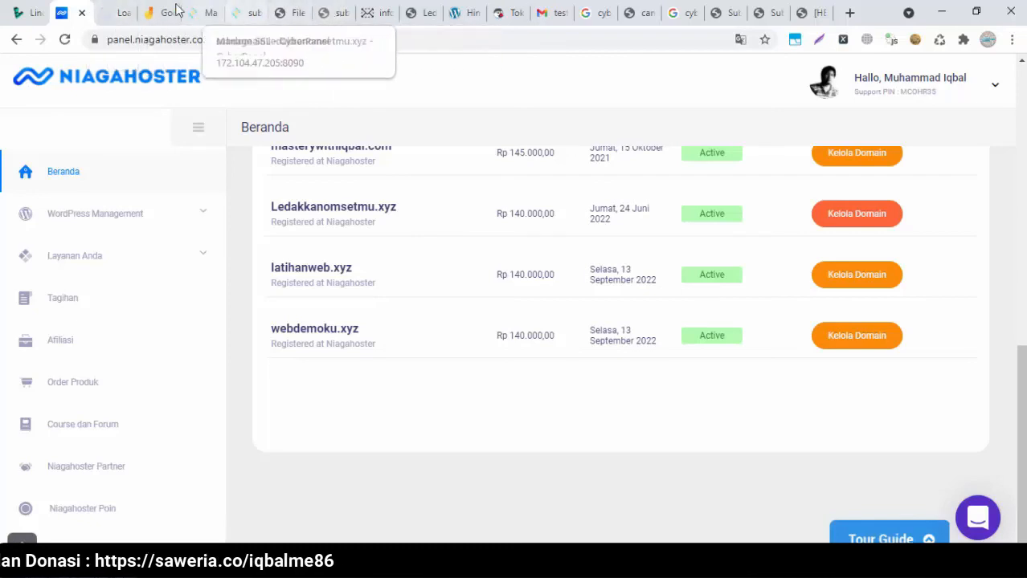
left_click(245, 10)
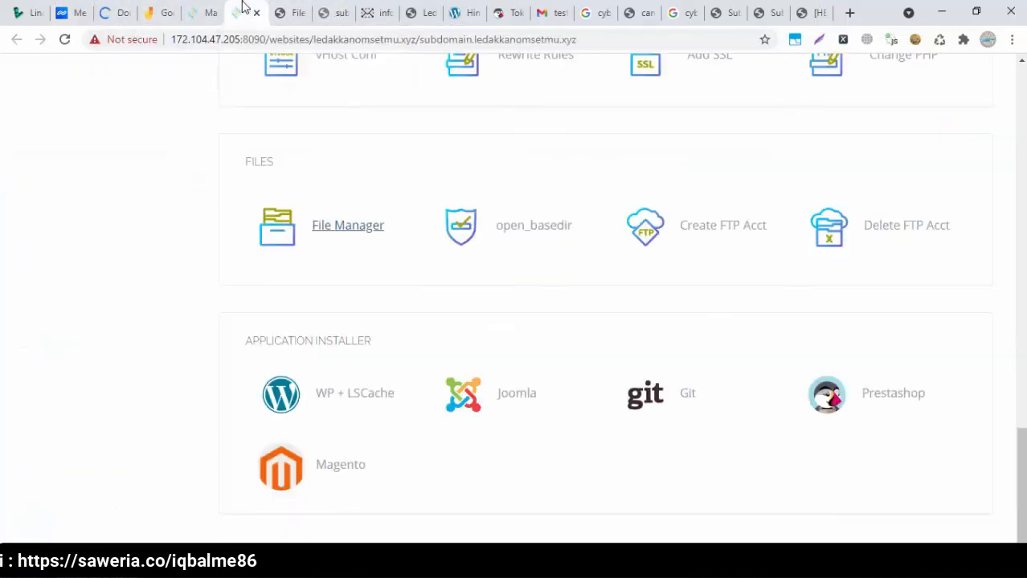
left_click(115, 12)
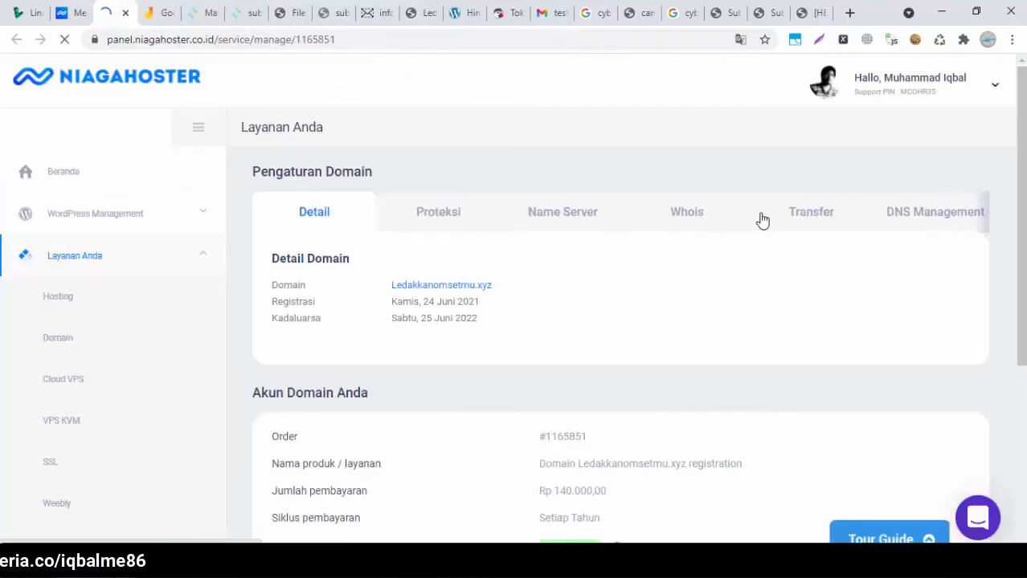
Show Ledakkanomsetmu.xyz's DNS records and begin a new record
left_click(908, 217)
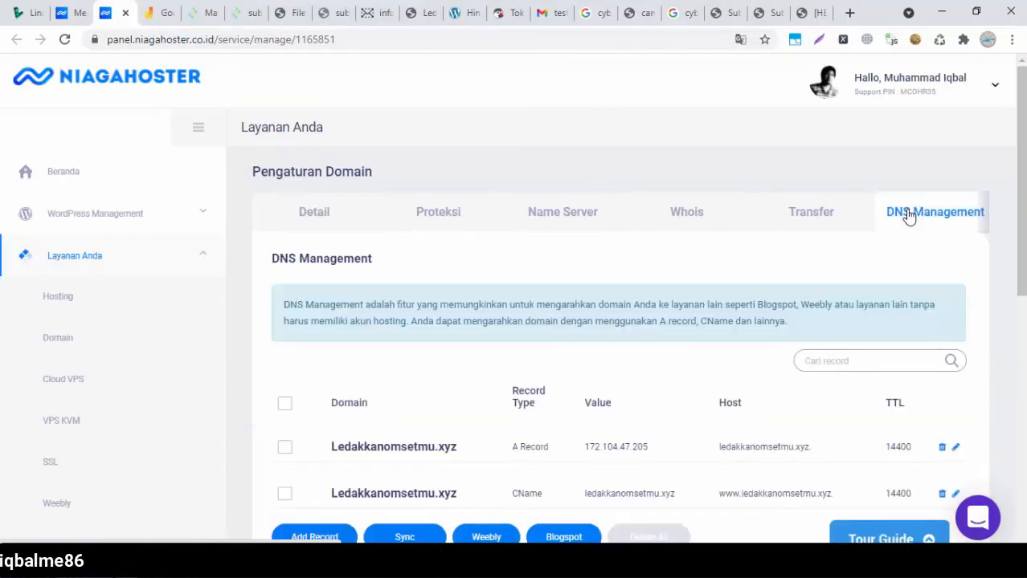
scroll(619, 201, "down", 3)
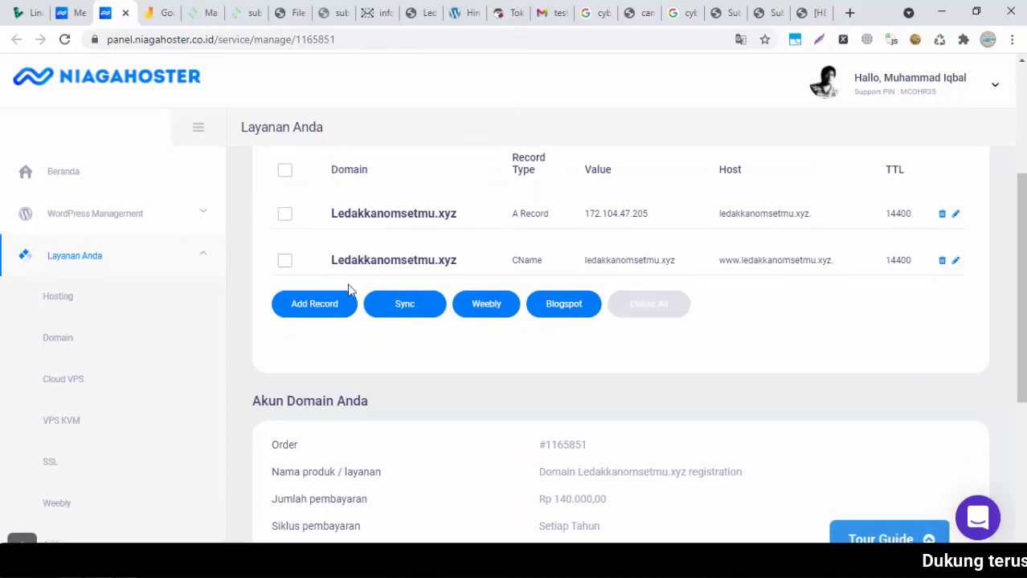
left_click(297, 305)
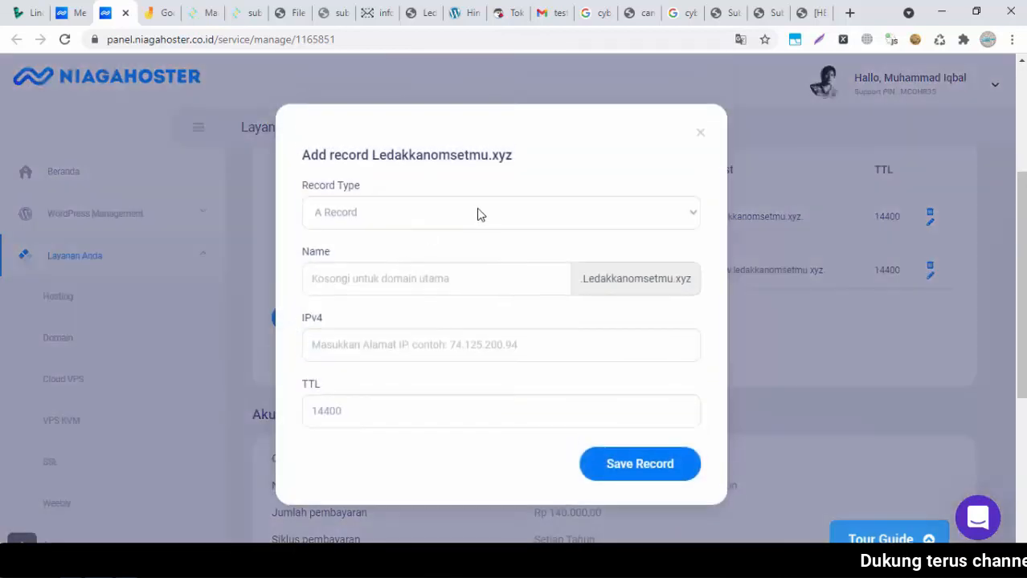
Keep A Record as the type and enter the subdomain as the record name
left_click(482, 214)
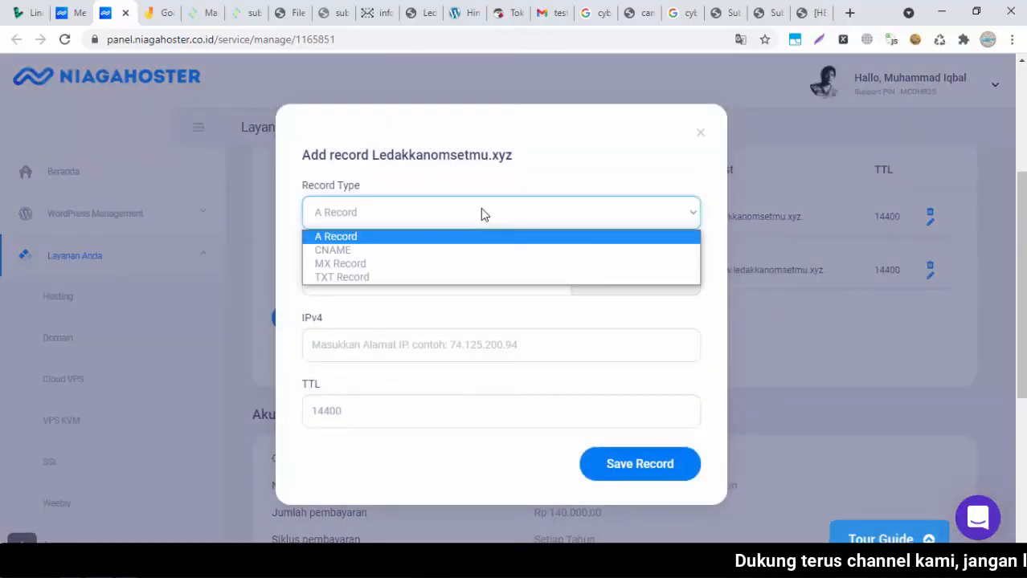
left_click(481, 211)
left_click(440, 281)
type("subdomain")
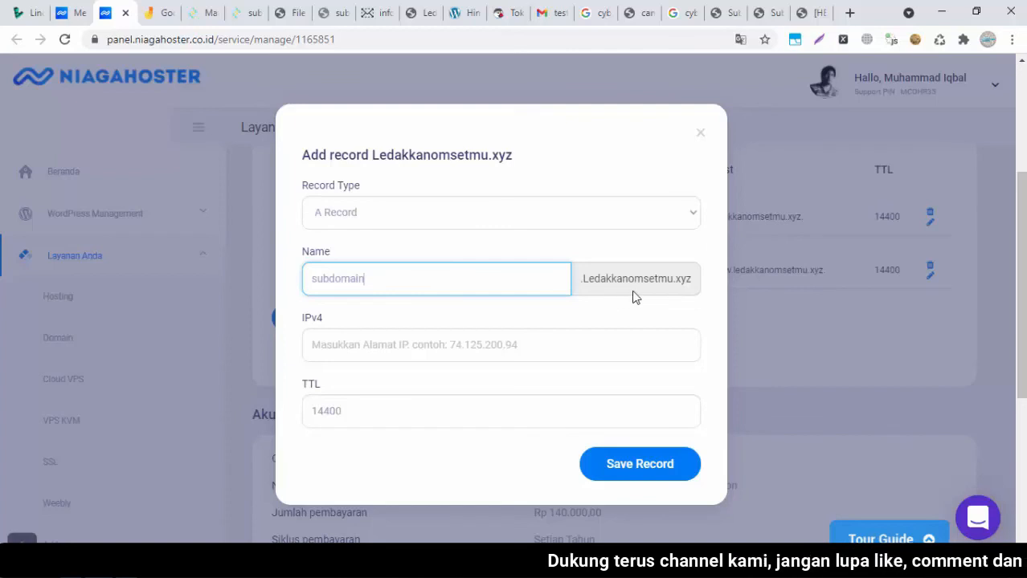
left_click(440, 347)
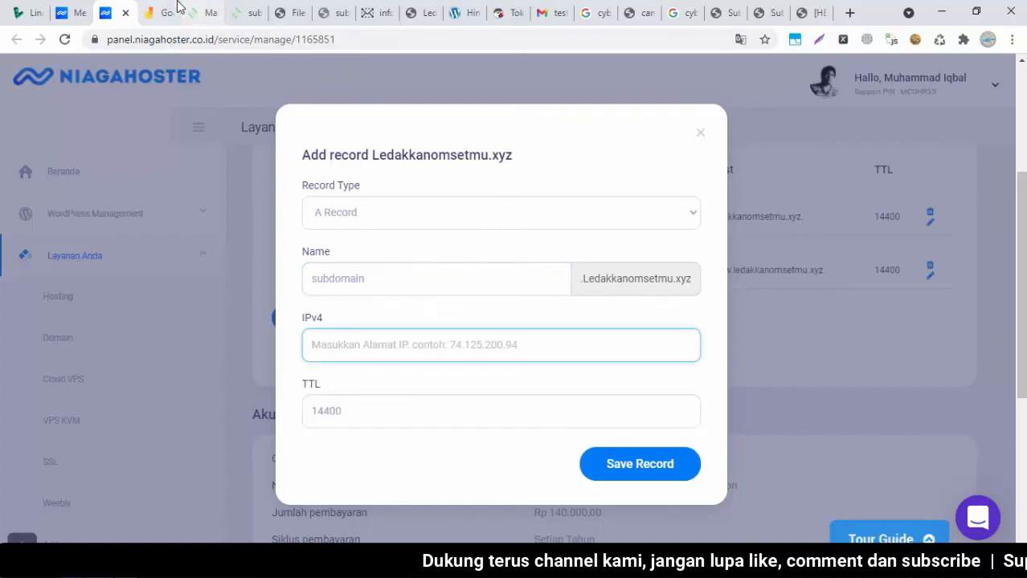
Paste server IP 172.104.47.205 from the notes as the IPv4 value and save the record
key("alt+Tab")
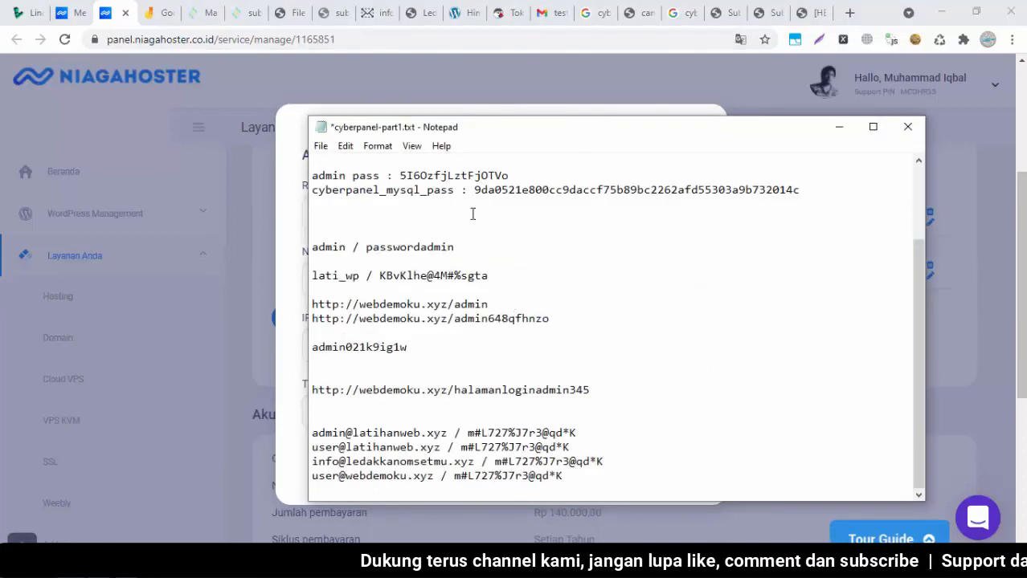
left_click(918, 181)
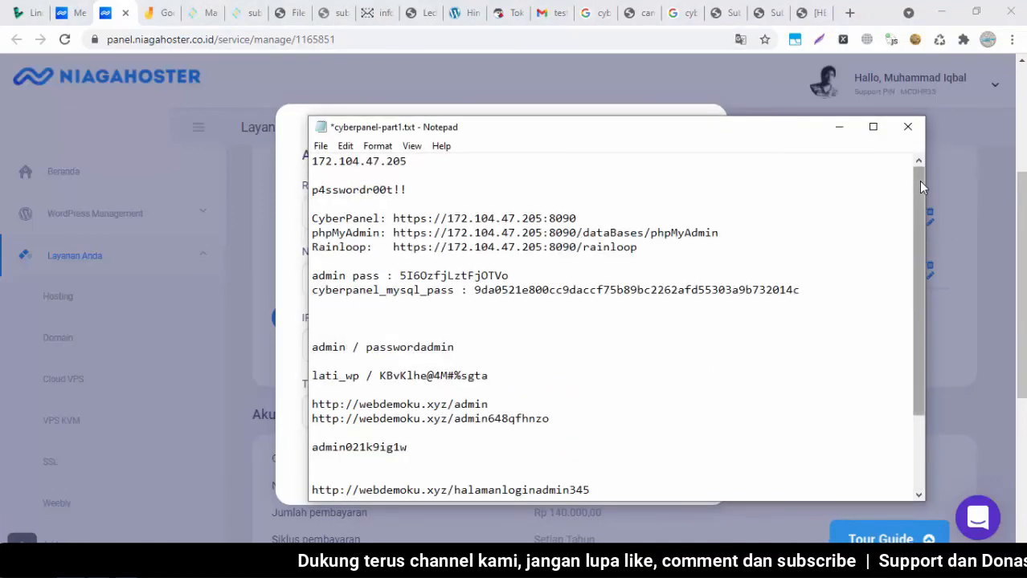
left_click_drag(418, 161, 316, 160)
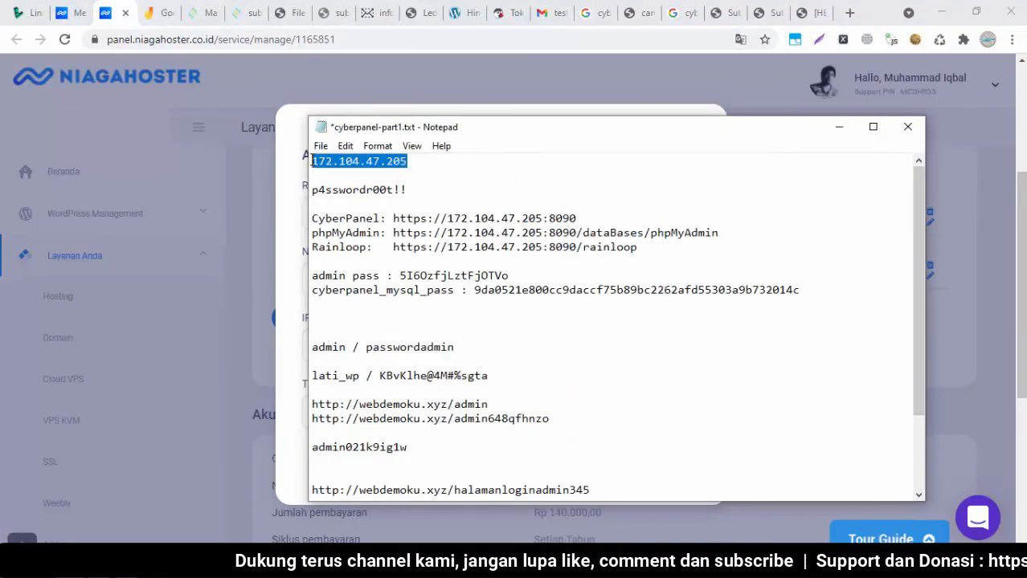
key("alt+Tab")
left_click(391, 344)
type("172.104.47.205")
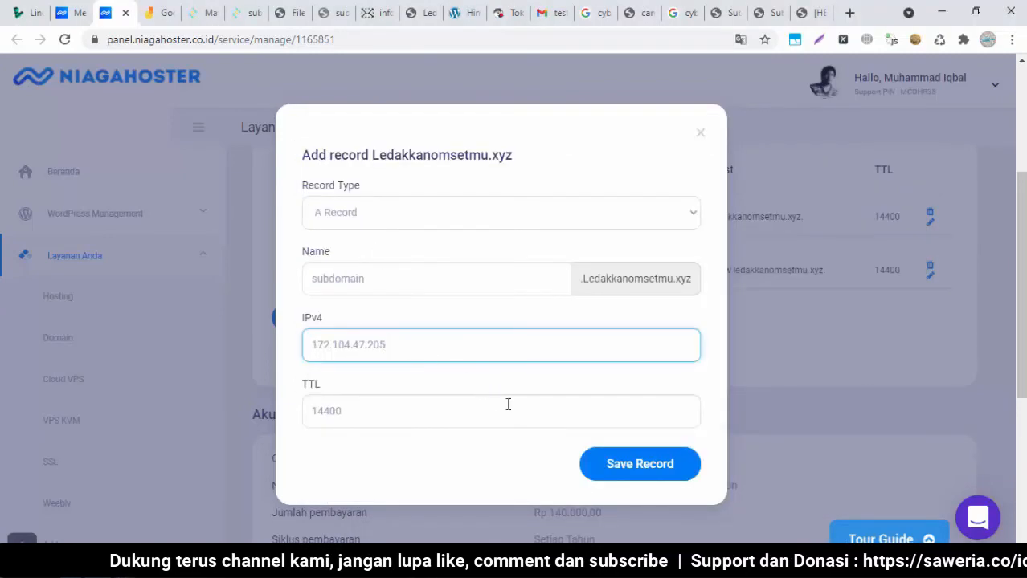
left_click(618, 477)
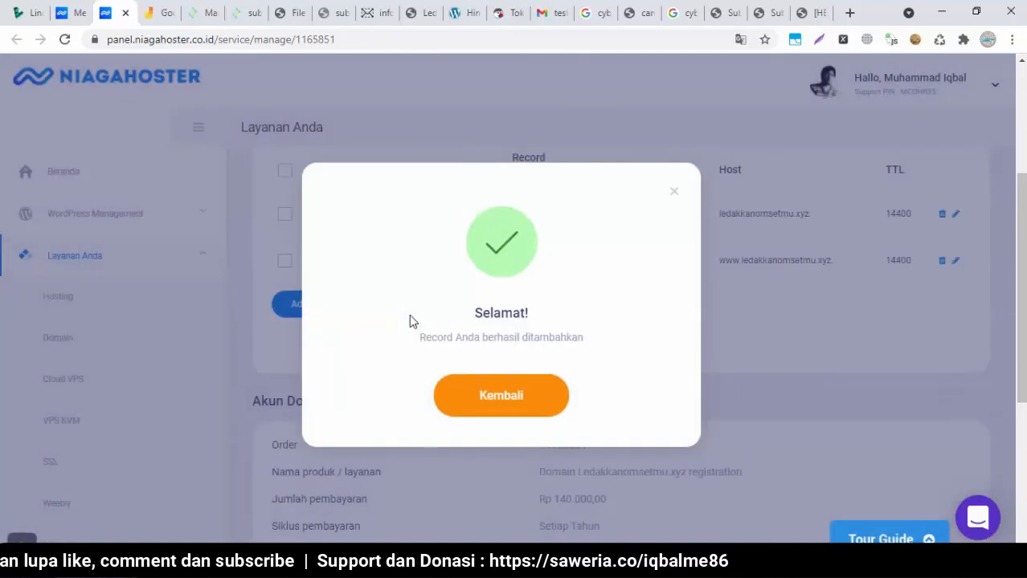
left_click(505, 402)
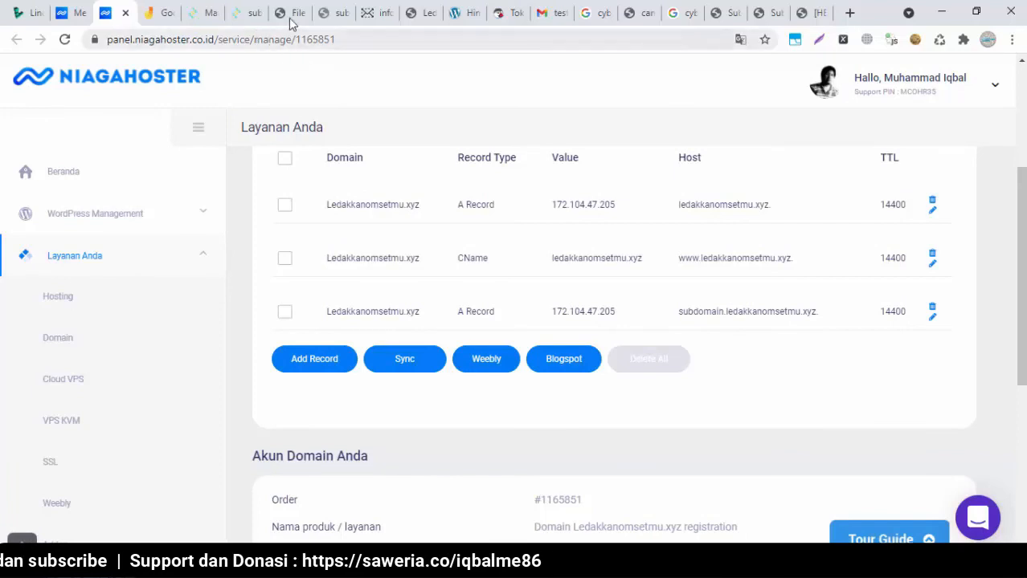
left_click(323, 13)
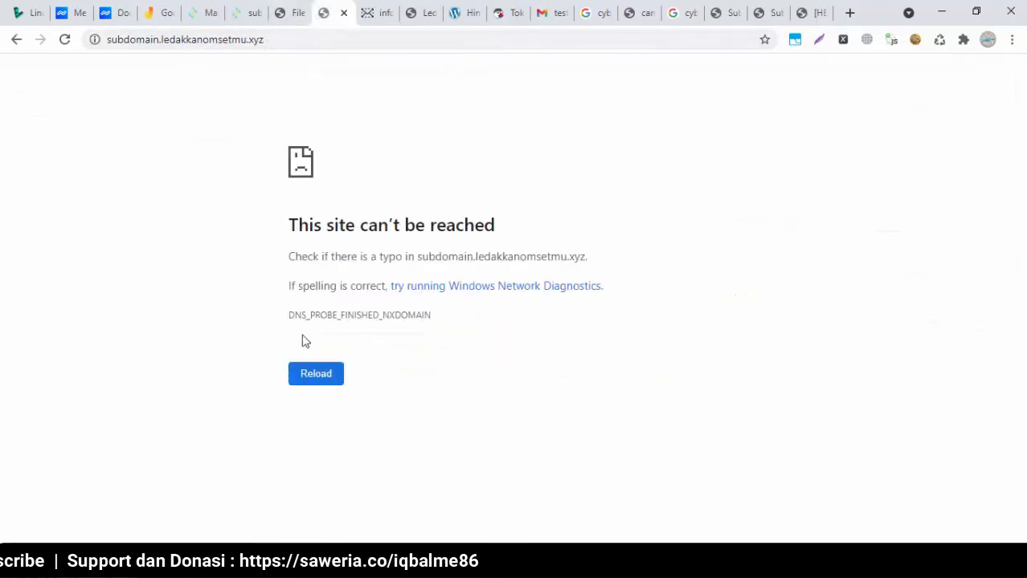
left_click(308, 377)
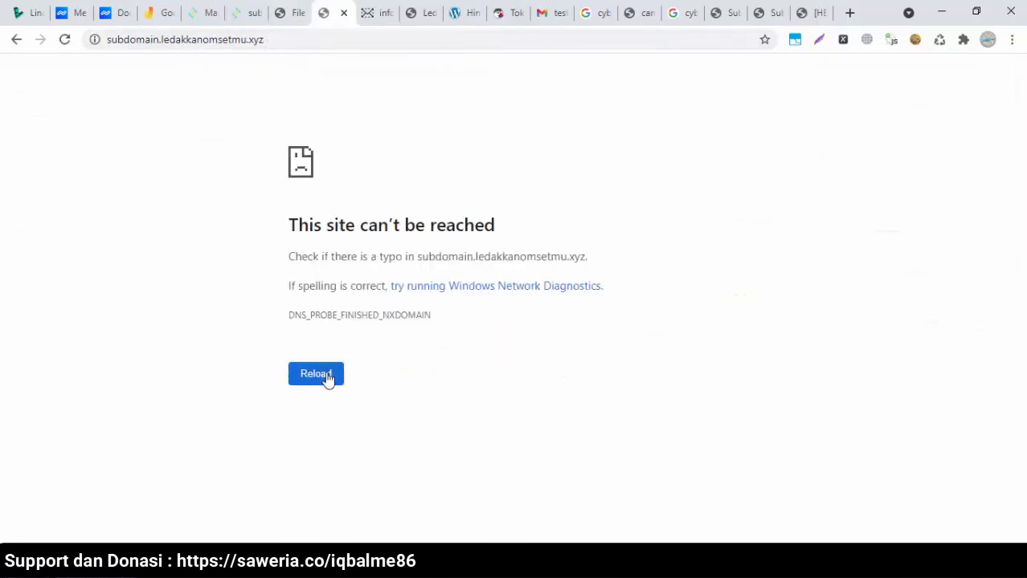
left_click(339, 14)
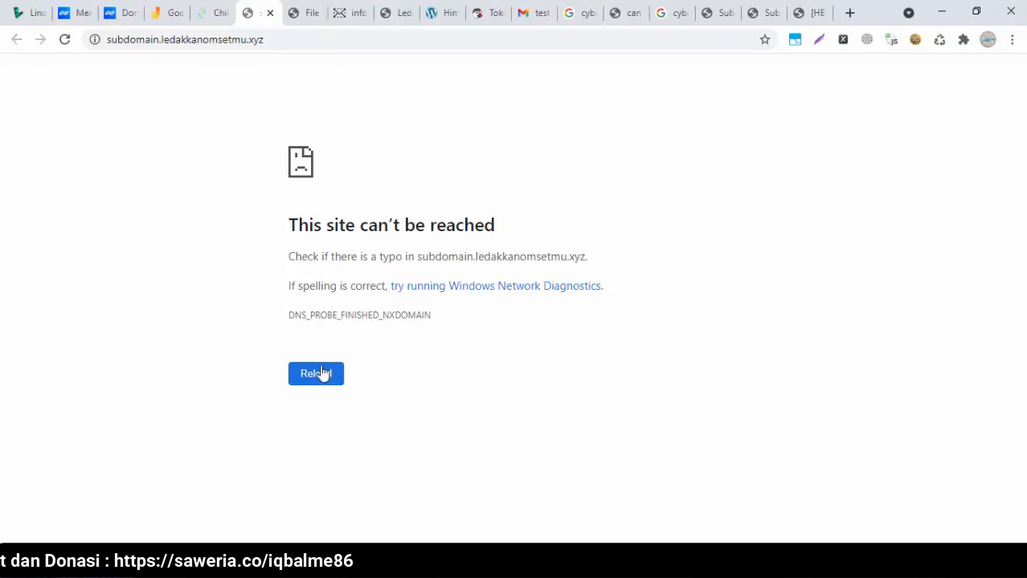
left_click(126, 10)
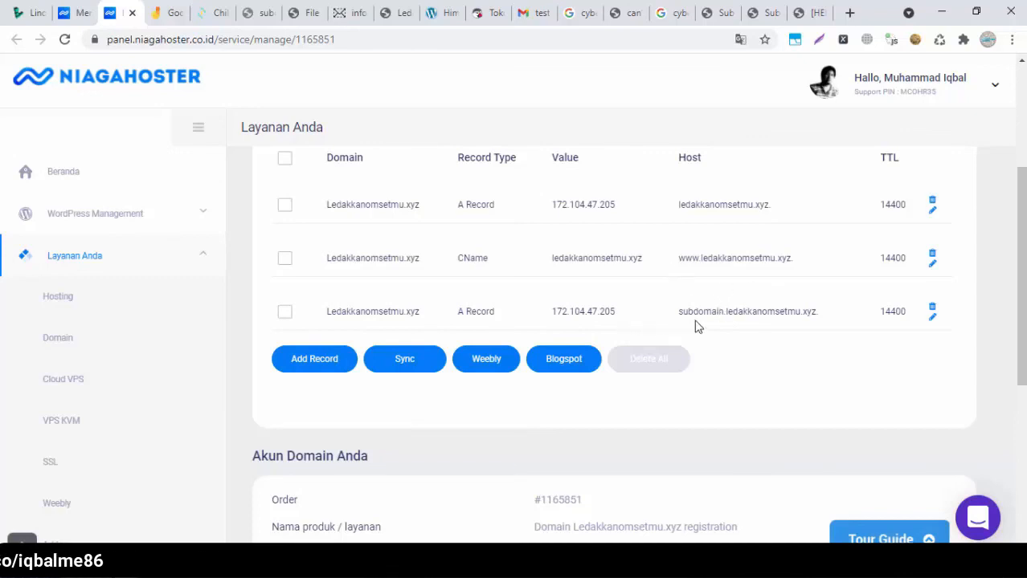
left_click(388, 10)
left_click(265, 10)
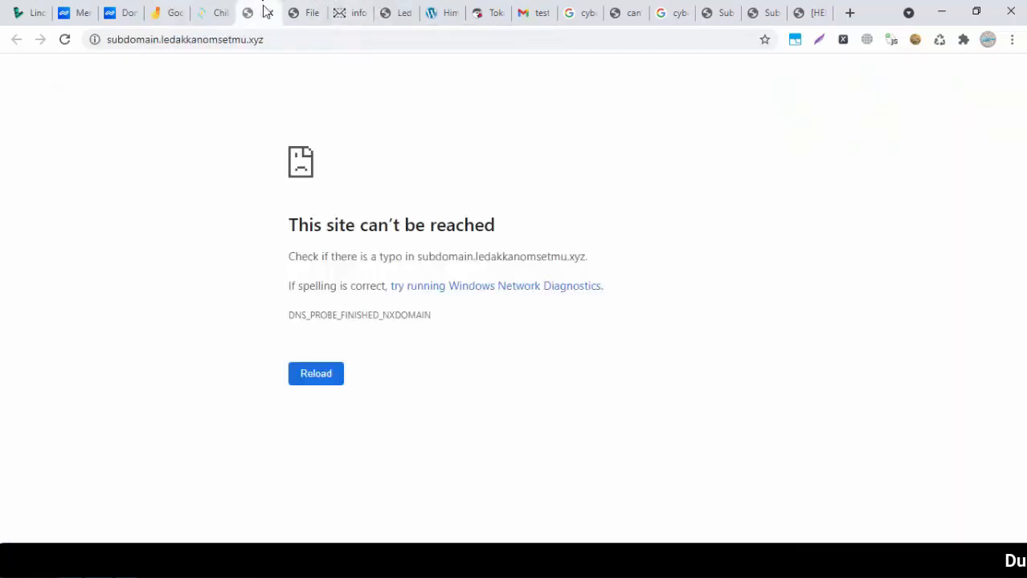
left_click(319, 377)
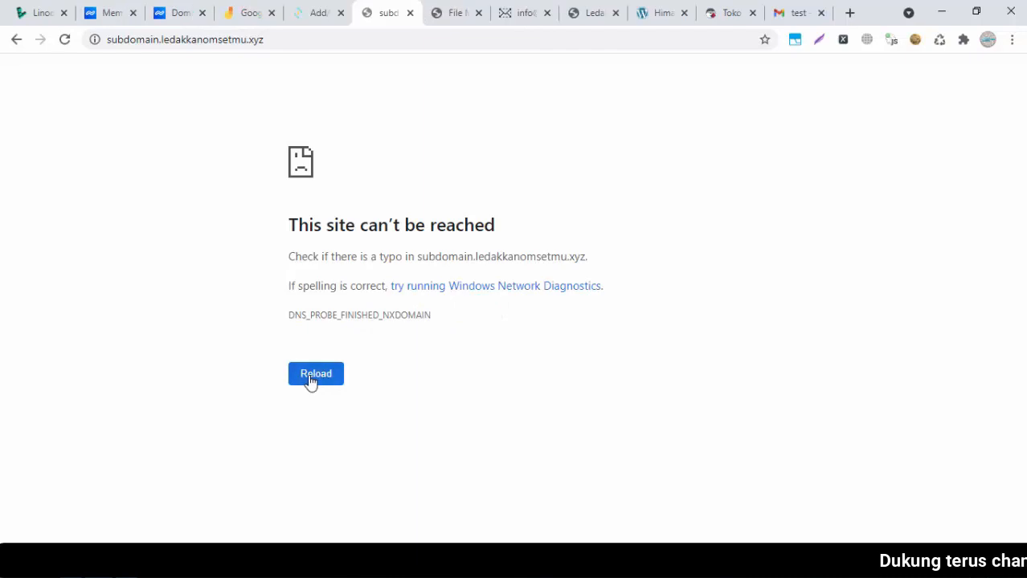
left_click(311, 379)
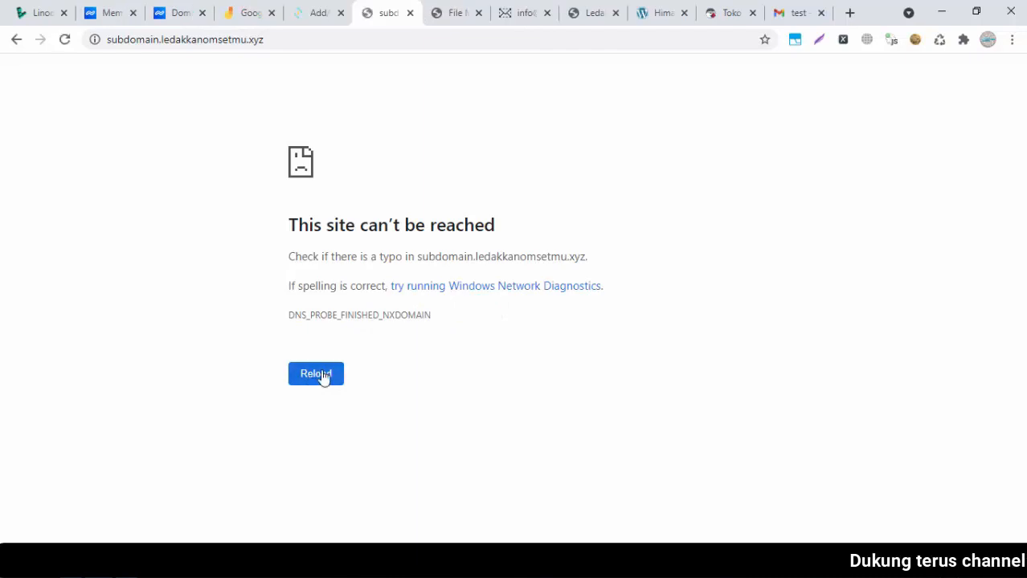
Open proxysite.com in a new tab
left_click(850, 13)
type("pro")
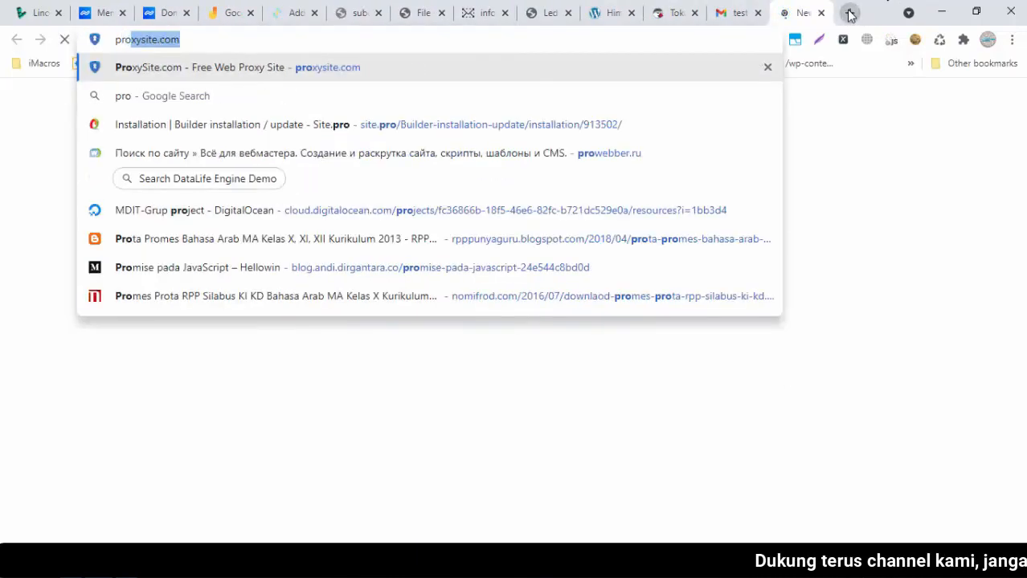
key("Return")
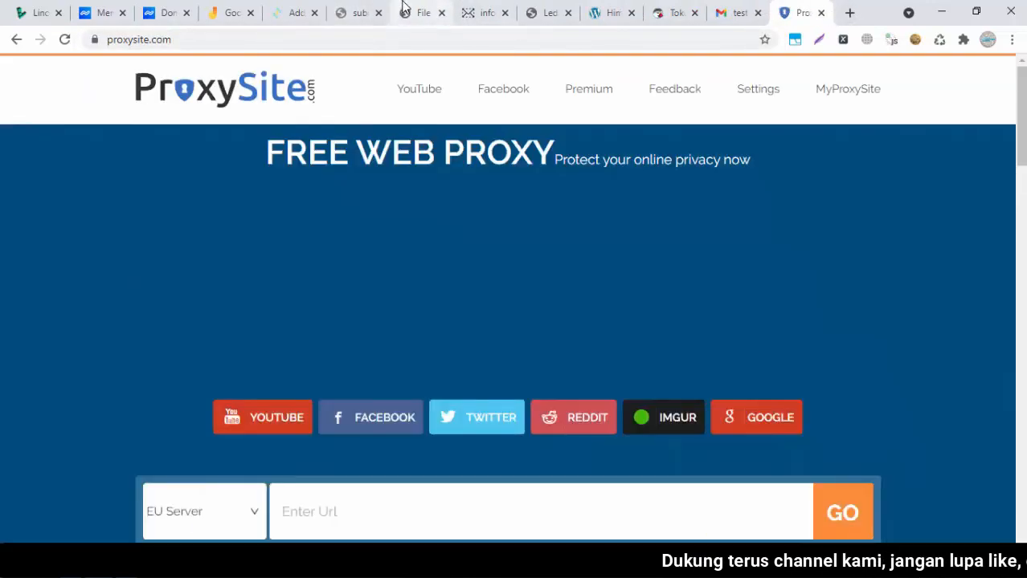
Reload the subdomain address without the https prefix
left_click(410, 10)
left_click(367, 7)
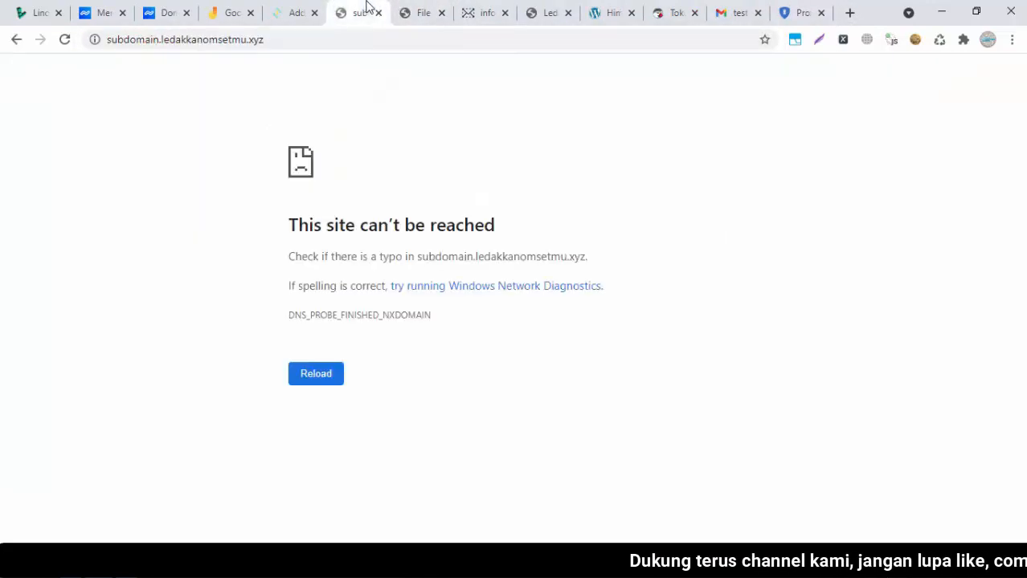
left_click(309, 41)
key("ctrl+c")
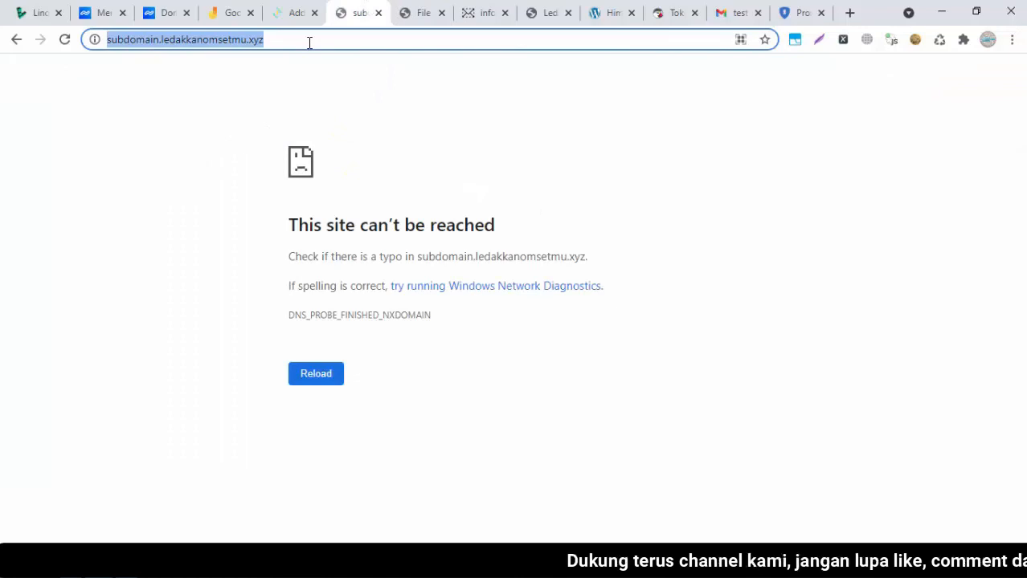
left_click(309, 41)
key("shift+Left")
key("shift+Left")
key("shift+Left")
key("shift+Left")
key("shift+Left")
key("shift+Left")
key("shift+Left")
key("shift+Left")
key("shift+Left")
key("shift+Left")
key("shift+Left")
key("shift+Left")
key("shift+Left")
key("shift+Left")
key("shift+Left")
key("shift+Left")
key("shift+Left")
key("shift+Left")
key("shift+Left")
key("shift+Left")
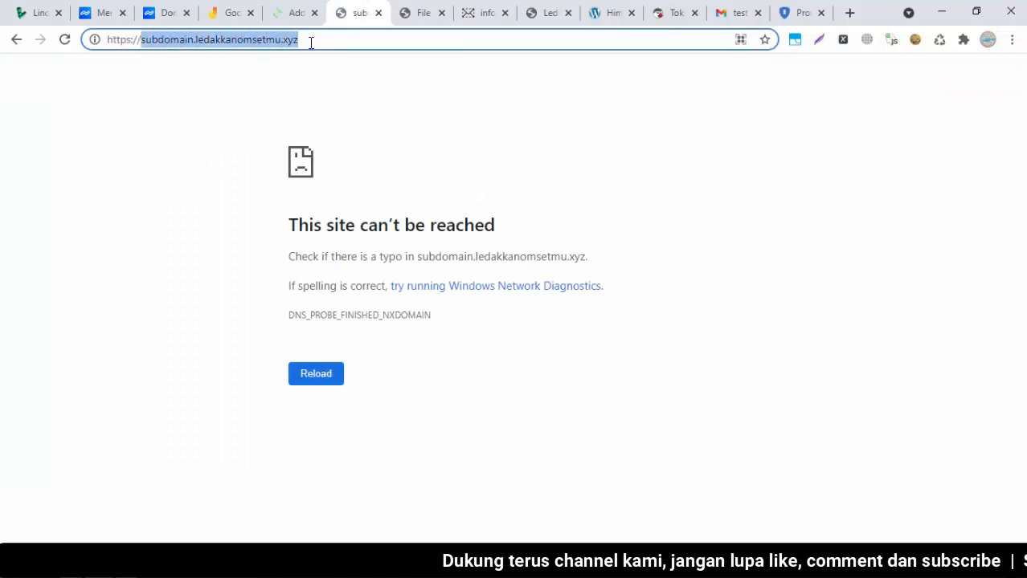
left_click(142, 40)
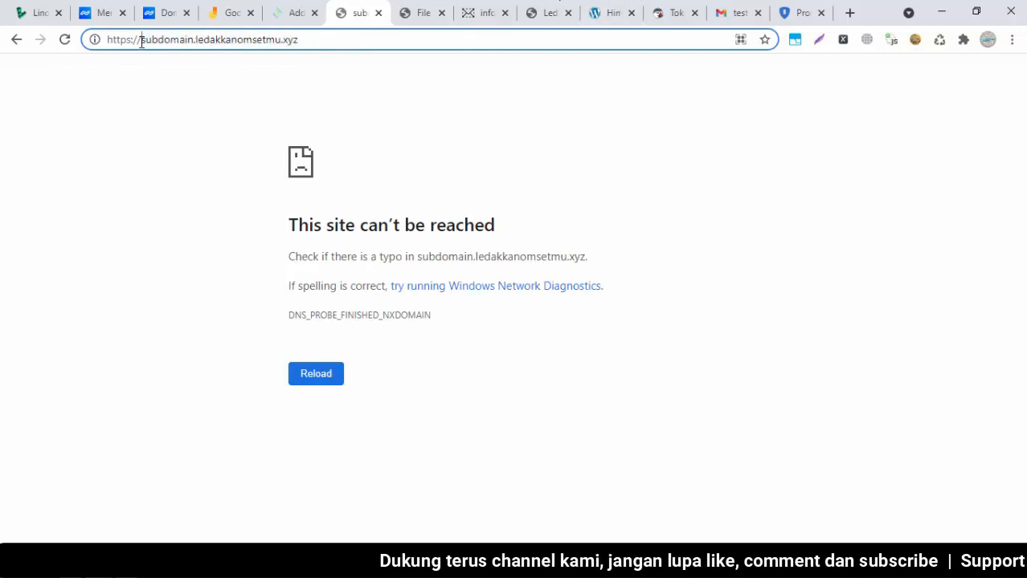
key("BackSpace")
key("BackSpace")
key("BackSpace")
key("BackSpace")
key("BackSpace")
key("BackSpace")
key("BackSpace")
key("BackSpace")
key("Return")
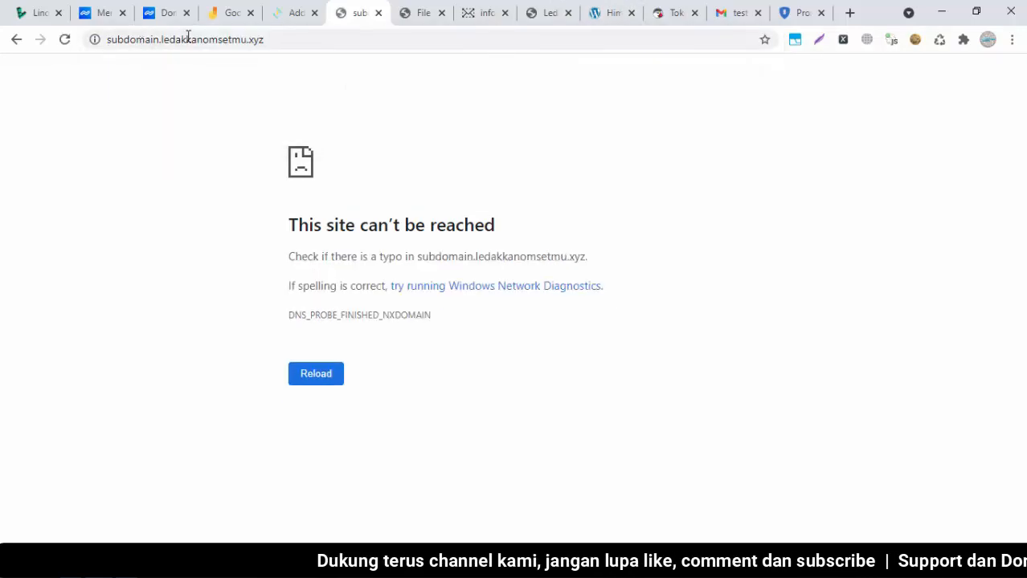
Paste subdomain.ledakkanomsetmu.xyz into ProxySite's URL box and load it through the proxy
left_click(807, 12)
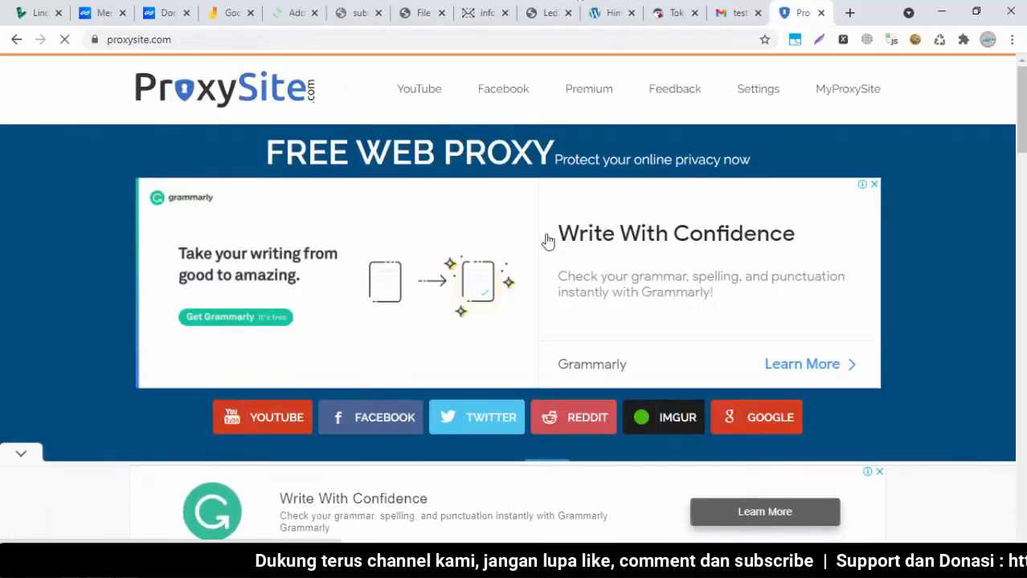
scroll(457, 322, "down", 5)
left_click(726, 125)
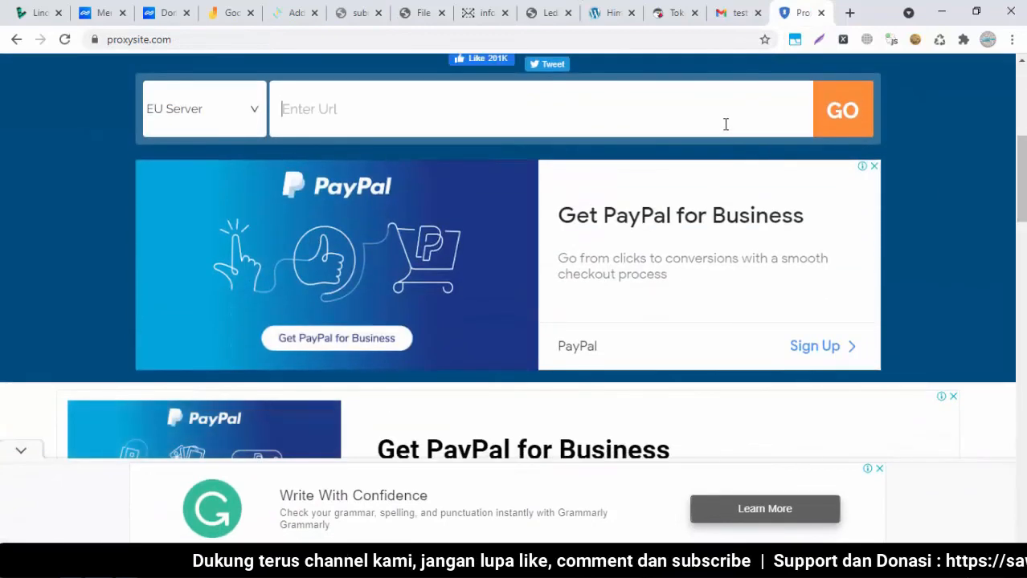
key("ctrl+v")
left_click(837, 127)
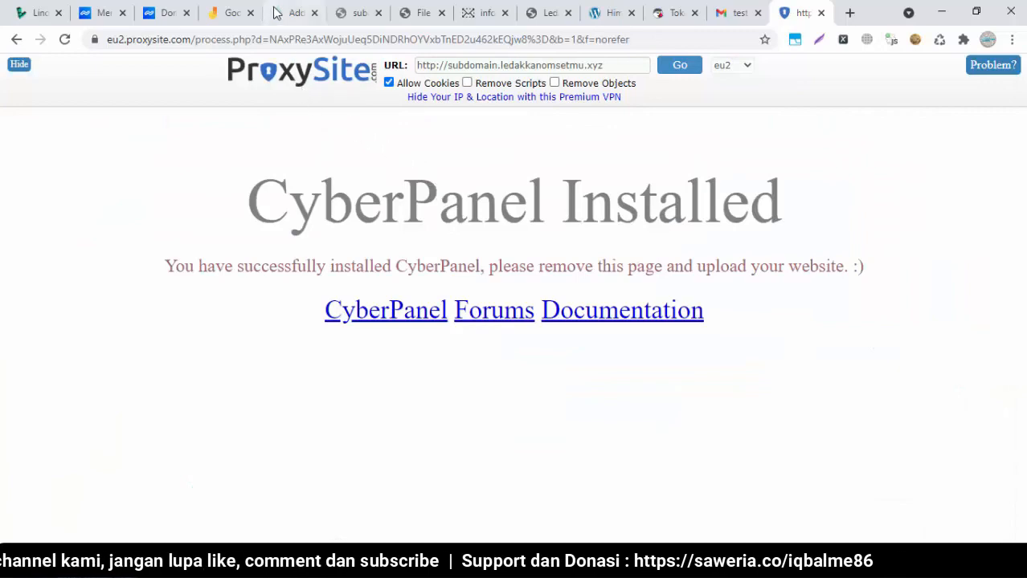
left_click(372, 16)
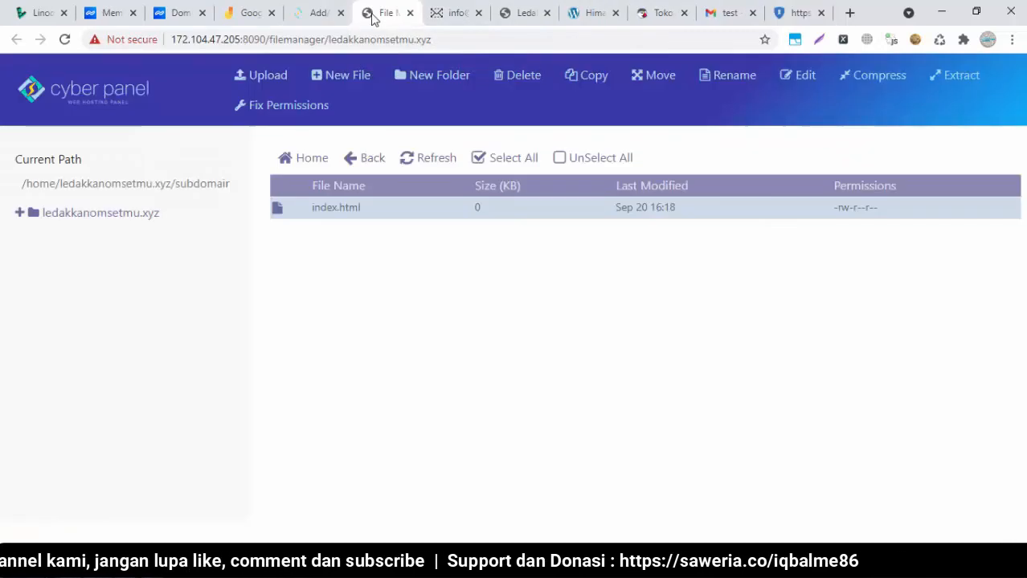
Open the subdomain's index.html in the HTML editor
left_click(346, 210)
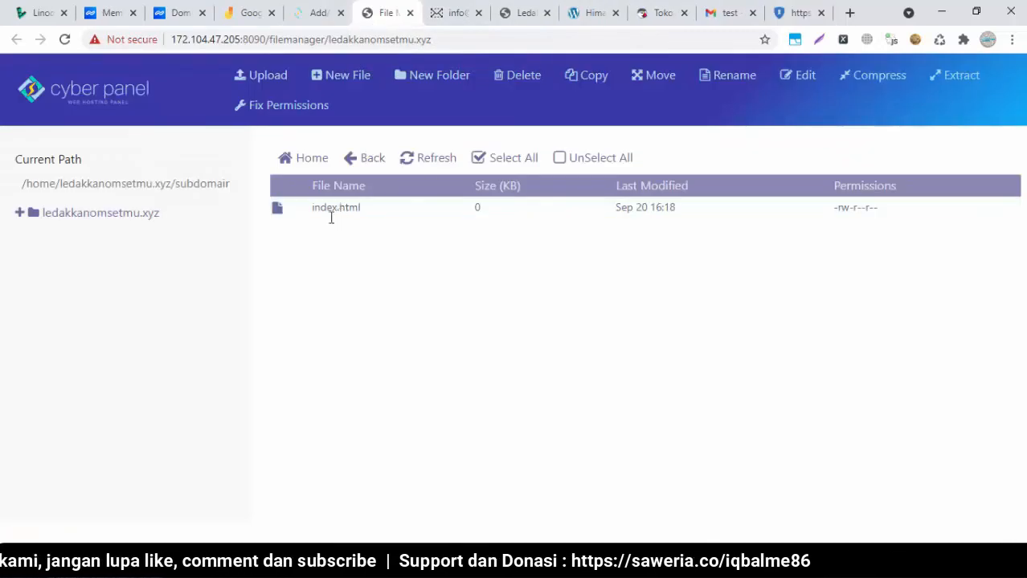
left_click(280, 215)
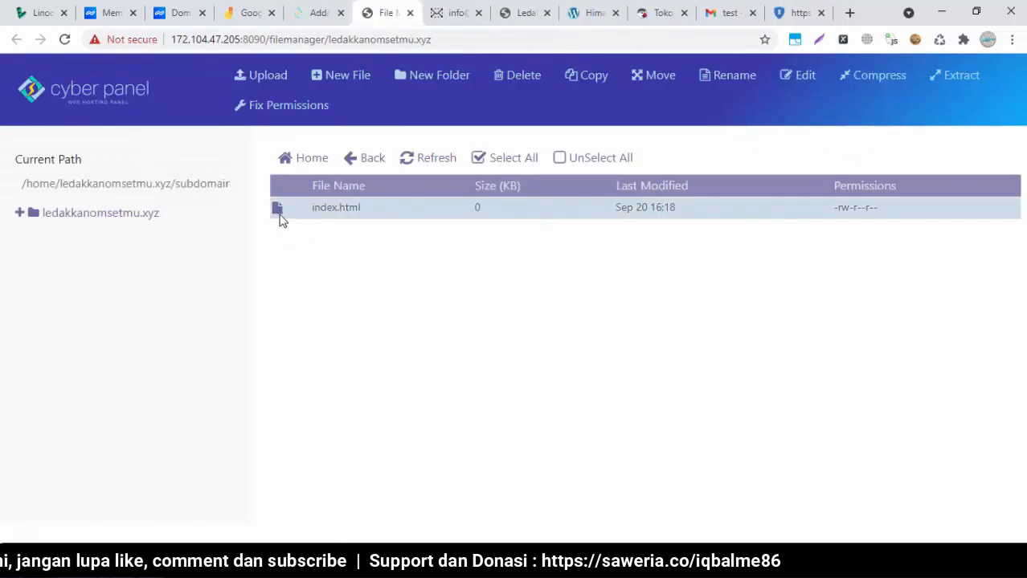
left_click(800, 80)
left_click(520, 223)
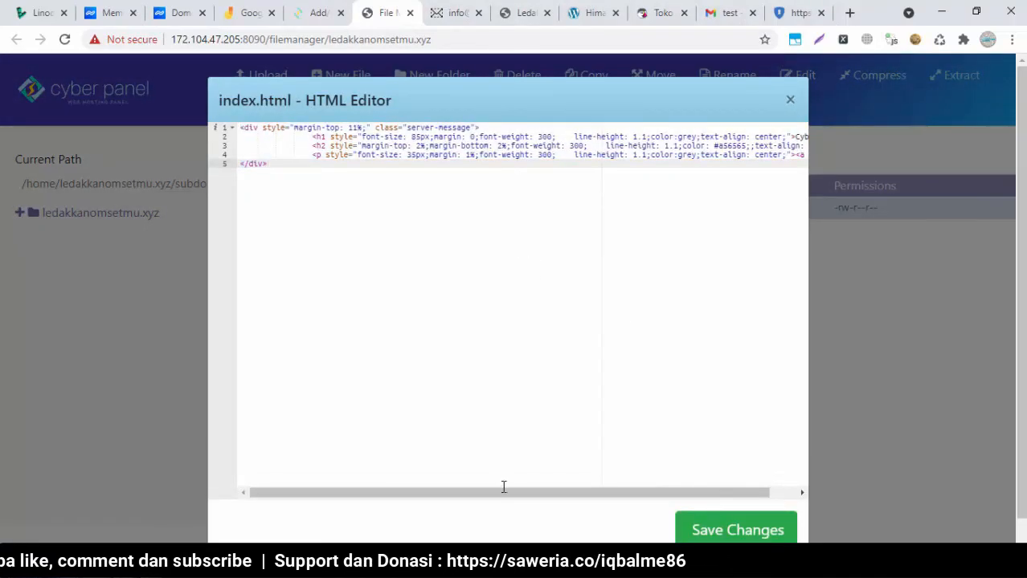
left_click_drag(536, 496, 672, 477)
mouse_move(610, 498)
left_mouse_down()
mouse_move(763, 492)
mouse_move(616, 492)
left_mouse_up()
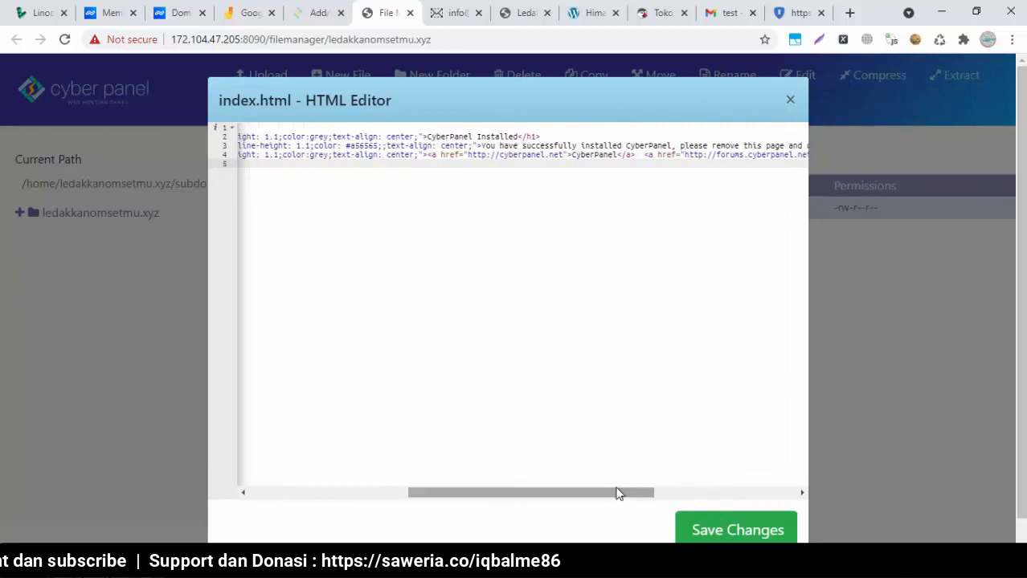
Replace the 'CyberPanel Installed' heading with 'Ini Subdomain dari LedakkanOmsetmu', save, and close the editor
left_click(522, 138)
key("ctrl+shift+Left")
key("ctrl+shift+Left")
type("I")
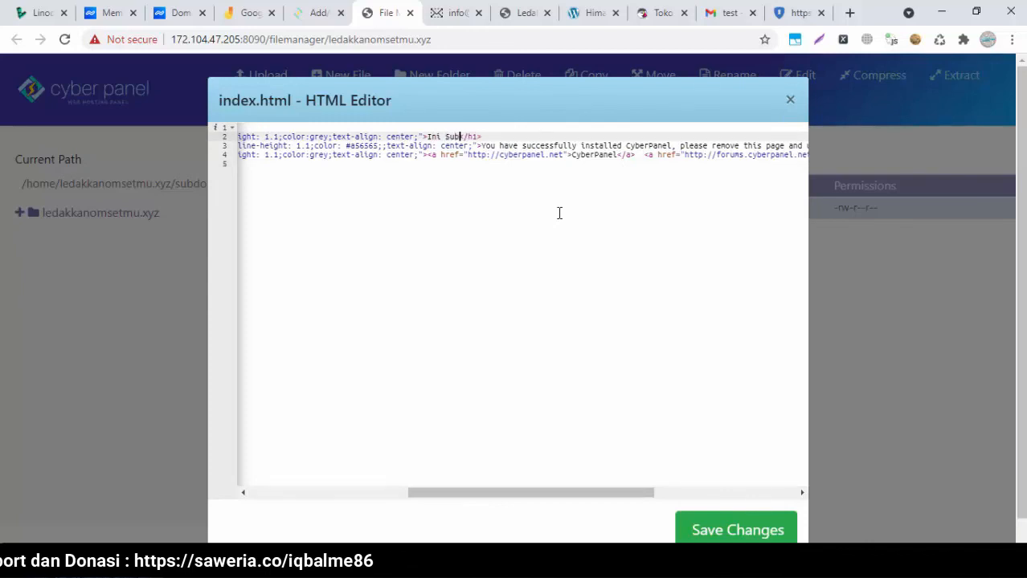
type("ni Subdomain dari Le")
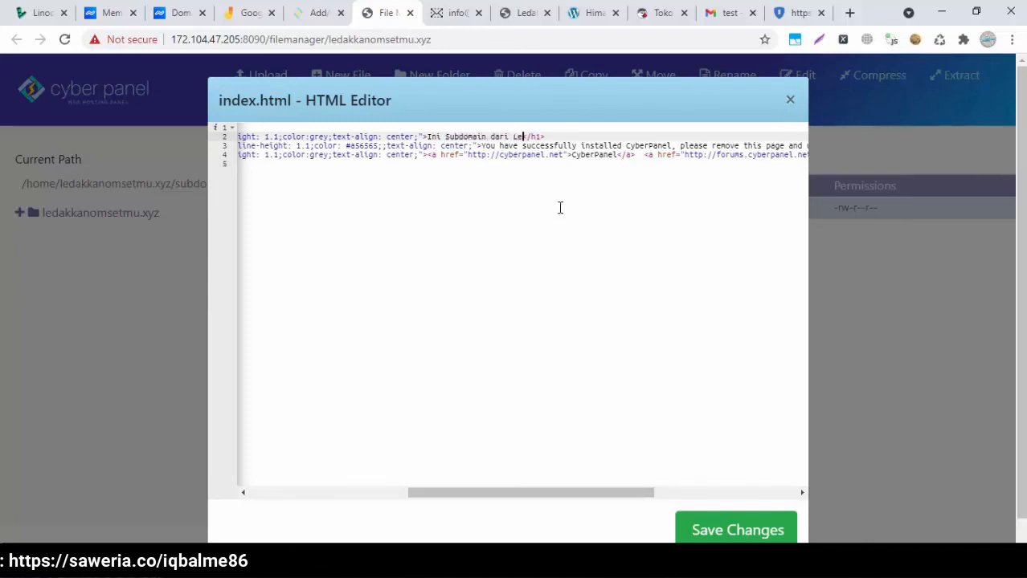
type("dakkanOmsetmu")
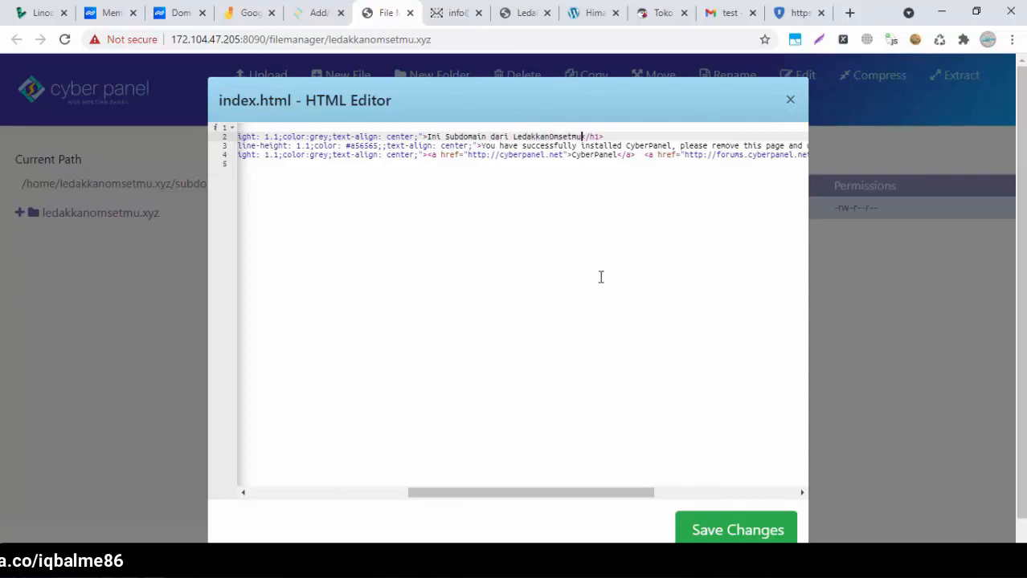
left_click(711, 515)
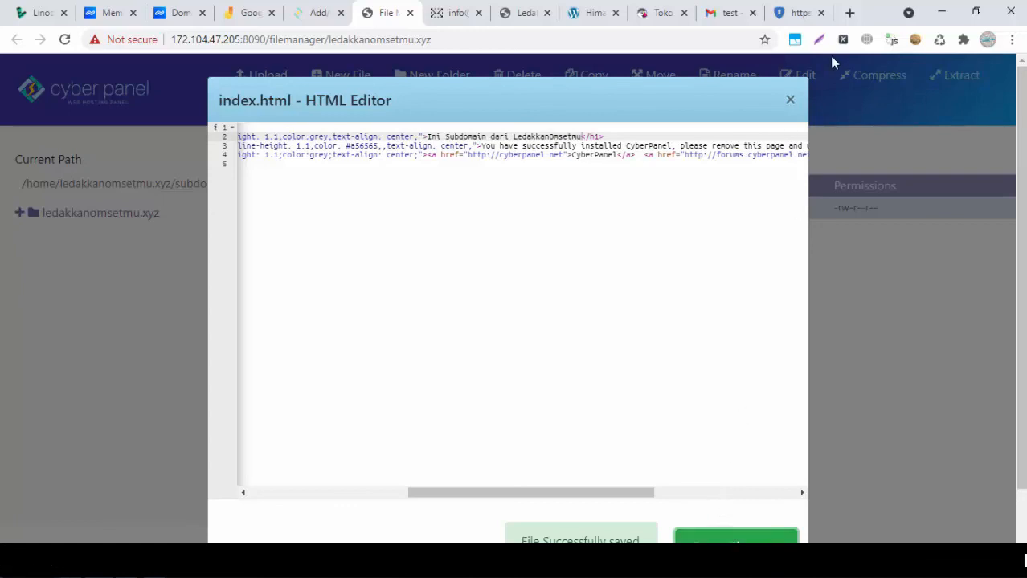
left_click(789, 97)
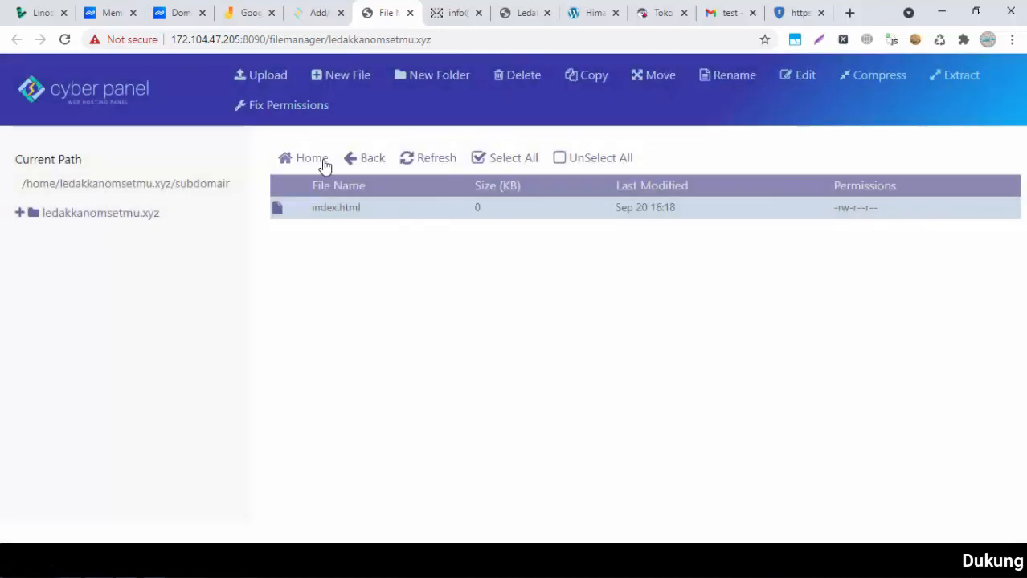
Browse from the home folder into public_html, glancing at the WordPress blog and DNS records
left_click(321, 164)
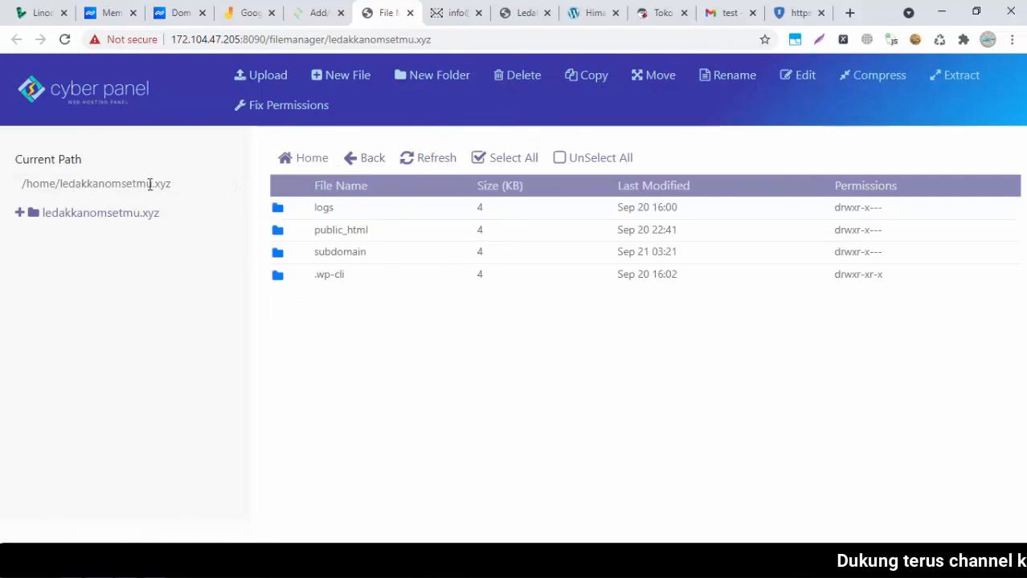
left_click(194, 183)
left_click(348, 362)
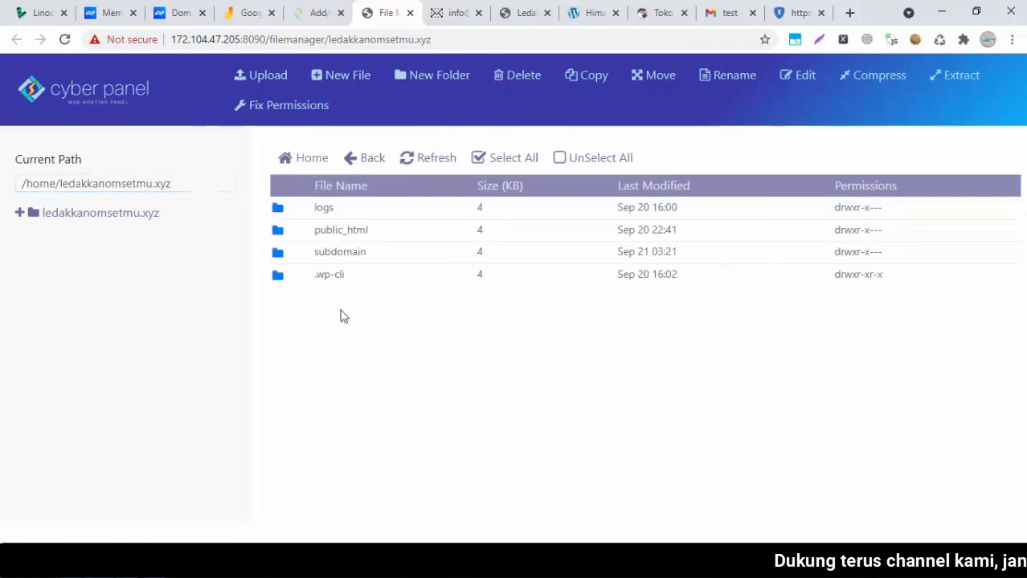
left_click(293, 235)
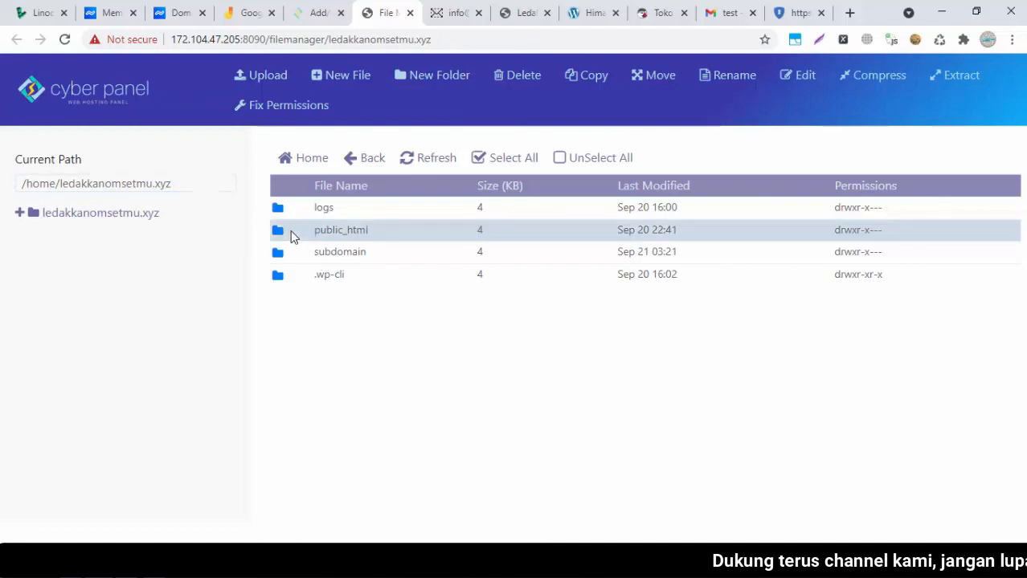
left_click(514, 4)
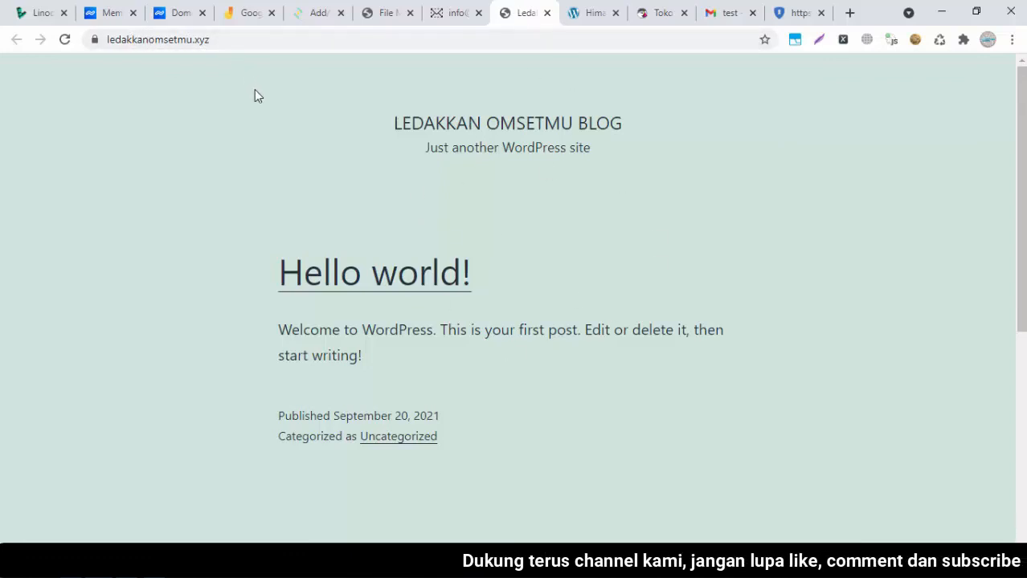
left_click(390, 10)
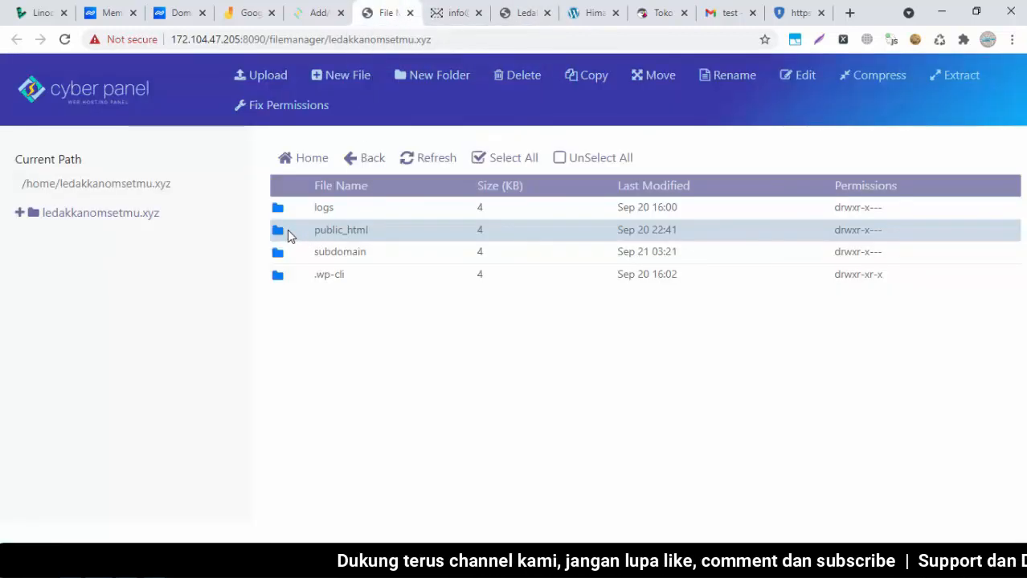
double_click(287, 230)
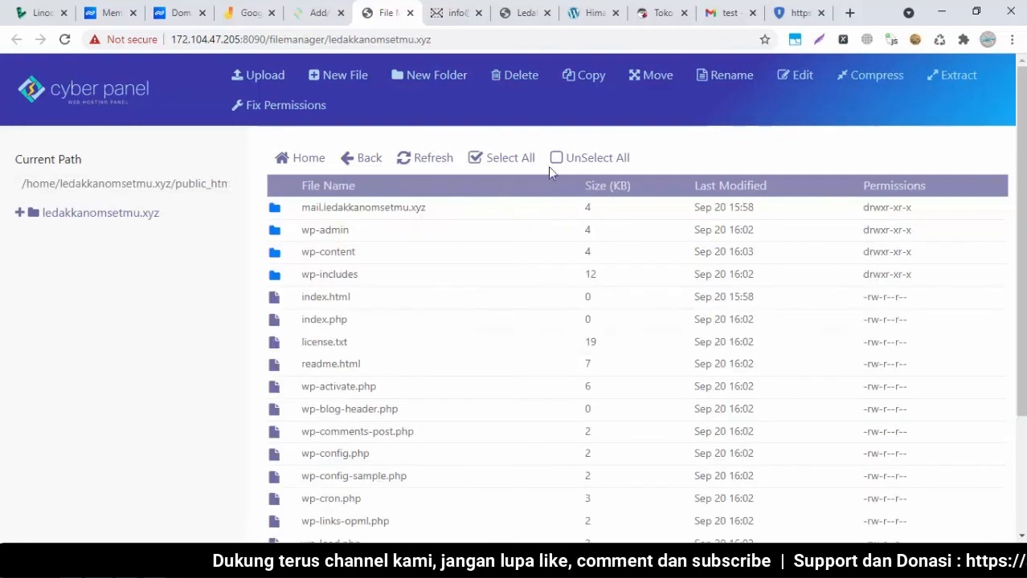
left_click(511, 8)
left_click(388, 8)
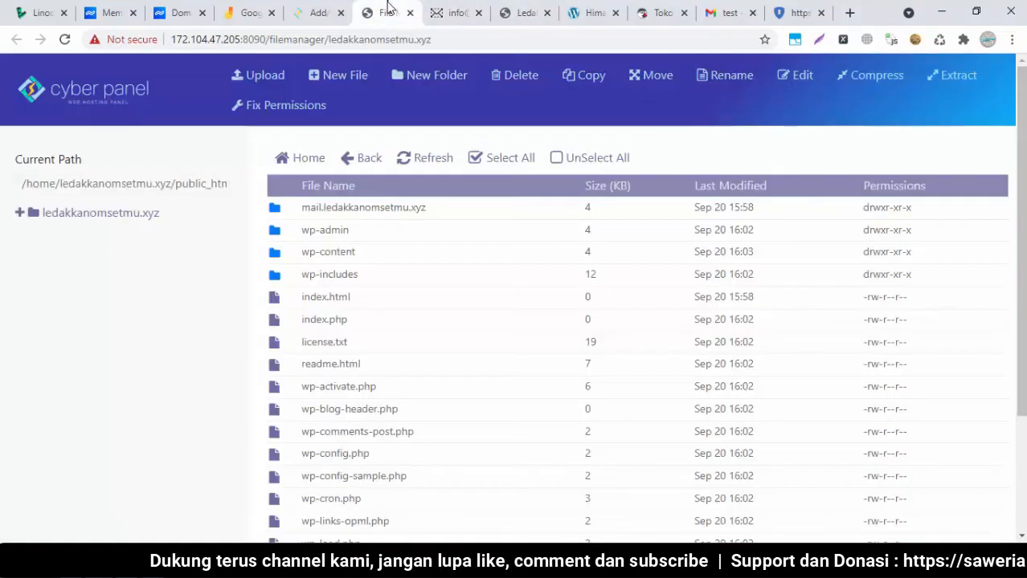
left_click(321, 22)
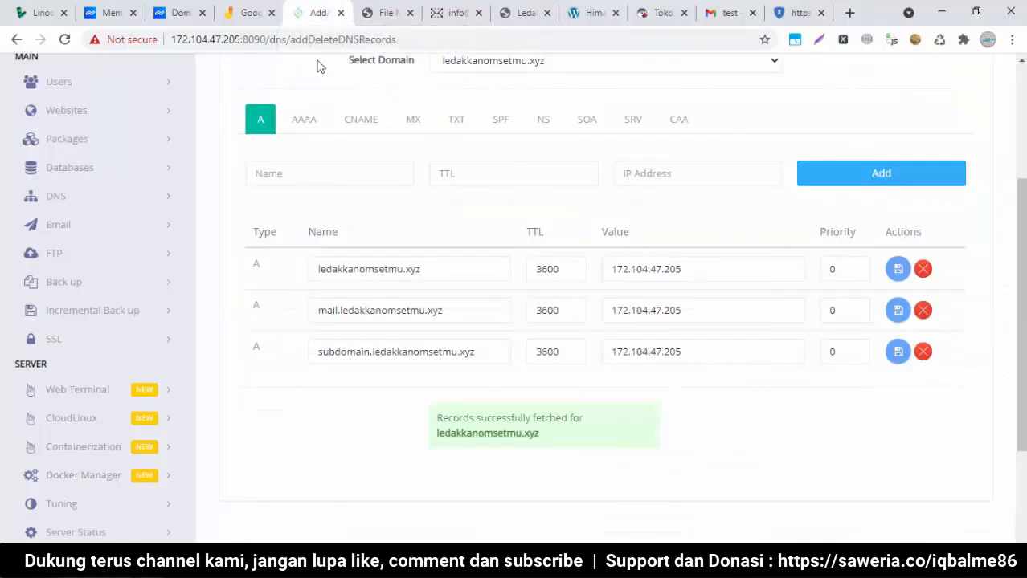
left_click(386, 12)
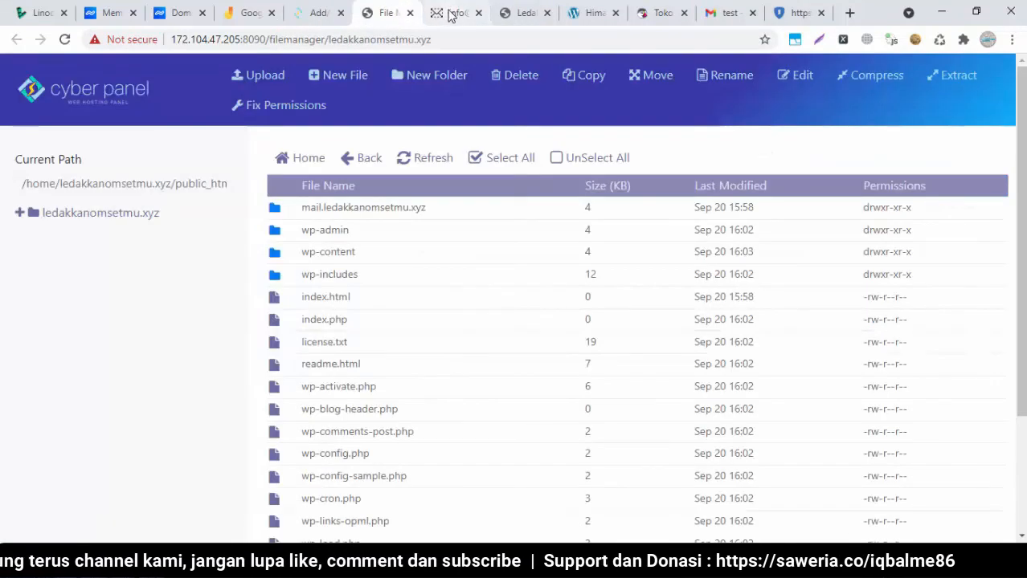
Go back up, open the subdomain folder and select its index.html, then view the proxy tab
left_click(363, 160)
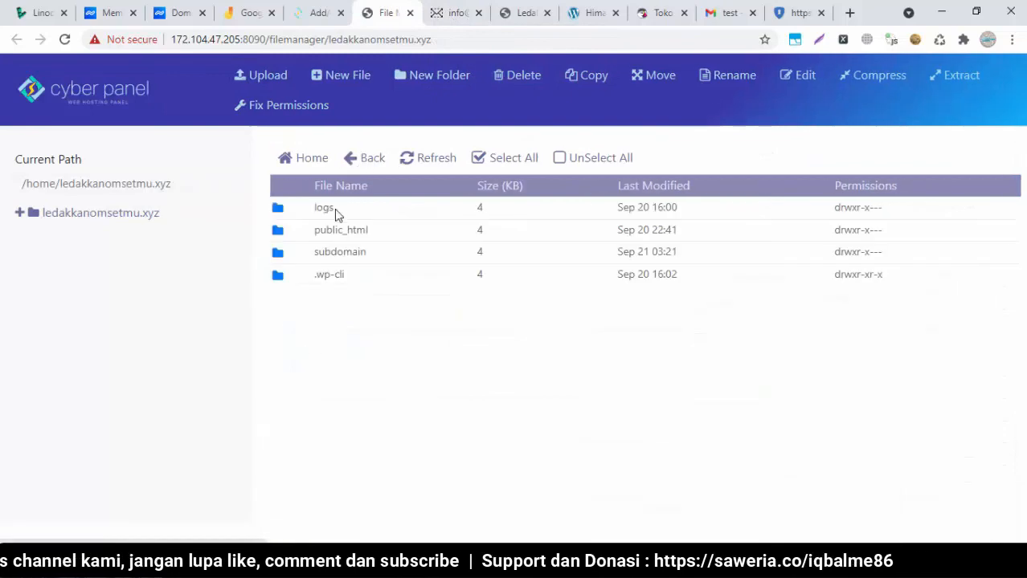
double_click(296, 254)
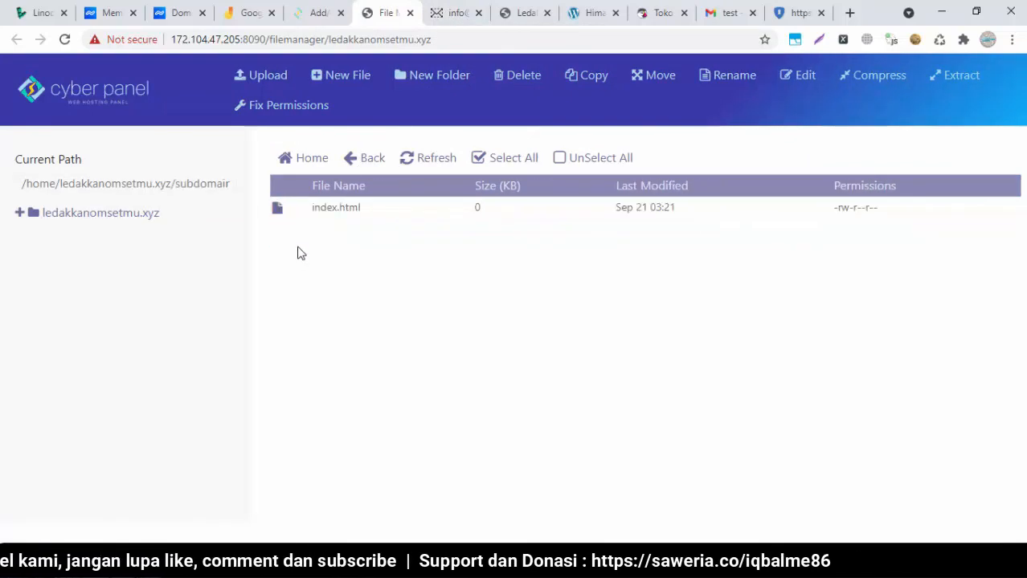
left_click(339, 208)
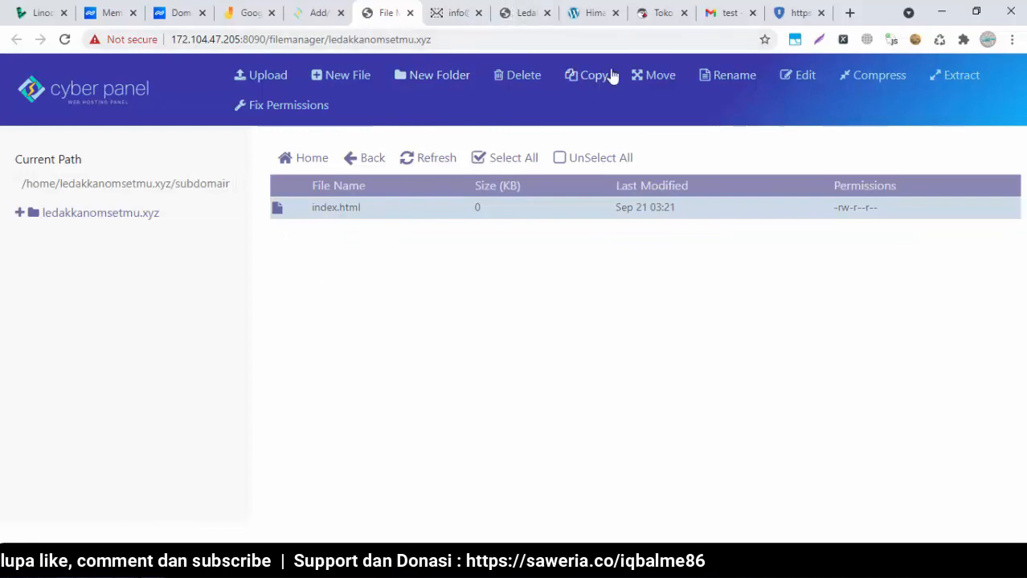
left_click(770, 9)
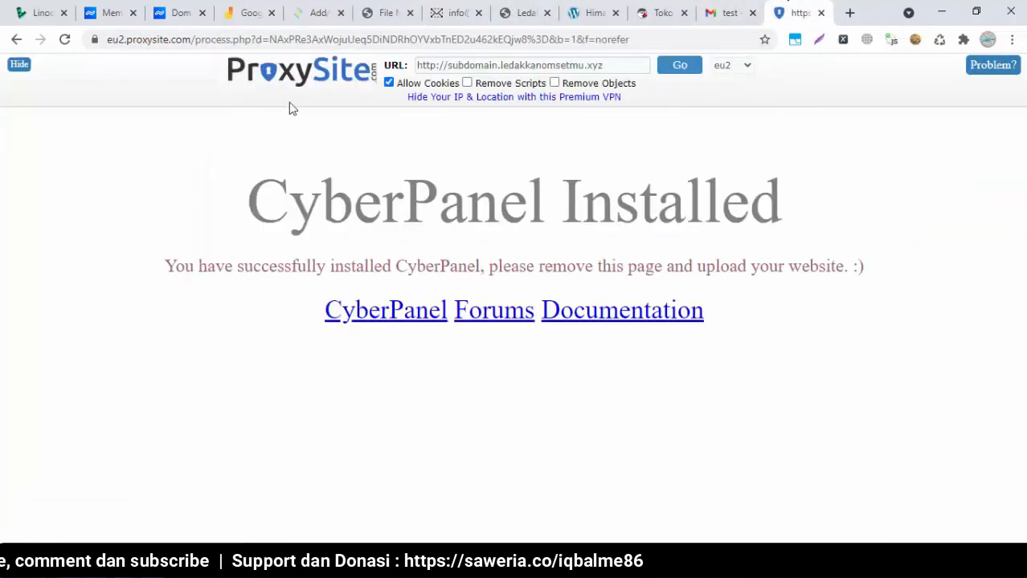
Reload the proxied subdomain to show the new heading, then view the three A records on the DNS page
left_click(677, 70)
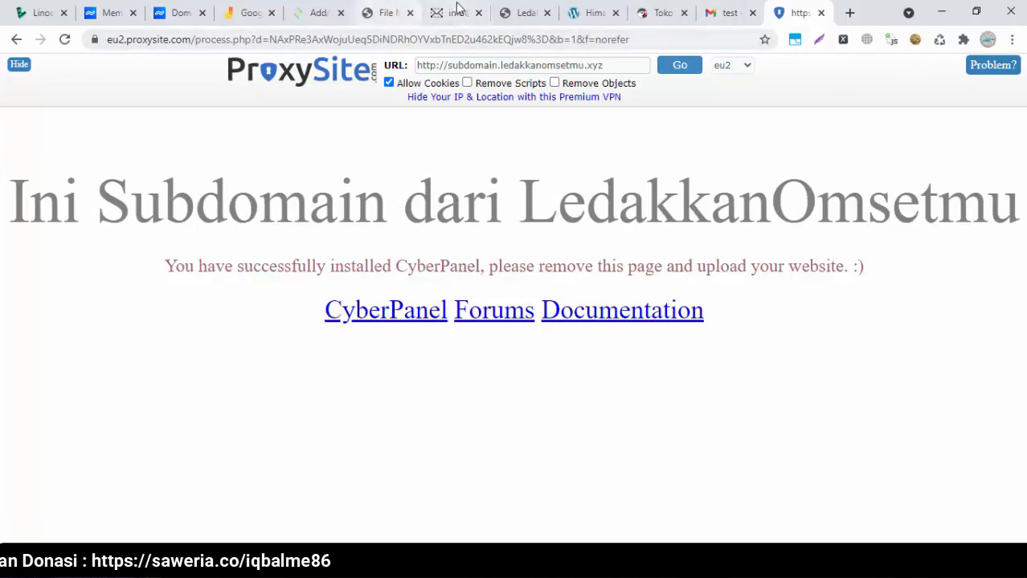
left_click(319, 8)
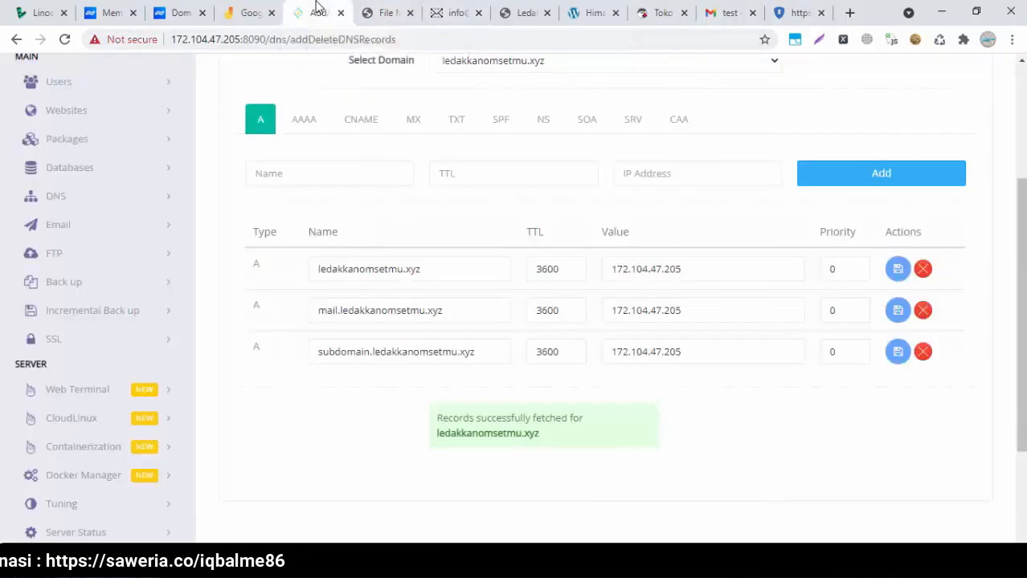
left_click(375, 8)
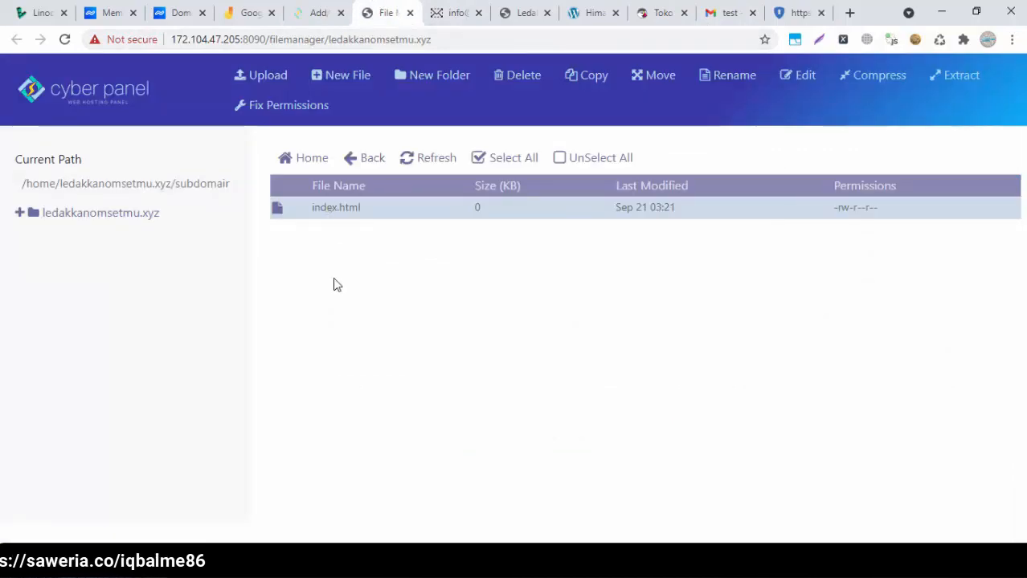
left_click(366, 160)
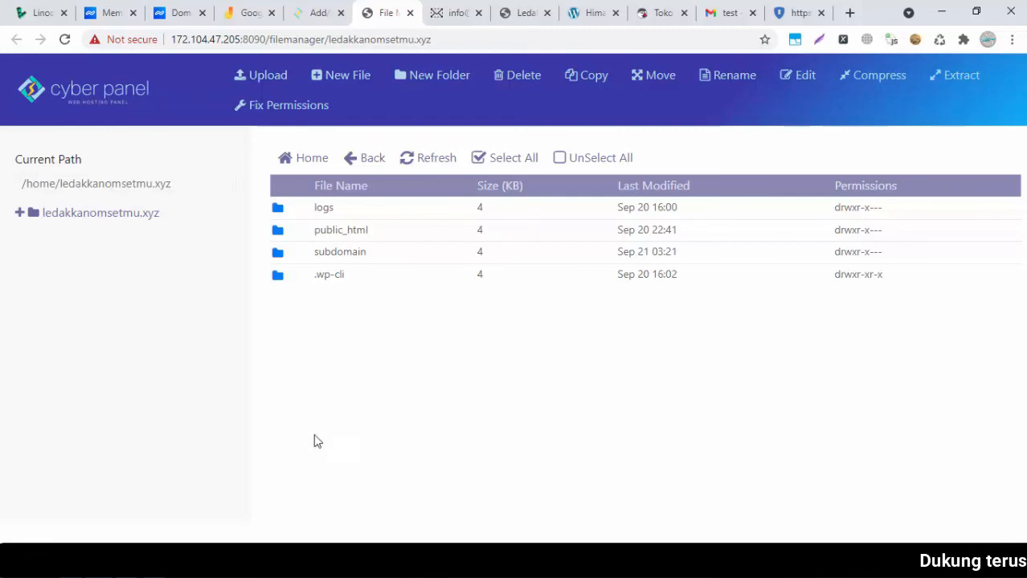
left_click(309, 13)
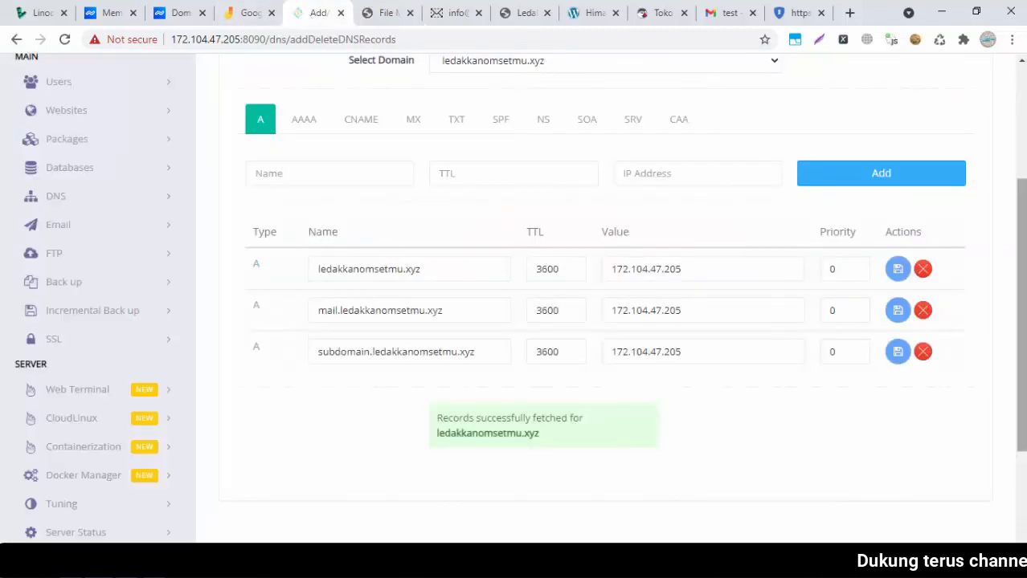
scroll(1000, 133, "up", 3)
Open Create New Domain with ledakkanomsetmu.xyz as parent website, then return to the file manager
left_click(69, 322)
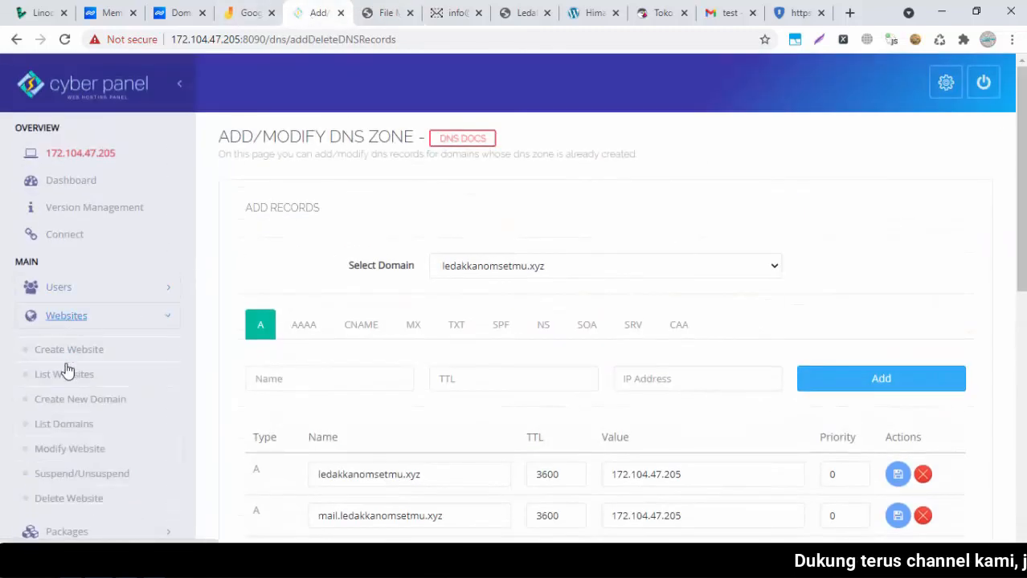
left_click(71, 402)
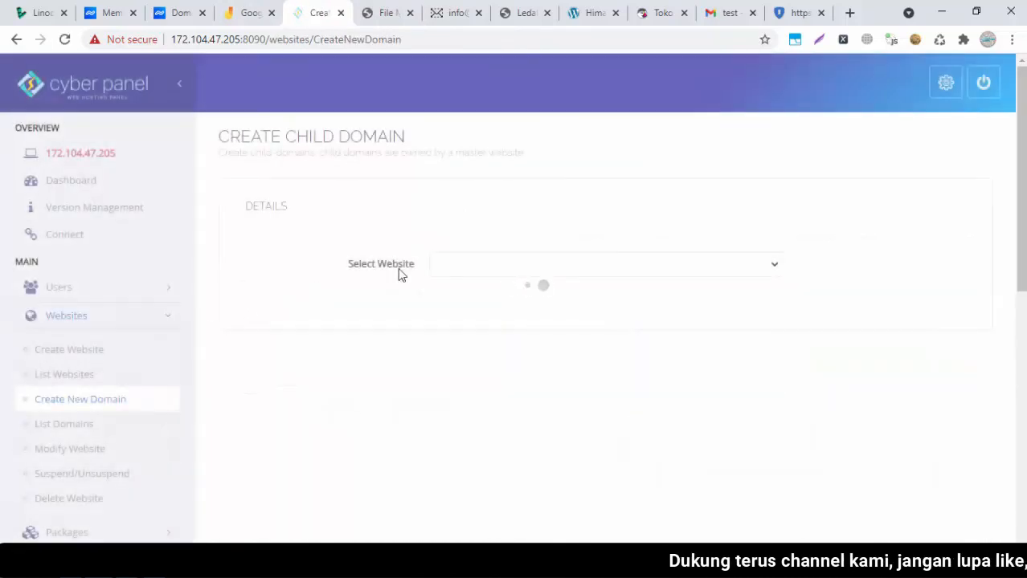
left_click(490, 270)
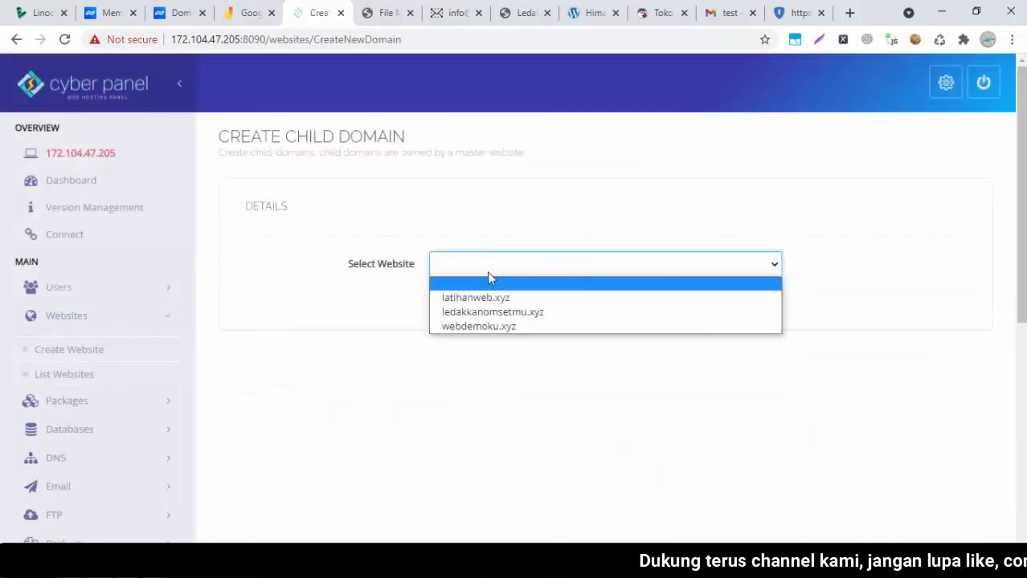
left_click(470, 312)
left_click(668, 316)
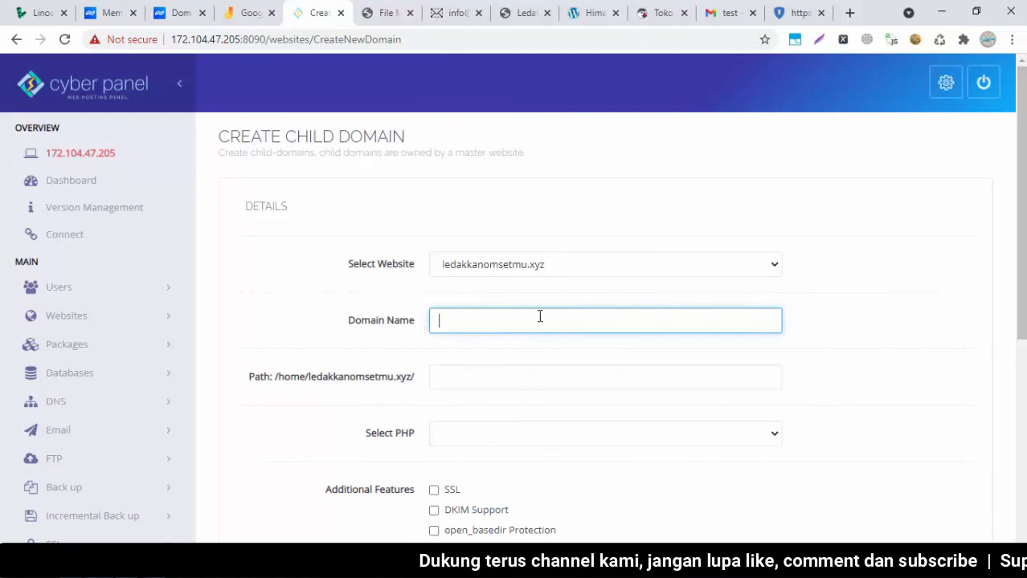
scroll(514, 321, "down", 1)
scroll(514, 322, "up", 1)
left_click(394, 14)
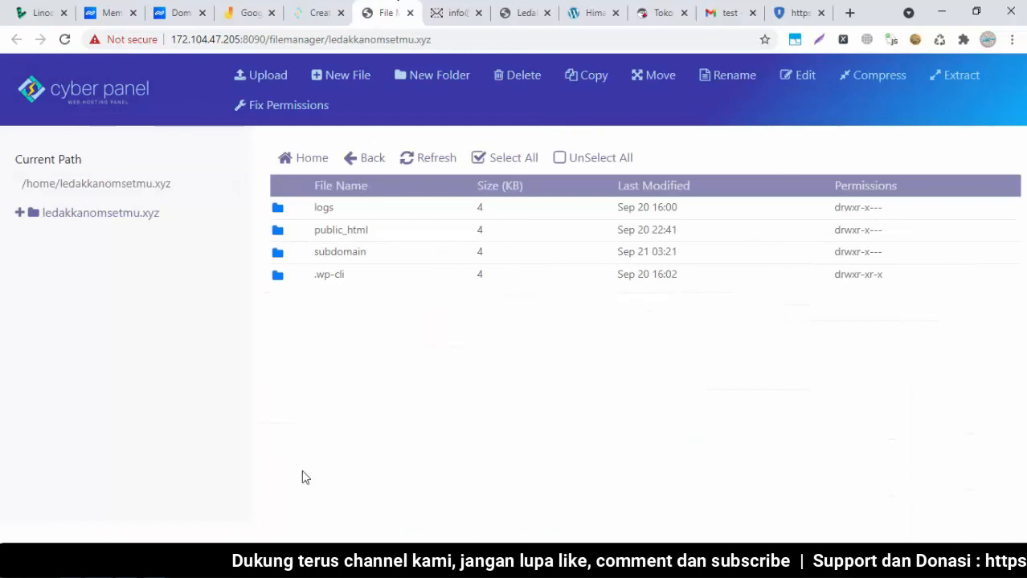
Recheck the subdomain folder and proxied page, then bring cyberpanel-part1.txt up over the CyberPanel dashboard
double_click(394, 251)
left_click(354, 160)
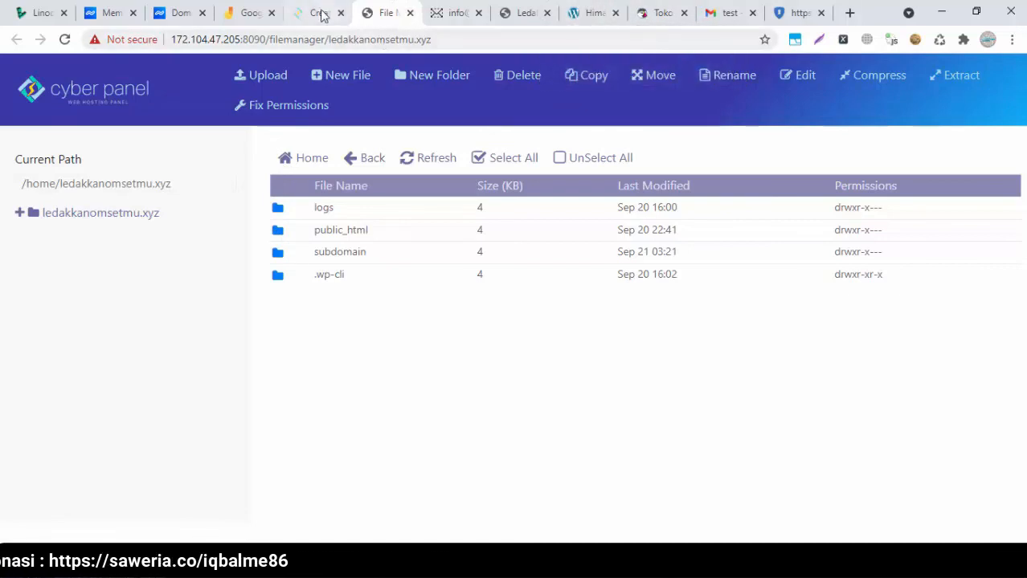
left_click(789, 12)
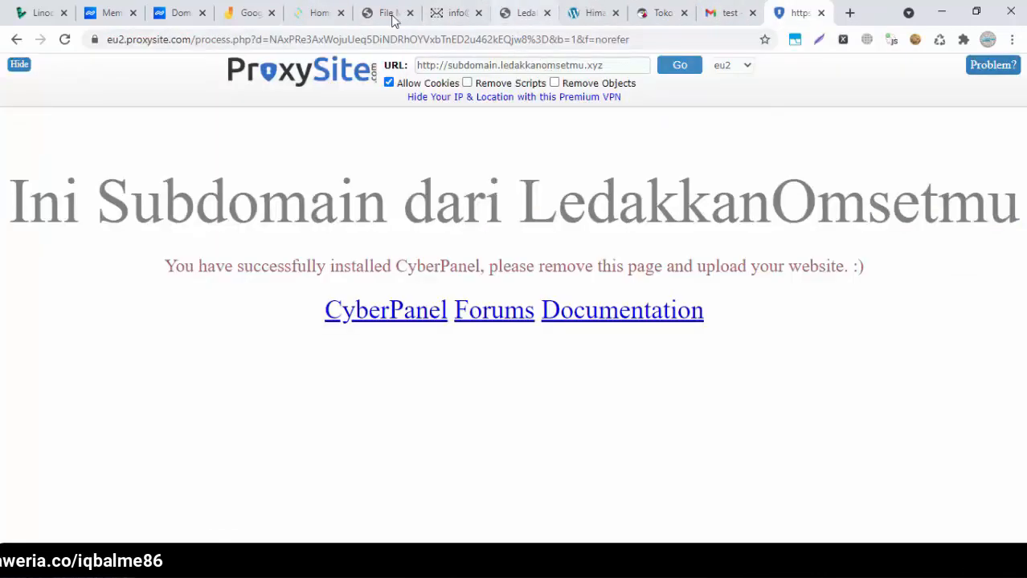
left_click(325, 8)
left_click(124, 563)
Scroll through cyberpanel-part1.txt to read the saved server addresses and logins
left_click(705, 306)
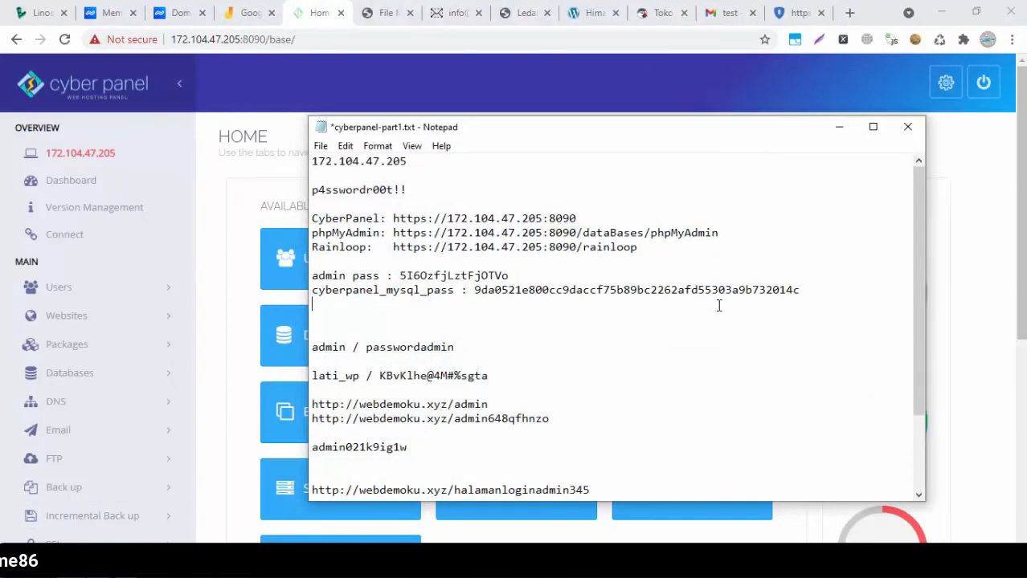
left_click_drag(923, 239, 930, 179)
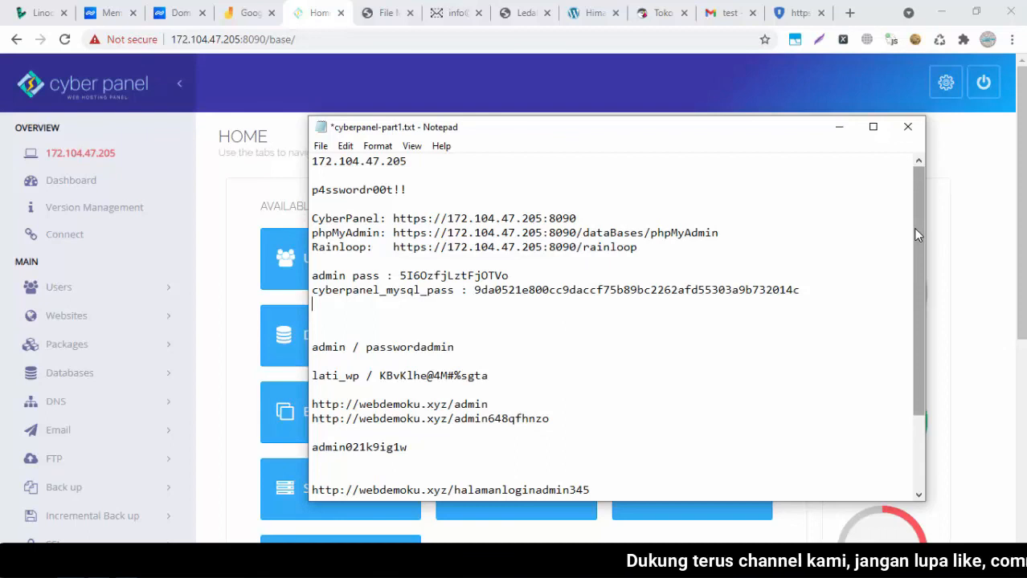
left_click_drag(913, 228, 913, 268)
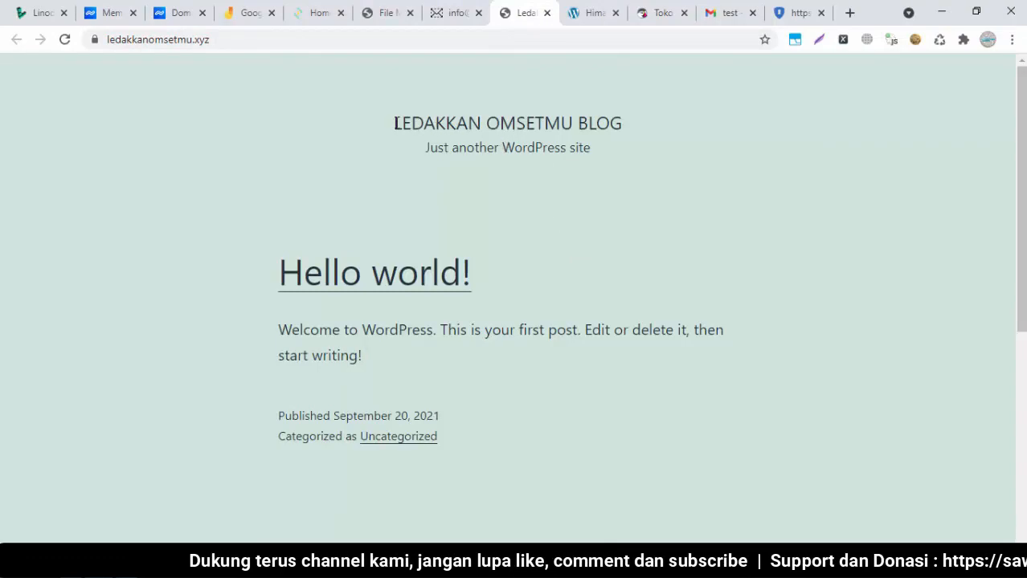
Look over the CyberPanel dashboard, the Ledakkan Omsetmu blog and the Himalayas site in turn
left_click(294, 9)
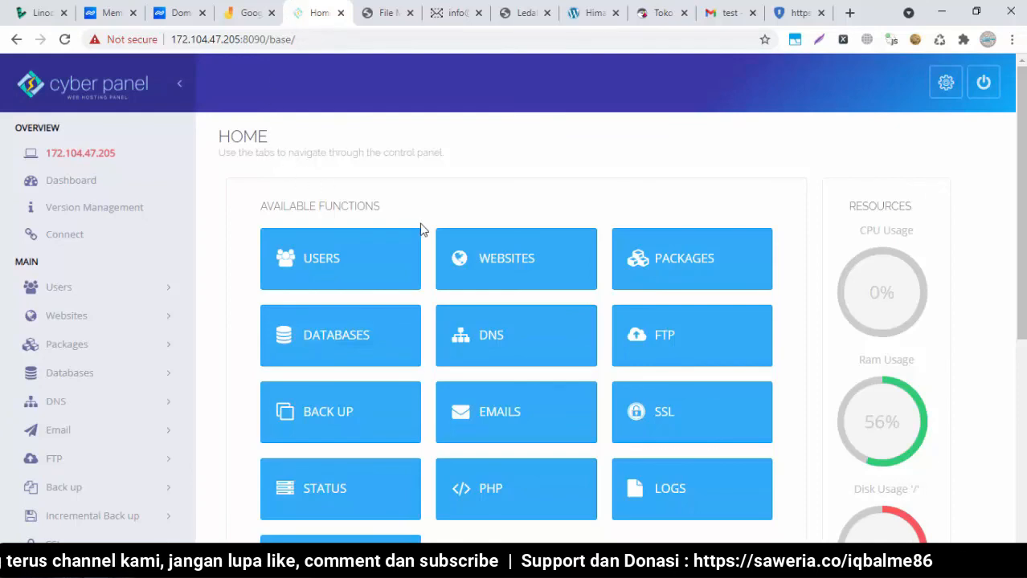
left_click(526, 11)
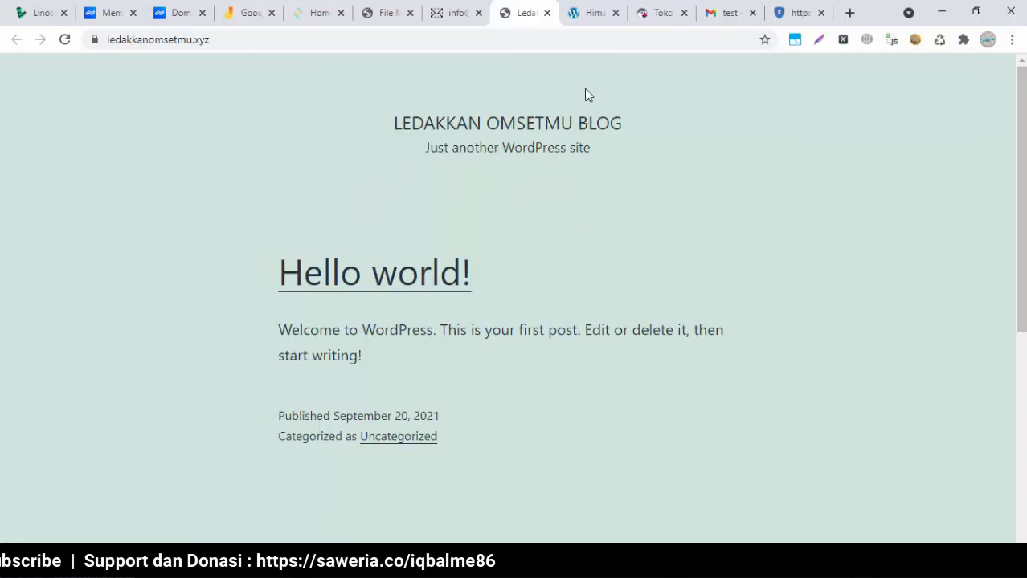
left_click(577, 16)
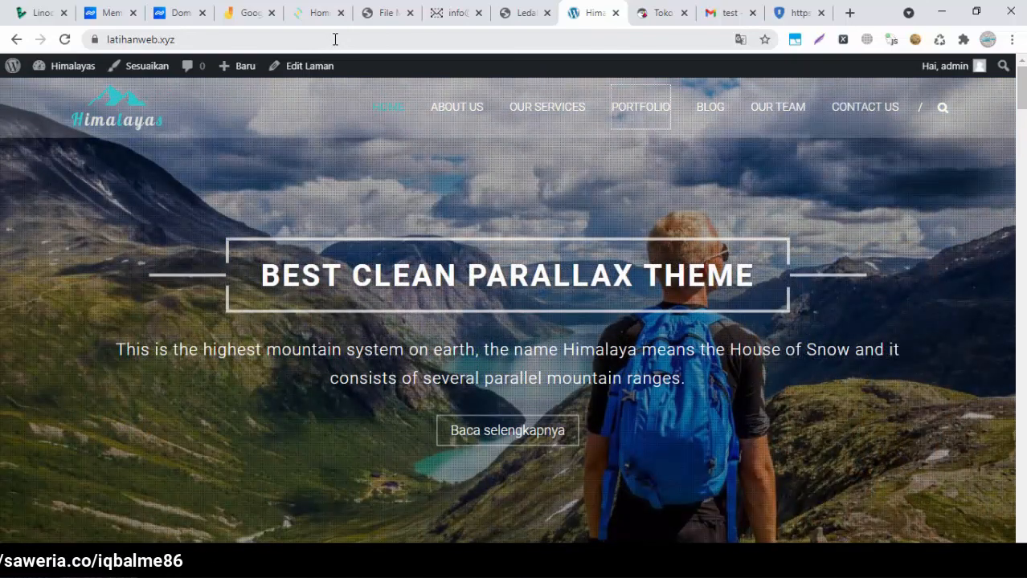
left_click(318, 14)
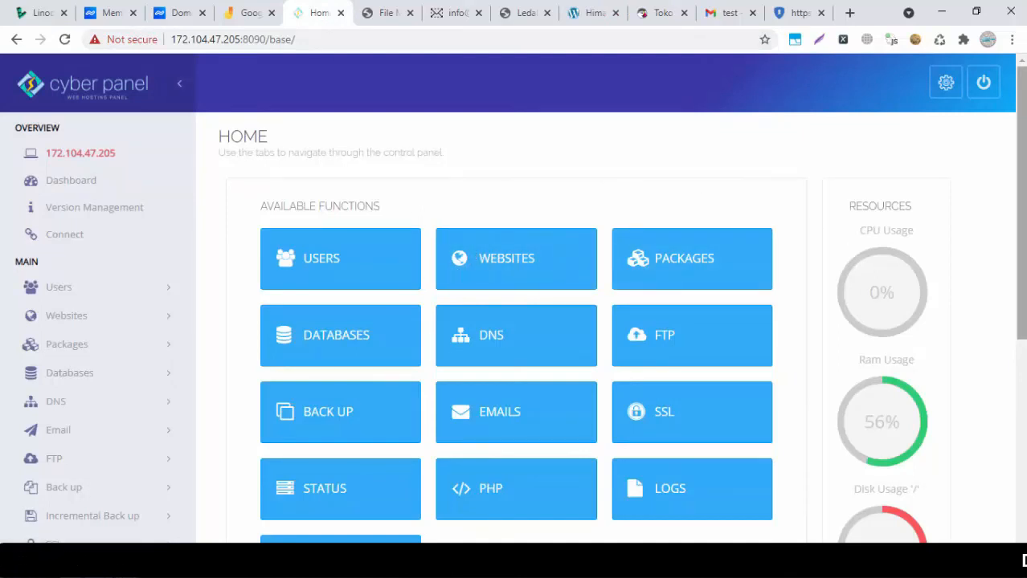
scroll(1020, 200, "down", 2)
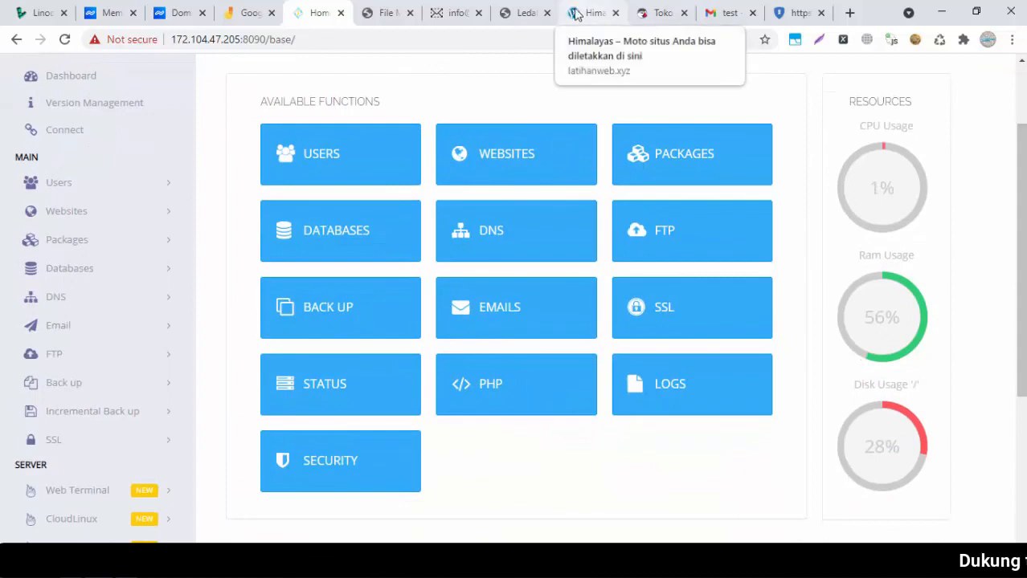
Return to the Himalayas site, check its latihanweb.xyz address, then bring the cyberpanel-part1.txt notes forward
left_click(576, 14)
left_click(301, 9)
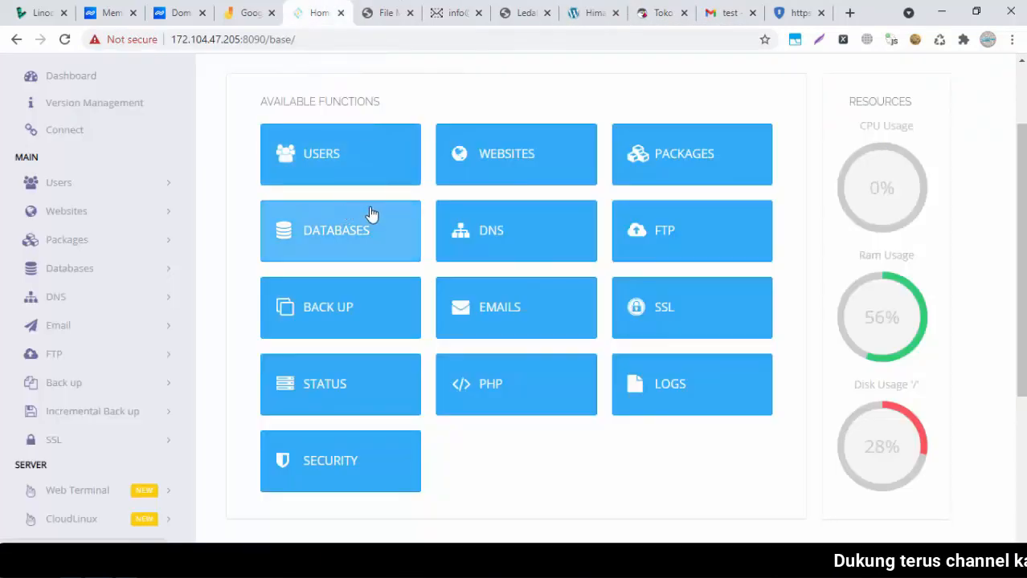
left_click(593, 13)
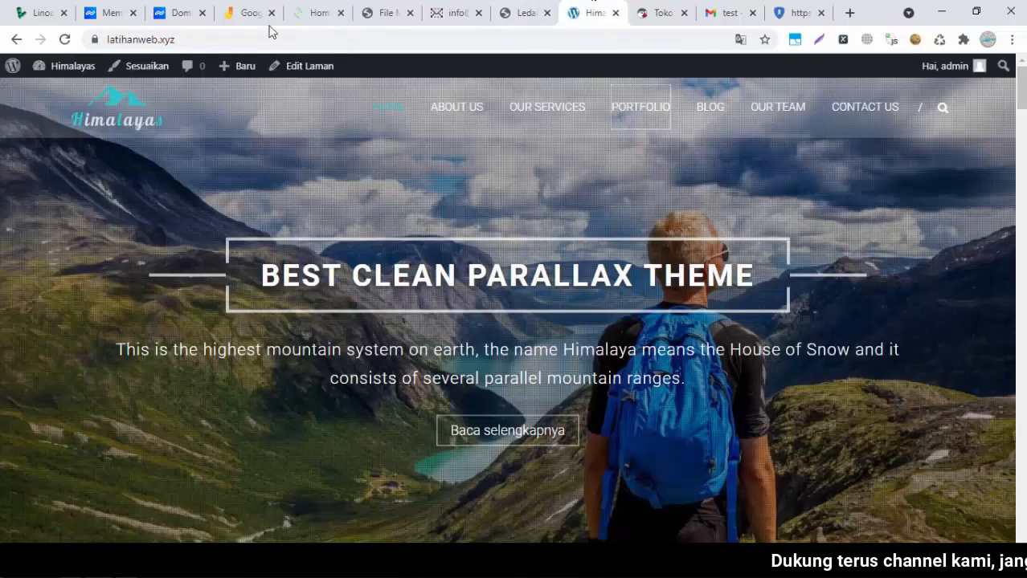
left_click(468, 40)
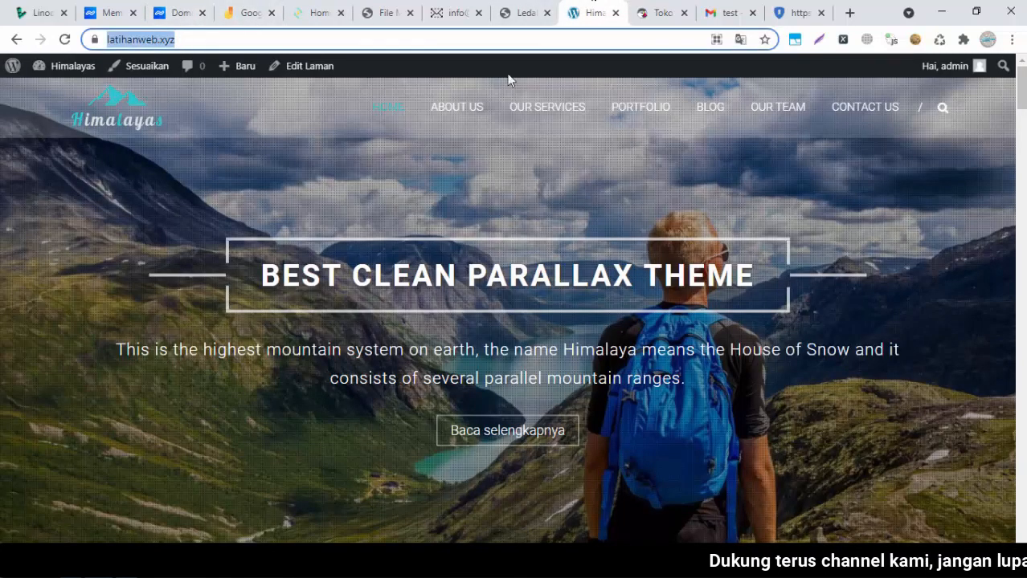
left_click(485, 184)
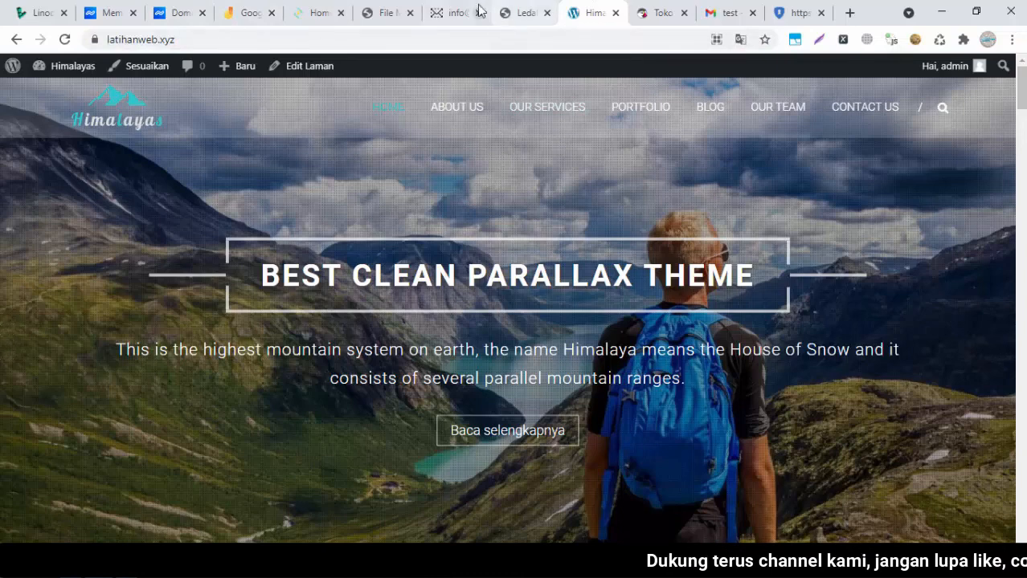
left_click(177, 562)
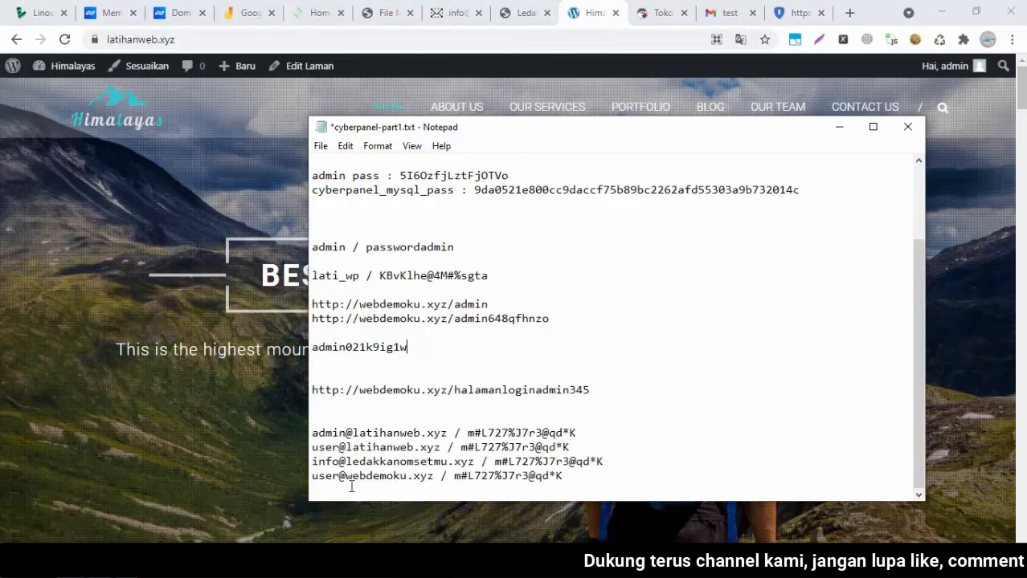
Switch to the webdemoku.xyz online store and scroll through its homepage
left_click(653, 19)
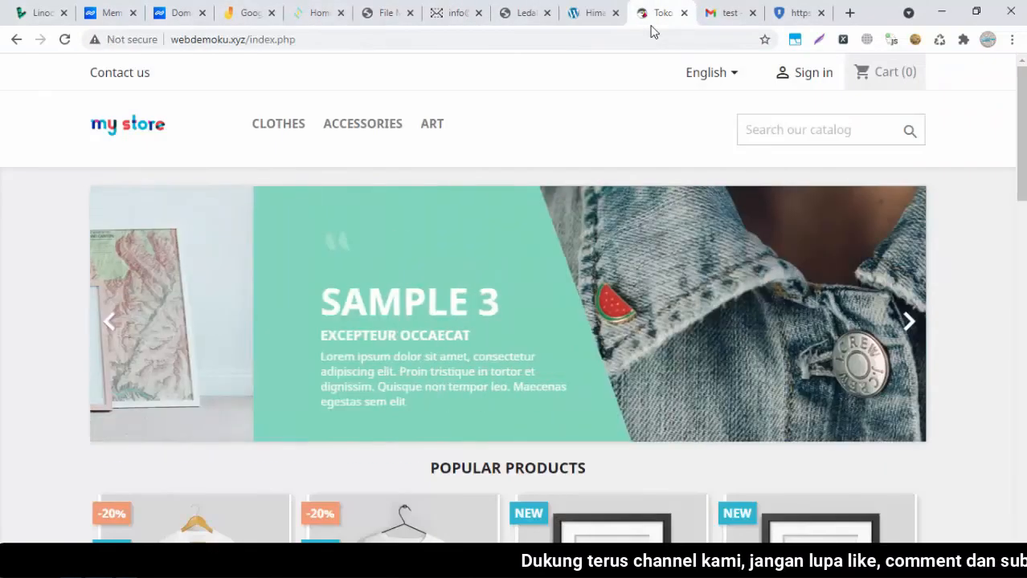
mouse_move(259, 142)
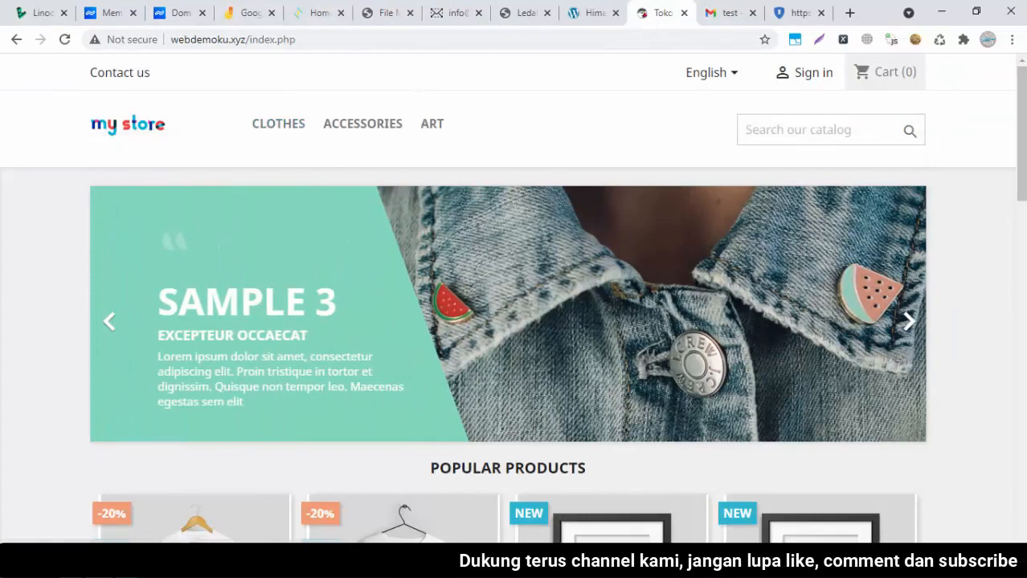
left_click_drag(1021, 158, 1024, 115)
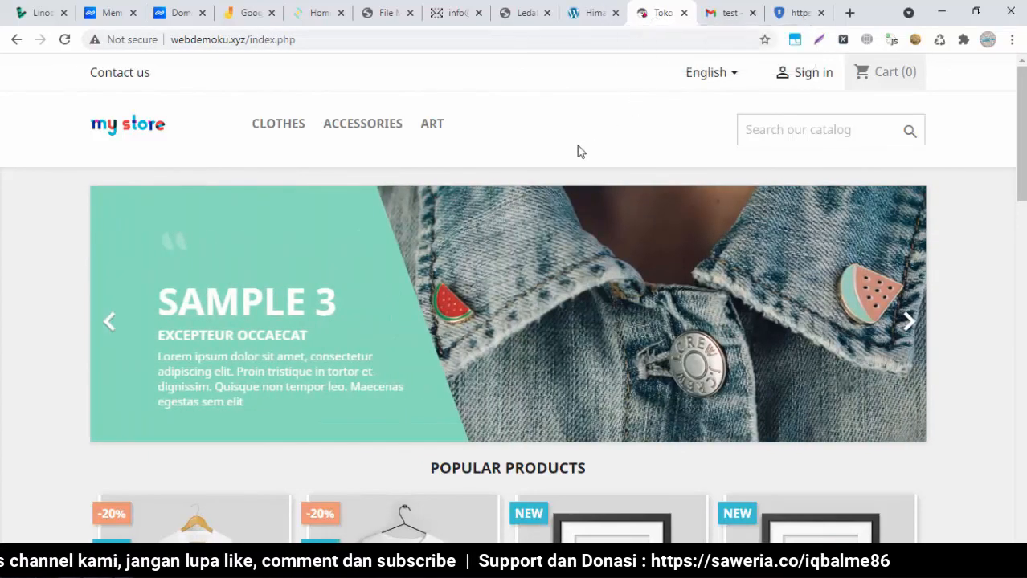
mouse_move(1021, 133)
left_mouse_down()
mouse_move(1020, 368)
mouse_move(1021, 132)
left_mouse_up()
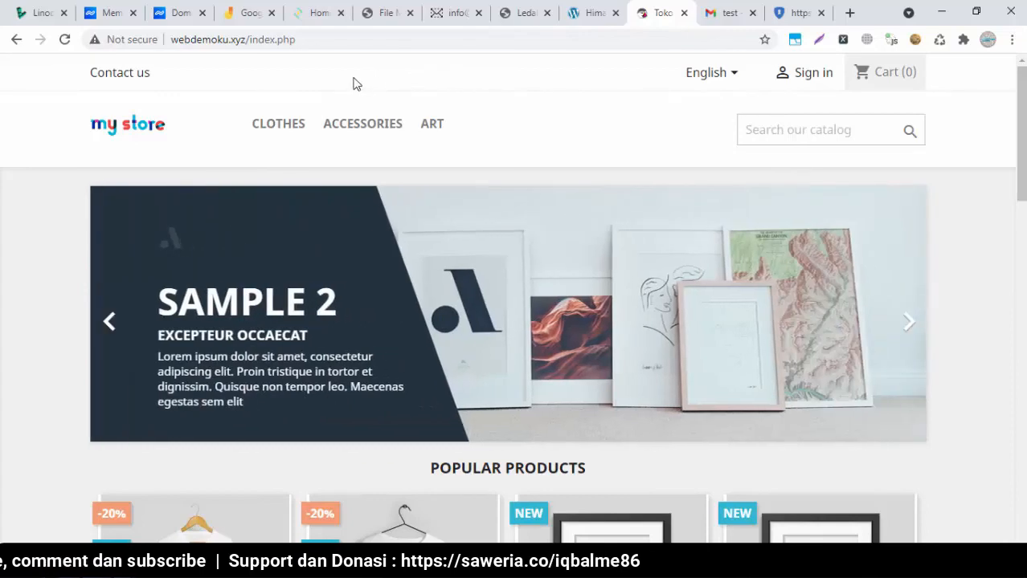
Glance at the Ledakkan Omsetmu blog, then reload the webdemoku.xyz store homepage
left_click(515, 13)
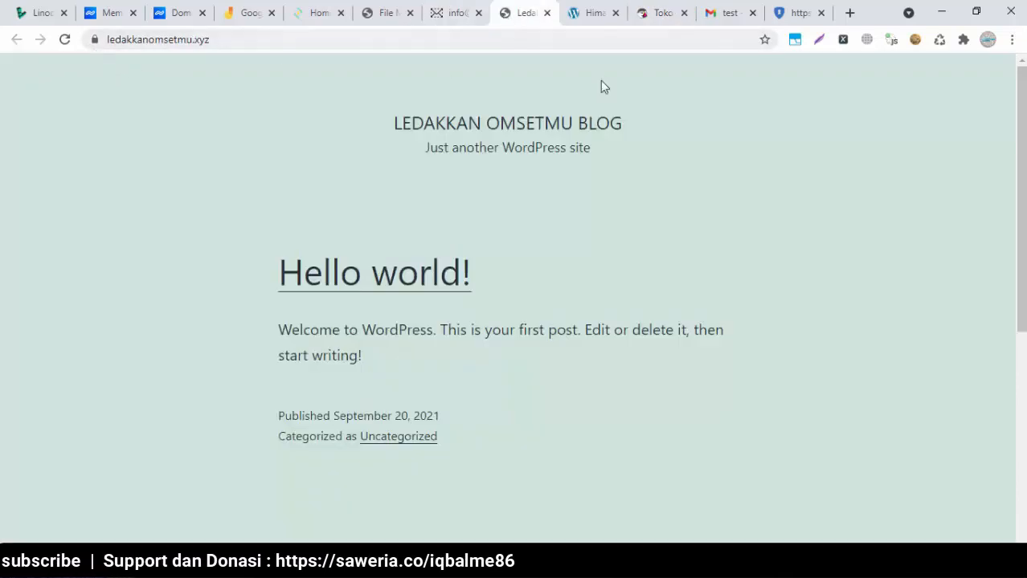
left_click(655, 13)
left_click(259, 38)
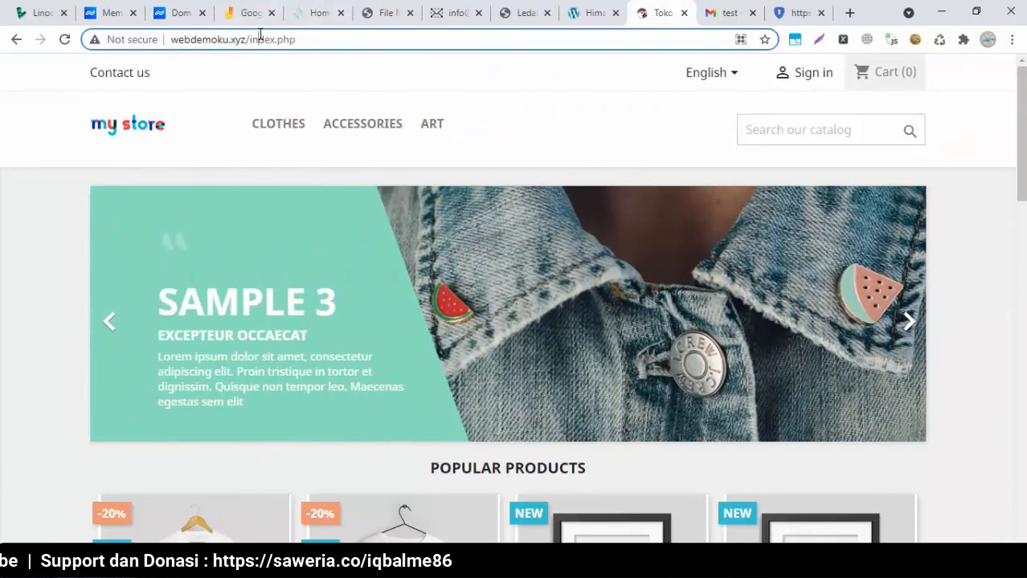
key("Return")
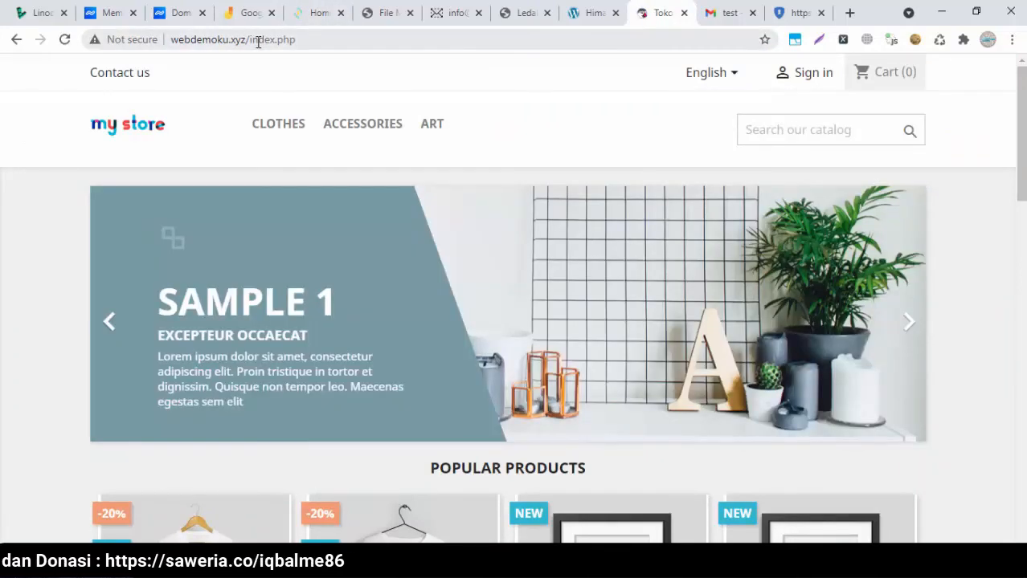
Check the blog and Himalayas sites once more, ending on the CyberPanel dashboard
left_click(518, 12)
left_click(587, 13)
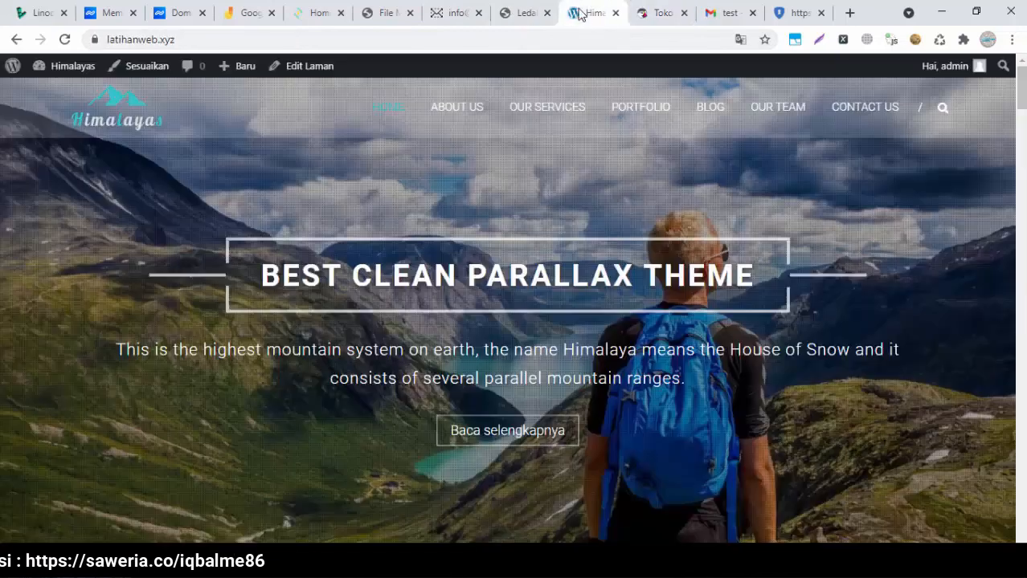
left_click(314, 13)
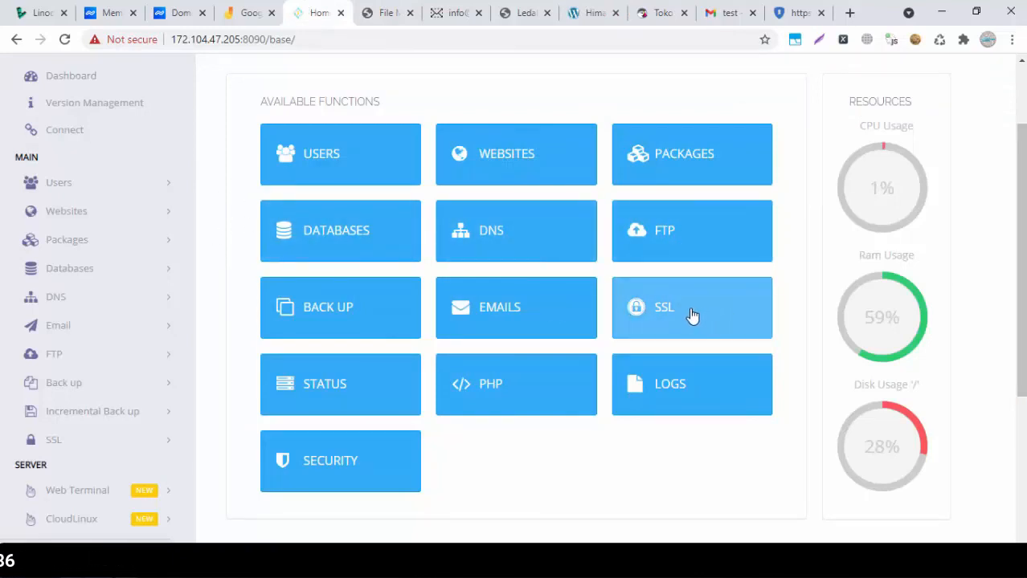
key("alt+Tab")
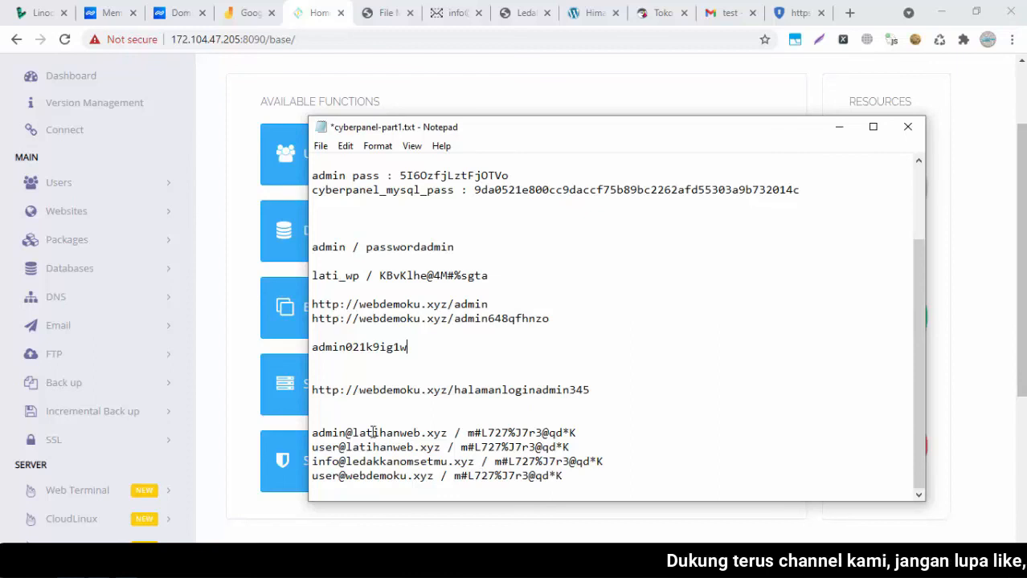
left_click_drag(347, 433, 315, 438)
left_click(429, 433)
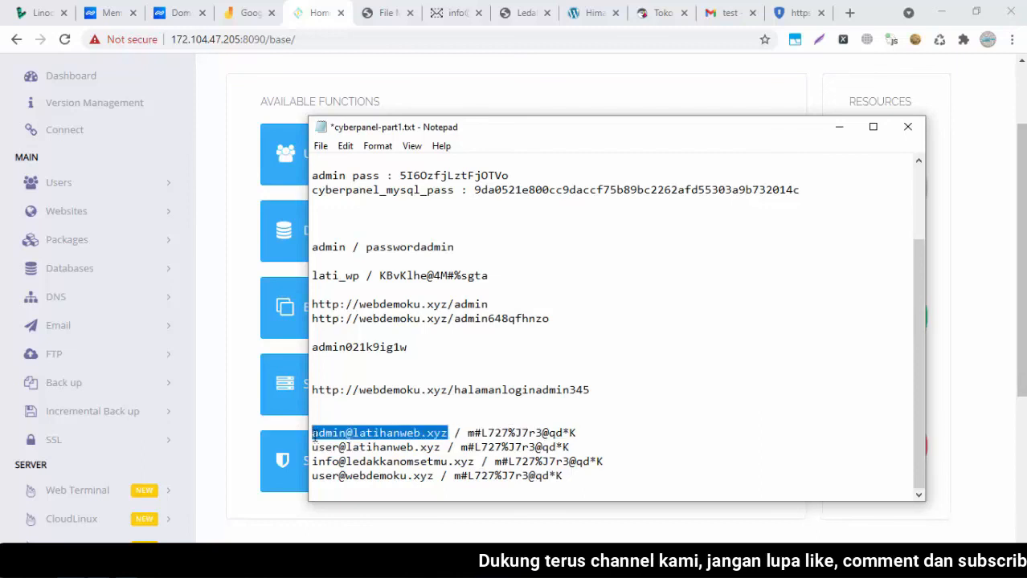
left_click(314, 436)
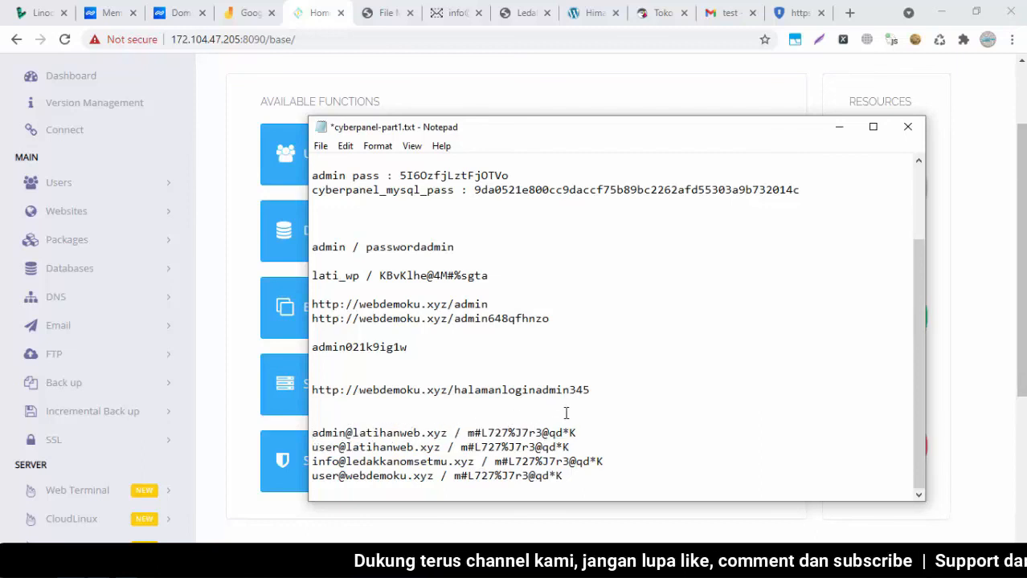
left_click(922, 225)
mouse_move(922, 227)
left_mouse_down()
mouse_move(915, 334)
mouse_move(923, 220)
left_mouse_up()
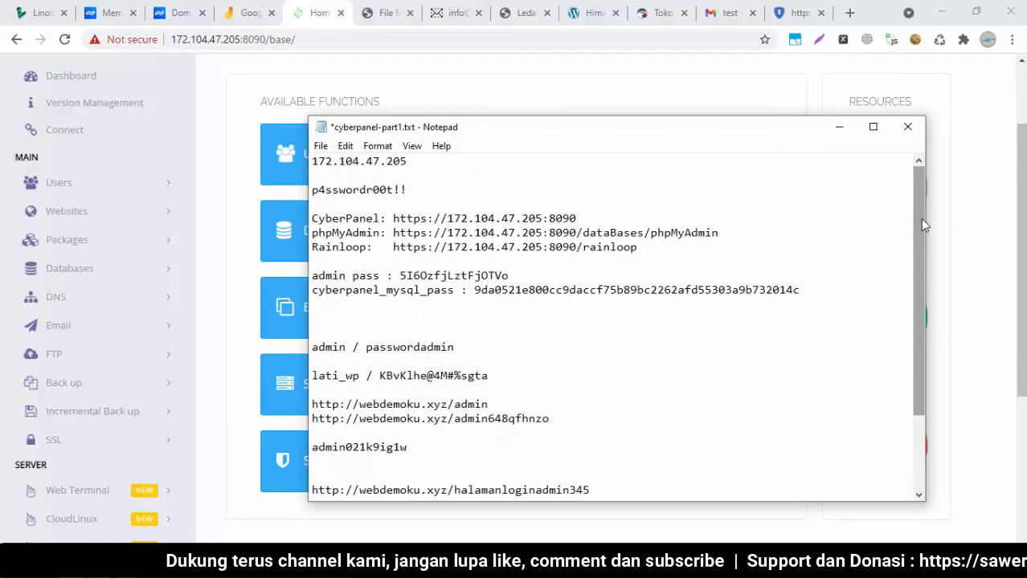
left_click_drag(922, 206, 932, 319)
left_click(694, 319)
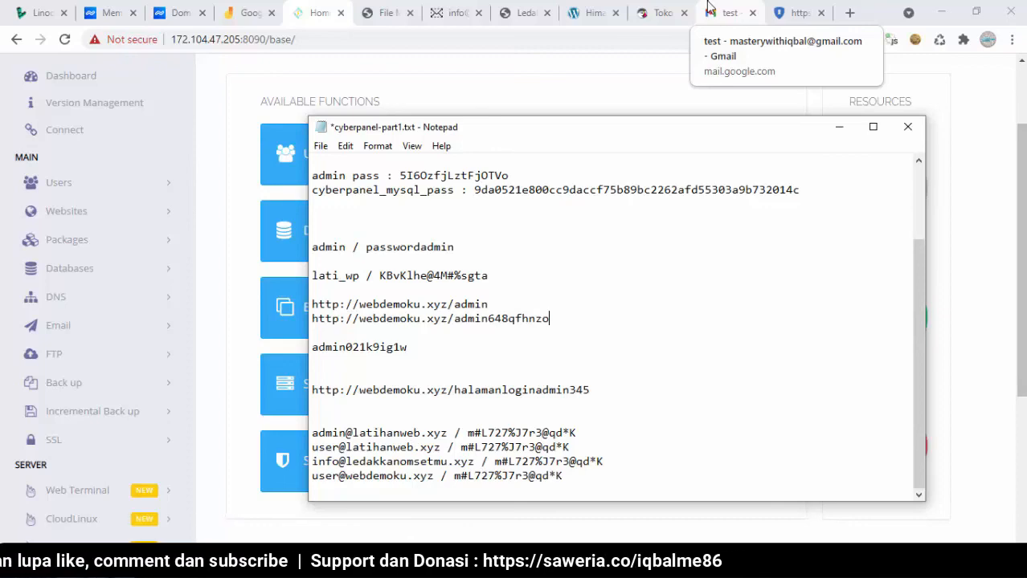
left_click(920, 175)
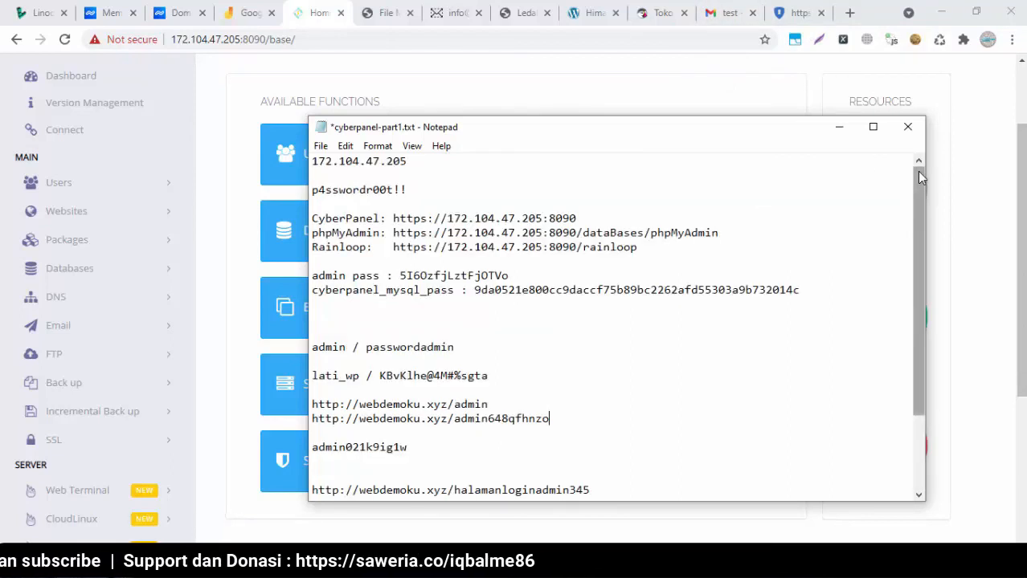
left_click(658, 91)
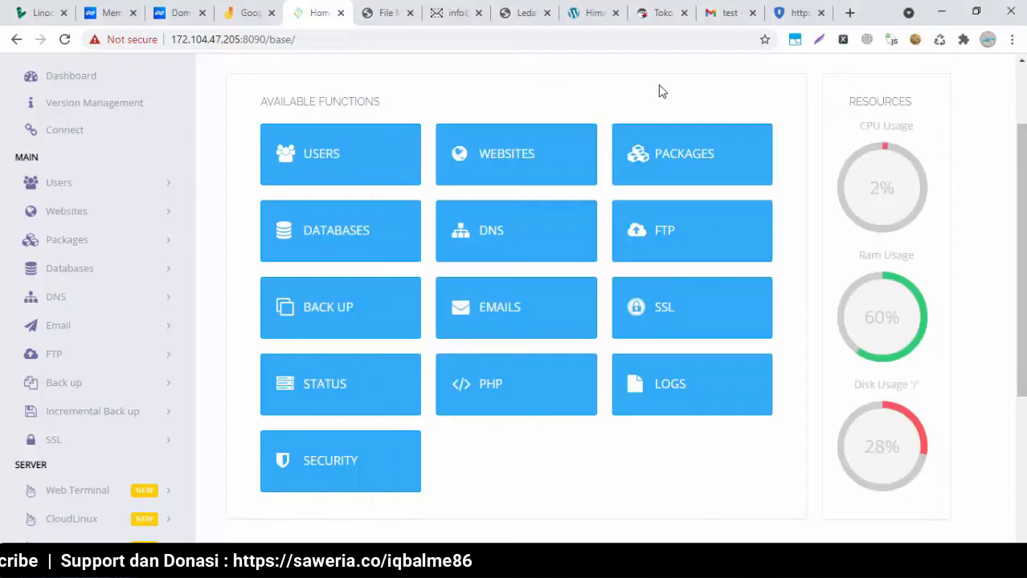